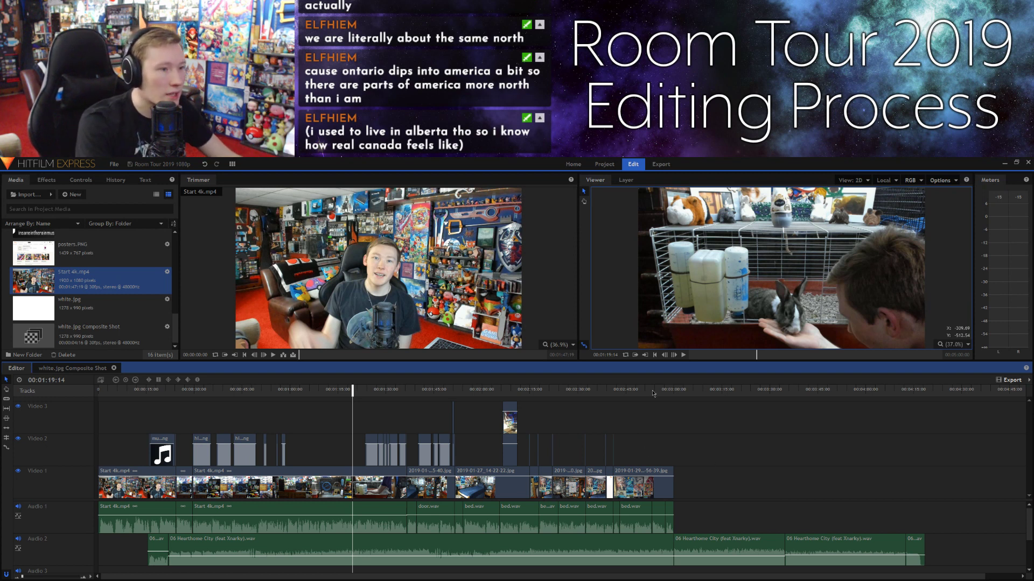
# Step: Play the opening seconds of the timeline, dismiss the notification, and return the playhead to the start of the sequence
pyautogui.press('Home')
pyautogui.click(672, 425)
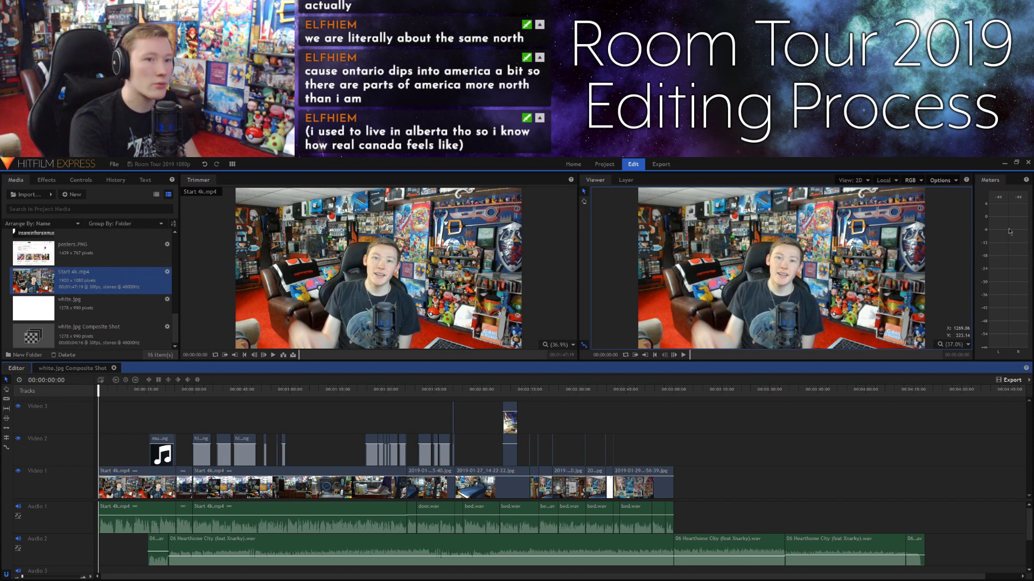
pyautogui.moveTo(356, 259)
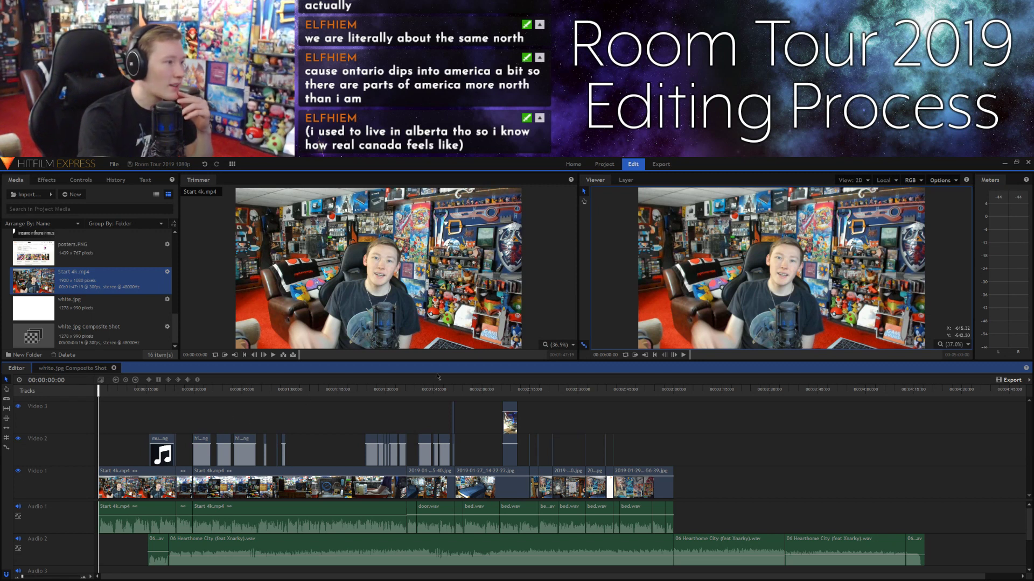
pyautogui.click(656, 357)
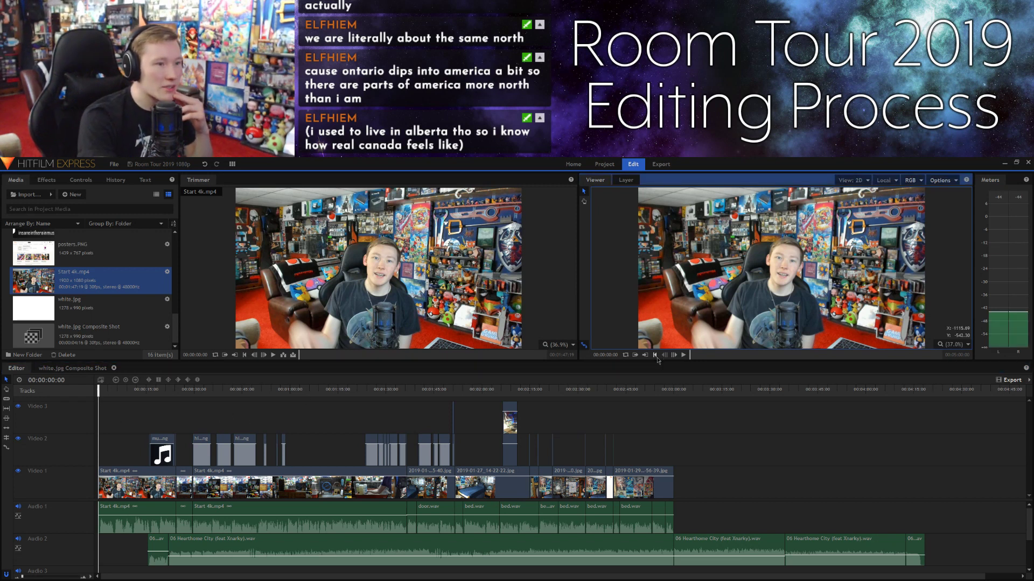
pyautogui.click(670, 423)
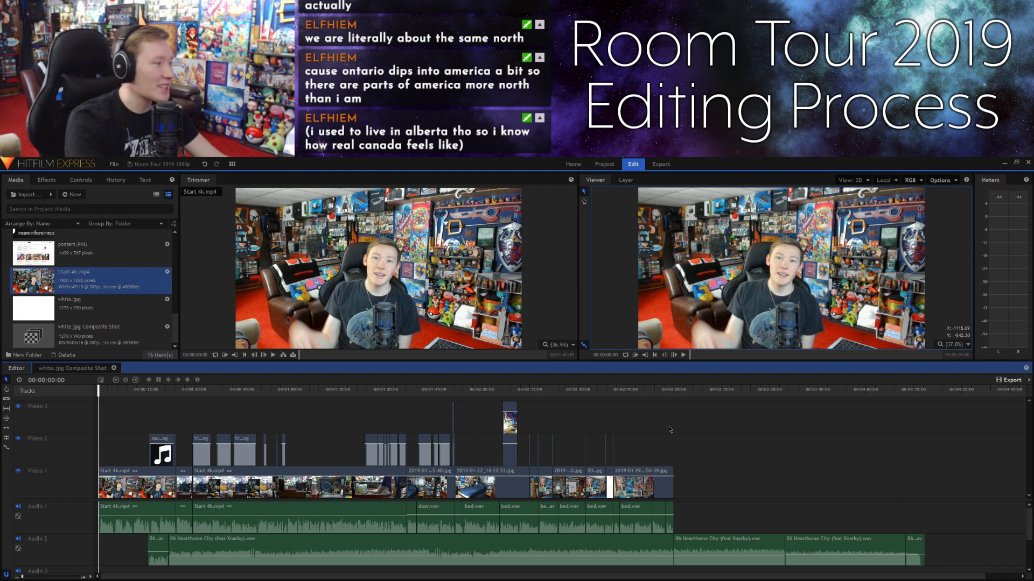
pyautogui.press('space')
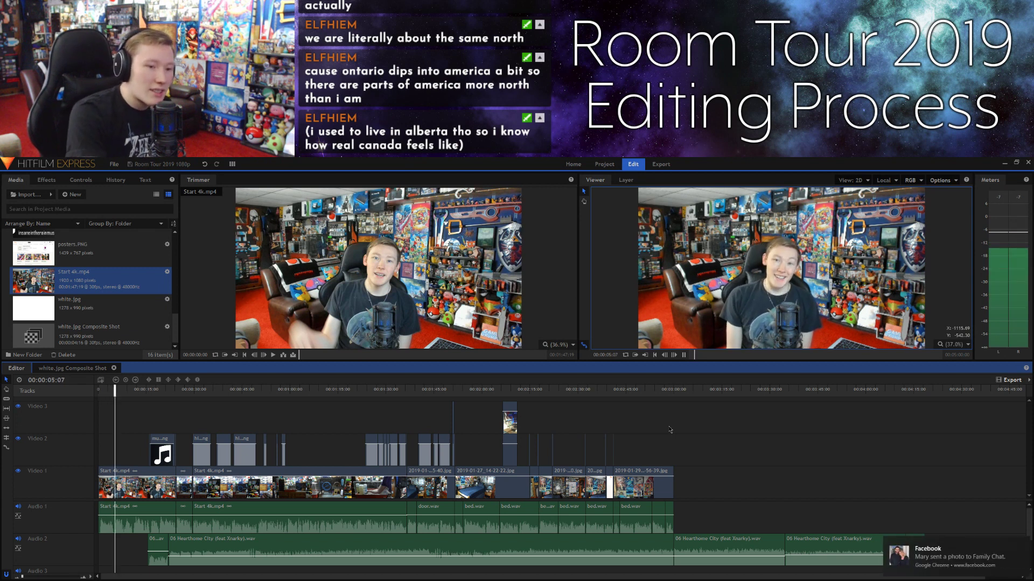
pyautogui.press('space')
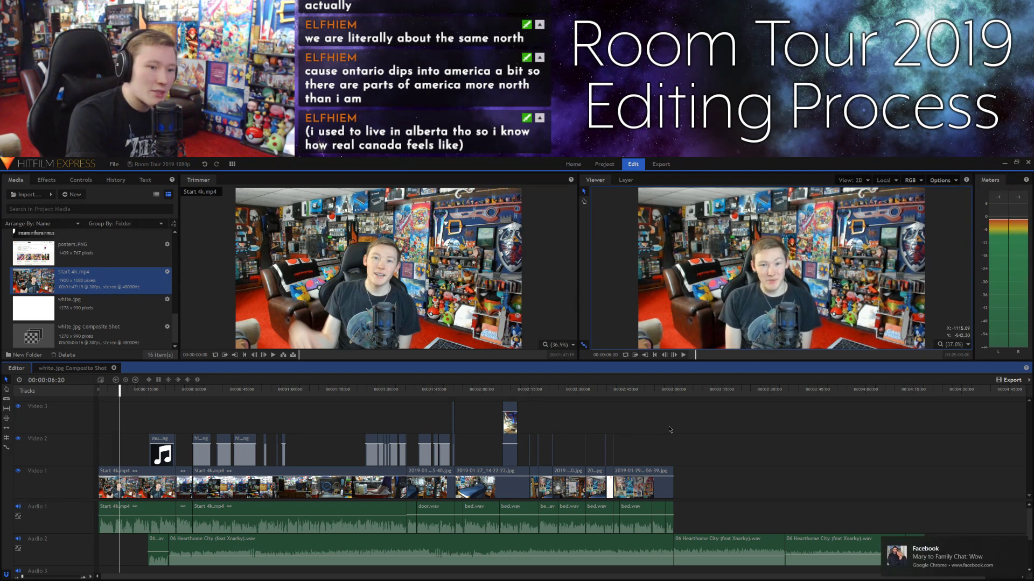
pyautogui.click(1025, 545)
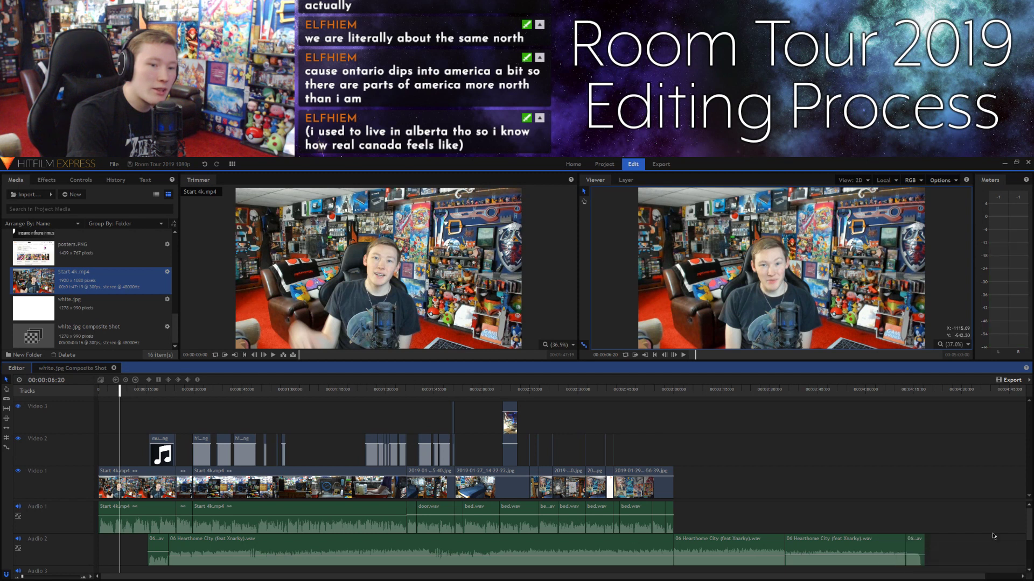
pyautogui.press('Home')
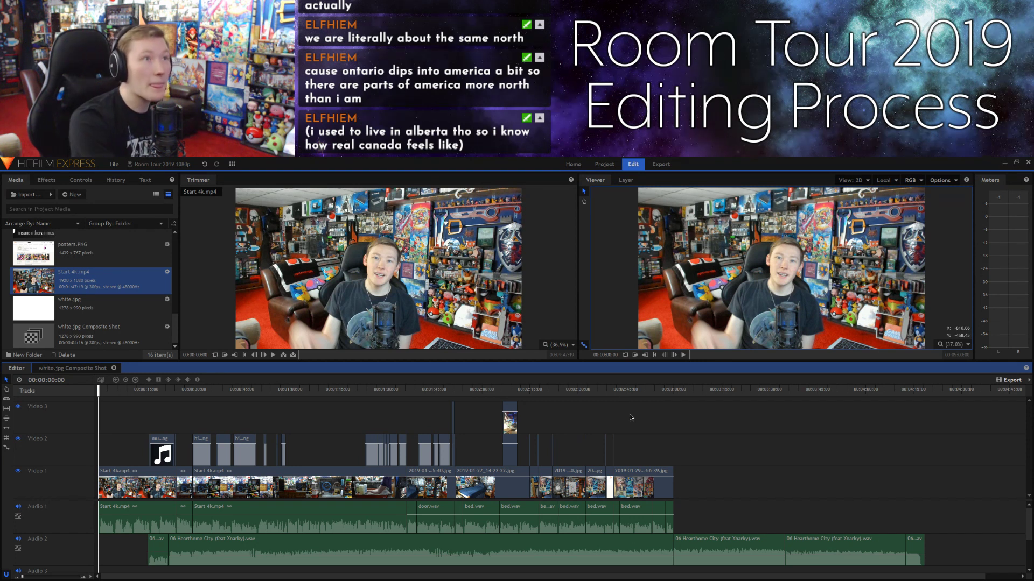
# Step: Play the whole room tour edit from the start to past the last video clip, pausing once around the one-minute mark
pyautogui.press('space')
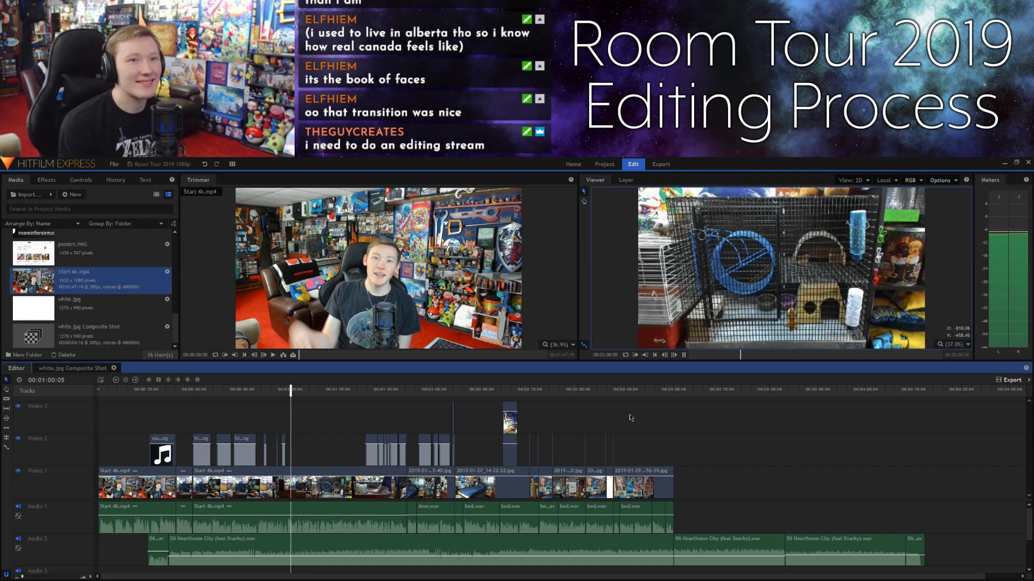
pyautogui.press('space')
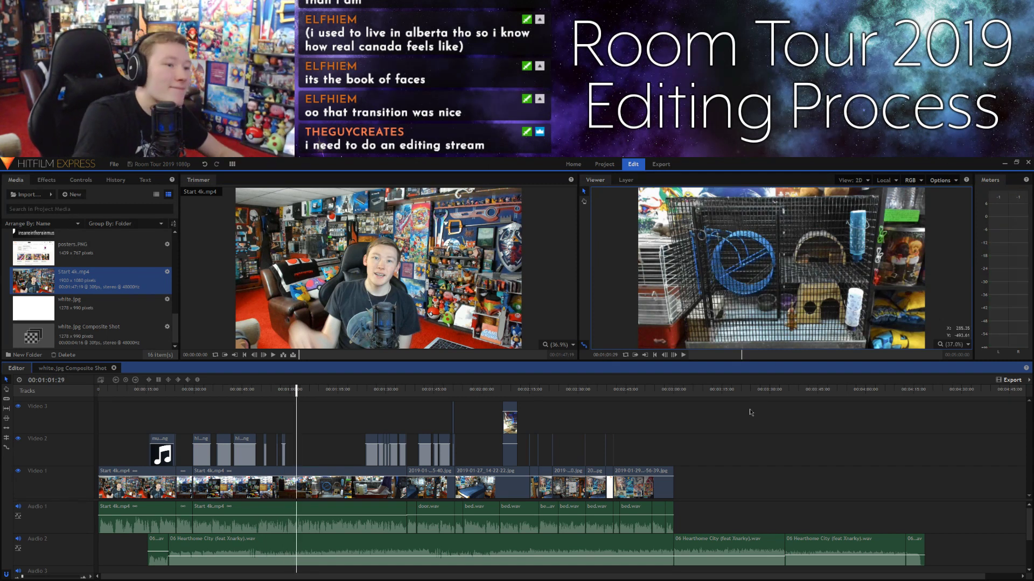
pyautogui.press('space')
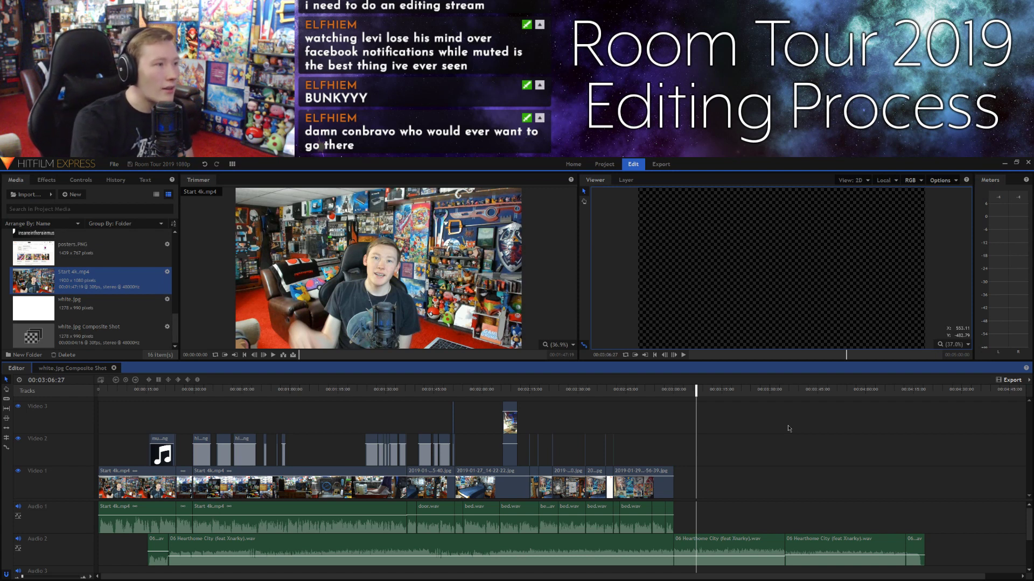
# Step: Minimize the Photoshop and Logitech camera windows to return to the HitFilm Express project
pyautogui.hotkey('alt', 'Tab')
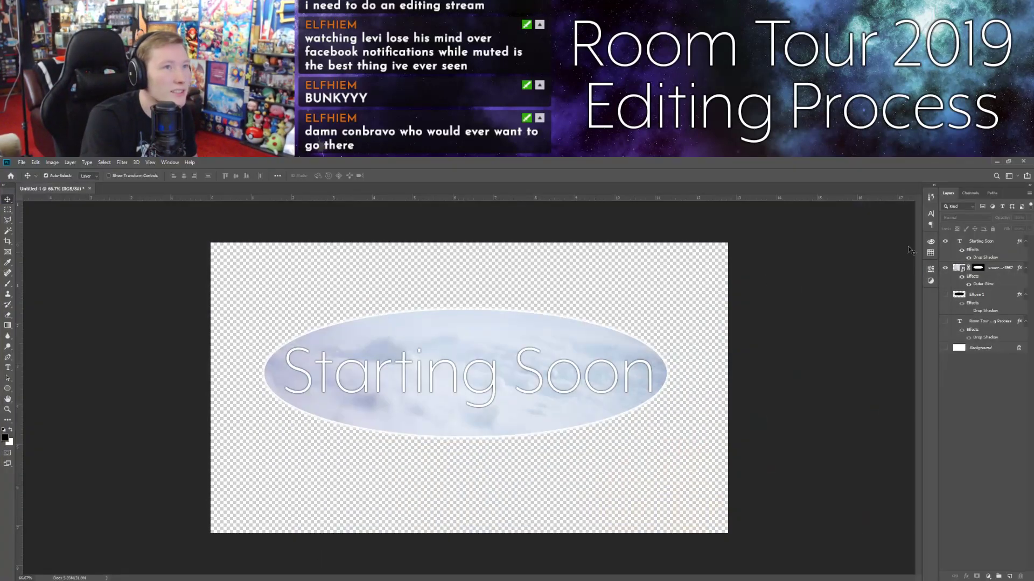
pyautogui.click(995, 162)
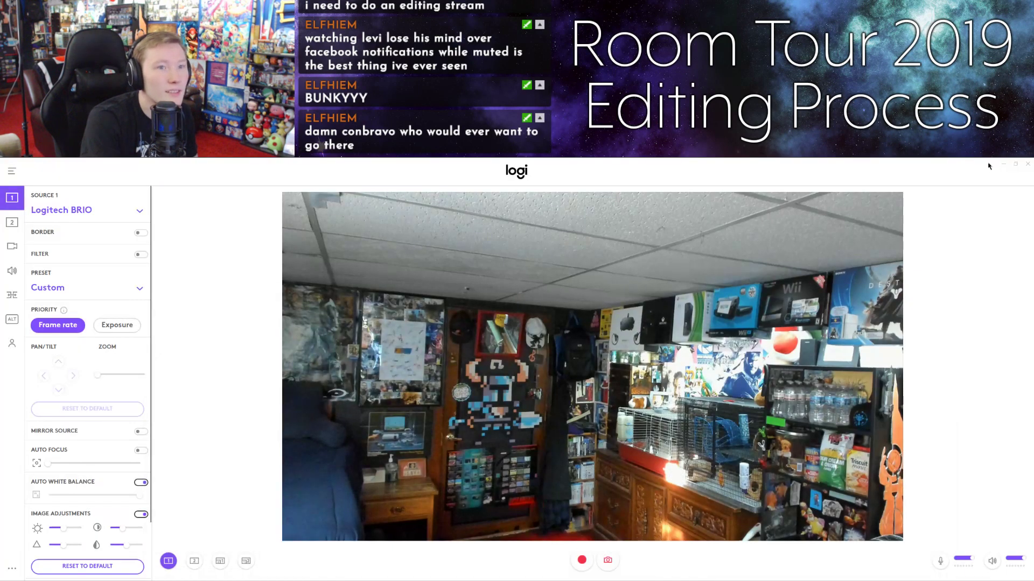
pyautogui.click(1003, 164)
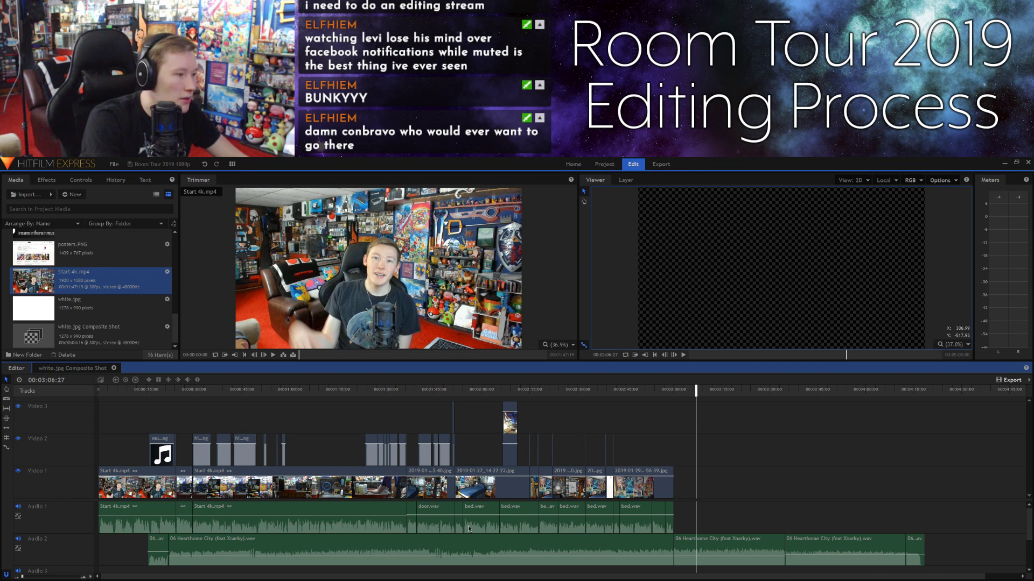
# Step: Examine the Hearthome City music clips on Audio 2, and play the section where the music starts, around 15 seconds
pyautogui.click(455, 549)
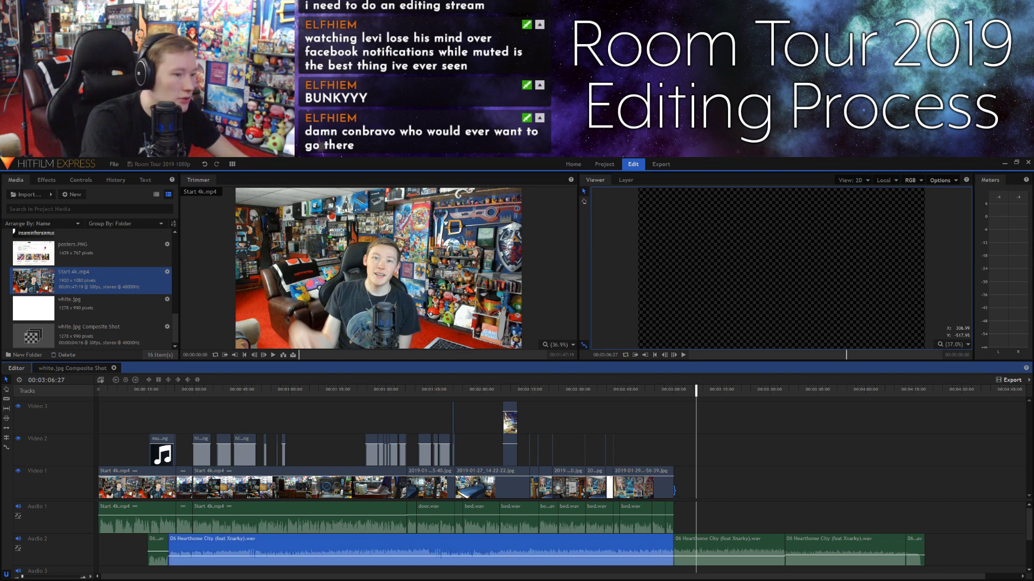
pyautogui.click(756, 541)
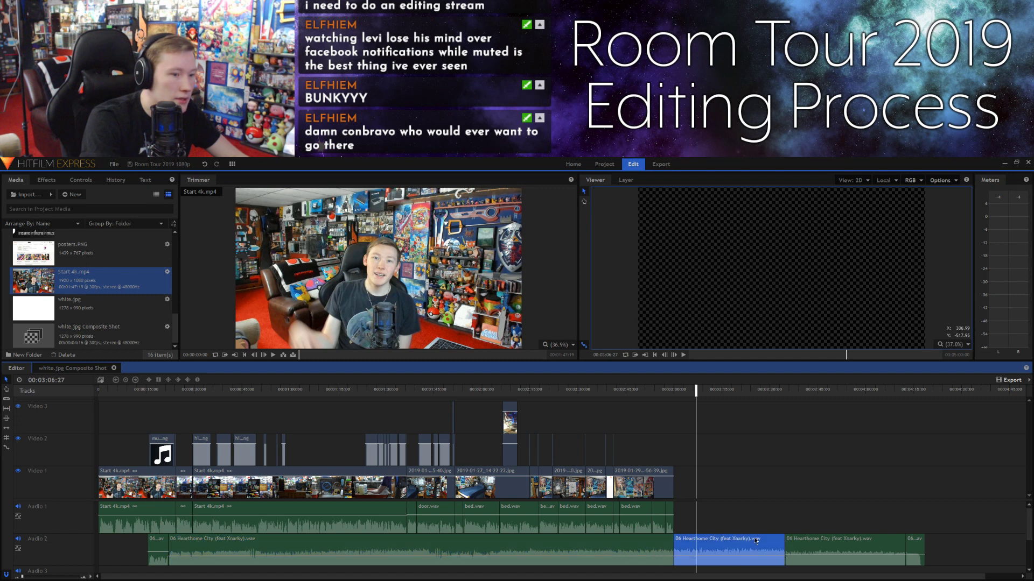
pyautogui.click(903, 393)
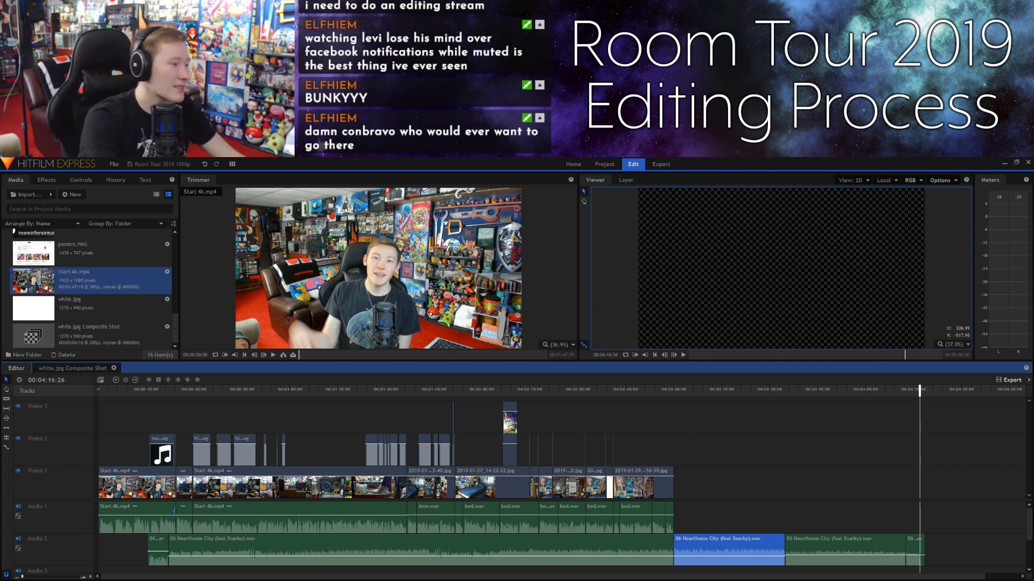
pyautogui.click(146, 391)
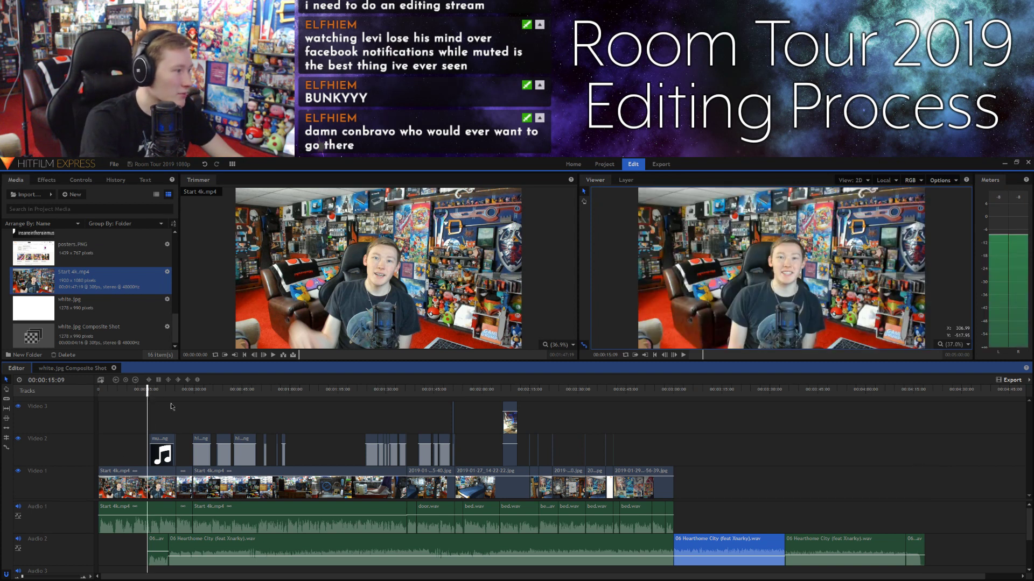
pyautogui.press('space')
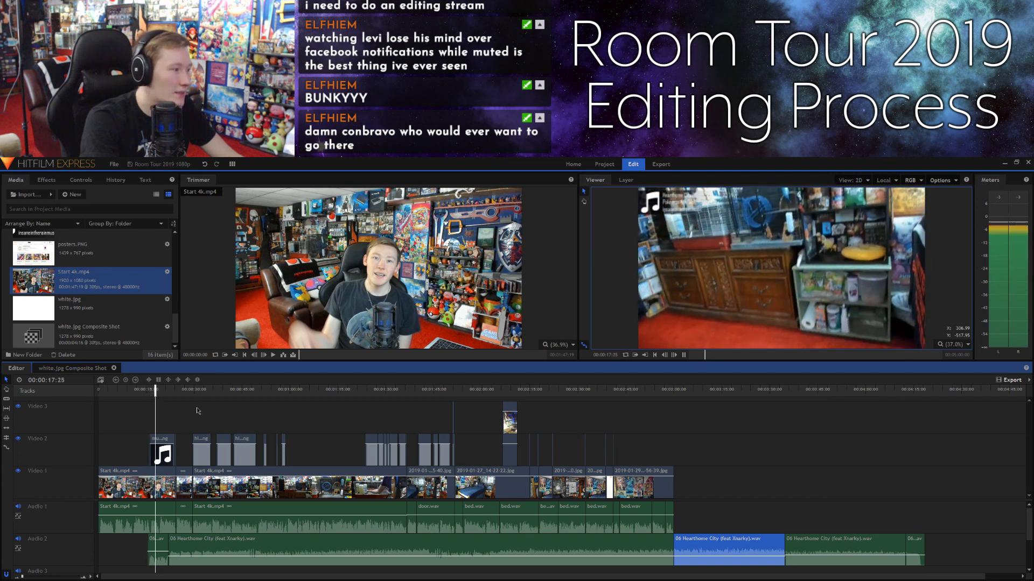
pyautogui.press('space')
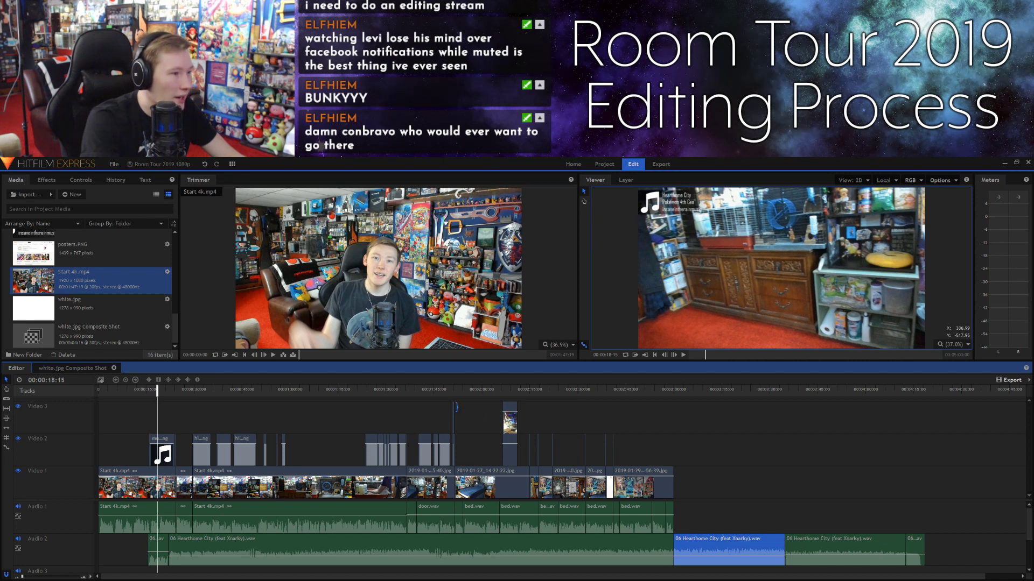
# Step: Box-select the clips across the first half of the video and Audio 1 tracks, and clear the selection
pyautogui.moveTo(457, 403); pyautogui.dragTo(115, 524)
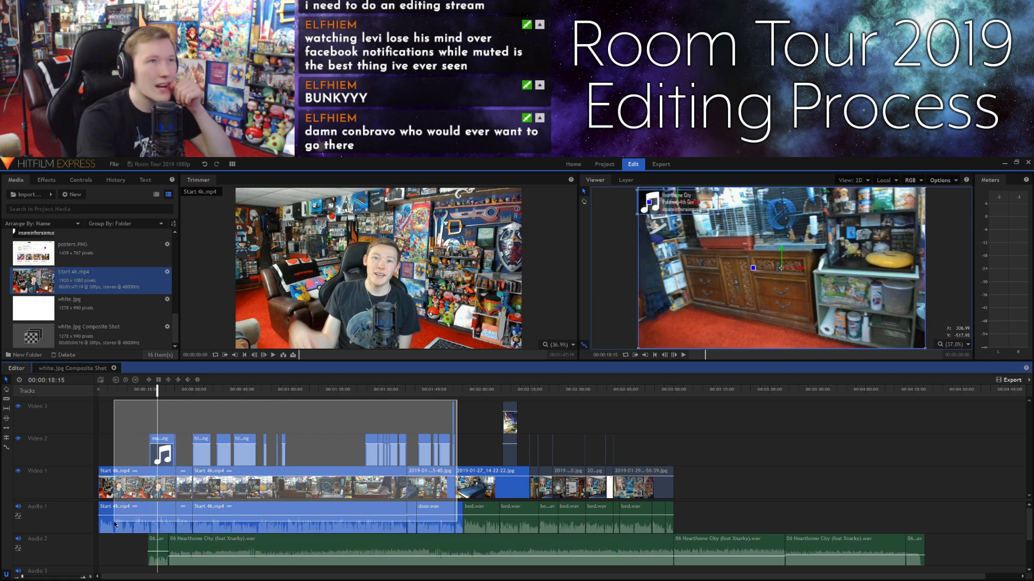
pyautogui.moveTo(115, 523); pyautogui.dragTo(115, 522)
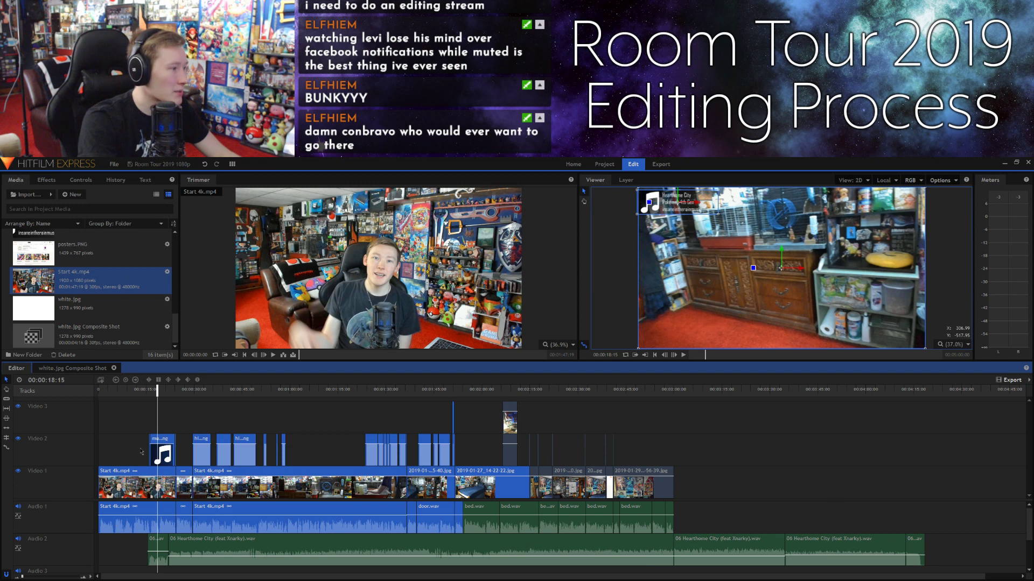
pyautogui.click(123, 418)
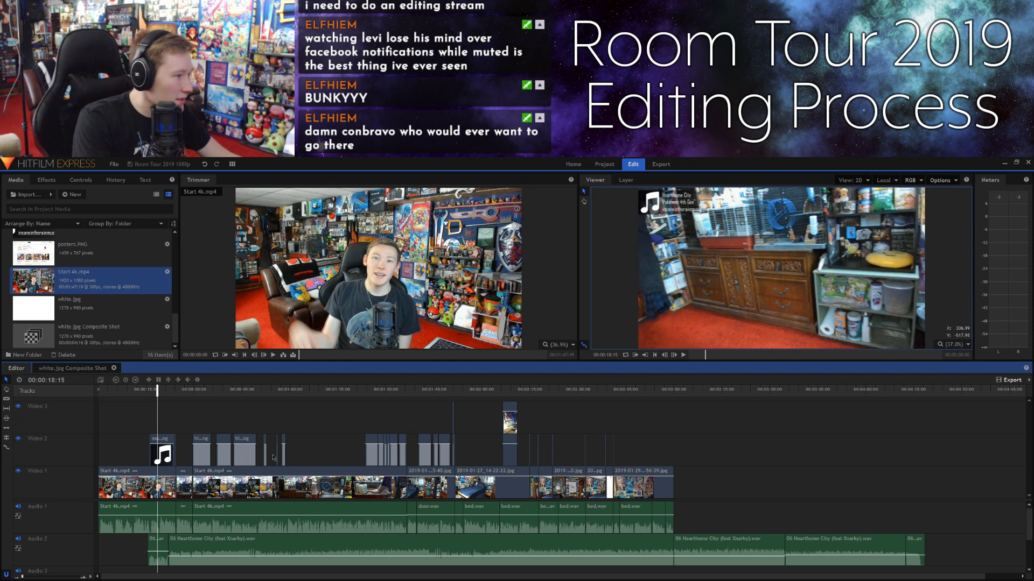
# Step: Select the long Start 4k.mp4 clip and review its footage and the music credit section at several points in the first minute
pyautogui.click(322, 473)
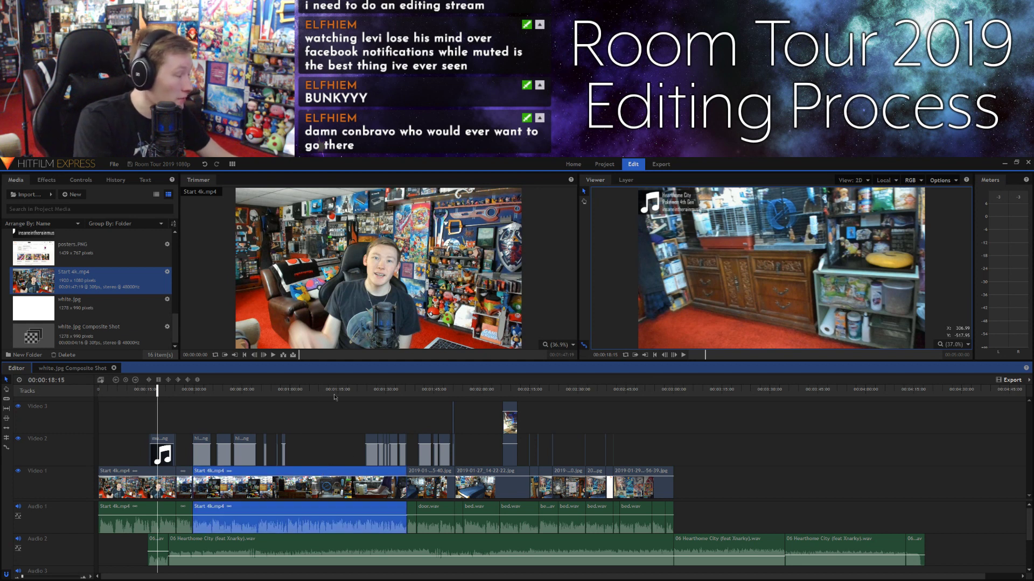
pyautogui.moveTo(377, 398); pyautogui.dragTo(275, 394)
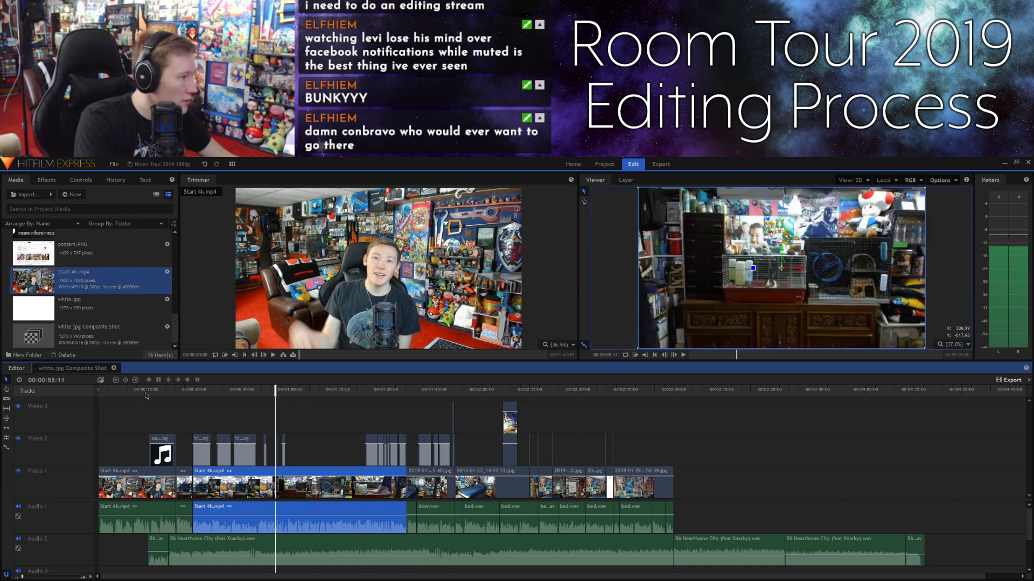
pyautogui.click(145, 395)
pyautogui.click(175, 396)
pyautogui.press('space')
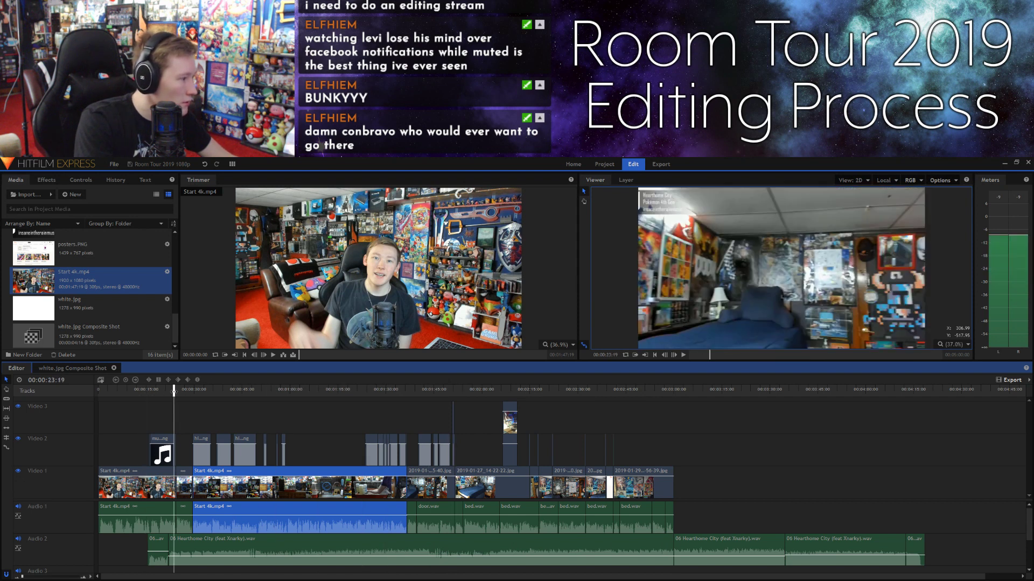
pyautogui.click(203, 391)
pyautogui.press('space')
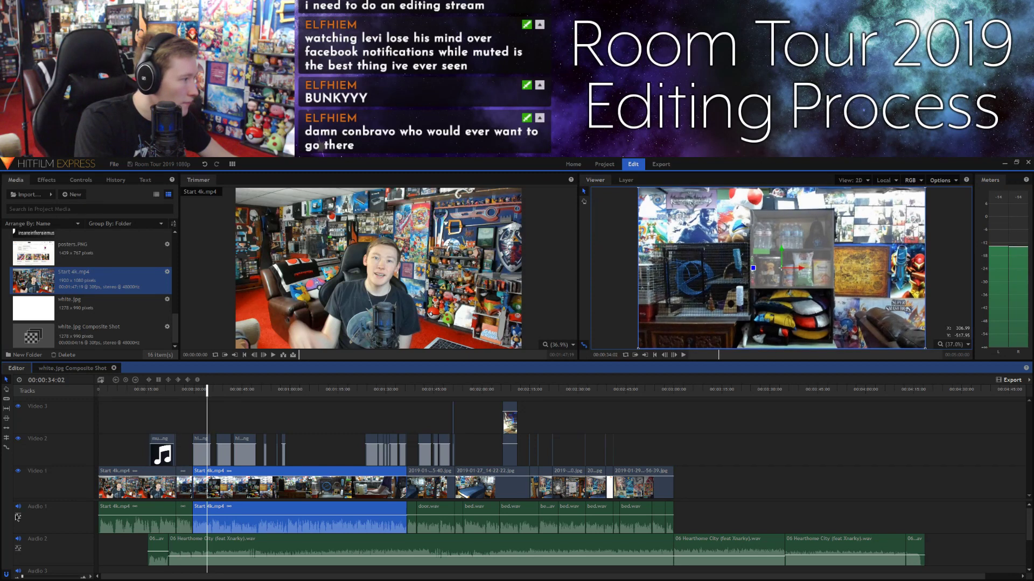
# Step: Mute the Audio 1 track, deselect the Start 4k.mp4 clip, and play the footage up to the transition near 50 seconds
pyautogui.click(254, 412)
pyautogui.press('space')
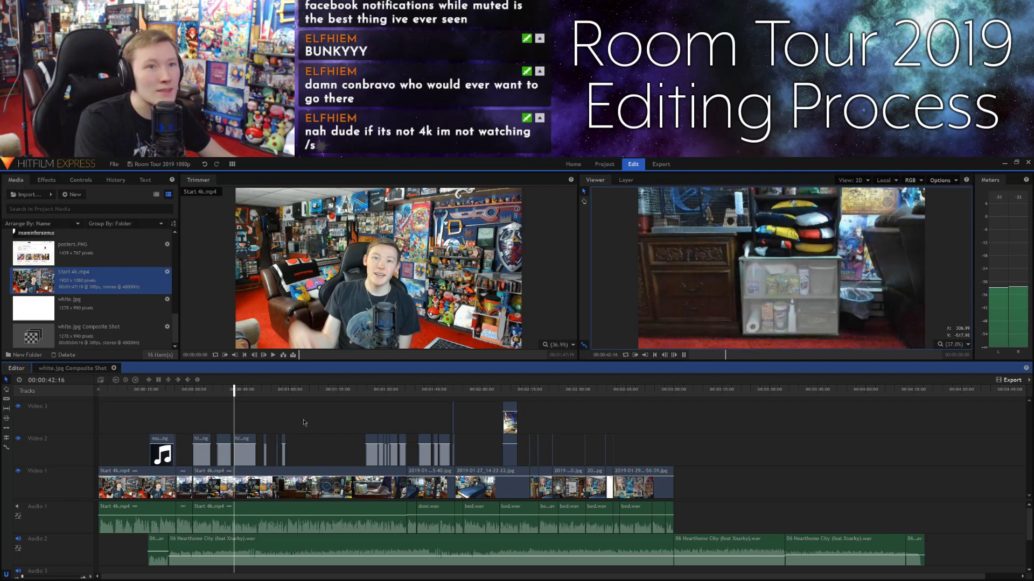
pyautogui.press('space')
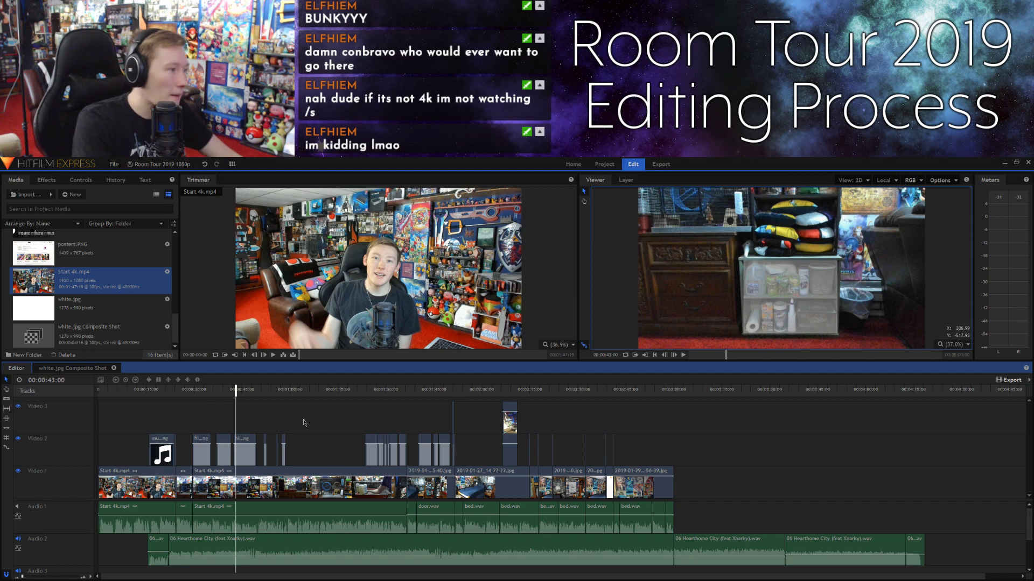
pyautogui.press('space')
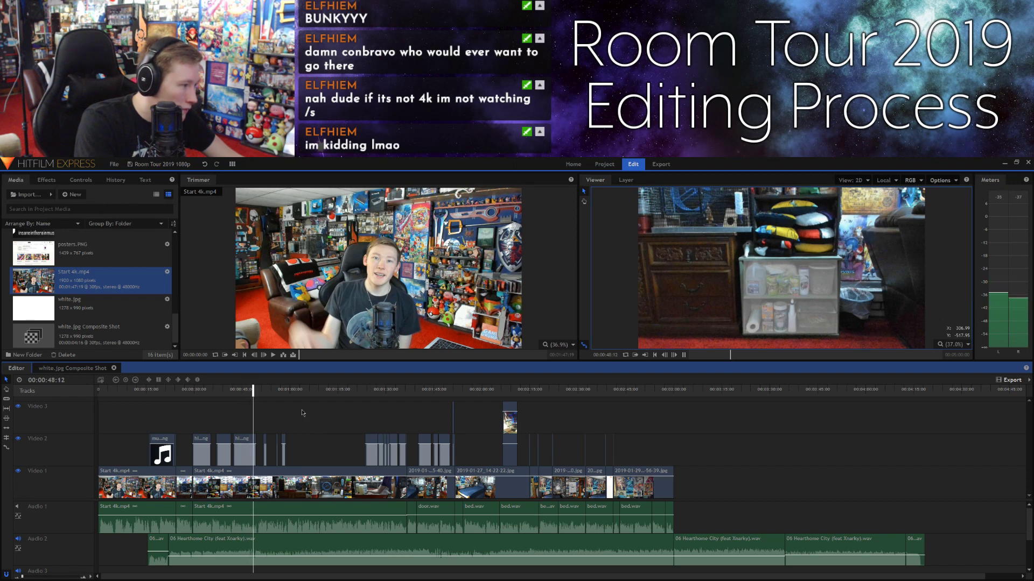
pyautogui.press('space')
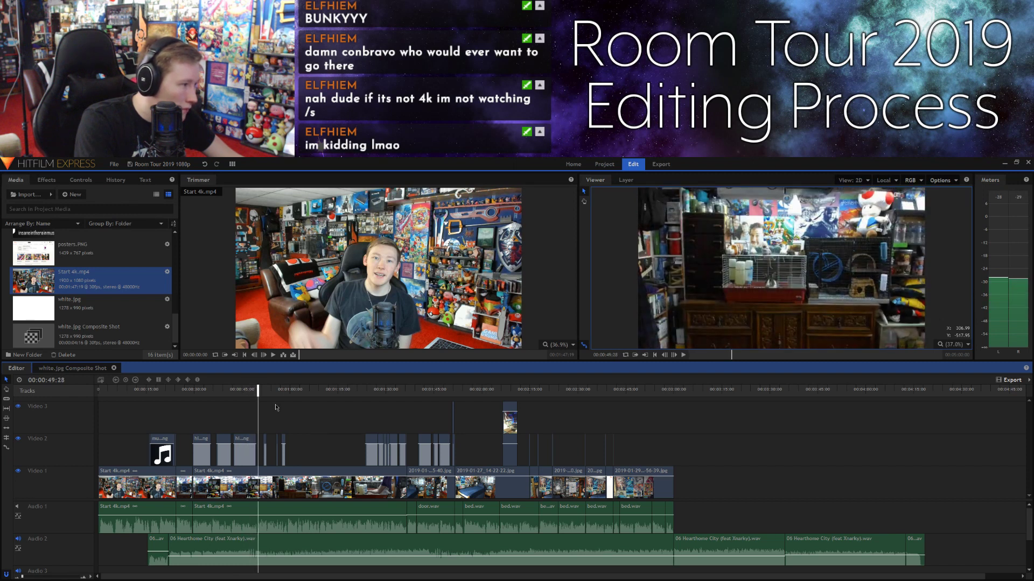
# Step: Replay the footage from about 45 seconds to the transition from the storage drawers to the cage shot
pyautogui.click(242, 389)
pyautogui.press('space')
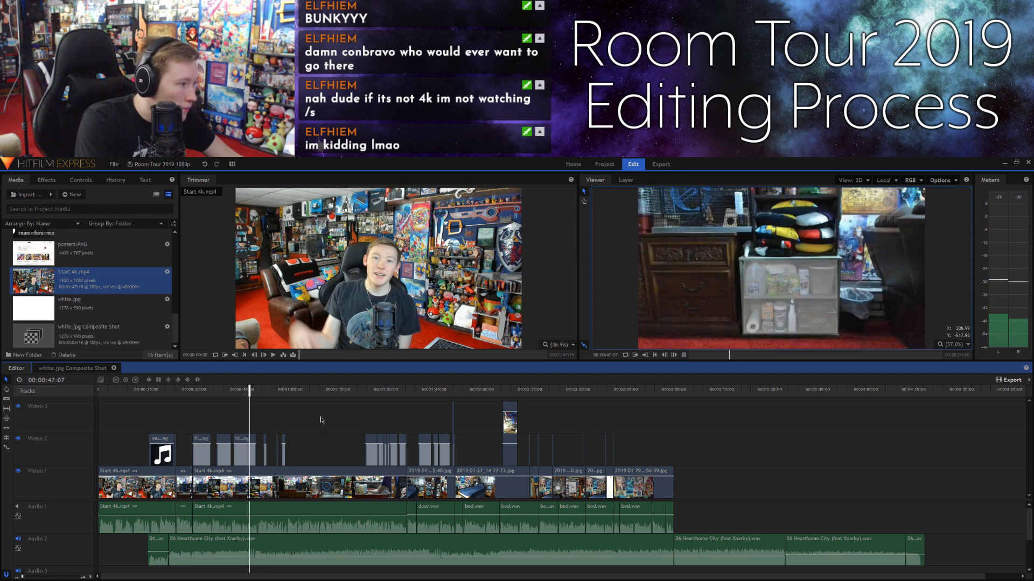
pyautogui.press('space')
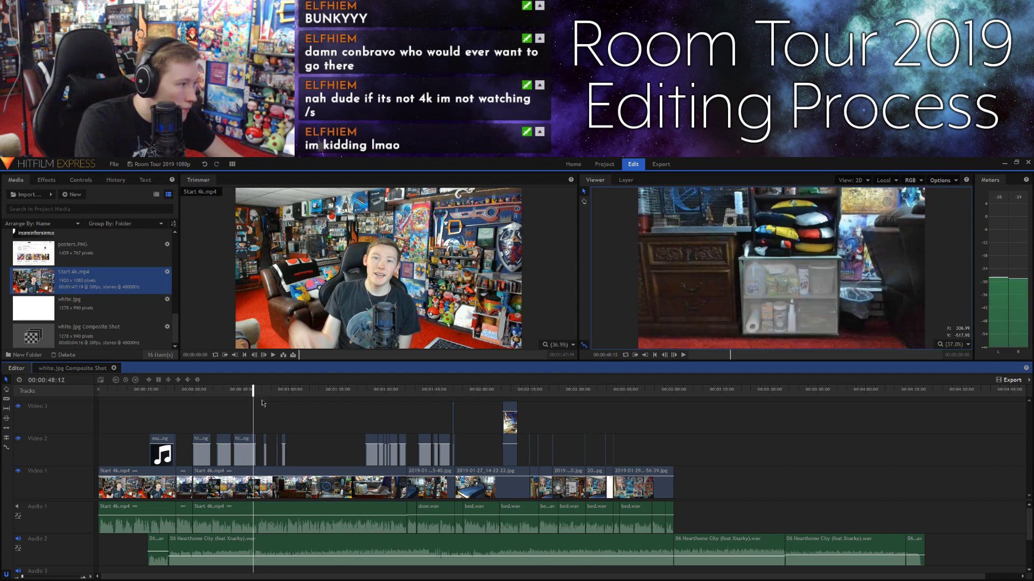
pyautogui.press('space')
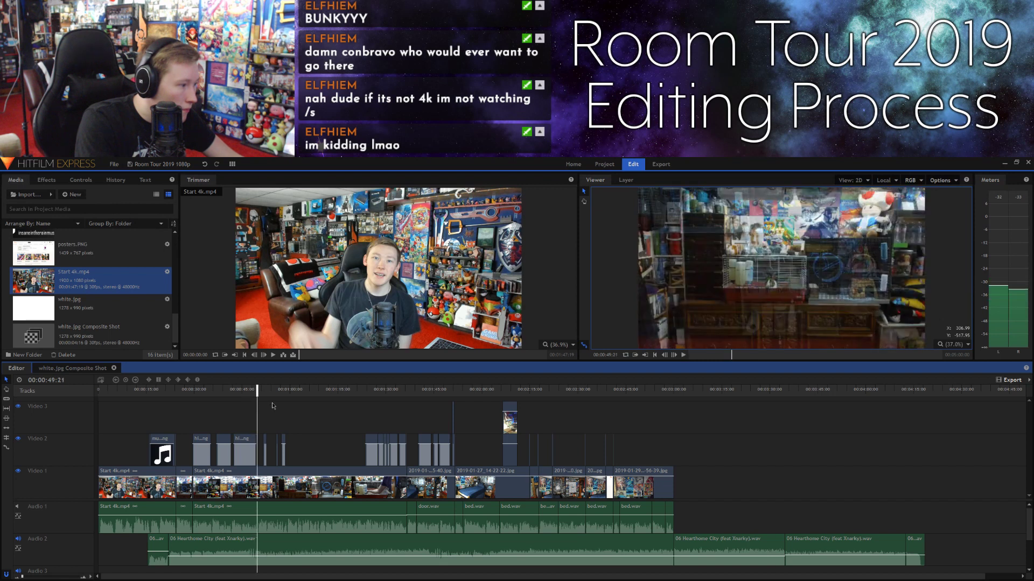
# Step: Step the playhead back frame by frame to 00:00:49:01, before the transition to the cage shot
pyautogui.click(664, 355)
pyautogui.click(664, 355)
pyautogui.click(665, 355)
pyautogui.click(665, 355)
pyautogui.click(664, 355)
pyautogui.click(665, 355)
pyautogui.click(664, 354)
pyautogui.click(664, 355)
pyautogui.click(664, 355)
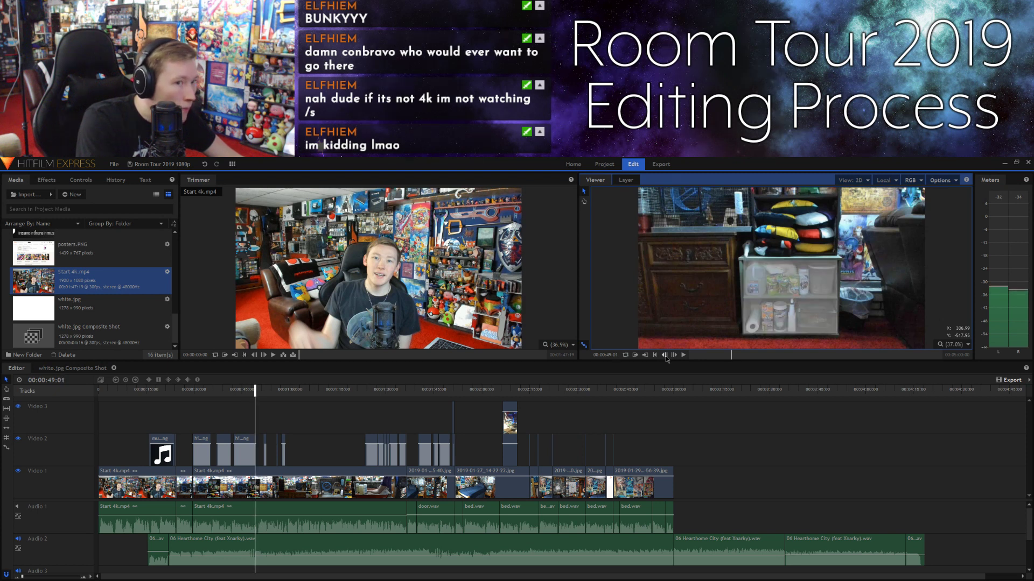
# Step: Move the playhead to 00:00:48:26 and slice the long Hearthome City music clip on Audio 2 there
pyautogui.click(665, 355)
pyautogui.click(665, 355)
pyautogui.click(664, 355)
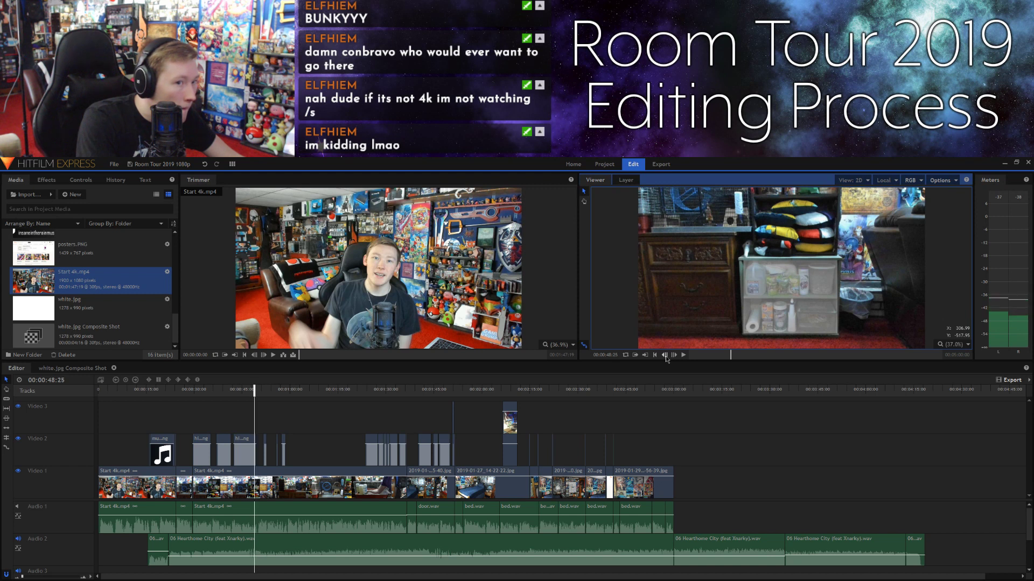
pyautogui.click(674, 356)
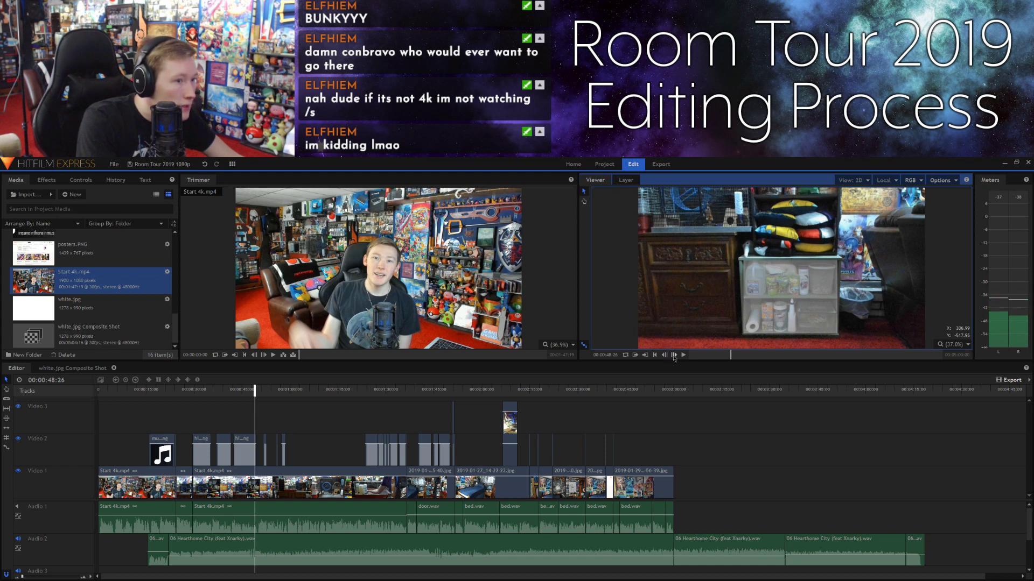
pyautogui.click(279, 541)
pyautogui.hotkey('ctrl', 'shift', 'd')
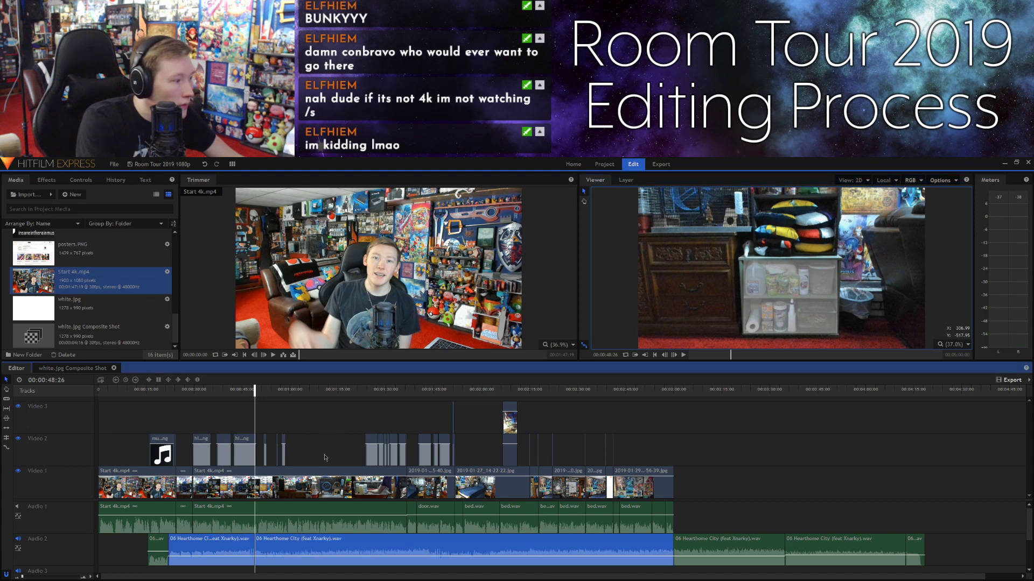
# Step: Listen to the music after the video's end, around 00:04:07 and from before the last long clip's start up to 00:03:34:18
pyautogui.click(885, 391)
pyautogui.press('space')
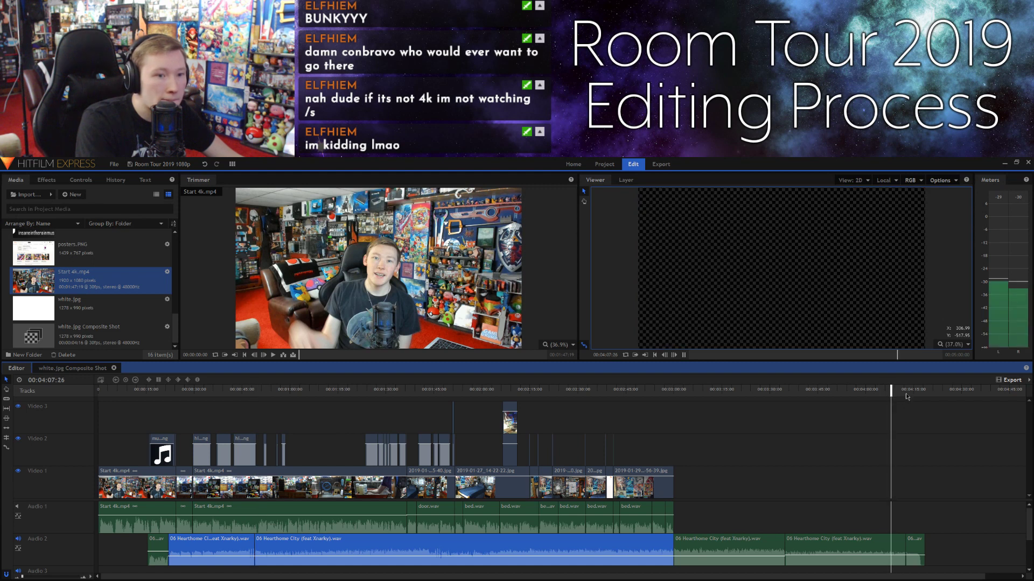
pyautogui.click(754, 389)
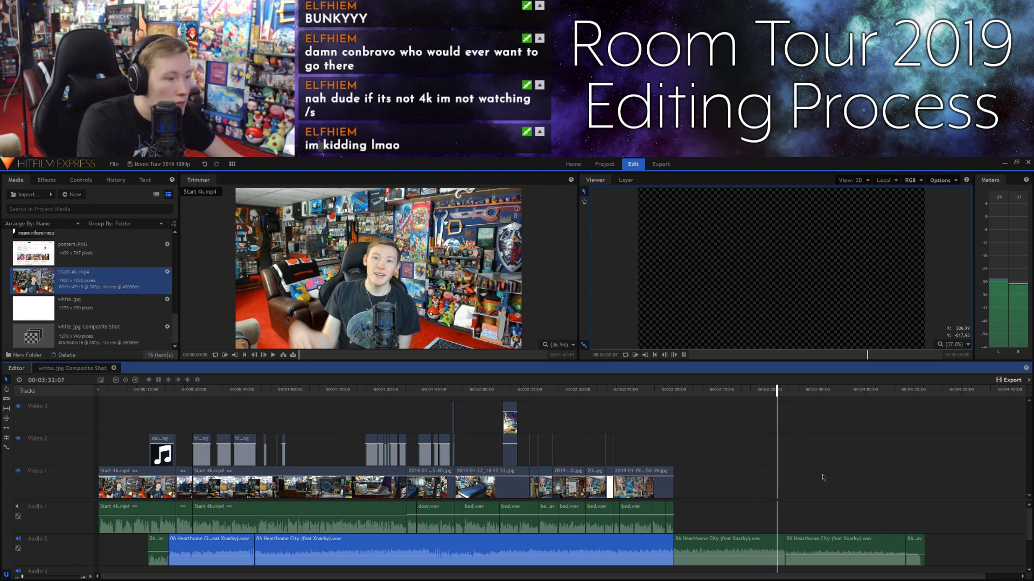
pyautogui.press('space')
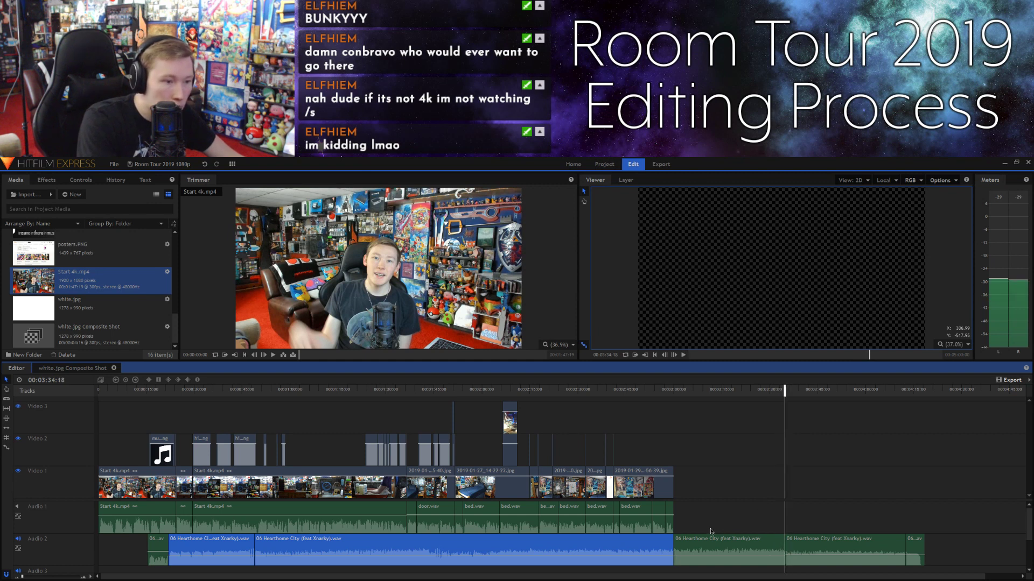
# Step: Copy the Audio 2 music from the 00:00:48:26 cut through the following clip, and paste both clips on Audio 1 past the footage's end
pyautogui.click(711, 536)
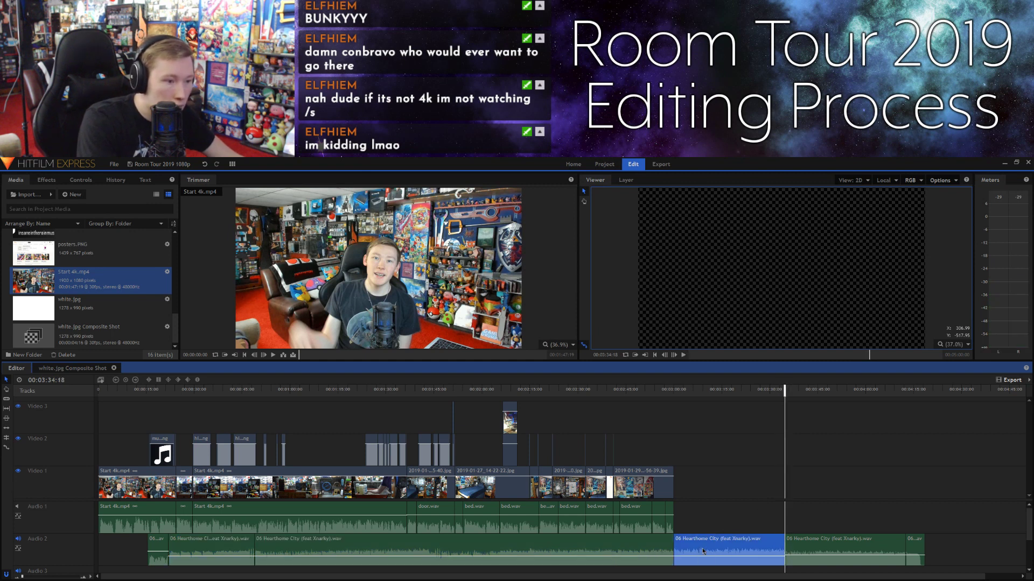
pyautogui.click(375, 549)
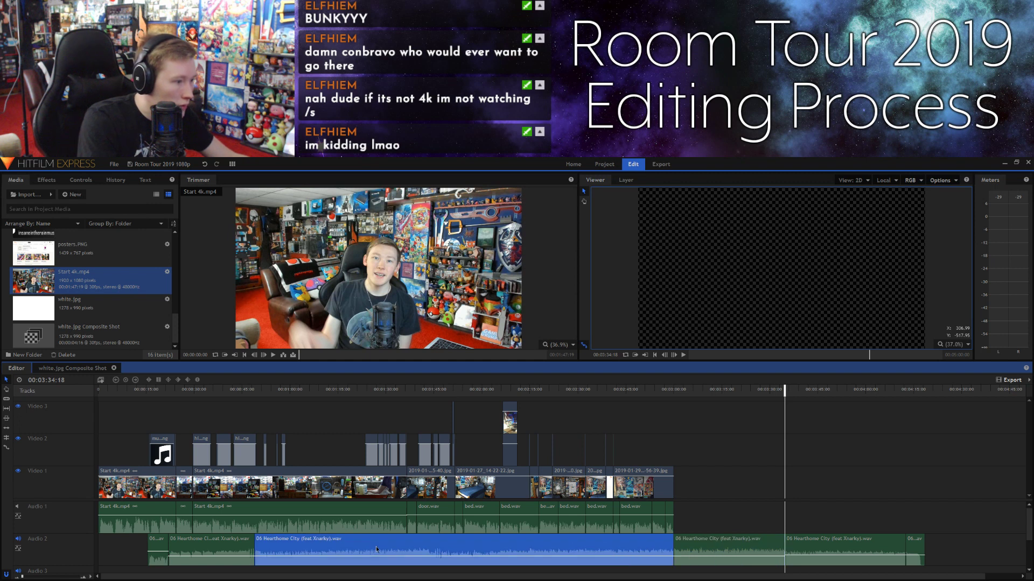
pyautogui.keyDown('ctrl'); pyautogui.click(700, 557); pyautogui.keyUp('ctrl')
pyautogui.rightClick(608, 543)
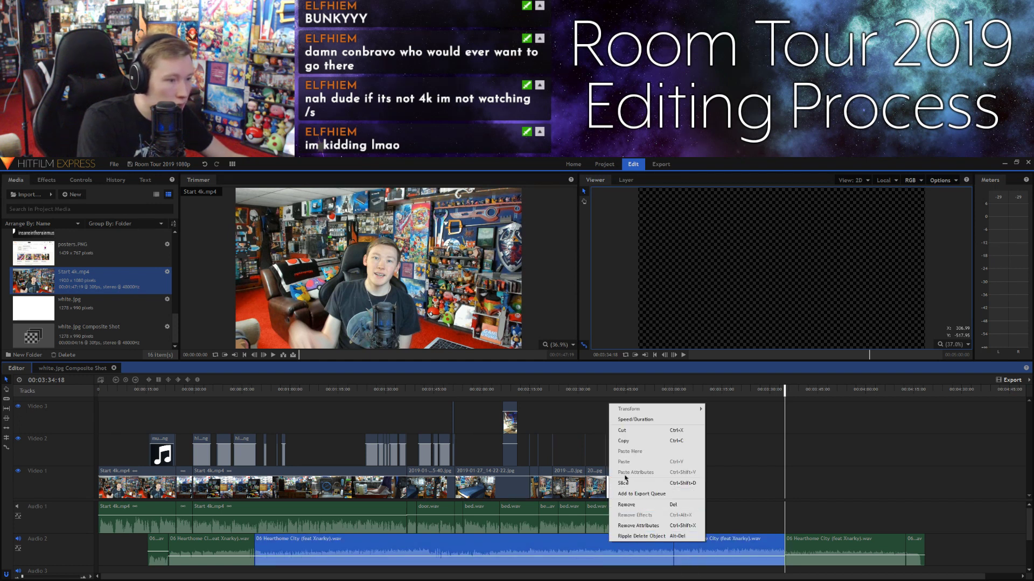
pyautogui.click(633, 444)
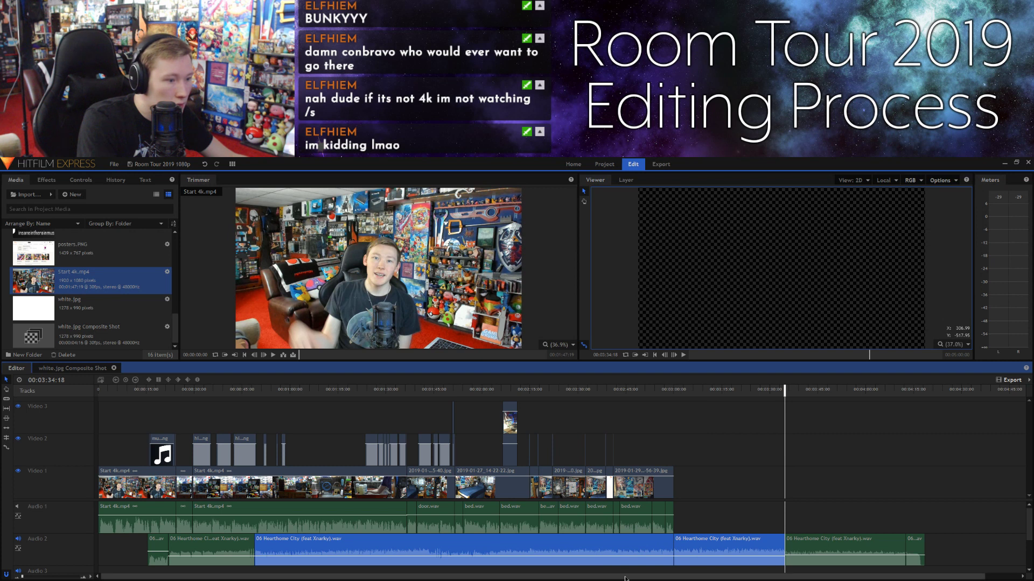
pyautogui.moveTo(714, 577); pyautogui.dragTo(750, 576)
pyautogui.click(826, 517)
pyautogui.rightClick(790, 513)
pyautogui.click(811, 520)
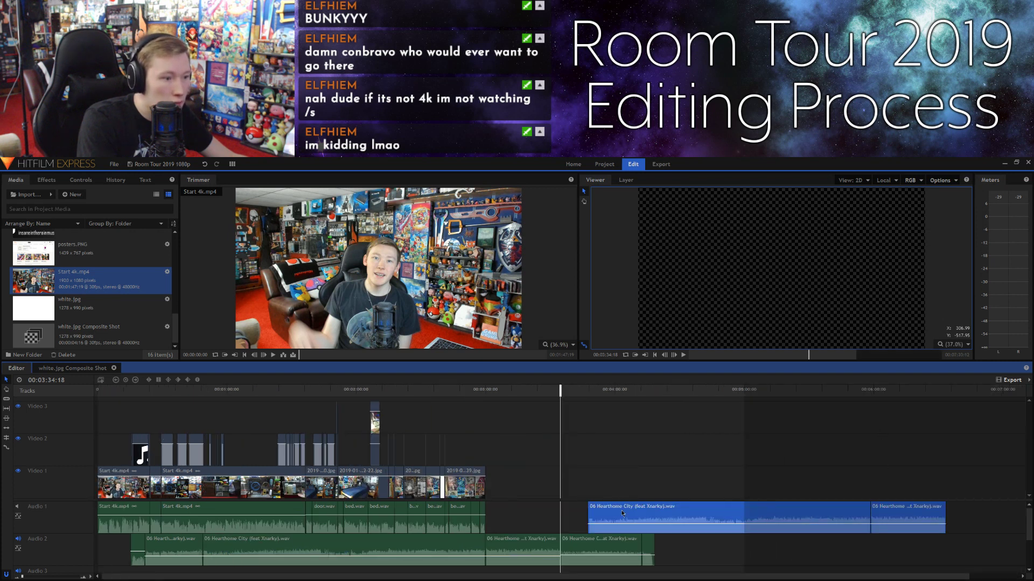
# Step: Paste a second copy of the two music clips on Audio 1 and butt it against the end of the first copy
pyautogui.rightClick(989, 517)
pyautogui.click(998, 521)
pyautogui.moveTo(835, 518); pyautogui.dragTo(778, 517)
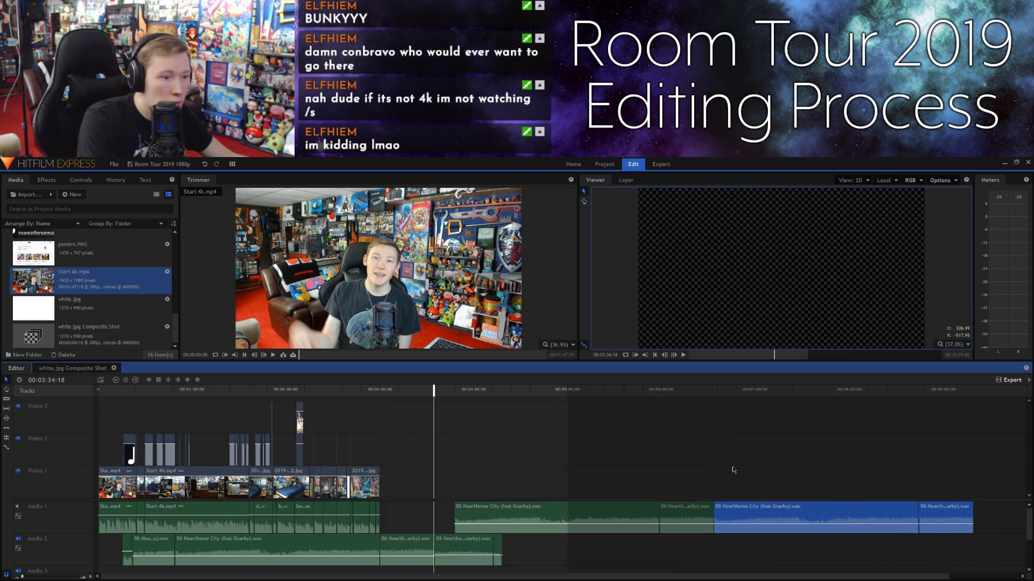
# Step: Play the music across the join between the two pasted copies, from about 00:06:30 to 00:06:37:22
pyautogui.click(708, 401)
pyautogui.press('space')
pyautogui.press('space')
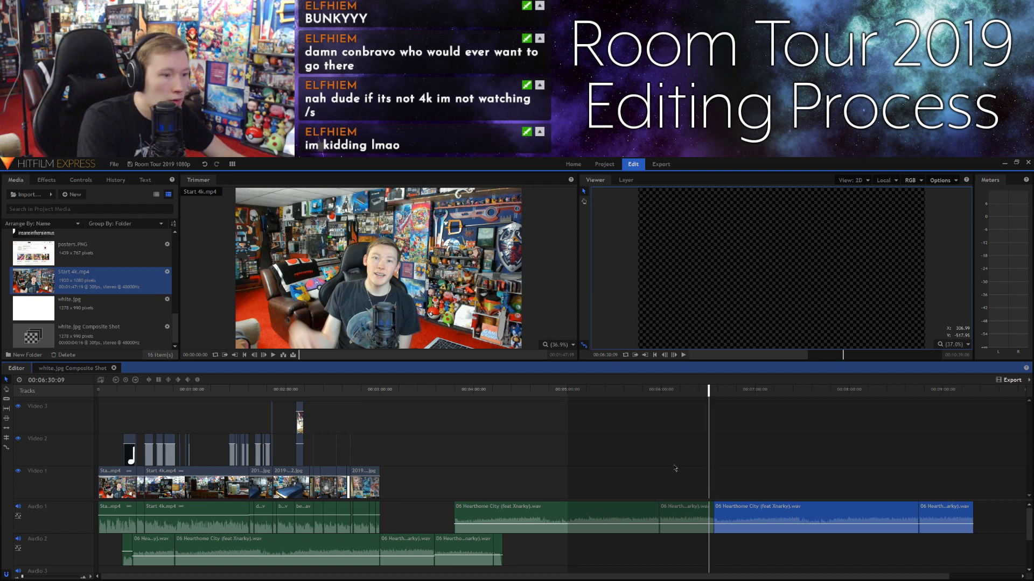
pyautogui.press('space')
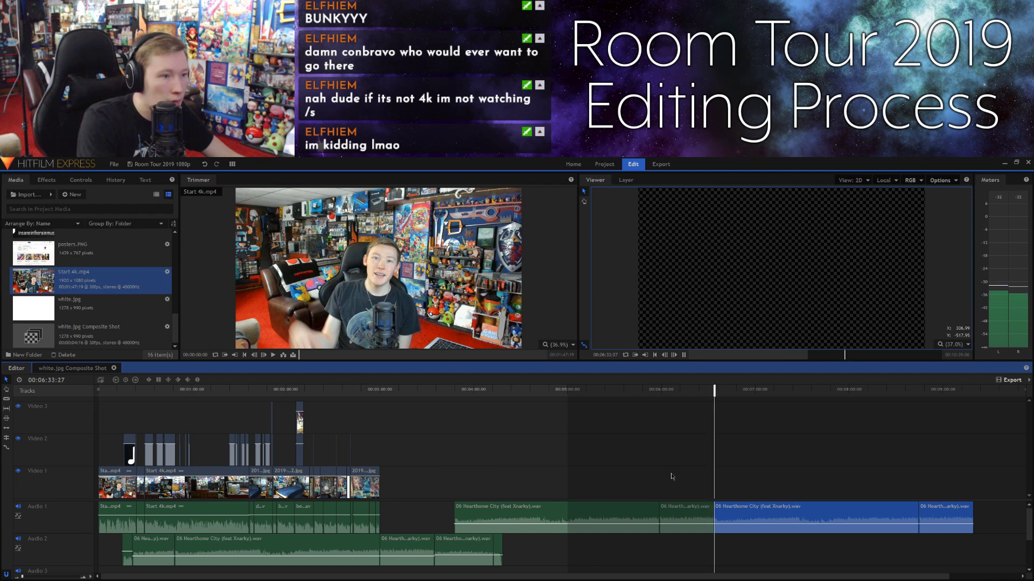
pyautogui.press('space')
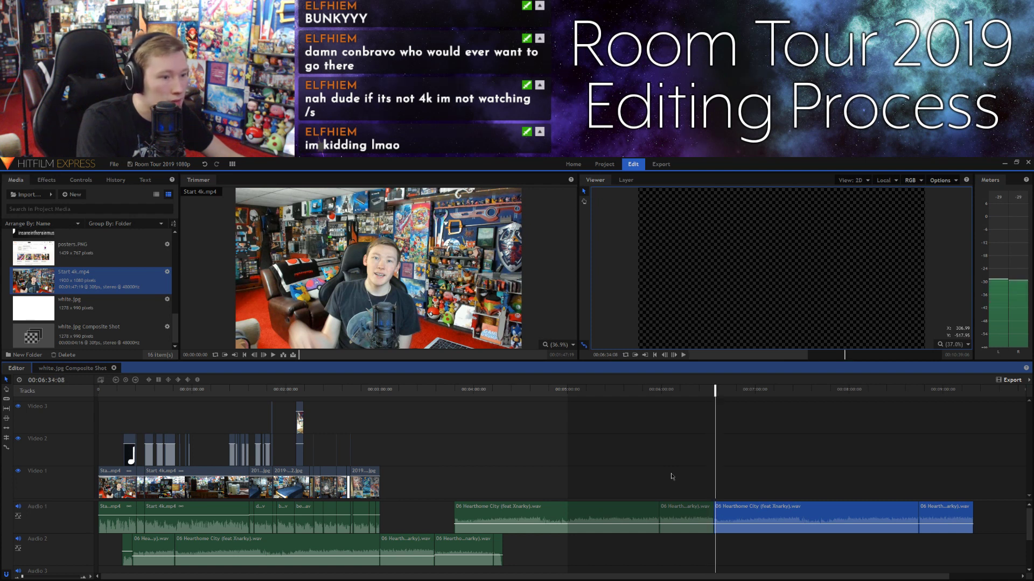
pyautogui.press('space')
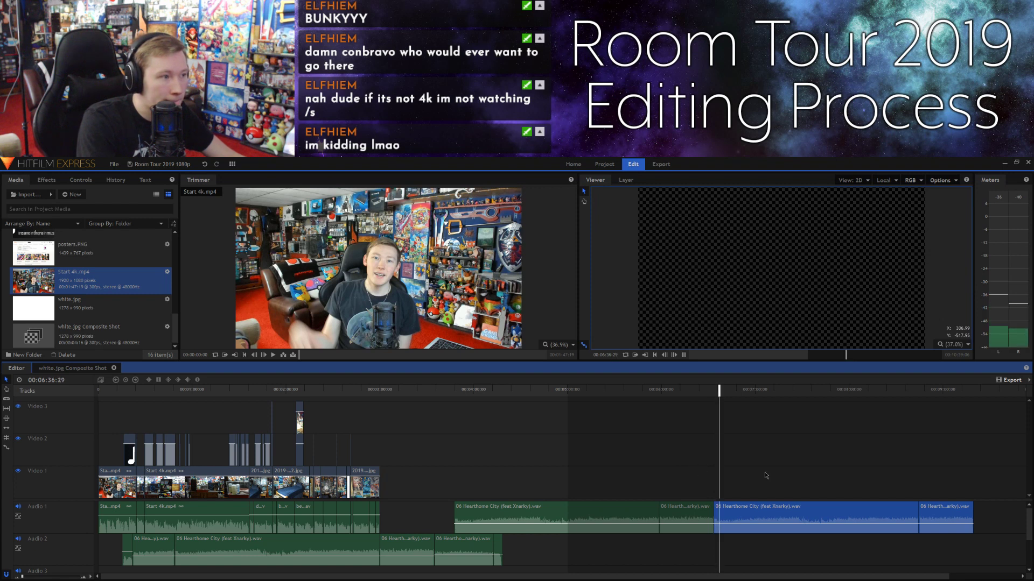
pyautogui.press('space')
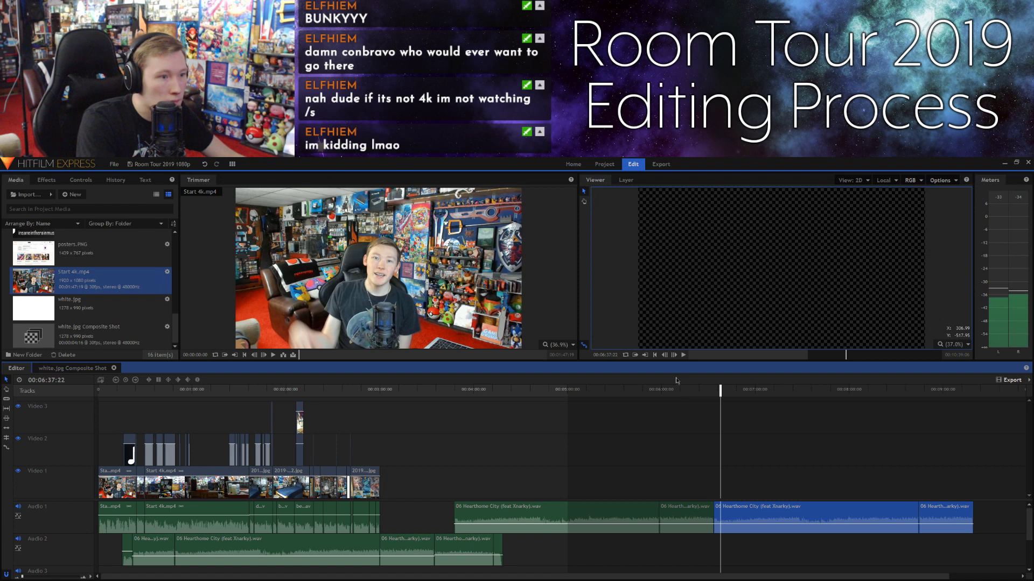
# Step: Trim the second music copy's start to 00:06:37:21 and move both of its clips back against the first copy
pyautogui.click(664, 355)
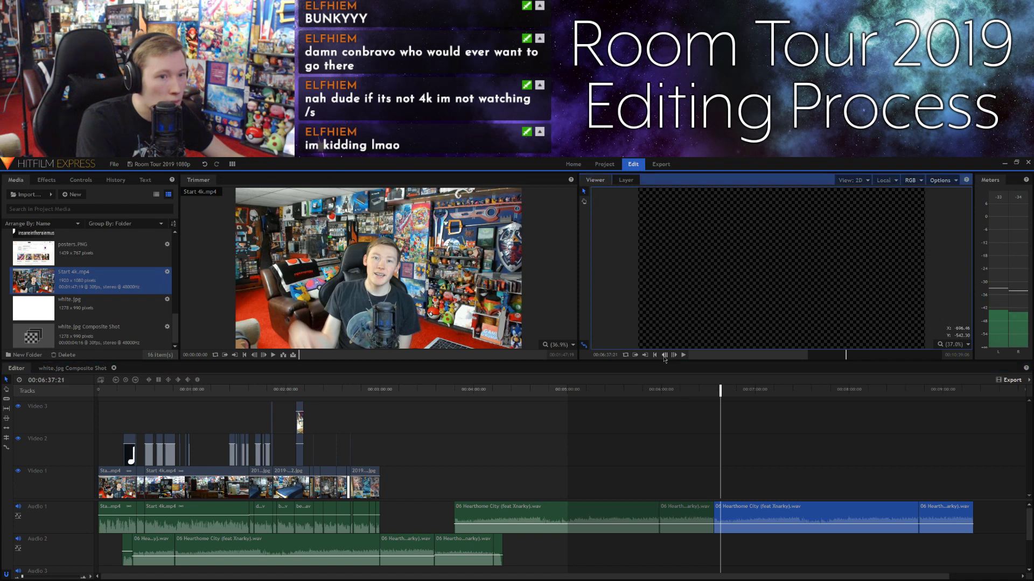
pyautogui.click(735, 519)
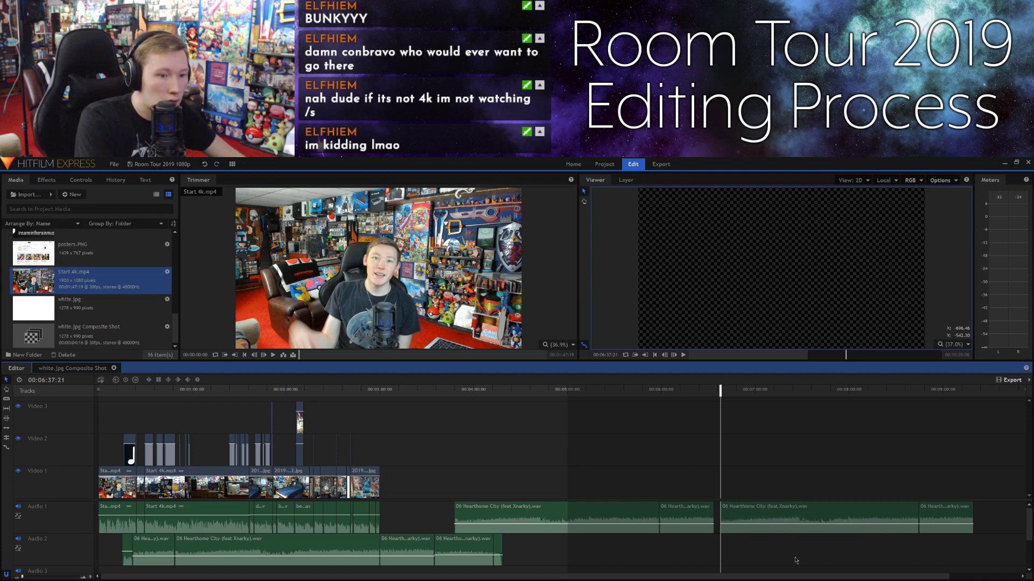
pyautogui.keyDown('shift'); pyautogui.click(940, 510); pyautogui.keyUp('shift')
pyautogui.moveTo(940, 510); pyautogui.dragTo(848, 512)
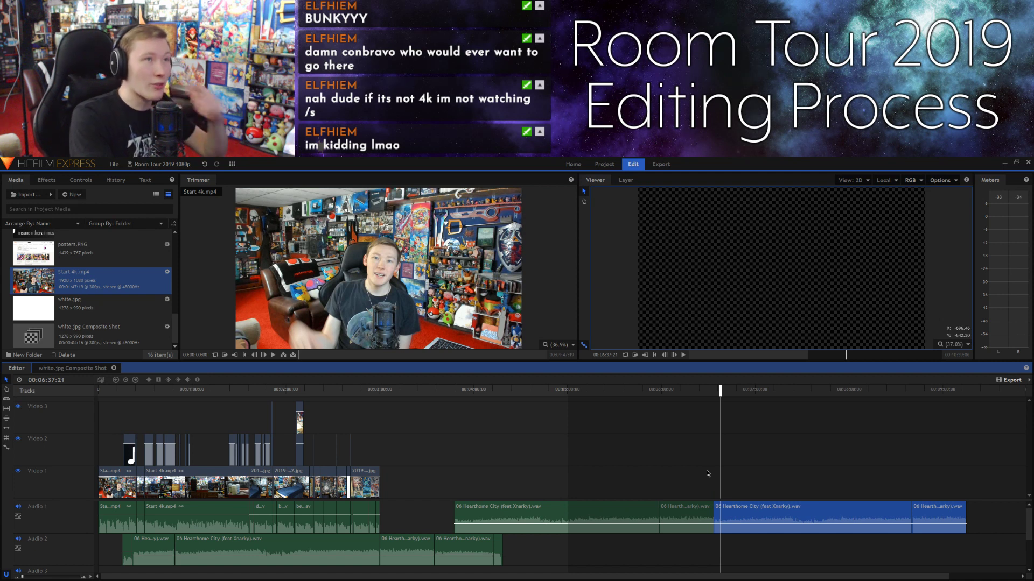
# Step: Replay the join between the music copies from 00:06:30:13, and listen to the first copy around 00:05:54 leading into its internal cut
pyautogui.click(709, 389)
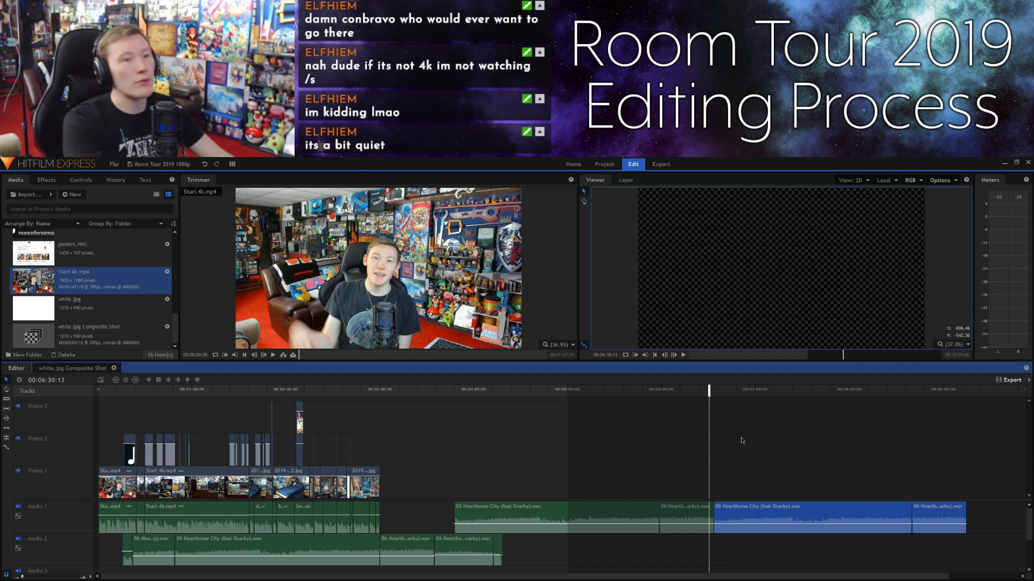
pyautogui.press('space')
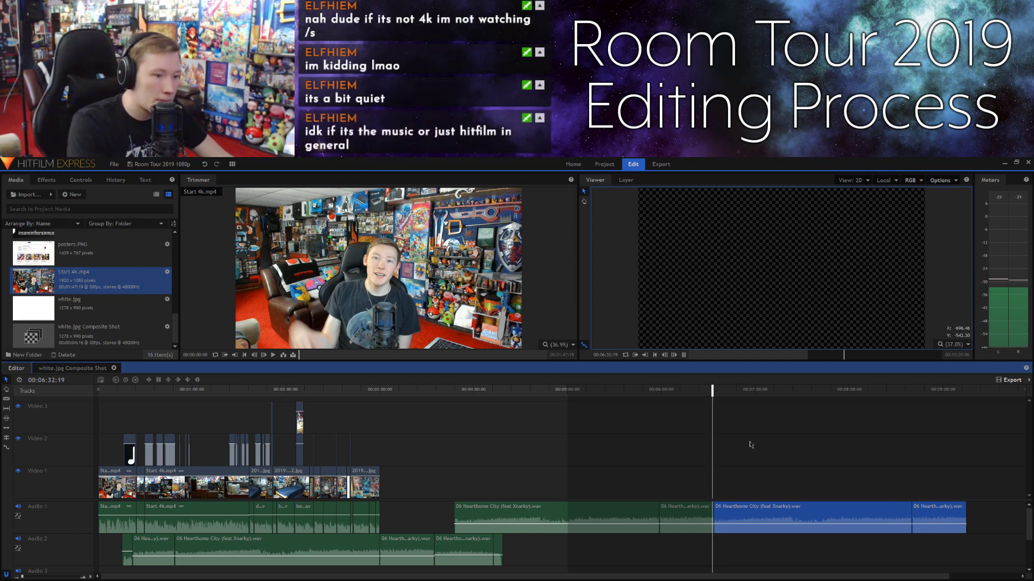
pyautogui.press('space')
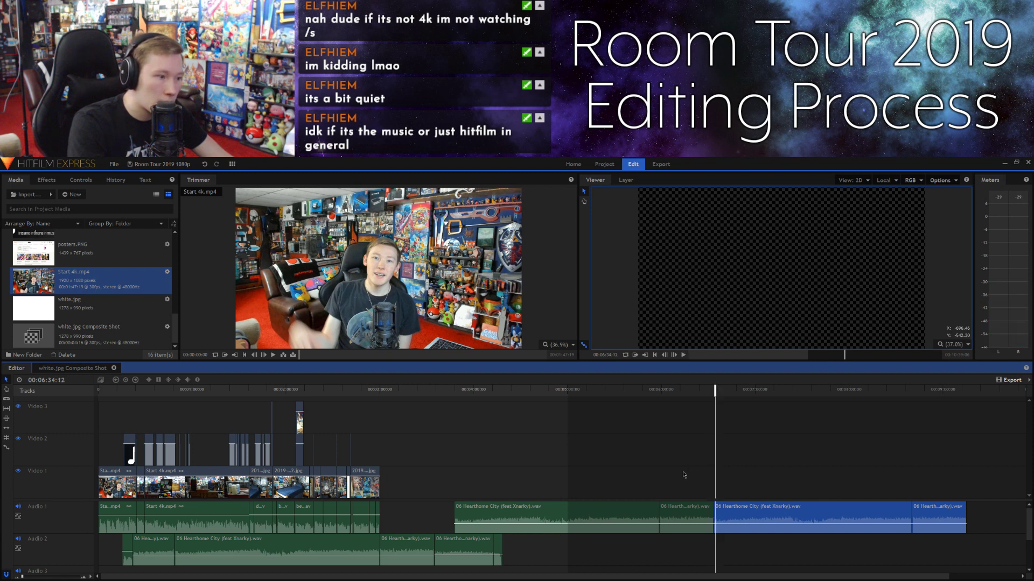
pyautogui.click(648, 389)
pyautogui.press('space')
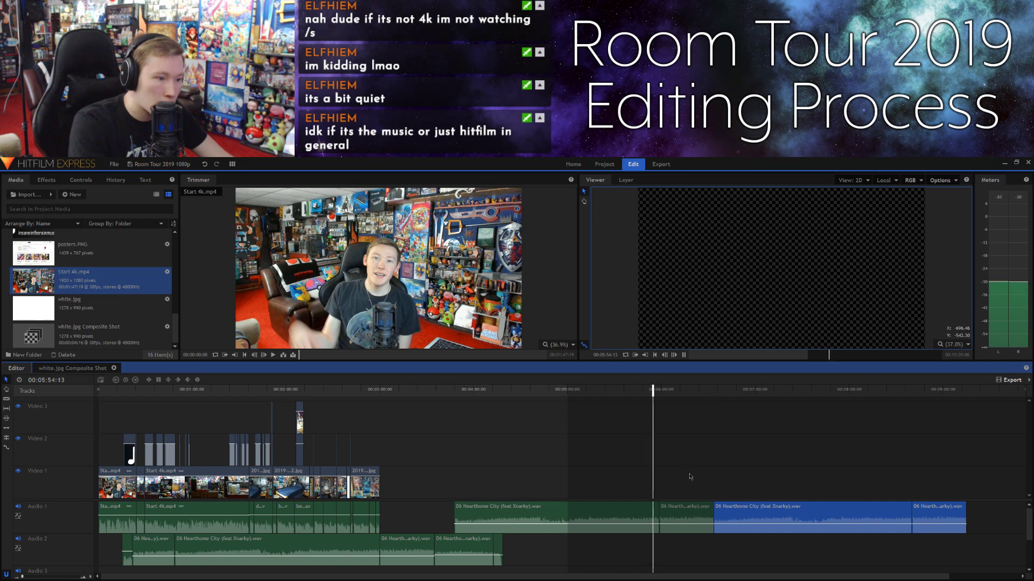
pyautogui.press('space')
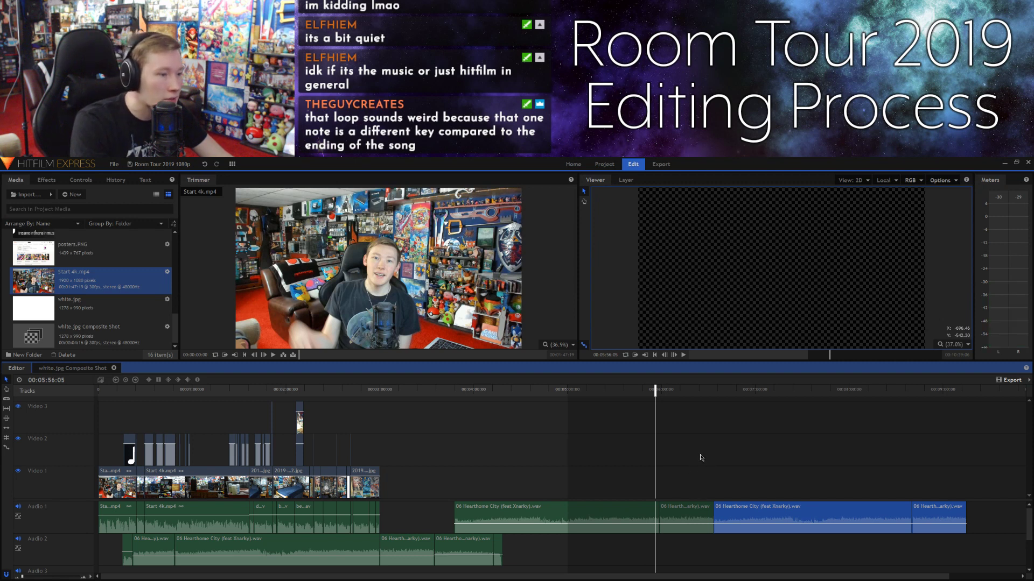
pyautogui.press('space')
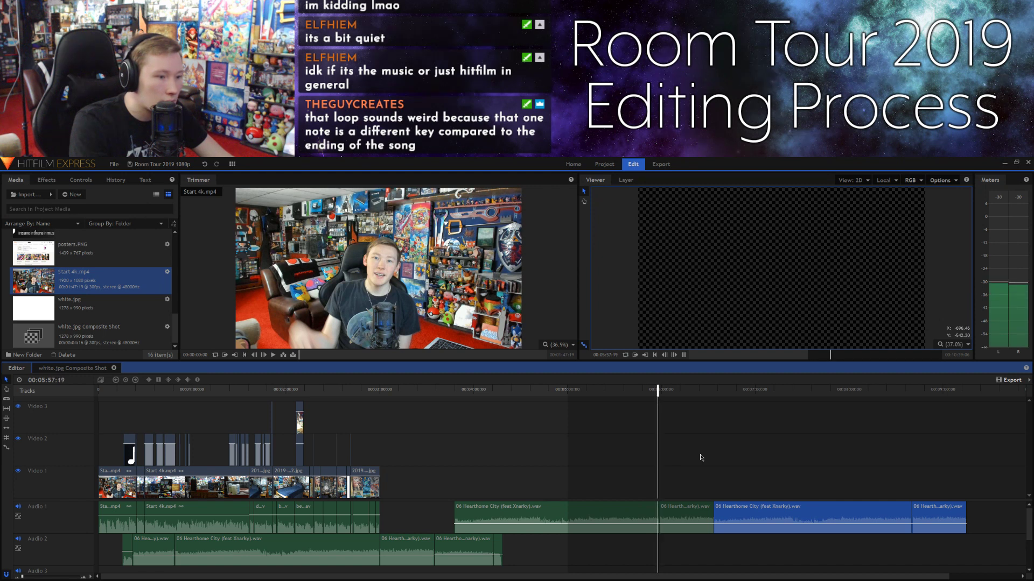
pyautogui.press('space')
# Step: Mute the Audio 2 track and listen to the opening of the first music copy on Audio 1 up to 00:03:51:26
pyautogui.click(451, 389)
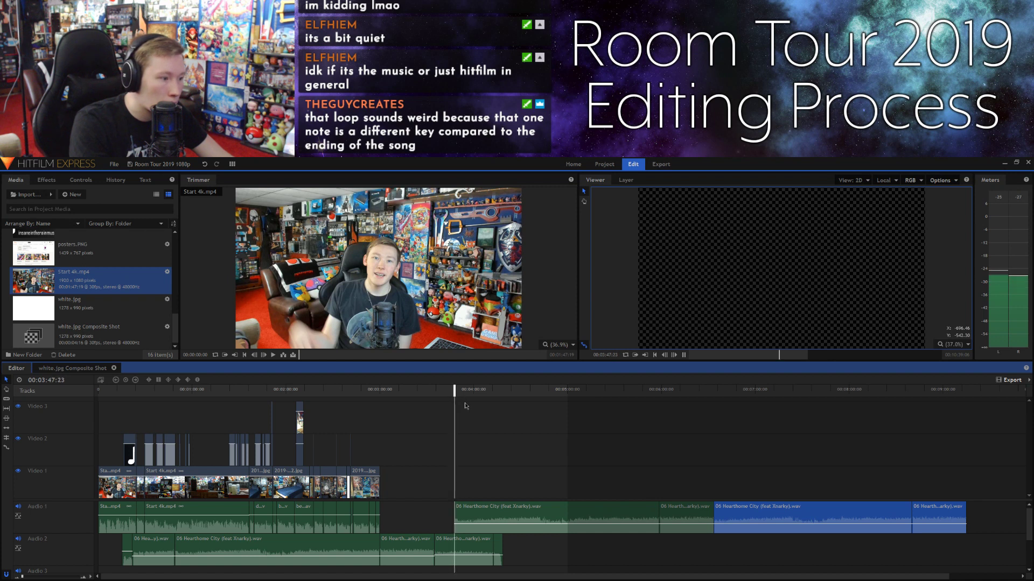
pyautogui.press('space')
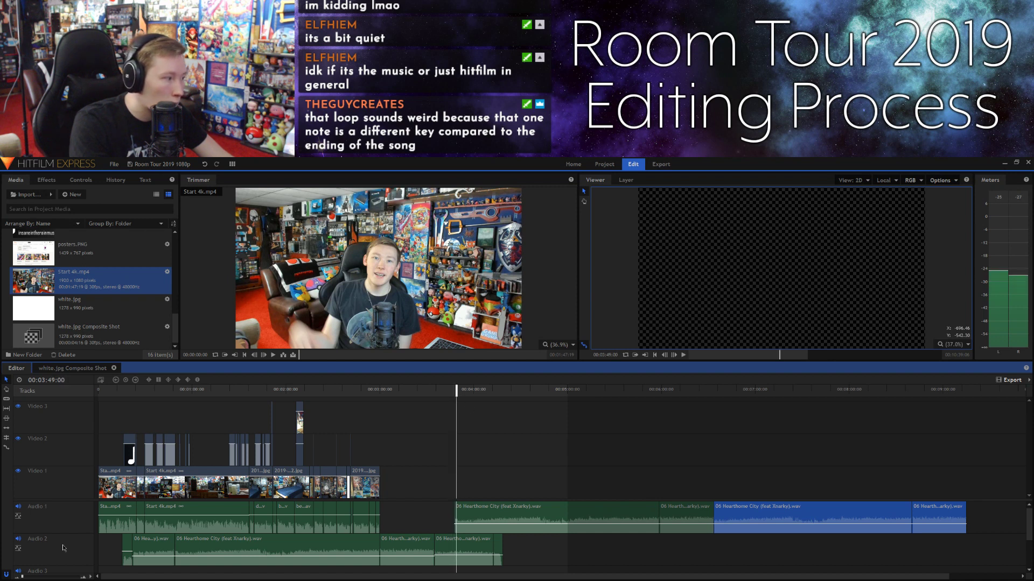
pyautogui.click(18, 539)
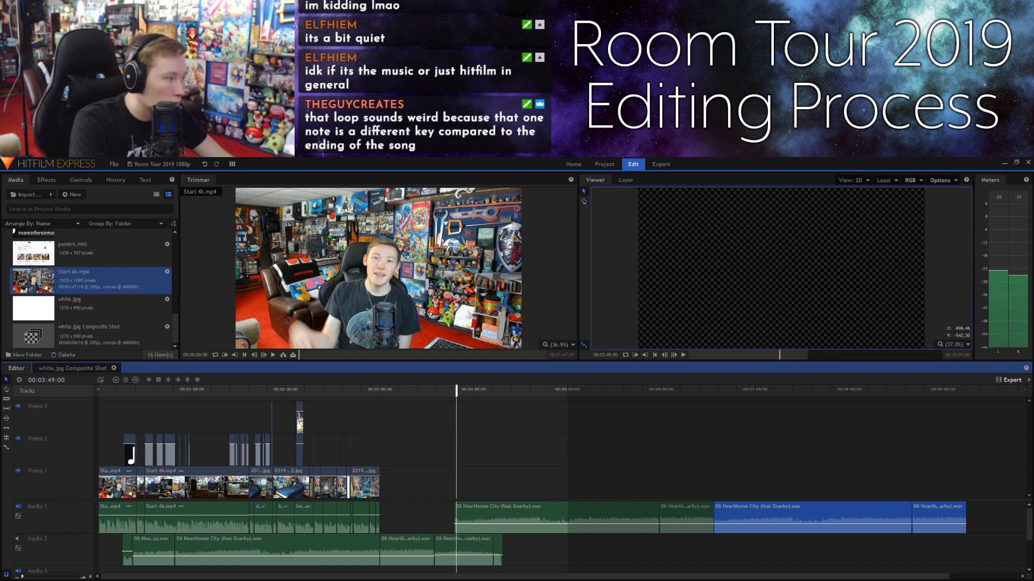
pyautogui.click(453, 391)
pyautogui.press('space')
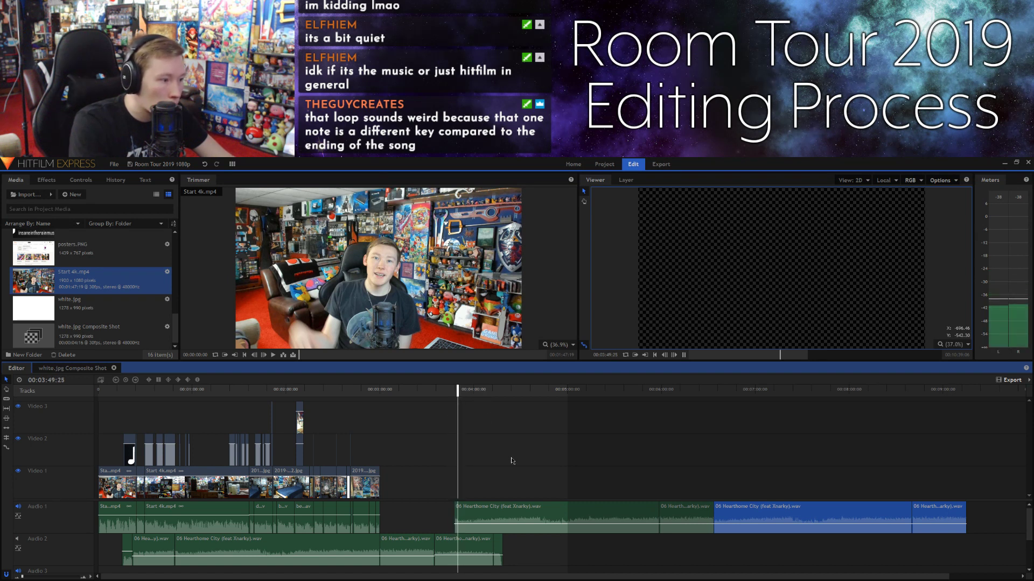
pyautogui.press('space')
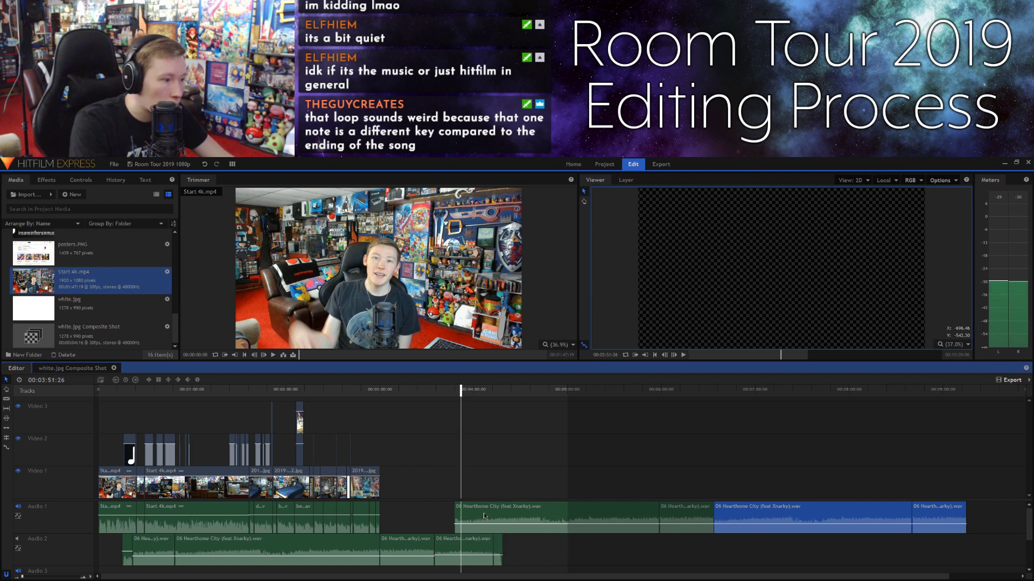
# Step: Step the playhead to 00:03:51:25 and trim the start of the first music copy on Audio 1 to it
pyautogui.click(673, 356)
pyautogui.click(665, 356)
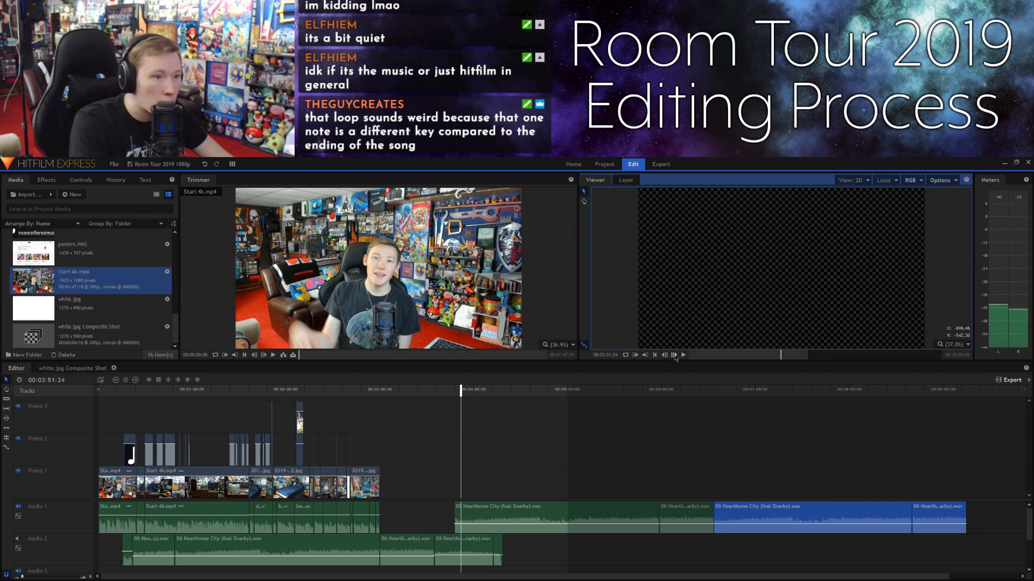
pyautogui.click(466, 510)
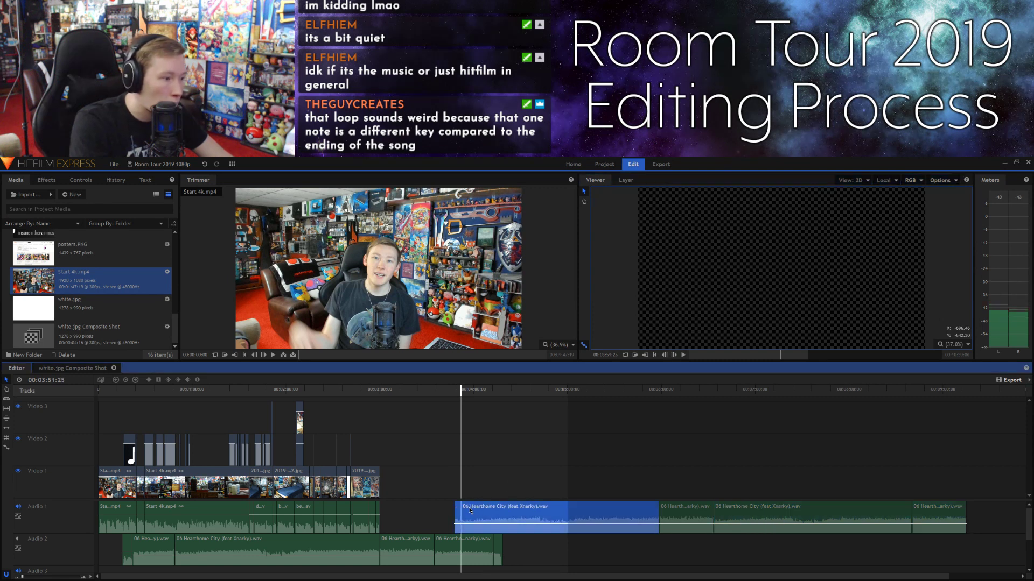
pyautogui.hotkey('ctrl', 'z')
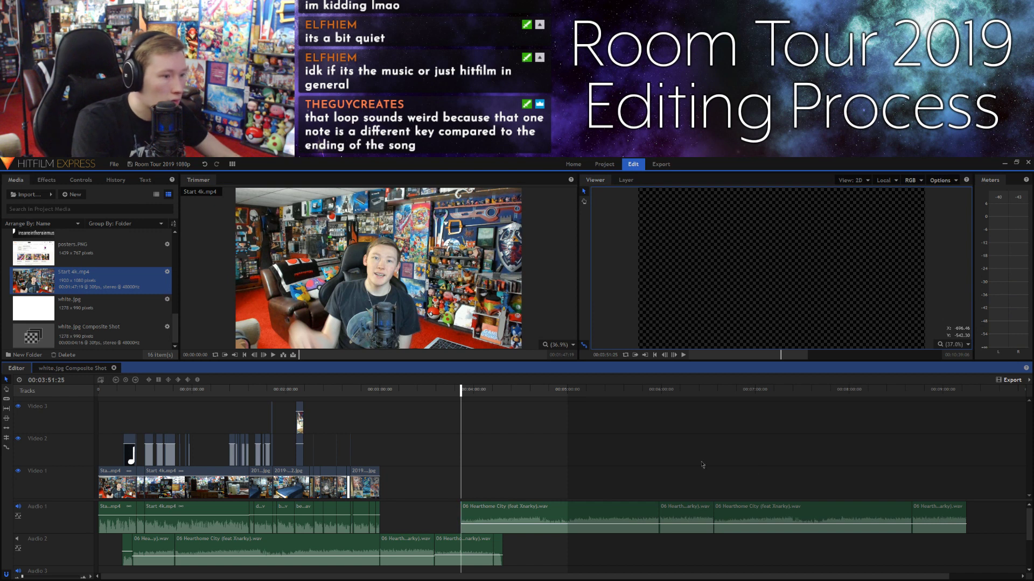
# Step: Listen from the end of the first music clip around 00:05:58, and delete the three music clips following it on Audio 1
pyautogui.click(658, 390)
pyautogui.press('space')
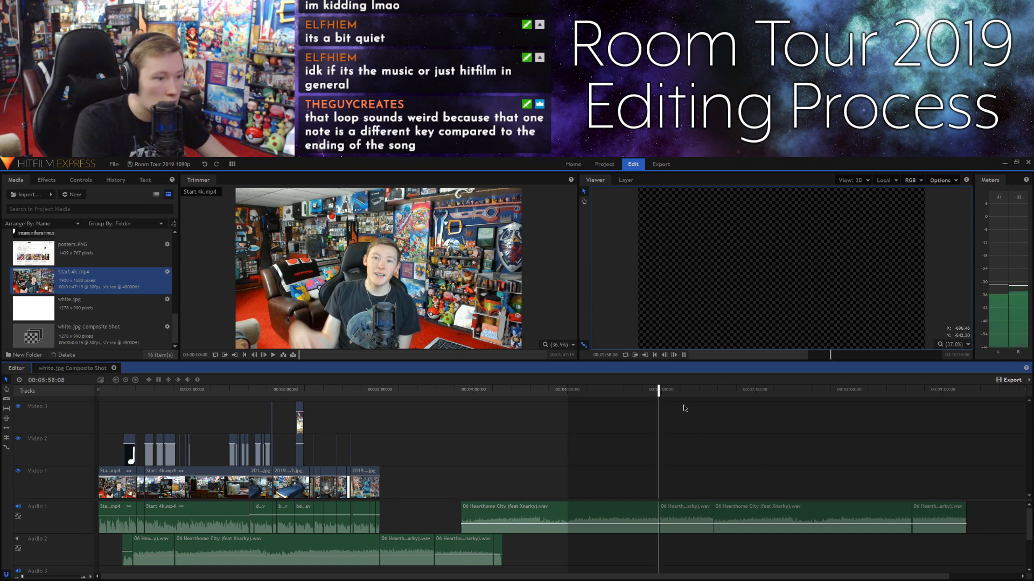
pyautogui.click(672, 514)
pyautogui.moveTo(701, 551); pyautogui.dragTo(963, 495)
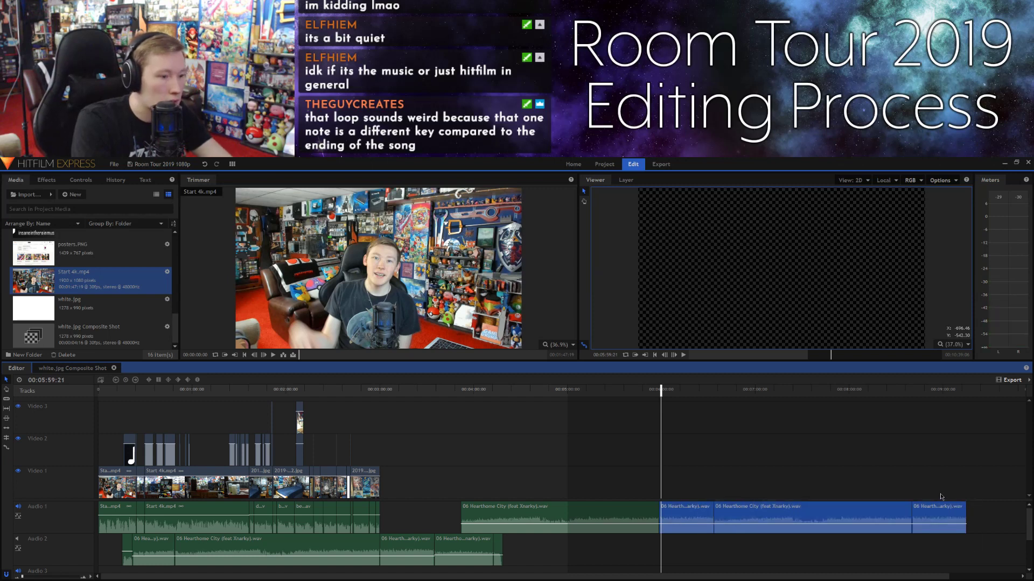
pyautogui.press('Delete')
# Step: Copy the remaining music clip on Audio 1, paste it on the same track and butt it against the original's end
pyautogui.click(631, 516)
pyautogui.rightClick(631, 516)
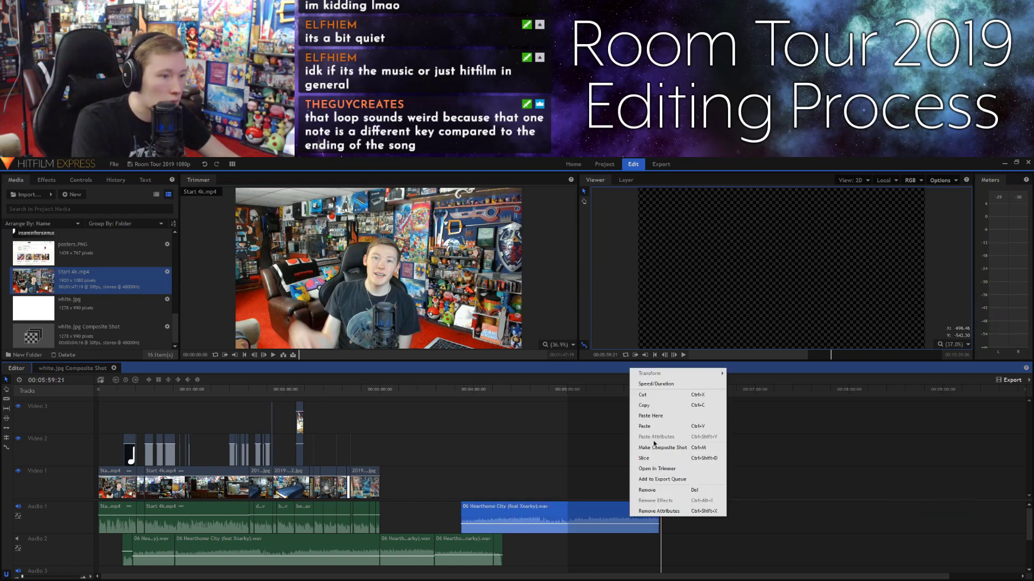
pyautogui.click(652, 406)
pyautogui.click(700, 524)
pyautogui.rightClick(707, 527)
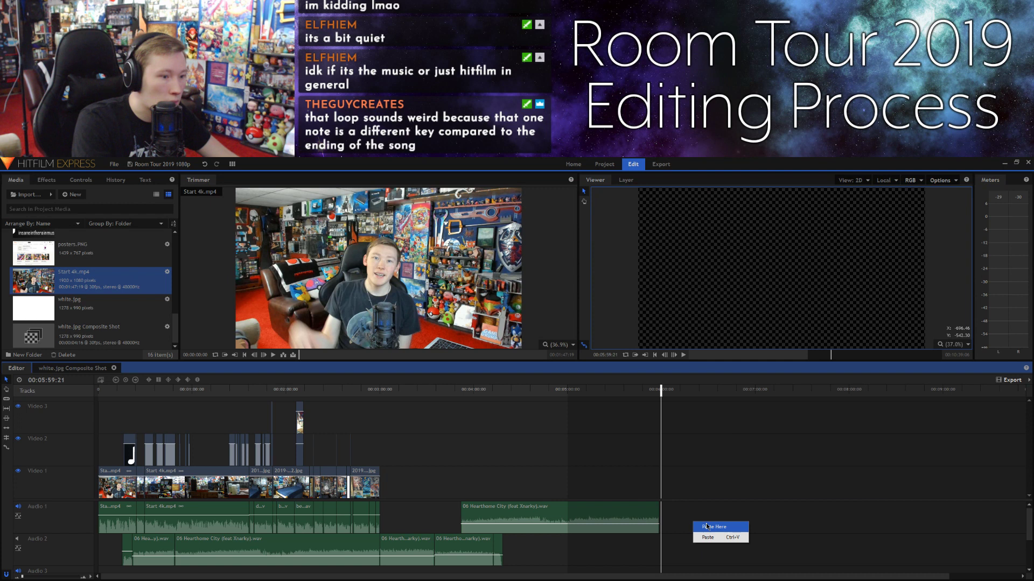
pyautogui.click(706, 526)
pyautogui.moveTo(705, 512); pyautogui.dragTo(661, 499)
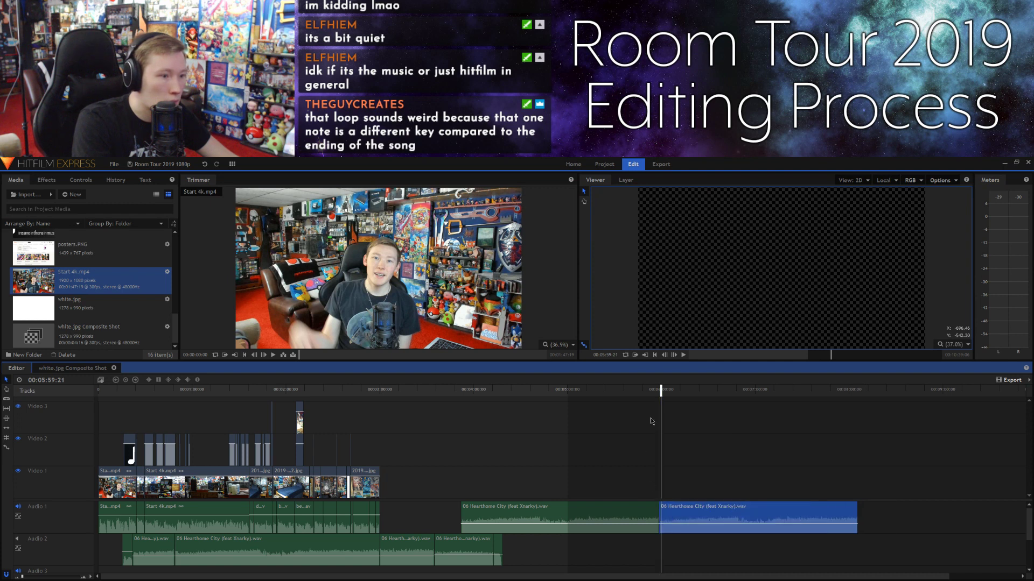
# Step: Listen across the join of the two music clips near 00:05:59, and replay the first clip's opening
pyautogui.click(651, 396)
pyautogui.press('space')
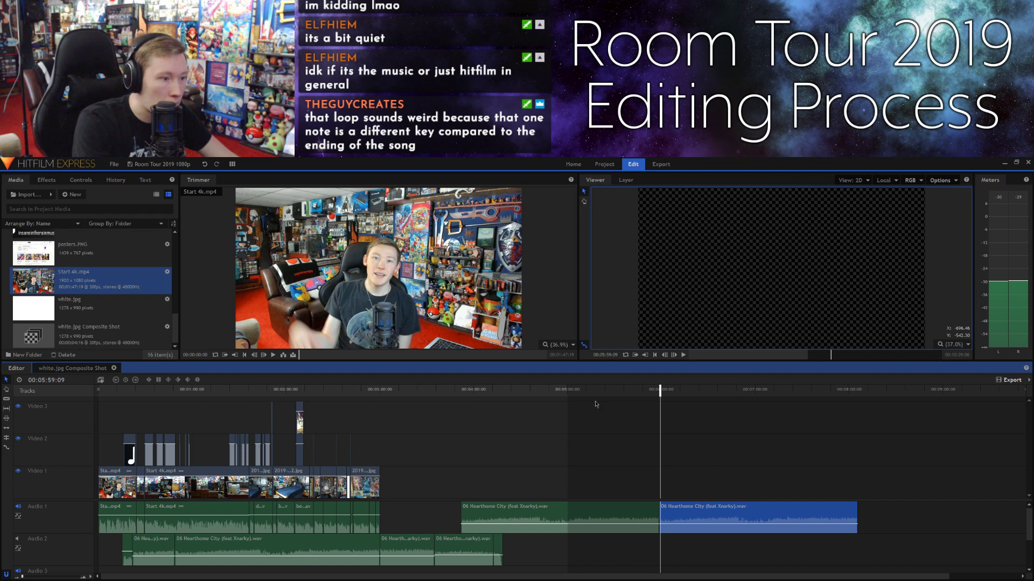
pyautogui.click(508, 397)
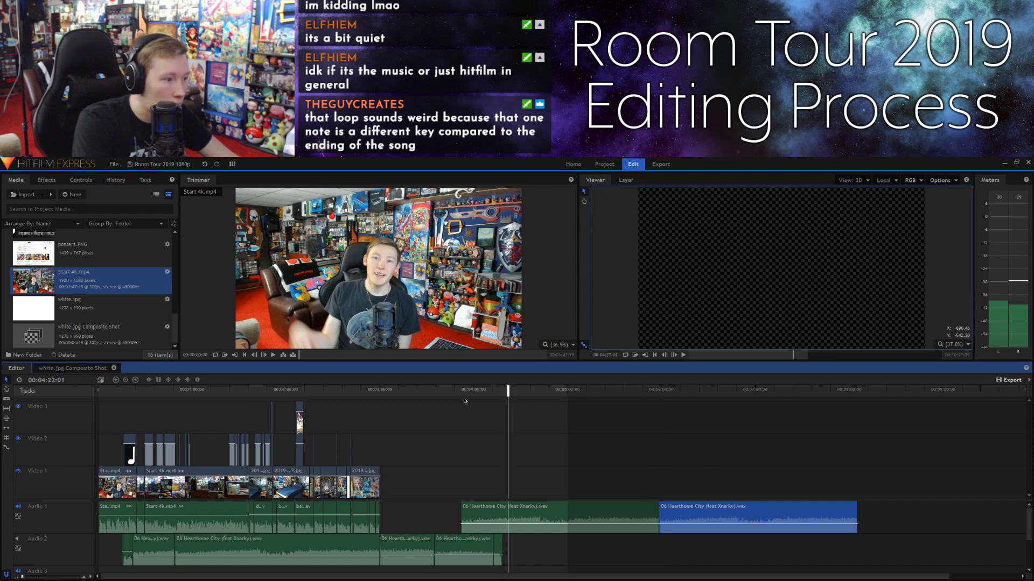
pyautogui.click(460, 388)
pyautogui.press('space')
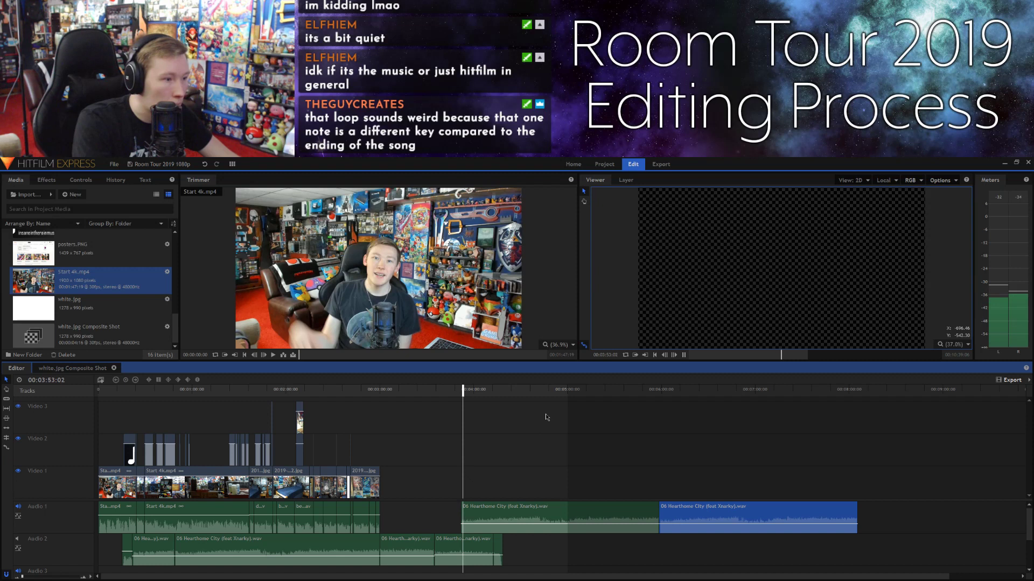
# Step: Listen to the middle and closing part of the first music clip, from about 00:04:44 to 00:05:51
pyautogui.click(543, 389)
pyautogui.moveTo(542, 390)
pyautogui.mouseDown()
pyautogui.moveTo(531, 390)
pyautogui.moveTo(540, 392)
pyautogui.mouseUp()
pyautogui.press('space')
pyautogui.click(559, 389)
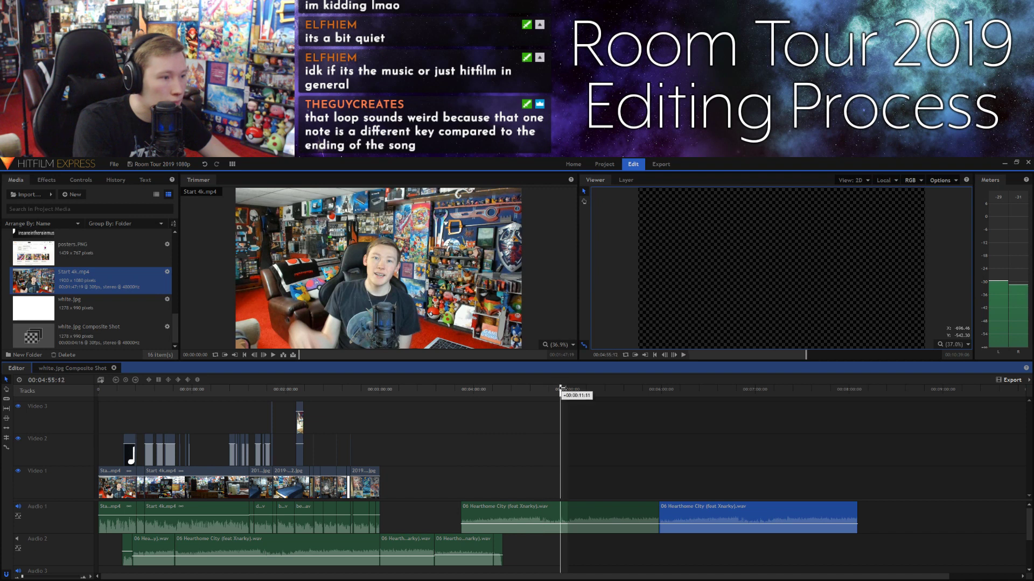
pyautogui.moveTo(593, 393); pyautogui.dragTo(639, 395)
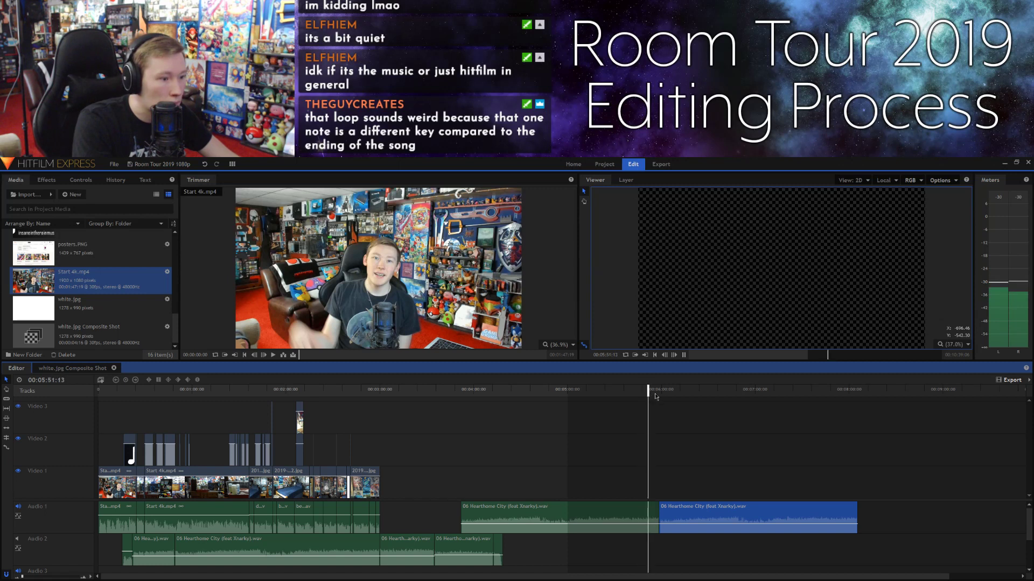
pyautogui.moveTo(643, 391)
pyautogui.mouseDown()
pyautogui.moveTo(634, 394)
pyautogui.moveTo(700, 395)
pyautogui.moveTo(629, 395)
pyautogui.mouseUp()
pyautogui.press('space')
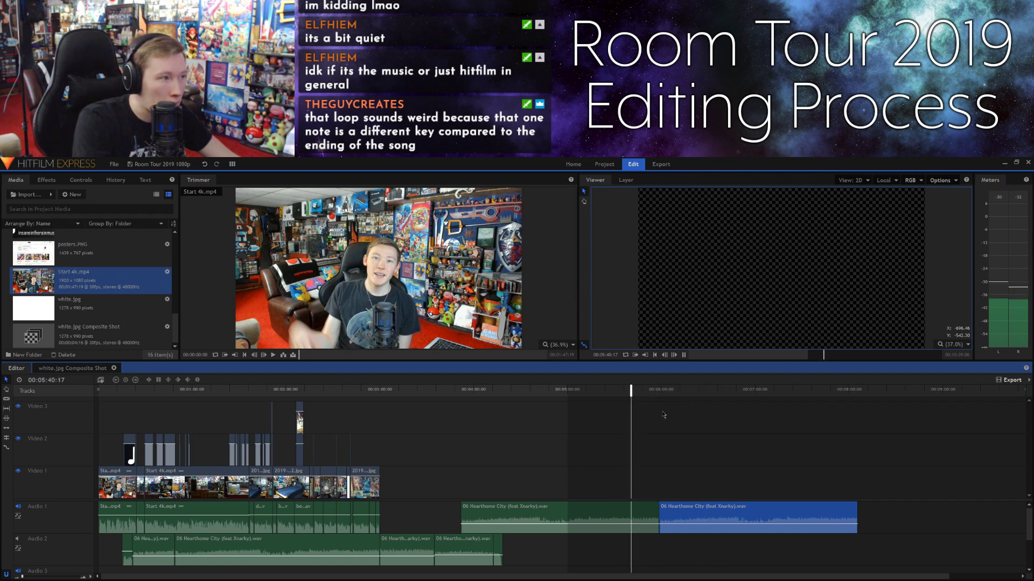
pyautogui.press('space')
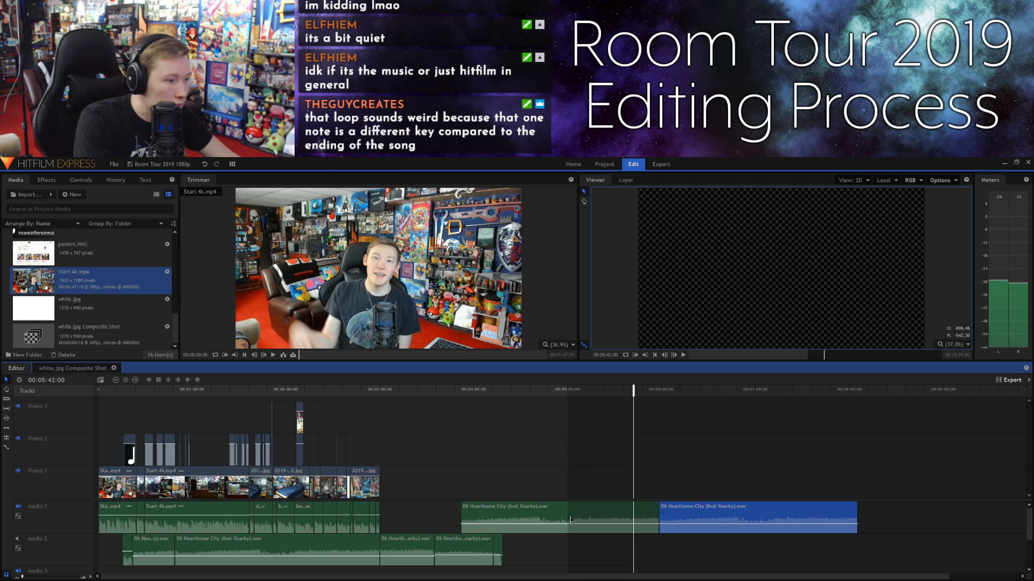
# Step: Delete both Hearthome City music clips from the end of Audio 1
pyautogui.moveTo(566, 556); pyautogui.dragTo(714, 518)
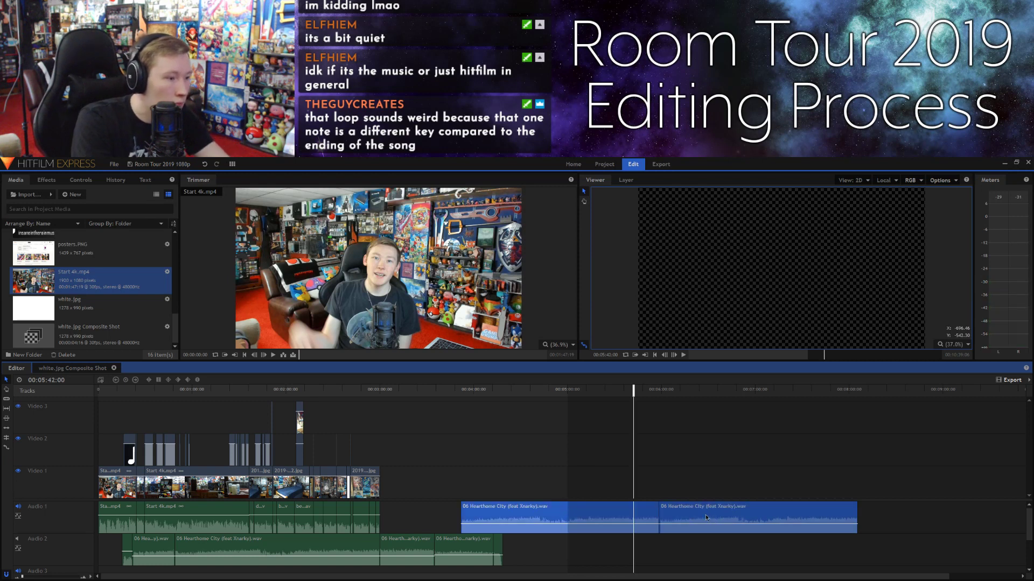
pyautogui.press('Delete')
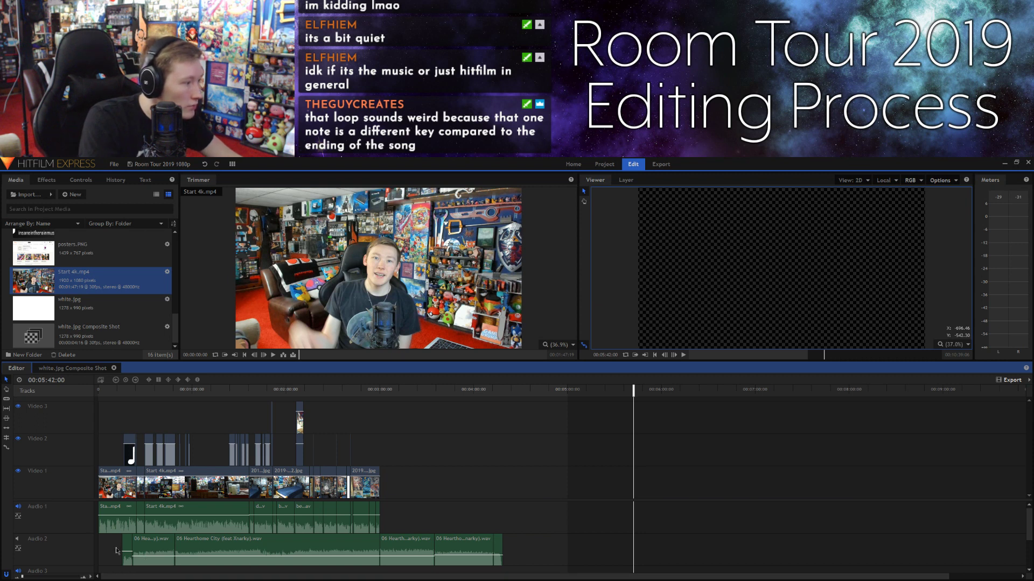
pyautogui.click(144, 549)
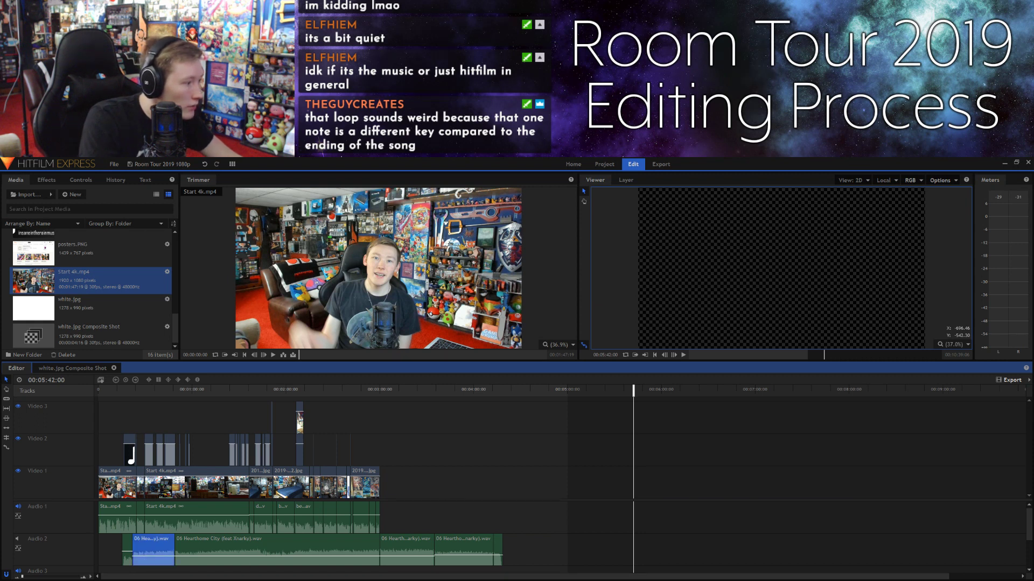
pyautogui.click(454, 521)
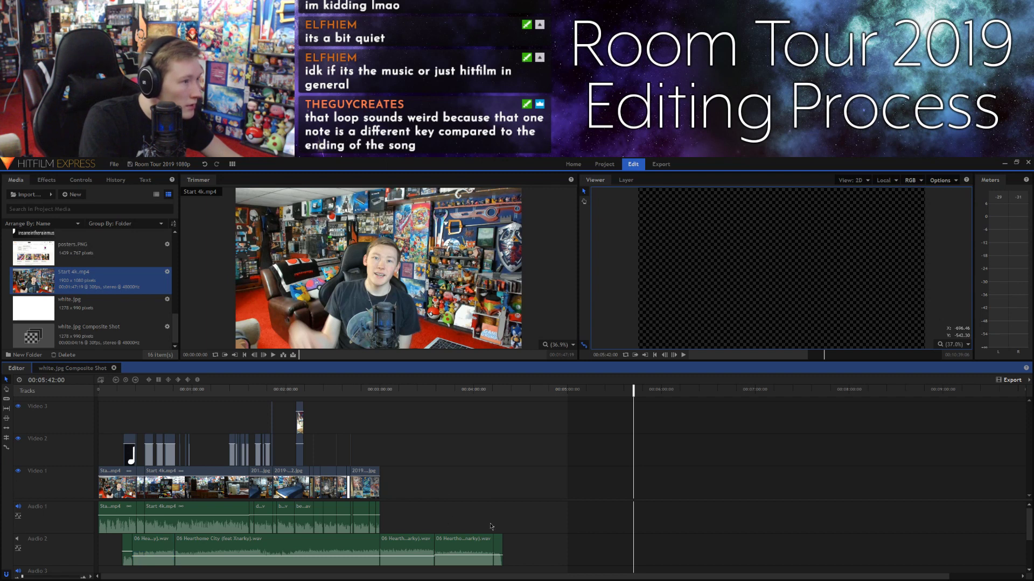
# Step: Play the timeline from 00:03:36:26 and from about 00:03:04 to review the later music cuts on Audio 2
pyautogui.moveTo(451, 388); pyautogui.dragTo(435, 397)
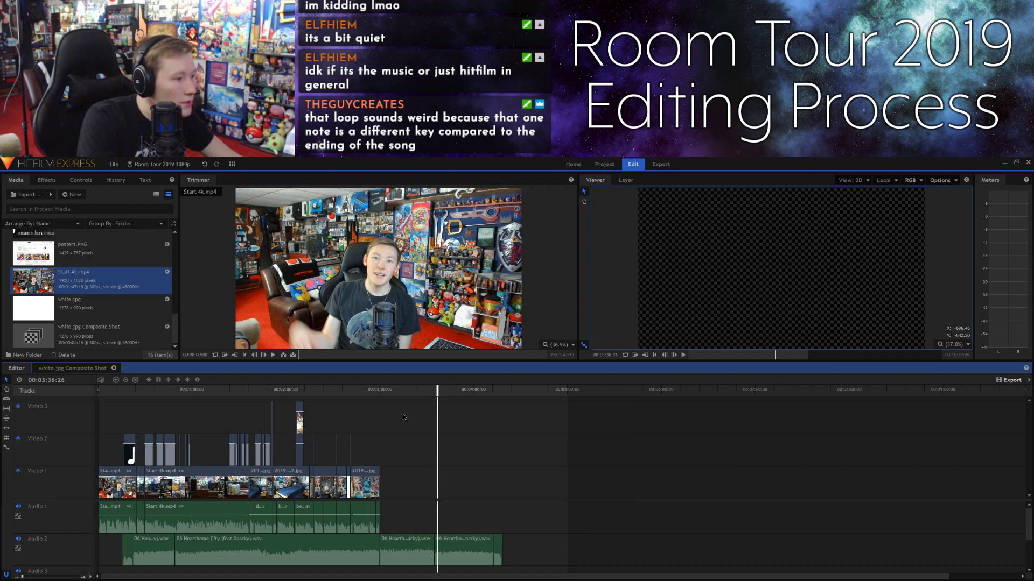
pyautogui.press('space')
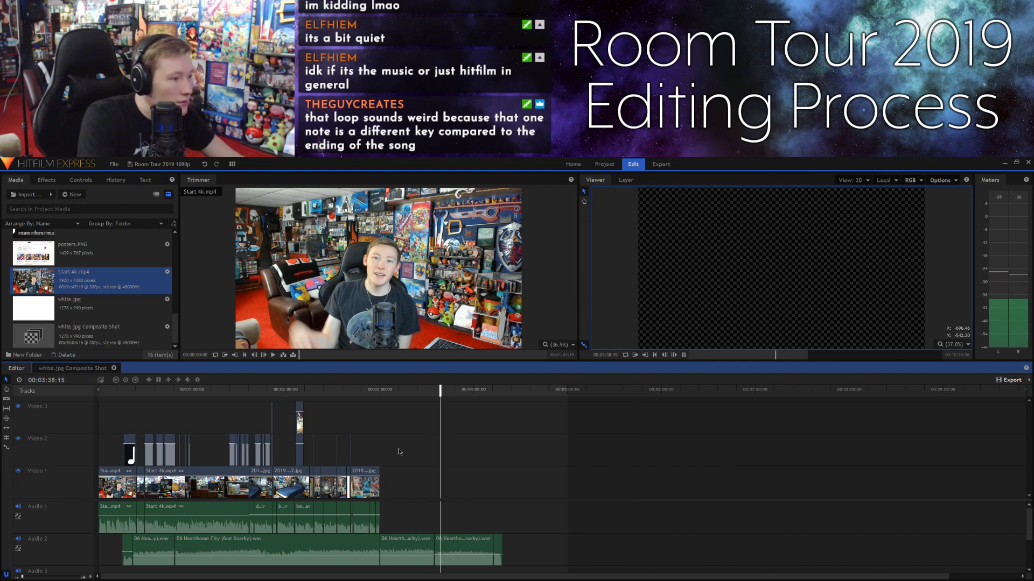
pyautogui.click(383, 406)
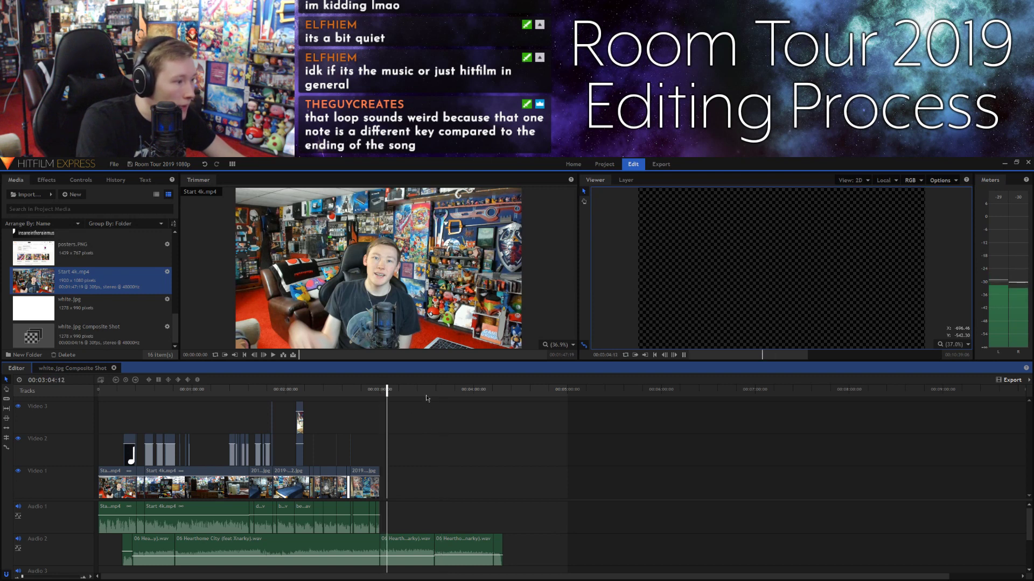
pyautogui.press('space')
# Step: Copy all the music clips on Audio 2, paste them onto Audio 1 and place them just past the Audio 2 music's end
pyautogui.moveTo(516, 554)
pyautogui.mouseDown()
pyautogui.moveTo(113, 546)
pyautogui.moveTo(501, 548)
pyautogui.mouseUp()
pyautogui.rightClick(464, 544)
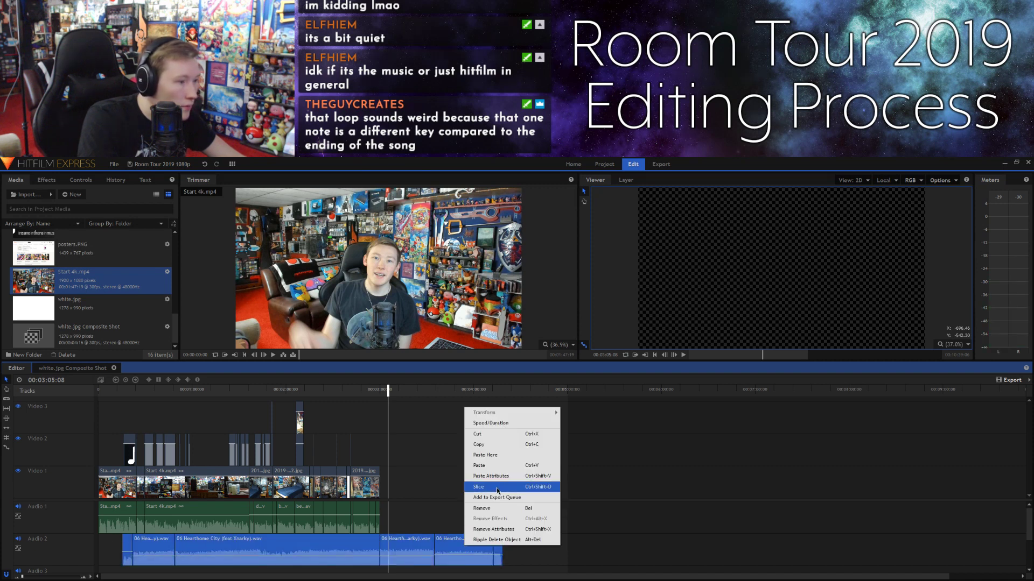
pyautogui.click(496, 446)
pyautogui.rightClick(605, 521)
pyautogui.click(624, 525)
pyautogui.moveTo(728, 514); pyautogui.dragTo(646, 514)
# Step: Listen to the pasted music's opening from 00:04:26:05, and remove the short lead-in clip at its start
pyautogui.click(515, 393)
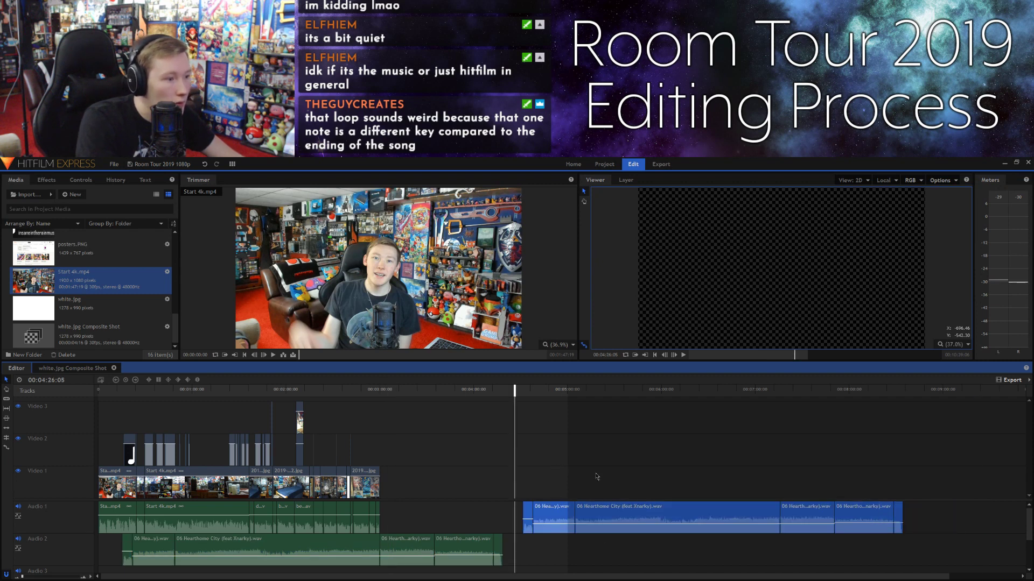
pyautogui.press('space')
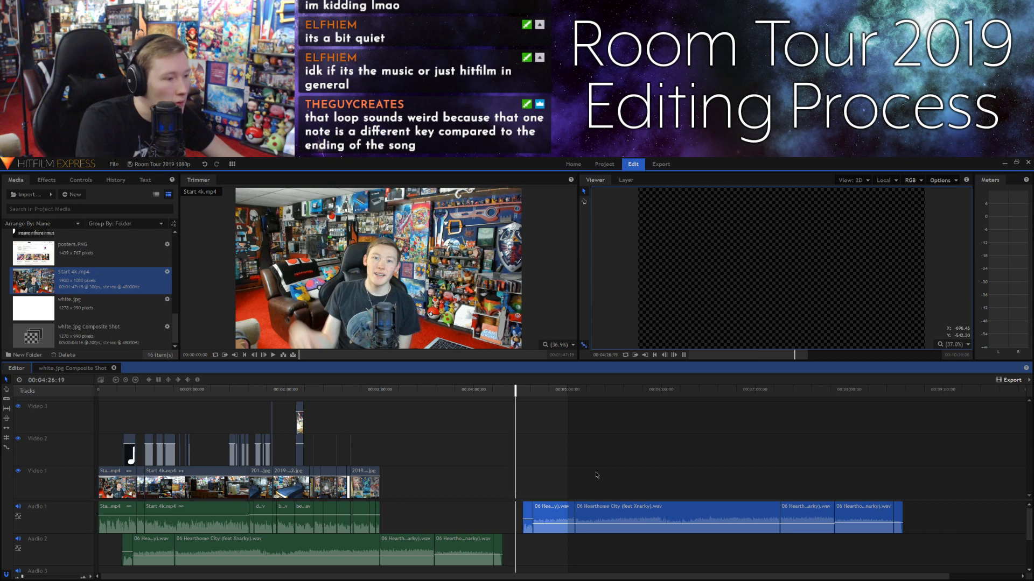
pyautogui.click(525, 389)
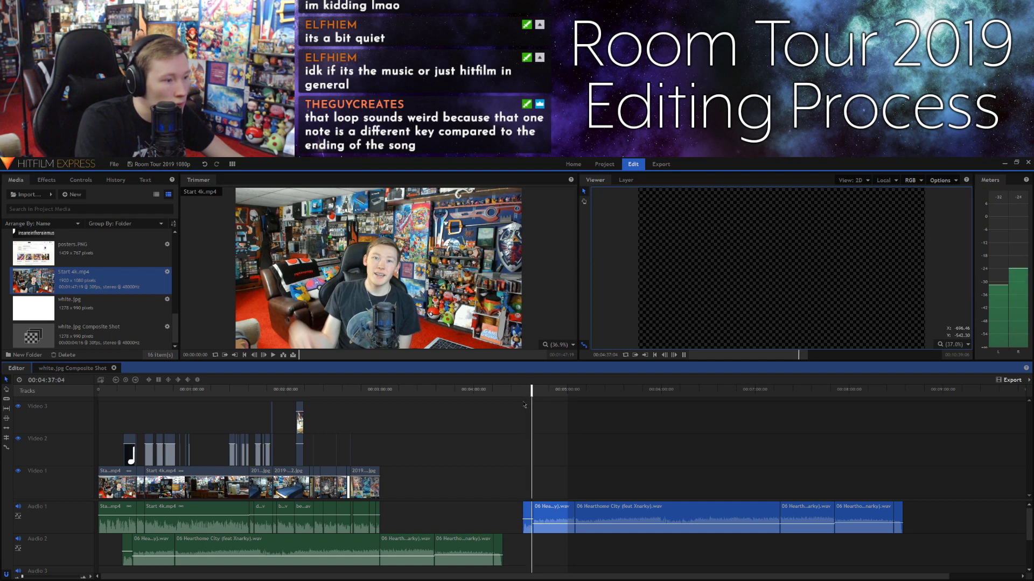
pyautogui.press('space')
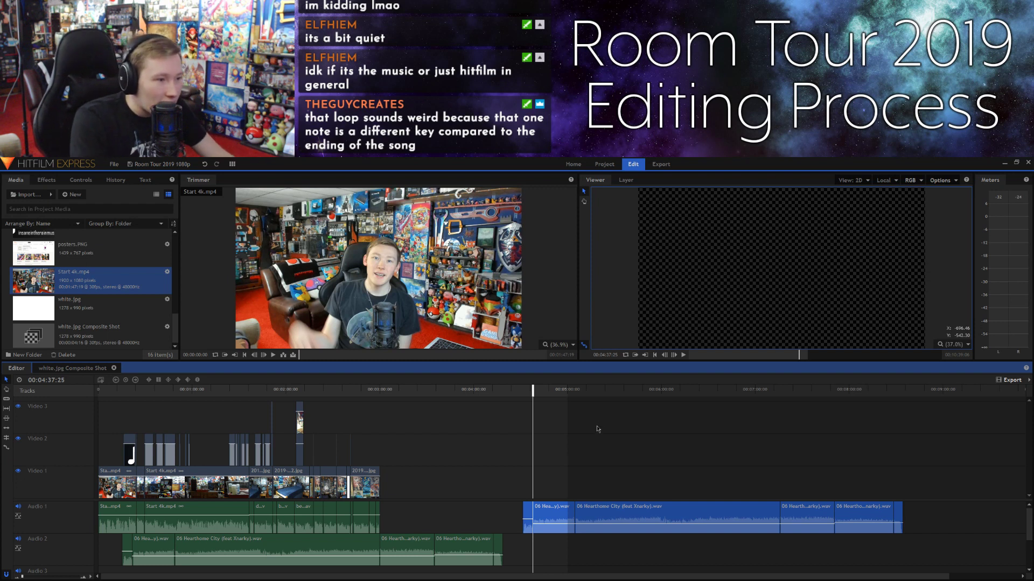
pyautogui.press('space')
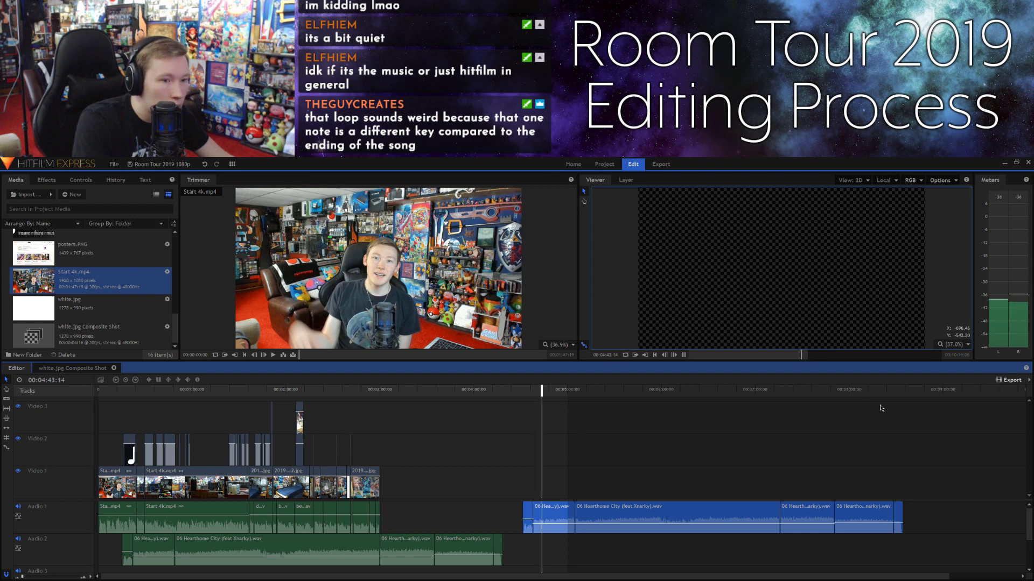
pyautogui.click(891, 389)
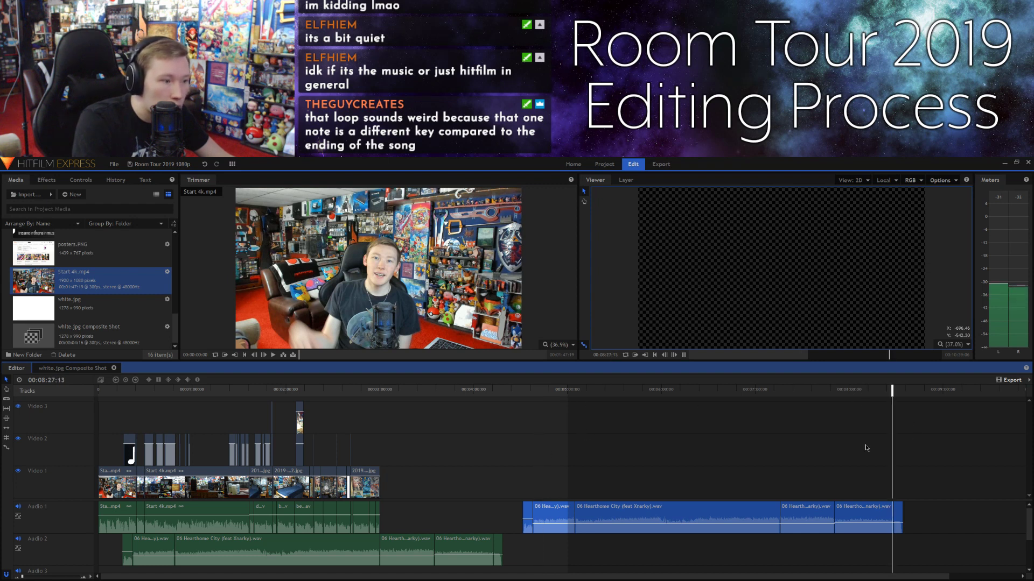
pyautogui.moveTo(523, 514); pyautogui.dragTo(533, 512)
# Step: Replay the ending of the pasted music around 00:08:27 and trim its end to 00:08:28:11
pyautogui.press('space')
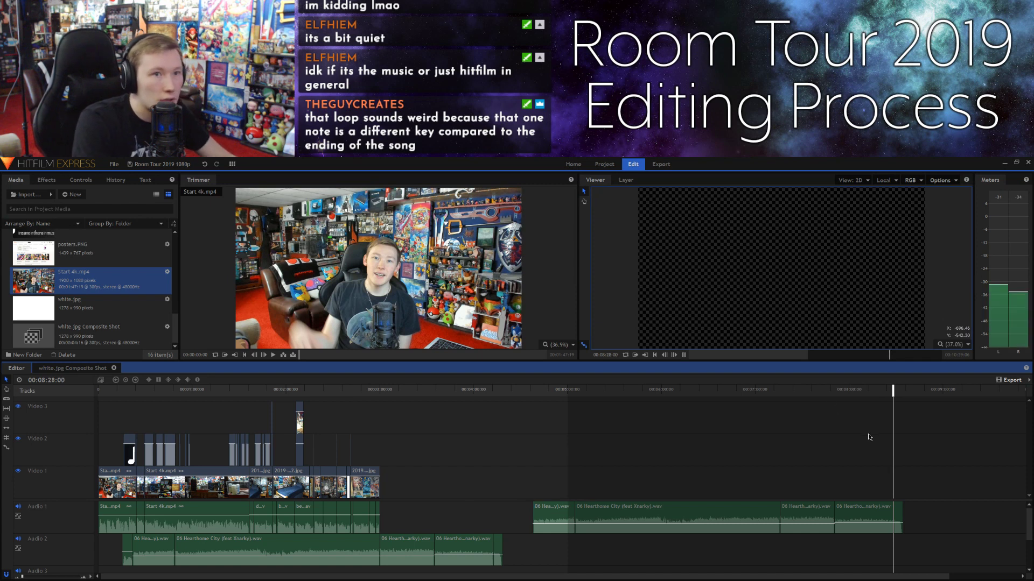
pyautogui.press('space')
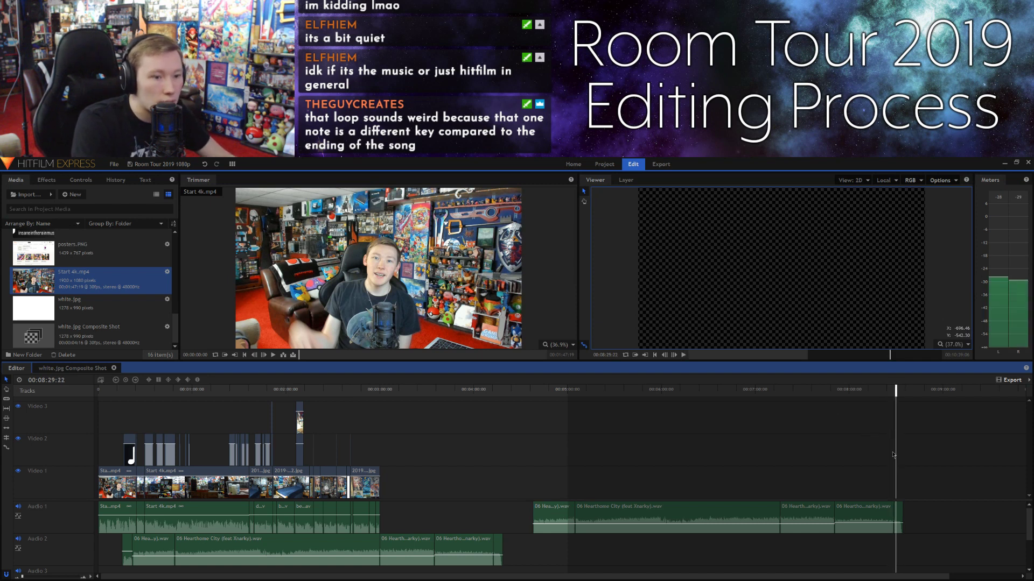
pyautogui.moveTo(895, 391); pyautogui.dragTo(891, 392)
pyautogui.press('space')
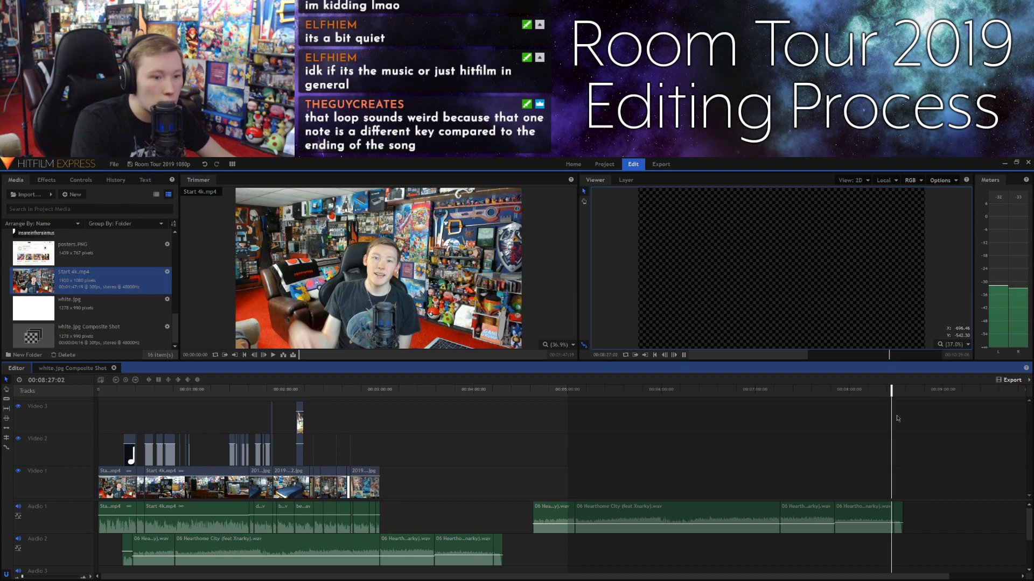
pyautogui.press('space')
pyautogui.moveTo(903, 515); pyautogui.dragTo(894, 516)
# Step: Move the opening clip of the pasted music on Audio 1 directly behind the trimmed last clip
pyautogui.click(548, 518)
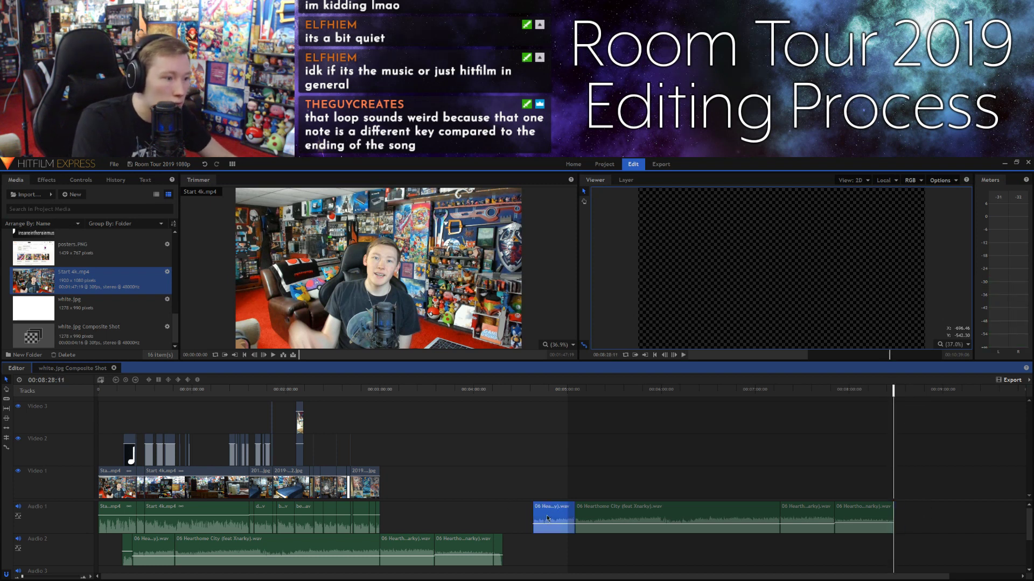
pyautogui.moveTo(548, 518); pyautogui.dragTo(912, 511)
# Step: Replay the join between the last music clip and the moved opening clip from about 00:08:21, continuing into the moved clip
pyautogui.click(882, 392)
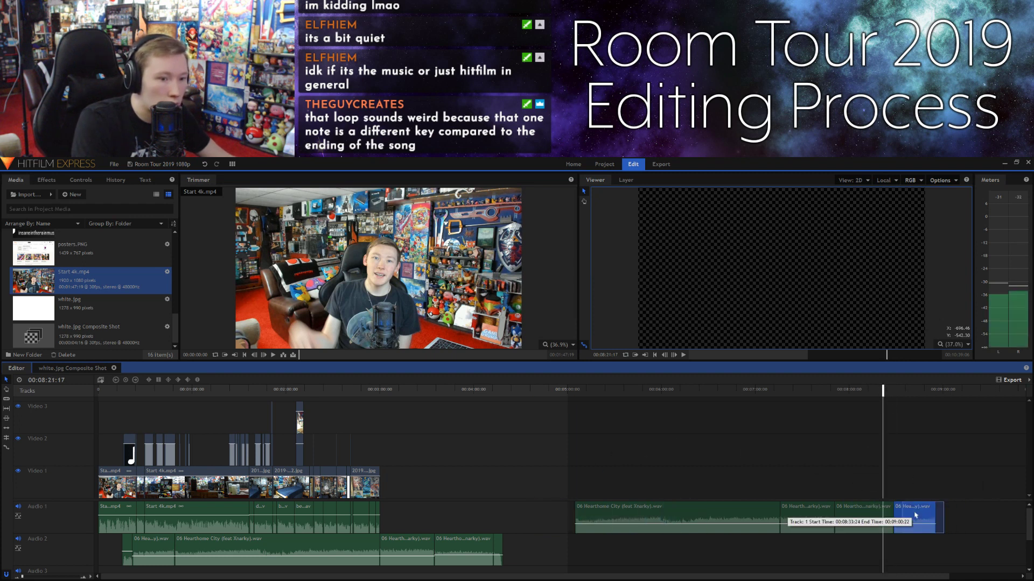
pyautogui.press('space')
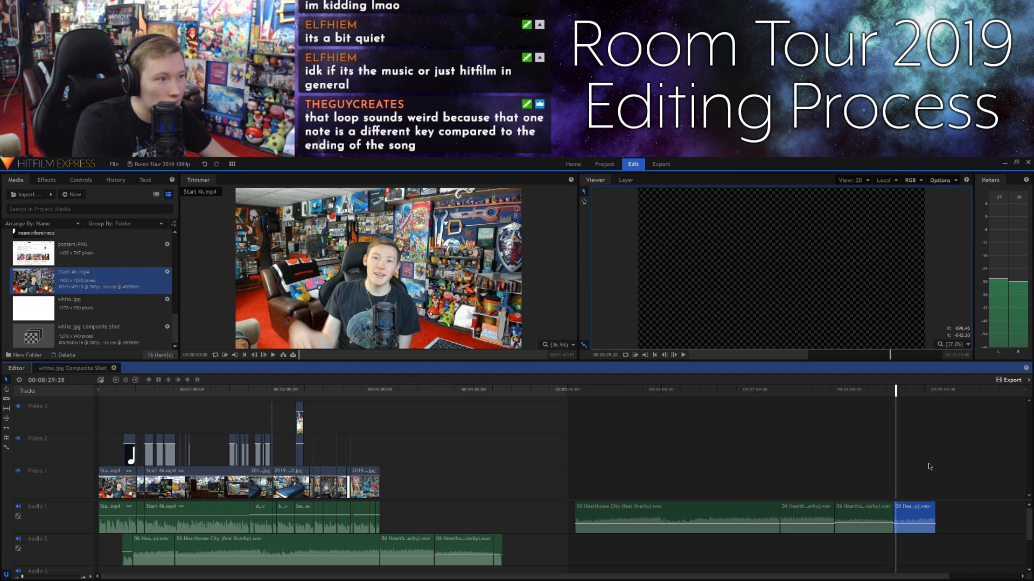
pyautogui.moveTo(897, 391); pyautogui.dragTo(886, 393)
pyautogui.click(884, 390)
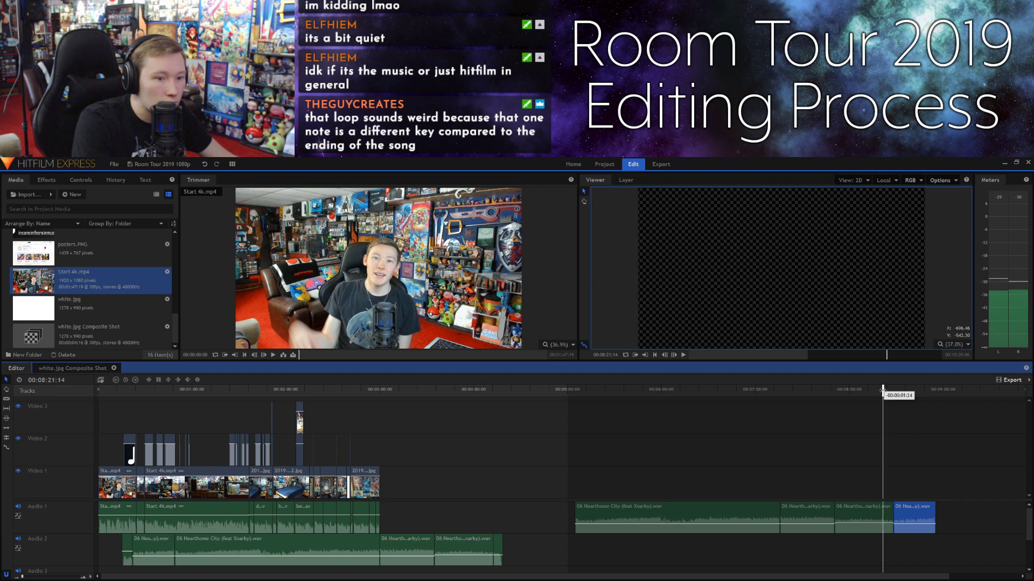
pyautogui.press('space')
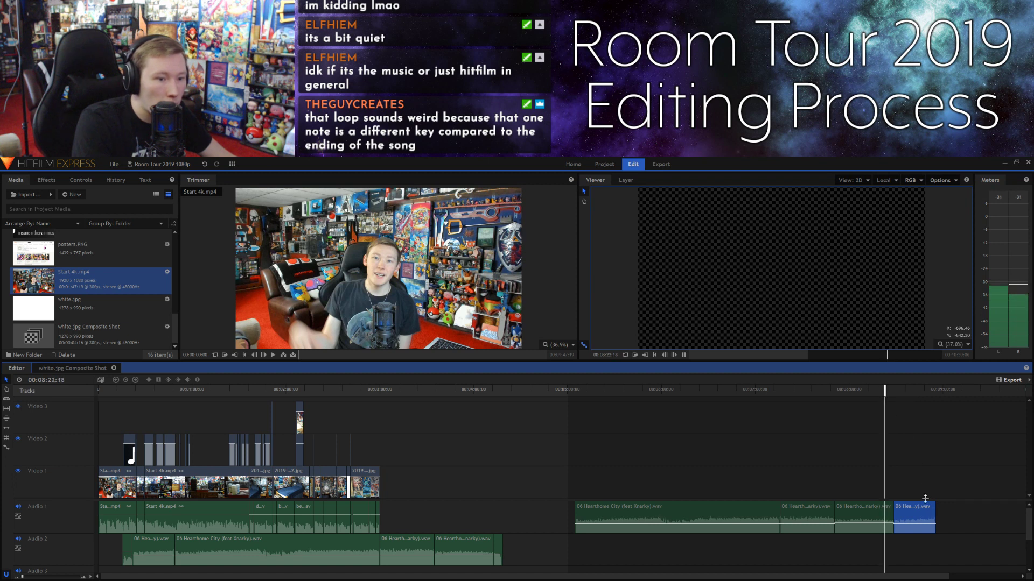
pyautogui.click(909, 391)
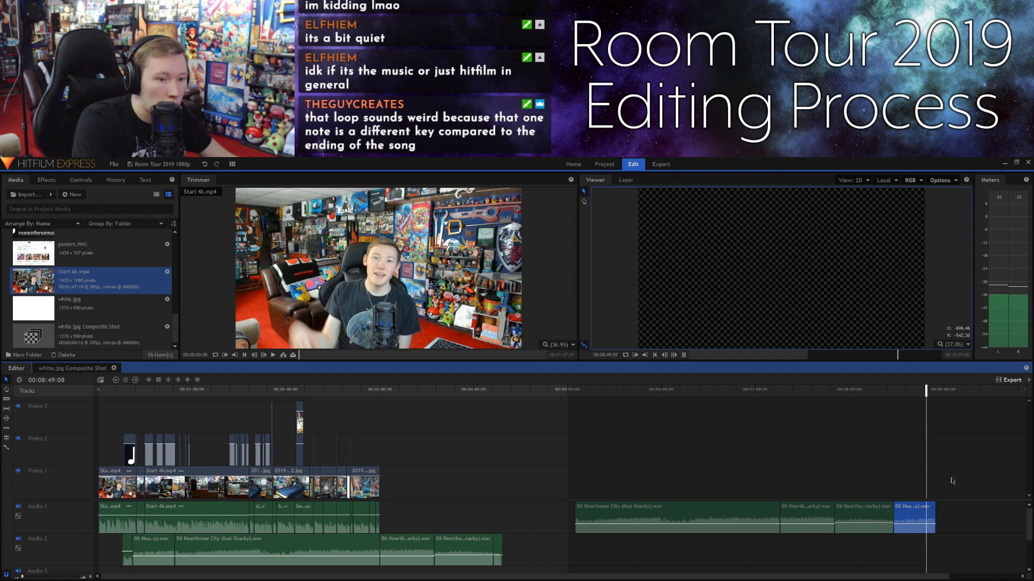
# Step: Delete the short clip at the end of the pasted music on Audio 1 and move the long Hearthome City clip directly behind the remaining clips
pyautogui.click(674, 356)
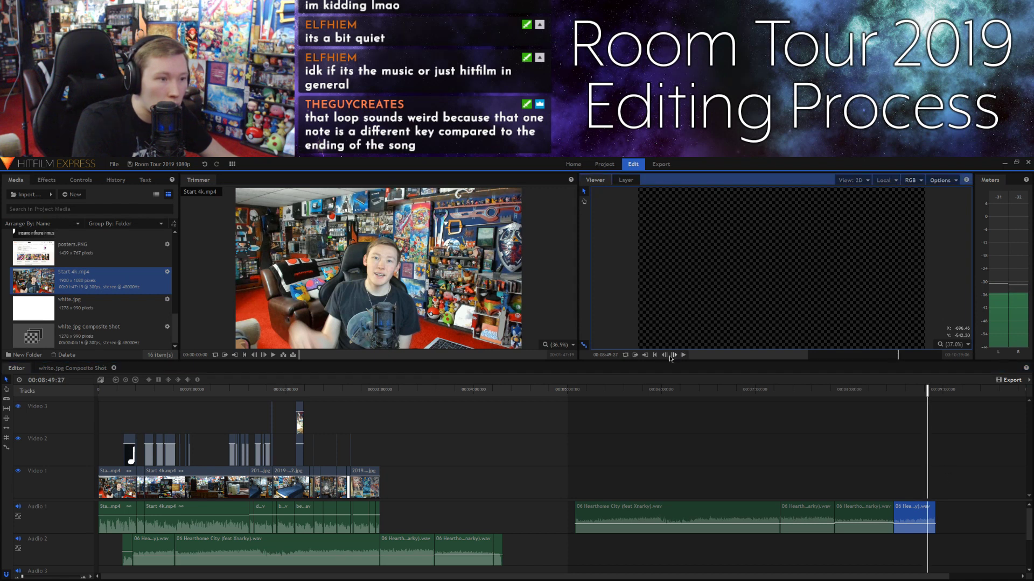
pyautogui.doubleClick(665, 356)
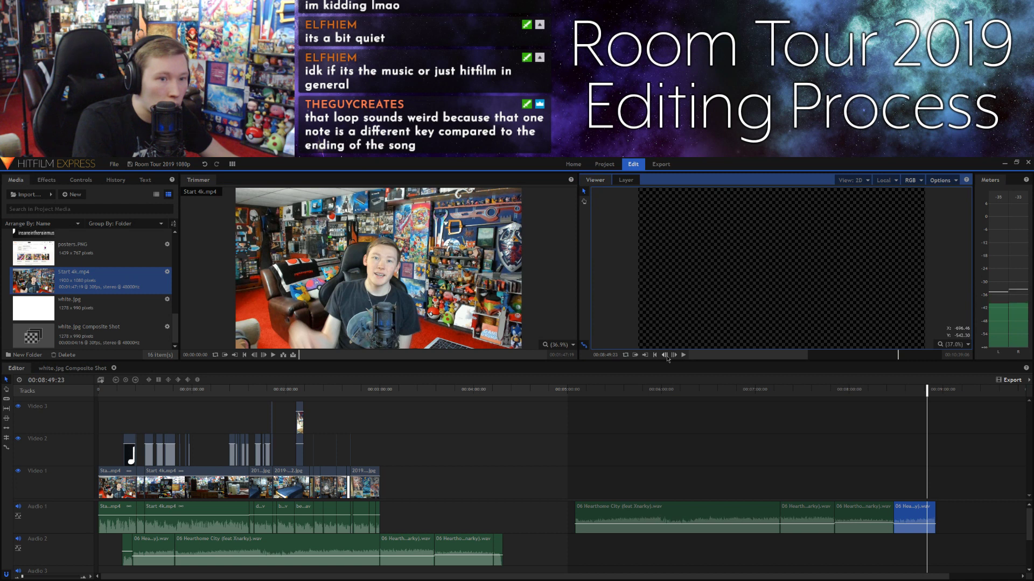
pyautogui.click(702, 377)
pyautogui.press('space')
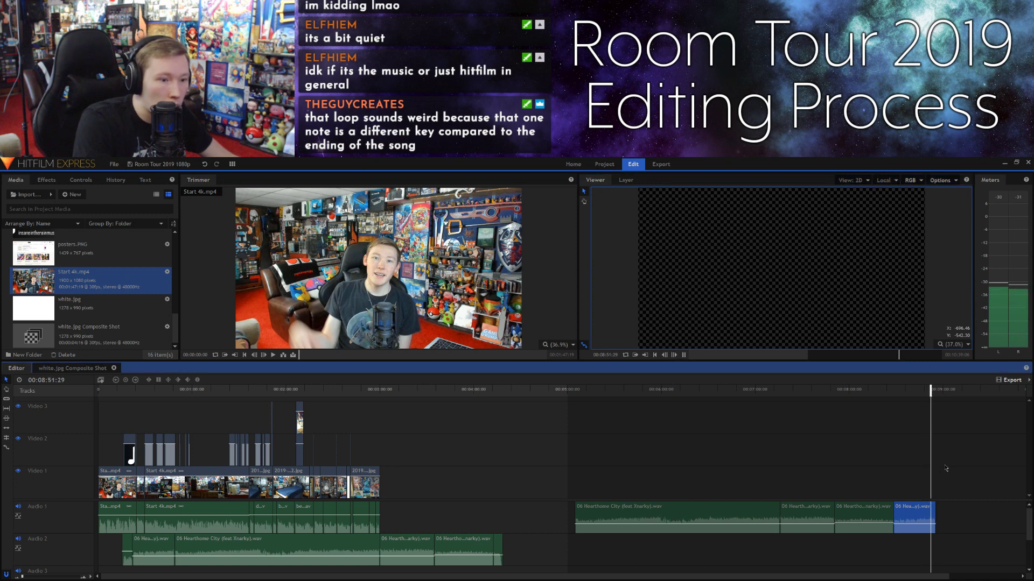
pyautogui.press('space')
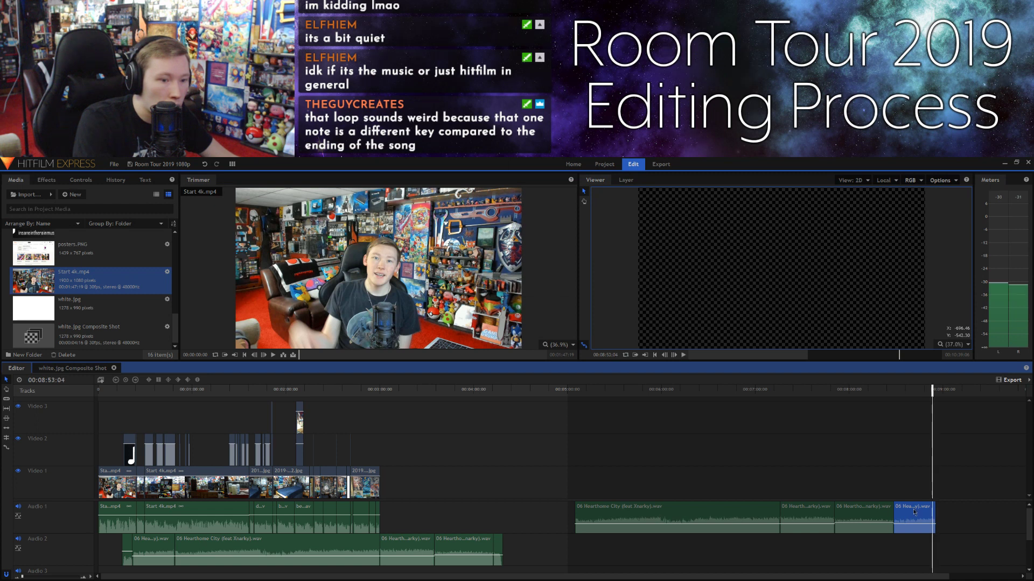
pyautogui.press('Delete')
pyautogui.click(596, 509)
pyautogui.moveTo(597, 510); pyautogui.dragTo(934, 515)
# Step: Replay the join between the last short music clip and the moved long clip from about 00:08:24
pyautogui.click(745, 439)
pyautogui.press('space')
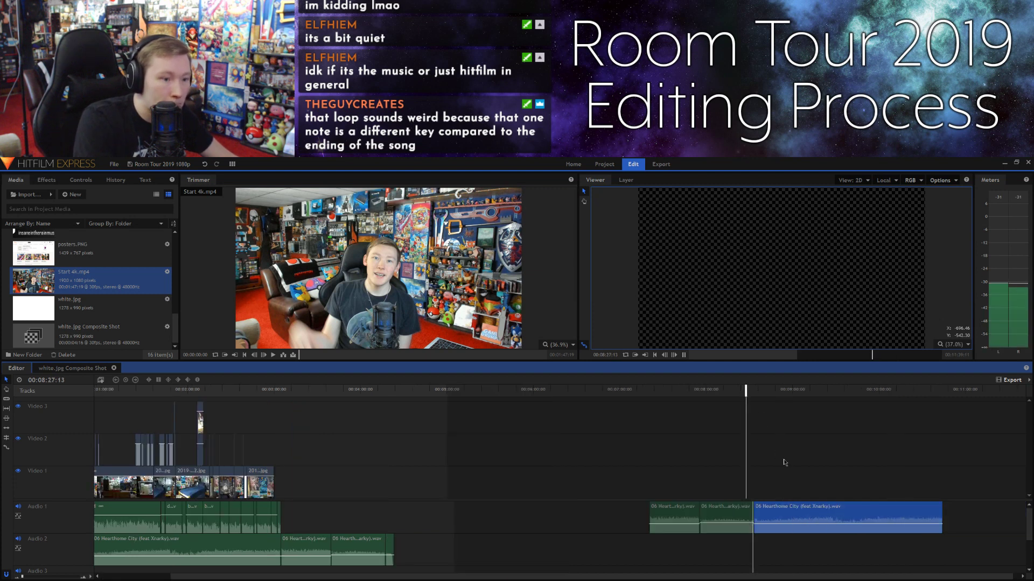
pyautogui.press('space')
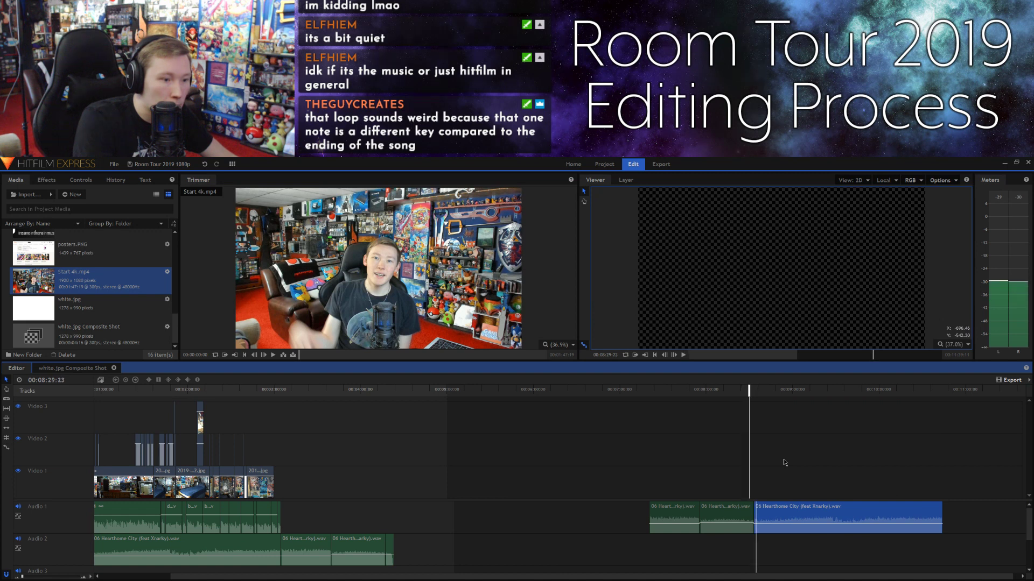
pyautogui.click(741, 393)
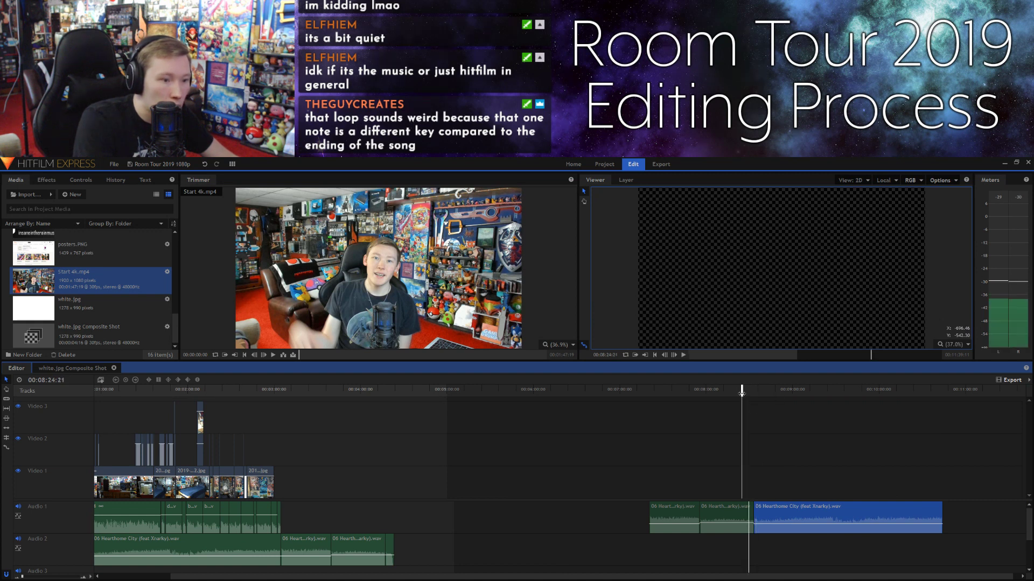
pyautogui.press('space')
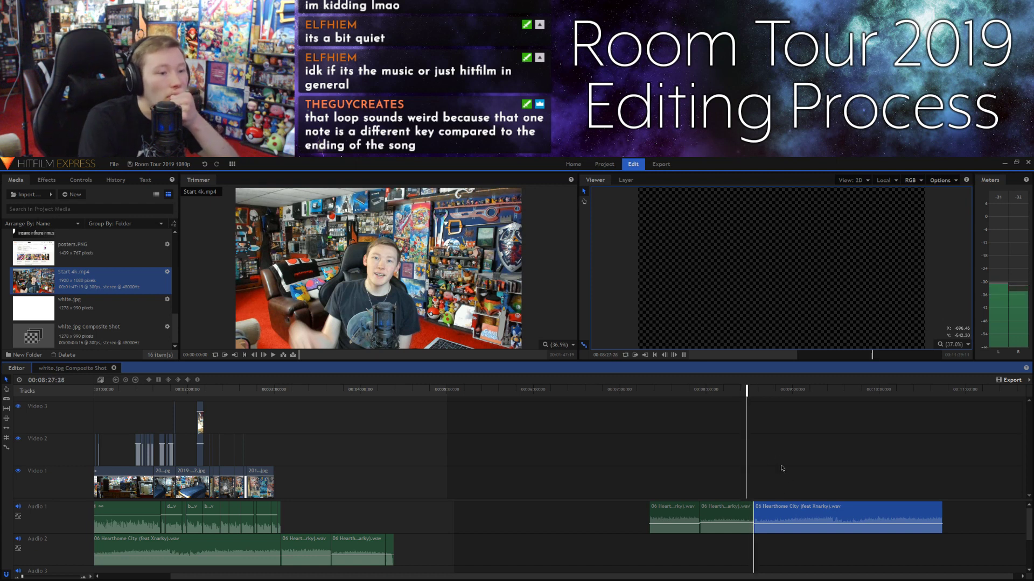
pyautogui.press('space')
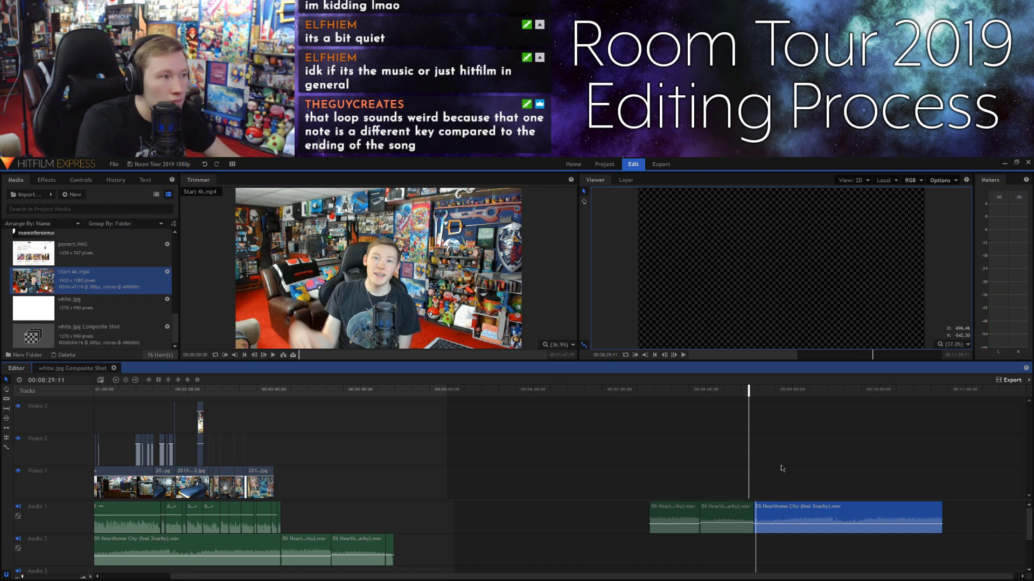
# Step: Listen to the short music clip before the join from about 00:07:51, looking for an earlier ending point near 00:08:01
pyautogui.moveTo(742, 394); pyautogui.dragTo(693, 393)
pyautogui.press('space')
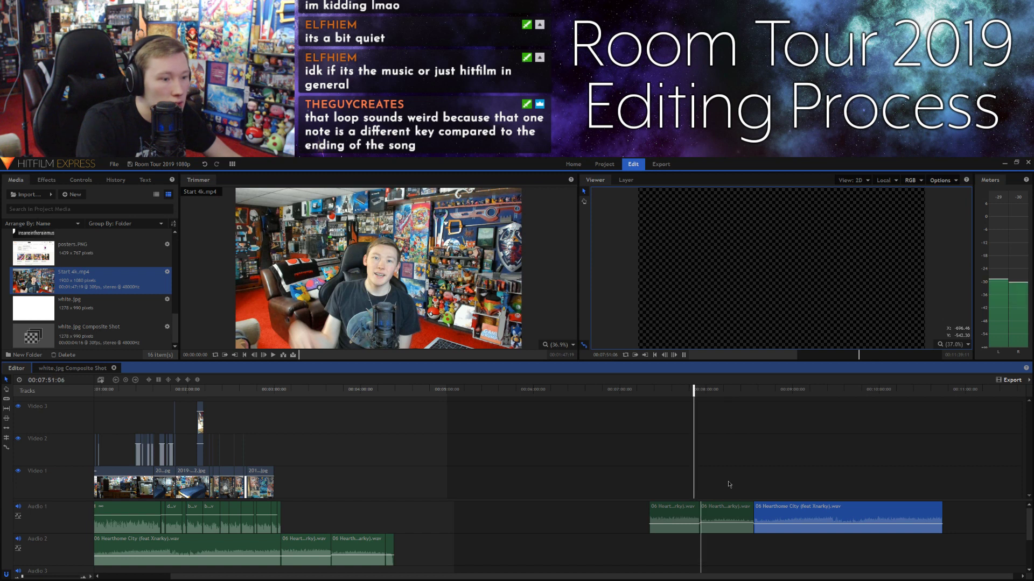
pyautogui.click(720, 513)
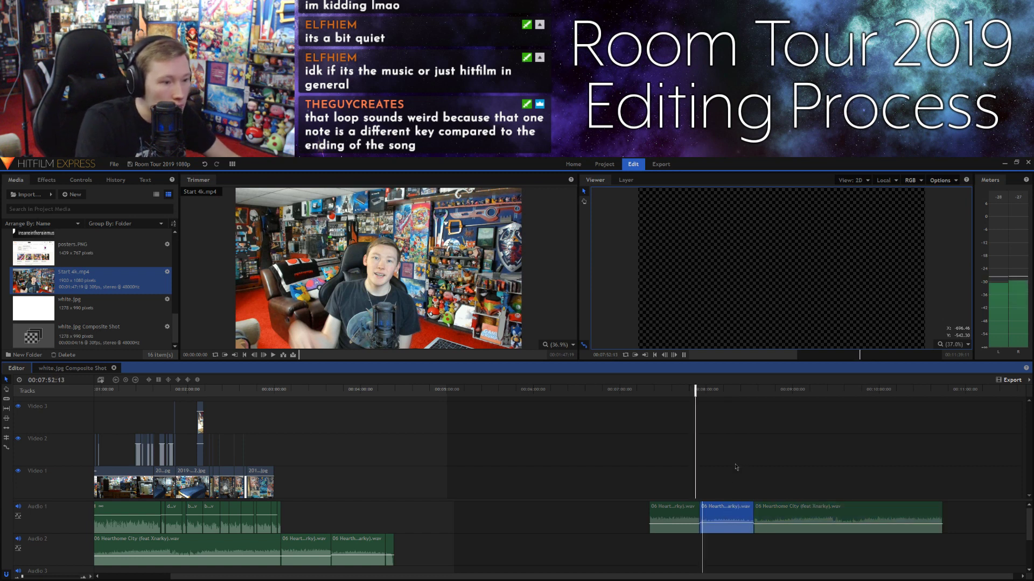
pyautogui.click(726, 391)
pyautogui.press('space')
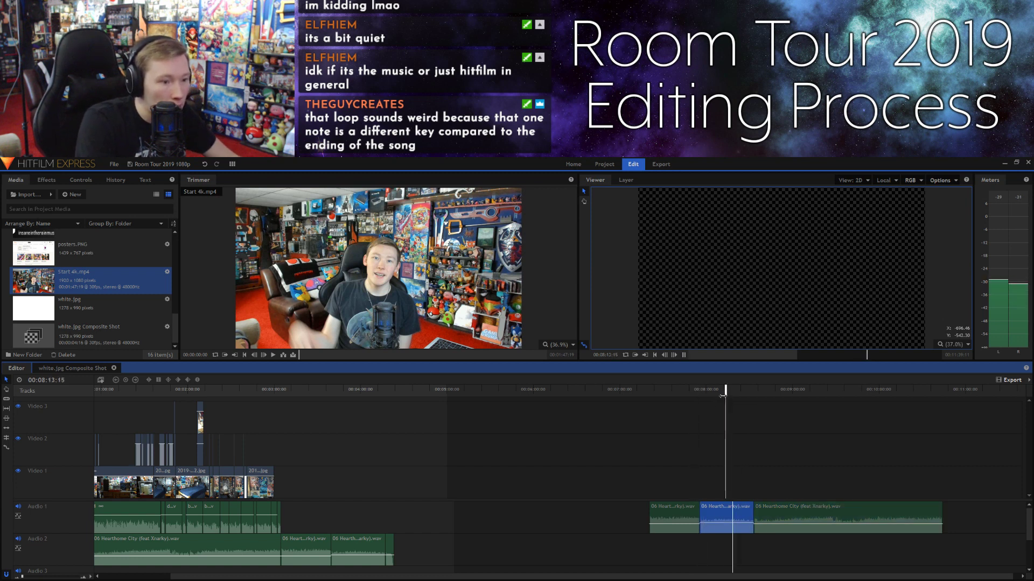
pyautogui.click(716, 393)
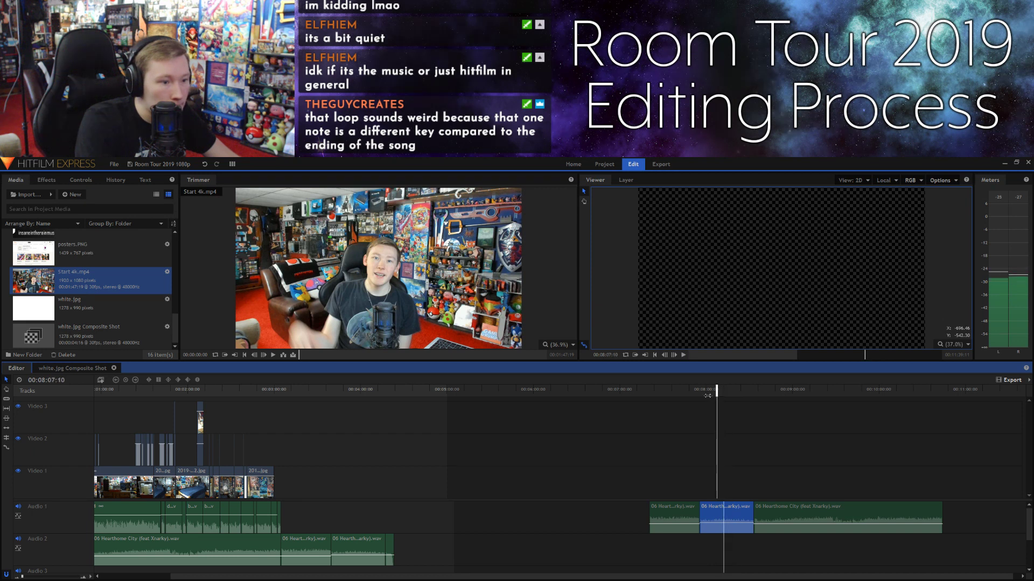
pyautogui.click(716, 397)
pyautogui.click(705, 389)
pyautogui.press('space')
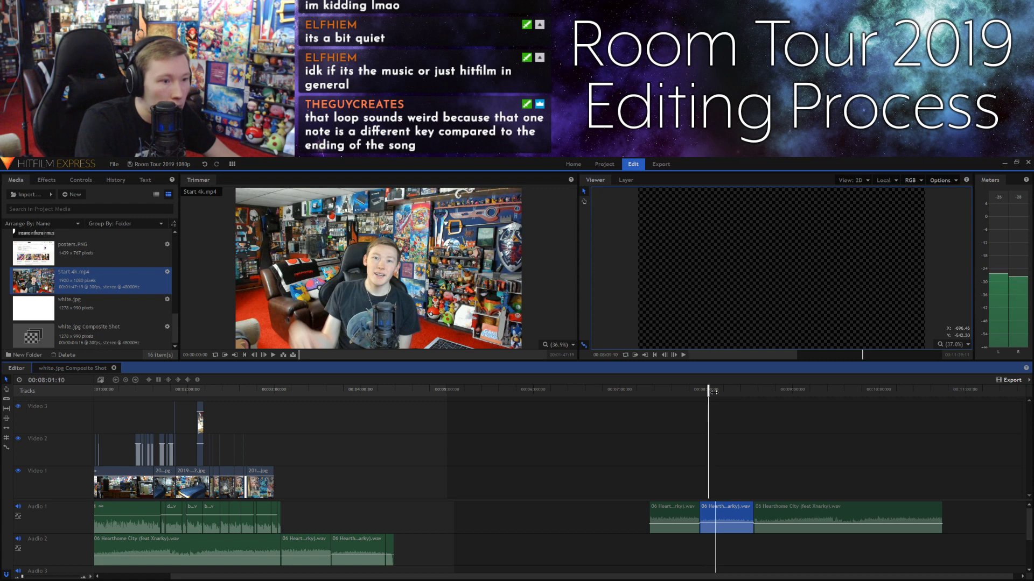
# Step: Split the short music clip before the join at 00:08:00:29 and delete the part after the cut
pyautogui.click(664, 355)
pyautogui.click(664, 355)
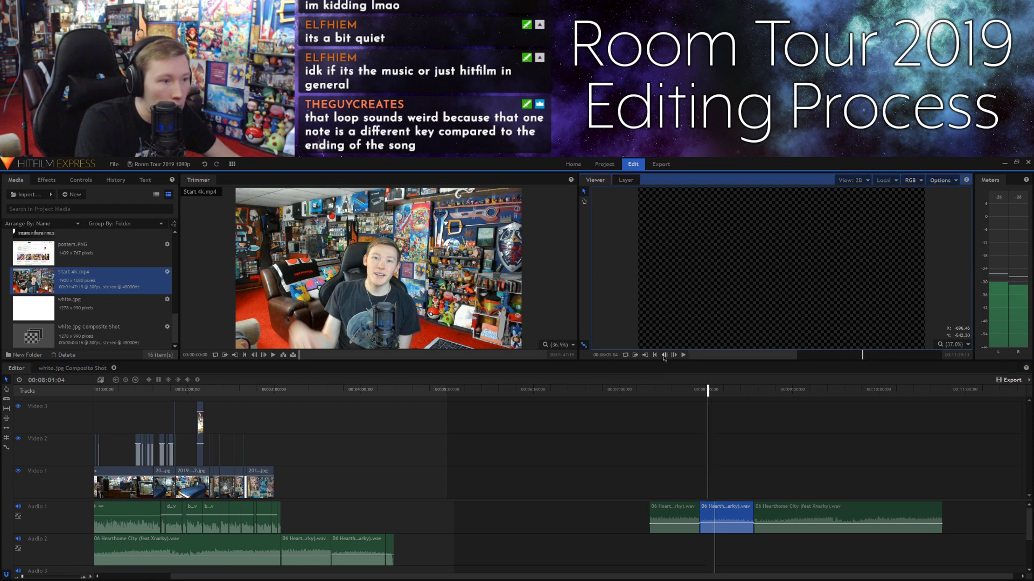
pyautogui.click(664, 355)
pyautogui.click(665, 355)
pyautogui.click(664, 355)
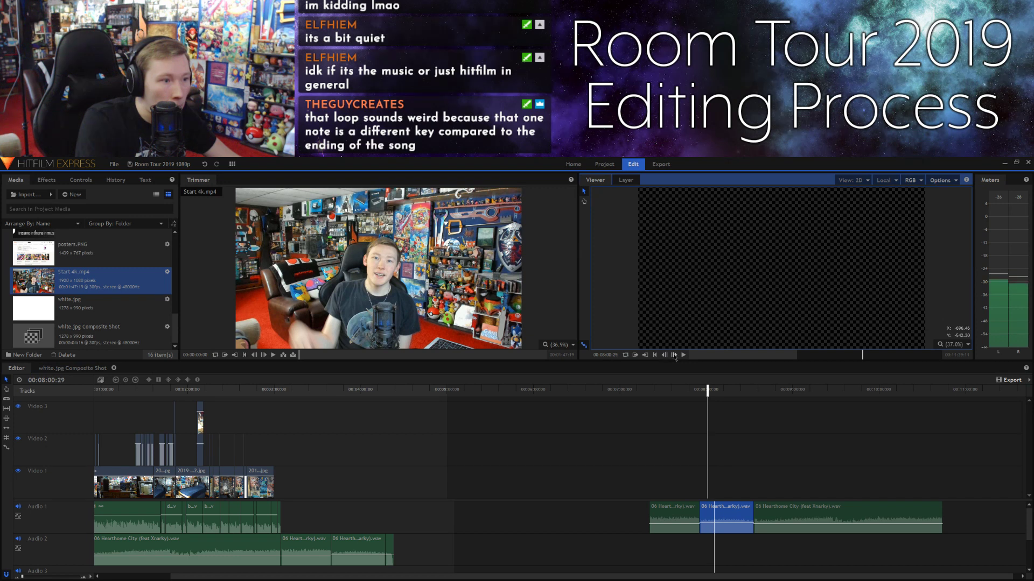
pyautogui.click(674, 355)
pyautogui.click(665, 355)
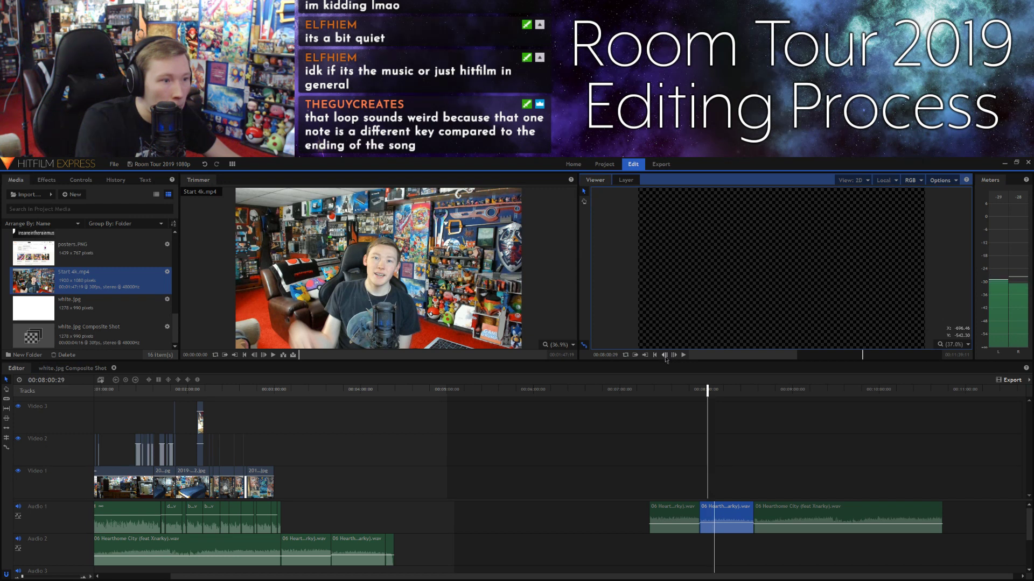
pyautogui.click(722, 514)
pyautogui.hotkey('ctrl', 'shift', 'd')
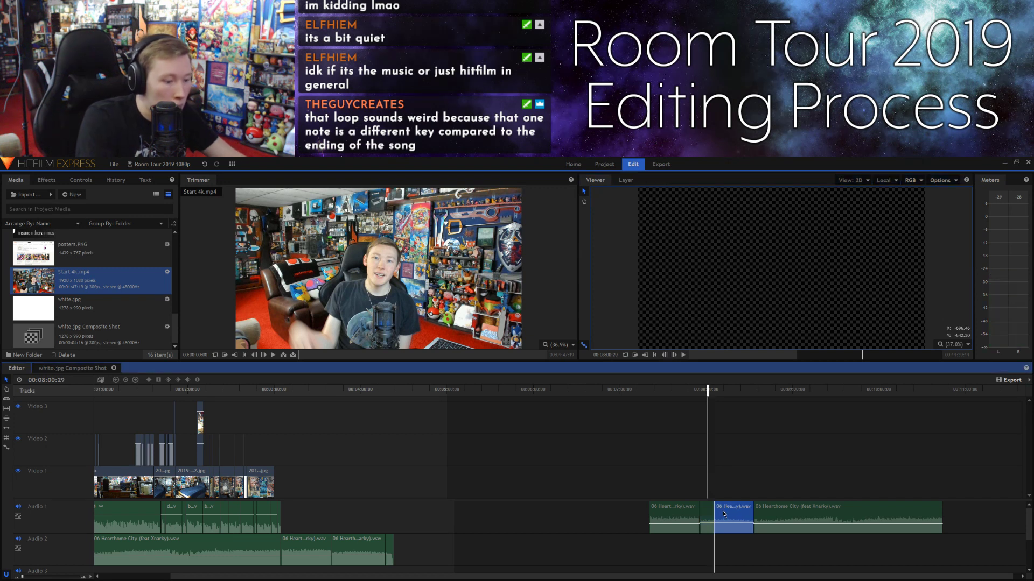
pyautogui.press('Delete')
# Step: Move the long Hearthome City clip in front of the two short clips and replay the joins near 00:07:16 and 00:07:51
pyautogui.moveTo(786, 515); pyautogui.dragTo(493, 508)
pyautogui.click(639, 389)
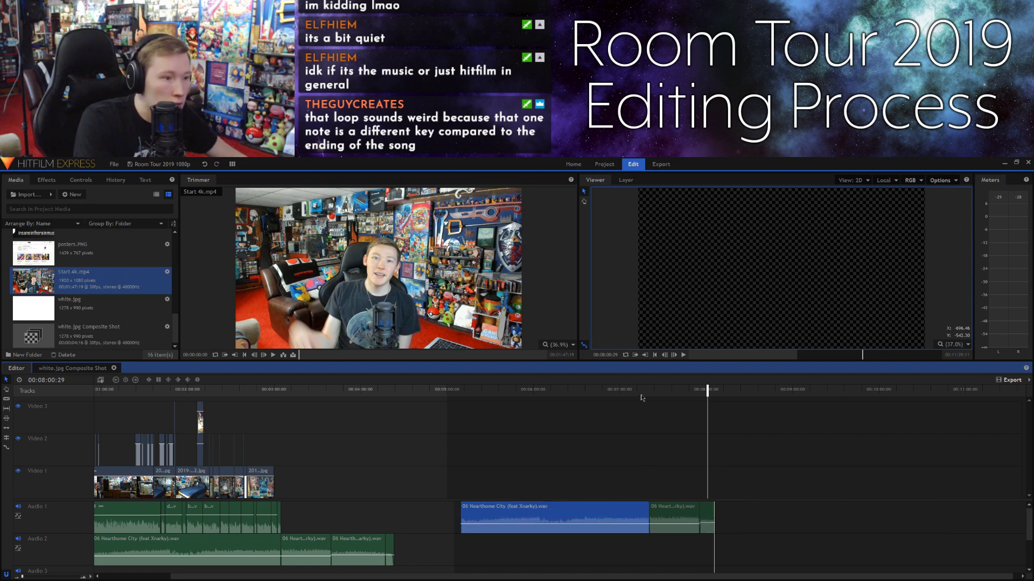
pyautogui.press('space')
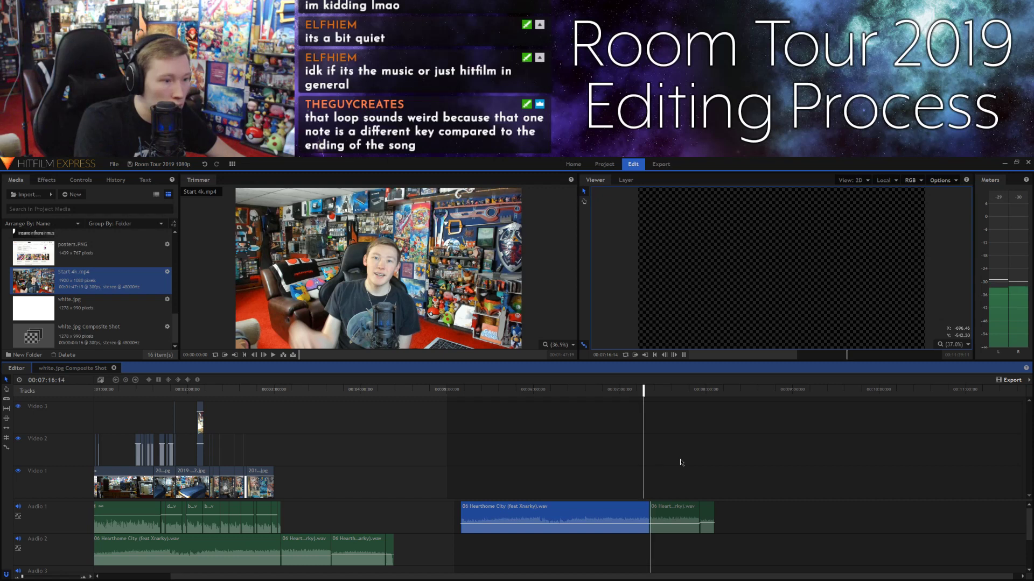
pyautogui.click(695, 393)
pyautogui.moveTo(695, 392); pyautogui.dragTo(689, 391)
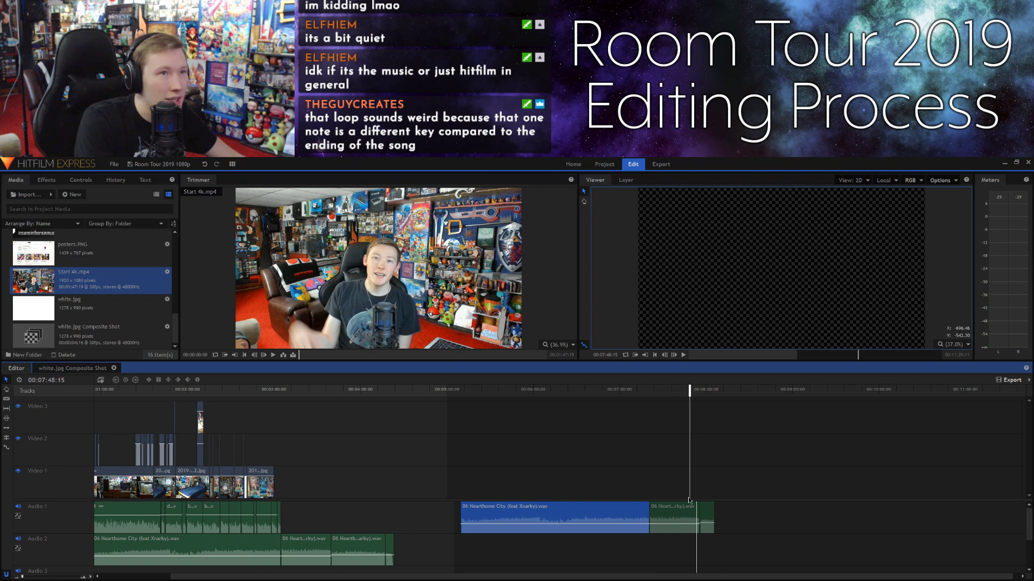
pyautogui.press('space')
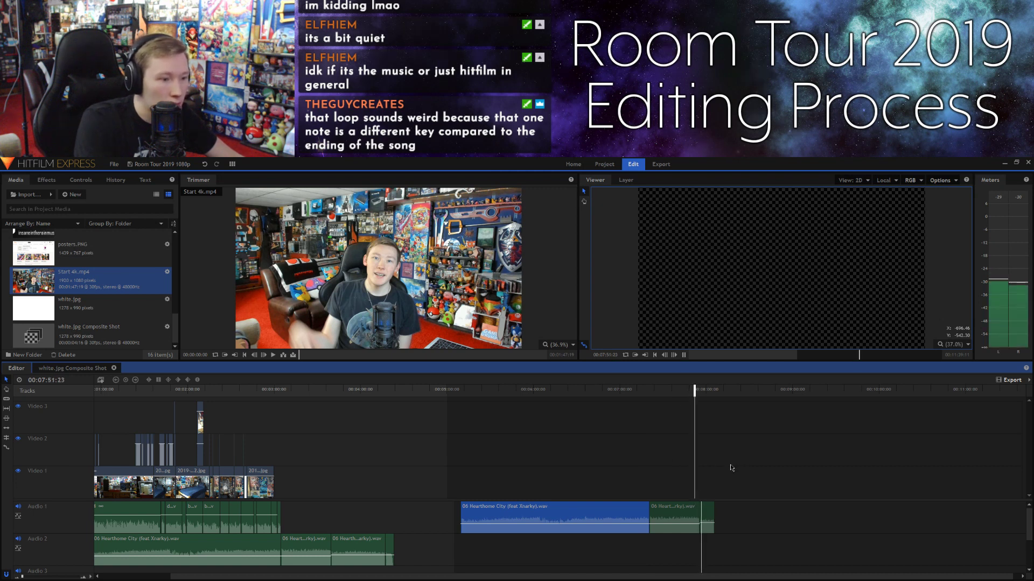
pyautogui.press('space')
# Step: Move the long Hearthome City clip directly behind the shortened last clip and replay the join around 00:08:01
pyautogui.moveTo(535, 514); pyautogui.dragTo(790, 513)
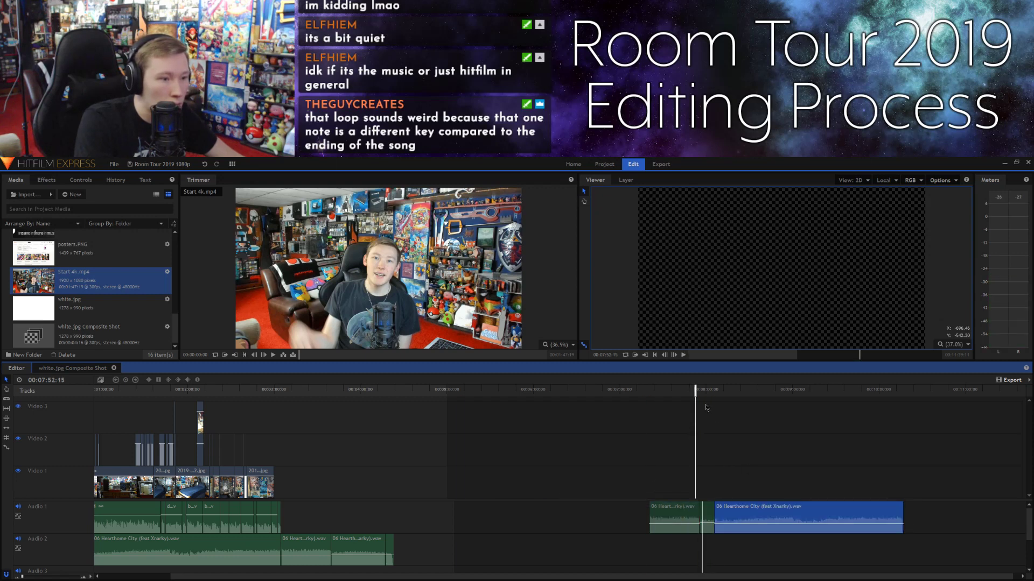
pyautogui.click(710, 392)
pyautogui.moveTo(709, 399); pyautogui.dragTo(701, 391)
pyautogui.press('space')
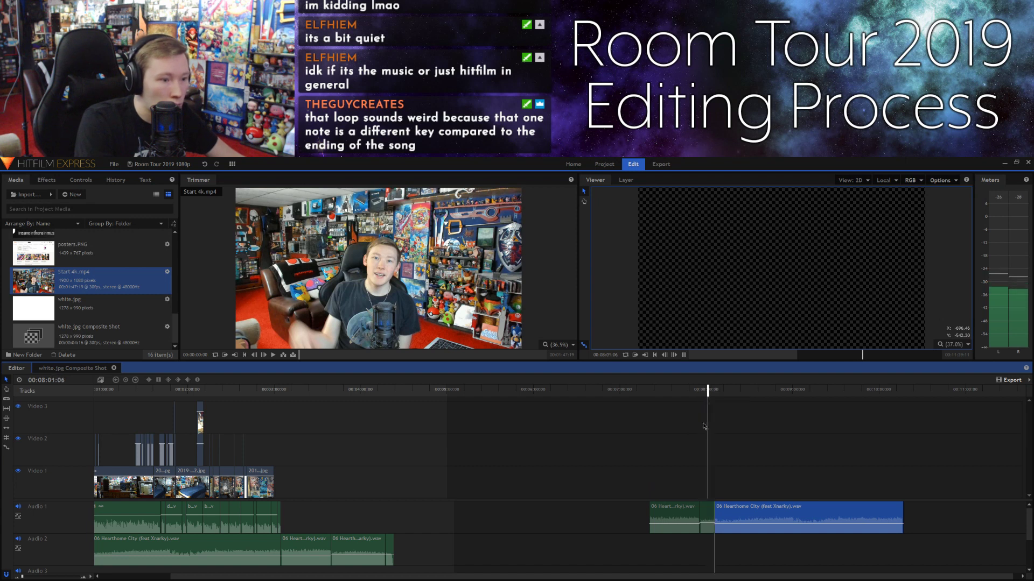
pyautogui.press('space')
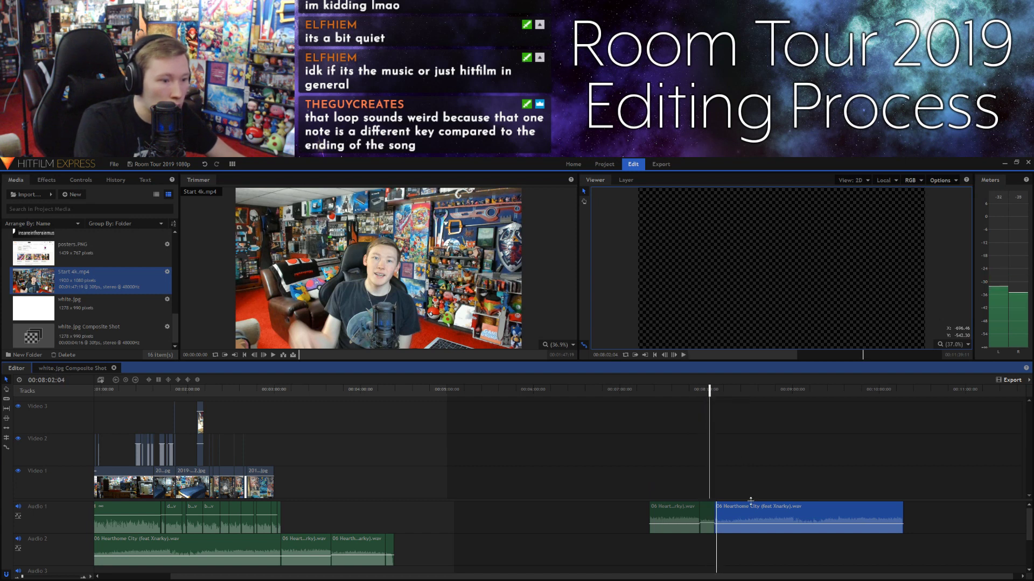
# Step: Trim the start of the long Hearthome City clip to 00:08:09:00 and move the remainder in front of the two short clips
pyautogui.moveTo(709, 392); pyautogui.dragTo(716, 391)
pyautogui.press('space')
pyautogui.press('space')
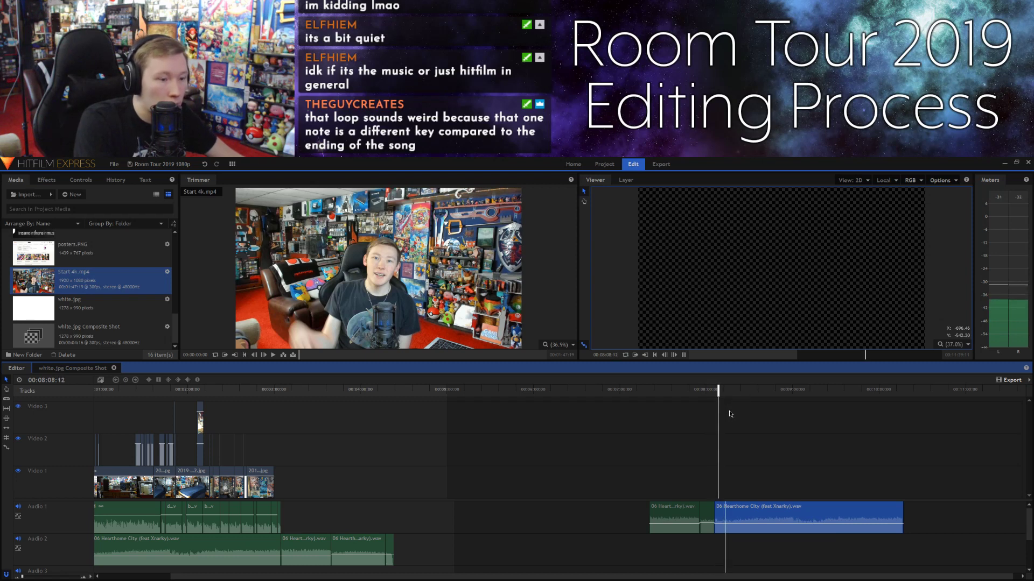
pyautogui.press('space')
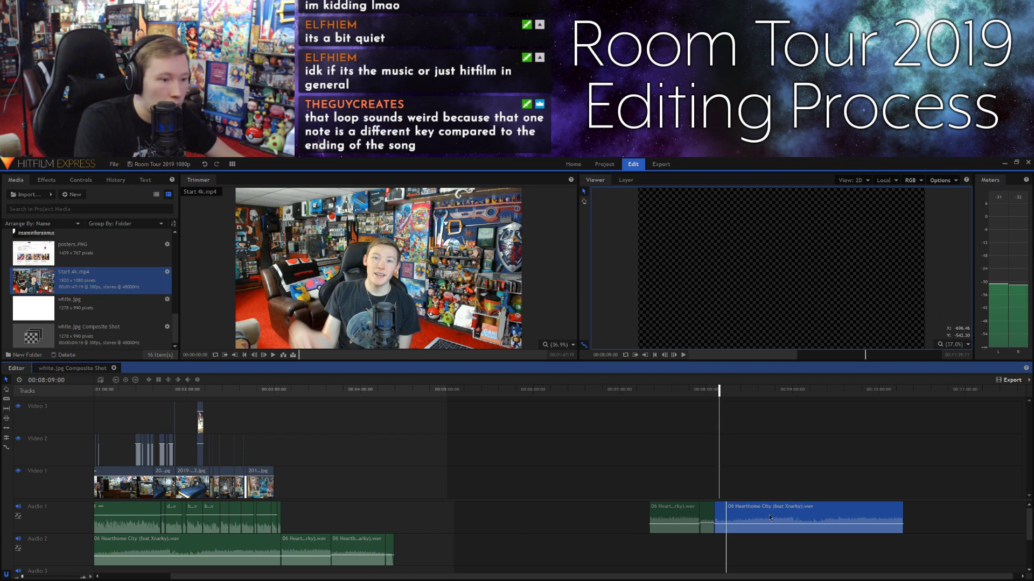
pyautogui.moveTo(732, 515); pyautogui.dragTo(483, 516)
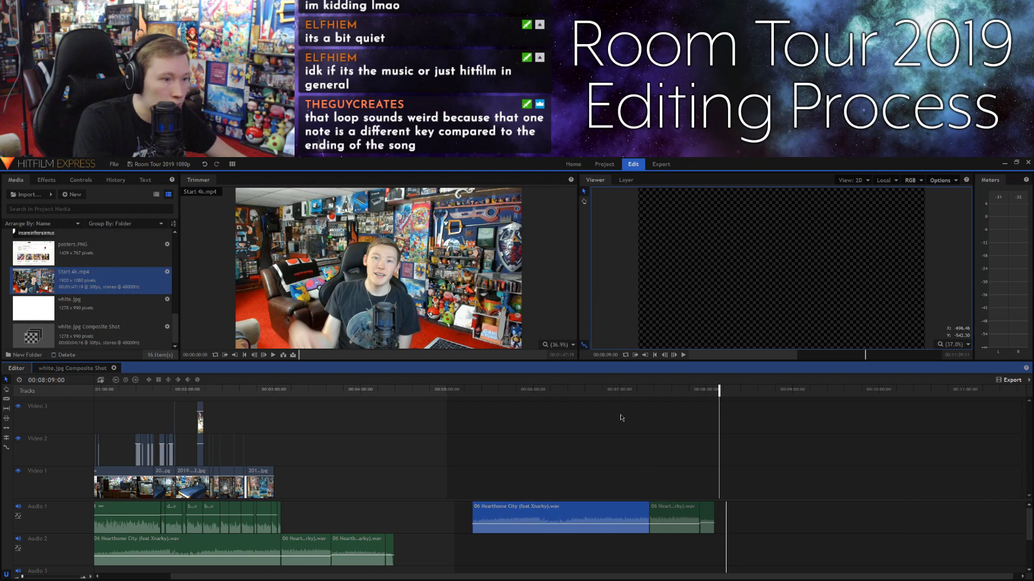
# Step: Replay the join after the long clip from about 00:07:13 and the join between the two short clips from about 00:07:48
pyautogui.click(638, 392)
pyautogui.press('space')
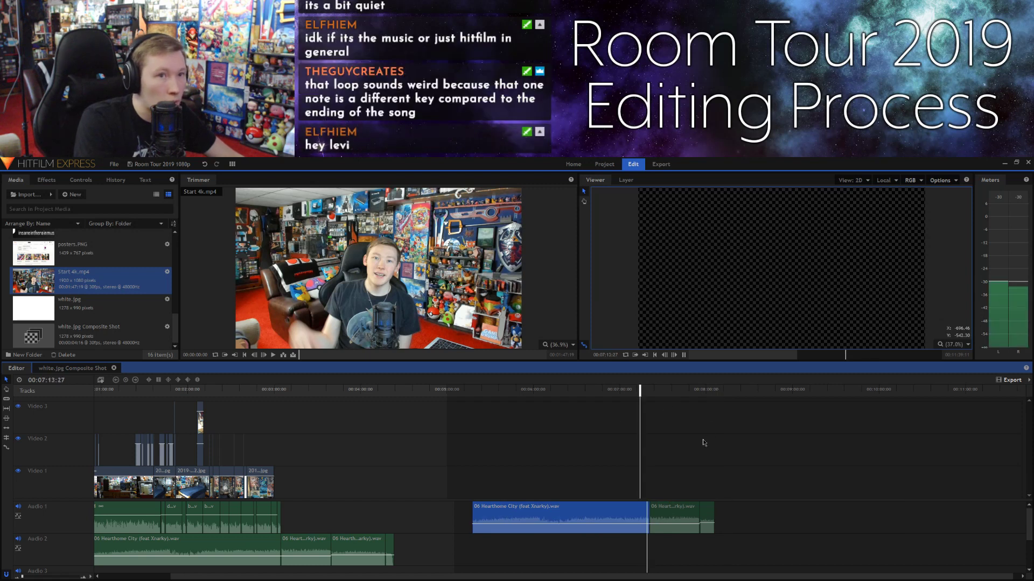
pyautogui.press('space')
pyautogui.press('space')
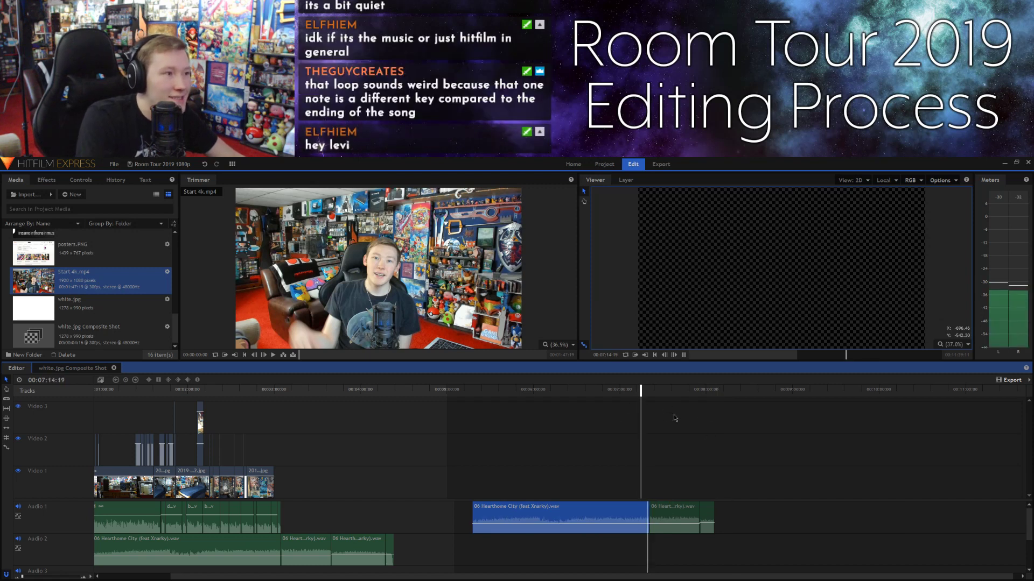
pyautogui.press('space')
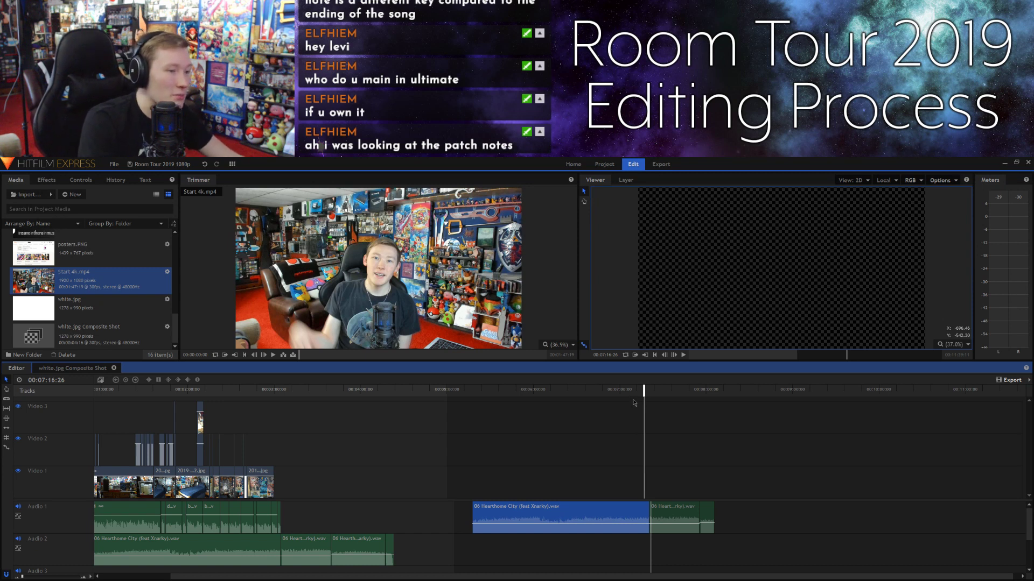
pyautogui.press('space')
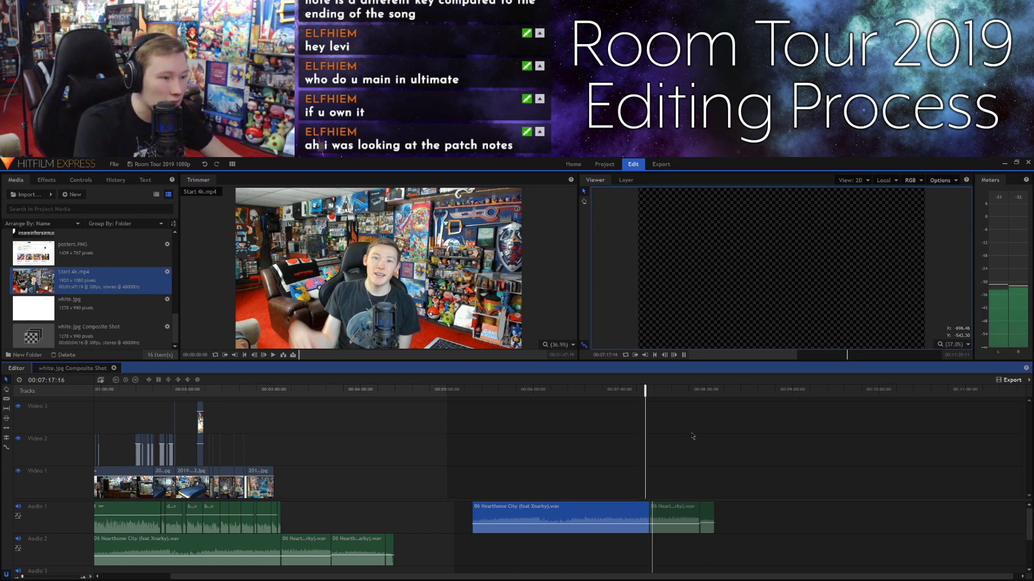
pyautogui.click(689, 390)
pyautogui.press('space')
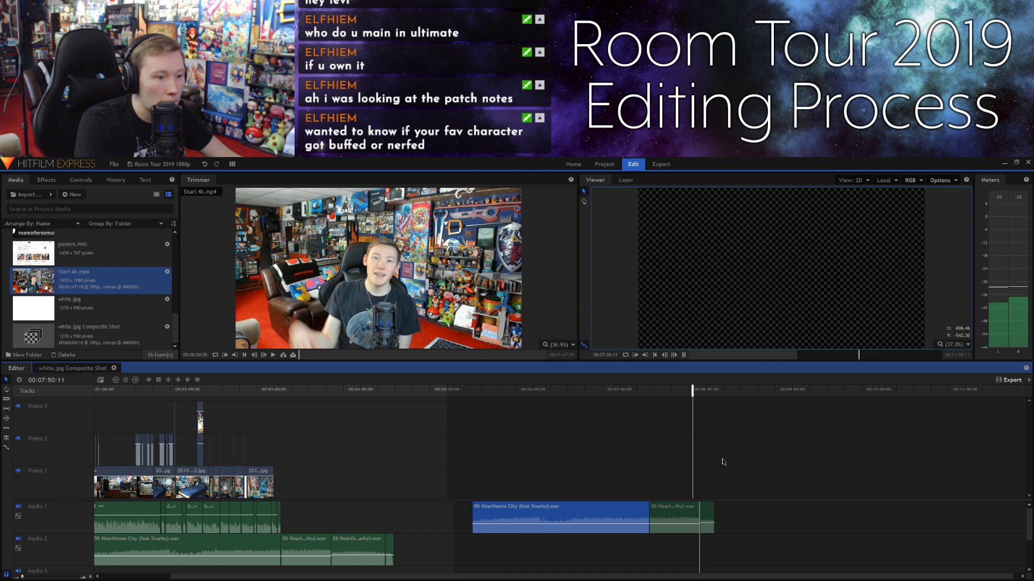
pyautogui.press('space')
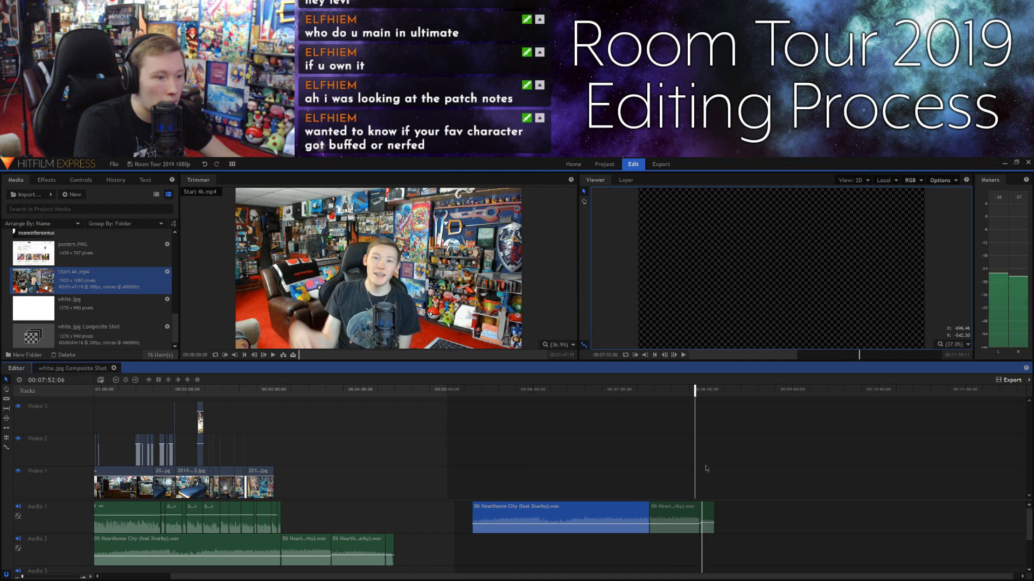
# Step: Position the playhead at 00:05:12:29, just ahead of the long Hearthome City clip on the first audio track
pyautogui.click(472, 392)
pyautogui.moveTo(472, 394); pyautogui.dragTo(464, 393)
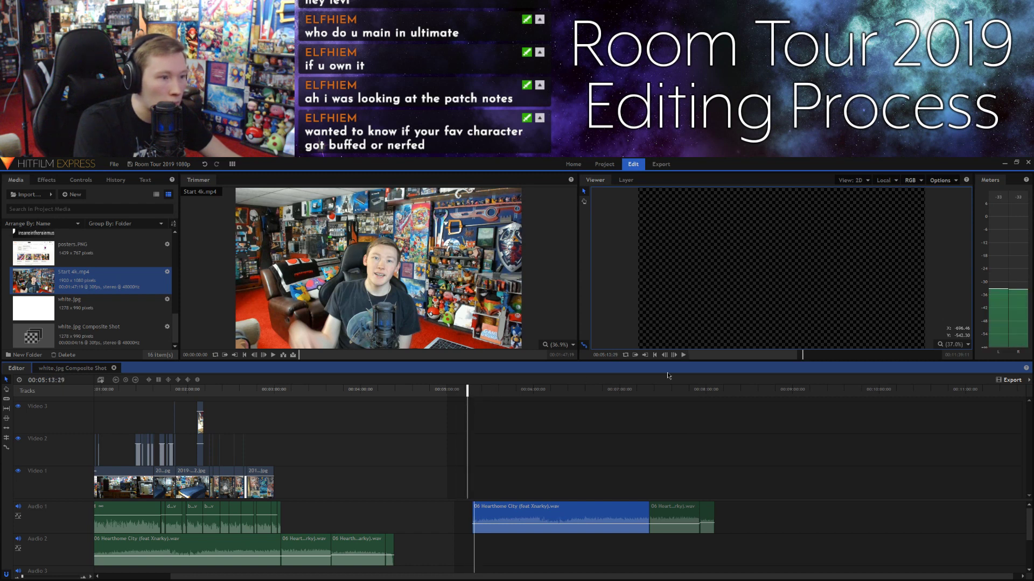
pyautogui.click(664, 355)
pyautogui.click(664, 355)
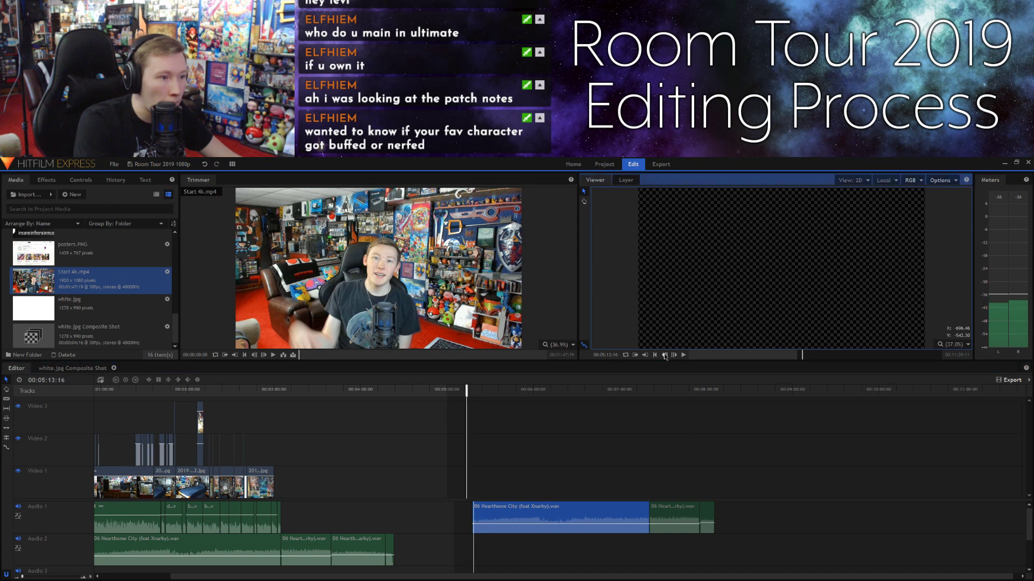
pyautogui.click(664, 355)
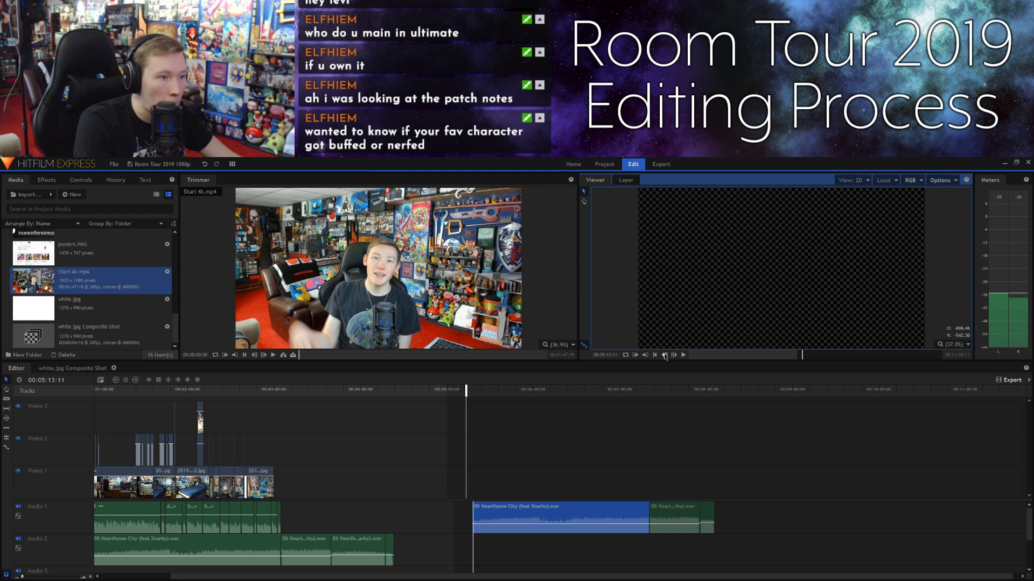
pyautogui.click(664, 354)
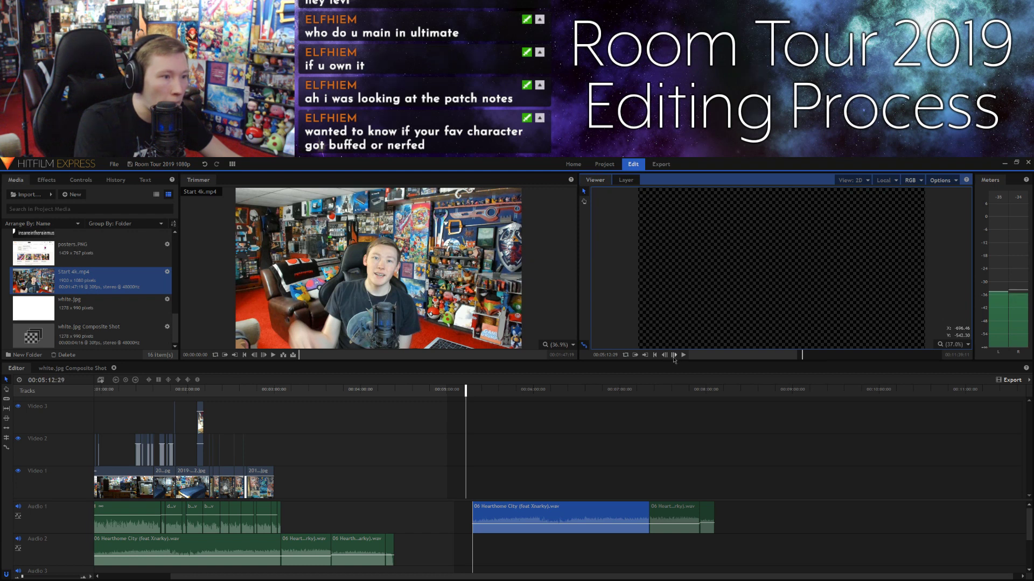
# Step: Move the long Hearthome City clip directly behind the two short clips and replay the join around 00:08:00
pyautogui.click(498, 518)
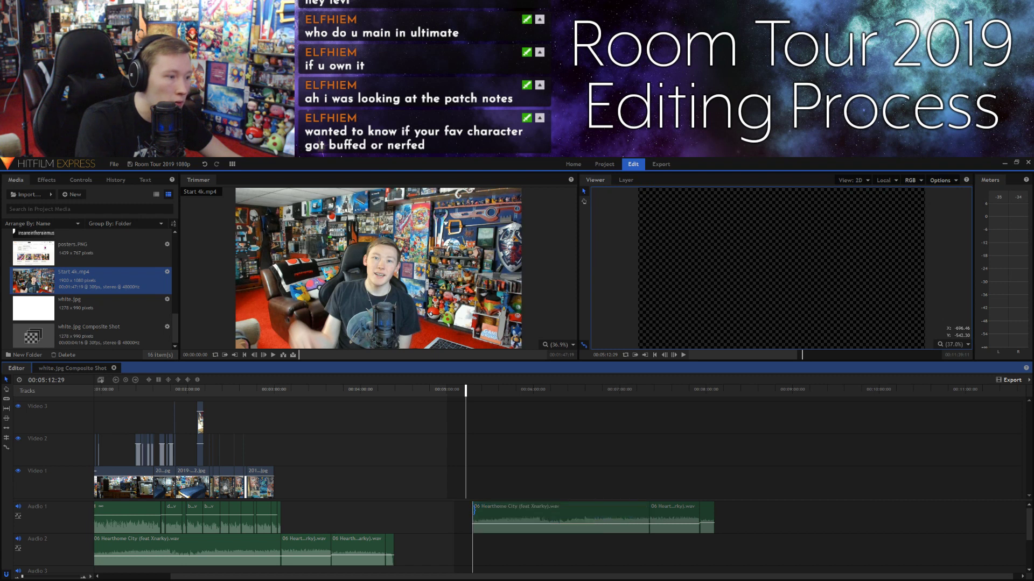
pyautogui.doubleClick(497, 516)
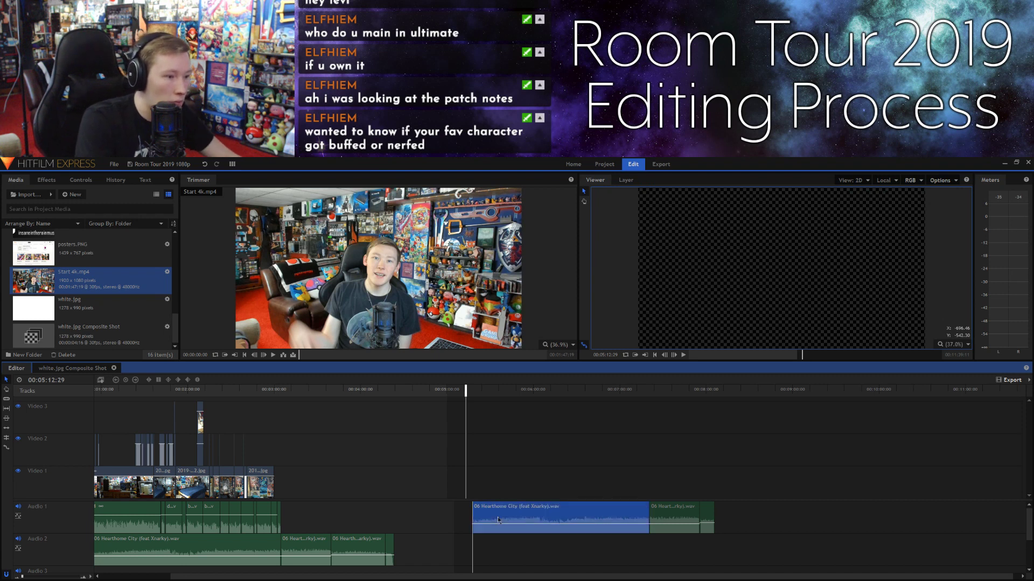
pyautogui.moveTo(614, 521); pyautogui.dragTo(825, 515)
pyautogui.click(712, 393)
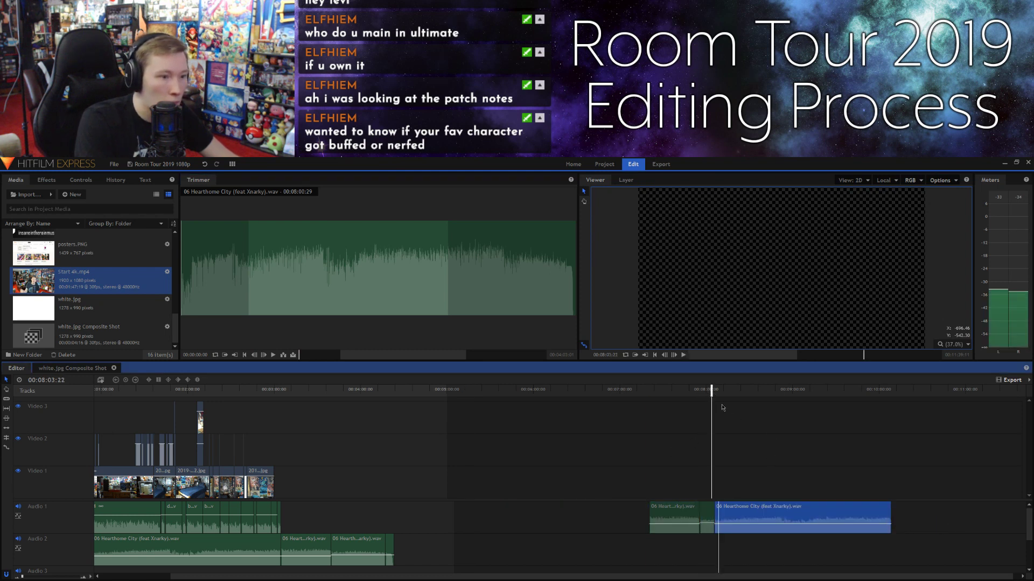
pyautogui.click(702, 392)
pyautogui.press('space')
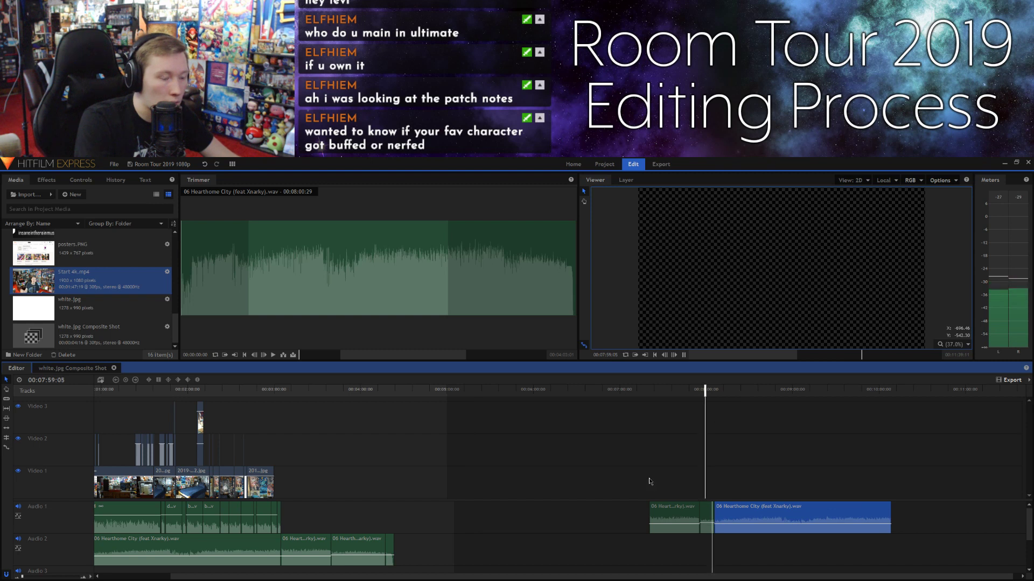
# Step: Skim the timeline from the room photos at about 00:02:13 back to the start and across to the empty area after the video
pyautogui.click(207, 391)
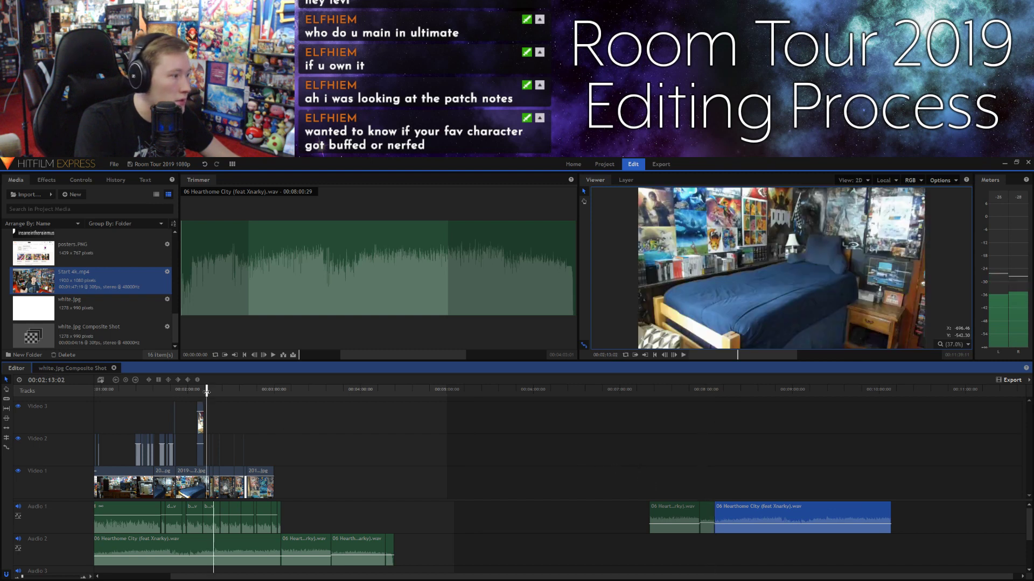
pyautogui.moveTo(217, 393); pyautogui.dragTo(117, 392)
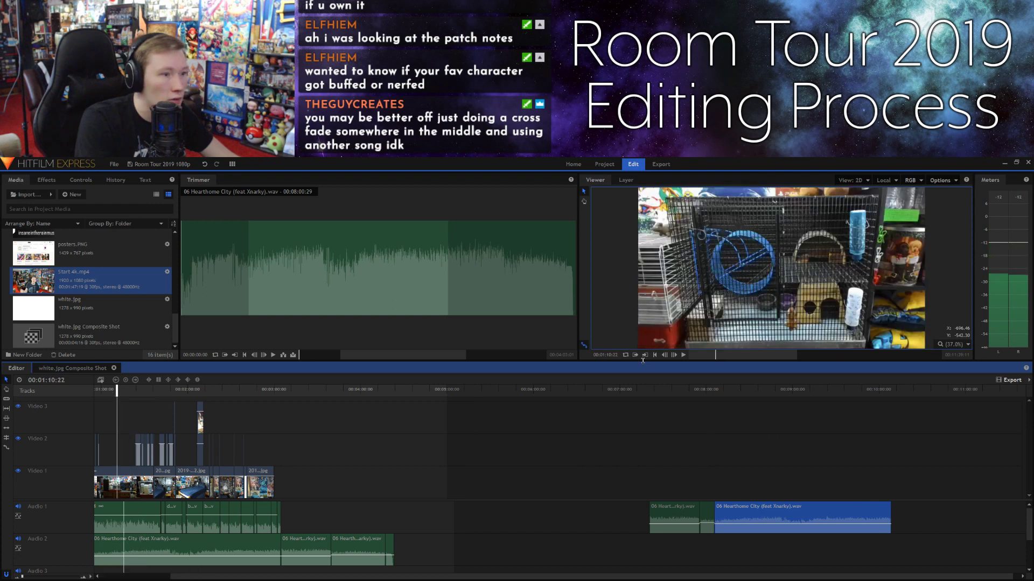
pyautogui.click(654, 355)
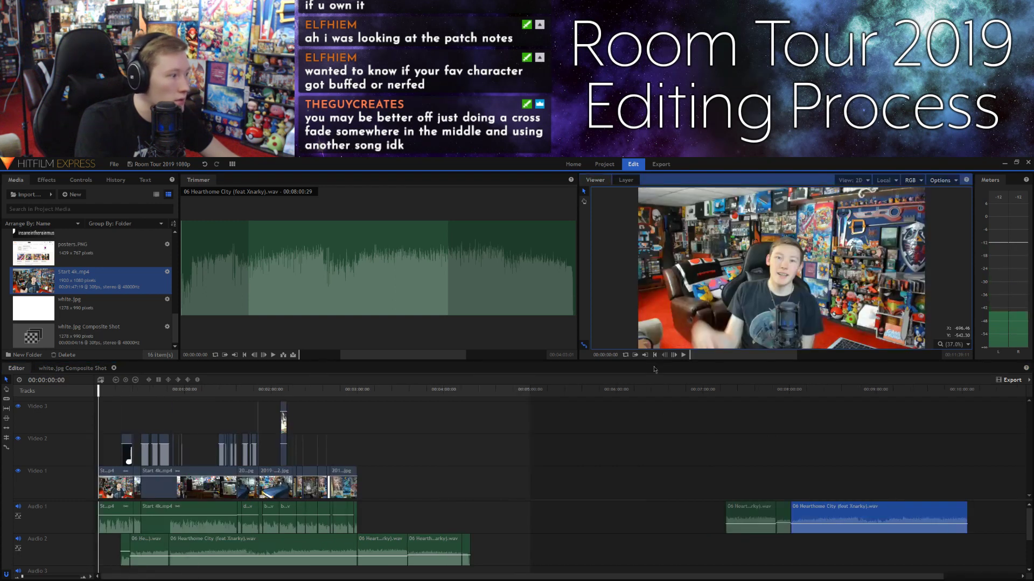
pyautogui.click(119, 392)
pyautogui.click(149, 390)
pyautogui.click(394, 391)
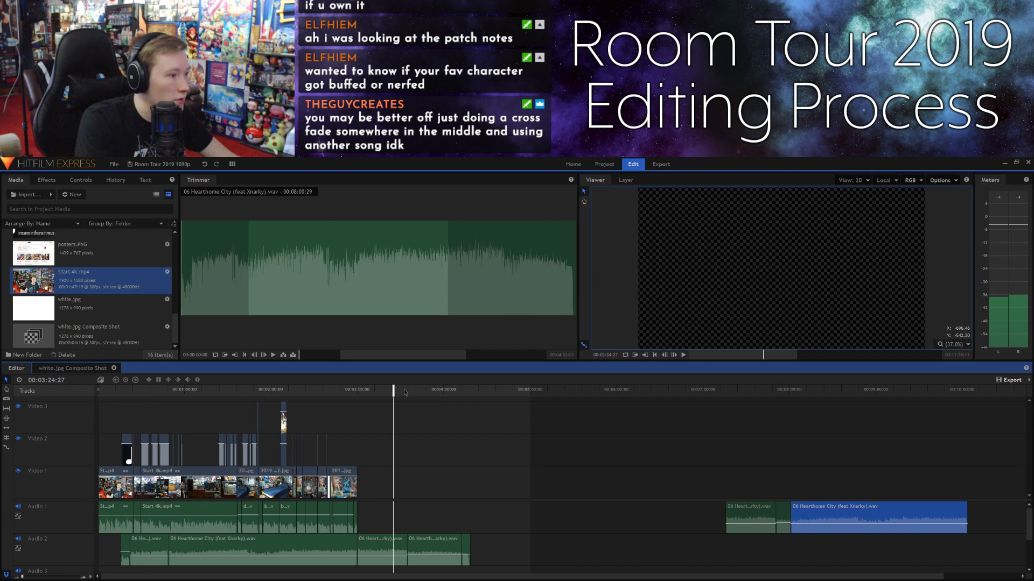
pyautogui.click(485, 392)
pyautogui.click(641, 393)
# Step: Replay the join between the last short clip and the long Hearthome City clip from 00:07:59:21
pyautogui.moveTo(775, 391); pyautogui.dragTo(788, 391)
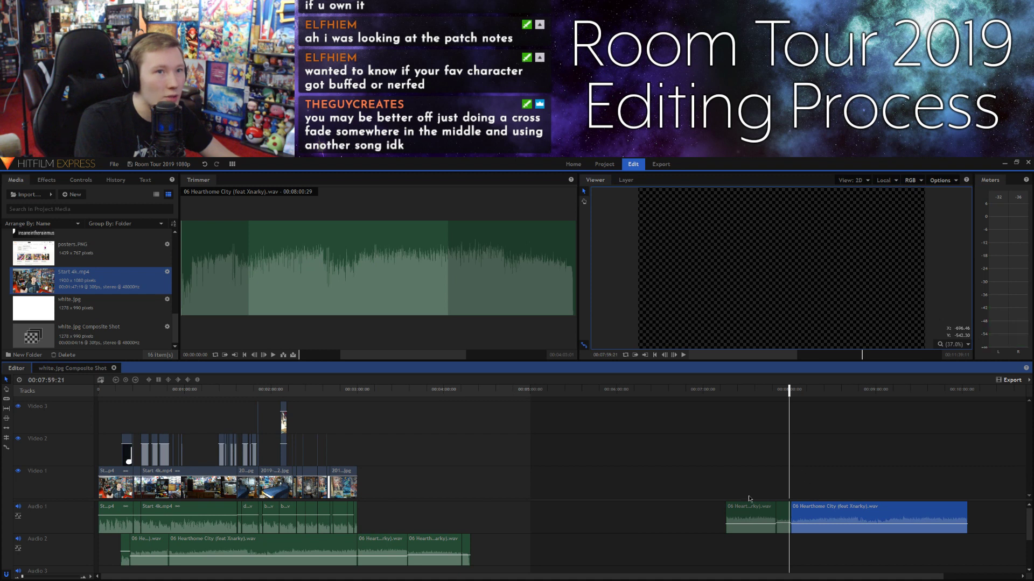
pyautogui.press('space')
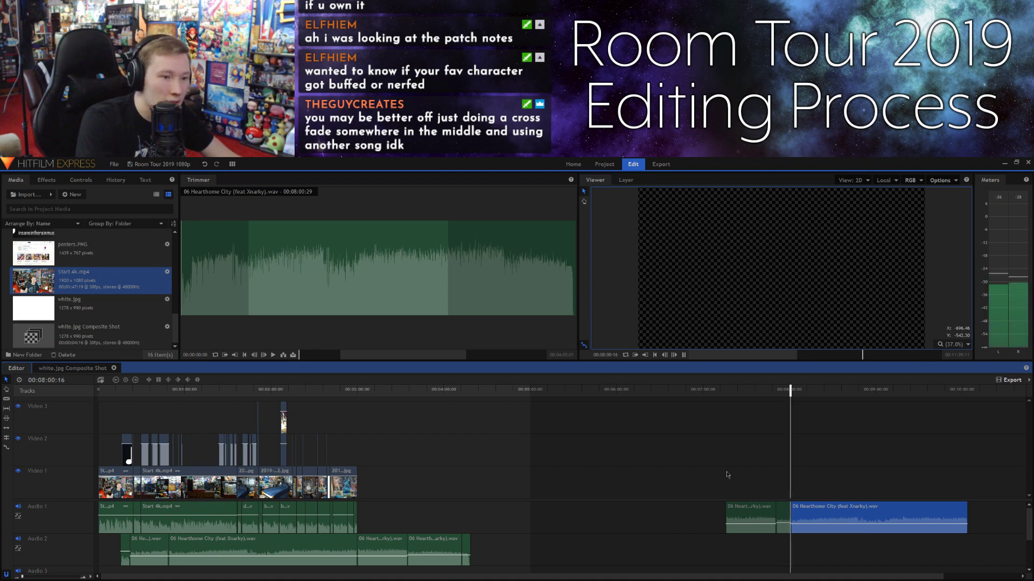
pyautogui.press('space')
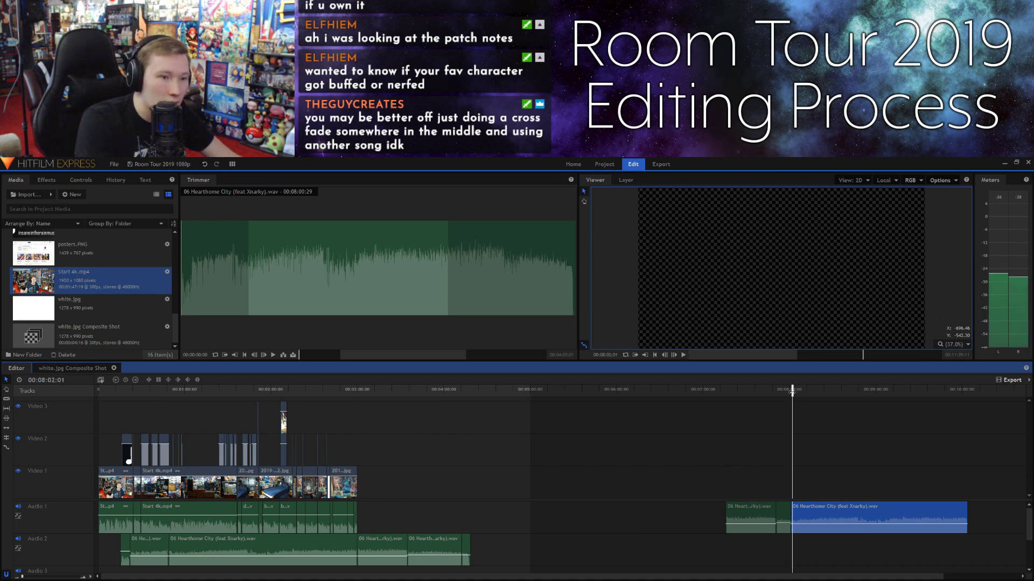
# Step: Move the long Hearthome City clip forward to 00:07:50:18, over the last short clip, and replay the new join
pyautogui.doubleClick(813, 510)
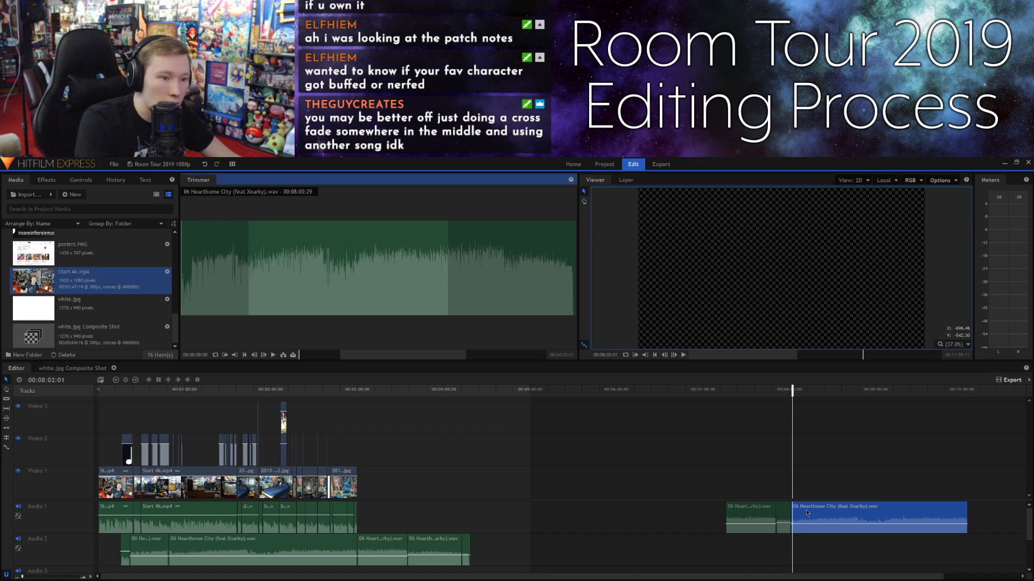
pyautogui.moveTo(844, 512); pyautogui.dragTo(828, 509)
pyautogui.click(769, 390)
pyautogui.press('space')
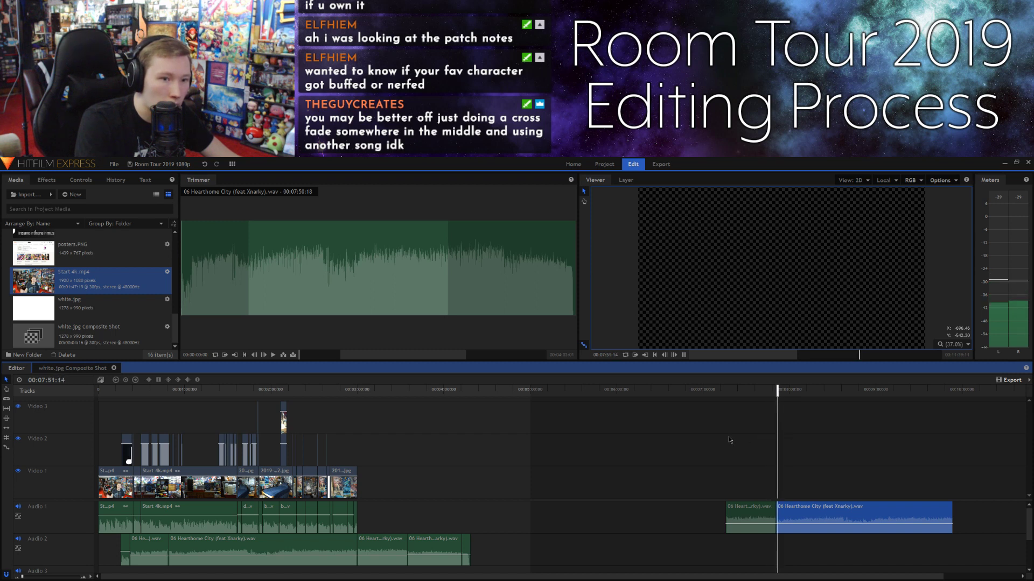
pyautogui.press('space')
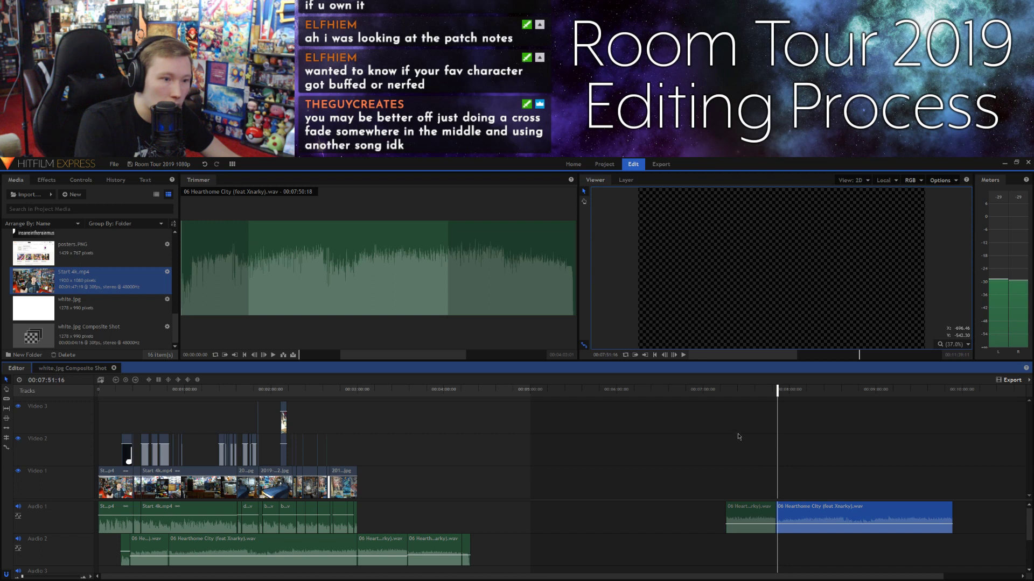
pyautogui.press('space')
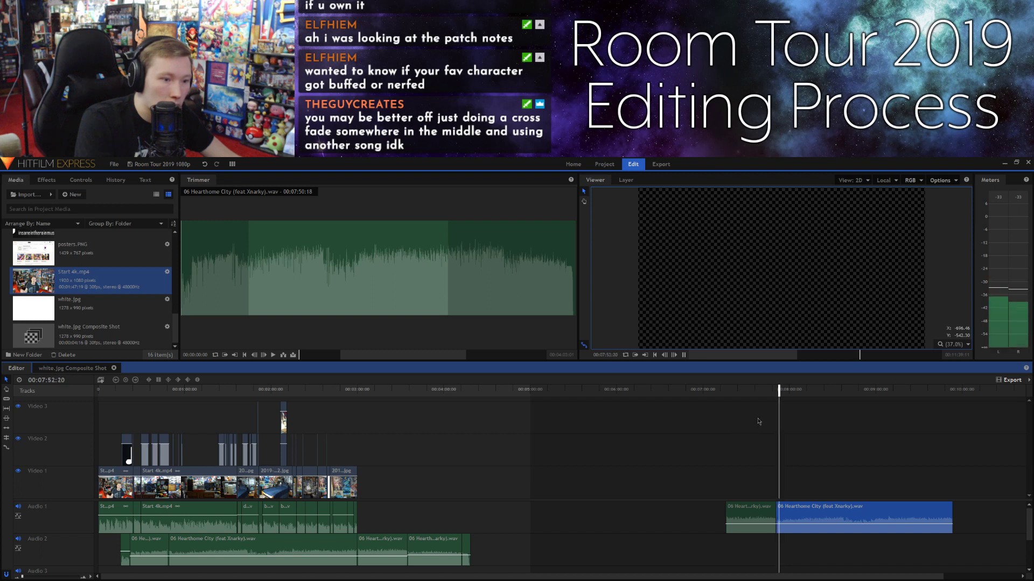
# Step: Replay the join near 00:07:50 between the remaining short clip and the long Hearthome City clip several times
pyautogui.click(771, 391)
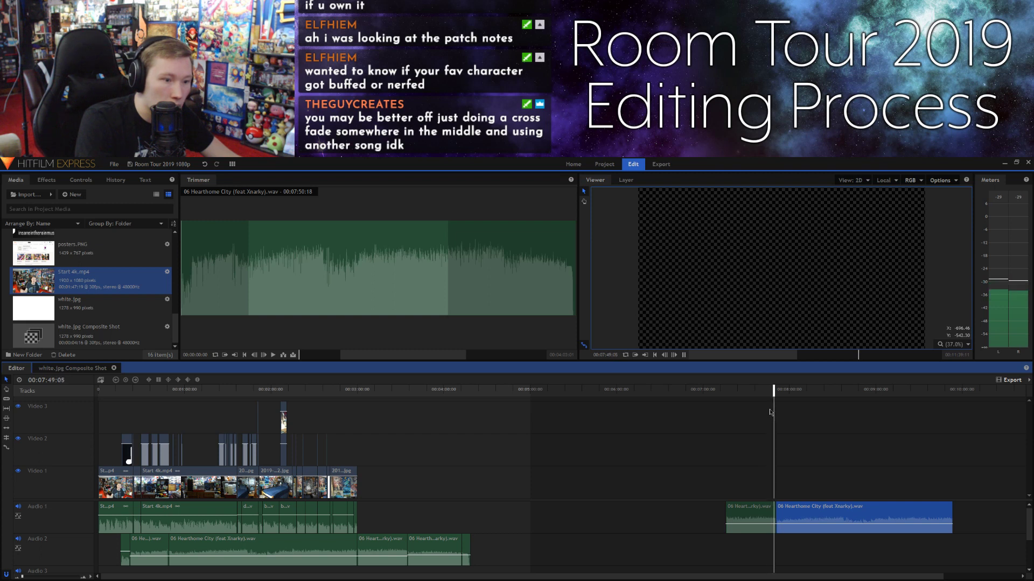
pyautogui.press('space')
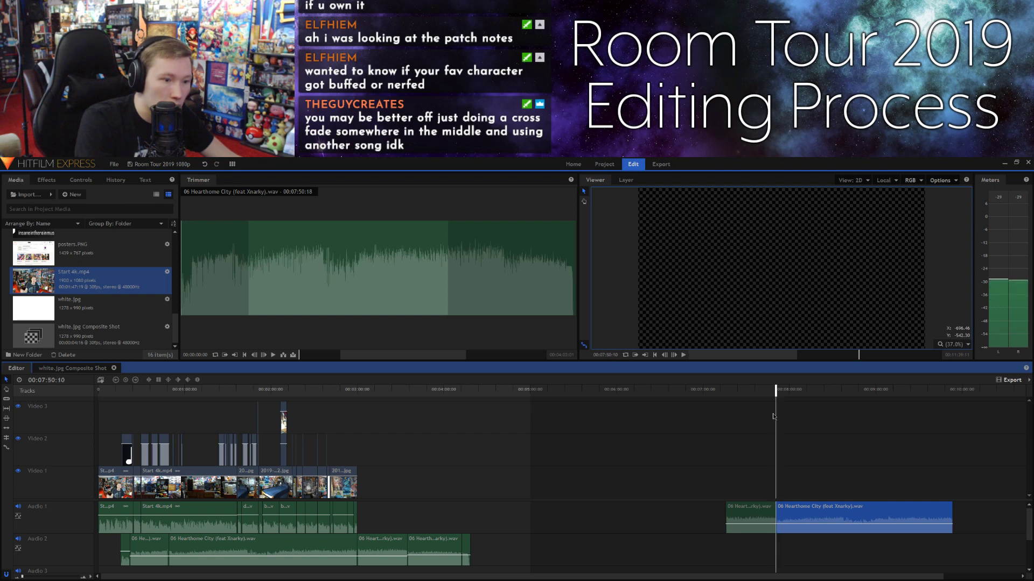
pyautogui.press('space')
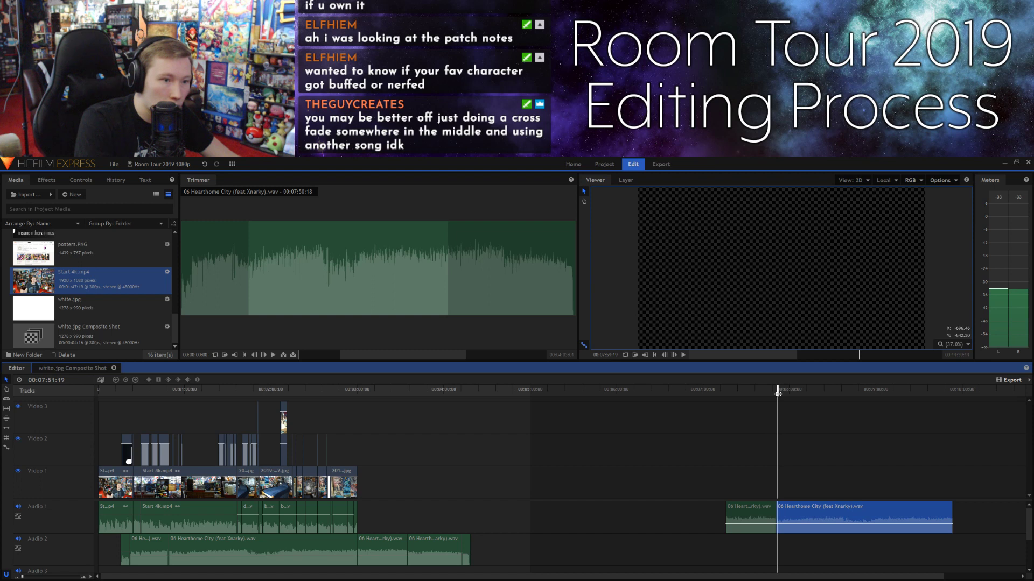
pyautogui.press('space')
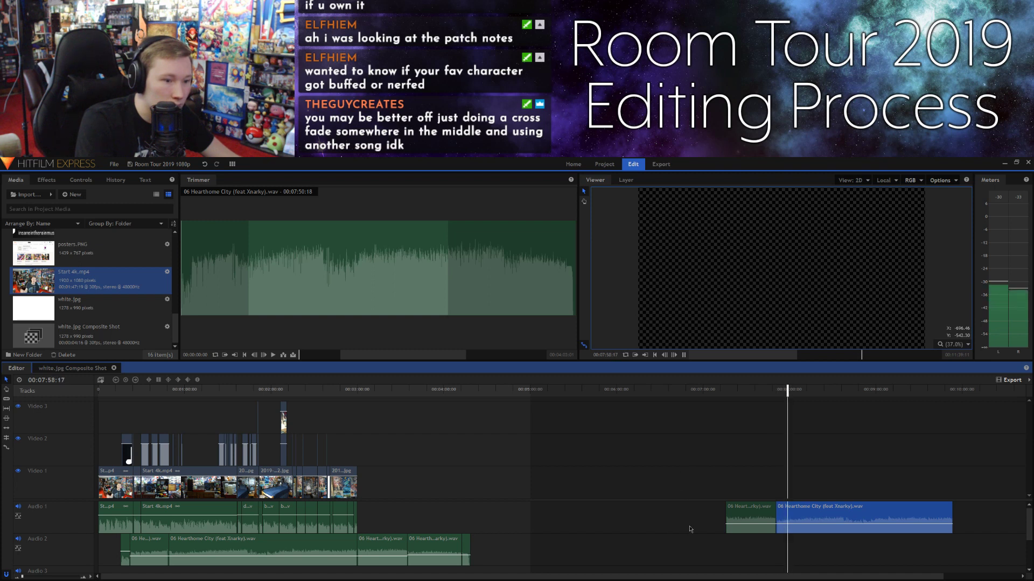
pyautogui.press('space')
pyautogui.click(769, 393)
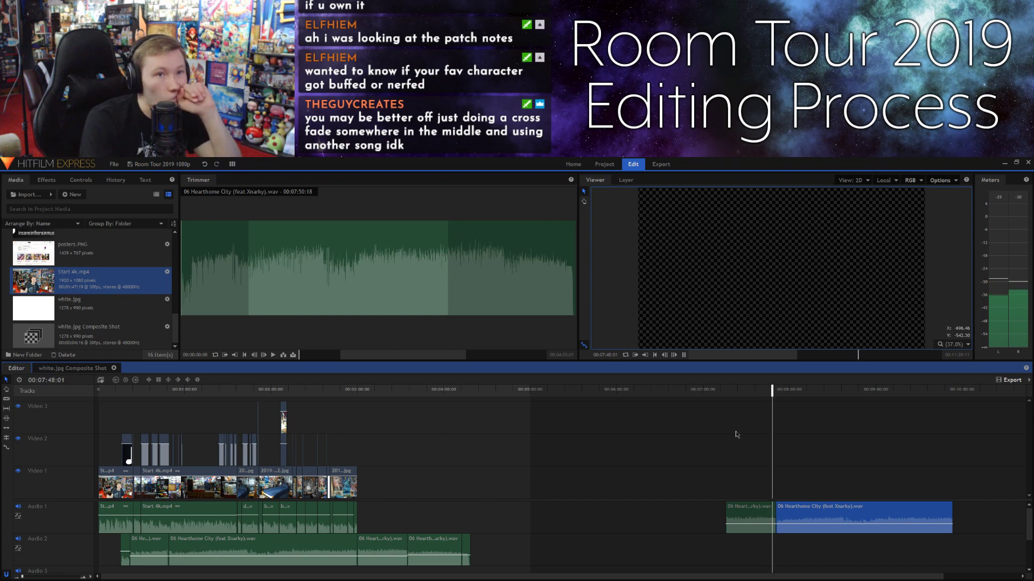
pyautogui.press('space')
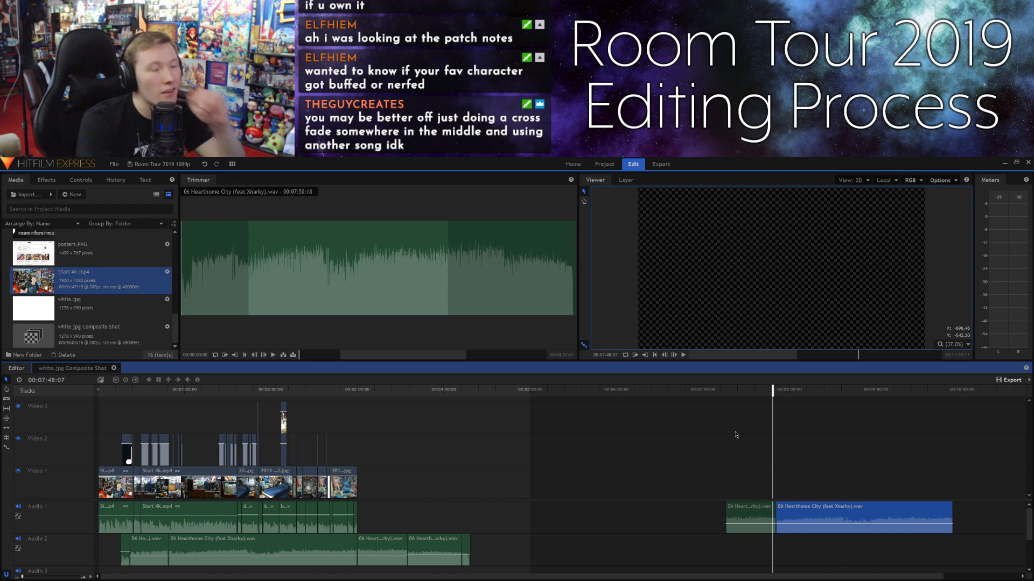
# Step: Delete both spare Hearthome City clips at the far end of the first audio track
pyautogui.moveTo(704, 537); pyautogui.dragTo(828, 505)
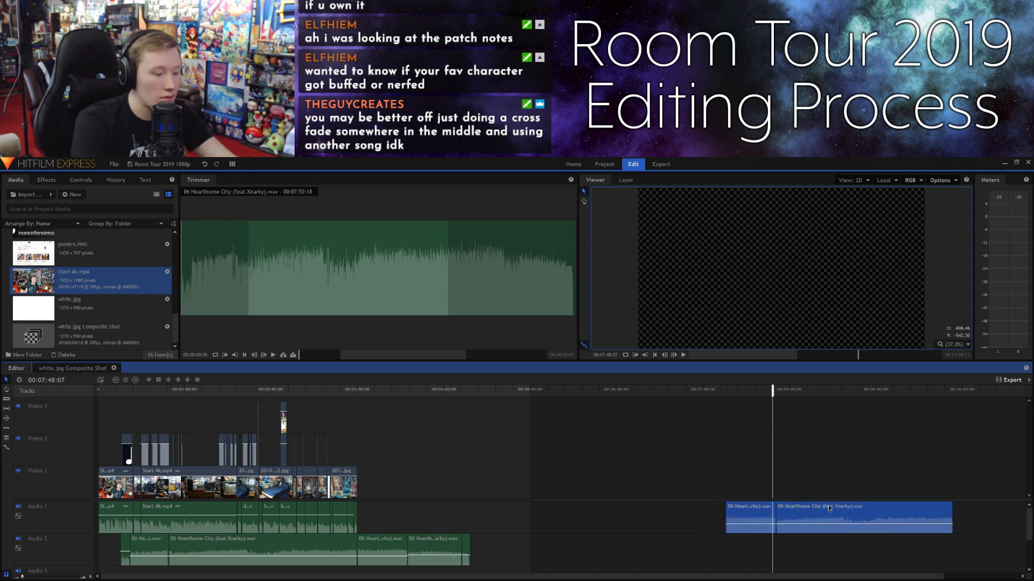
pyautogui.press('Delete')
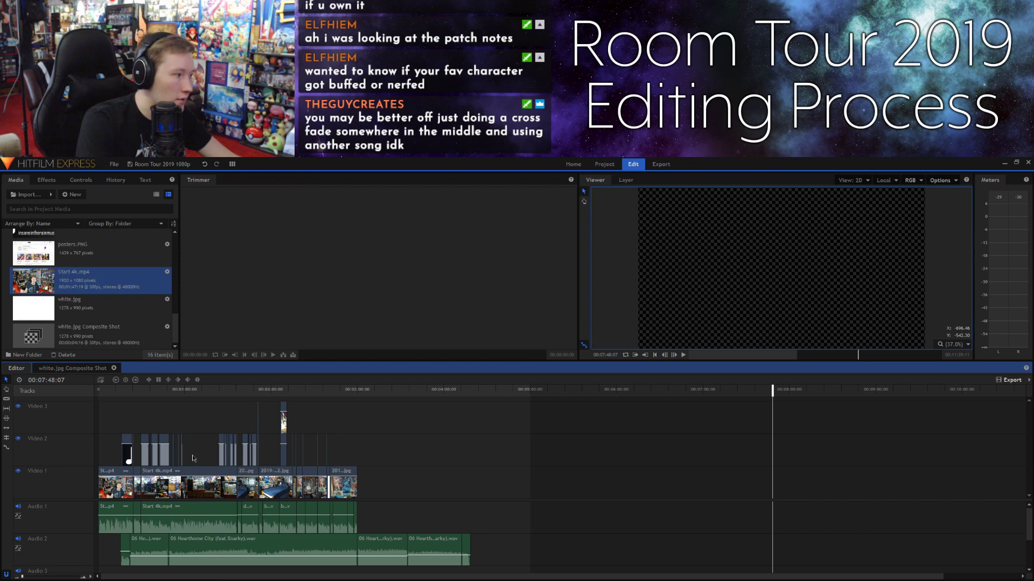
# Step: Check the video's opening near 00:00:03, and play its ending from about 00:02:56 to 00:03:00
pyautogui.click(102, 389)
pyautogui.press('space')
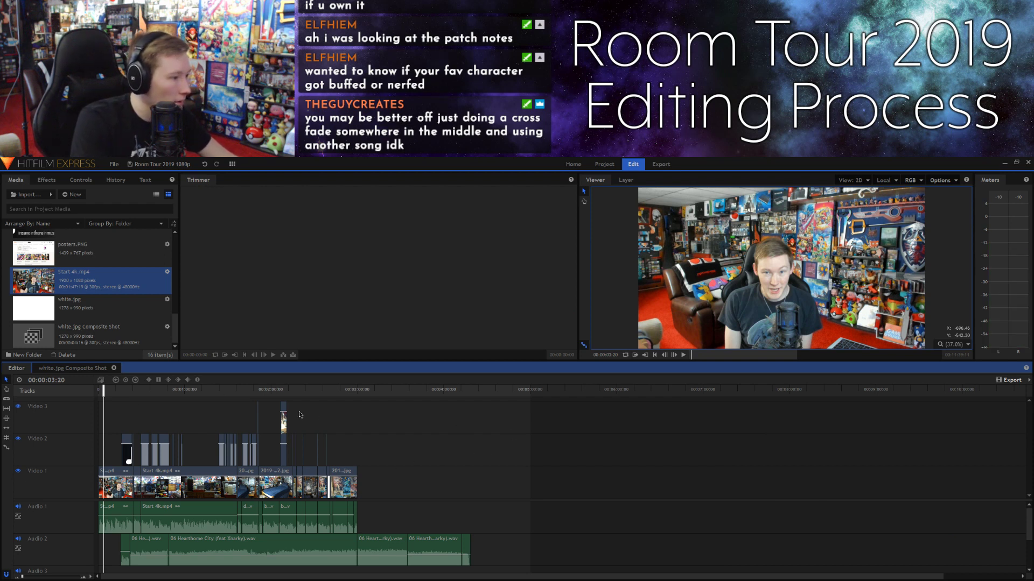
pyautogui.click(351, 389)
pyautogui.press('space')
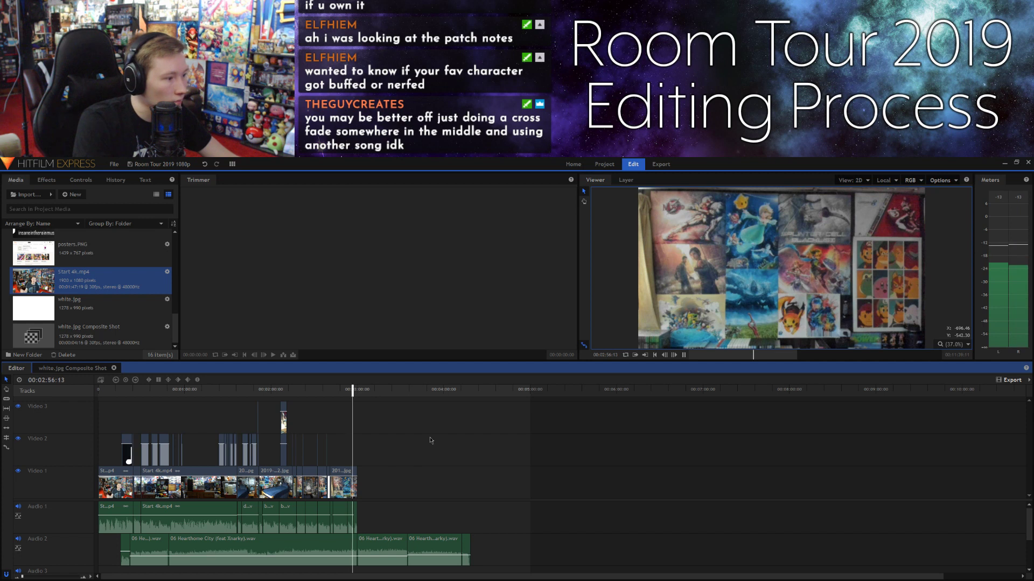
pyautogui.press('space')
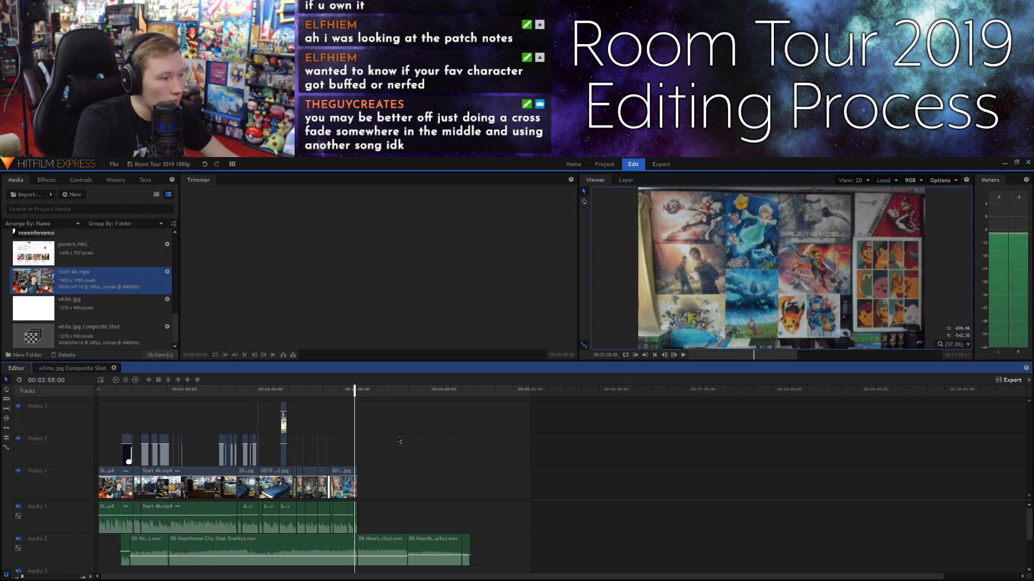
pyautogui.press('space')
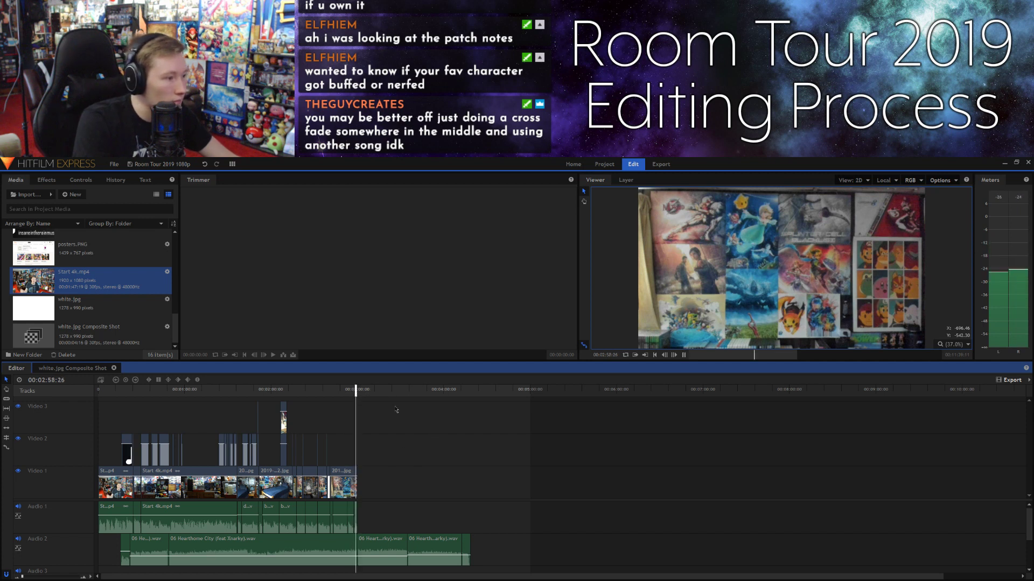
pyautogui.press('space')
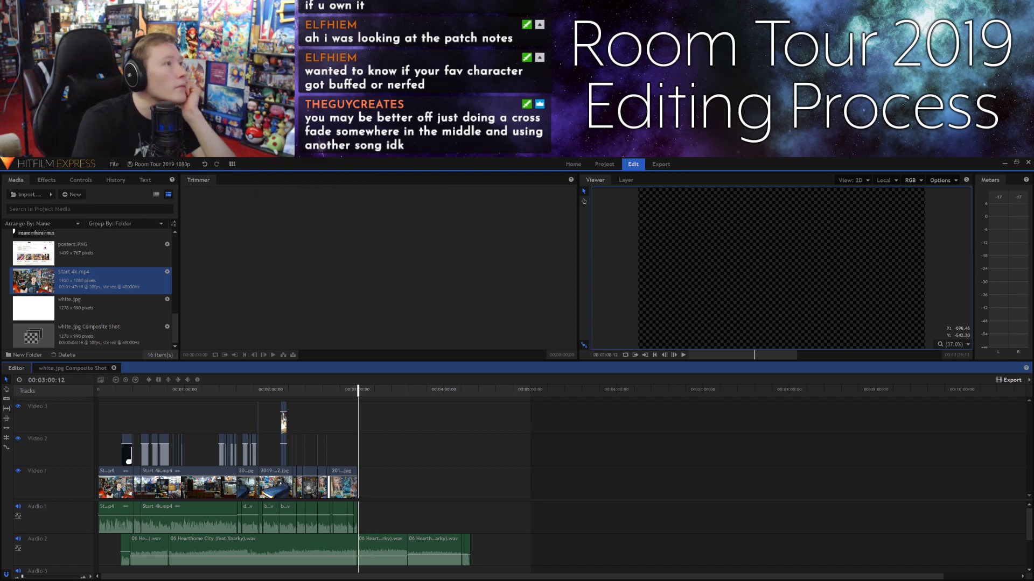
# Step: Switch to the media player showing the memerobilia shelf video, enlarge its window over the editor and play the footage
pyautogui.click(413, 221)
pyautogui.moveTo(411, 193); pyautogui.dragTo(506, 308)
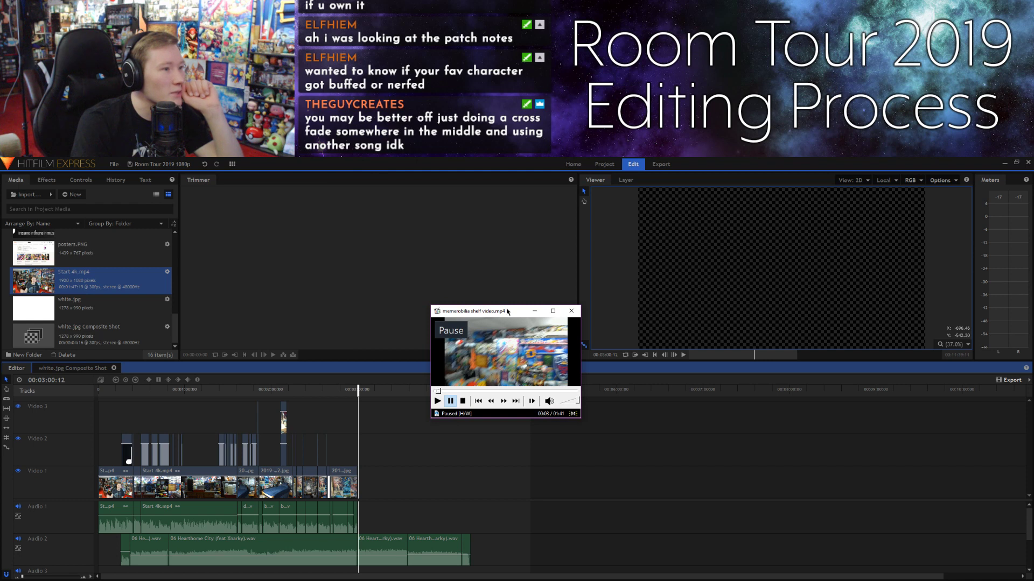
pyautogui.doubleClick(506, 308)
pyautogui.moveTo(428, 161); pyautogui.dragTo(370, 216)
pyautogui.moveTo(443, 320); pyautogui.dragTo(718, 493)
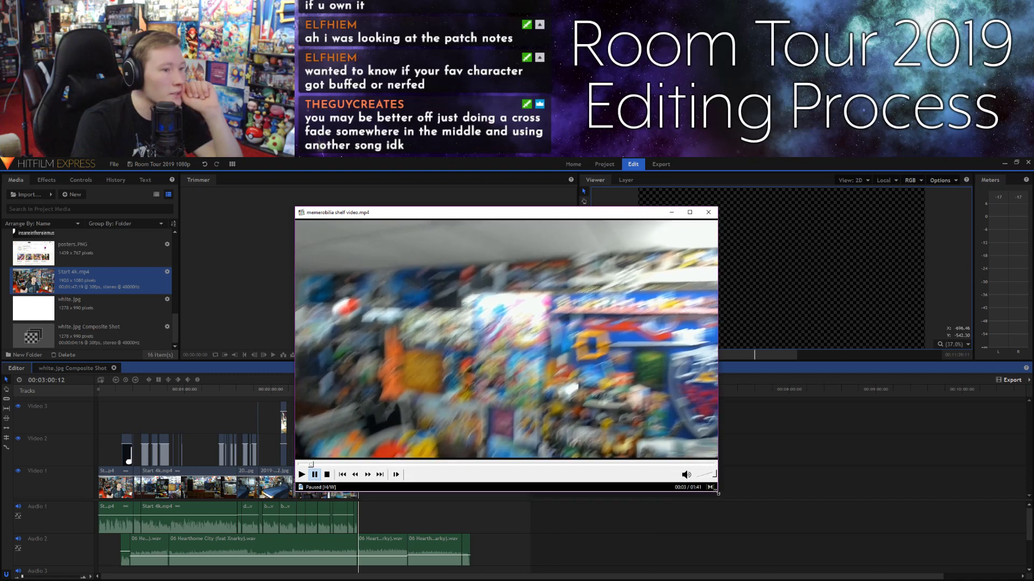
pyautogui.click(386, 303)
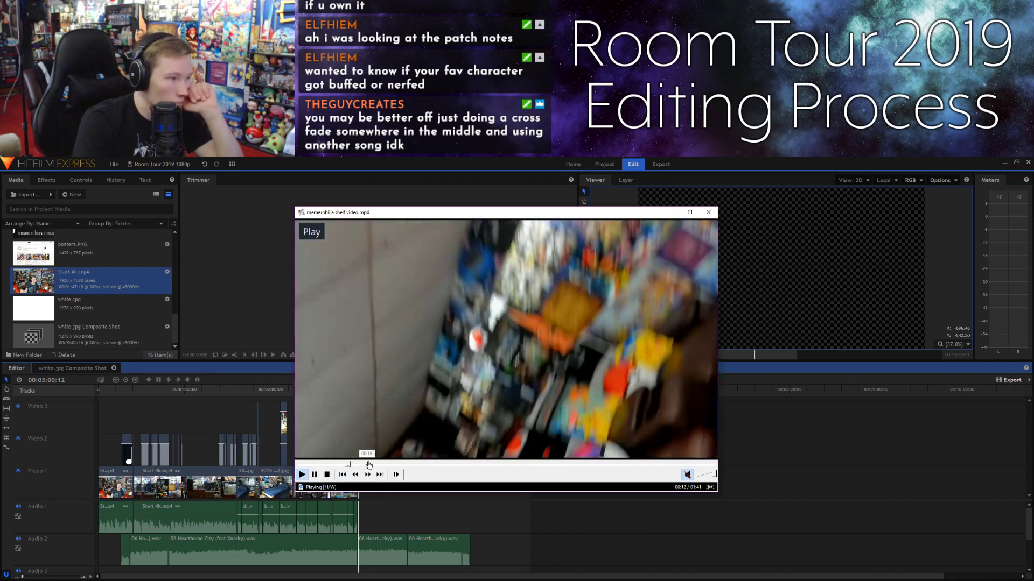
# Step: Skim through the memerobilia shelf video to about 01:37 and close the media player
pyautogui.click(390, 464)
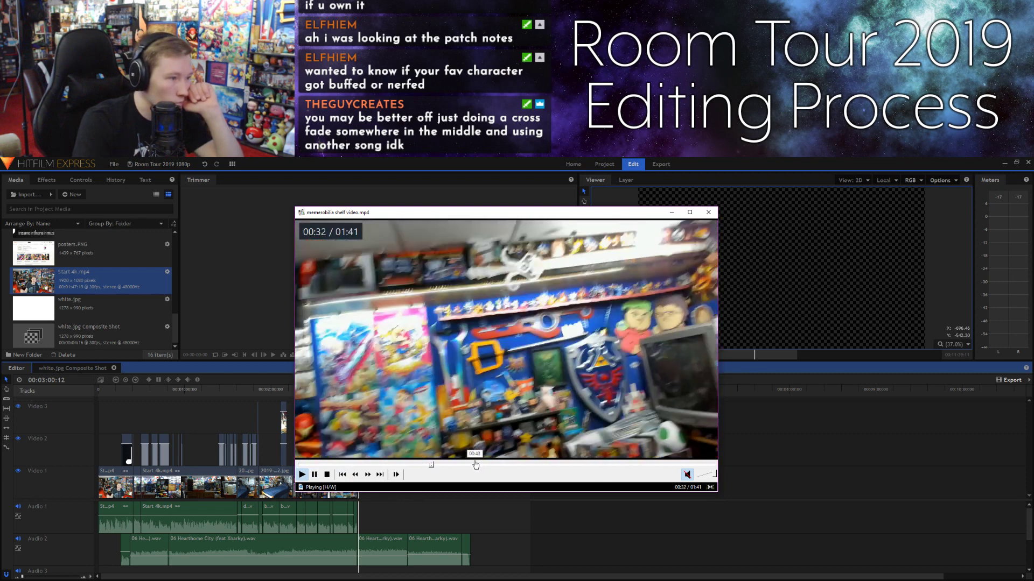
pyautogui.click(482, 467)
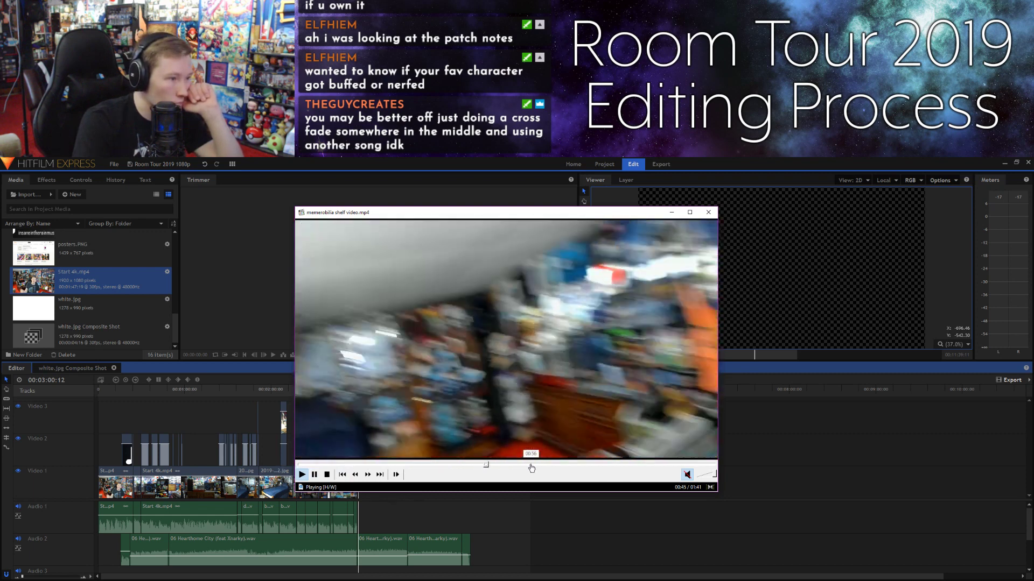
pyautogui.click(520, 466)
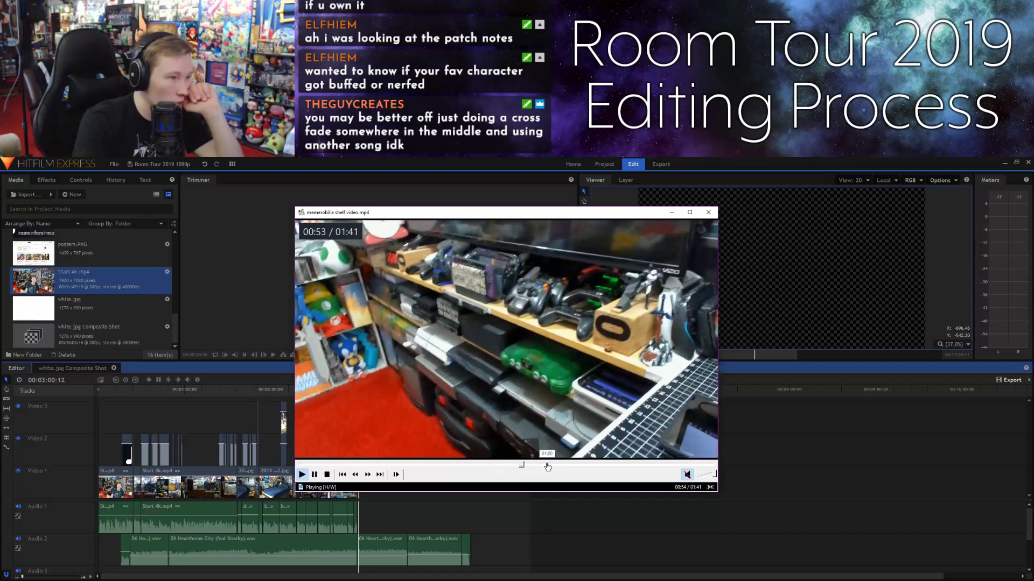
pyautogui.click(574, 466)
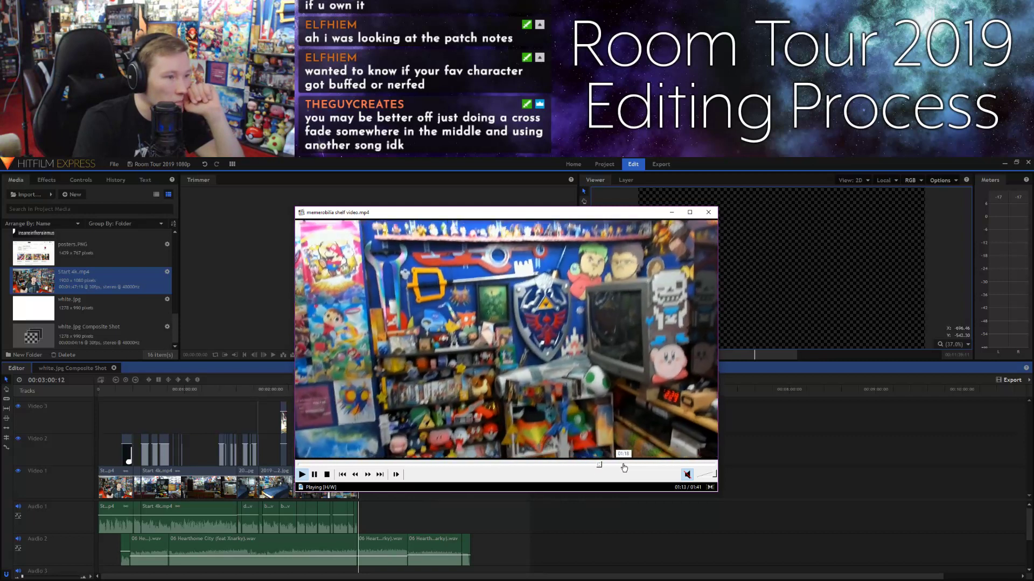
pyautogui.click(630, 466)
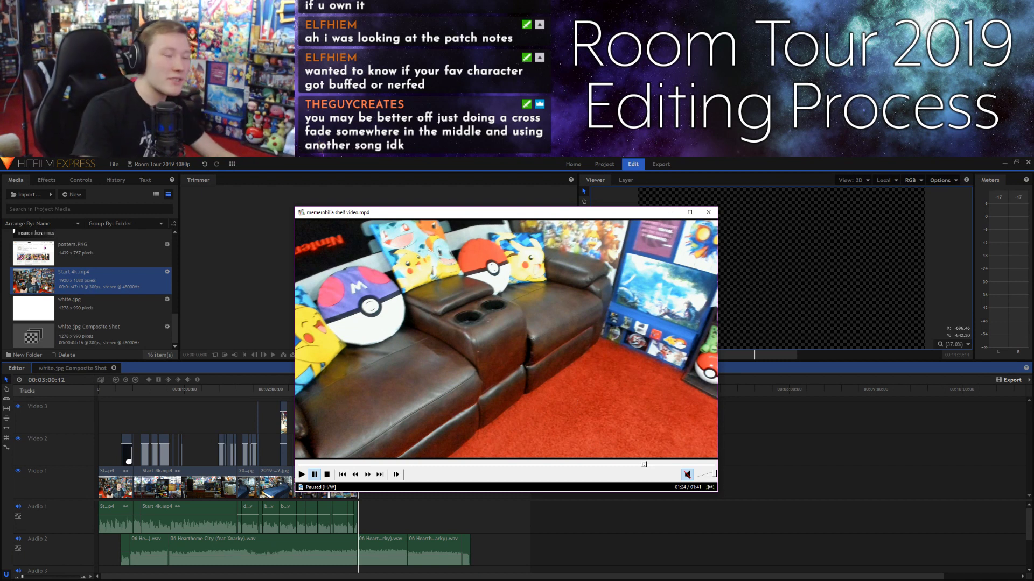
pyautogui.click(471, 393)
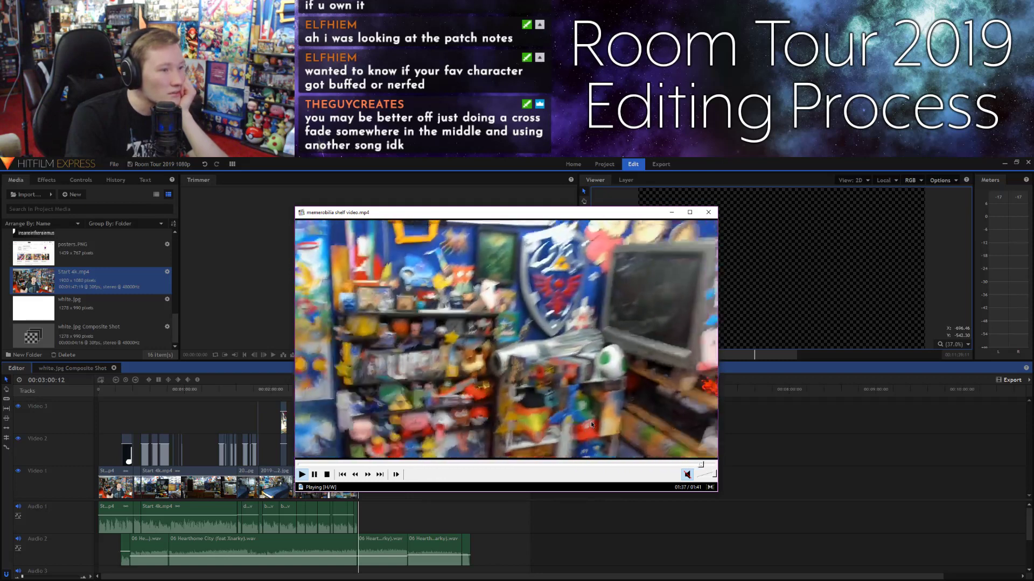
pyautogui.click(599, 388)
pyautogui.click(707, 212)
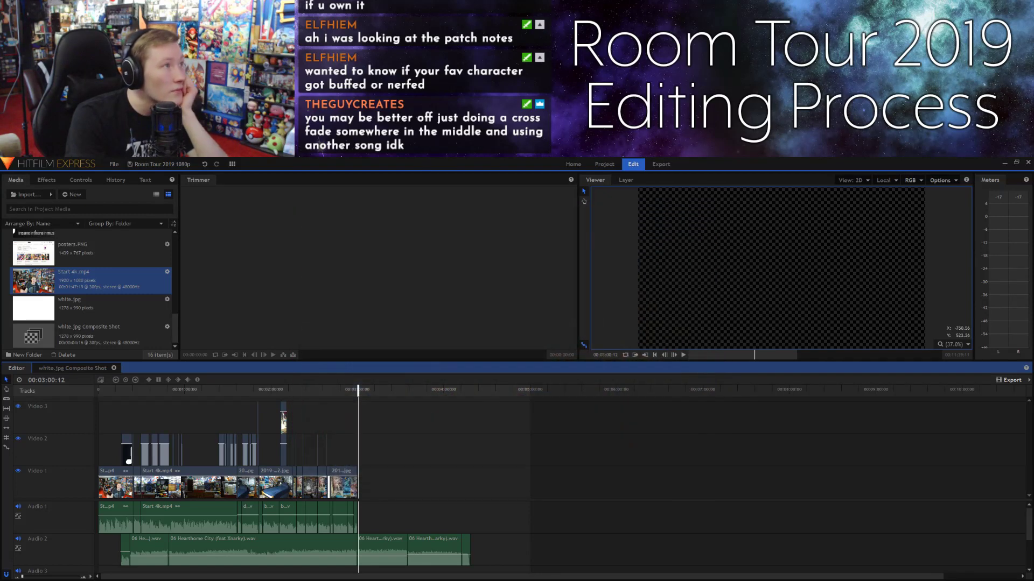
# Step: Import the memerobilia shelf video into the project media and skim its first part in the Trimmer
pyautogui.moveTo(75, 280); pyautogui.dragTo(89, 296)
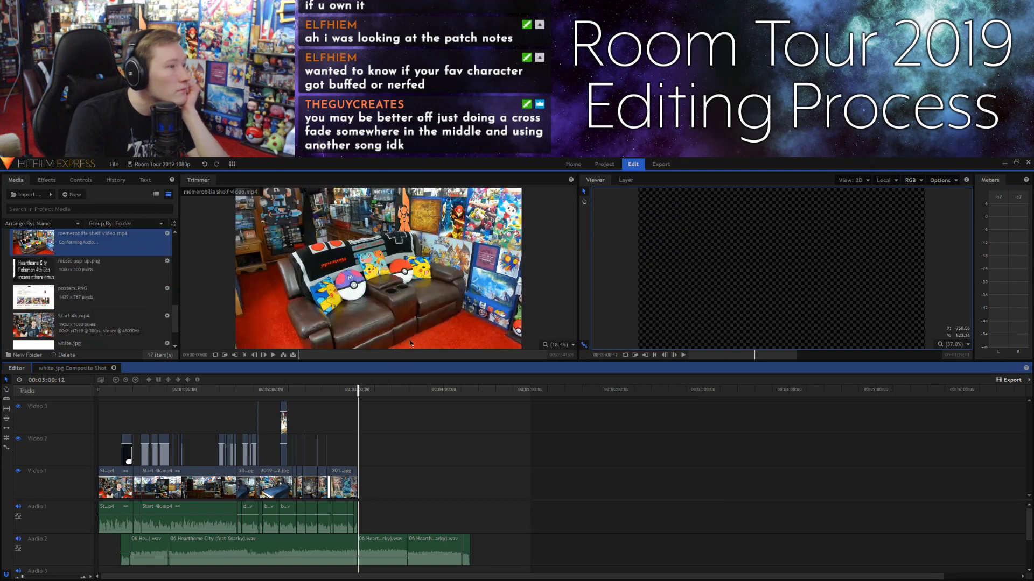
pyautogui.click(304, 355)
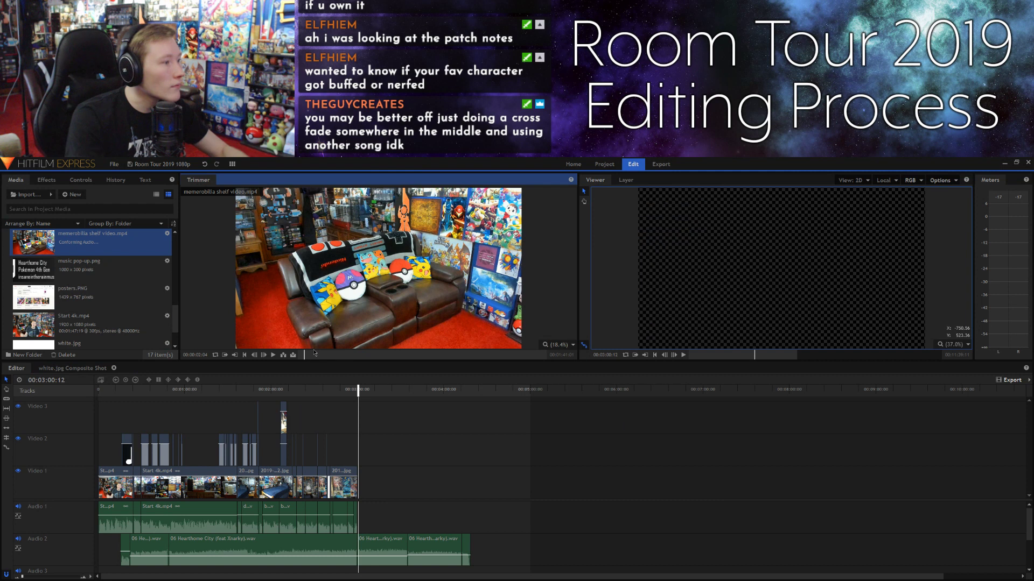
pyautogui.press('space')
pyautogui.moveTo(310, 350); pyautogui.dragTo(324, 358)
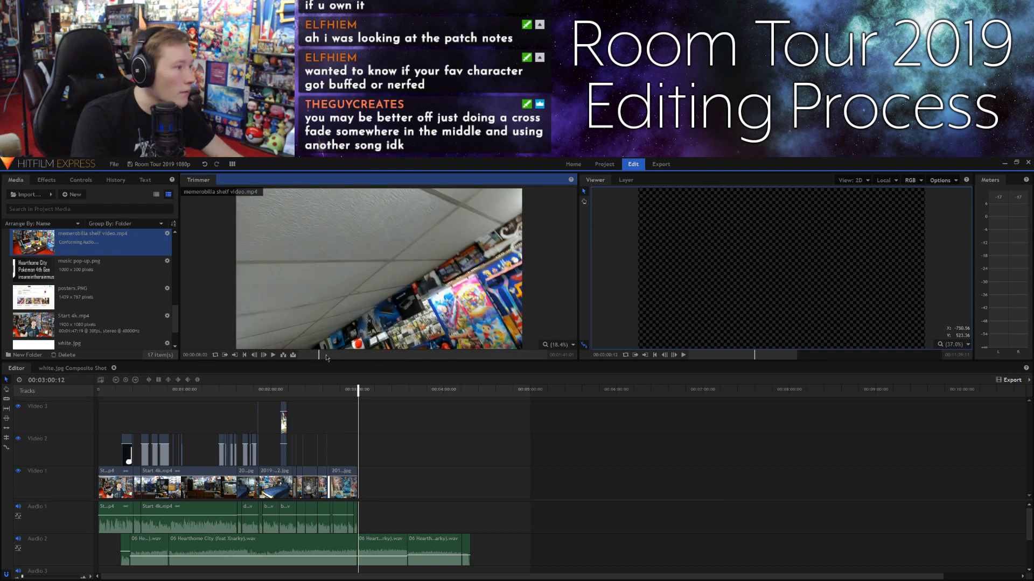
pyautogui.click(331, 355)
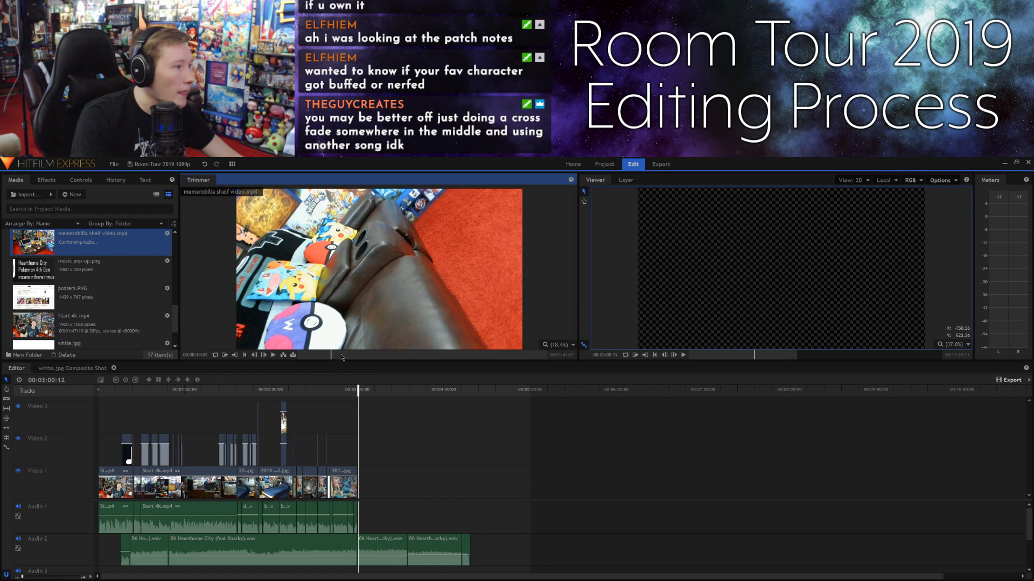
pyautogui.click(341, 356)
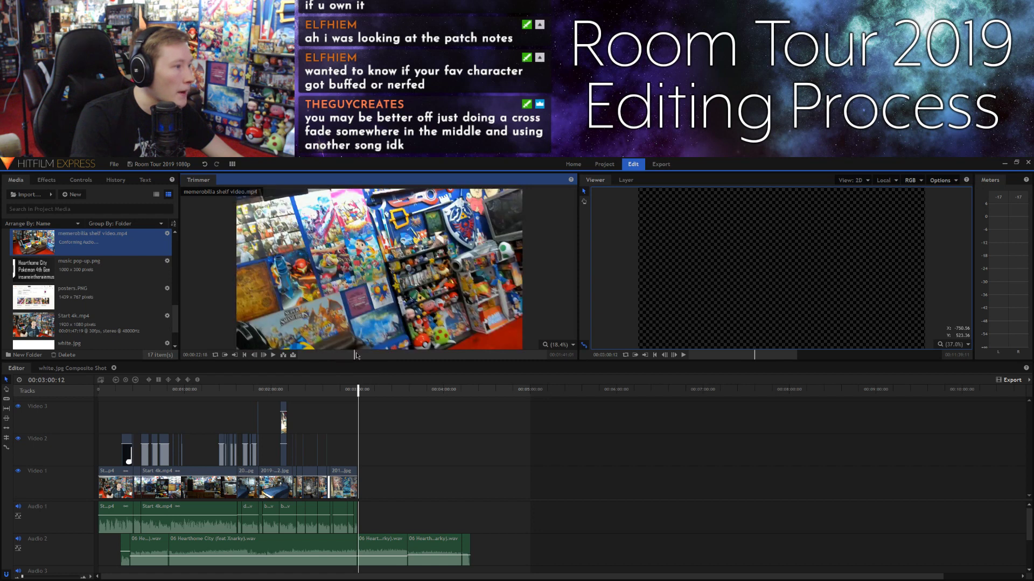
pyautogui.click(363, 355)
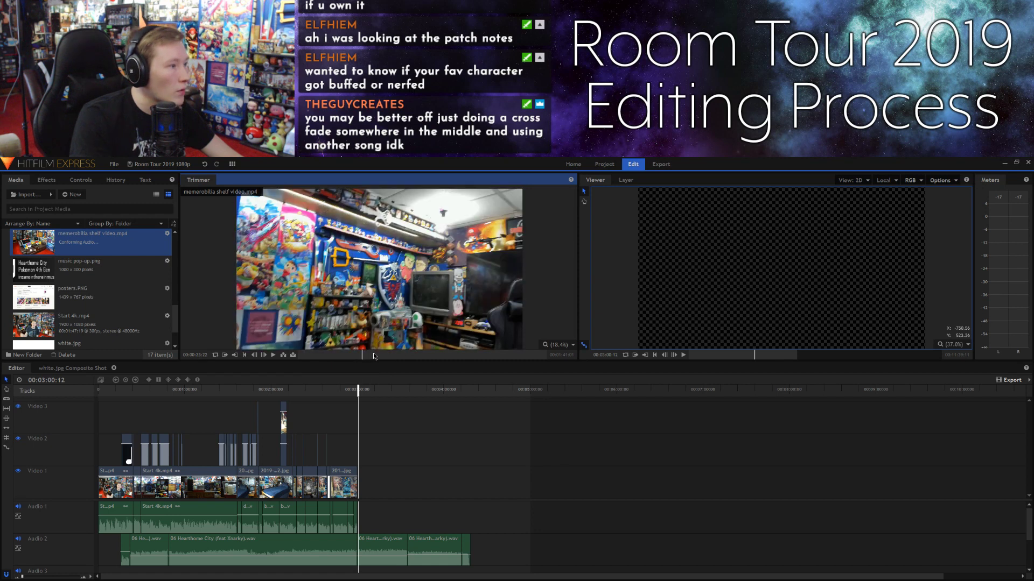
pyautogui.click(373, 355)
pyautogui.click(384, 355)
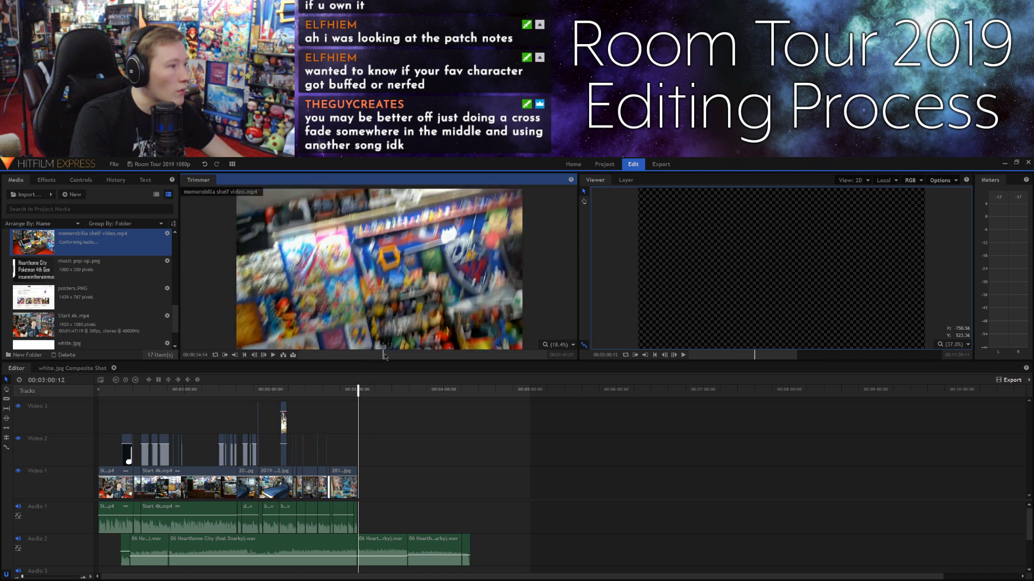
pyautogui.click(401, 355)
pyautogui.click(407, 356)
pyautogui.click(412, 357)
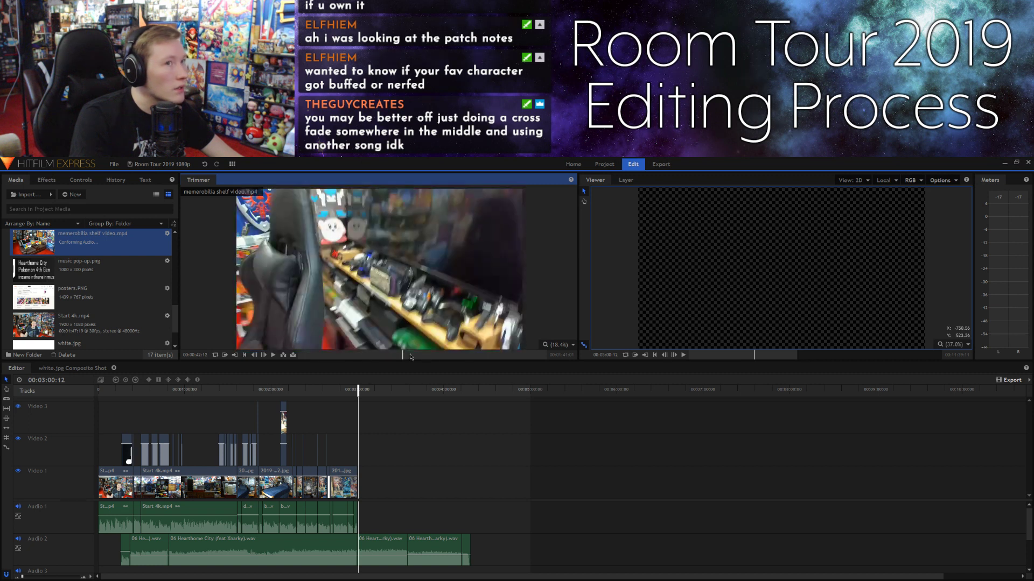
# Step: Find the start of the couch shot in the shelf video and set the Trimmer's in point at 00:00:56:27
pyautogui.click(420, 356)
pyautogui.click(423, 356)
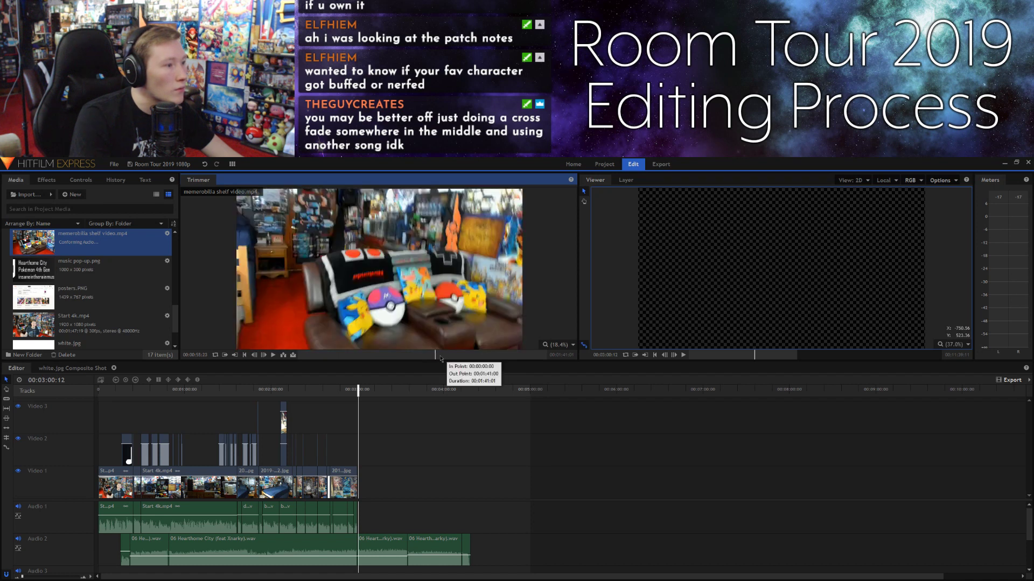
pyautogui.click(431, 356)
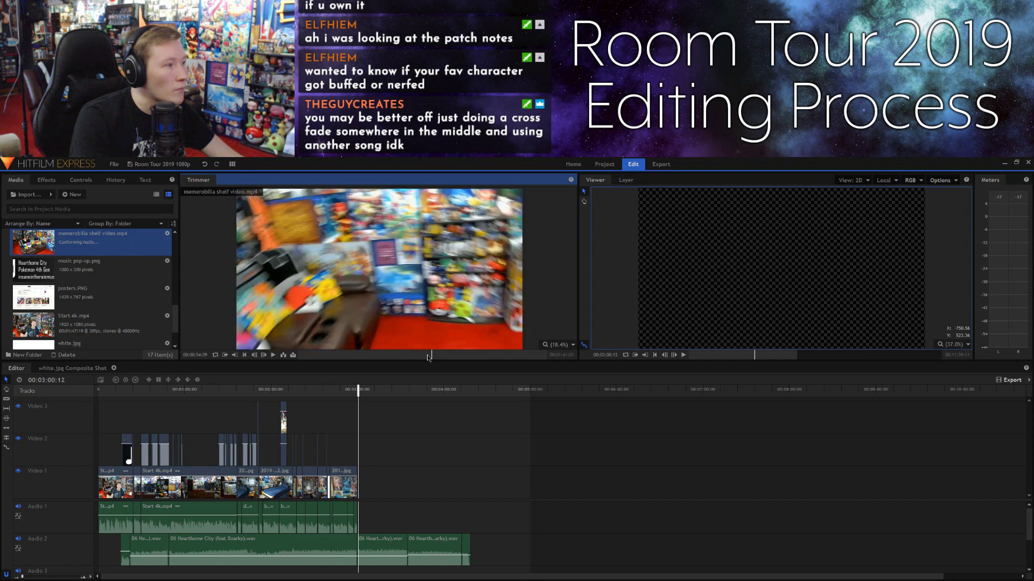
pyautogui.moveTo(429, 309)
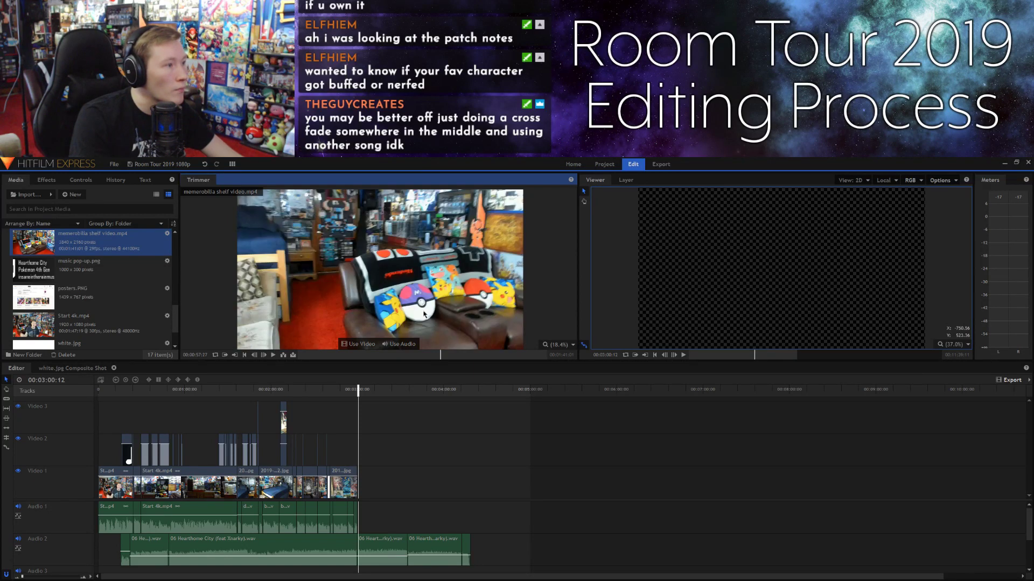
pyautogui.click(434, 356)
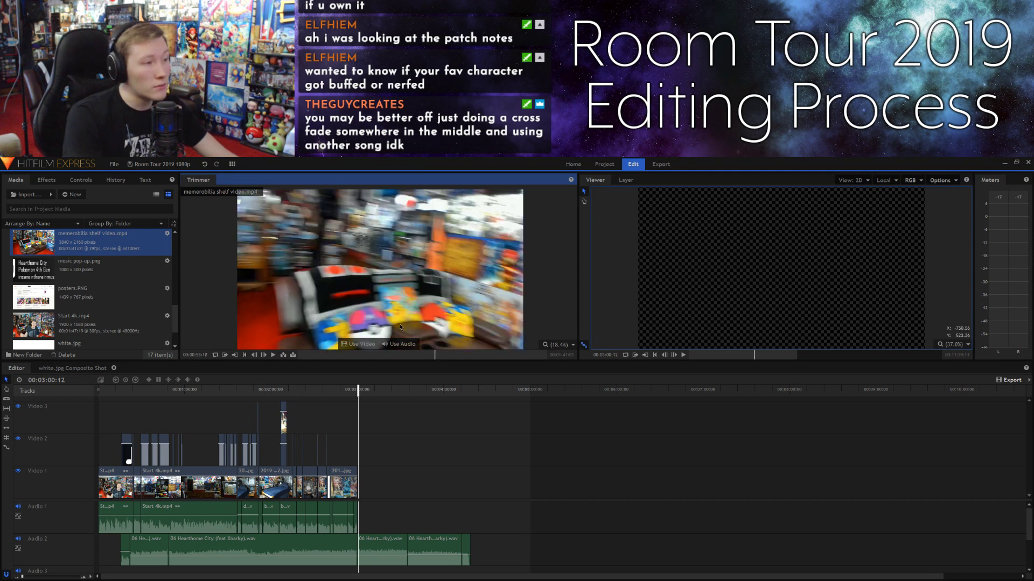
pyautogui.click(362, 340)
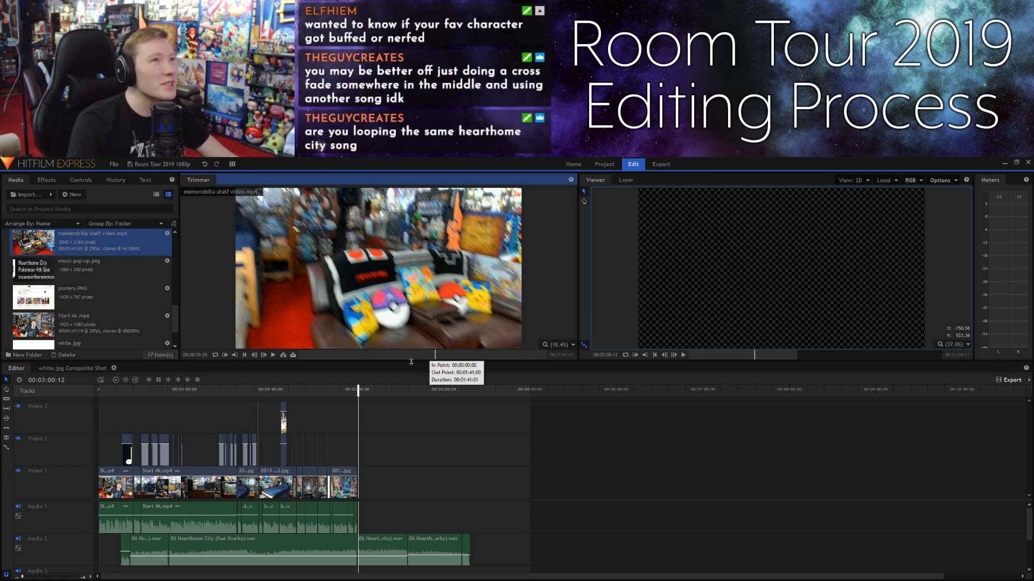
pyautogui.moveTo(392, 306)
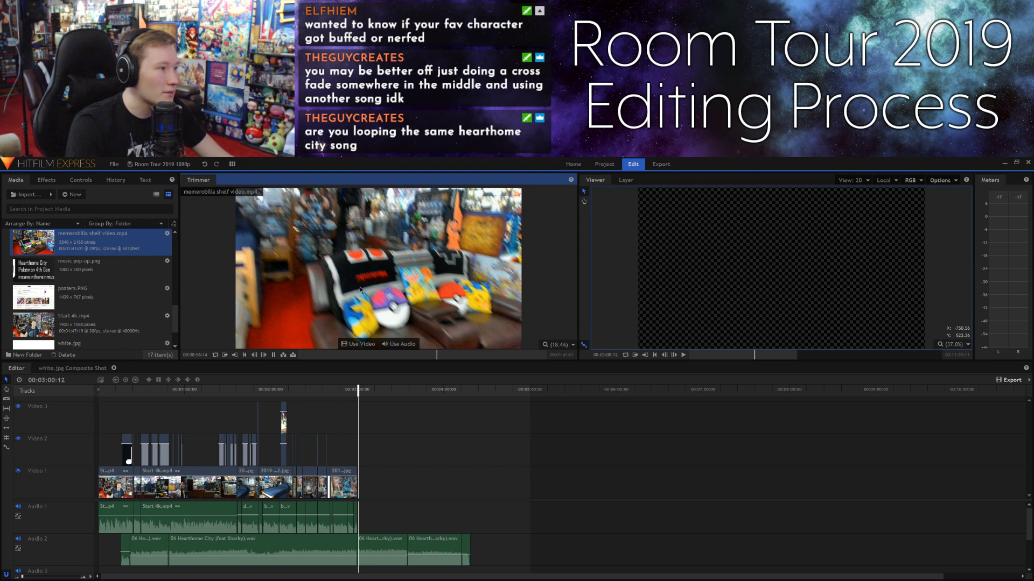
pyautogui.press('space')
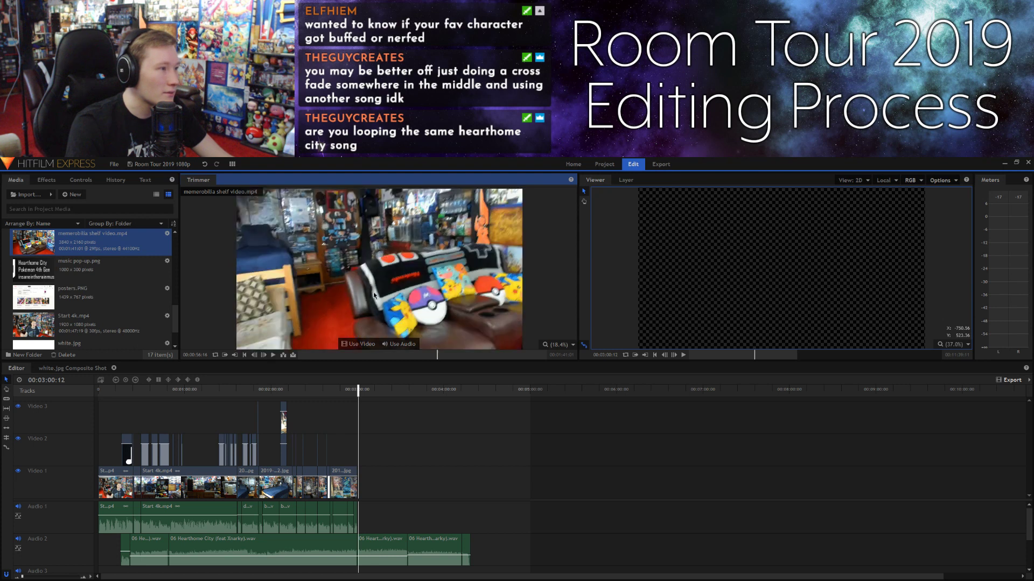
pyautogui.click(263, 355)
pyautogui.click(263, 355)
pyautogui.click(263, 355)
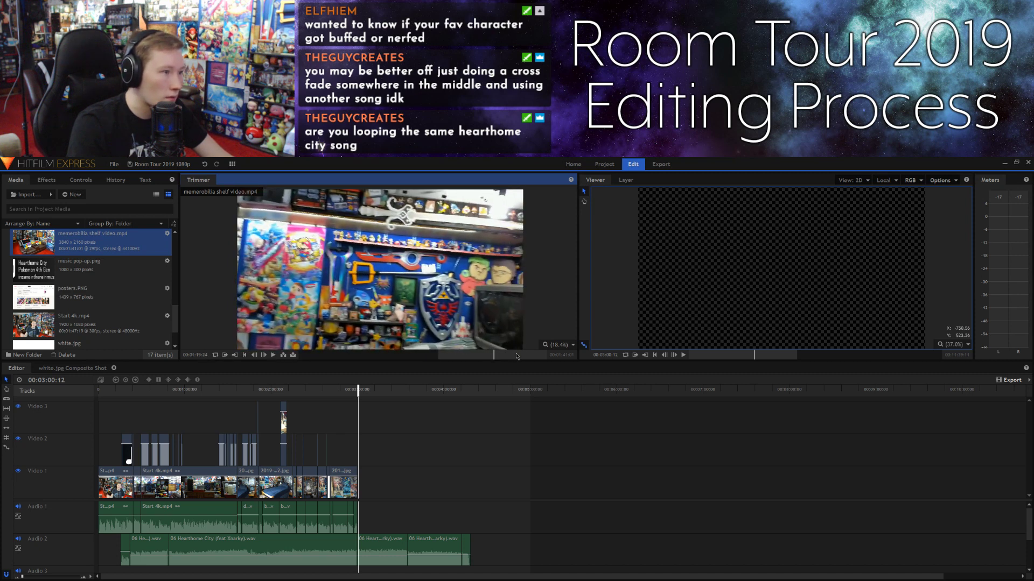
# Step: Review the shelf video's closing shots and set the Trimmer's out point at 00:01:35:01
pyautogui.press('space')
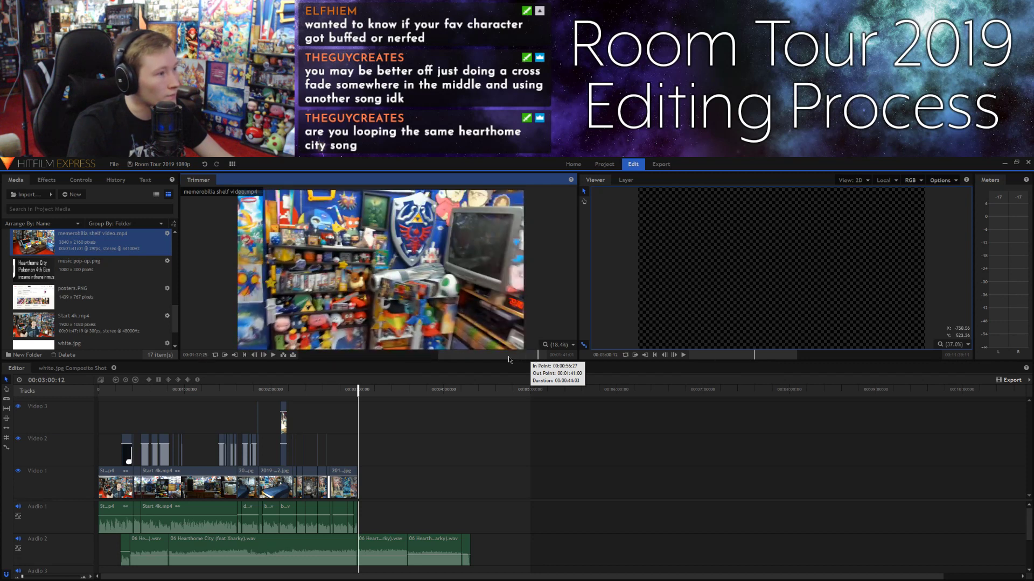
pyautogui.click(526, 356)
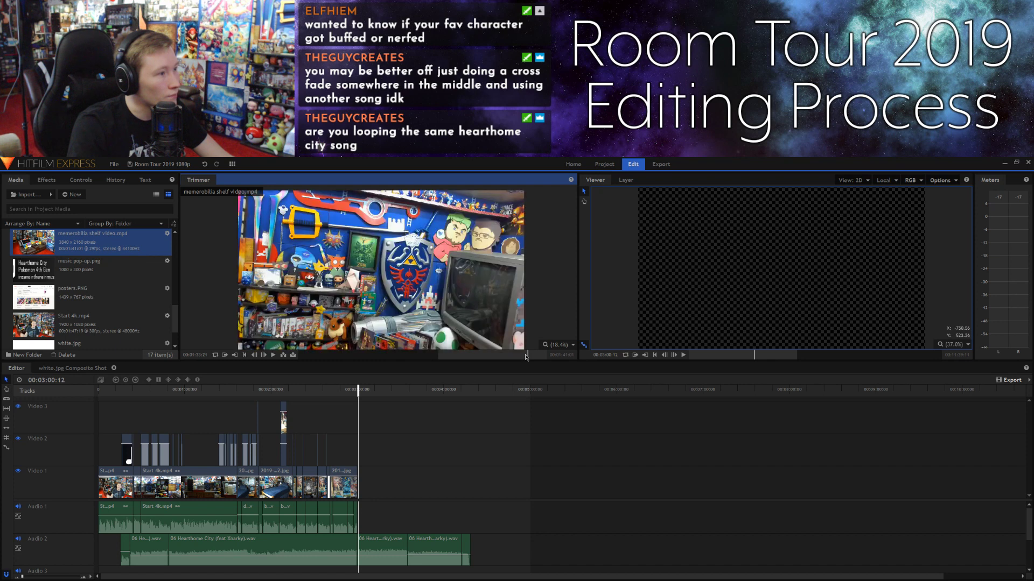
pyautogui.press('space')
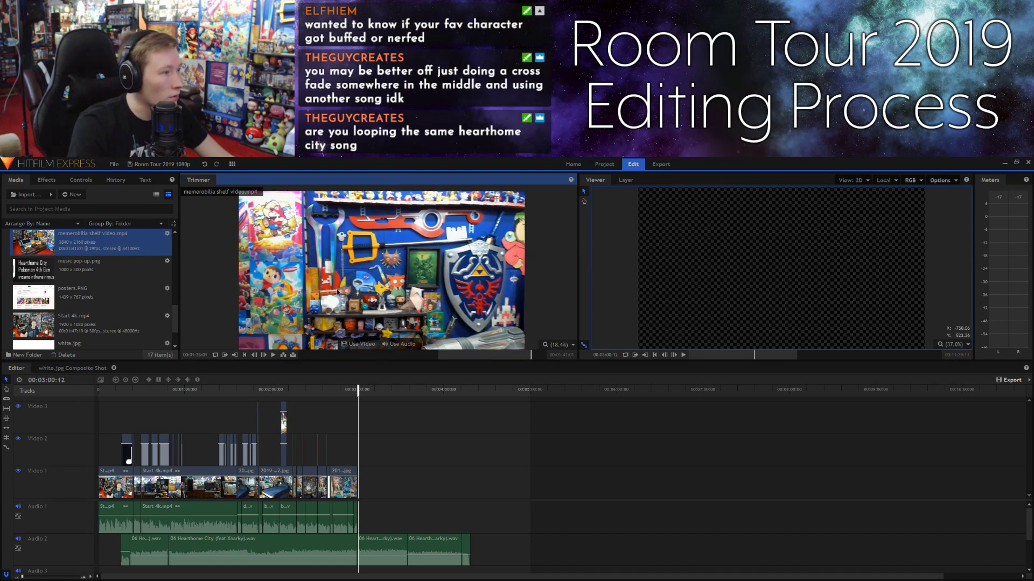
# Step: Place the trimmed shelf clip on the first video track beyond the existing edit, unlink it and delete its audio
pyautogui.moveTo(410, 356); pyautogui.dragTo(504, 484)
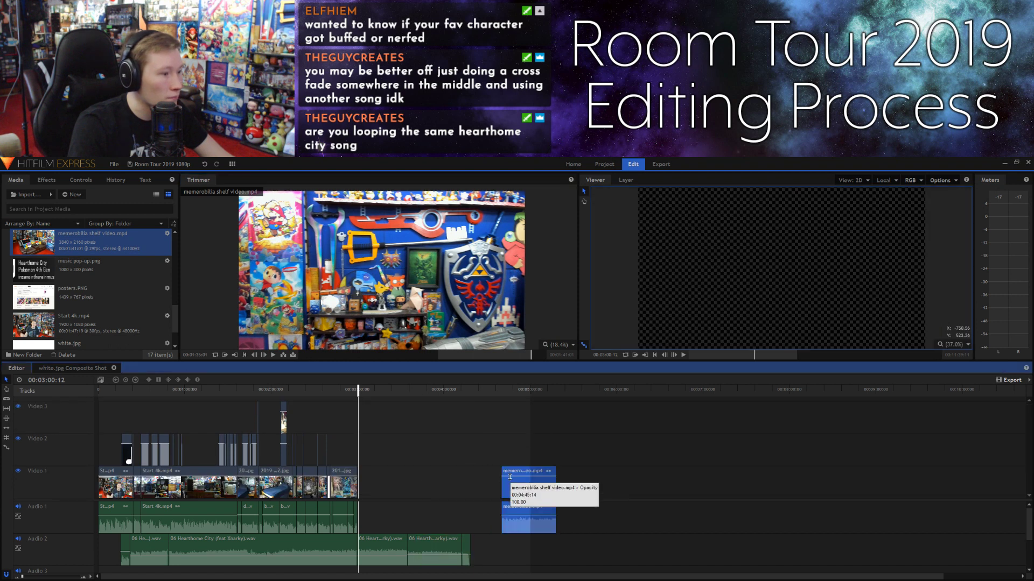
pyautogui.rightClick(513, 473)
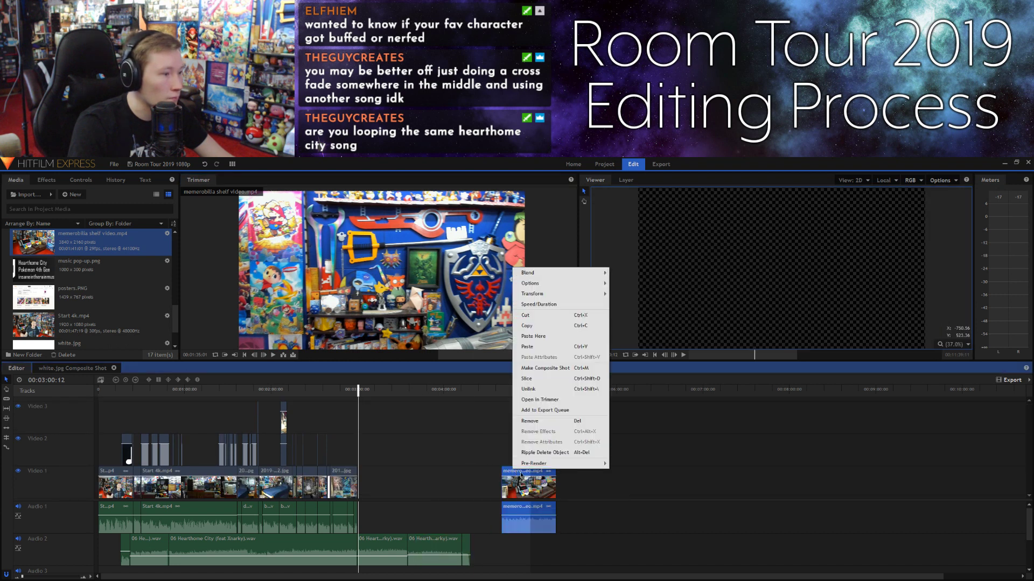
pyautogui.click(547, 400)
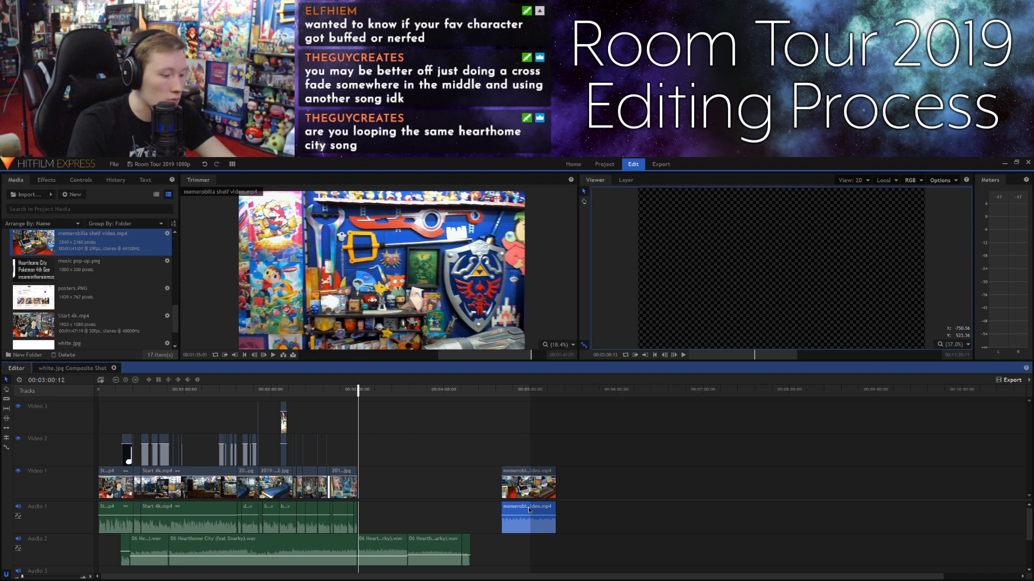
pyautogui.press('Delete')
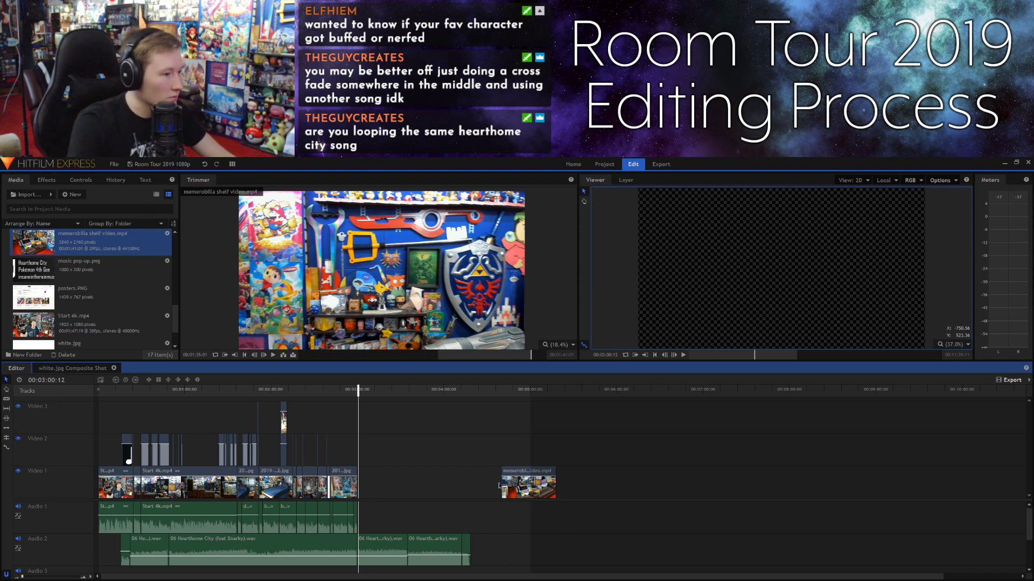
# Step: Move the shelf clip against the last photo at 00:02:59:27 and play across the join from 00:02:58:21
pyautogui.moveTo(522, 495); pyautogui.dragTo(369, 481)
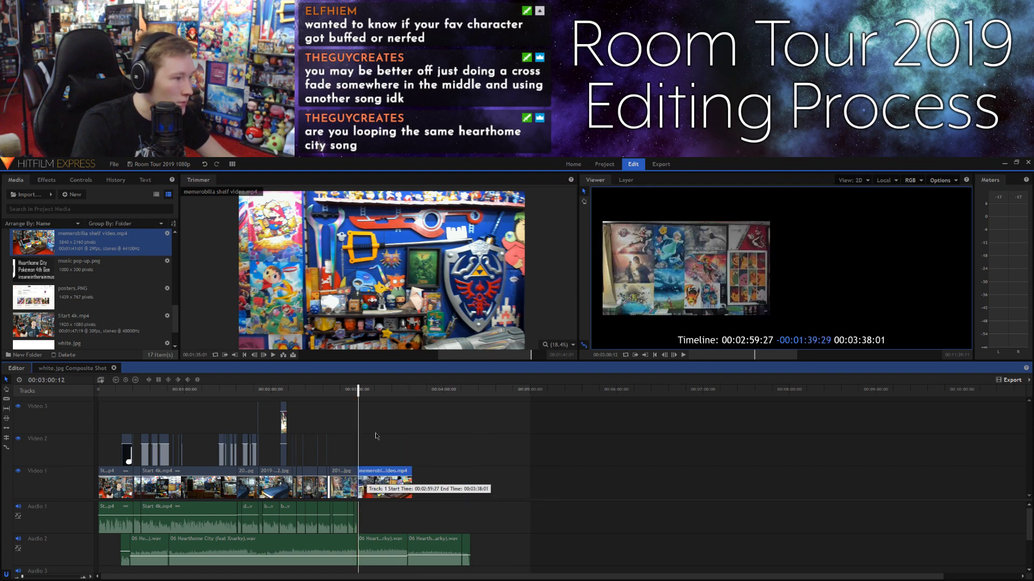
pyautogui.moveTo(358, 392); pyautogui.dragTo(355, 391)
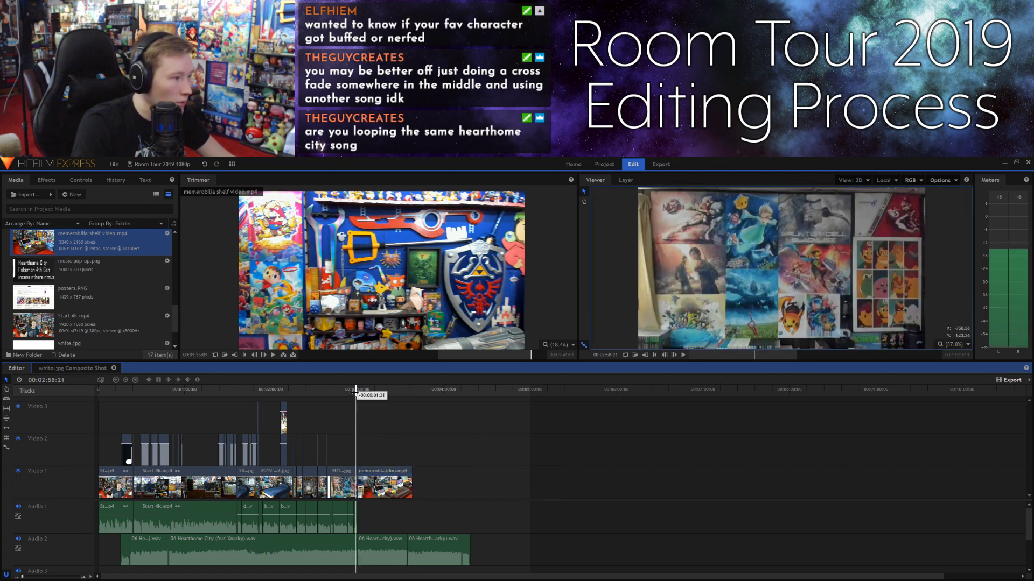
pyautogui.press('space')
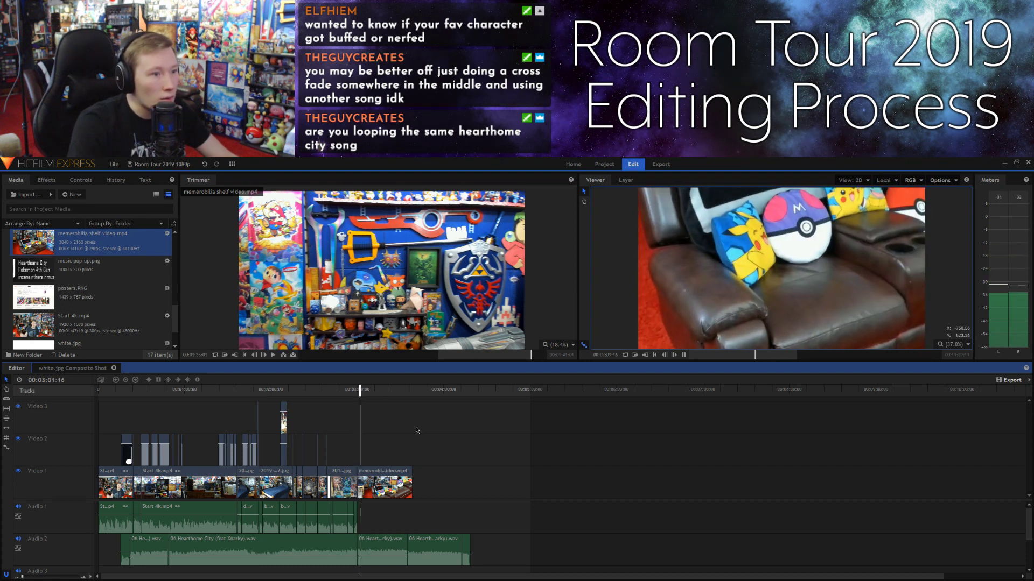
pyautogui.press('space')
# Step: Scale down and reposition the shelf clip in the viewer so its picture just fills the video frame
pyautogui.click(752, 263)
pyautogui.moveTo(753, 264); pyautogui.dragTo(710, 267)
pyautogui.moveTo(666, 205); pyautogui.dragTo(645, 193)
pyautogui.moveTo(686, 220); pyautogui.dragTo(687, 221)
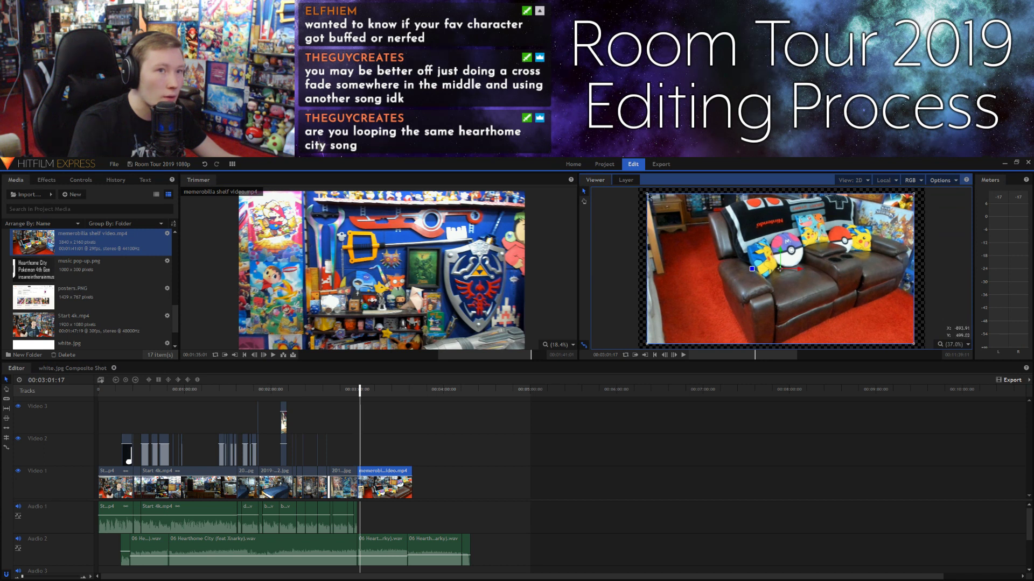
pyautogui.moveTo(647, 196); pyautogui.dragTo(638, 192)
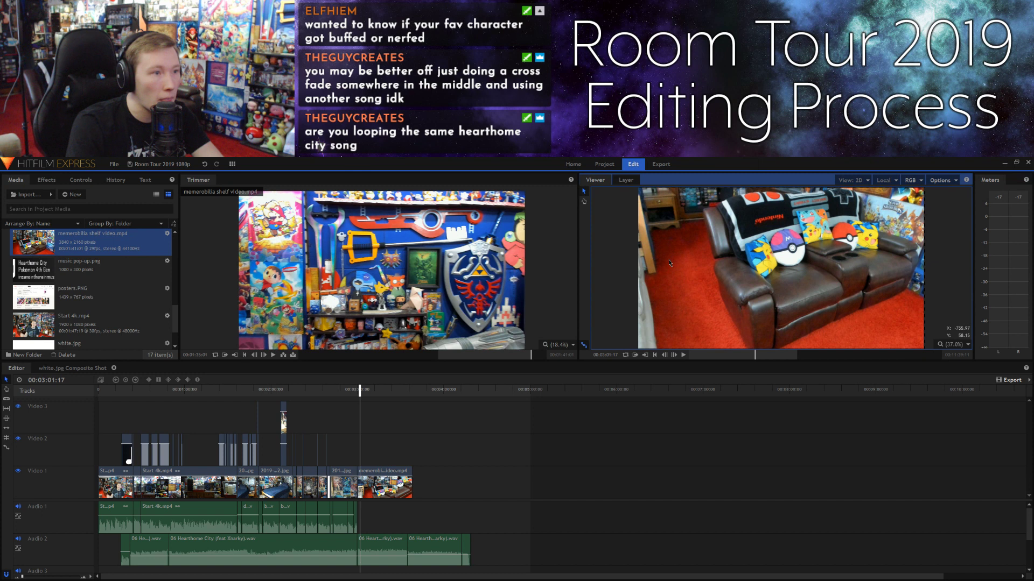
# Step: Fine-tune the shelf clip's corner in the viewer so its picture fits the frame edge, and deselect the clip
pyautogui.moveTo(638, 347); pyautogui.dragTo(637, 347)
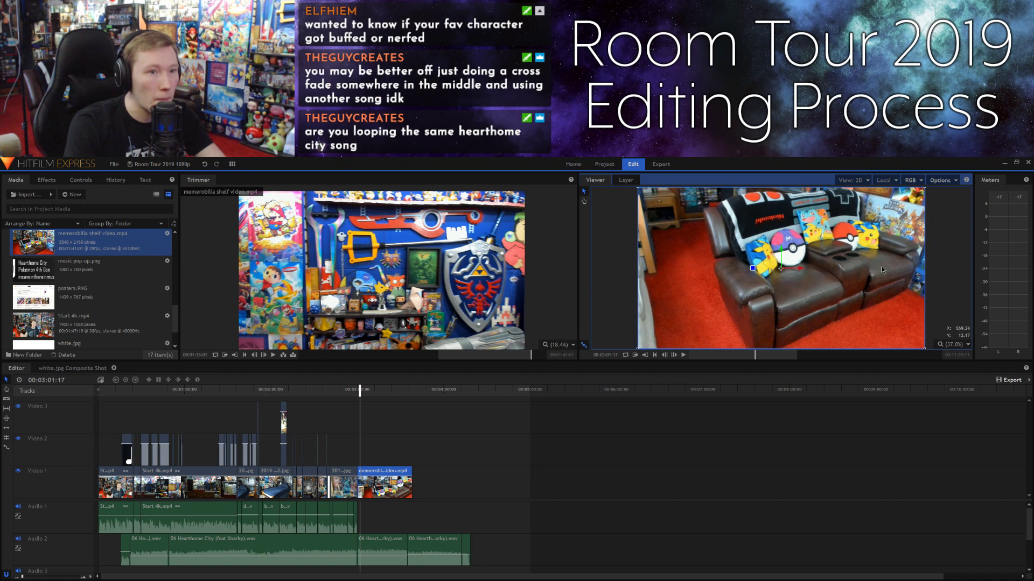
pyautogui.click(946, 260)
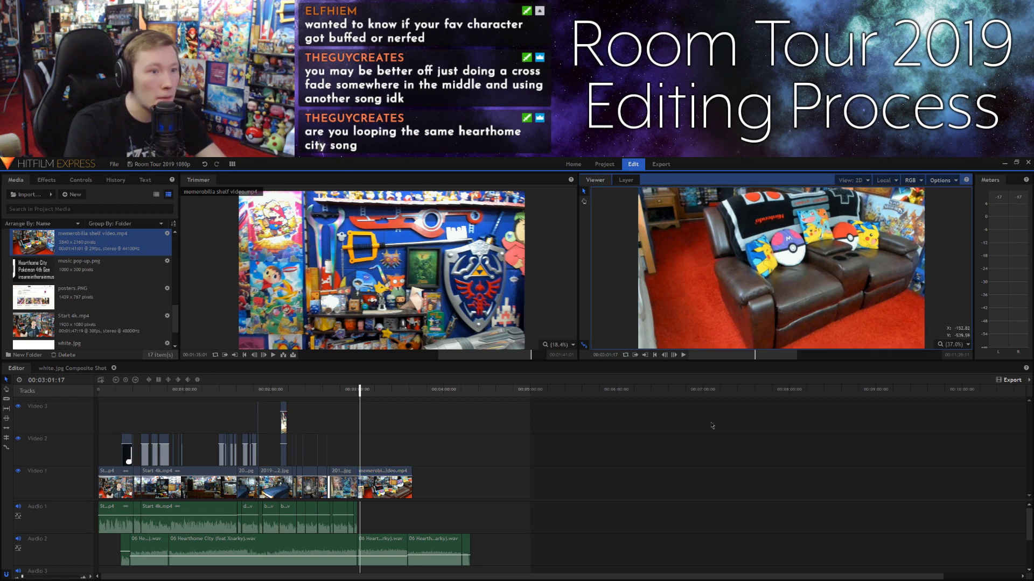
pyautogui.click(695, 444)
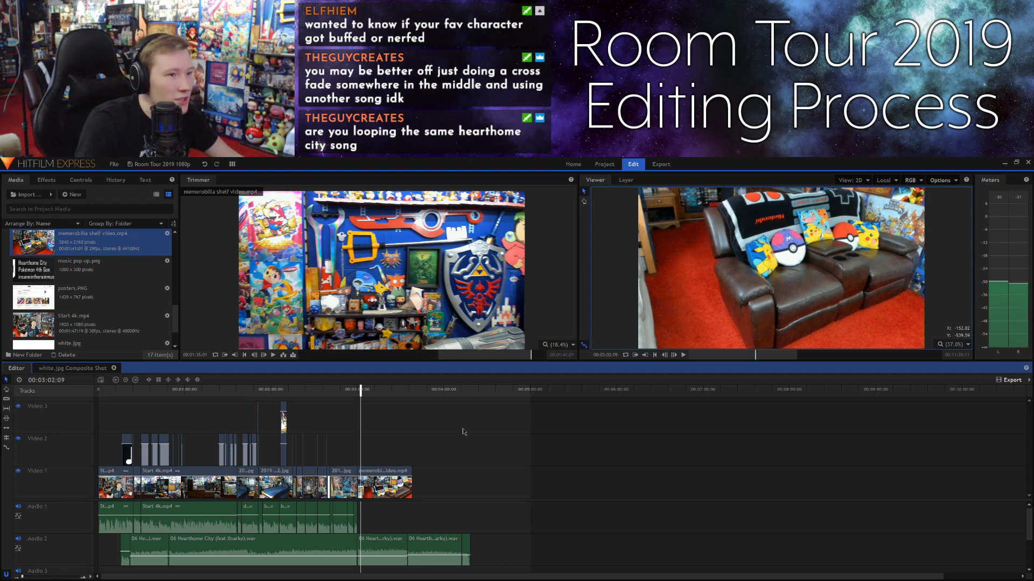
# Step: Split the shelf clip at 00:03:09:18, delete its opening part and move the remainder against the last photo
pyautogui.press('space')
pyautogui.moveTo(360, 390); pyautogui.dragTo(356, 391)
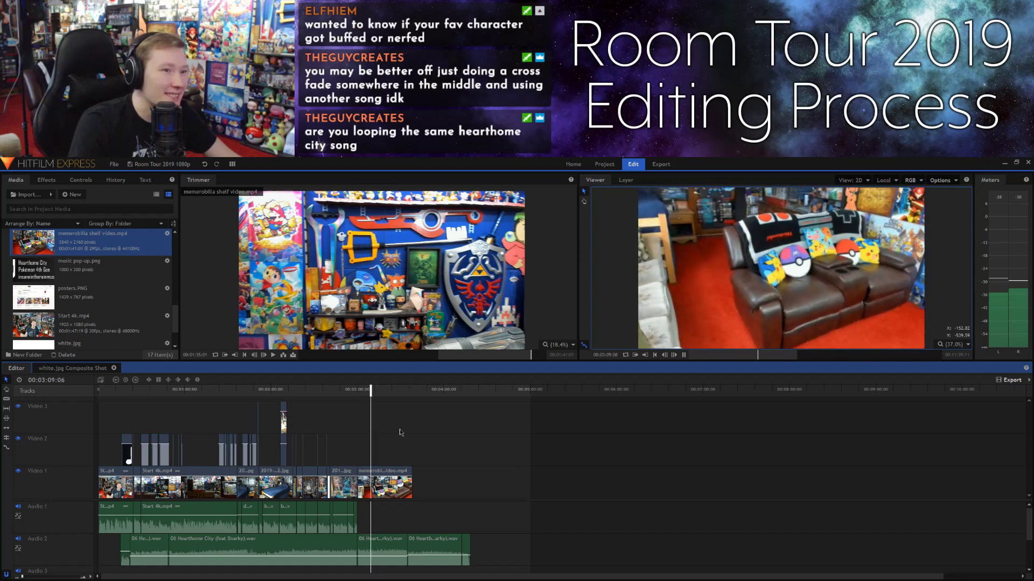
pyautogui.press('space')
pyautogui.click(378, 471)
pyautogui.hotkey('ctrl', 'shift', 'd')
pyautogui.moveTo(394, 474); pyautogui.dragTo(380, 474)
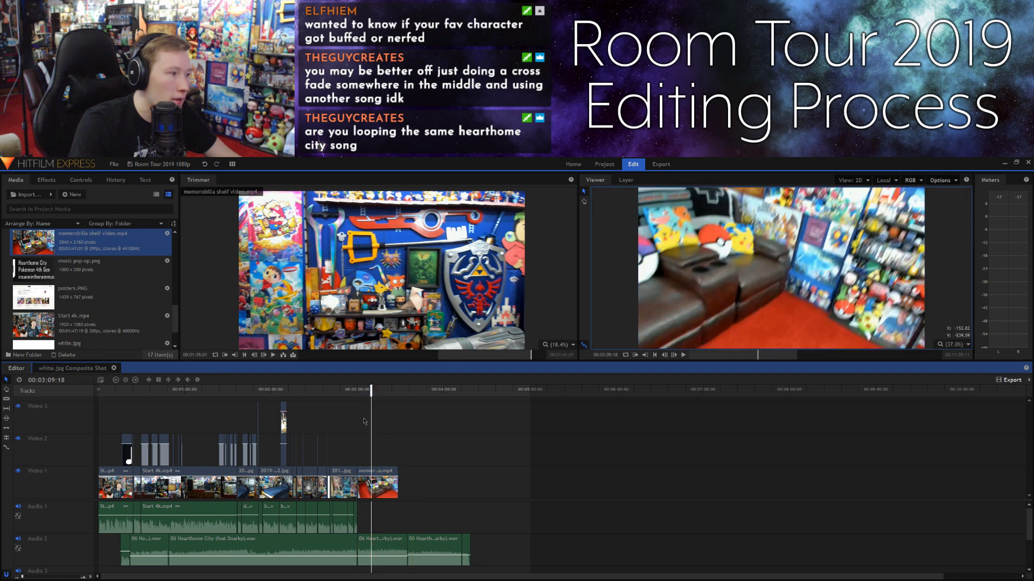
# Step: Play the shortened shelf clip from 00:02:58:25 through its end, and scrub back over it up to 00:03:13:29
pyautogui.click(356, 391)
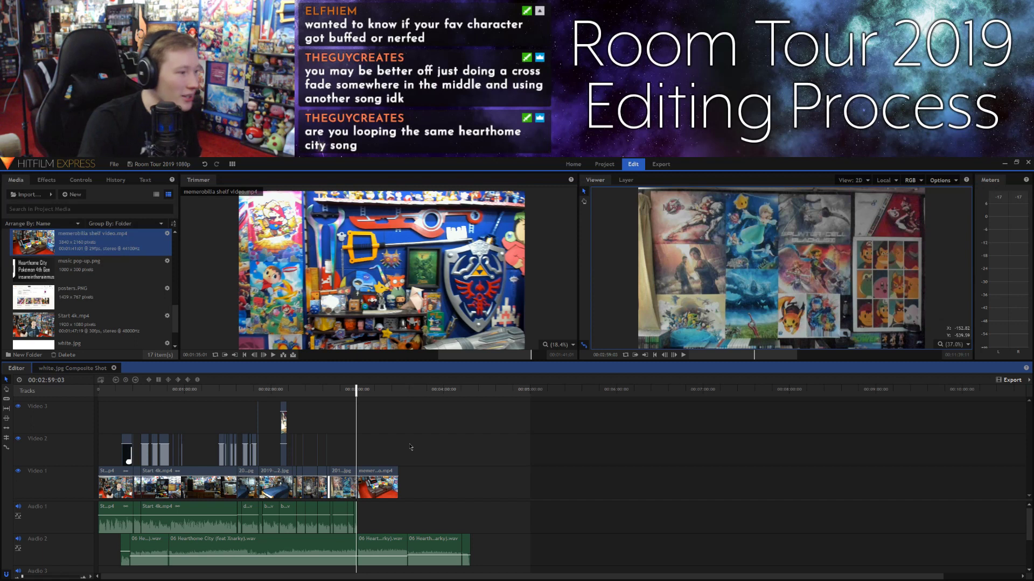
pyautogui.moveTo(356, 390); pyautogui.dragTo(356, 392)
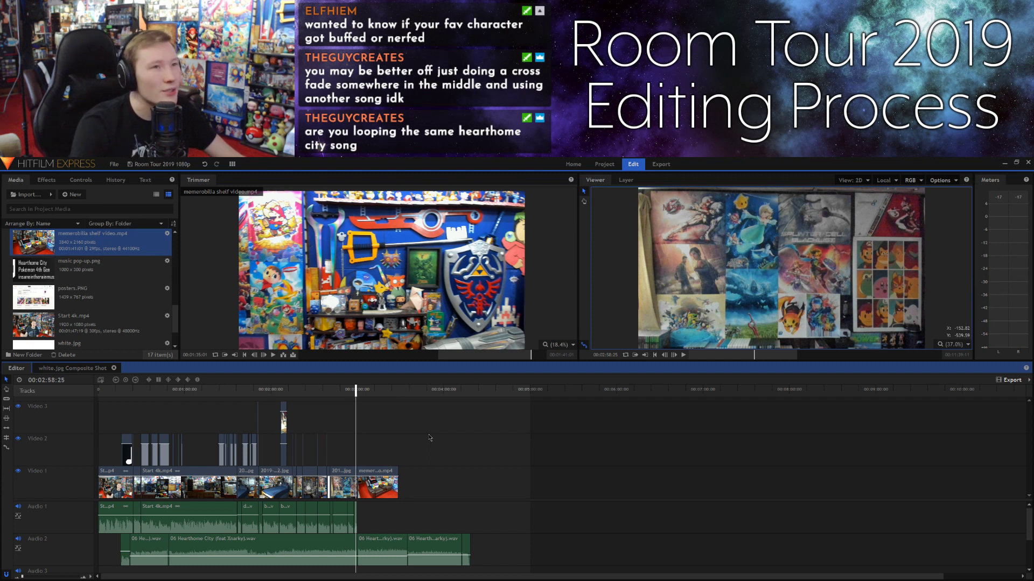
pyautogui.press('space')
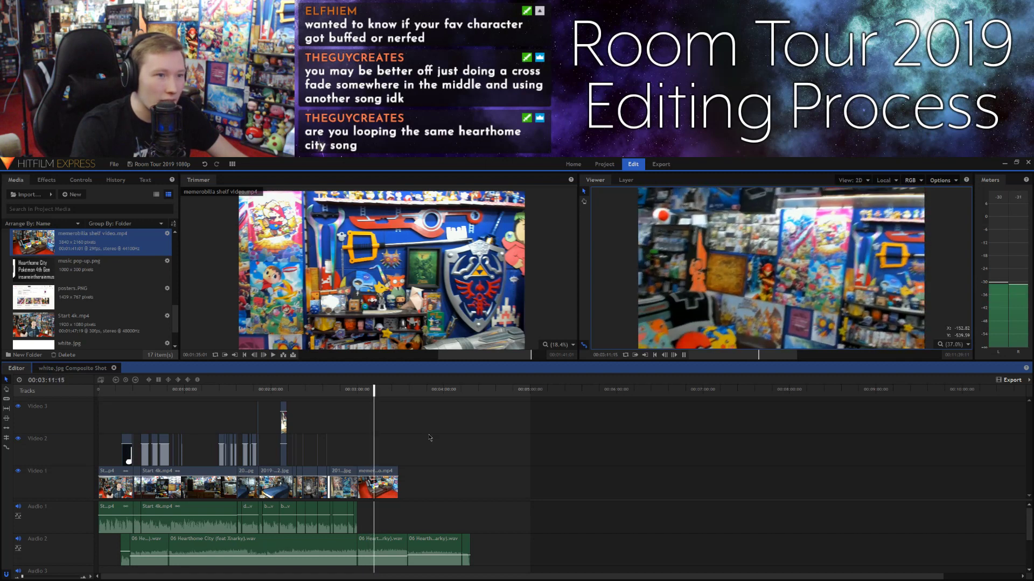
pyautogui.press('space')
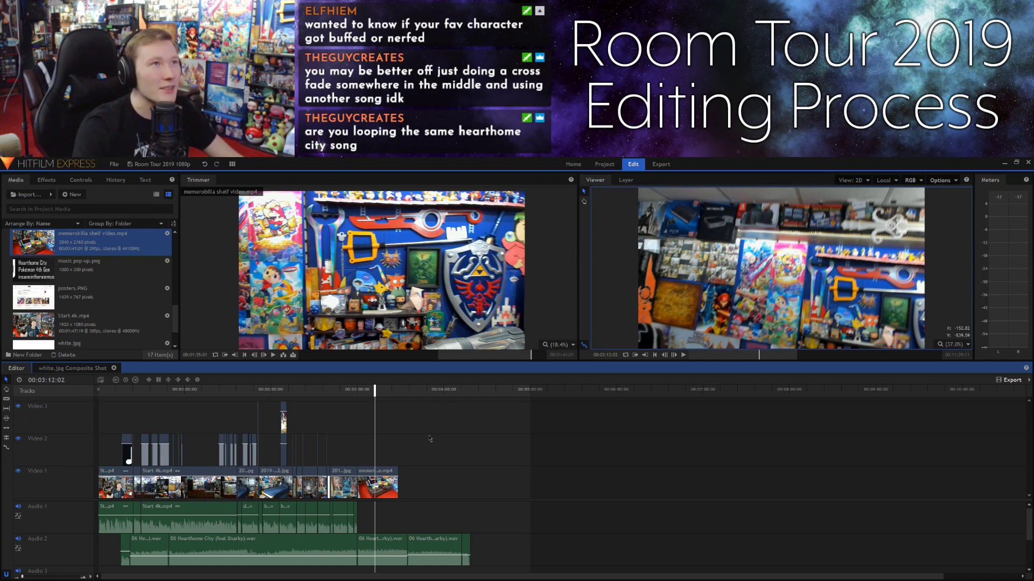
pyautogui.press('space')
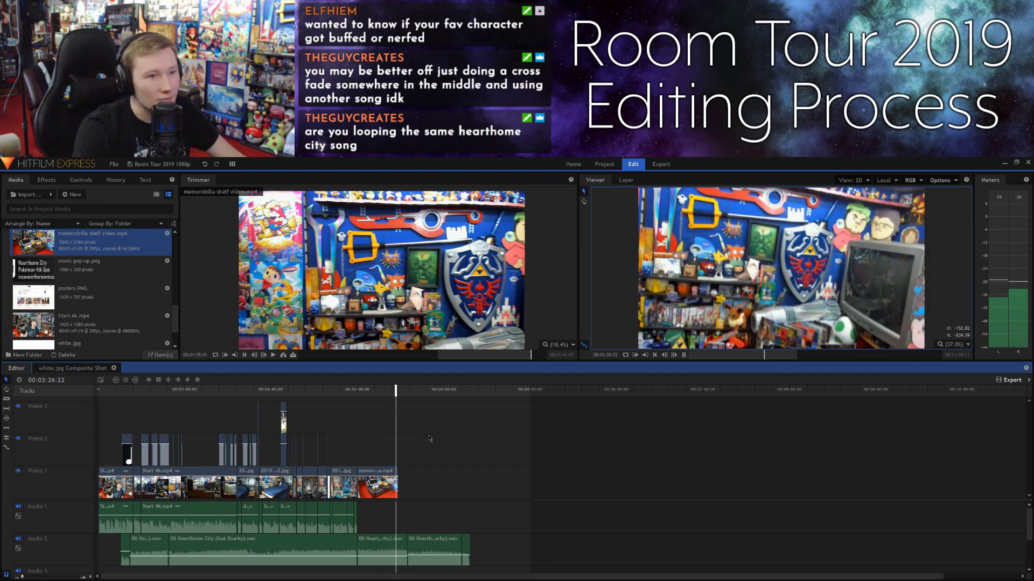
pyautogui.press('space')
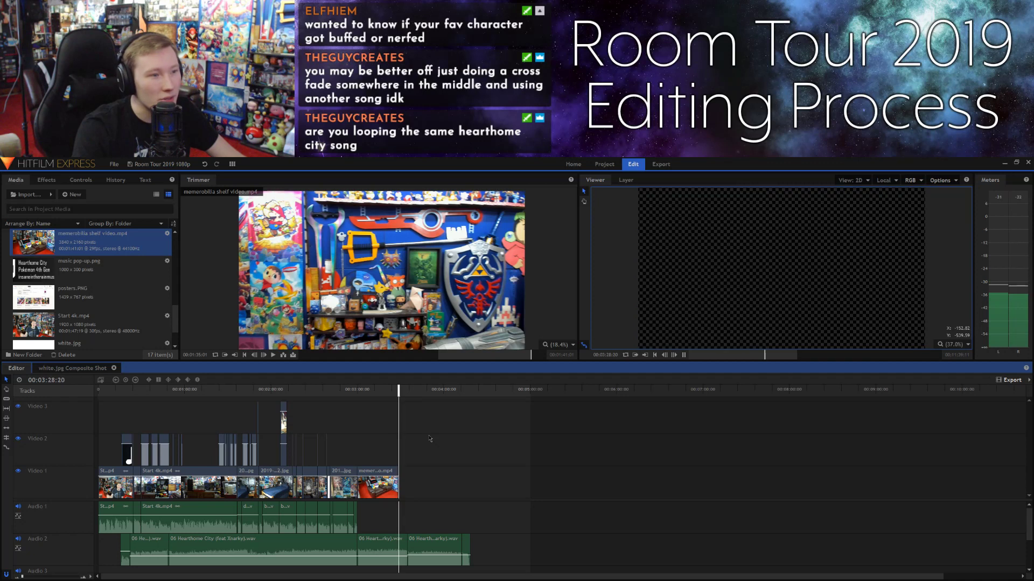
pyautogui.click(358, 392)
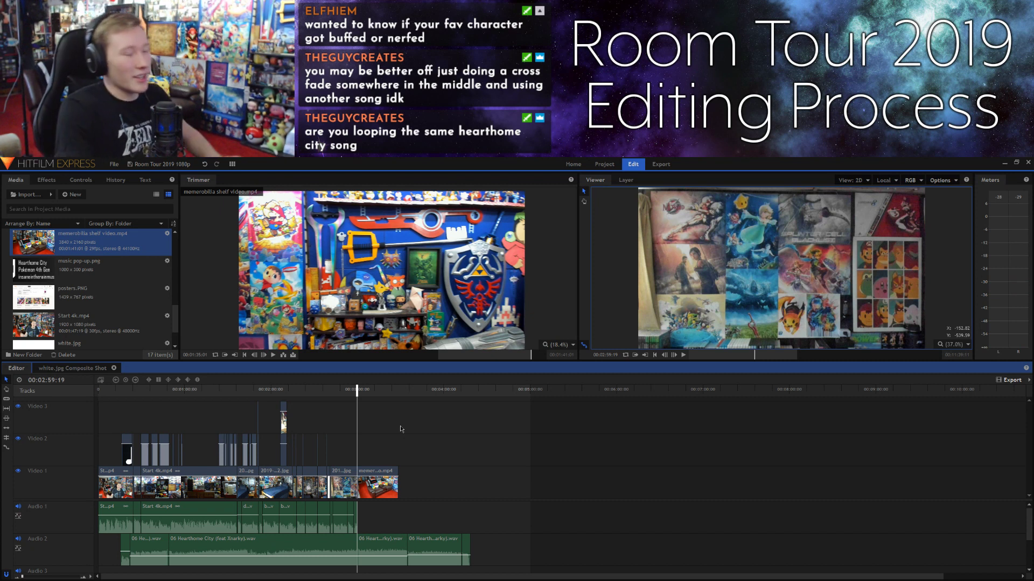
pyautogui.click(356, 392)
pyautogui.moveTo(356, 391); pyautogui.dragTo(391, 392)
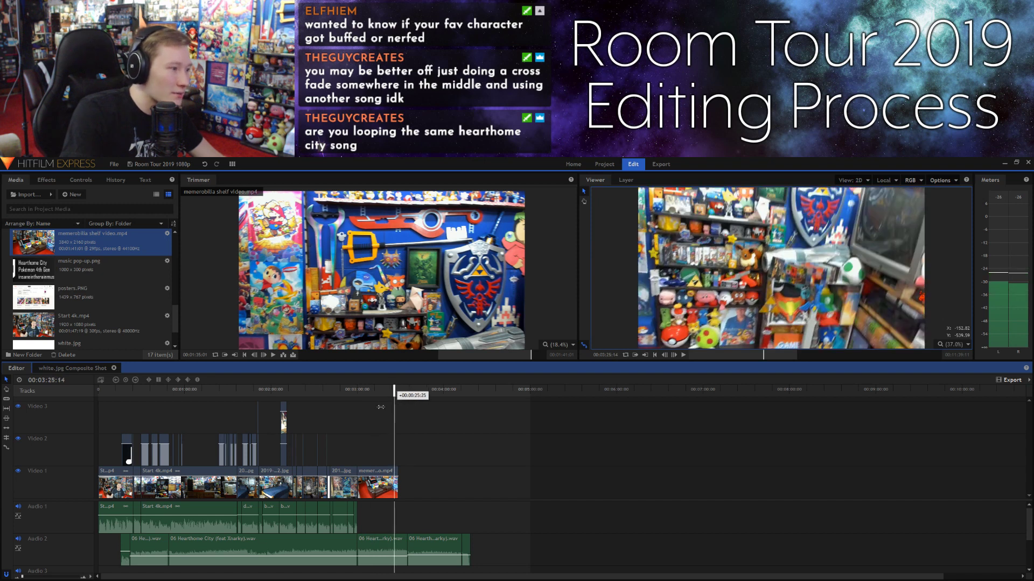
pyautogui.click(358, 393)
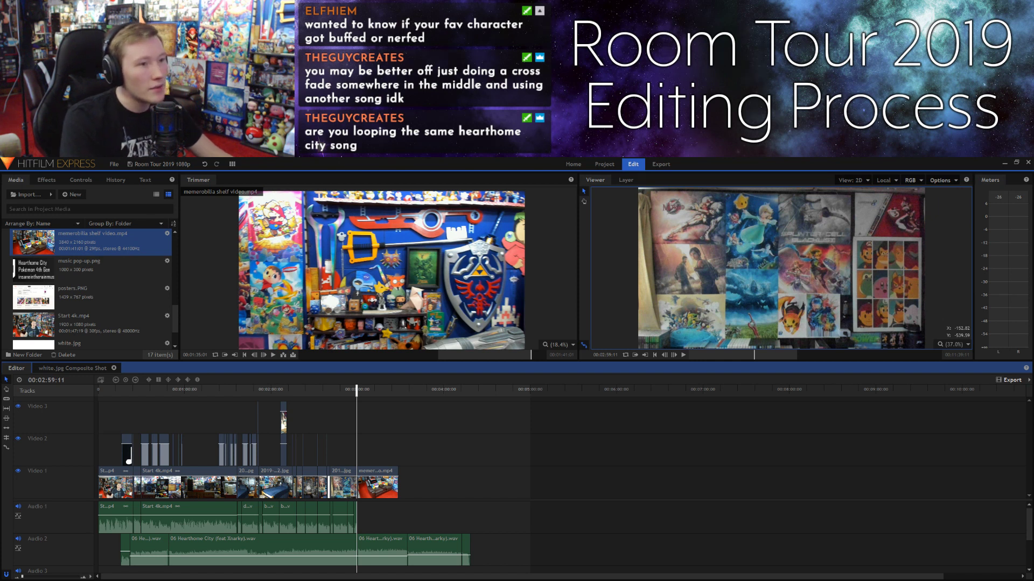
pyautogui.moveTo(356, 391); pyautogui.dragTo(405, 410)
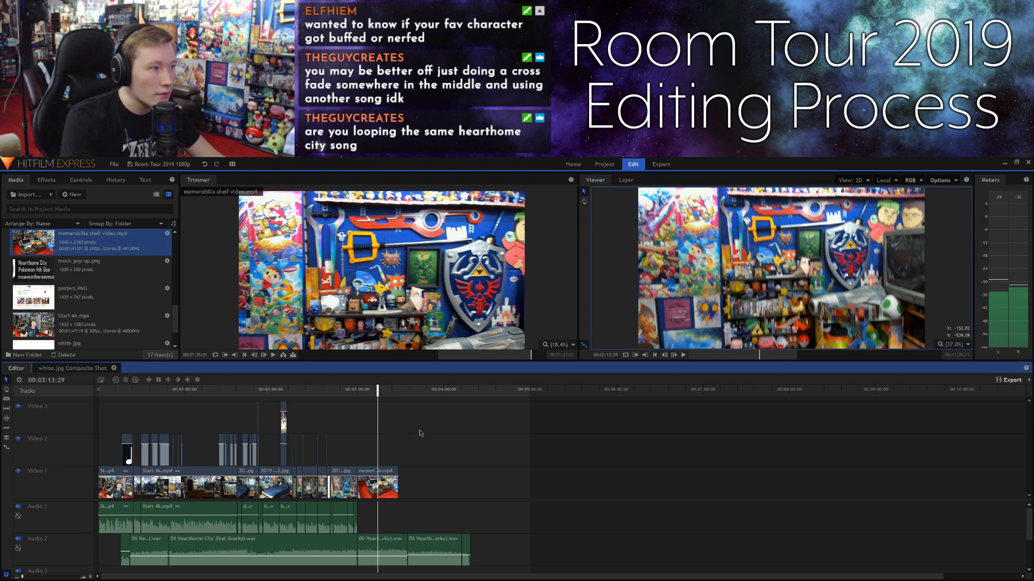
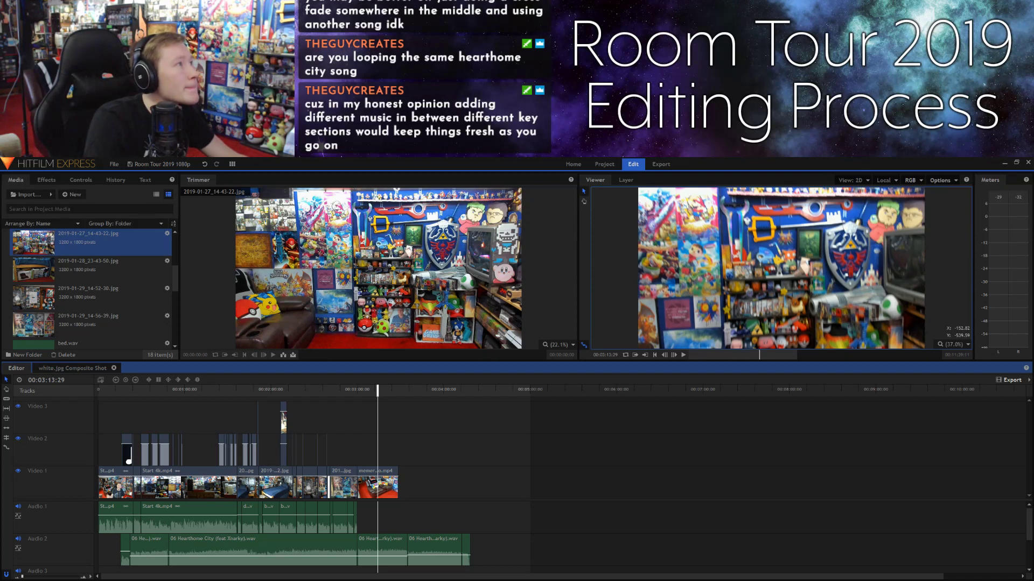
# Step: Import overview.wav, audition its middle section in the Trimmer and set the in point at 00:00:26:00
pyautogui.moveTo(76, 346); pyautogui.dragTo(92, 307)
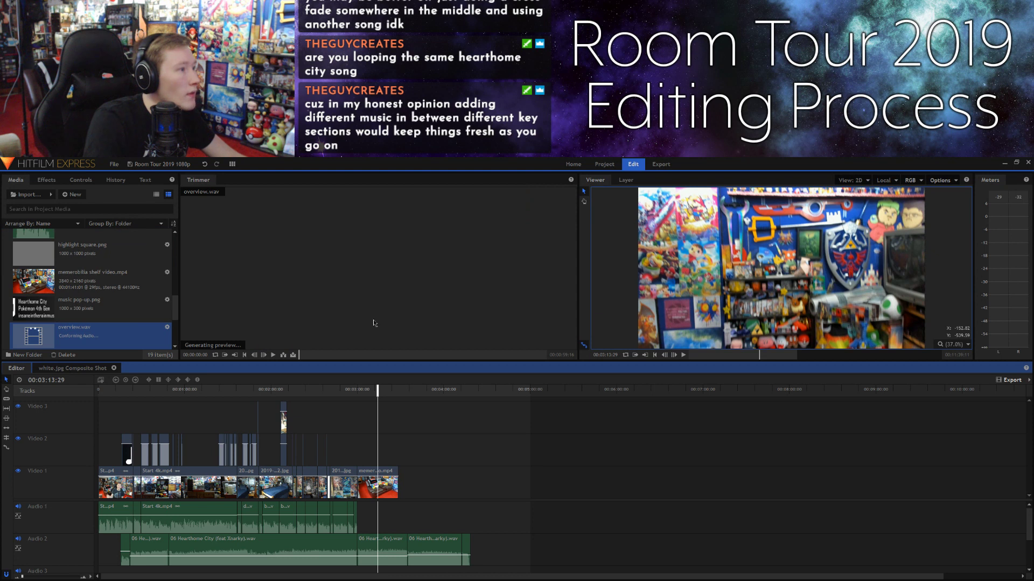
pyautogui.moveTo(300, 354); pyautogui.dragTo(367, 354)
pyautogui.click(386, 357)
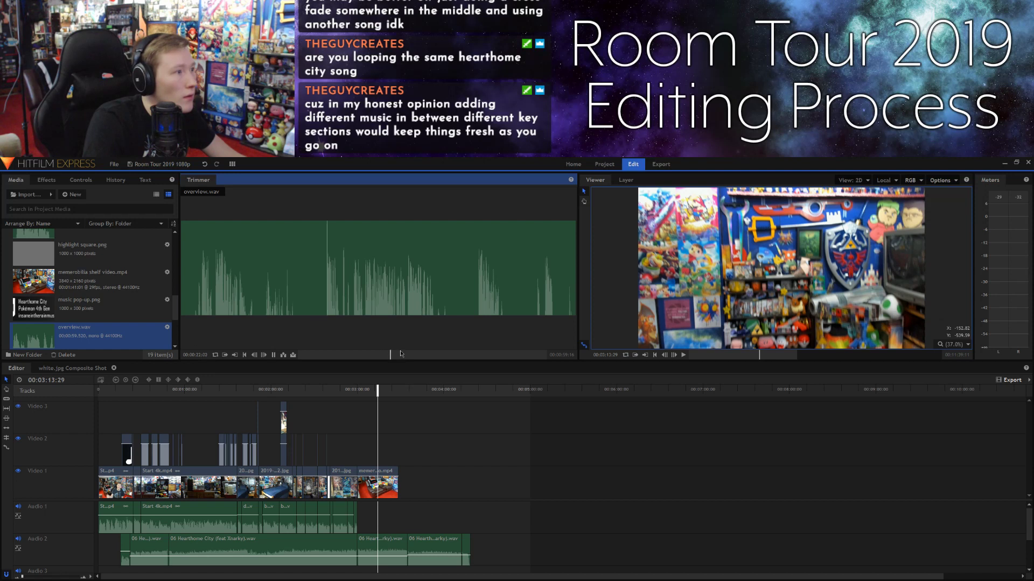
pyautogui.press('space')
pyautogui.click(388, 356)
pyautogui.moveTo(409, 356); pyautogui.dragTo(406, 356)
pyautogui.press('space')
pyautogui.press('space')
pyautogui.click(406, 357)
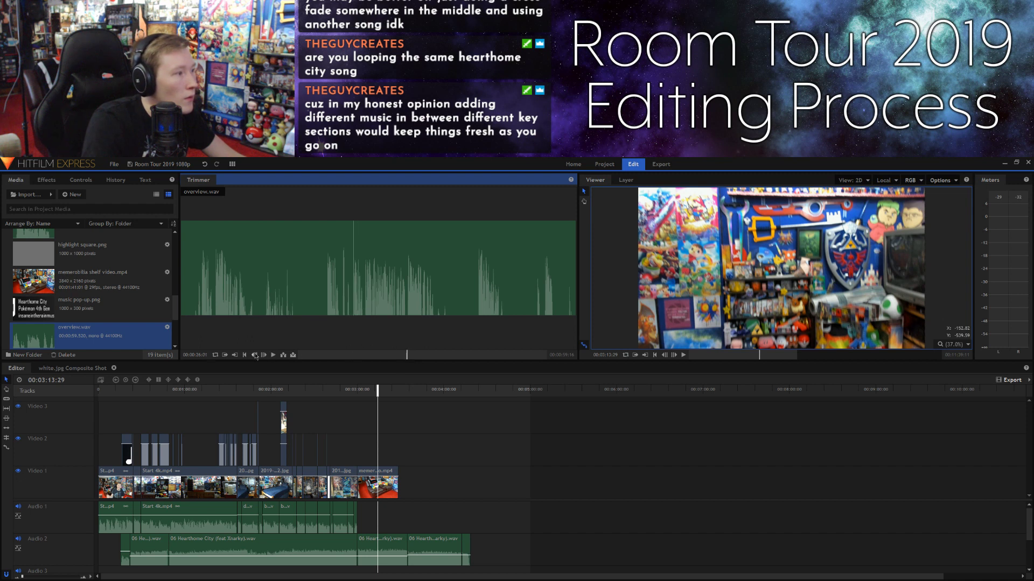
pyautogui.click(225, 356)
# Step: Set overview.wav's out point at 00:00:33:28 and place the excerpt on Audio 1 directly after the last clip
pyautogui.press('space')
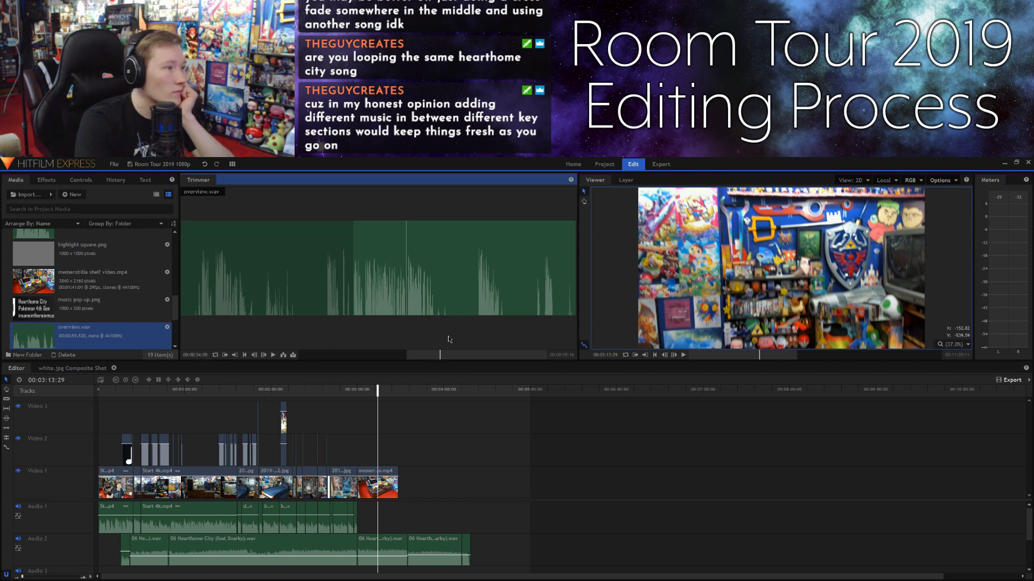
pyautogui.press('space')
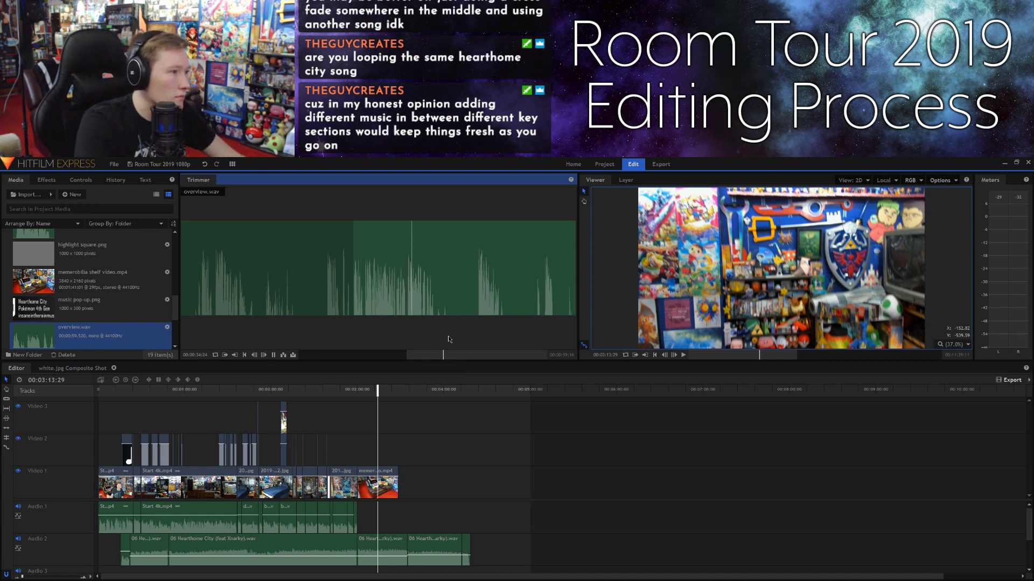
pyautogui.click(438, 355)
pyautogui.press('space')
pyautogui.moveTo(441, 357); pyautogui.dragTo(439, 358)
pyautogui.press('space')
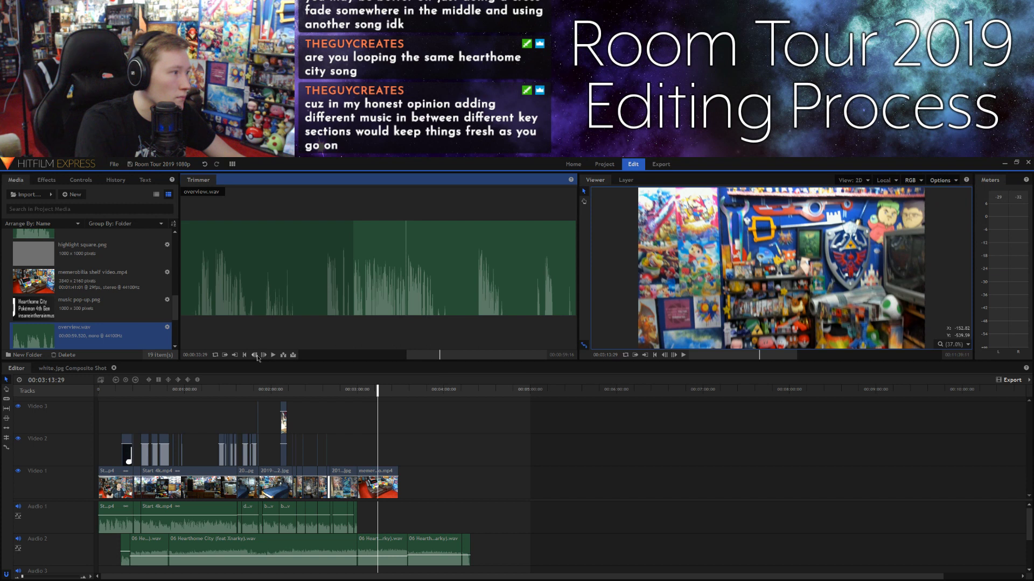
pyautogui.click(234, 355)
pyautogui.moveTo(371, 269); pyautogui.dragTo(361, 517)
# Step: Audition the rest of overview.wav and set a new in point at 00:00:54:21
pyautogui.click(443, 333)
pyautogui.press('space')
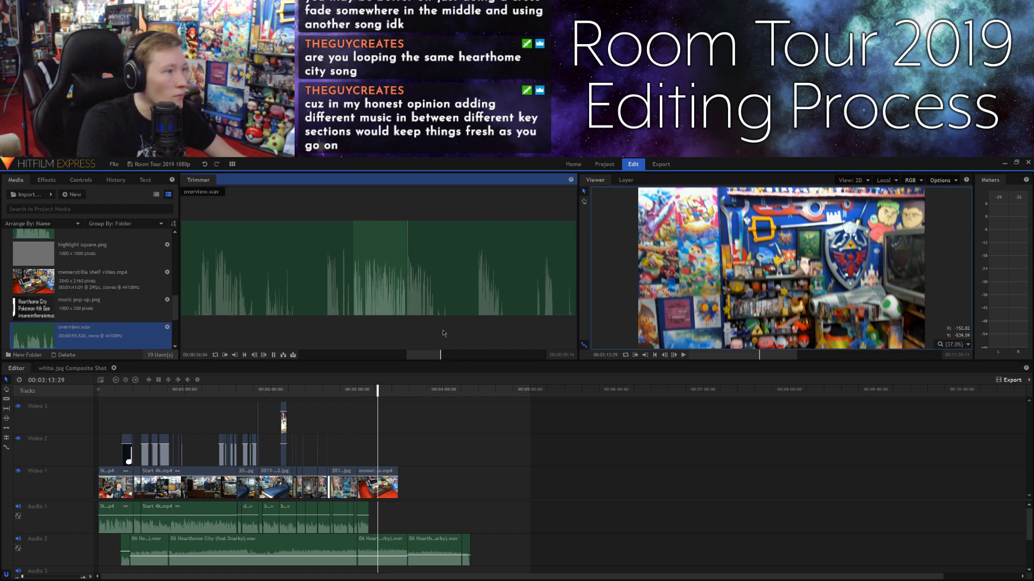
pyautogui.moveTo(474, 355); pyautogui.dragTo(483, 356)
pyautogui.press('space')
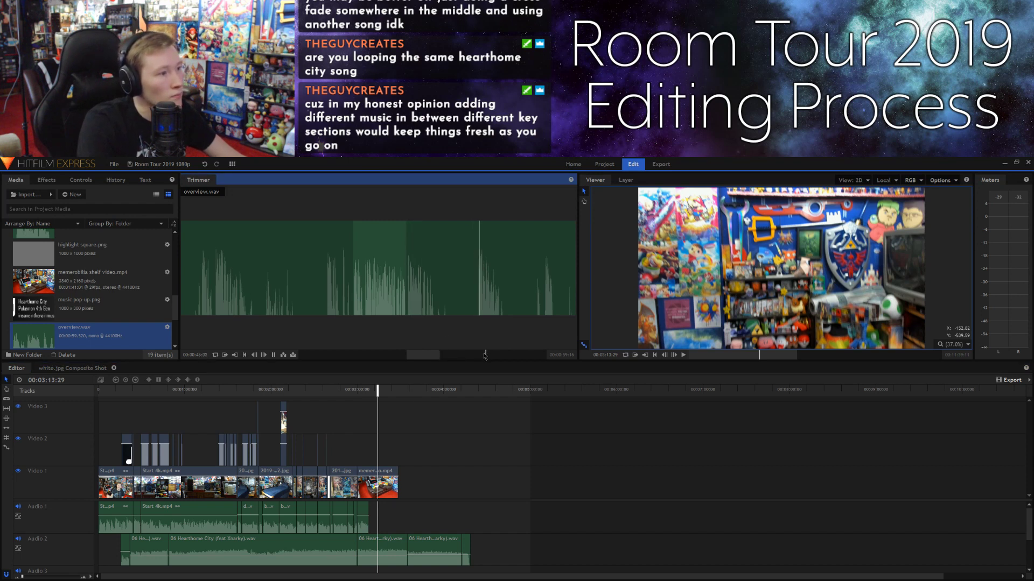
pyautogui.click(533, 356)
pyautogui.moveTo(533, 357); pyautogui.dragTo(521, 355)
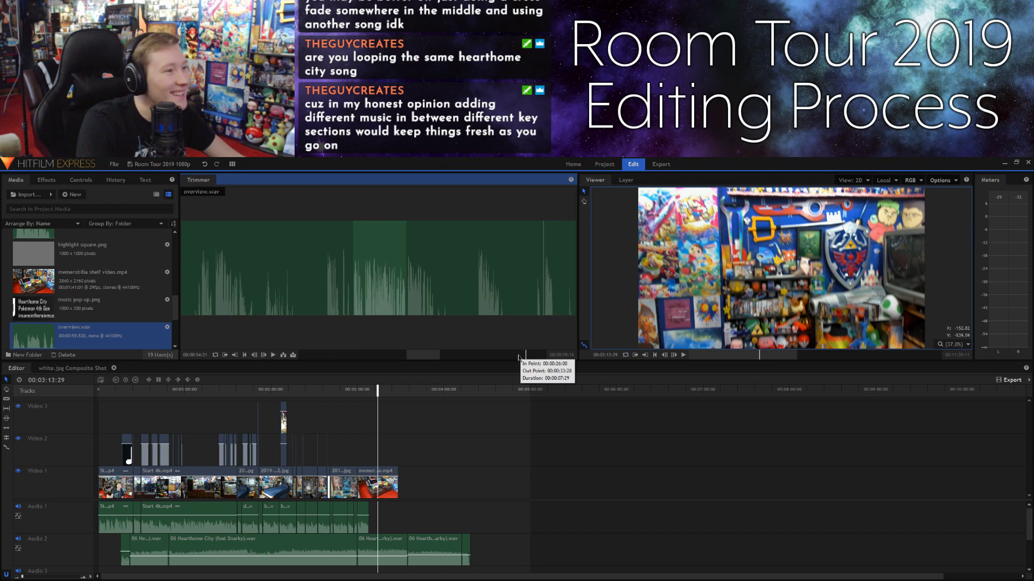
pyautogui.click(225, 356)
# Step: Set the out point at 00:00:56:06 and place this second overview.wav excerpt on Audio 1 behind the first
pyautogui.click(273, 355)
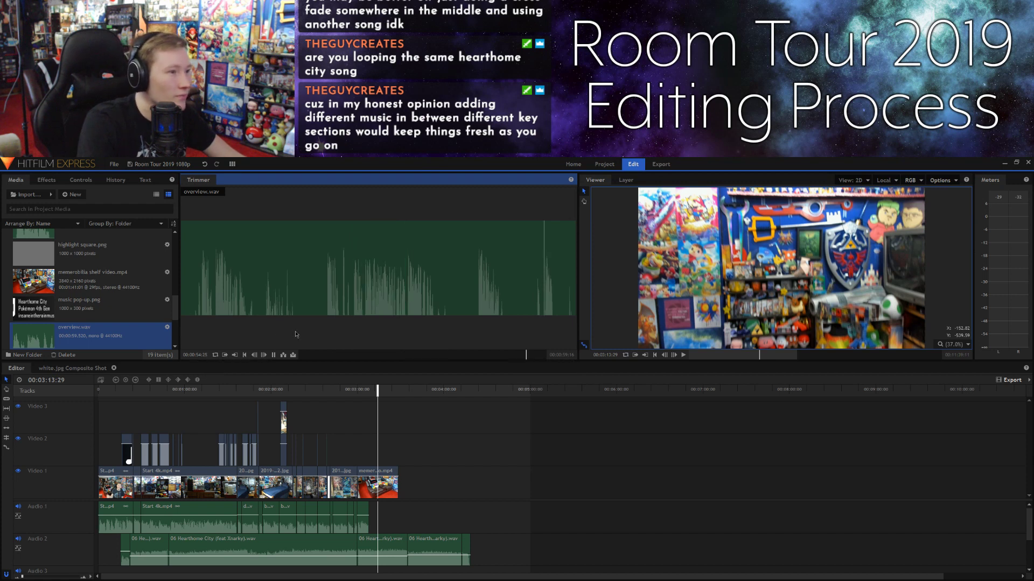
pyautogui.press('space')
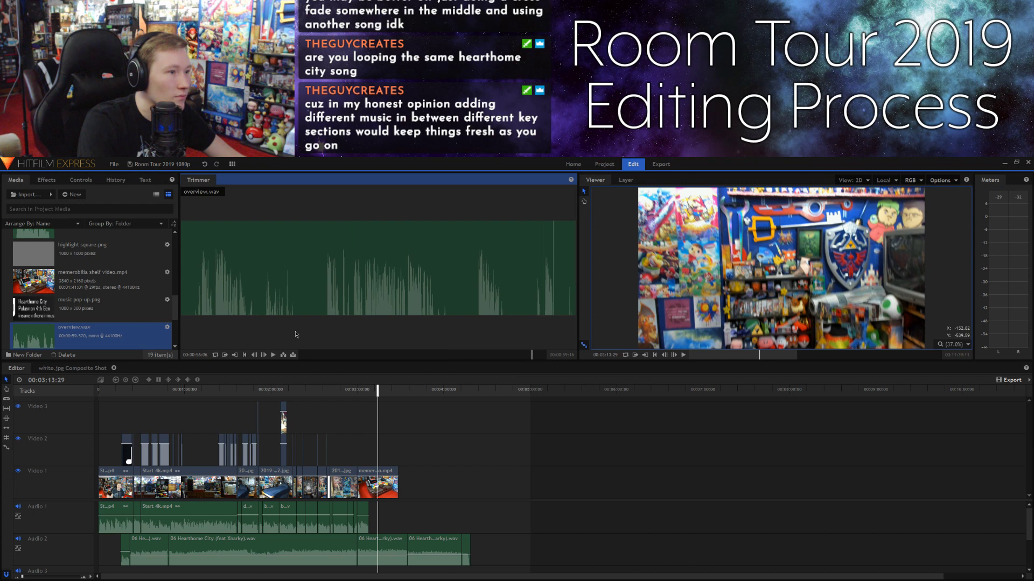
pyautogui.click(235, 357)
pyautogui.moveTo(365, 315)
pyautogui.mouseDown()
pyautogui.moveTo(380, 498)
pyautogui.moveTo(370, 509)
pyautogui.mouseUp()
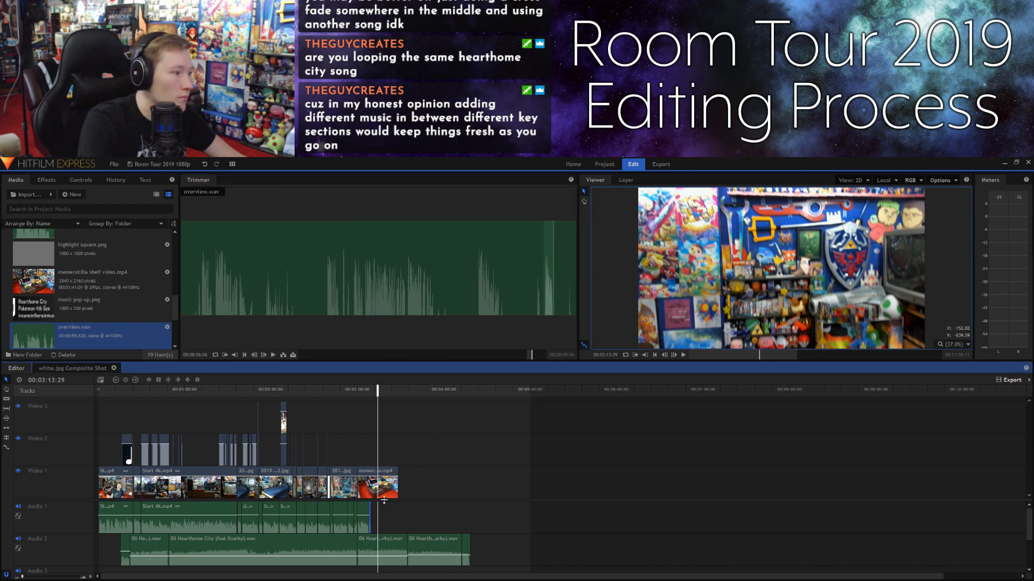
# Step: Play the timeline from 00:02:59:24 to check the new overview narration against the shelf footage
pyautogui.click(365, 472)
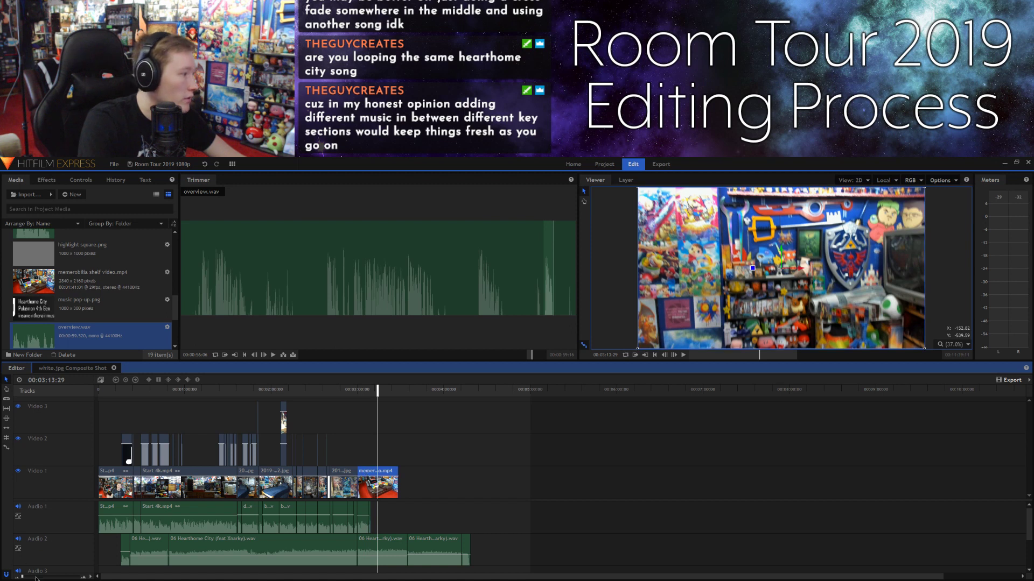
pyautogui.click(36, 577)
pyautogui.click(28, 577)
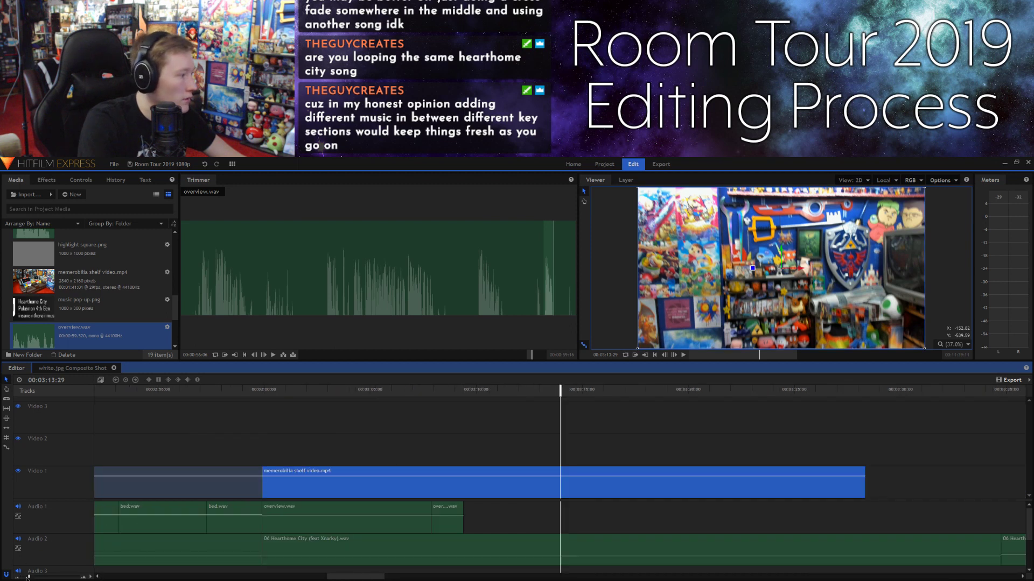
pyautogui.click(30, 578)
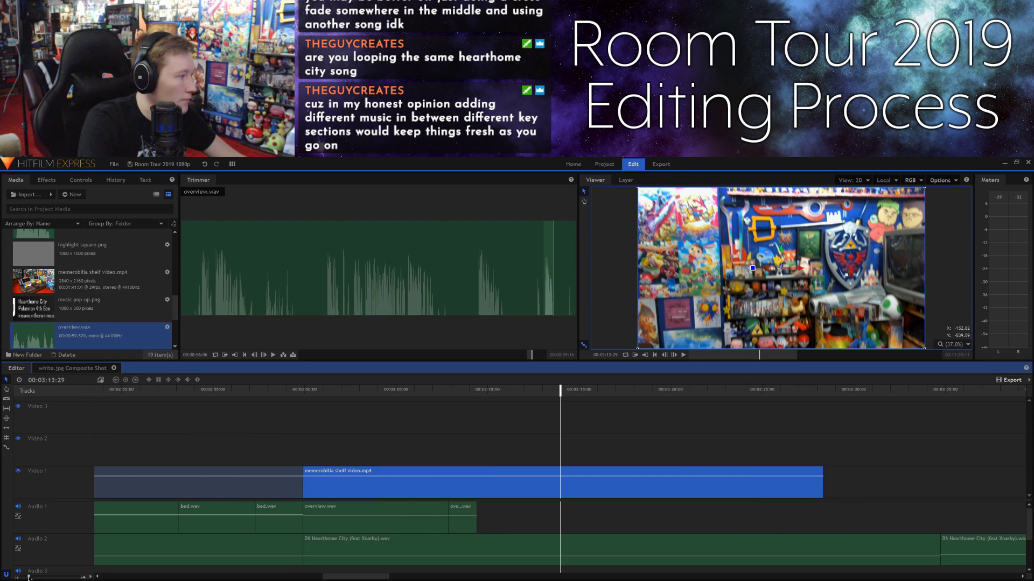
pyautogui.click(302, 390)
pyautogui.click(388, 431)
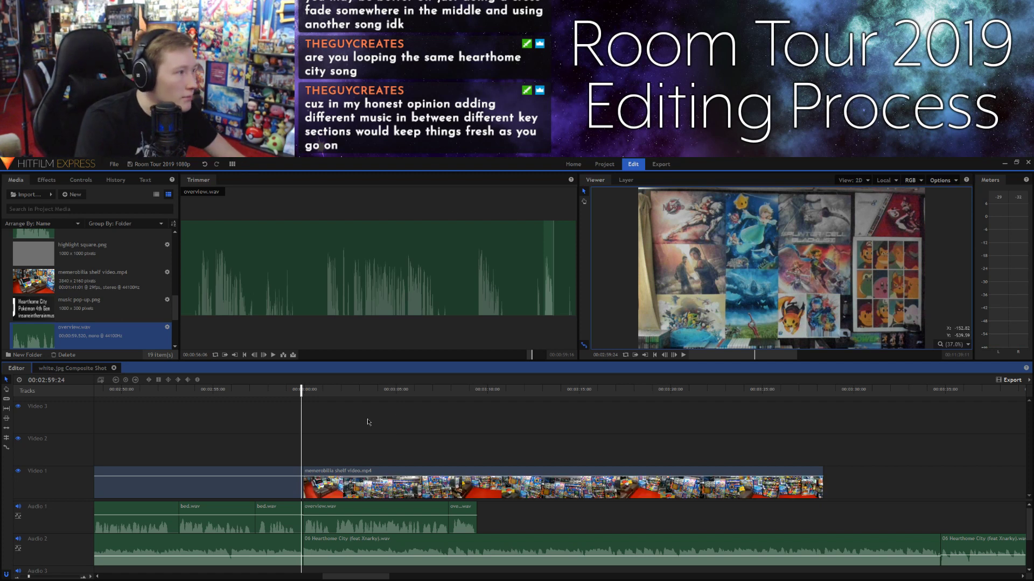
pyautogui.press('space')
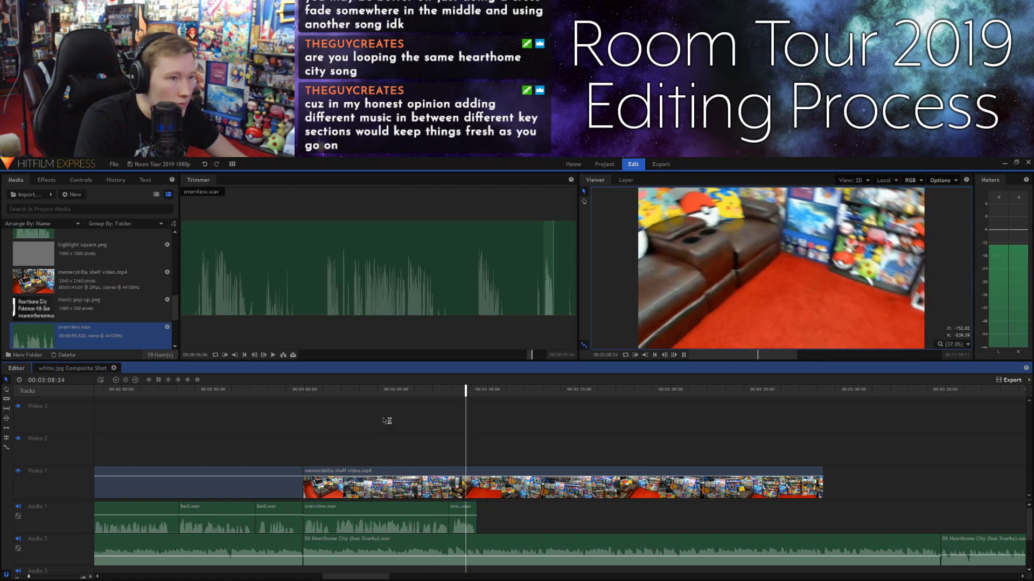
pyautogui.press('space')
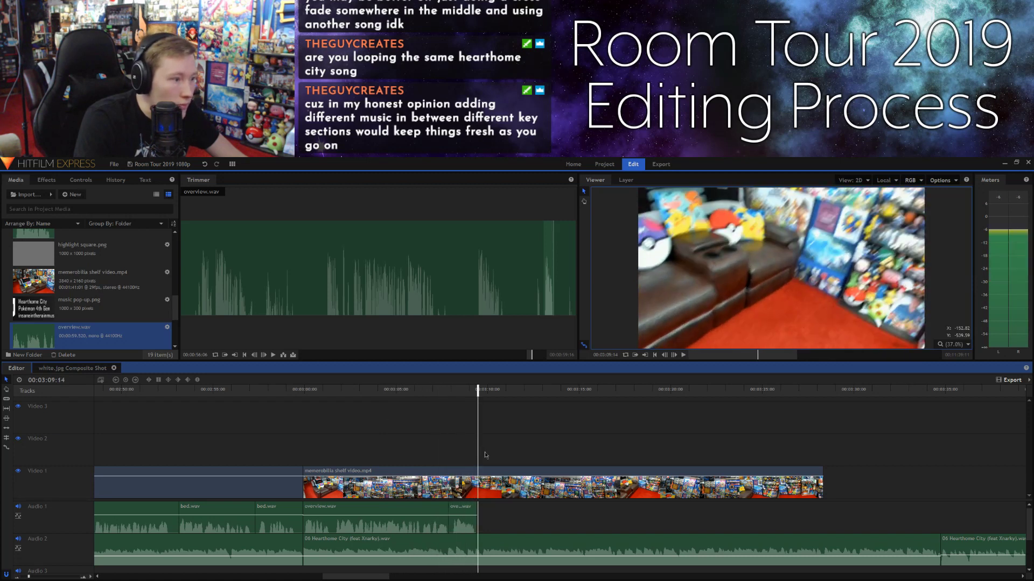
pyautogui.press('space')
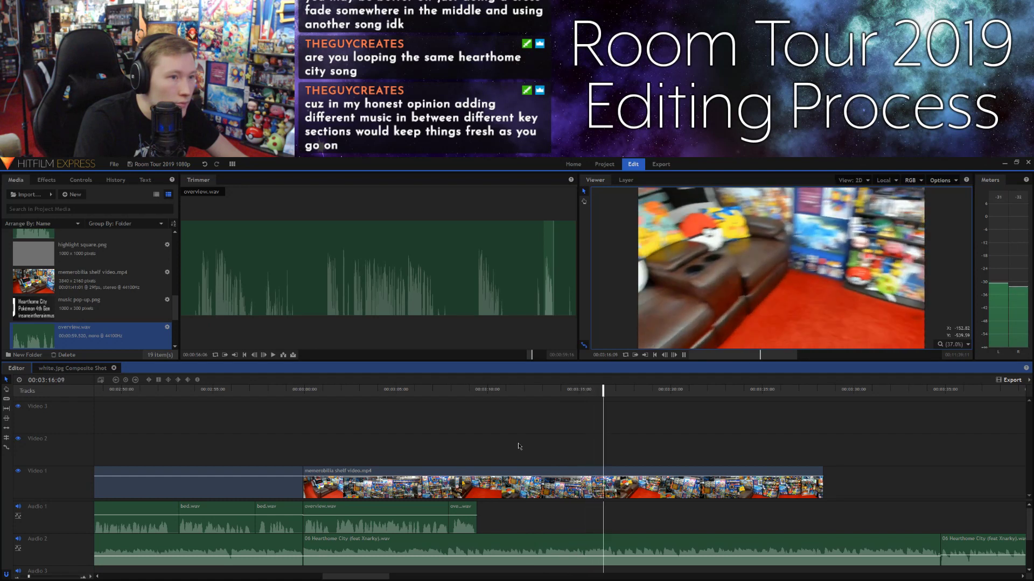
# Step: Play the rest of the memerobilia shelf footage in short stretches to find where its second half should be cut
pyautogui.press('space')
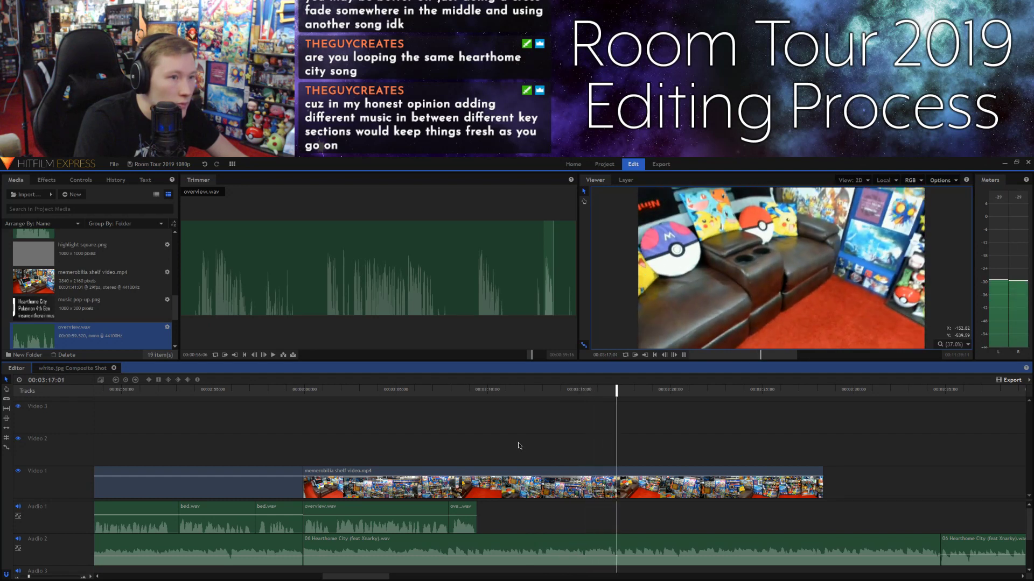
pyautogui.press('space')
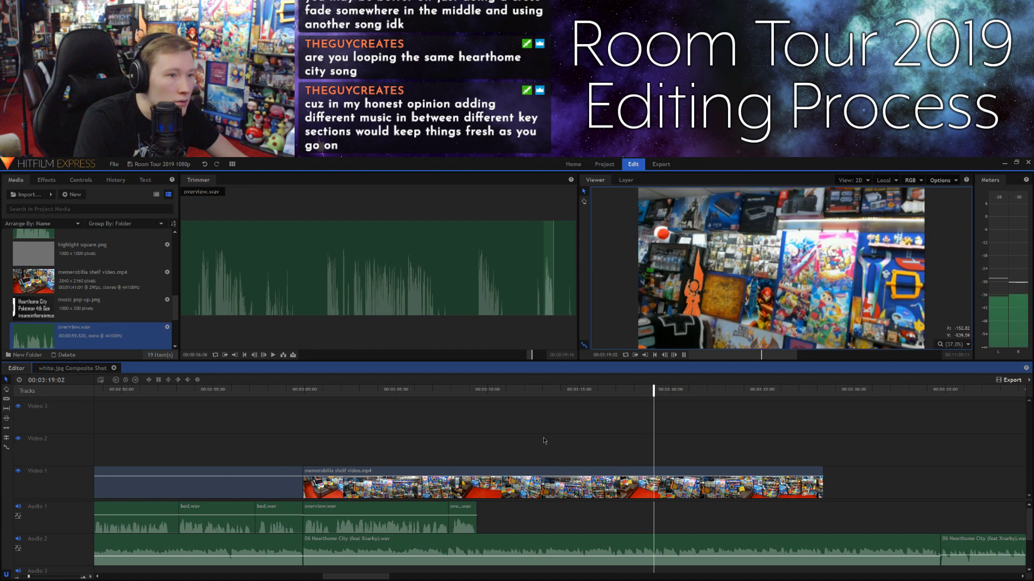
pyautogui.press('space')
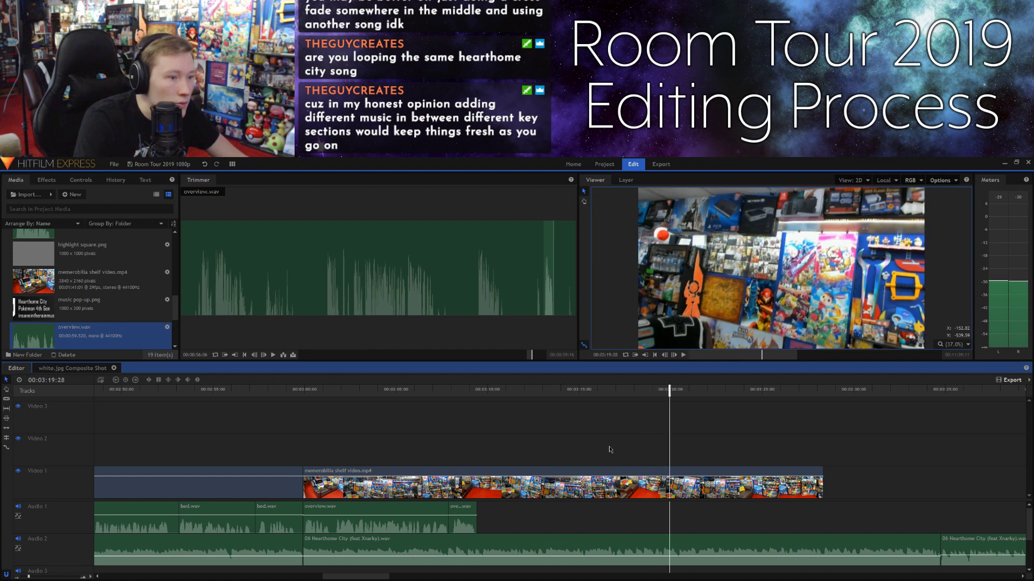
pyautogui.press('space')
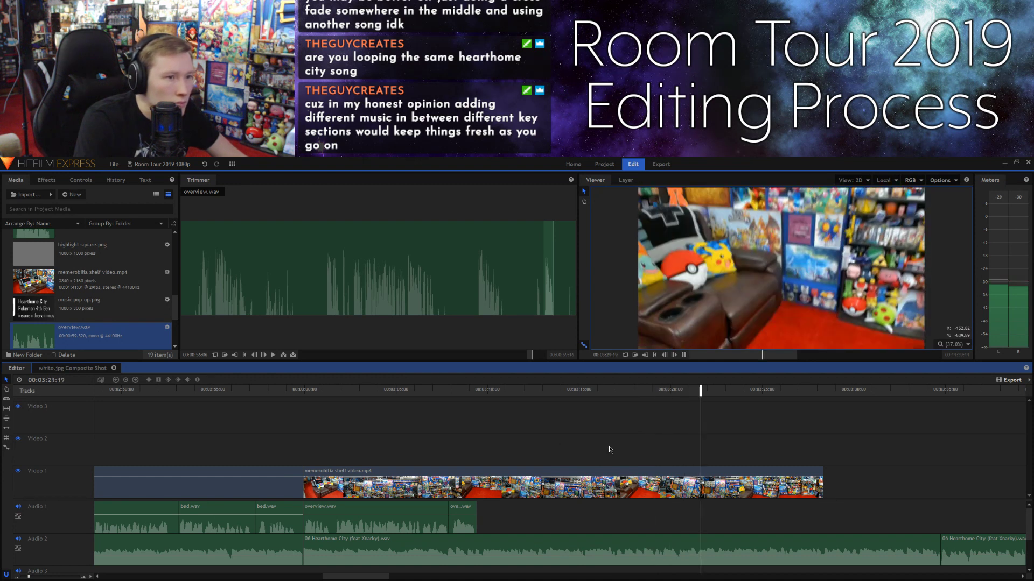
pyautogui.press('space')
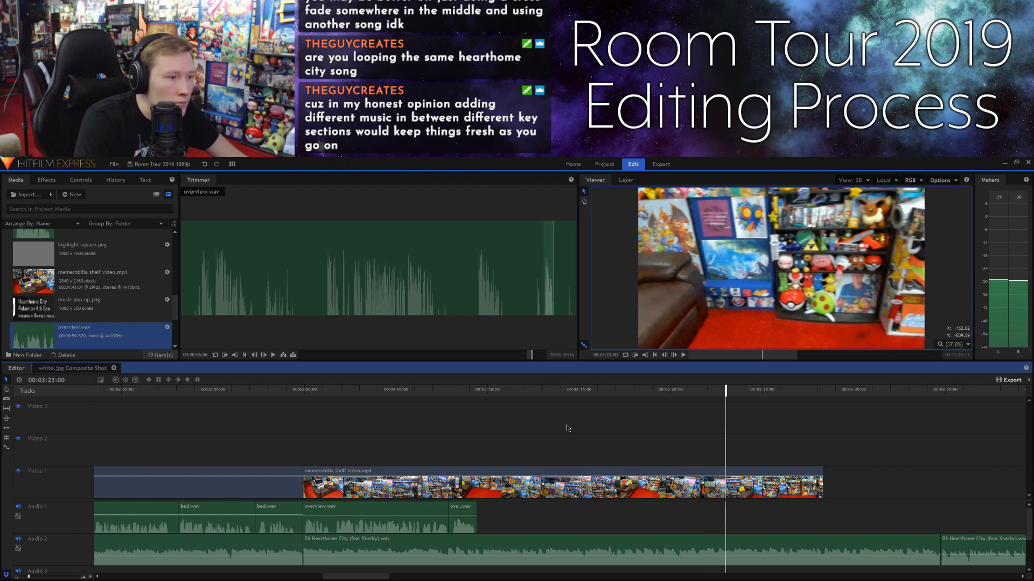
# Step: Slice the memerobilia shelf clip at 00:03:17:15 and delete the part behind the cut
pyautogui.click(599, 402)
pyautogui.press('space')
pyautogui.press('space')
pyautogui.press('space')
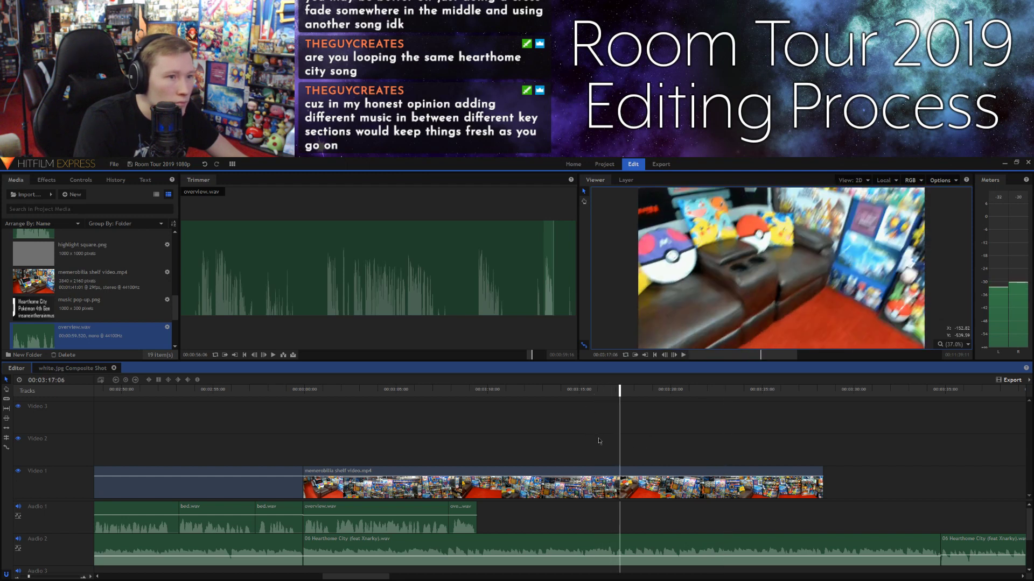
pyautogui.press('space')
pyautogui.press('space')
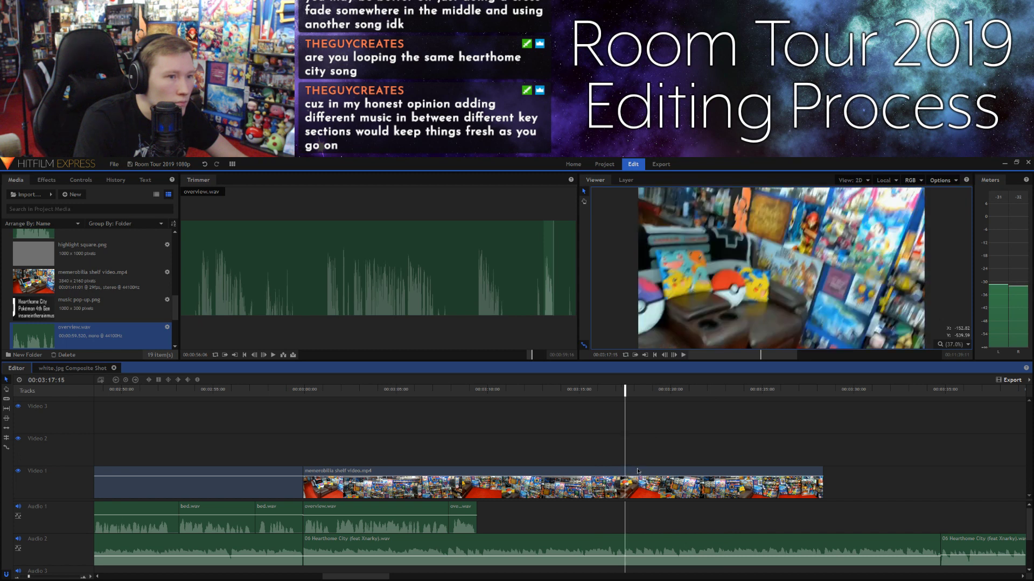
pyautogui.click(638, 471)
pyautogui.hotkey('ctrl', 'shift', 'd')
pyautogui.click(638, 473)
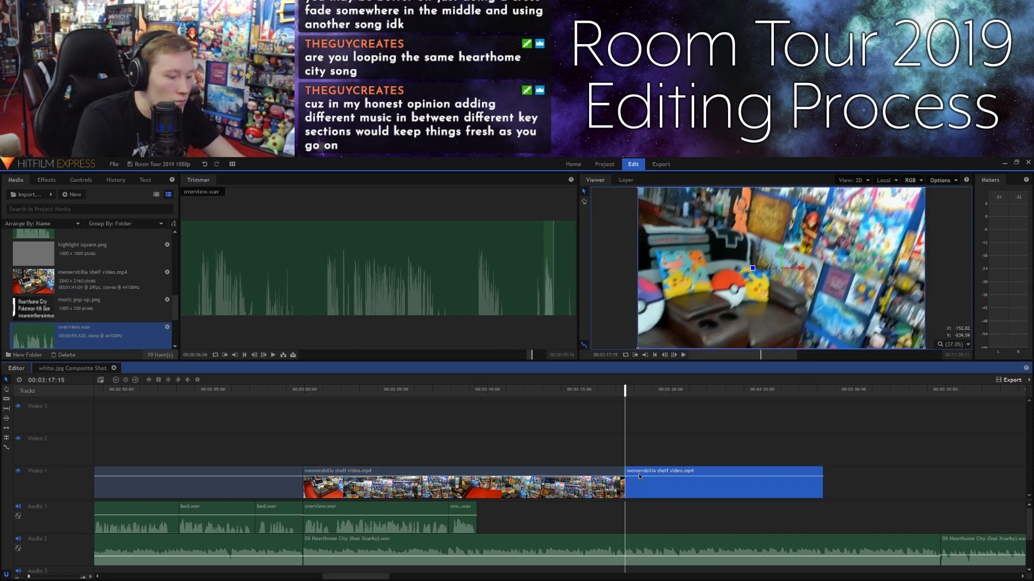
pyautogui.press('Delete')
# Step: Play the closing overview.wav excerpt against the shelf footage up to the end of the narration
pyautogui.click(441, 389)
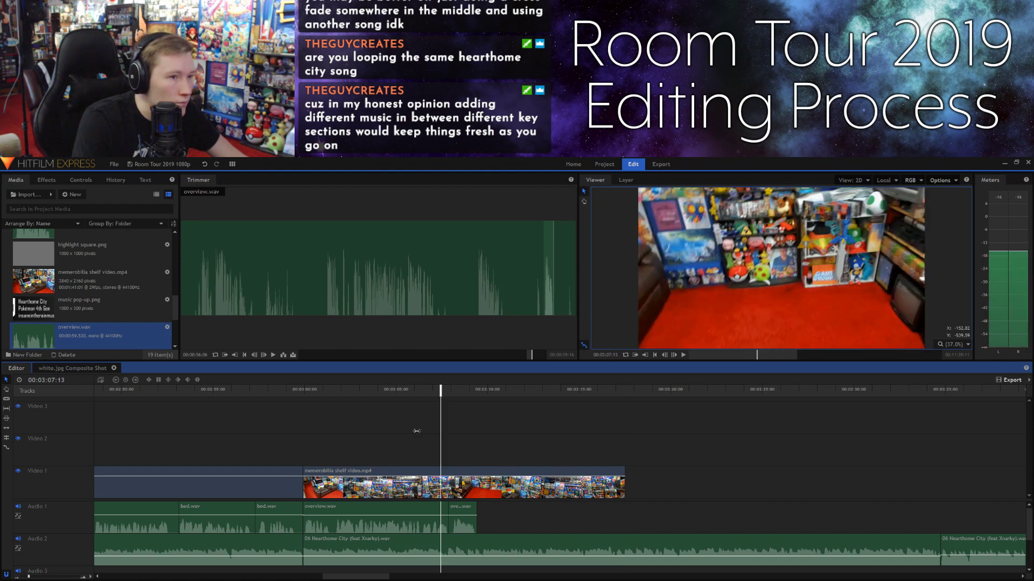
pyautogui.press('space')
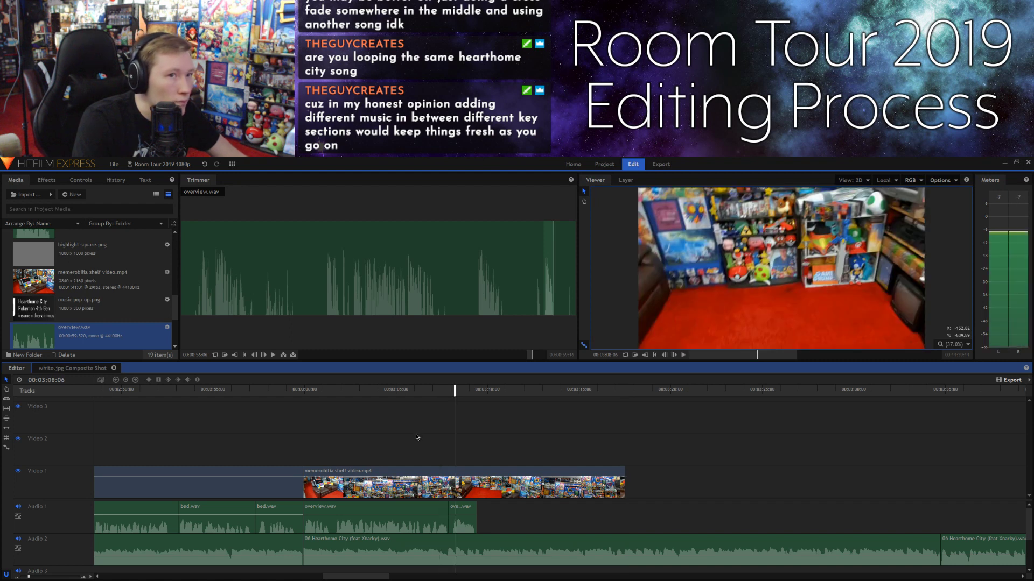
pyautogui.click(316, 394)
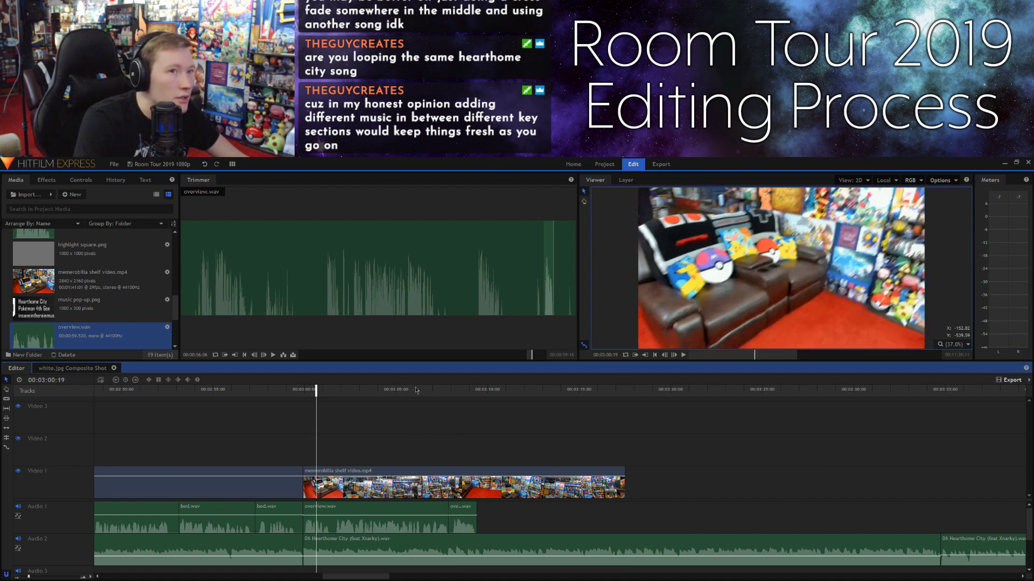
pyautogui.click(442, 395)
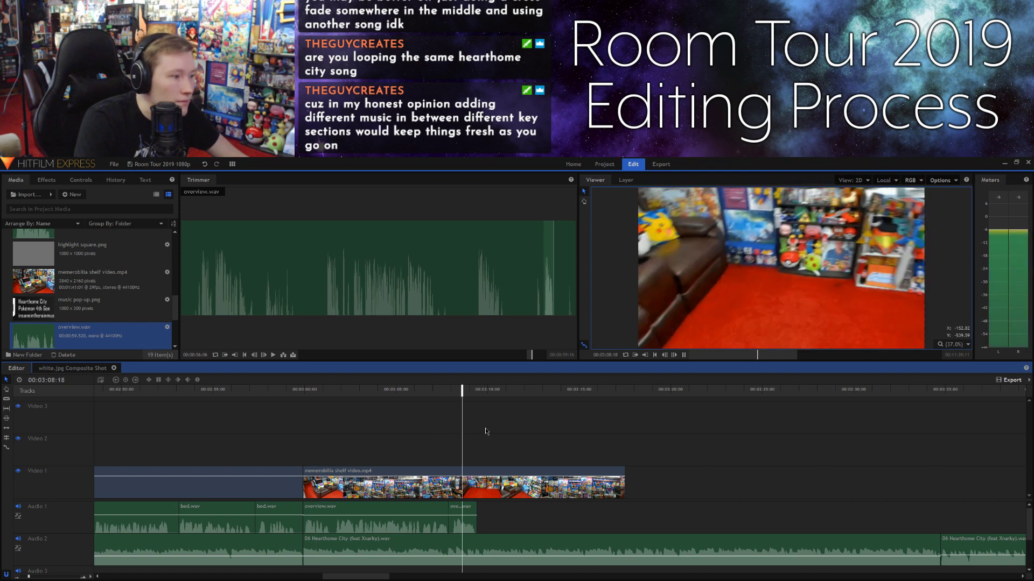
pyautogui.press('space')
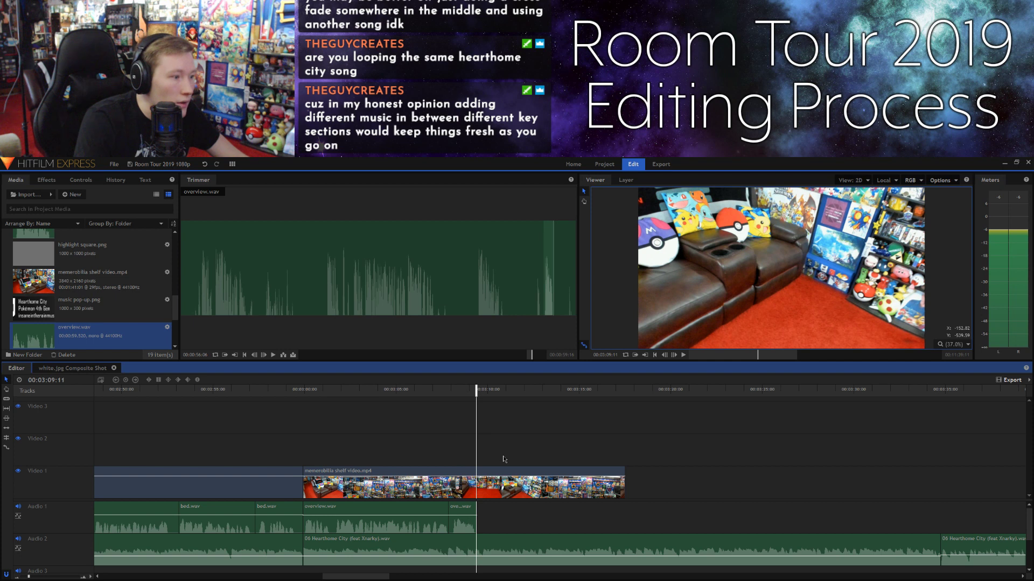
# Step: Slice the memerobilia shelf clip at 00:03:09:11, where the narration ends, and delete the remaining footage
pyautogui.click(673, 355)
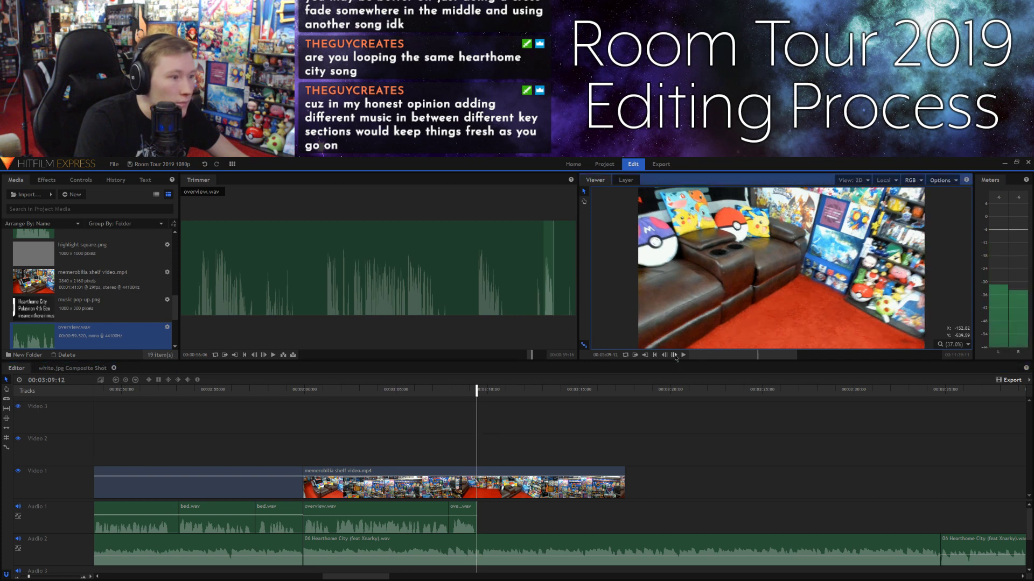
pyautogui.click(673, 356)
pyautogui.click(674, 355)
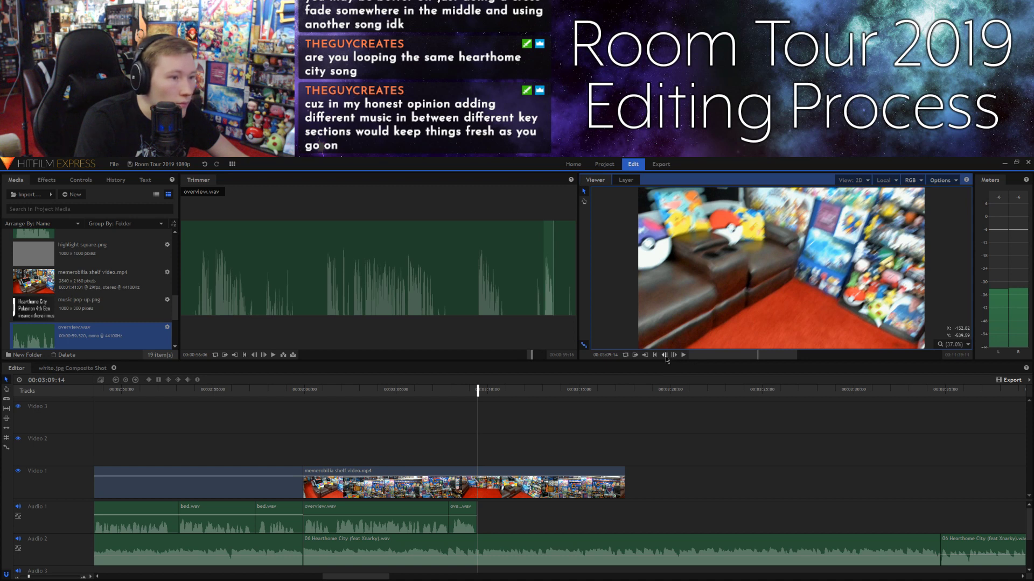
pyautogui.click(666, 358)
pyautogui.click(666, 356)
pyautogui.click(666, 357)
pyautogui.click(674, 355)
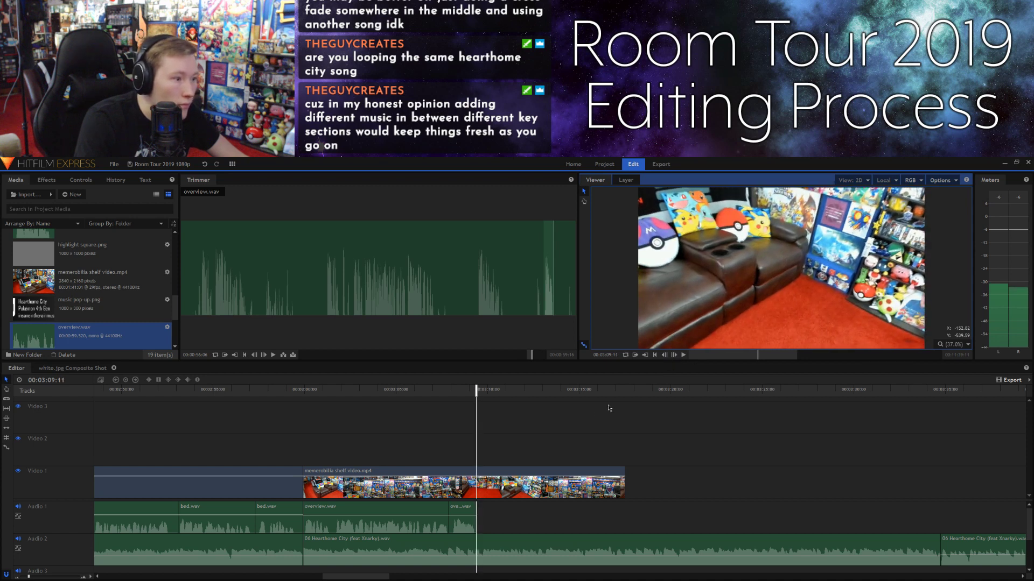
pyautogui.moveTo(542, 451); pyautogui.dragTo(476, 517)
pyautogui.hotkey('ctrl', 'shift', 'd')
pyautogui.click(521, 481)
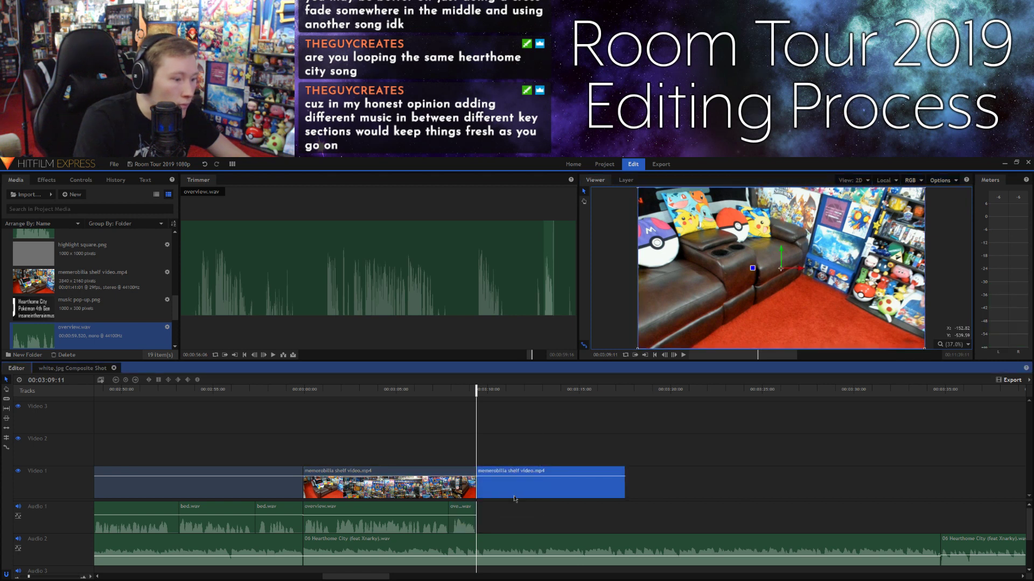
pyautogui.press('Delete')
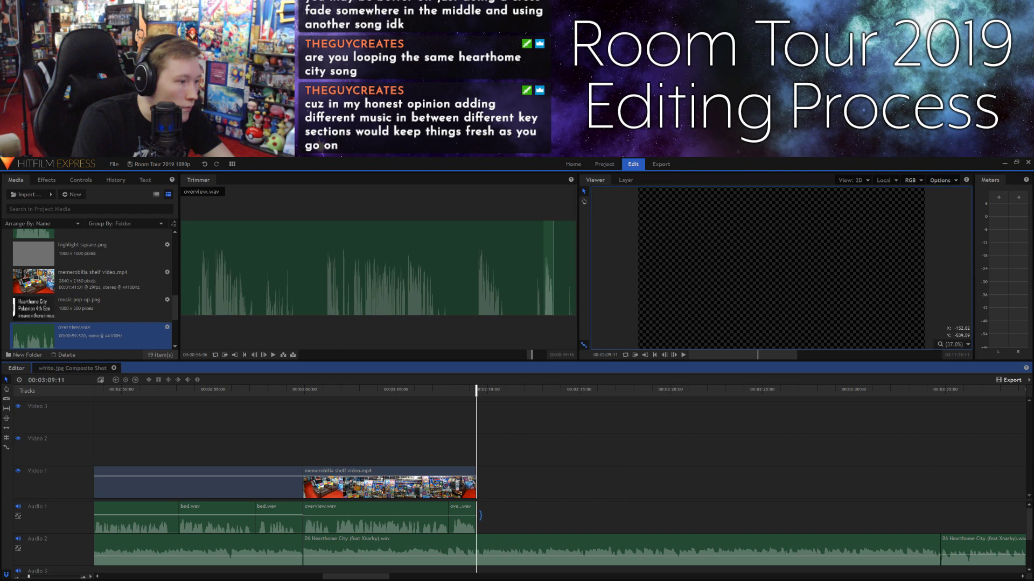
# Step: Play the timeline from 00:03:08:22 to check the trimmed ending of the shelf footage and narration
pyautogui.click(465, 395)
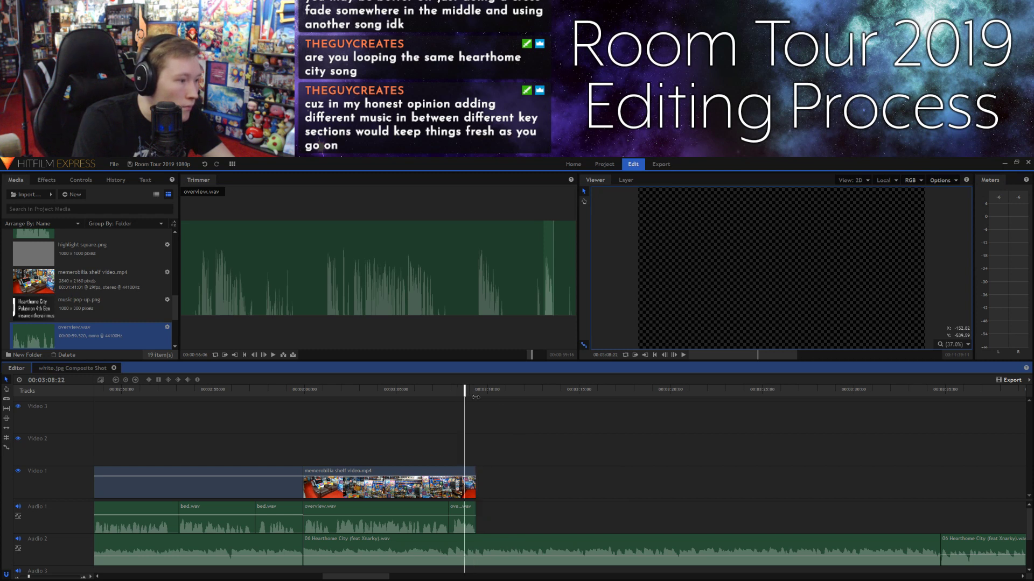
pyautogui.press('space')
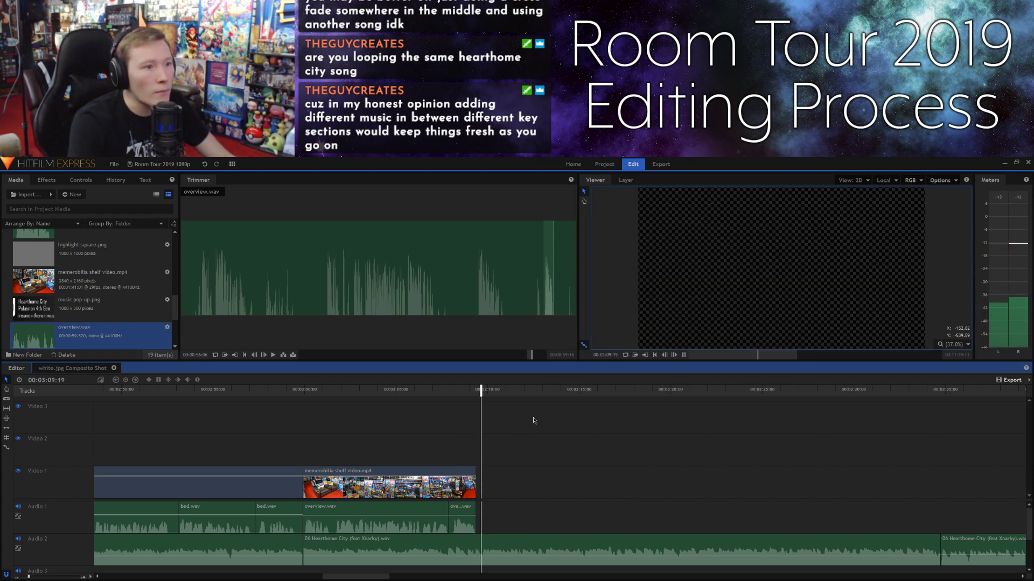
pyautogui.press('space')
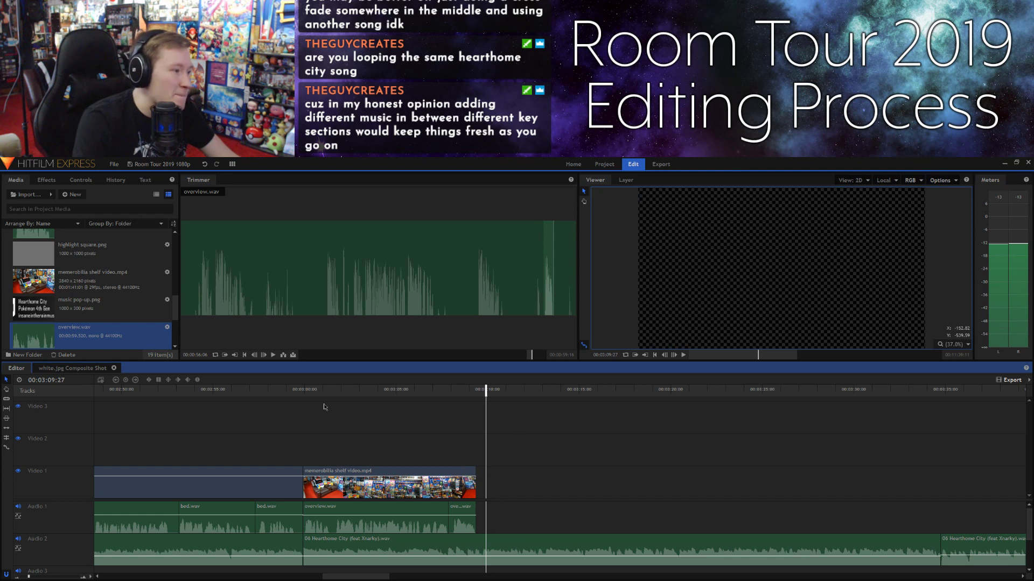
pyautogui.click(301, 398)
pyautogui.press('space')
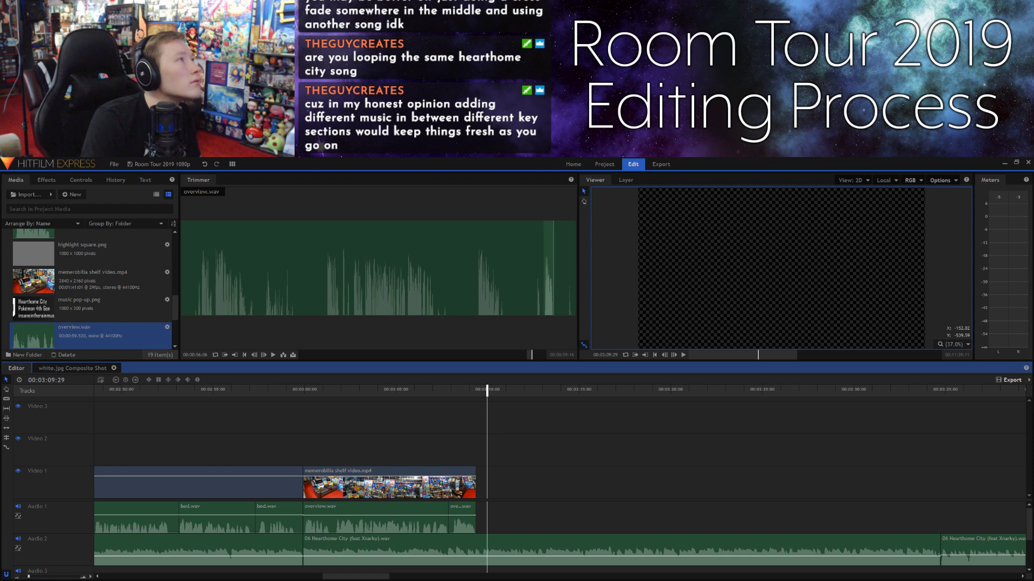
# Step: Find 2019-01-27_14-43-22.jpg in the project media and place it on Video 1 after the shelf clip, leaving a gap
pyautogui.scroll(-3, 102, 294)
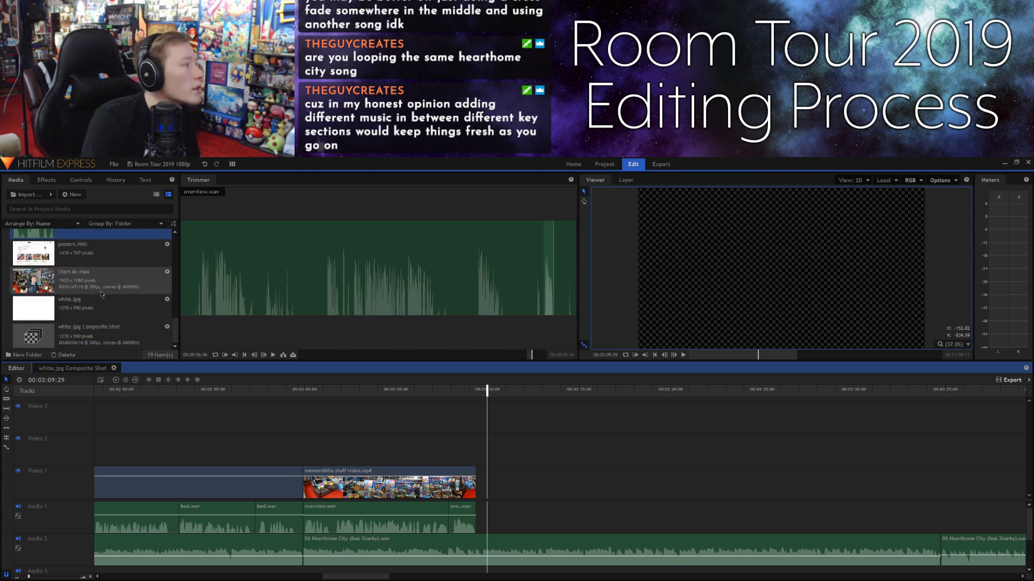
pyautogui.scroll(3, 101, 294)
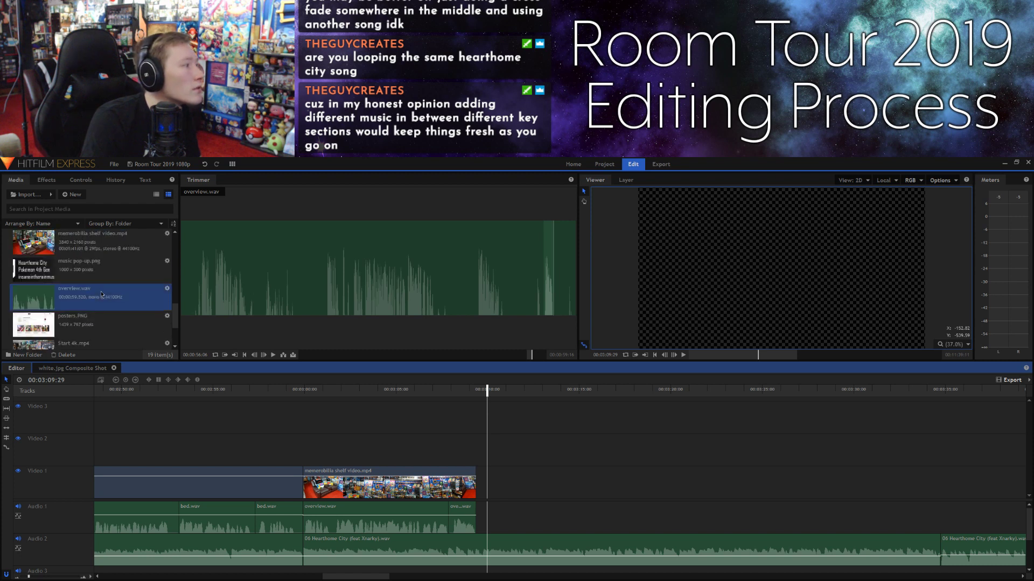
pyautogui.scroll(6, 102, 294)
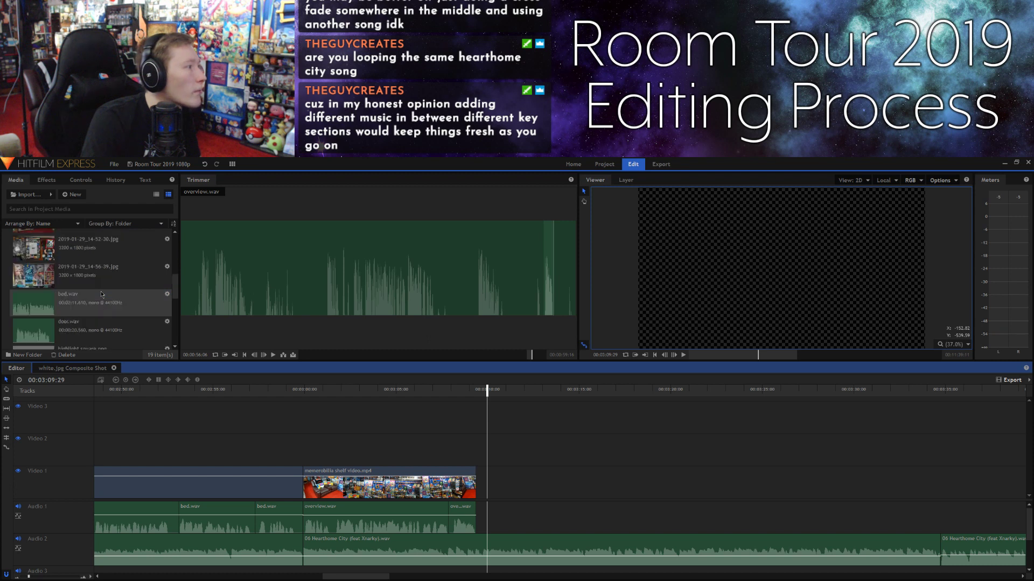
pyautogui.scroll(3, 93, 300)
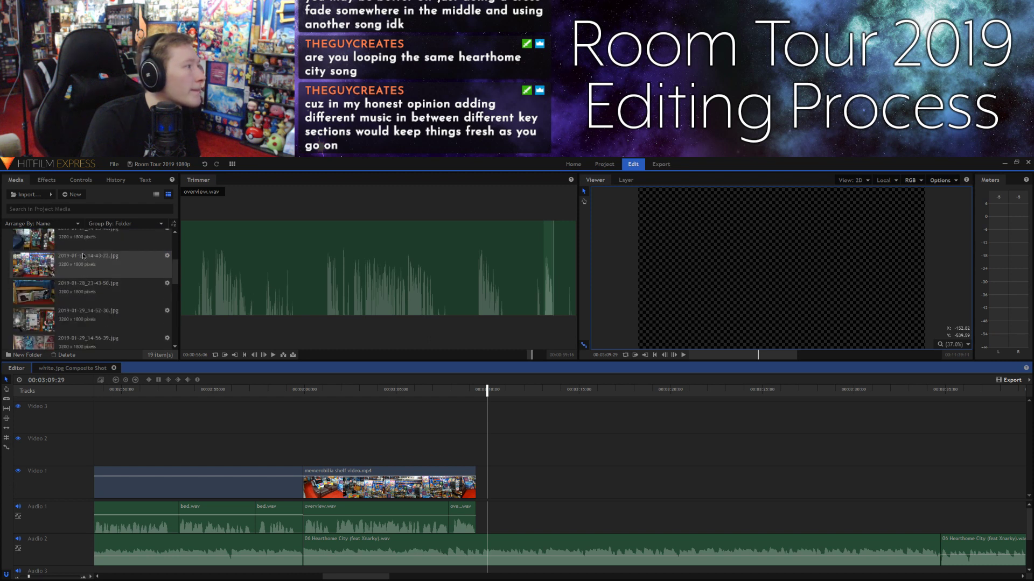
pyautogui.click(83, 260)
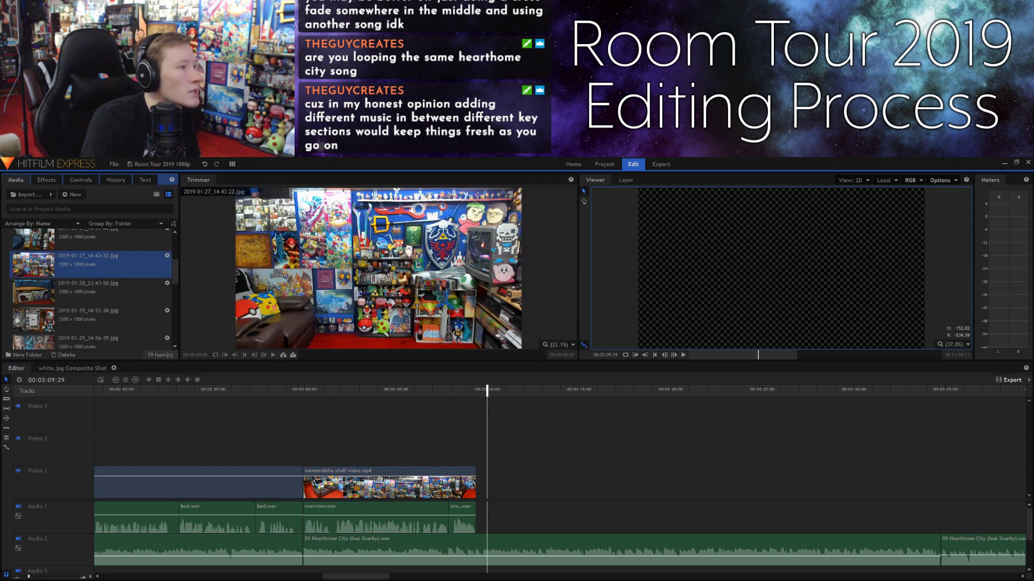
pyautogui.moveTo(355, 262); pyautogui.dragTo(549, 482)
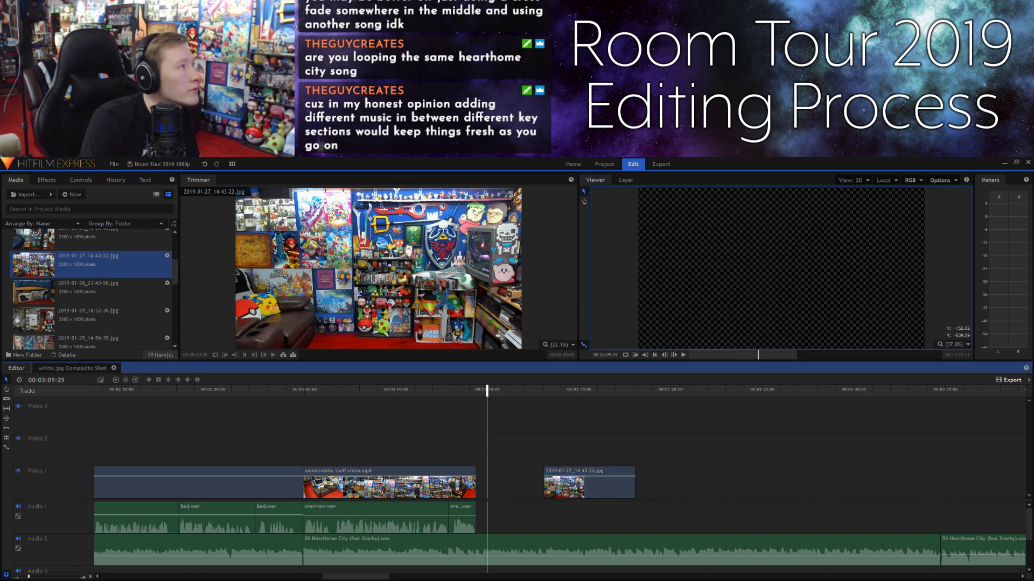
# Step: Import 2019-01-27_14-43-31.jpg, place it on Video 1 directly behind the first photo, and preview the first photo at 00:03:14:23
pyautogui.moveTo(163, 285); pyautogui.dragTo(111, 304)
pyautogui.moveTo(350, 290); pyautogui.dragTo(638, 473)
pyautogui.click(646, 390)
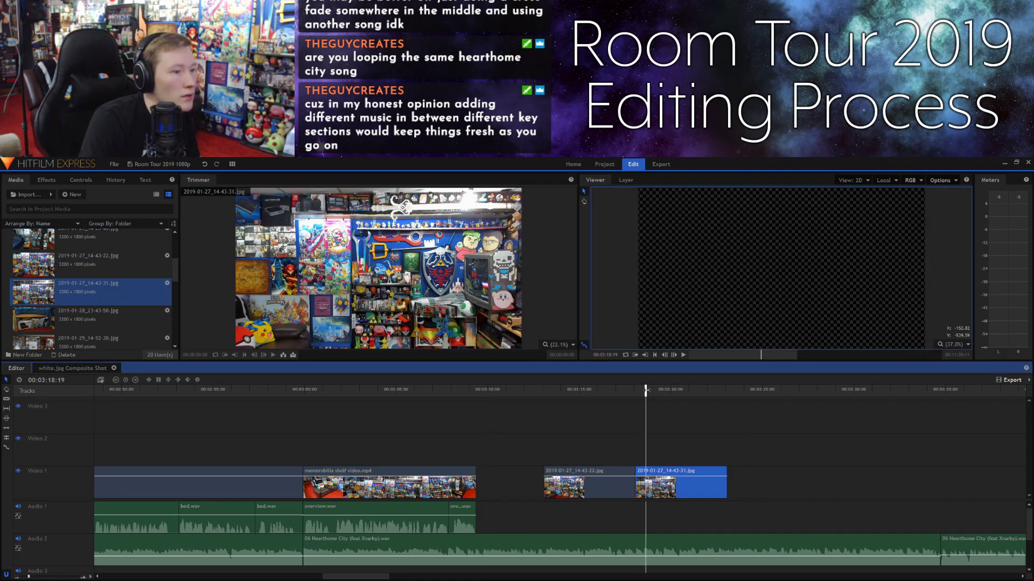
pyautogui.click(575, 390)
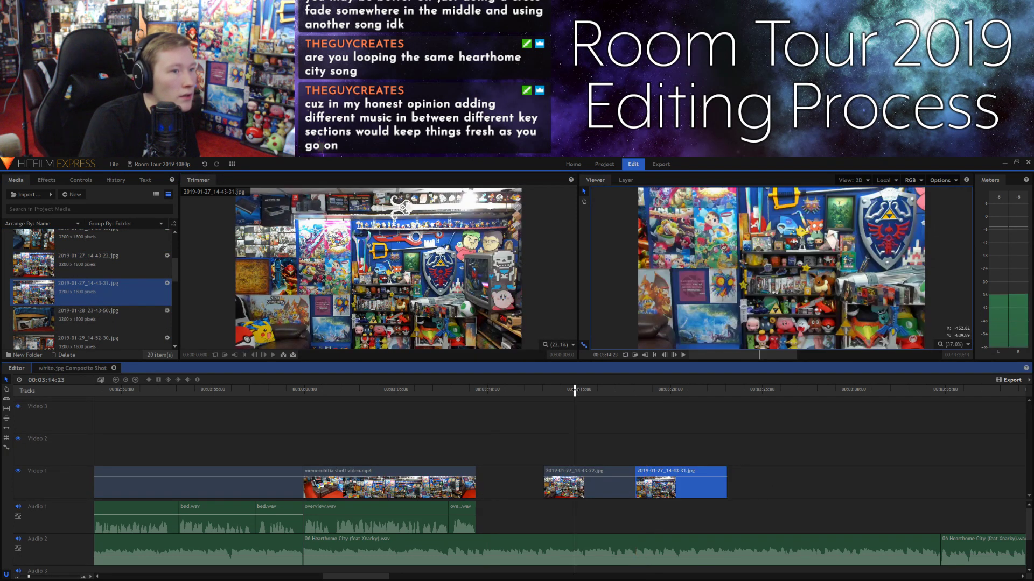
pyautogui.click(664, 404)
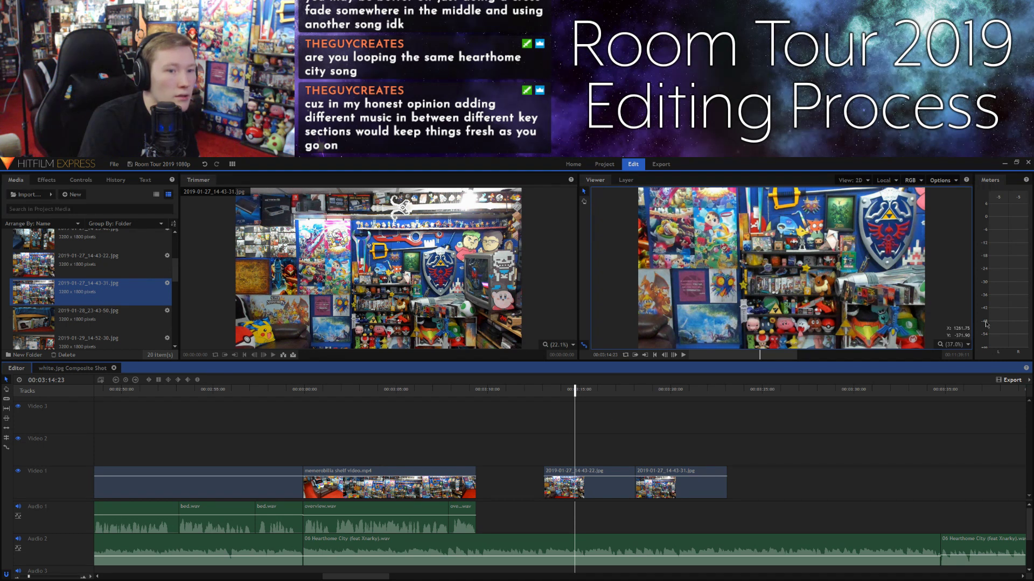
# Step: View the photo's frame at 12.5% zoom and restore the viewer to Scale to Fit
pyautogui.click(954, 345)
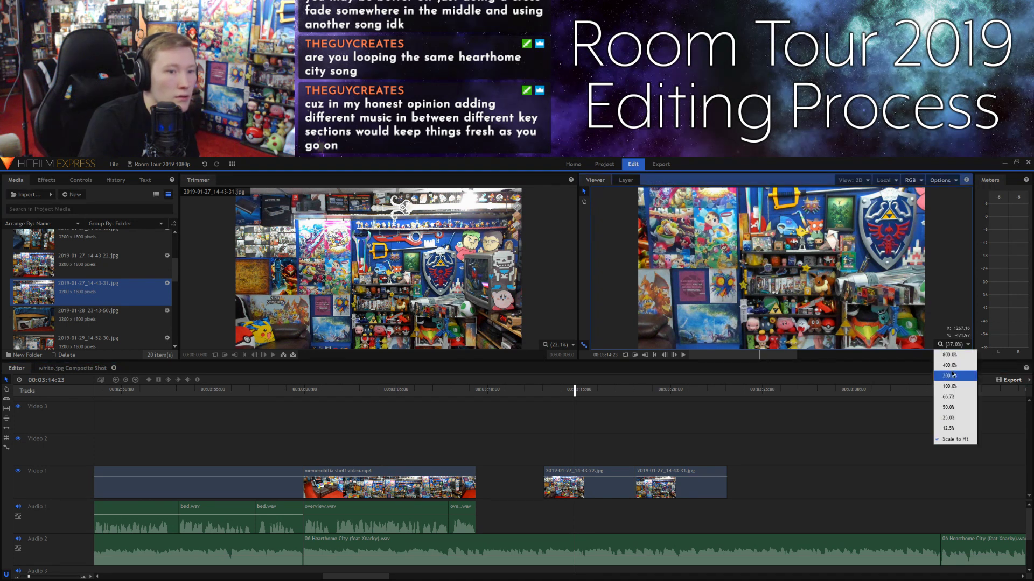
pyautogui.click(954, 428)
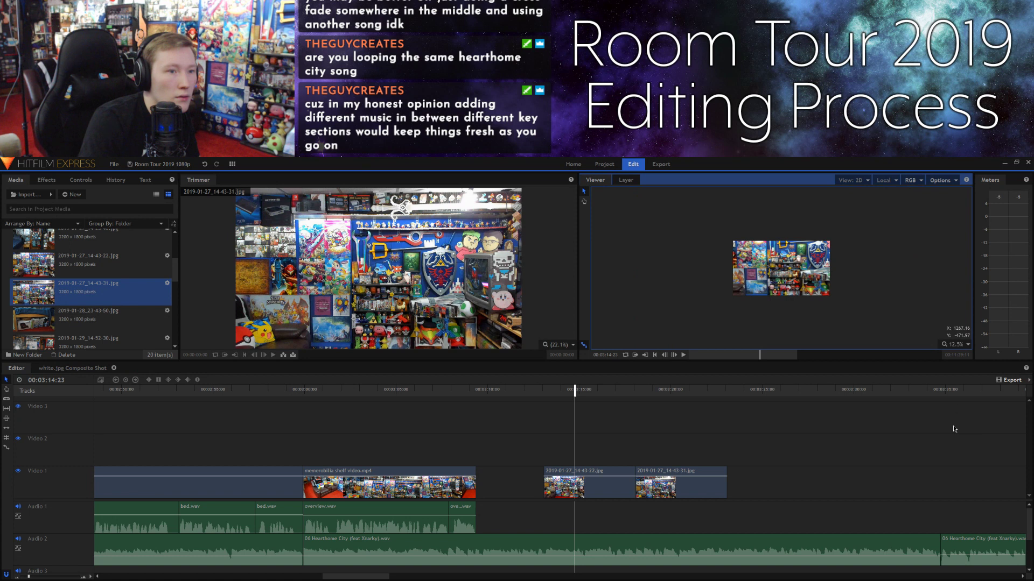
pyautogui.click(961, 345)
pyautogui.click(957, 440)
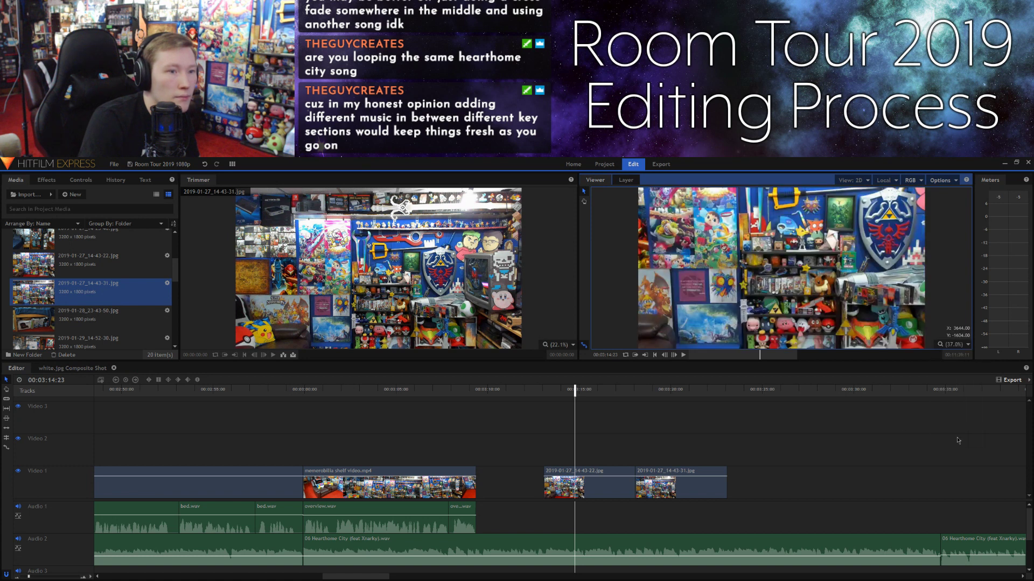
pyautogui.click(803, 440)
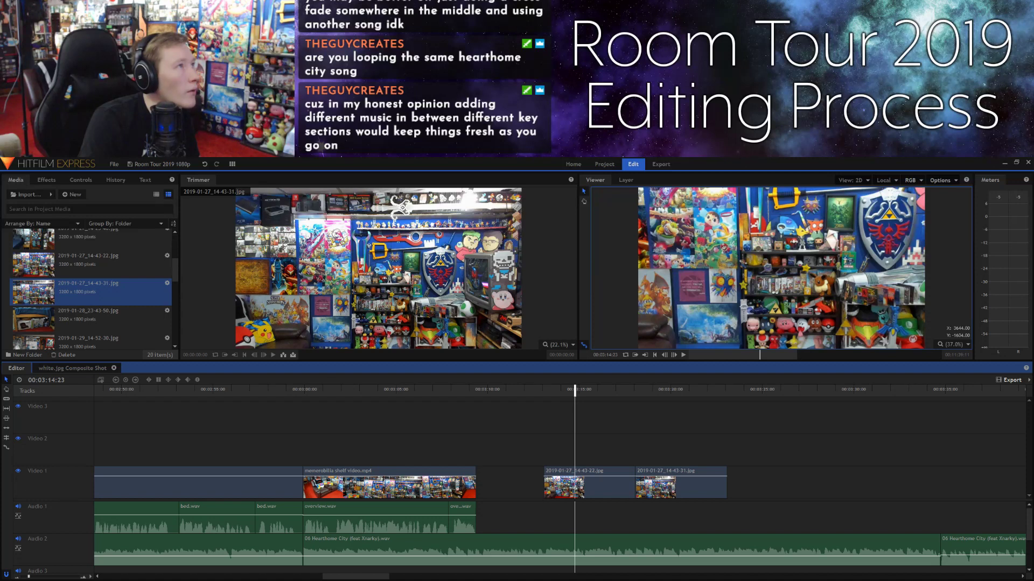
# Step: Import 2019-01-27_14-48-48.jpg, shift both placed photos on Video 1 further from the shelf clip, and preview them at 00:03:22:17 and 00:03:26:29
pyautogui.moveTo(172, 200); pyautogui.dragTo(126, 292)
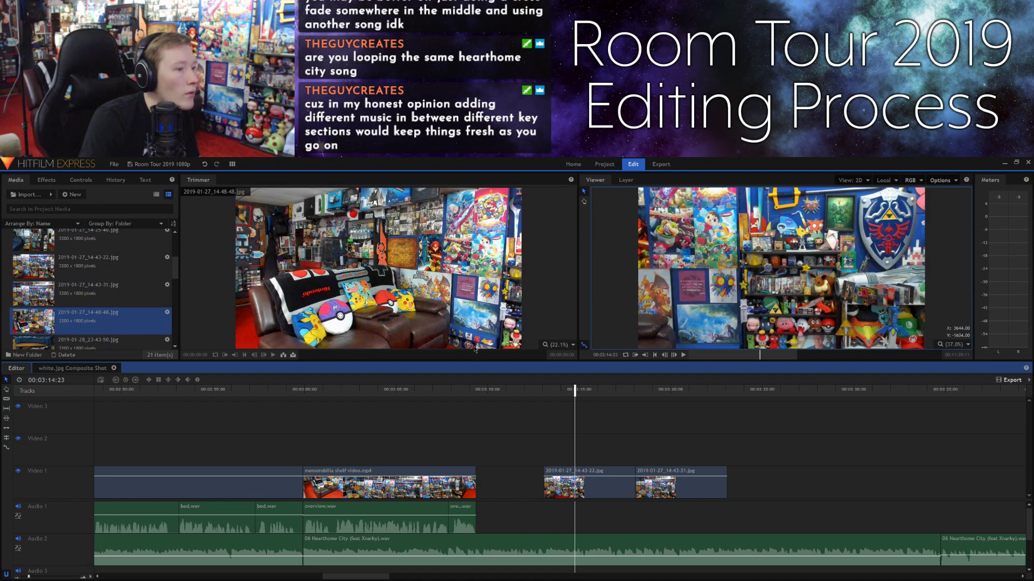
pyautogui.moveTo(603, 434); pyautogui.dragTo(765, 493)
pyautogui.click(721, 431)
pyautogui.click(718, 390)
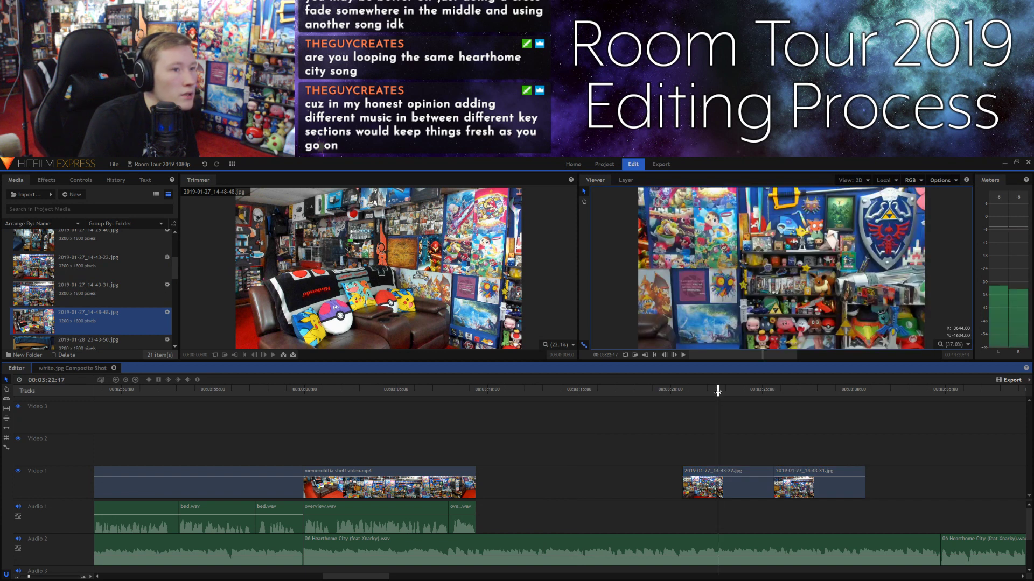
pyautogui.click(798, 391)
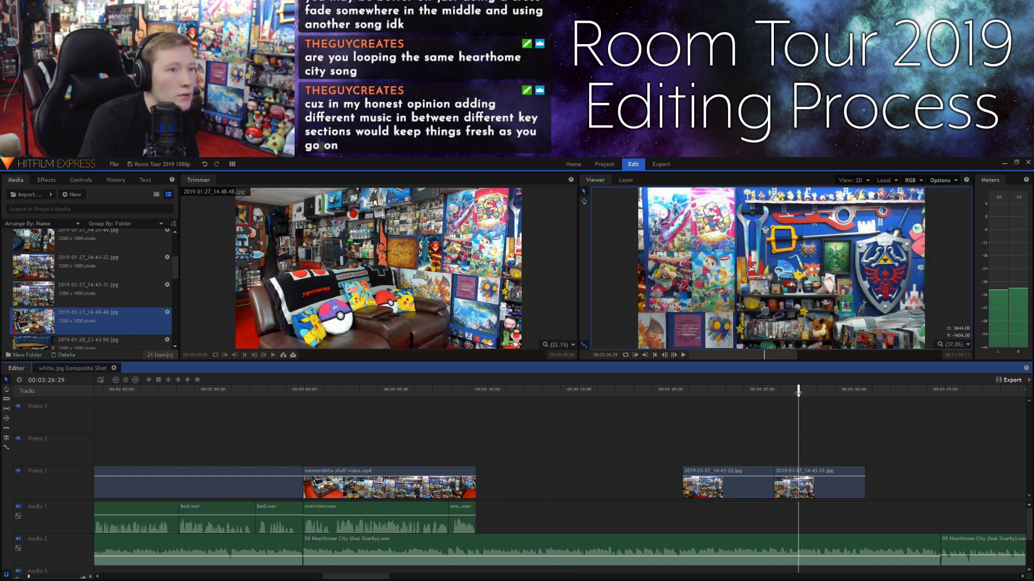
# Step: Move the two photos further along Video 1 and place 2019-01-27_14-48-48.jpg directly in front of 2019-01-27_14-43-22.jpg
pyautogui.click(831, 472)
pyautogui.moveTo(830, 472)
pyautogui.mouseDown()
pyautogui.moveTo(714, 411)
pyautogui.moveTo(638, 441)
pyautogui.moveTo(646, 479)
pyautogui.moveTo(820, 441)
pyautogui.moveTo(814, 475)
pyautogui.mouseUp()
pyautogui.click(641, 457)
pyautogui.click(682, 444)
pyautogui.moveTo(683, 445); pyautogui.dragTo(849, 481)
pyautogui.click(654, 429)
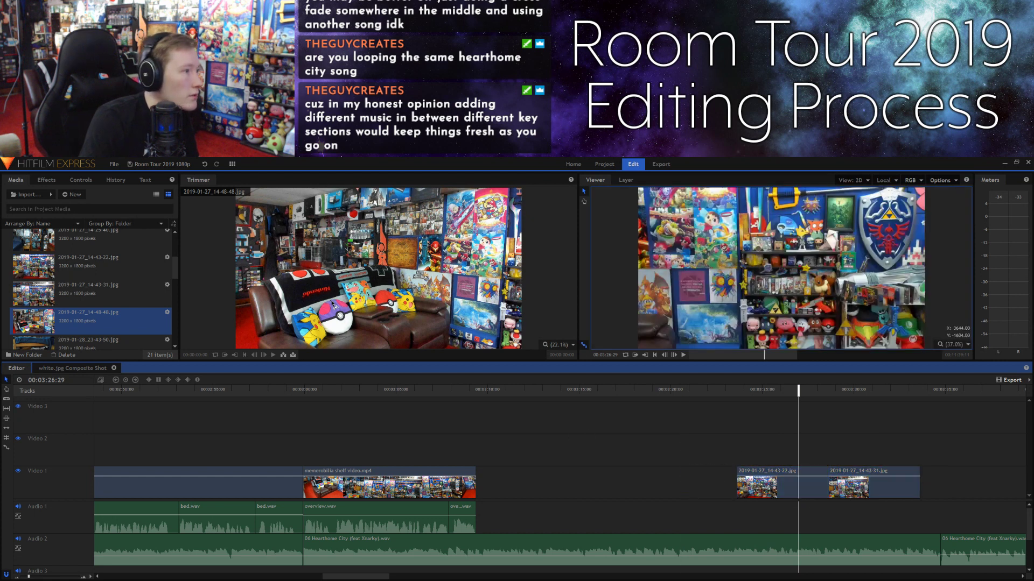
pyautogui.moveTo(336, 260); pyautogui.dragTo(644, 478)
pyautogui.click(607, 448)
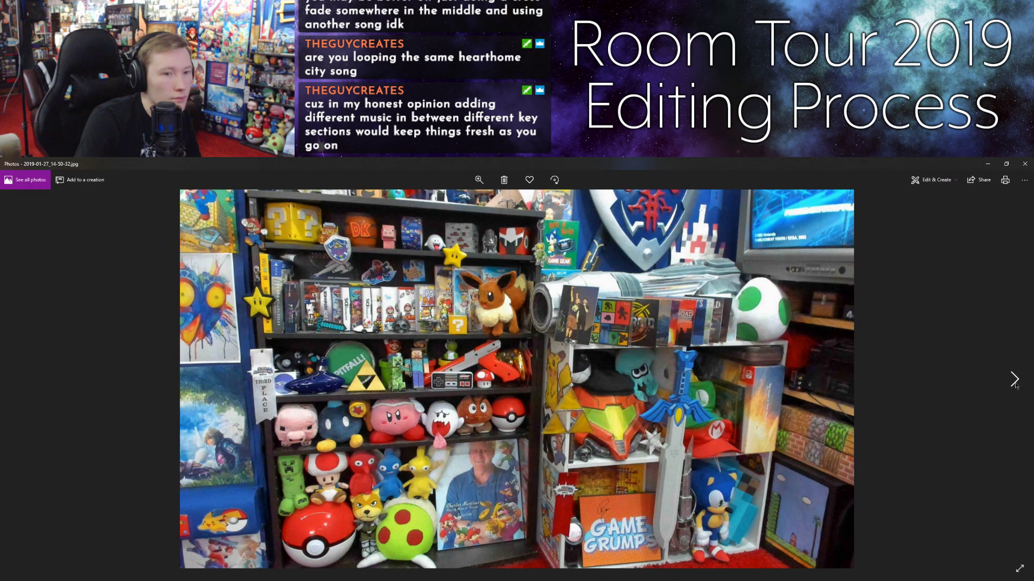
# Step: Compare 2019-01-27_14-50-32.jpg with 2019-01-27_14-50-35.jpg in the Photos app, and close the app
pyautogui.click(1014, 379)
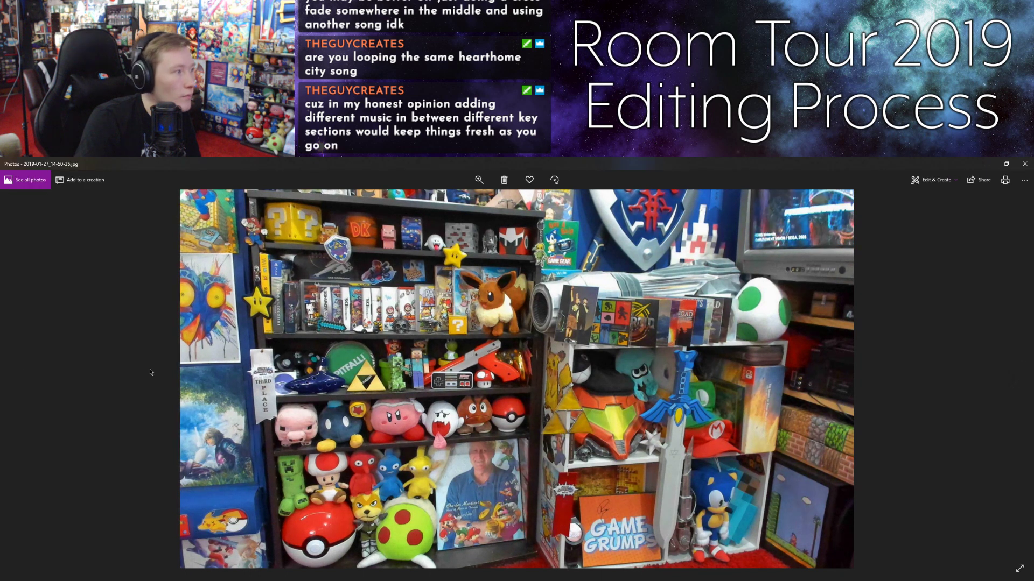
pyautogui.click(16, 378)
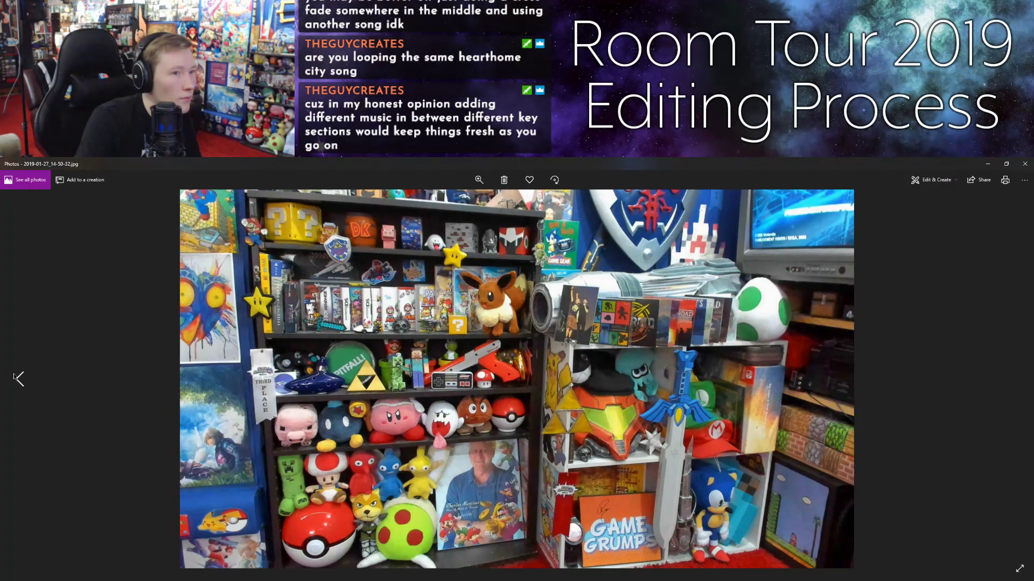
pyautogui.moveTo(1016, 380)
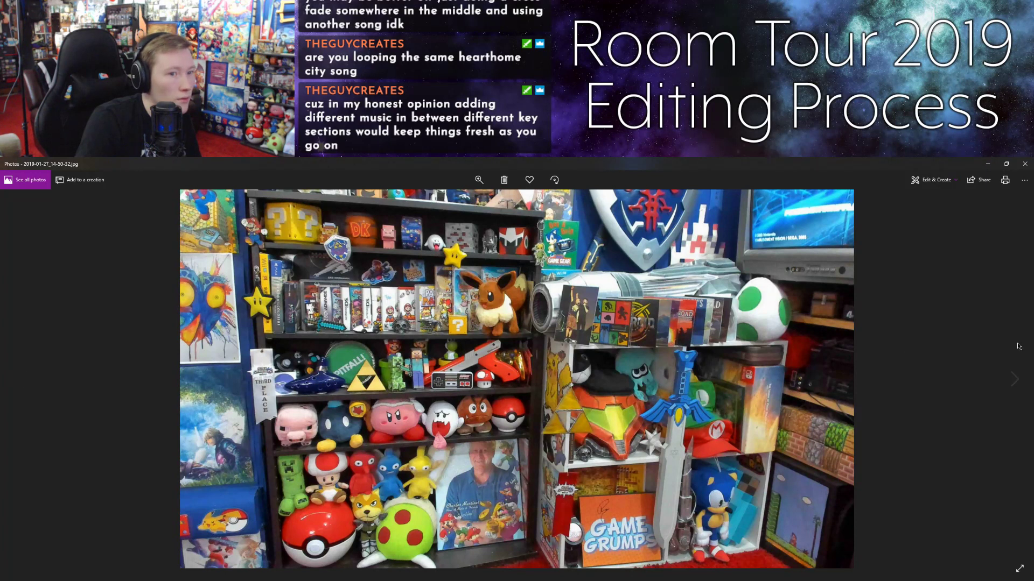
pyautogui.click(1016, 380)
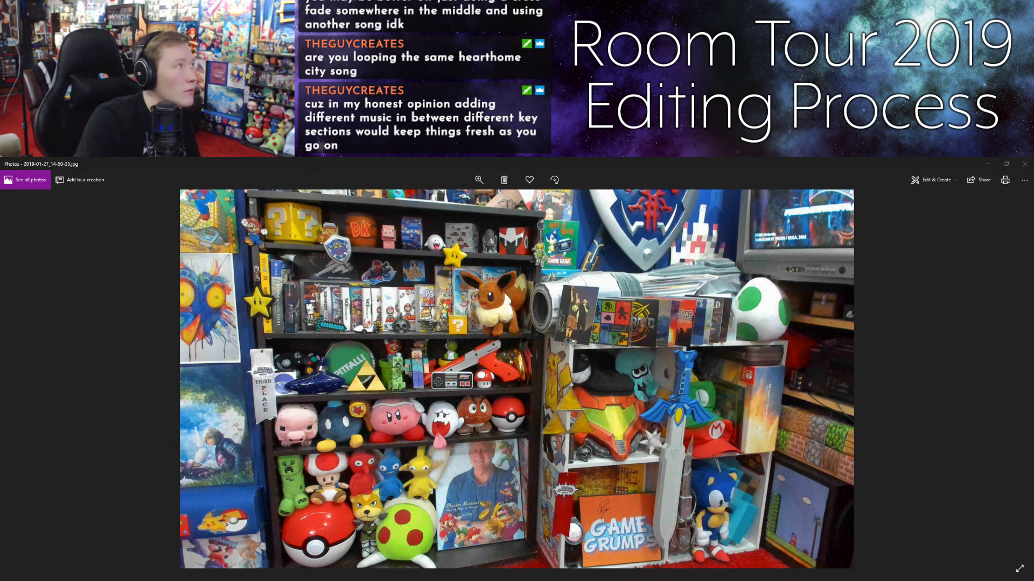
pyautogui.click(1025, 164)
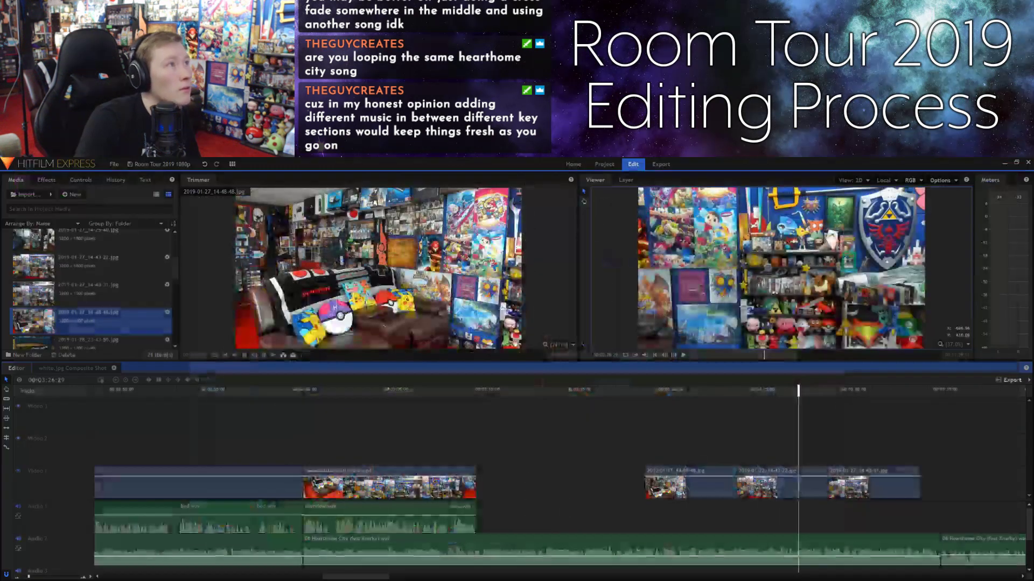
# Step: Import 2019-01-27_14-50-32.jpg and place it on Video 1 directly behind 2019-01-27_14-43-31.jpg
pyautogui.moveTo(81, 317); pyautogui.dragTo(97, 317)
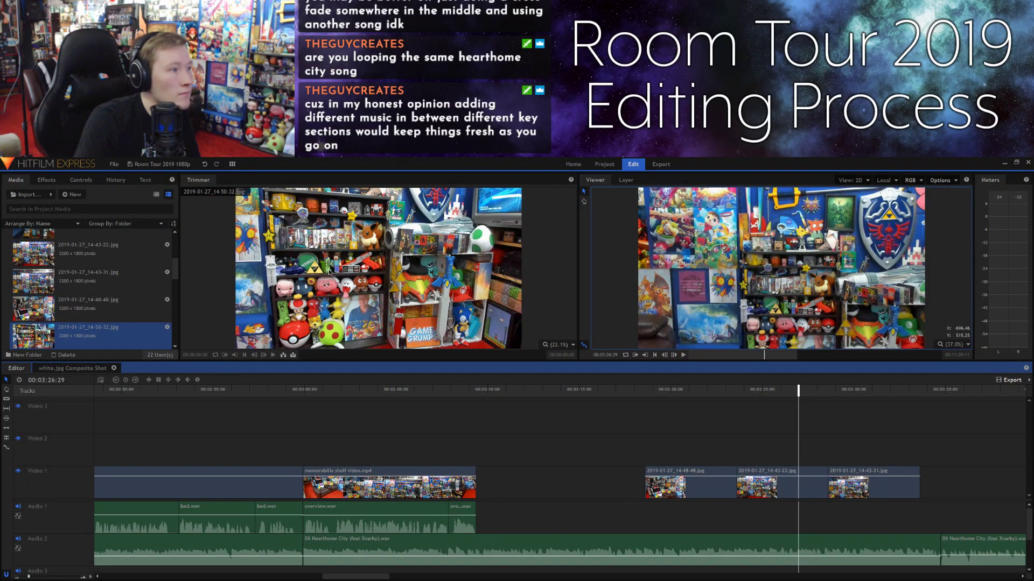
pyautogui.moveTo(332, 272); pyautogui.dragTo(925, 483)
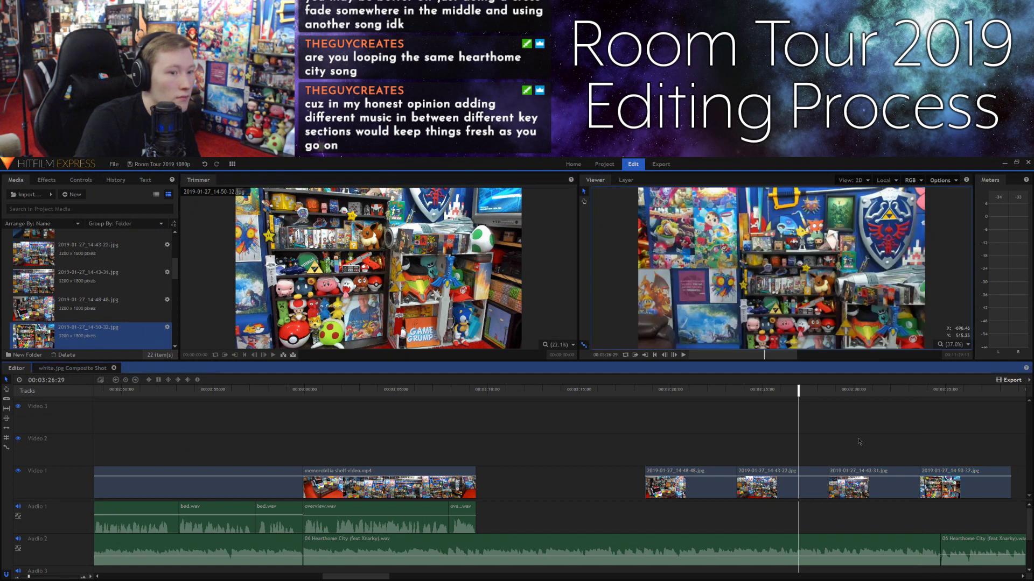
pyautogui.hscroll(5, 565, 579)
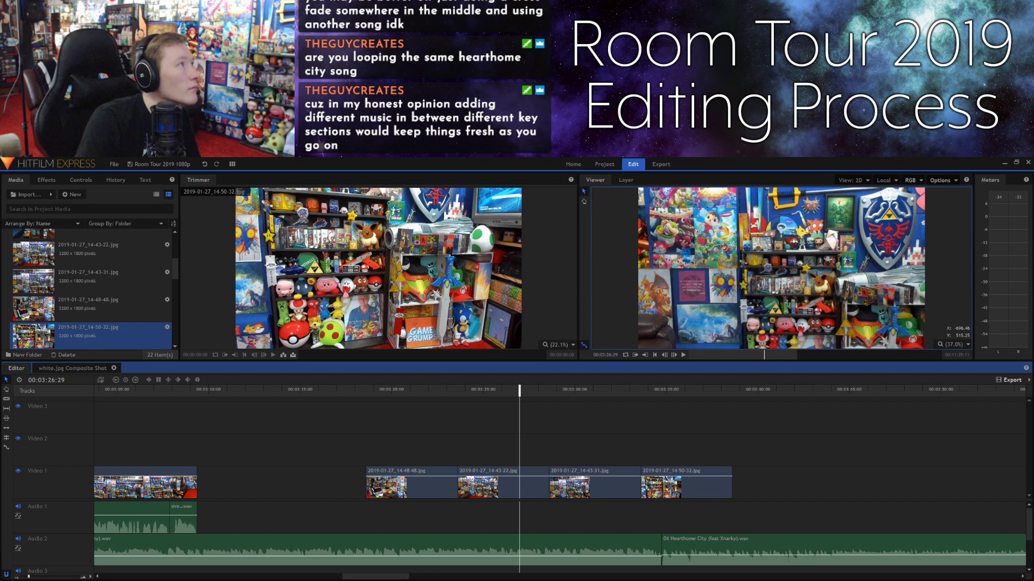
# Step: Import 2019-01-27_14-51-13.jpg, and insert a second copy of 2019-01-27_14-48-48.jpg on Video 1 between 2019-01-27_14-43-31.jpg and 2019-01-27_14-50-32.jpg without gaps
pyautogui.moveTo(333, 208); pyautogui.dragTo(111, 312)
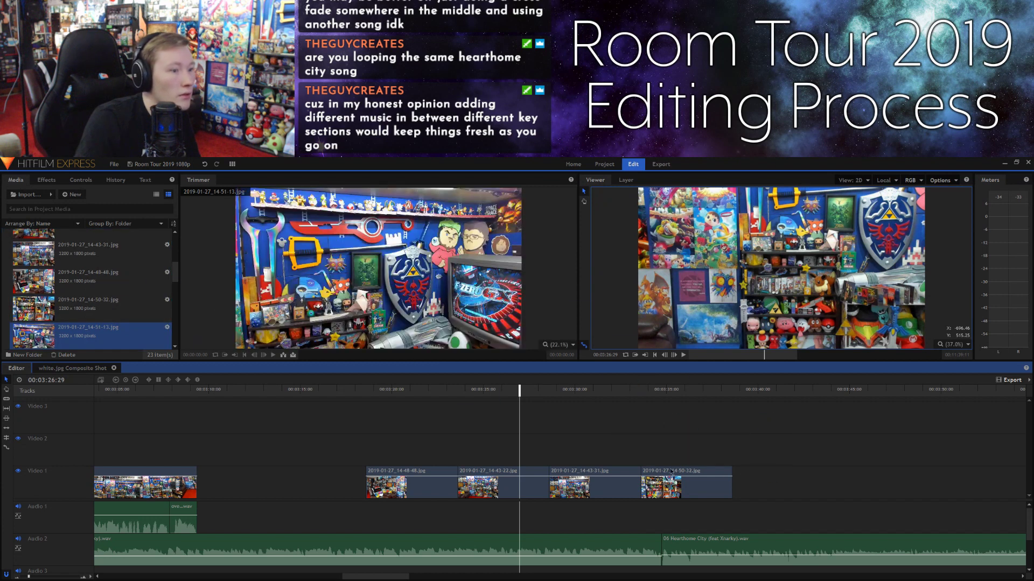
pyautogui.moveTo(667, 476); pyautogui.dragTo(834, 476)
pyautogui.moveTo(86, 277); pyautogui.dragTo(647, 476)
pyautogui.moveTo(821, 476); pyautogui.dragTo(745, 474)
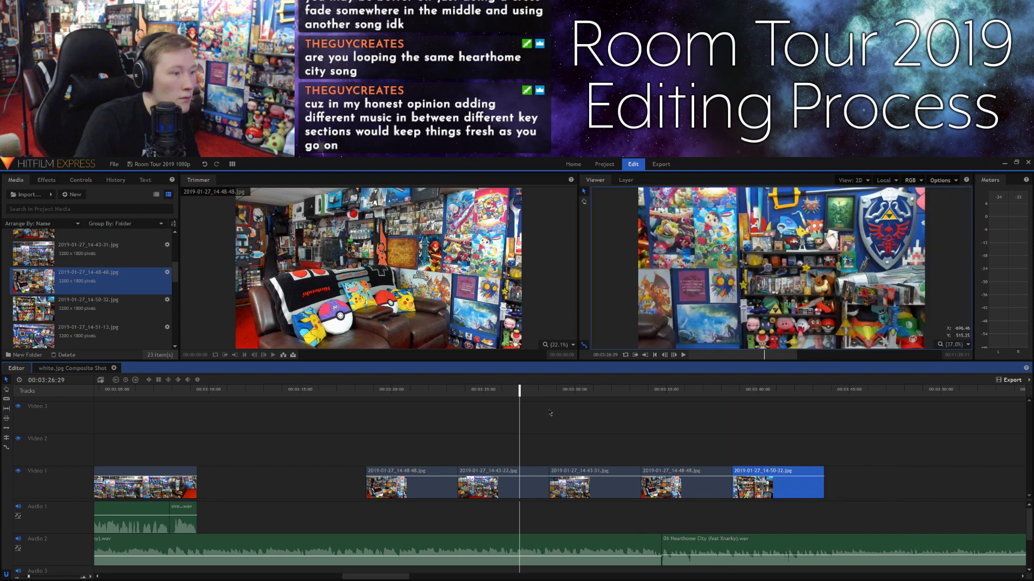
pyautogui.click(560, 418)
pyautogui.click(608, 393)
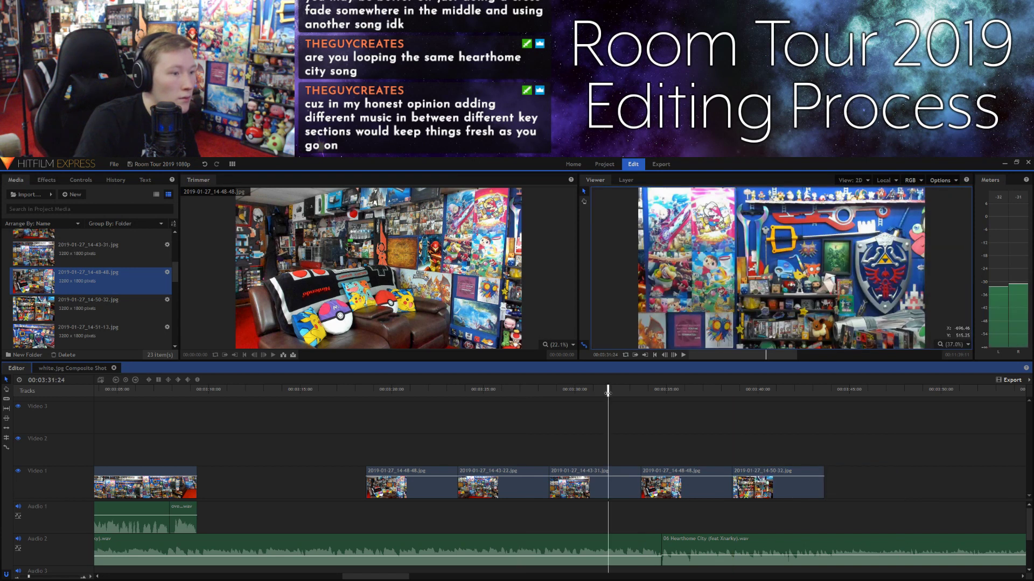
# Step: Scale the first 2019-01-27_14-48-48.jpg clip down at 00:03:20:06 so the photo just fills the frame width
pyautogui.moveTo(576, 395); pyautogui.dragTo(395, 376)
pyautogui.click(701, 227)
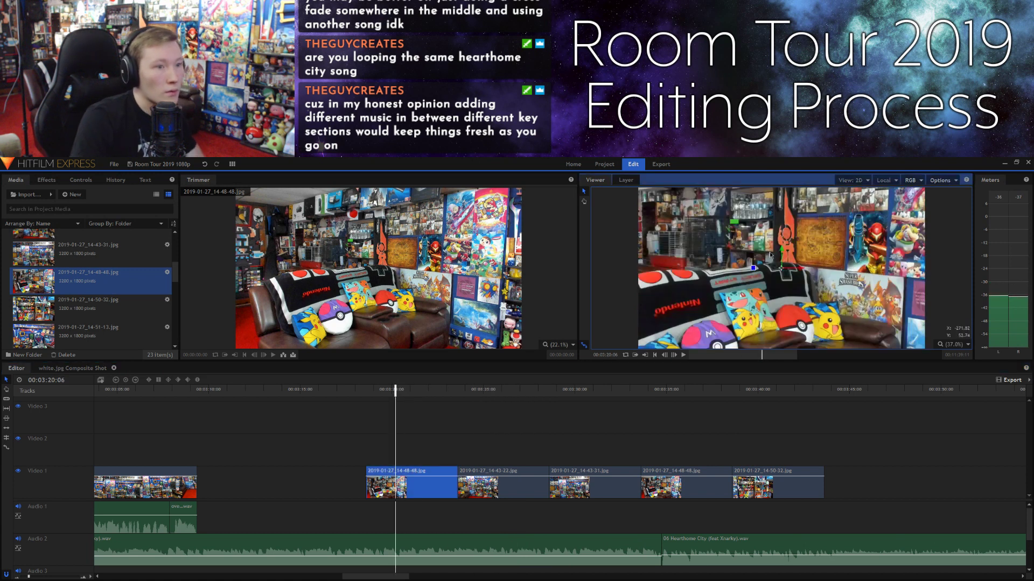
pyautogui.moveTo(701, 226)
pyautogui.mouseDown()
pyautogui.moveTo(660, 218)
pyautogui.moveTo(780, 299)
pyautogui.moveTo(646, 221)
pyautogui.moveTo(696, 219)
pyautogui.moveTo(637, 201)
pyautogui.mouseUp()
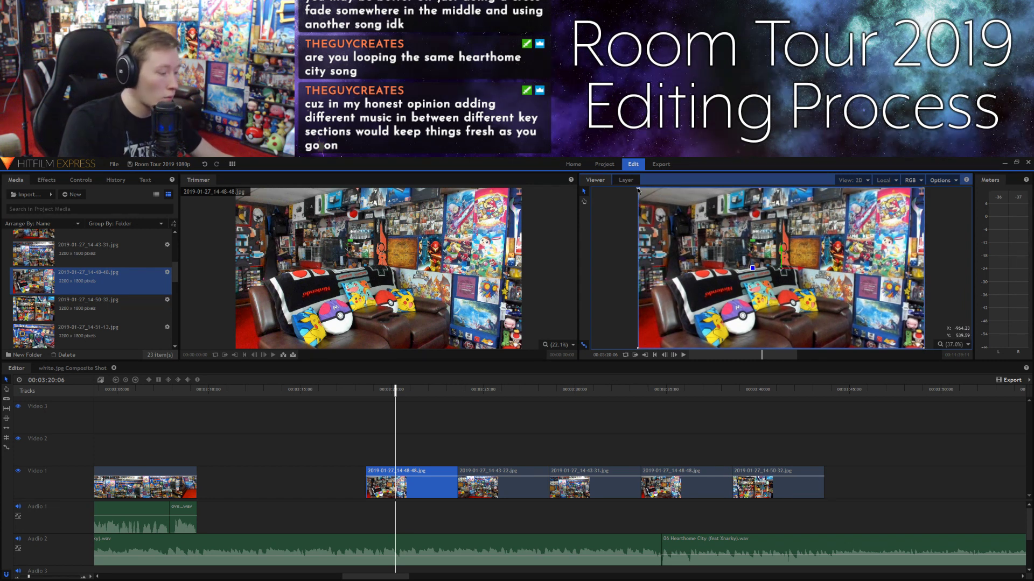
pyautogui.moveTo(638, 190); pyautogui.dragTo(636, 190)
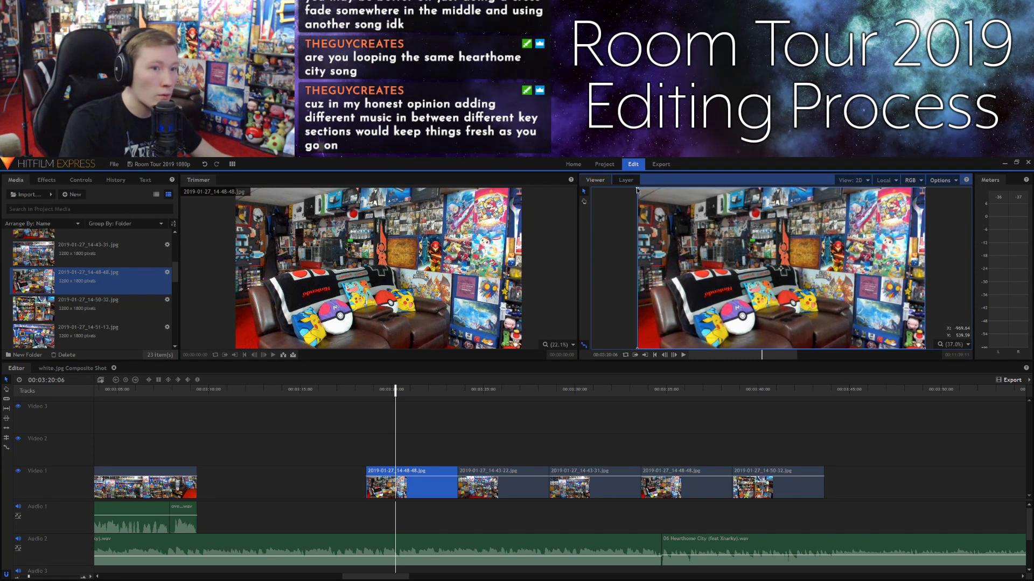
pyautogui.click(964, 266)
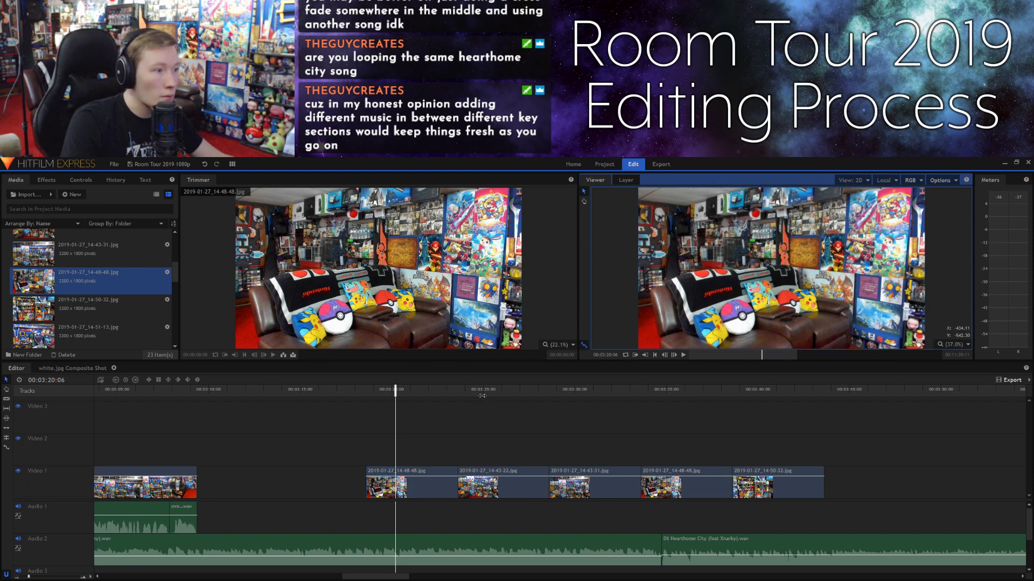
# Step: Scale 2019-01-27_14-43-22.jpg down and centre it so it just fills the frame, checking the edges at 00:03:24:28
pyautogui.click(481, 487)
pyautogui.moveTo(756, 242); pyautogui.dragTo(657, 234)
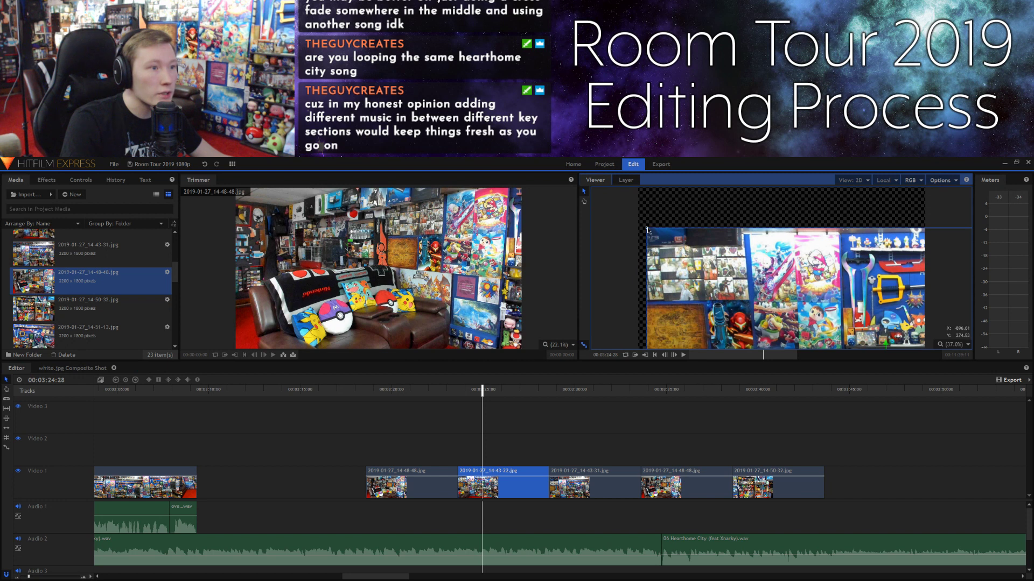
pyautogui.moveTo(646, 231); pyautogui.dragTo(766, 293)
pyautogui.moveTo(830, 323); pyautogui.dragTo(710, 251)
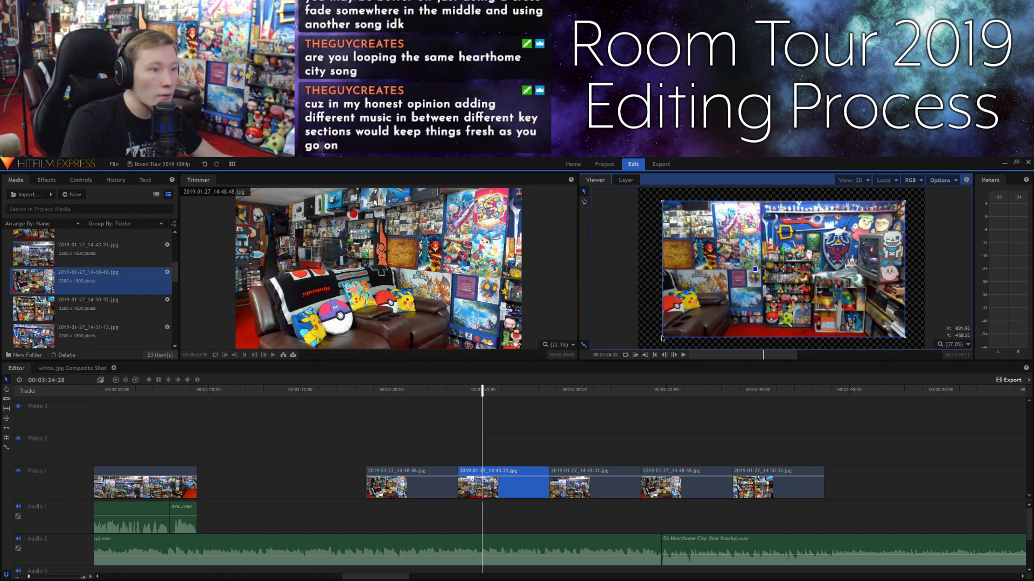
pyautogui.moveTo(663, 338)
pyautogui.mouseDown()
pyautogui.moveTo(633, 354)
pyautogui.moveTo(666, 327)
pyautogui.mouseUp()
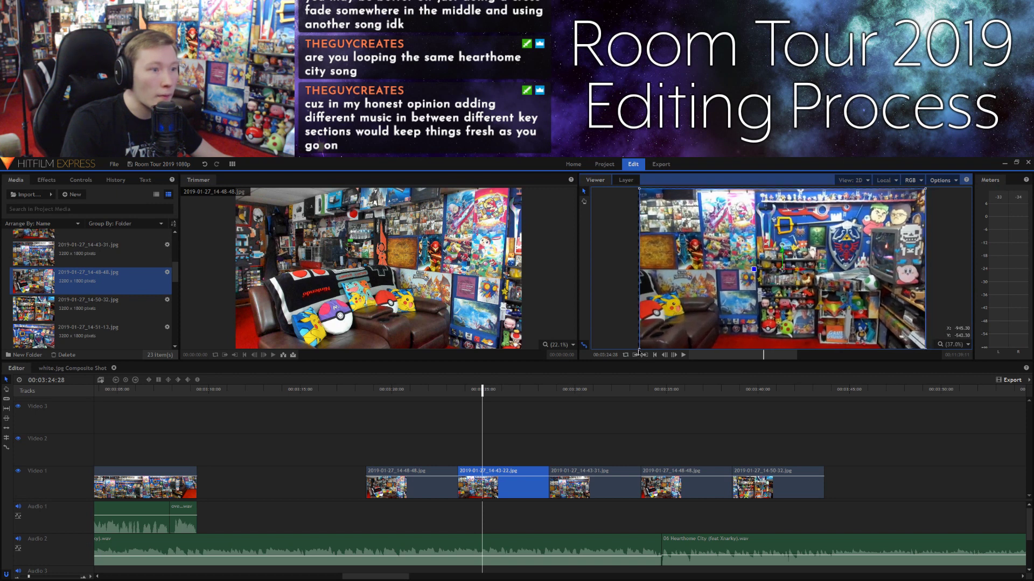
pyautogui.moveTo(640, 353); pyautogui.dragTo(637, 350)
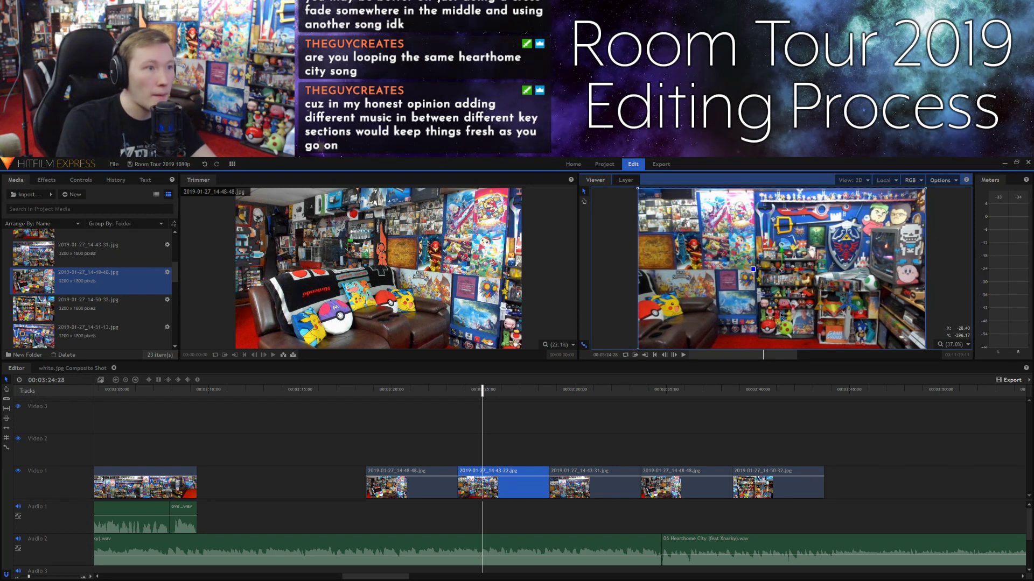
pyautogui.click(949, 295)
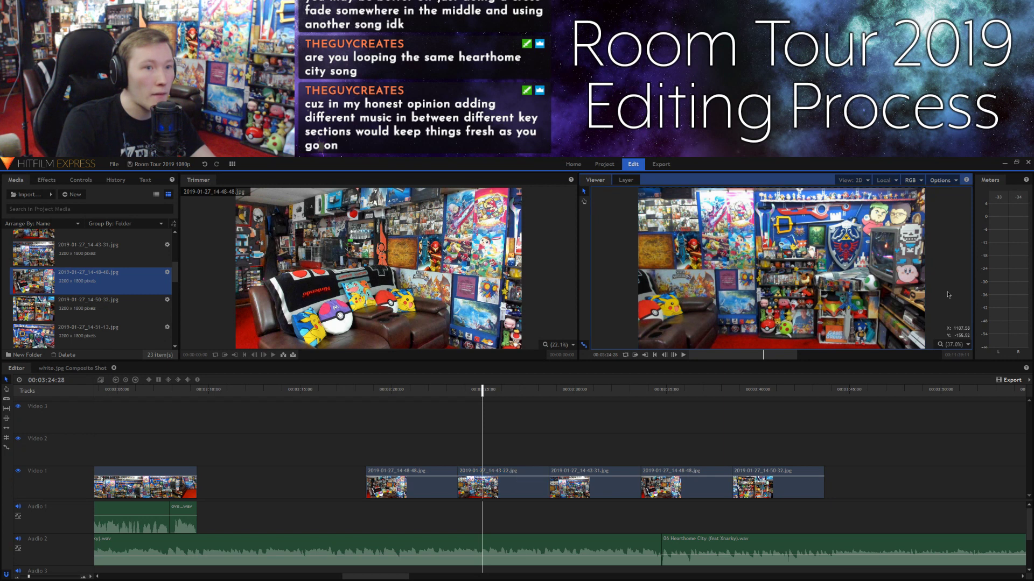
pyautogui.click(907, 272)
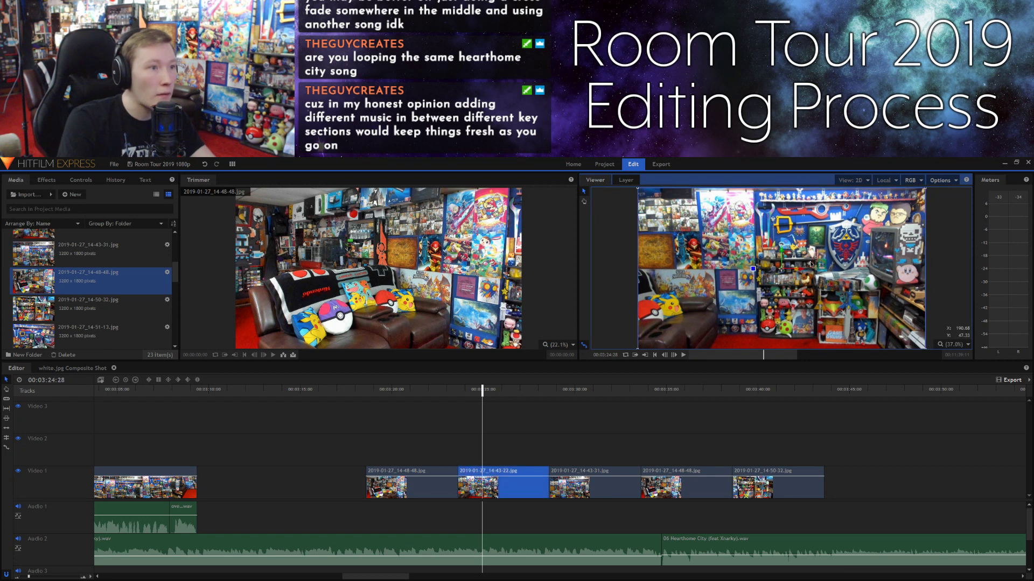
pyautogui.click(949, 282)
pyautogui.click(754, 294)
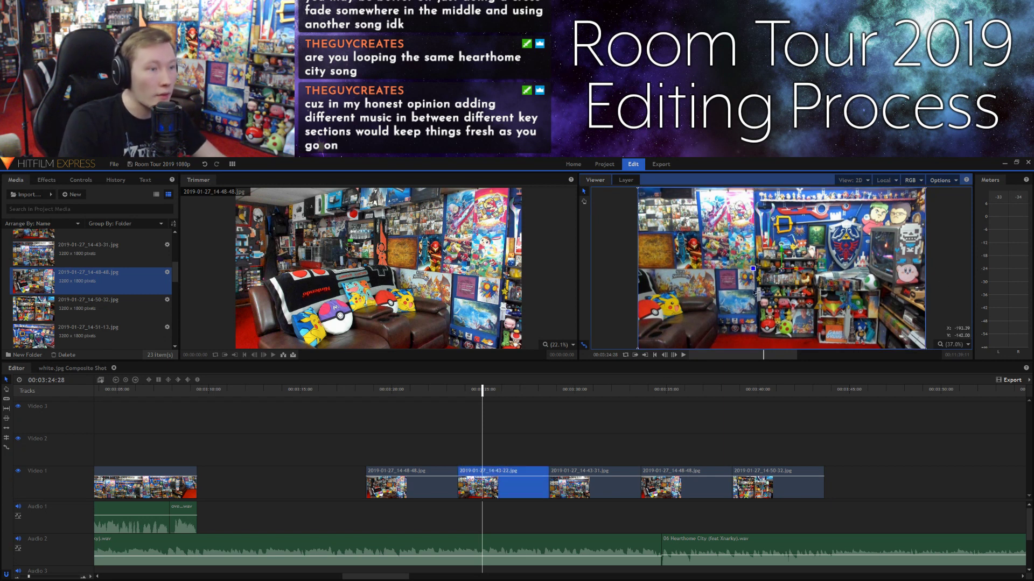
pyautogui.click(937, 245)
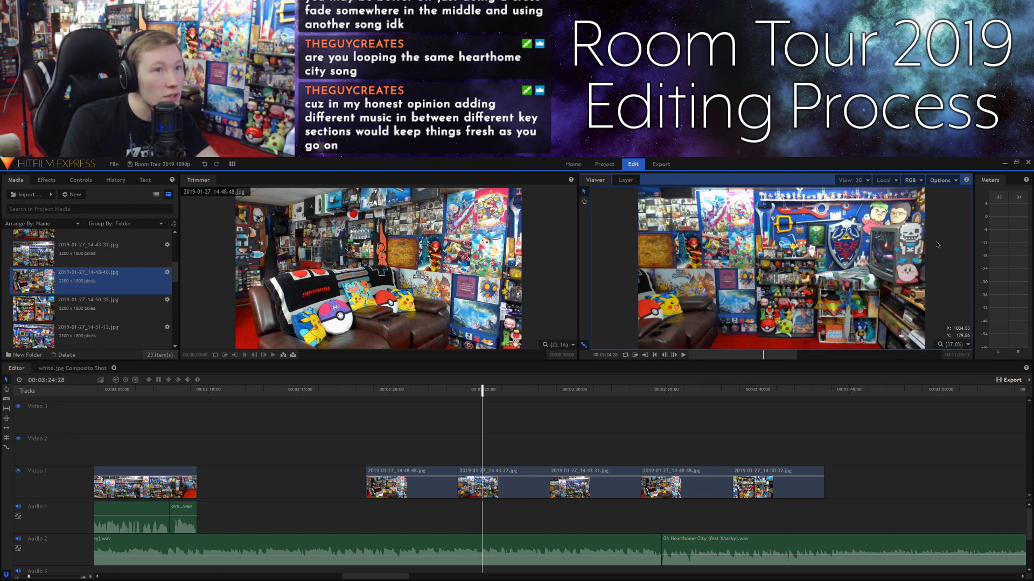
pyautogui.click(757, 431)
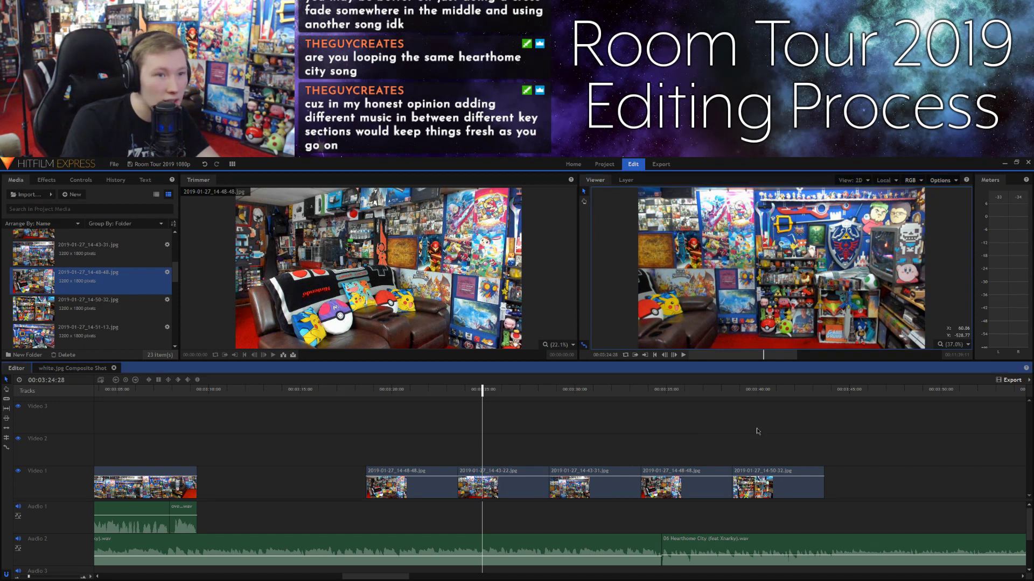
# Step: Scale 2019-01-27_14-43-31.jpg down at 00:03:30:21 so the photo just fills the frame width
pyautogui.moveTo(577, 390); pyautogui.dragTo(588, 390)
pyautogui.click(690, 242)
pyautogui.moveTo(690, 242); pyautogui.dragTo(715, 286)
pyautogui.moveTo(653, 231); pyautogui.dragTo(658, 199)
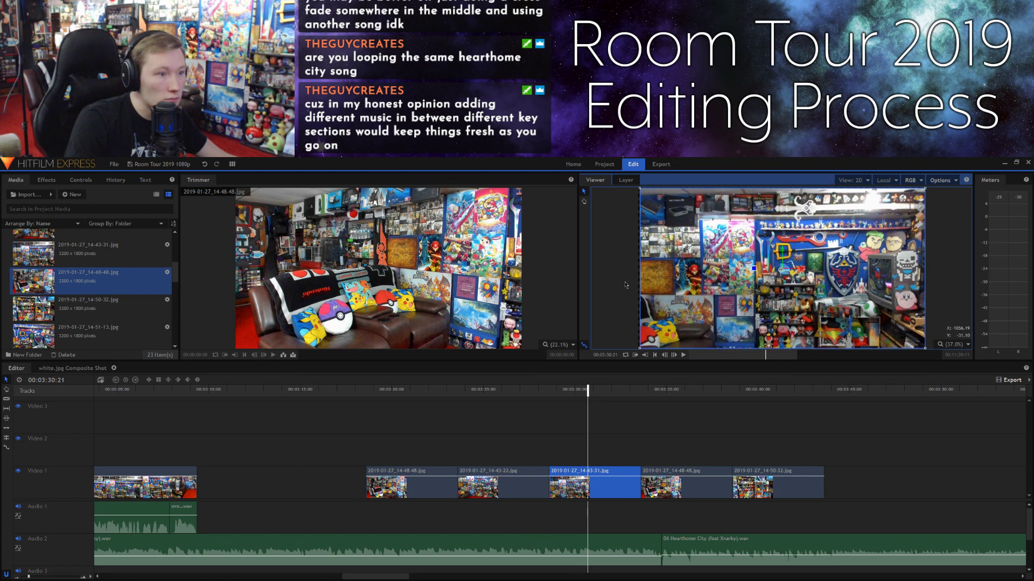
pyautogui.moveTo(640, 350); pyautogui.dragTo(637, 351)
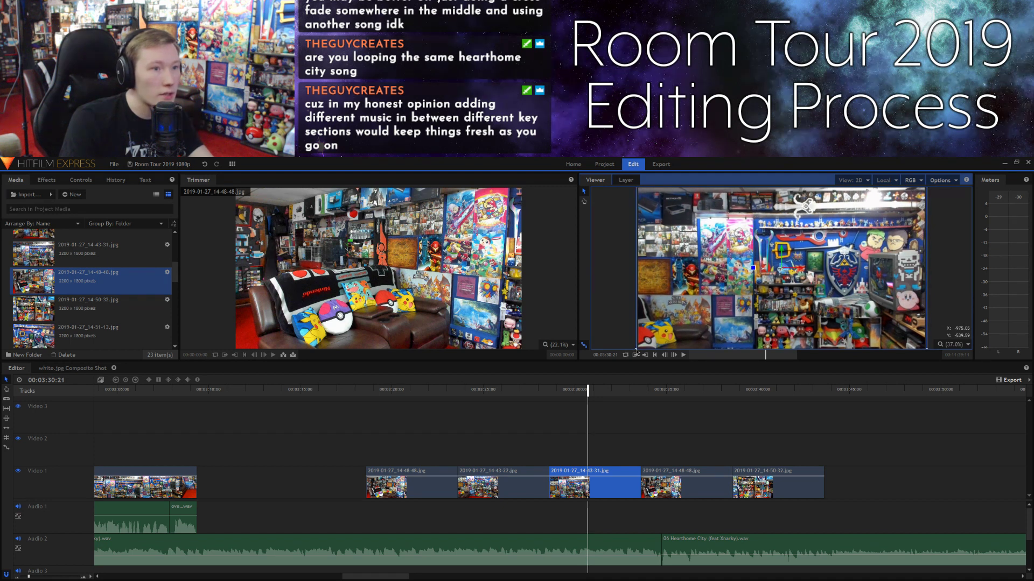
pyautogui.click(954, 280)
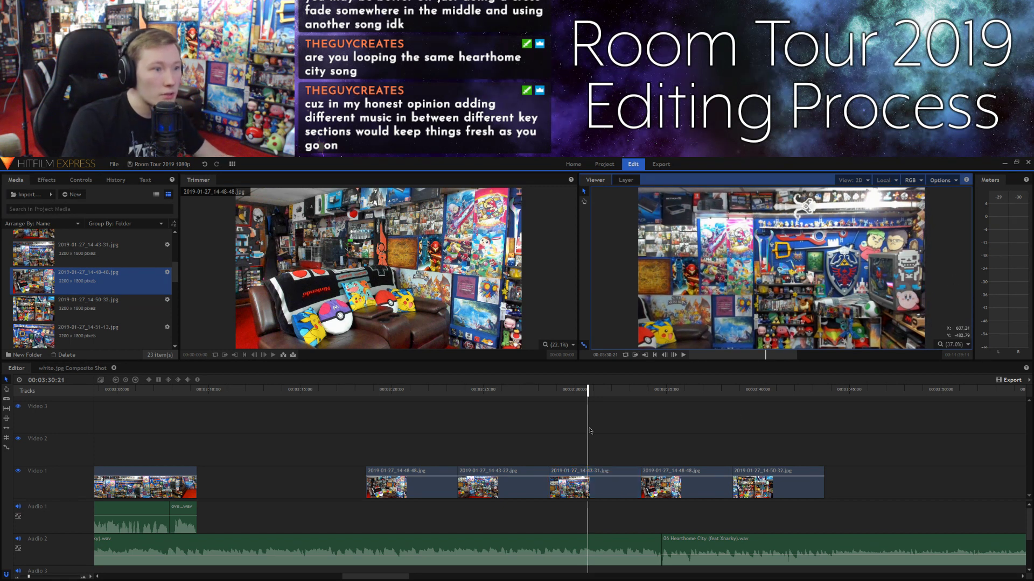
# Step: Scale the second 2019-01-27_14-48-48.jpg clip down at 00:03:35:00 to just fill the frame width
pyautogui.click(666, 400)
pyautogui.click(666, 390)
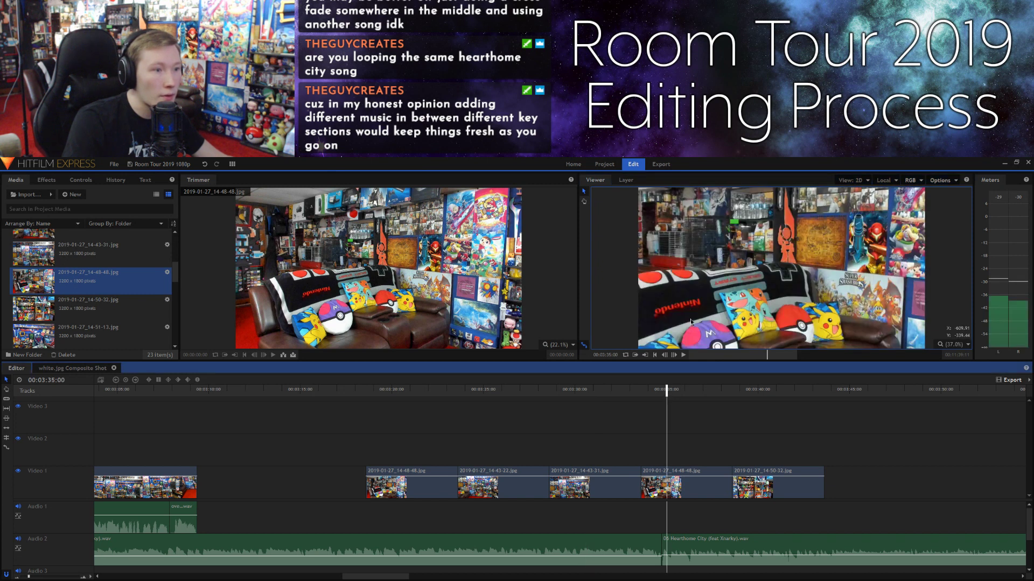
pyautogui.moveTo(691, 322); pyautogui.dragTo(678, 220)
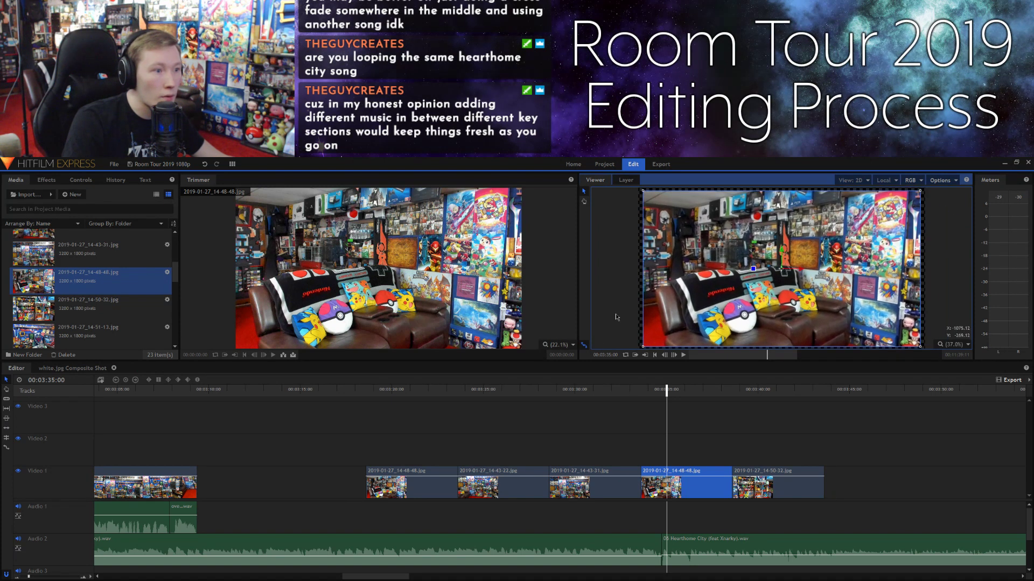
pyautogui.moveTo(644, 349); pyautogui.dragTo(638, 351)
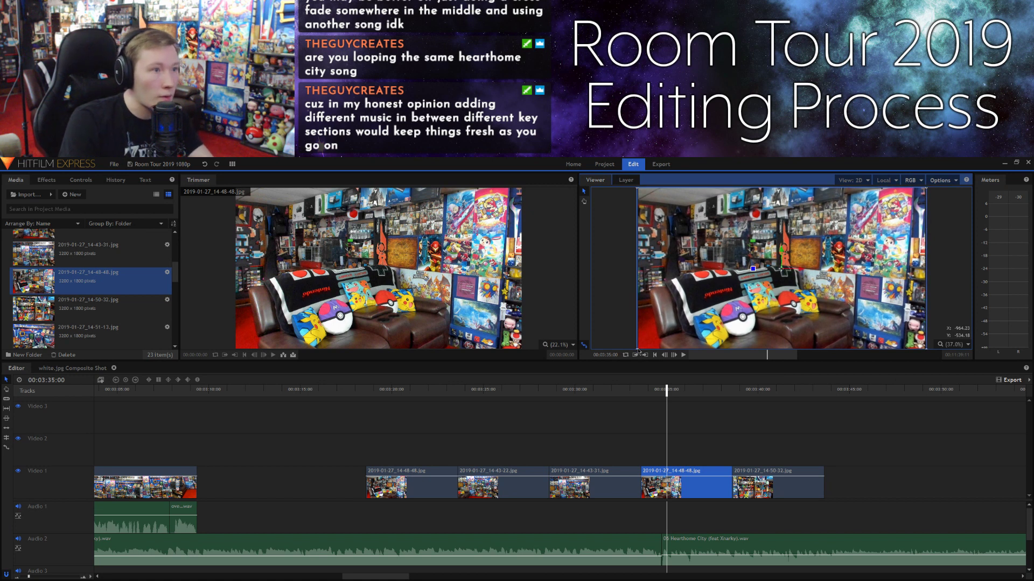
# Step: Scale 2019-01-27_14-50-32.jpg down at 00:03:39:27 so the photo just fills the frame width
pyautogui.click(618, 324)
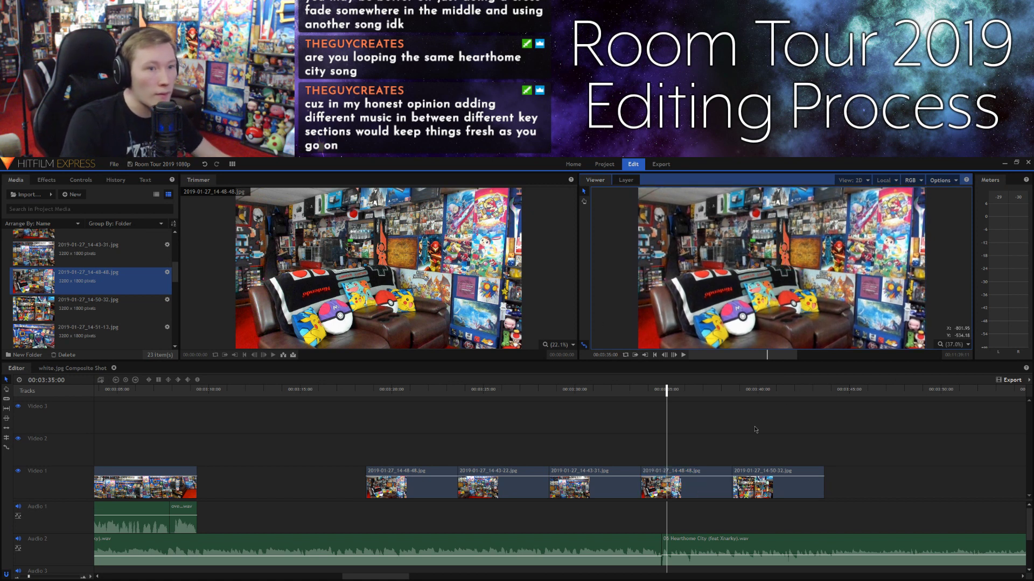
pyautogui.click(760, 406)
pyautogui.click(756, 391)
pyautogui.click(709, 295)
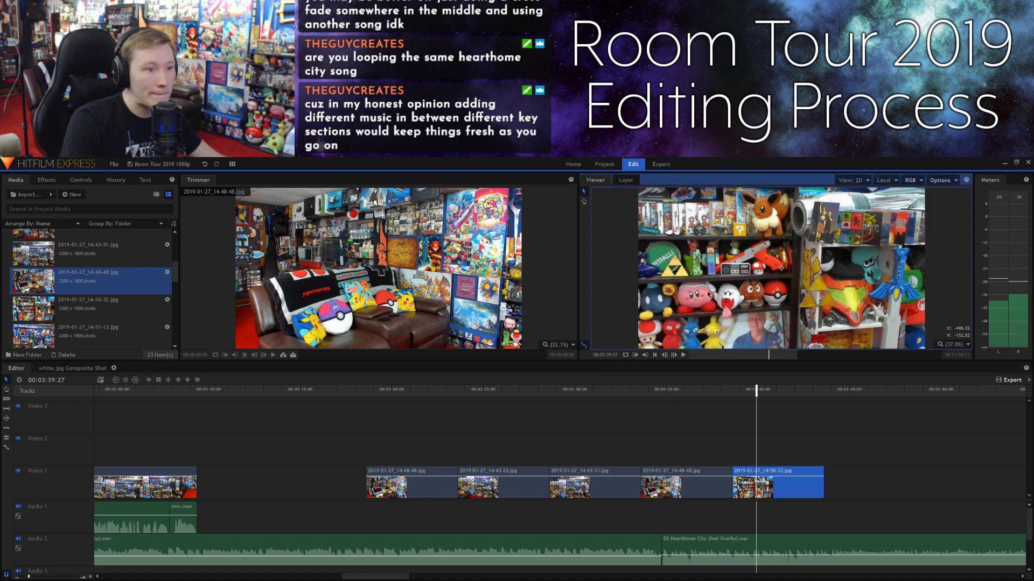
pyautogui.moveTo(649, 235)
pyautogui.mouseDown()
pyautogui.moveTo(623, 205)
pyautogui.moveTo(669, 222)
pyautogui.moveTo(641, 202)
pyautogui.moveTo(669, 219)
pyautogui.moveTo(639, 188)
pyautogui.moveTo(670, 234)
pyautogui.mouseUp()
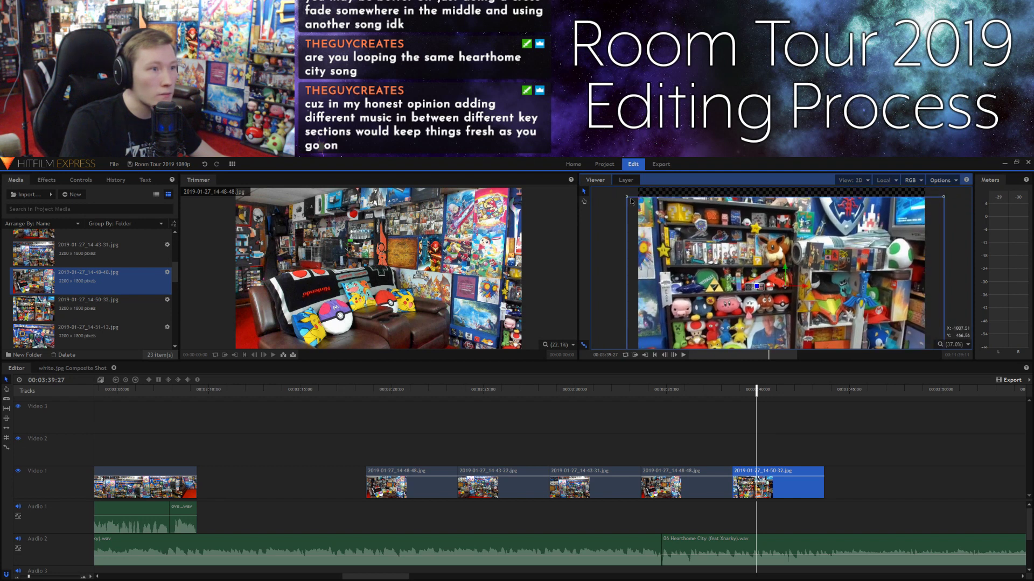
pyautogui.moveTo(626, 199)
pyautogui.mouseDown()
pyautogui.moveTo(680, 226)
pyautogui.moveTo(638, 186)
pyautogui.mouseUp()
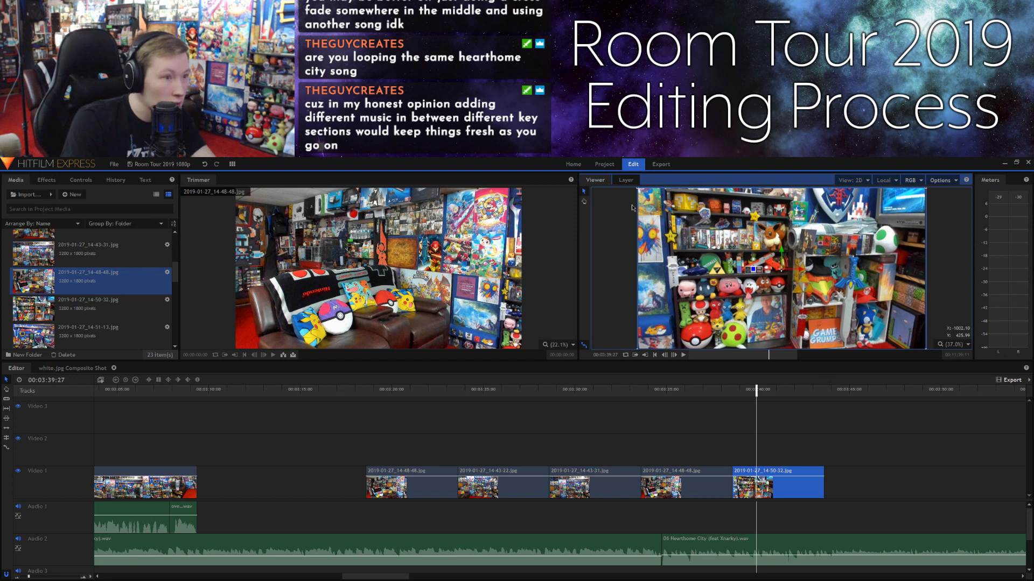
pyautogui.click(618, 273)
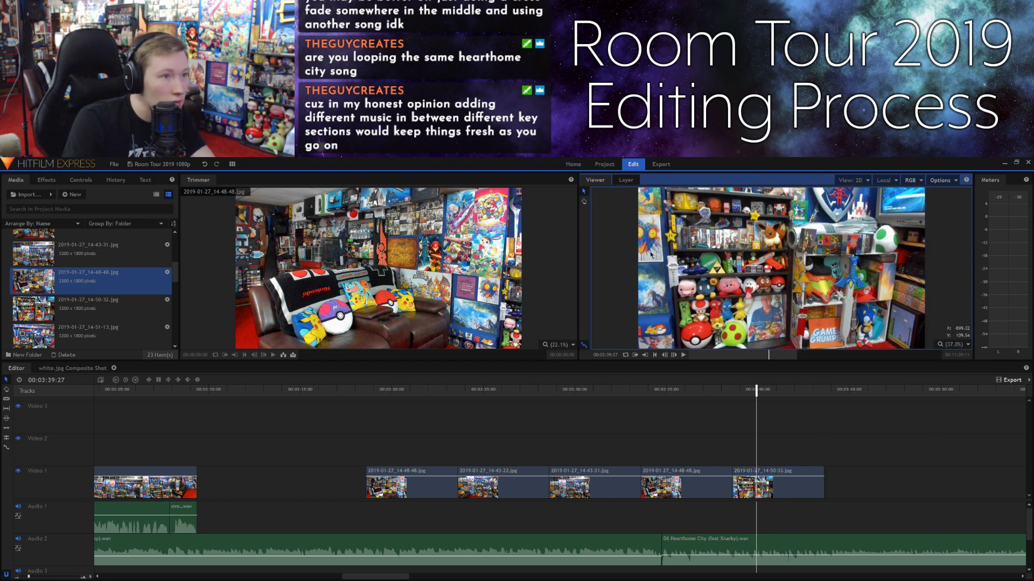
pyautogui.click(677, 280)
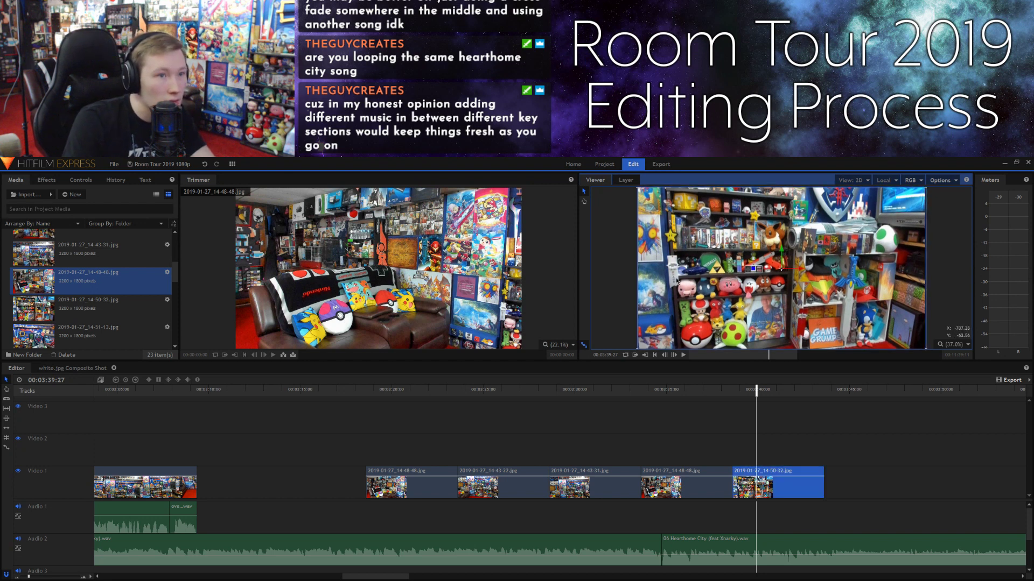
pyautogui.click(618, 264)
pyautogui.click(815, 437)
# Step: Delete the 2019-01-27_14-43-31.jpg clip from the Video 1 track
pyautogui.moveTo(378, 395); pyautogui.dragTo(295, 446)
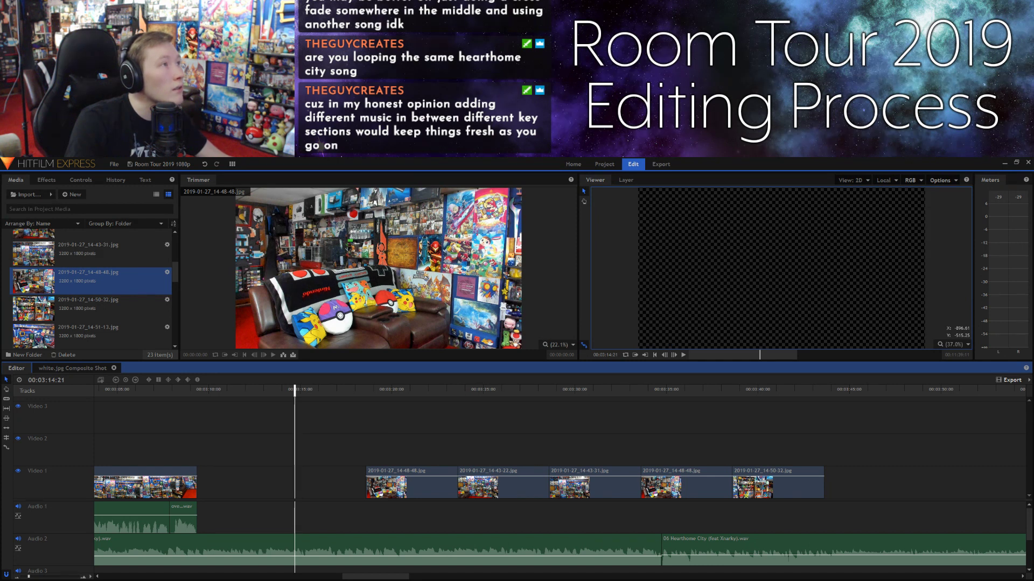
pyautogui.click(576, 393)
pyautogui.click(590, 472)
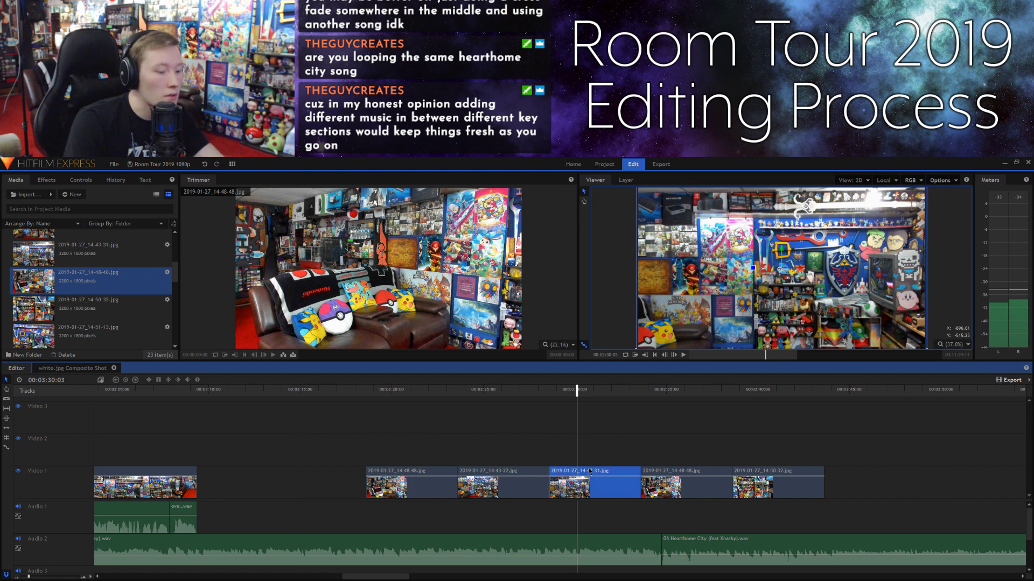
pyautogui.press('Delete')
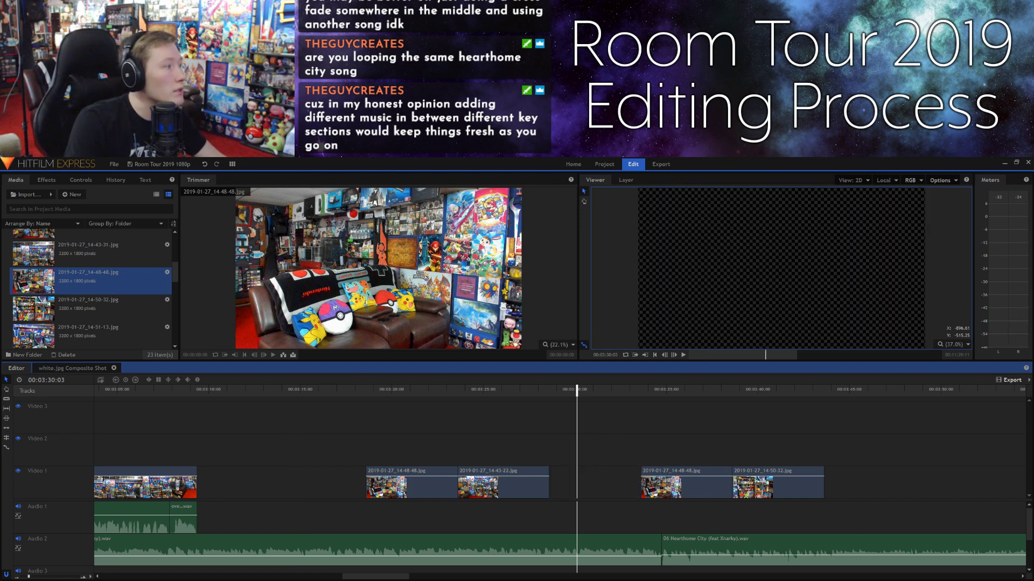
# Step: Import console boxes.mp4 into the project, preview it and set its in point at about 00:01:07
pyautogui.moveTo(0, 269); pyautogui.dragTo(116, 275)
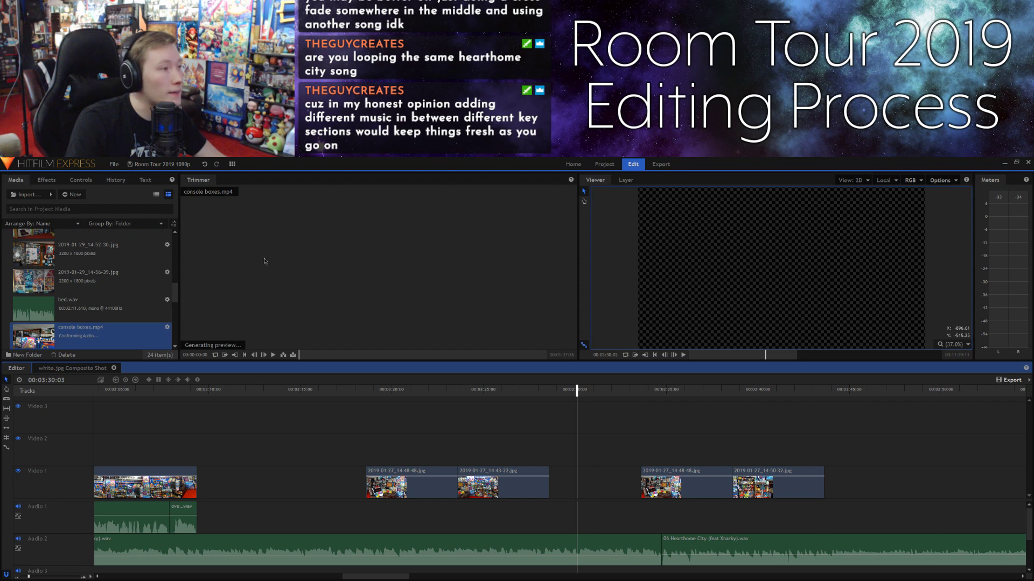
pyautogui.click(328, 300)
pyautogui.press('space')
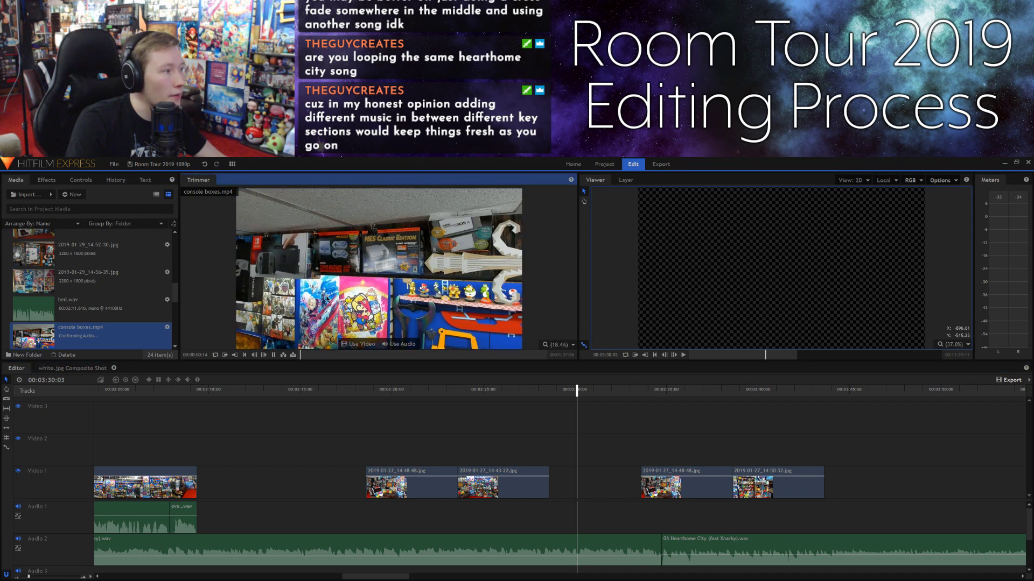
pyautogui.click(379, 355)
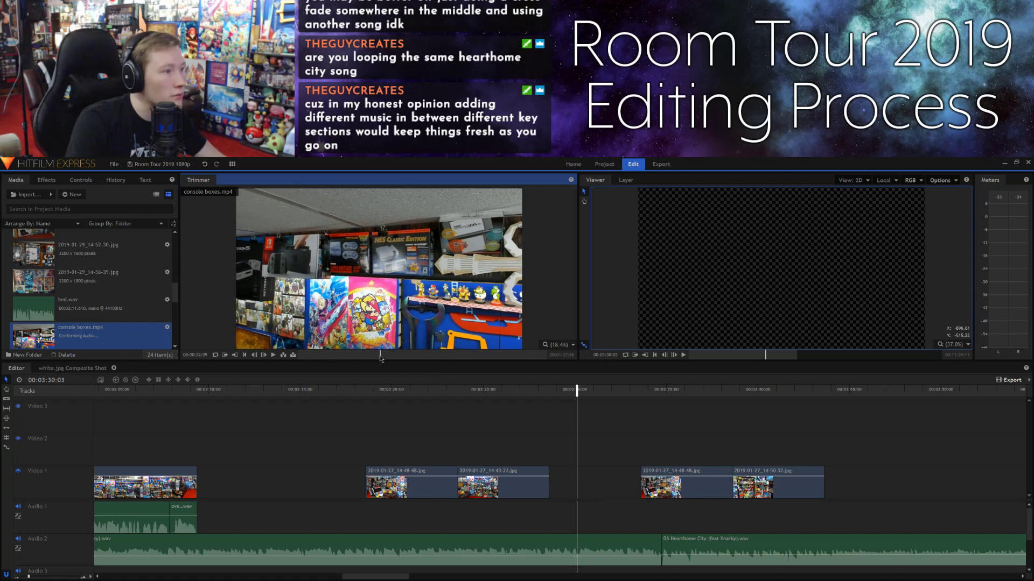
pyautogui.click(457, 358)
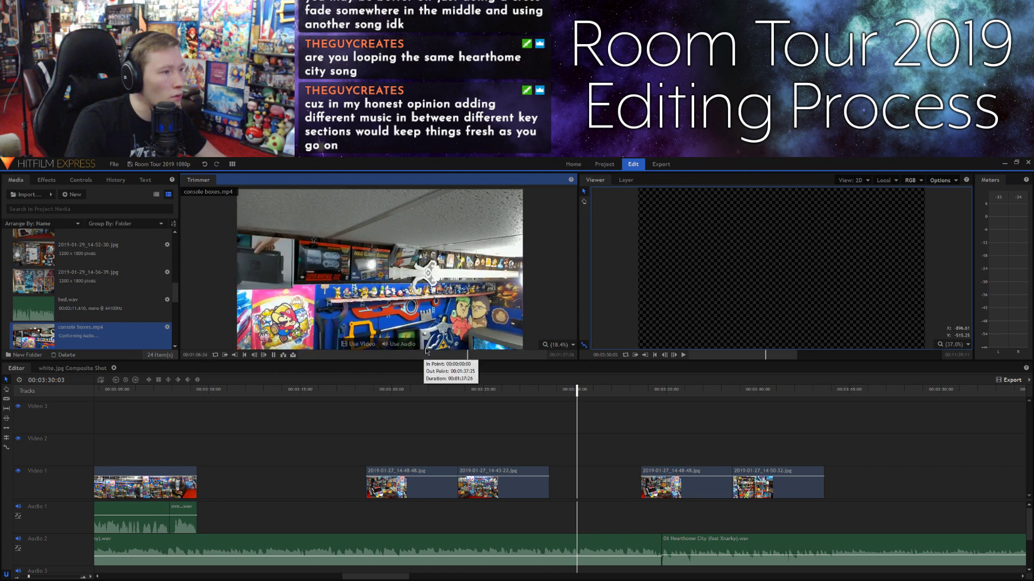
pyautogui.press('space')
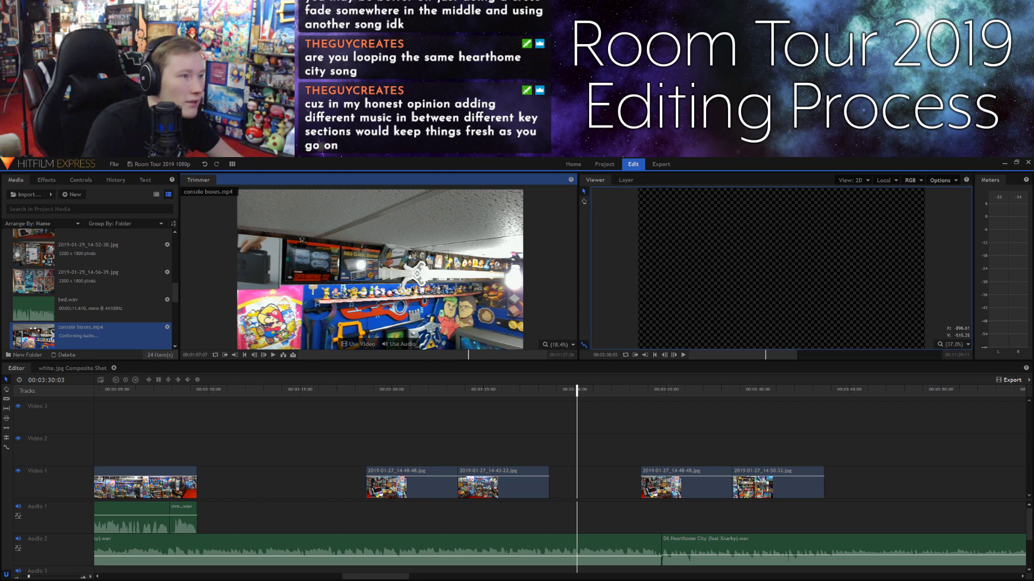
pyautogui.press('space')
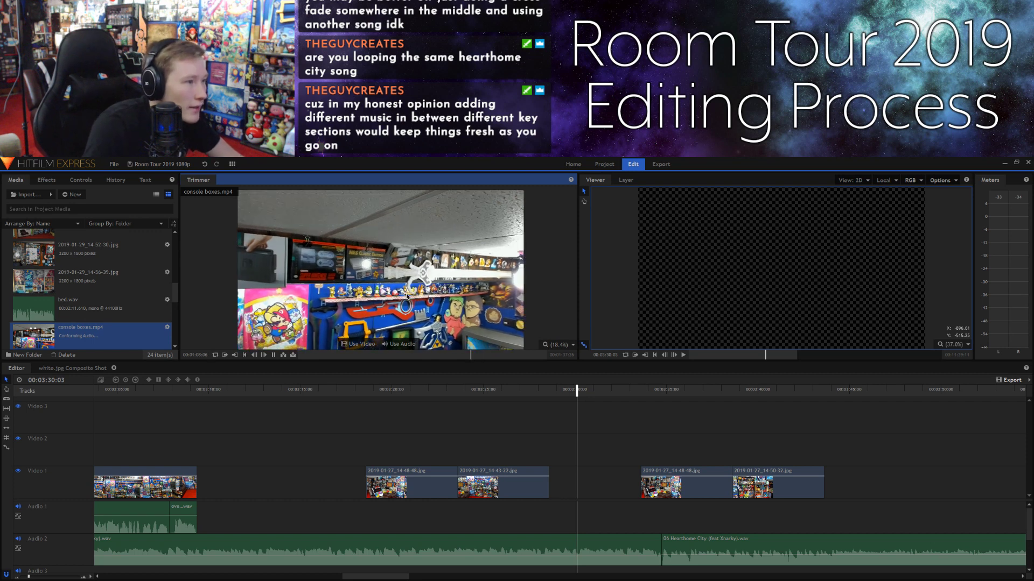
pyautogui.press('space')
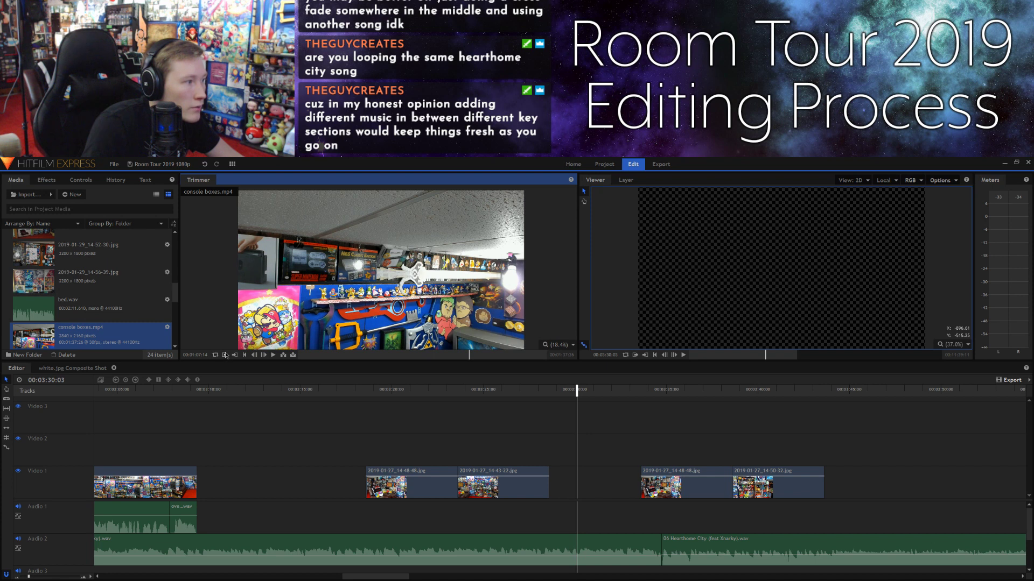
# Step: Play console boxes.mp4 onward from its in point and set the out point at about 00:01:16
pyautogui.moveTo(322, 300)
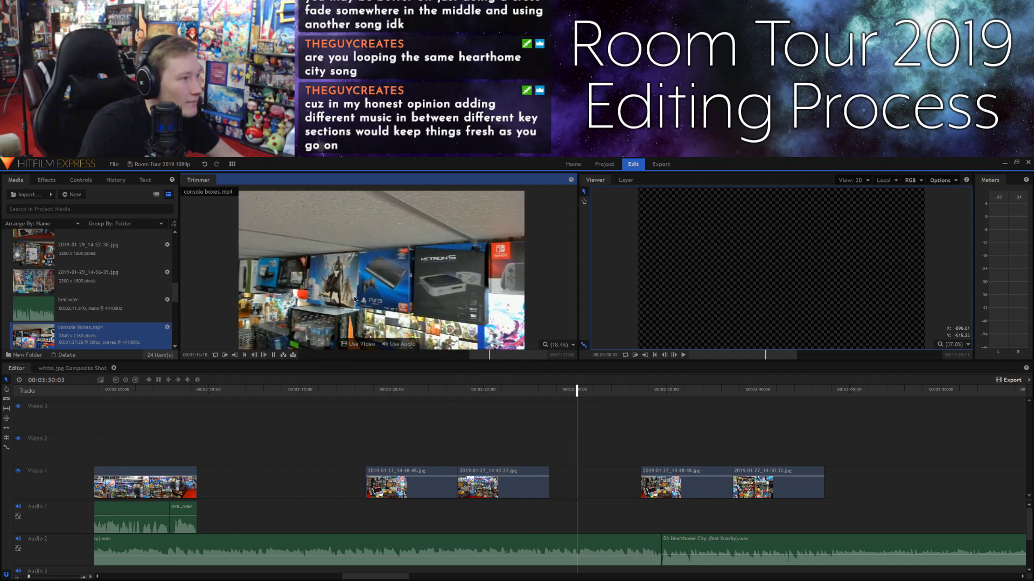
pyautogui.press('space')
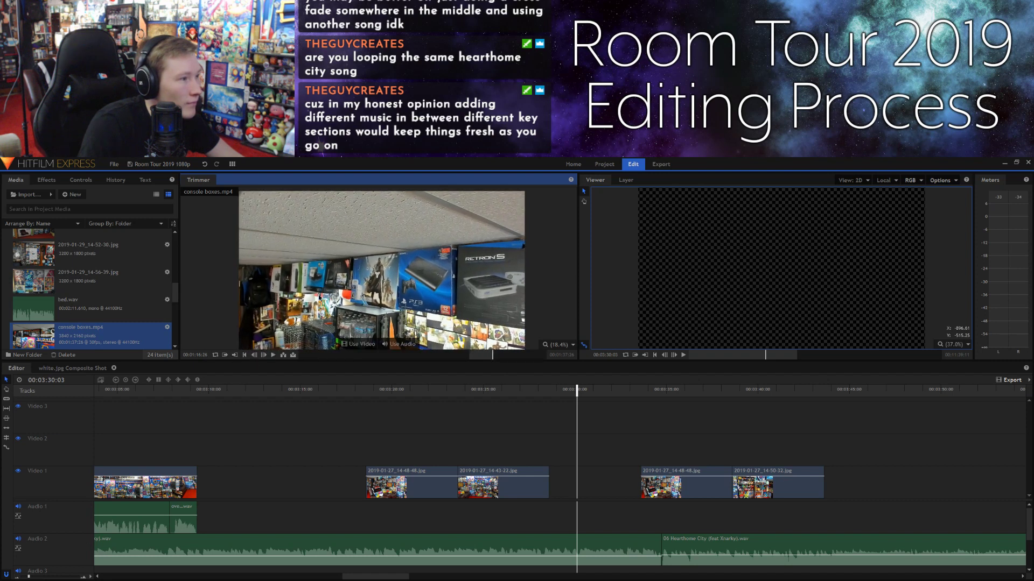
pyautogui.press('space')
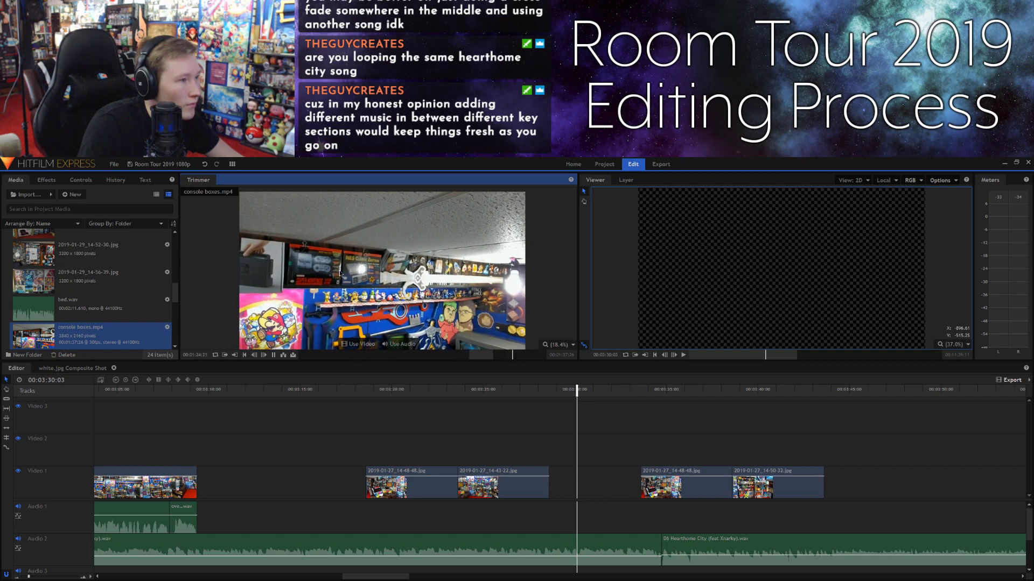
pyautogui.press('space')
# Step: Place the trimmed console boxes.mp4 after the last photo on the timeline, unlink it and delete its audio
pyautogui.moveTo(474, 401); pyautogui.dragTo(864, 484)
pyautogui.rightClick(874, 475)
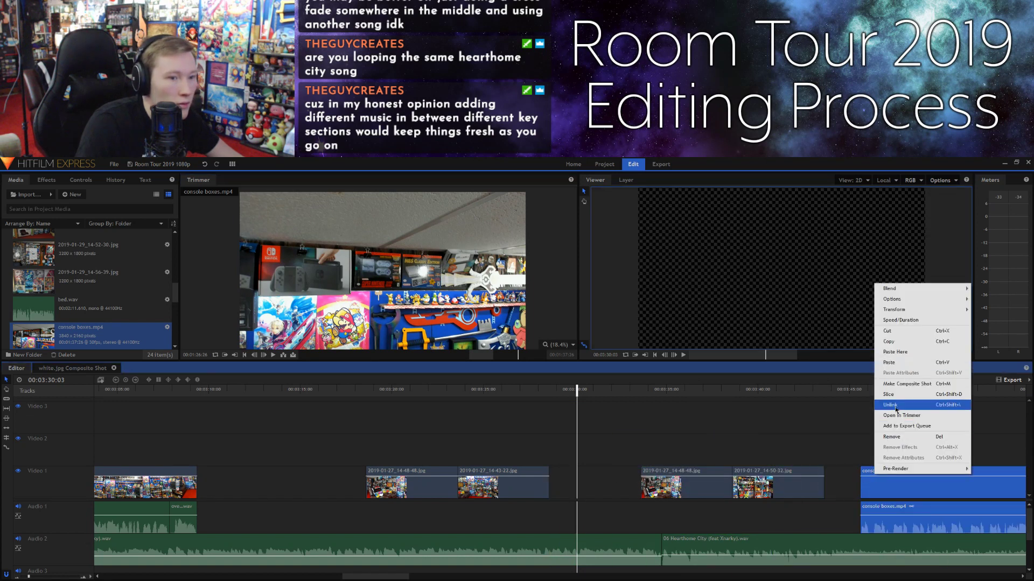
pyautogui.click(896, 405)
pyautogui.click(884, 509)
pyautogui.press('Delete')
# Step: Shift the last two photos earlier to close the gap on Video 1, keeping console boxes.mp4 on that track after them
pyautogui.moveTo(879, 483); pyautogui.dragTo(491, 442)
pyautogui.moveTo(612, 463); pyautogui.dragTo(614, 462)
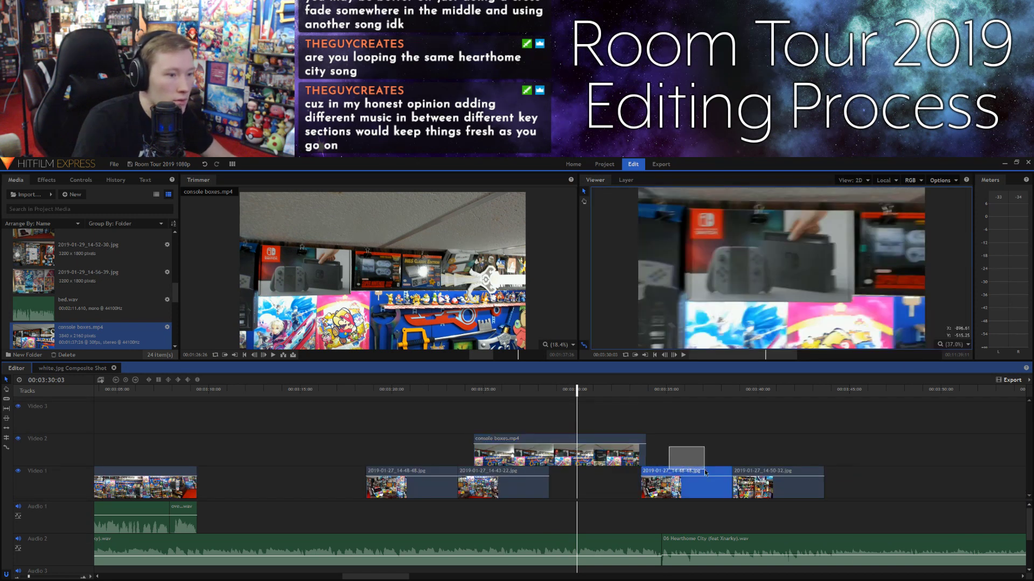
pyautogui.moveTo(709, 463); pyautogui.dragTo(452, 427)
pyautogui.moveTo(509, 449); pyautogui.dragTo(840, 483)
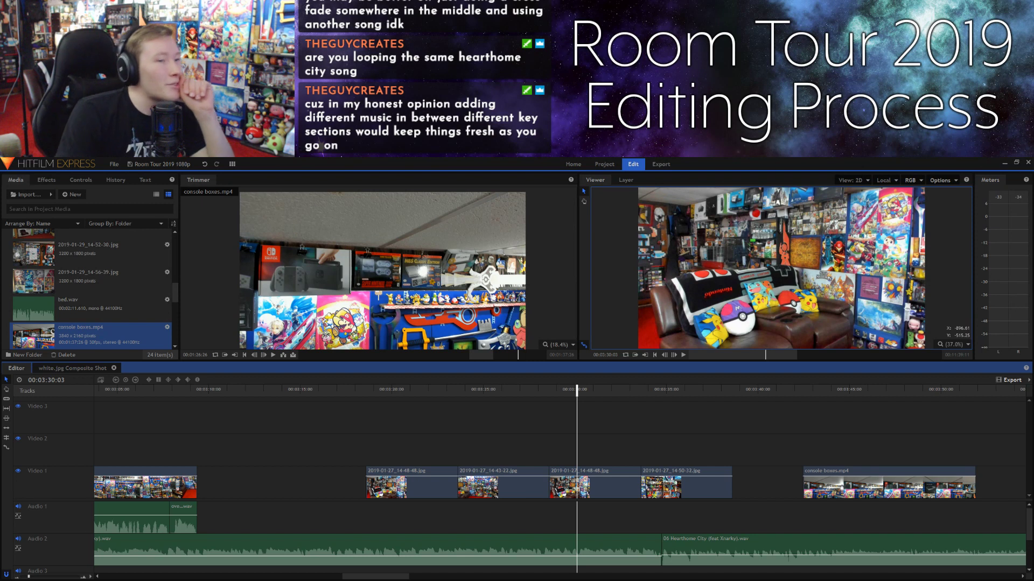
# Step: Import amiibo.mp4 into the project and preview it up to the shot of the figures at about 00:00:54
pyautogui.moveTo(152, 162); pyautogui.dragTo(91, 301)
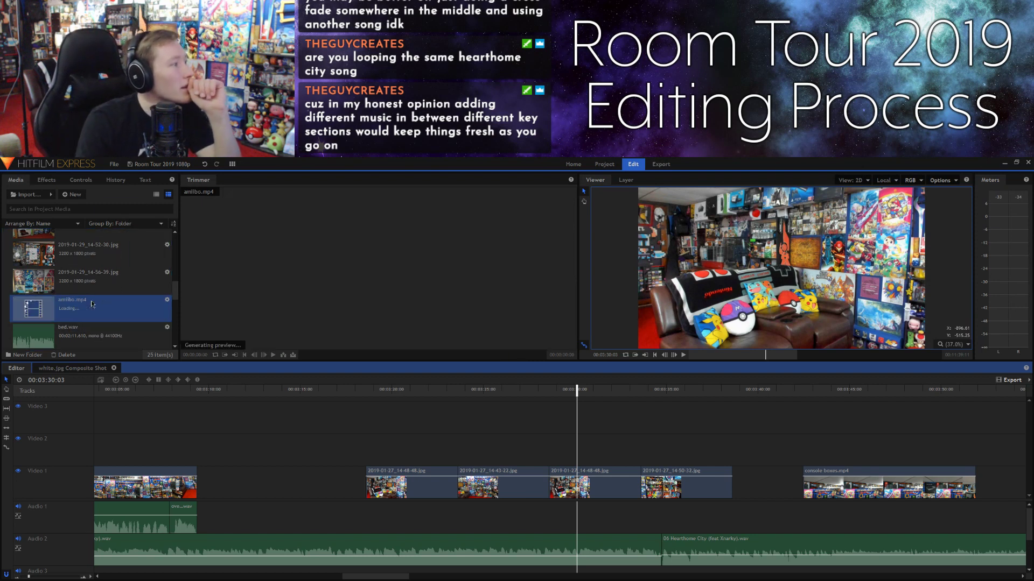
pyautogui.click(225, 275)
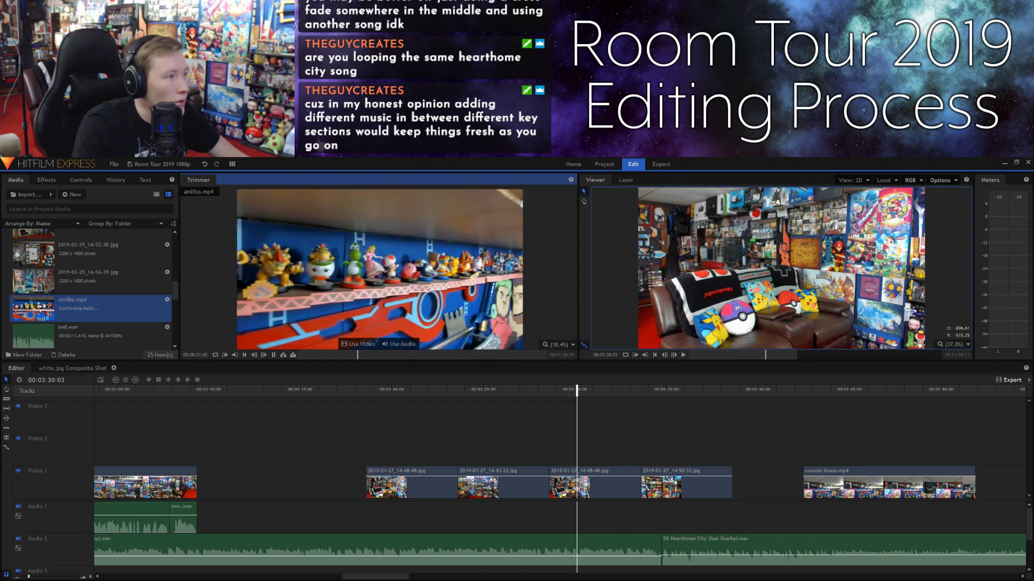
pyautogui.press('space')
pyautogui.moveTo(220, 272)
pyautogui.press('space')
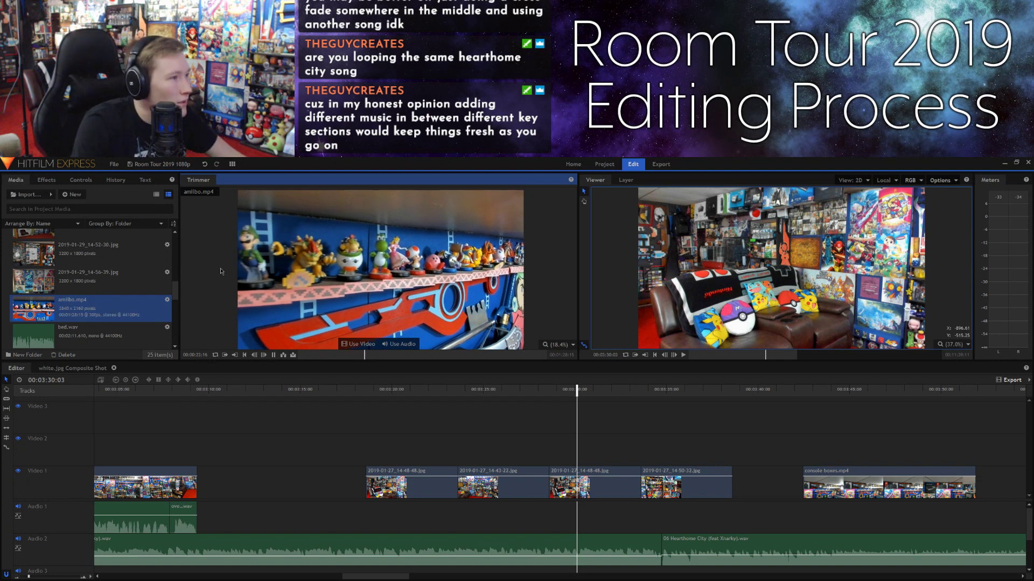
pyautogui.press('space')
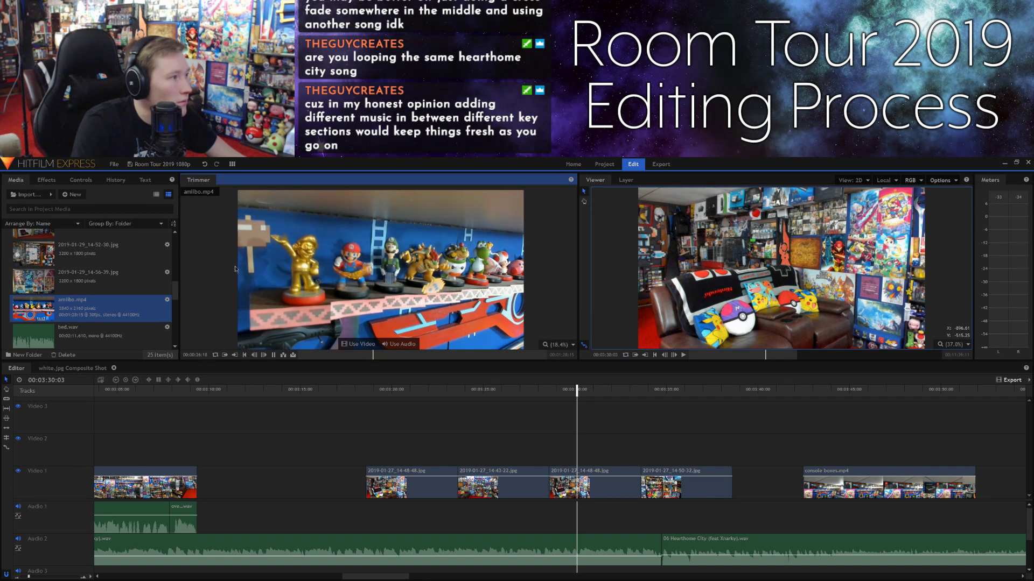
pyautogui.press('space')
pyautogui.press('space')
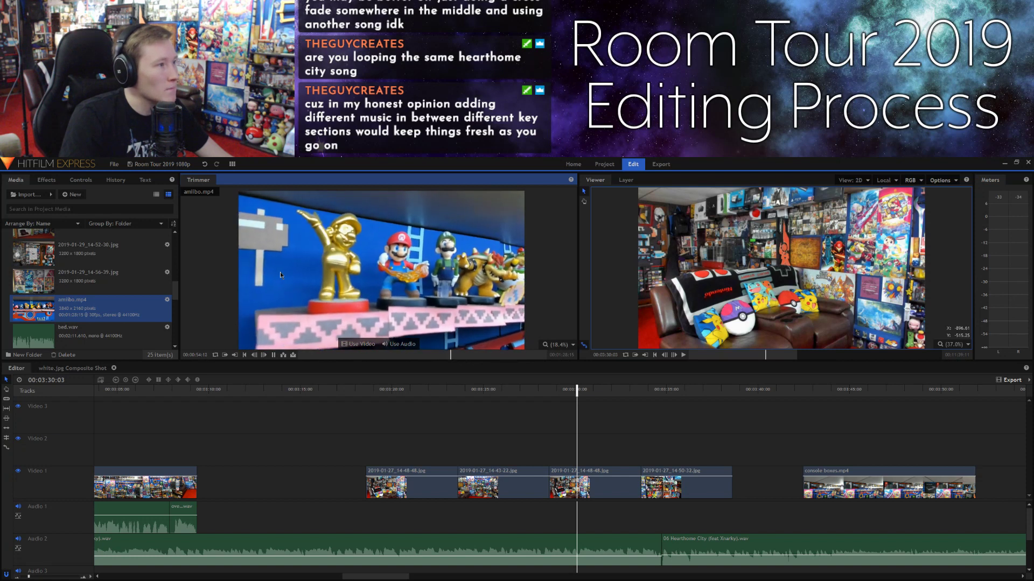
pyautogui.press('space')
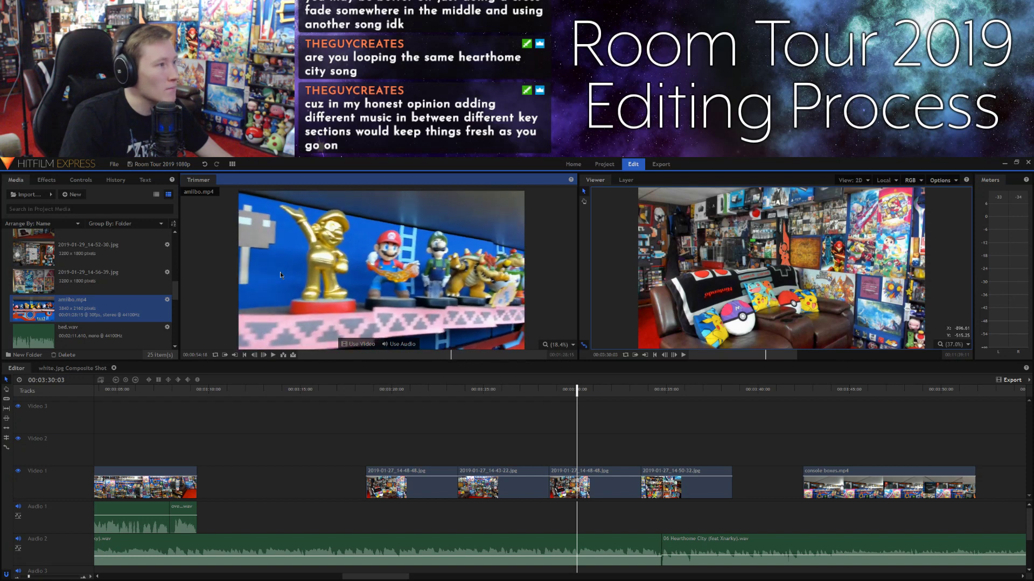
# Step: Step amiibo.mp4 back to about 00:00:54:05 for its in point, and play on to about 00:01:01:29
pyautogui.click(258, 357)
pyautogui.click(258, 357)
pyautogui.click(258, 357)
pyautogui.click(258, 357)
pyautogui.click(258, 357)
pyautogui.click(258, 357)
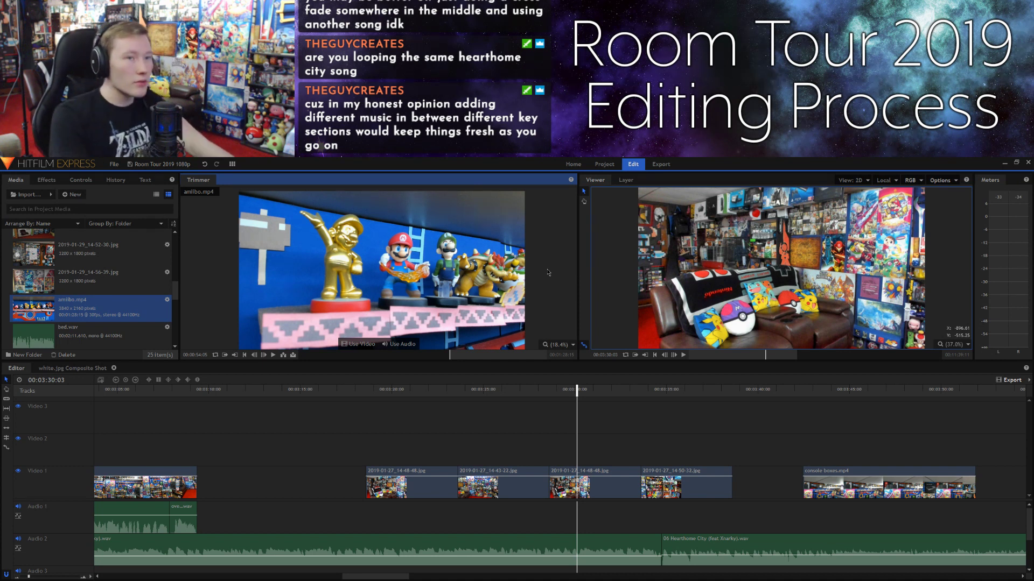
pyautogui.press('space')
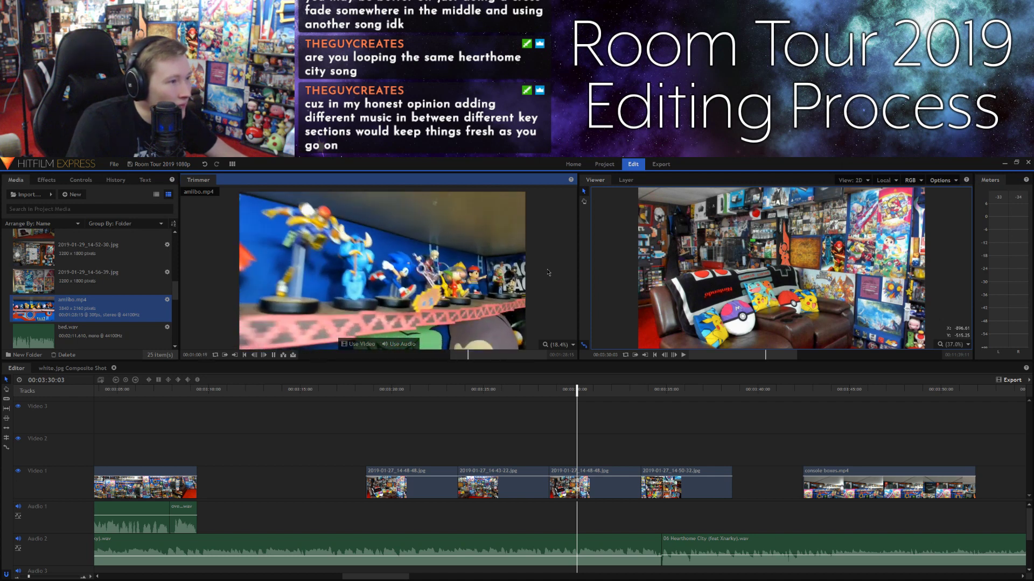
pyautogui.press('space')
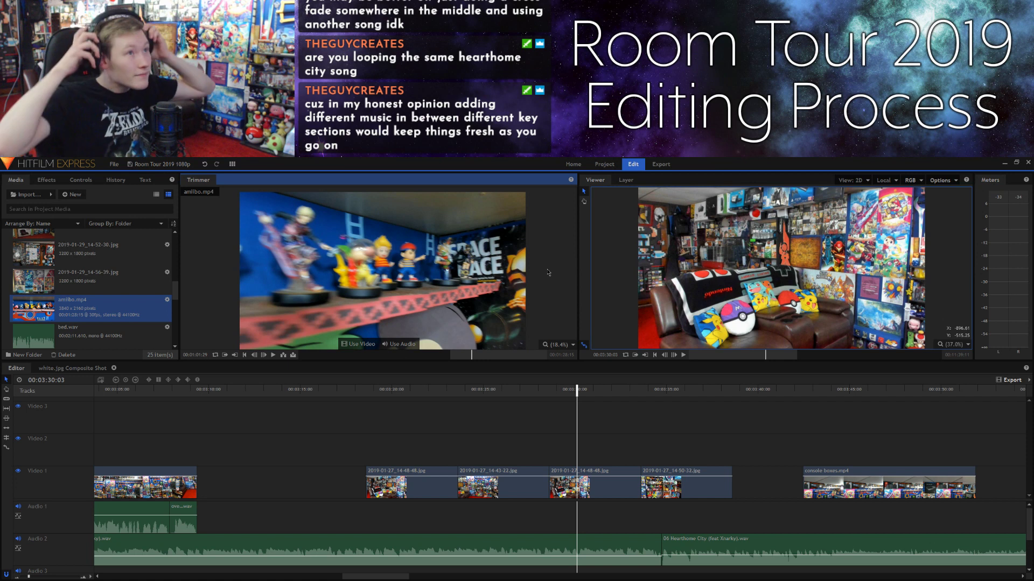
# Step: Try placing amiibo.mp4 on Video 3 at 00:03:30:03, and undo the placement
pyautogui.moveTo(548, 272); pyautogui.dragTo(581, 417)
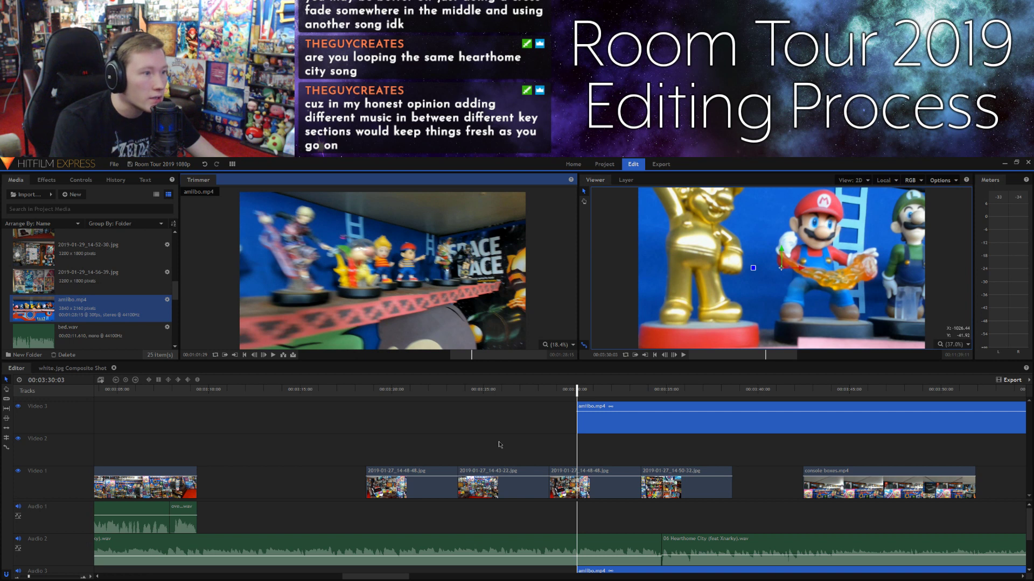
pyautogui.click(434, 423)
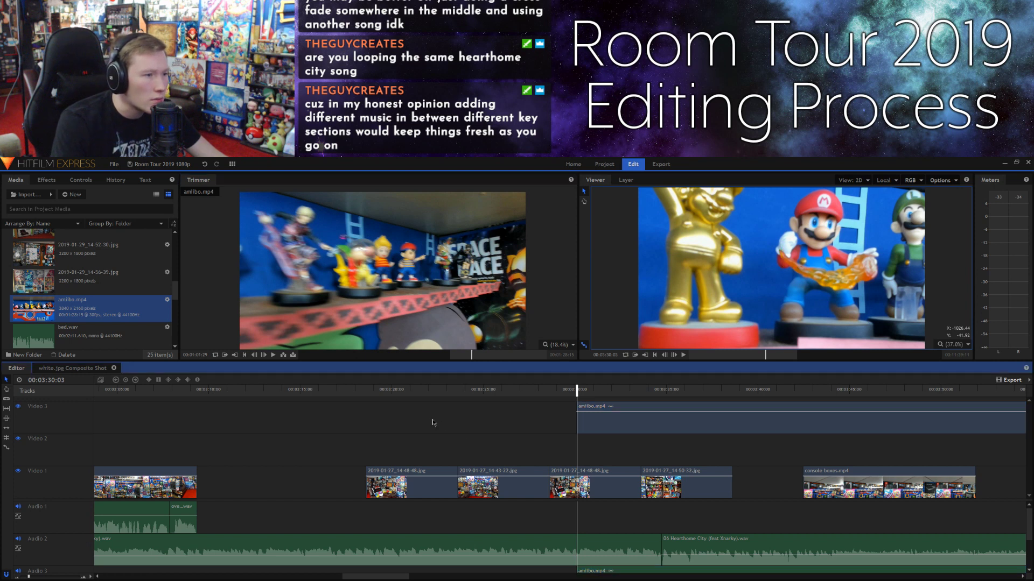
pyautogui.click(205, 164)
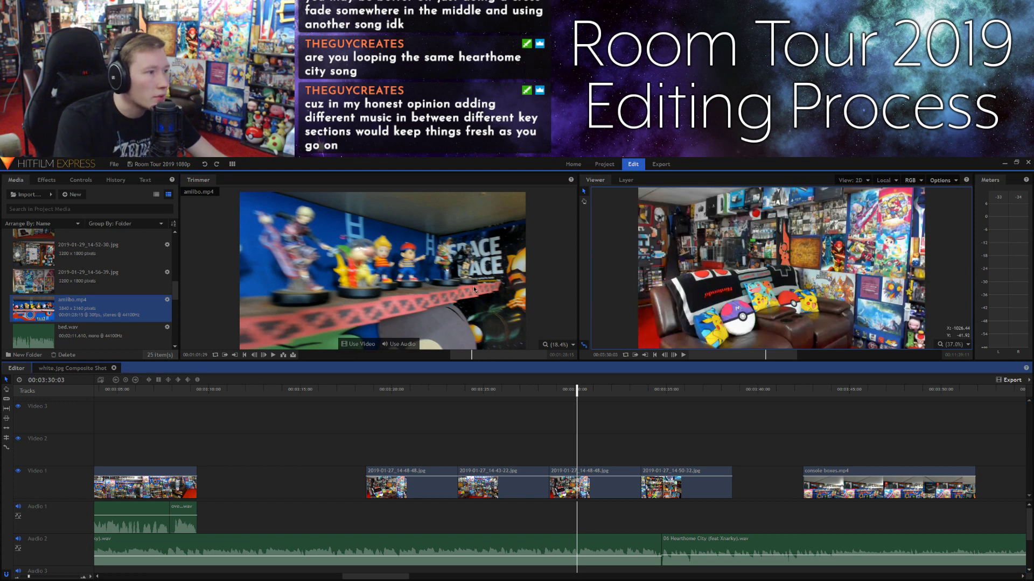
# Step: Replay amiibo.mp4 around 00:01:02 in the trimmer to find where the amiibo shelf shot should end
pyautogui.click(535, 314)
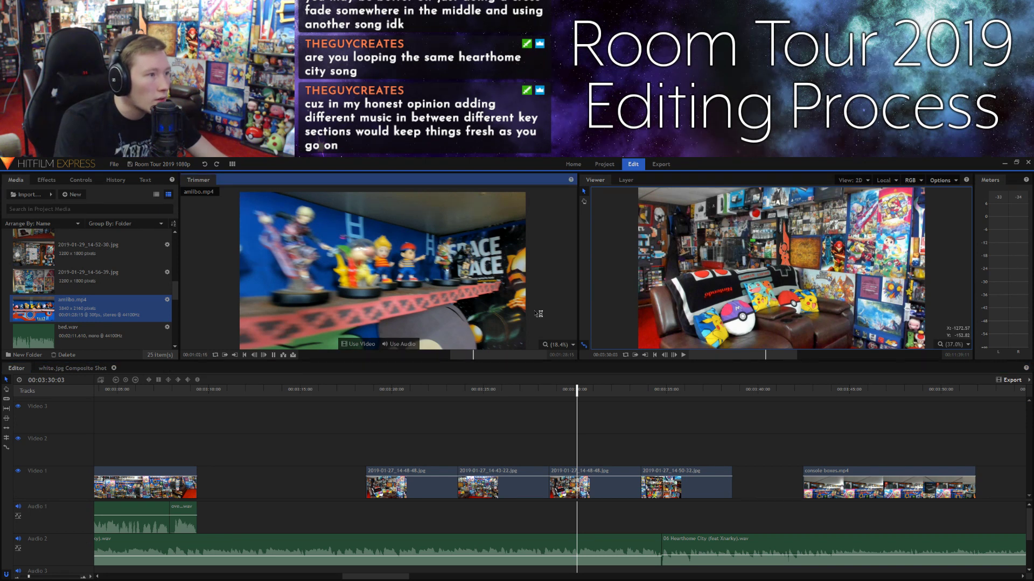
pyautogui.press('space')
pyautogui.press('space')
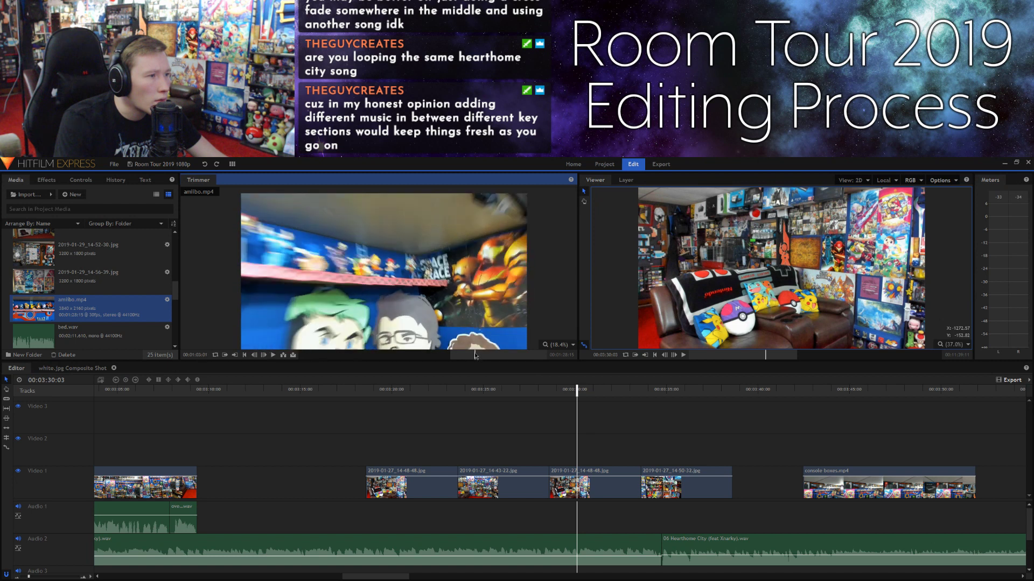
pyautogui.click(474, 356)
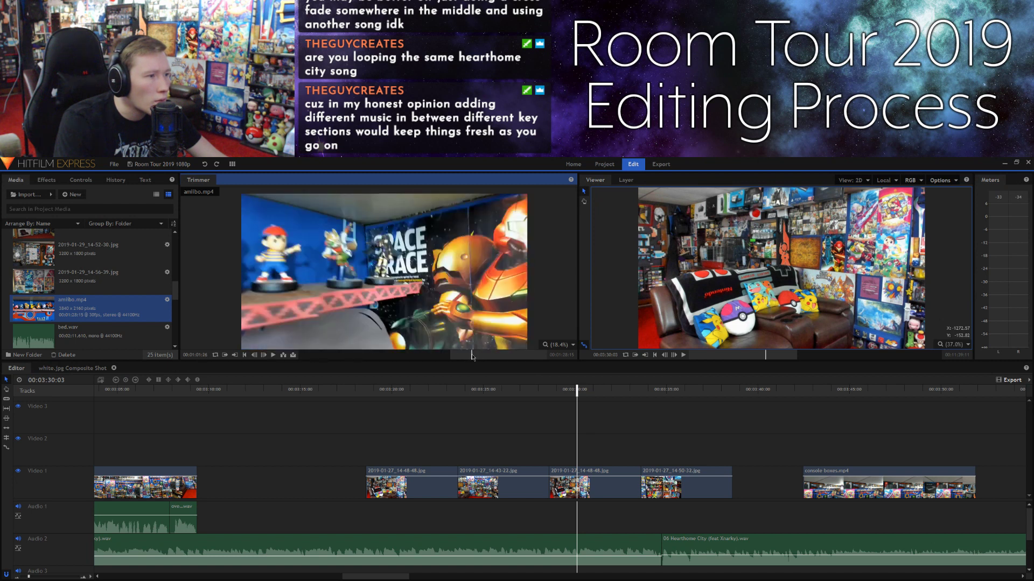
pyautogui.press('space')
pyautogui.press('space')
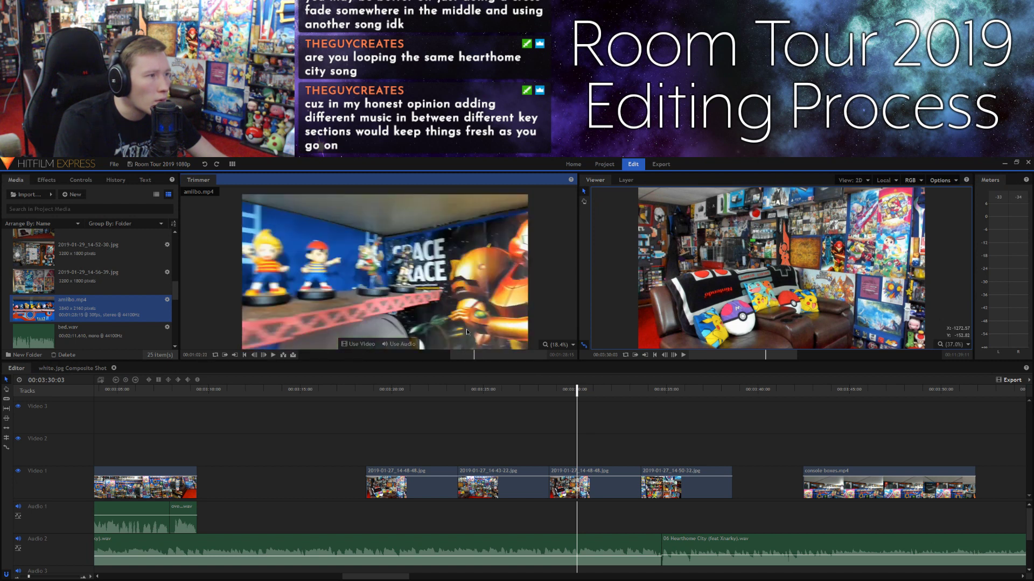
# Step: Advance amiibo.mp4 frame by frame to about 00:01:02:09 for its out point
pyautogui.click(263, 355)
pyautogui.click(263, 355)
pyautogui.click(263, 355)
pyautogui.click(263, 355)
pyautogui.click(263, 355)
pyautogui.click(263, 355)
pyautogui.click(263, 355)
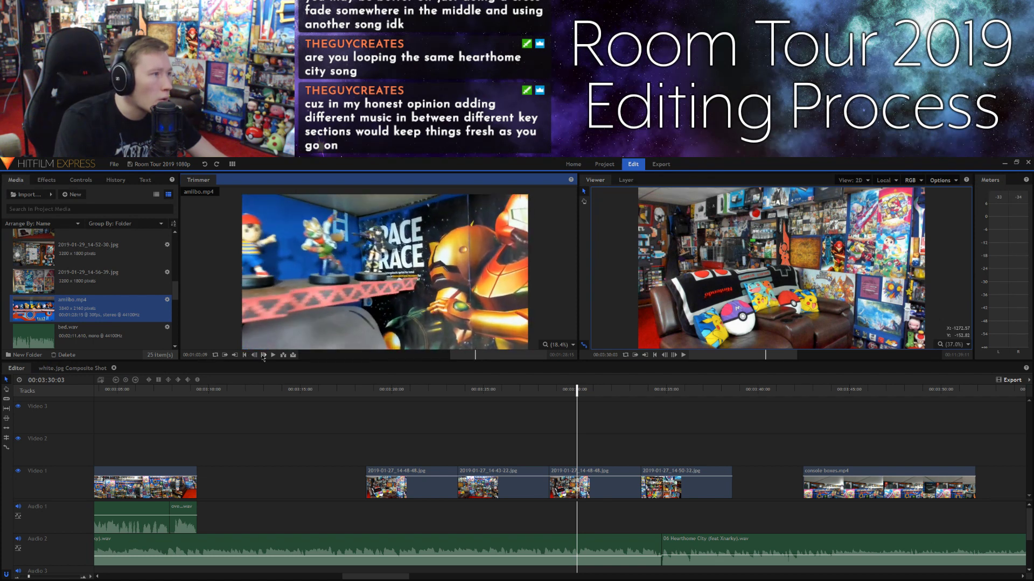
pyautogui.click(263, 355)
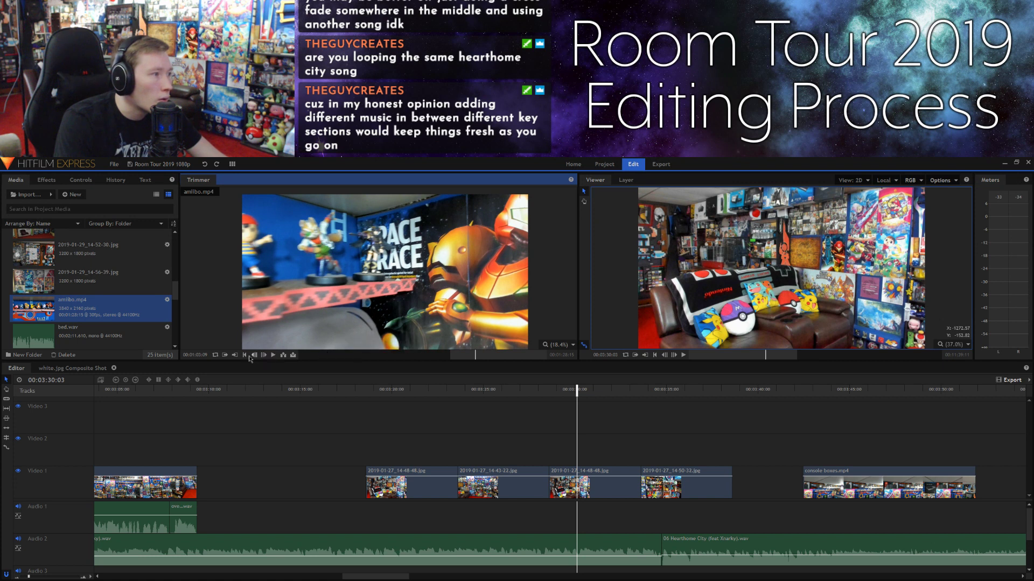
# Step: Place the trimmed amiibo.mp4 in the Video 1 gap before the four photos, and unlink and delete its audio
pyautogui.moveTo(236, 356); pyautogui.dragTo(202, 483)
pyautogui.rightClick(235, 483)
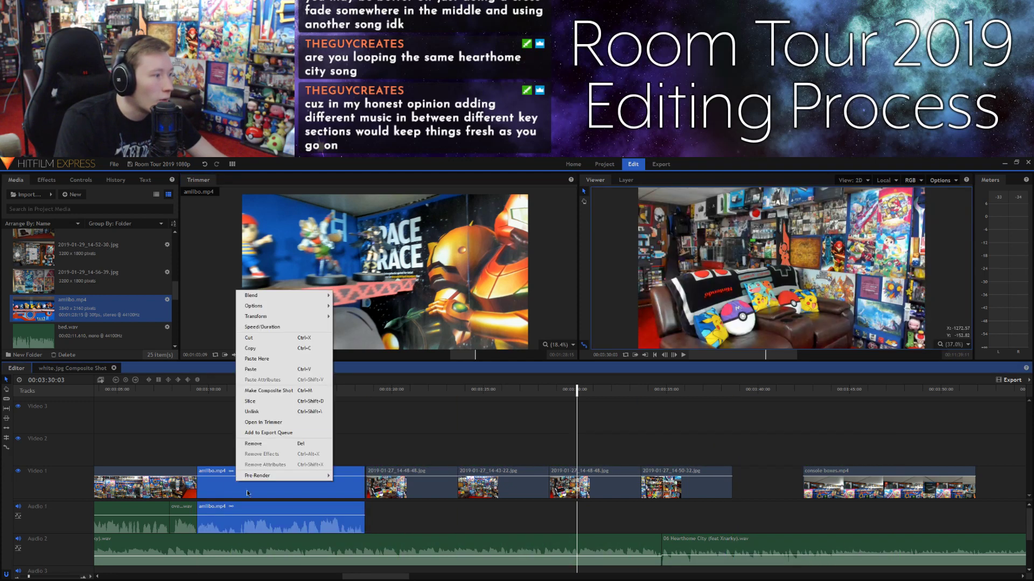
pyautogui.click(257, 455)
pyautogui.click(241, 514)
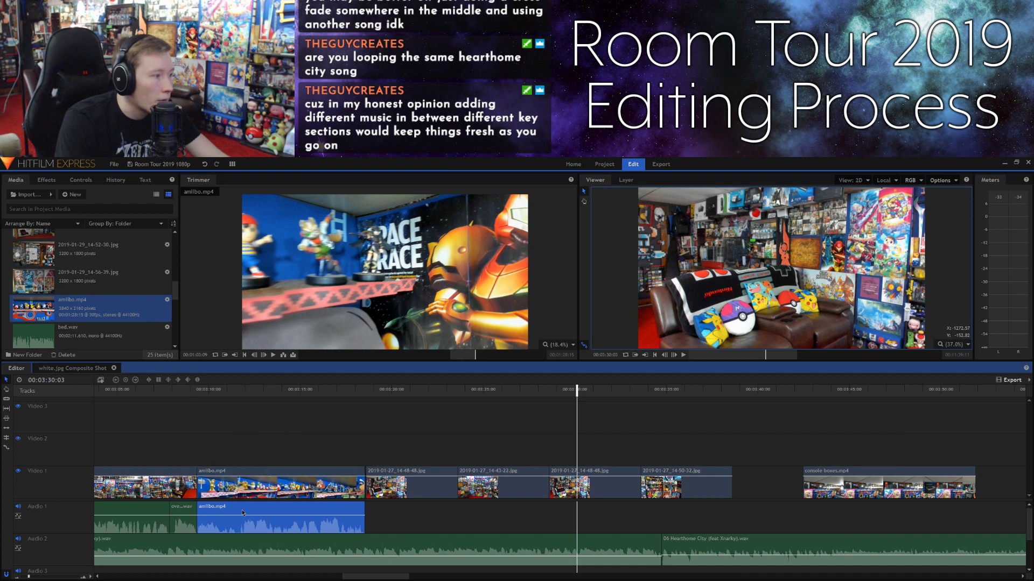
pyautogui.press('Delete')
# Step: Reorder Video 1 by shifting the four photos earlier, followed without gaps by amiibo.mp4 and console boxes.mp4
pyautogui.moveTo(273, 476); pyautogui.dragTo(549, 444)
pyautogui.moveTo(710, 531); pyautogui.dragTo(276, 483)
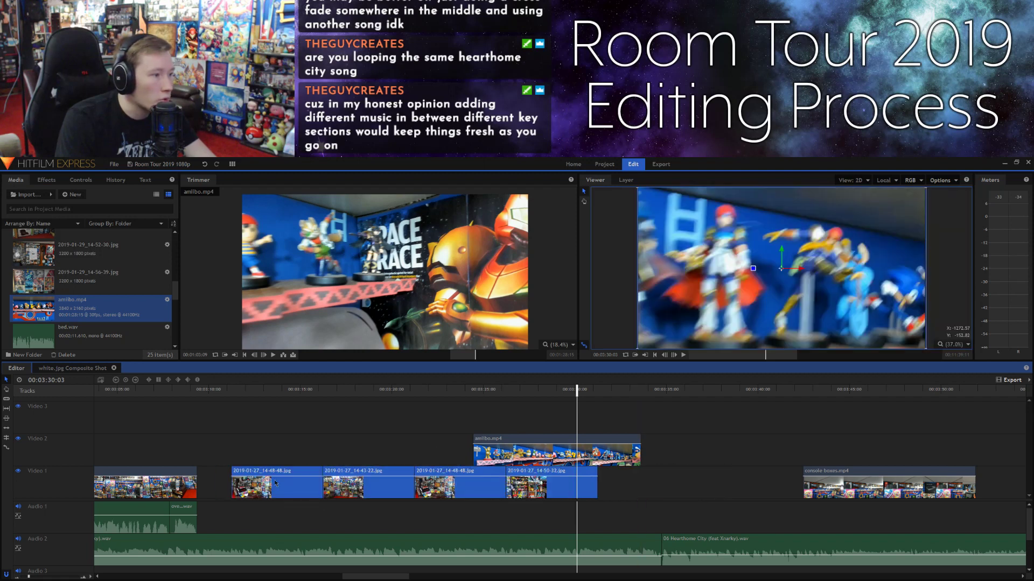
pyautogui.moveTo(533, 439); pyautogui.dragTo(646, 481)
pyautogui.moveTo(838, 475); pyautogui.dragTo(800, 475)
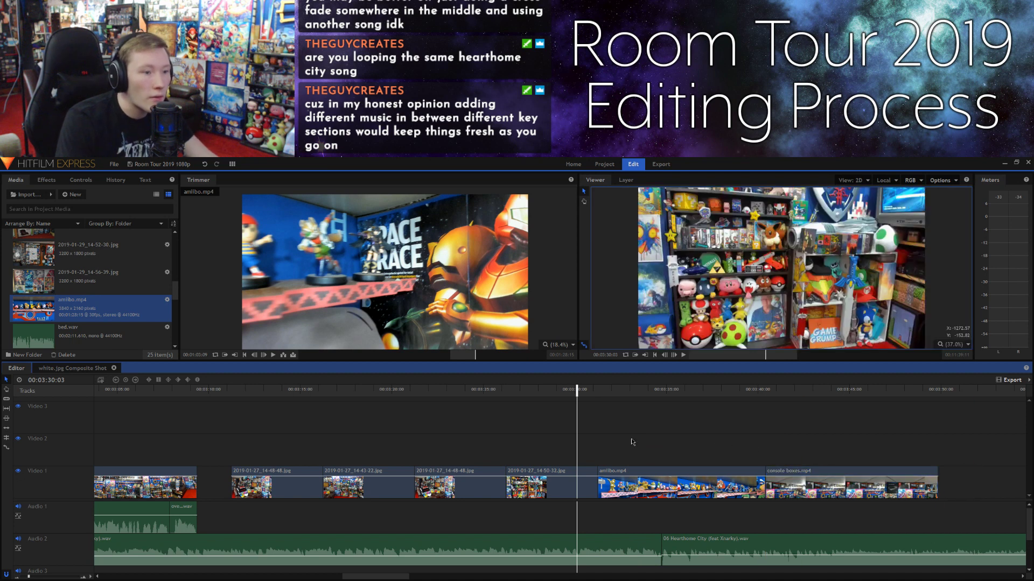
# Step: Play up to the start of amiibo.mp4, return the playhead to 00:03:28:07, and select the last photo before that clip
pyautogui.press('space')
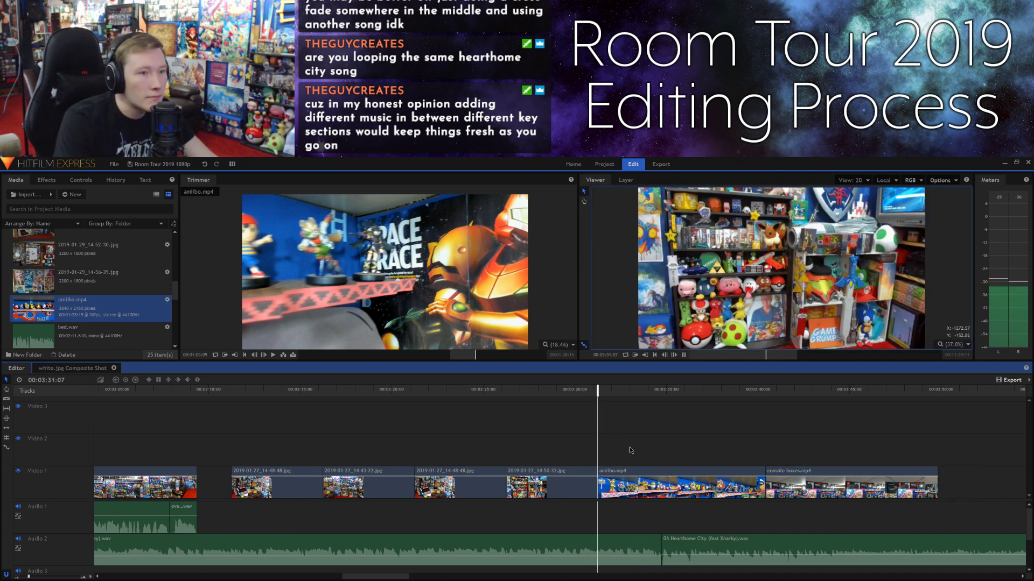
pyautogui.press('space')
pyautogui.click(542, 392)
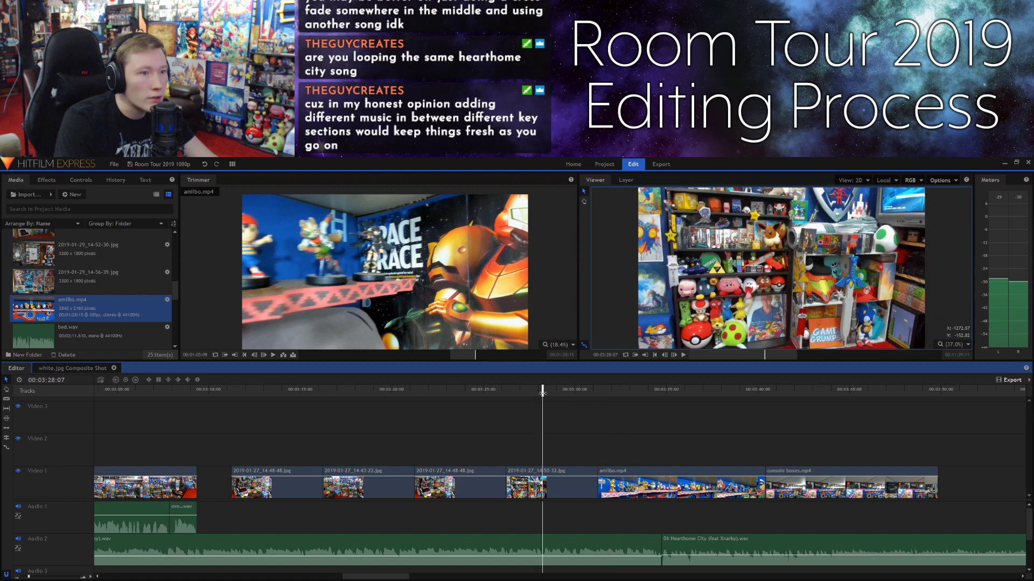
pyautogui.click(769, 331)
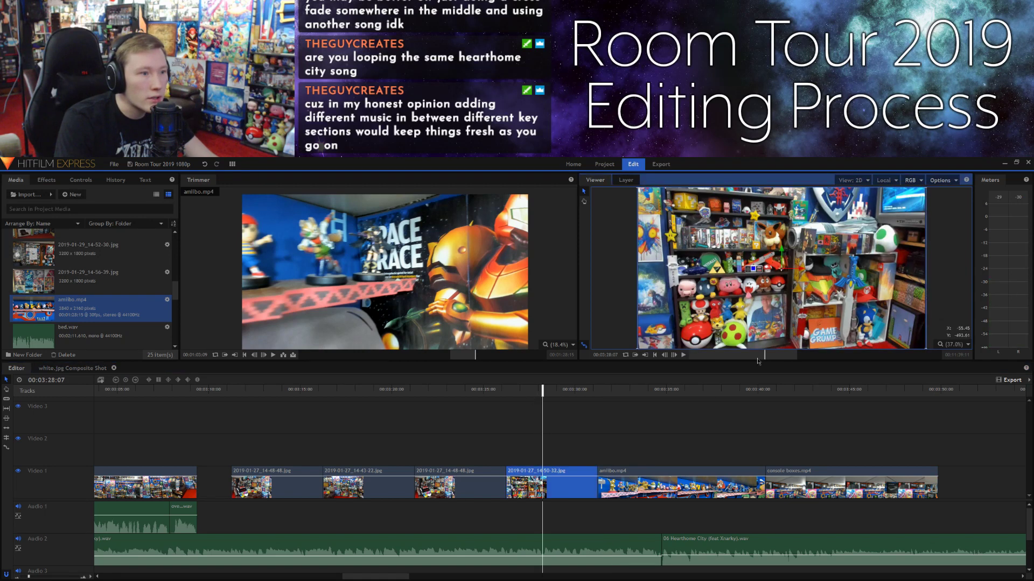
# Step: Review the sequence of still photos on Video 1 between about 3:12 and 3:28 for duplicates
pyautogui.click(488, 390)
pyautogui.click(366, 402)
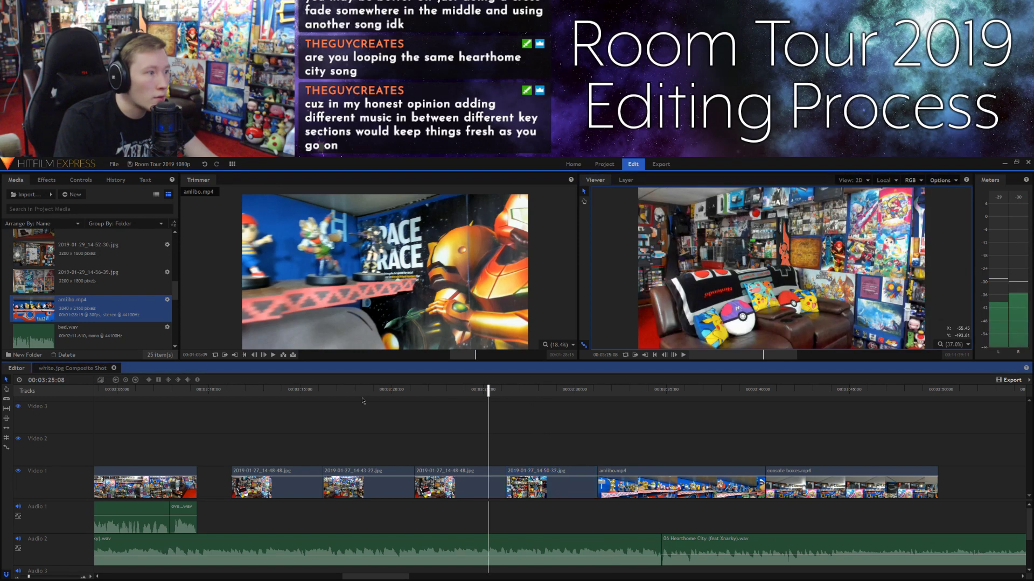
pyautogui.click(350, 390)
pyautogui.click(283, 391)
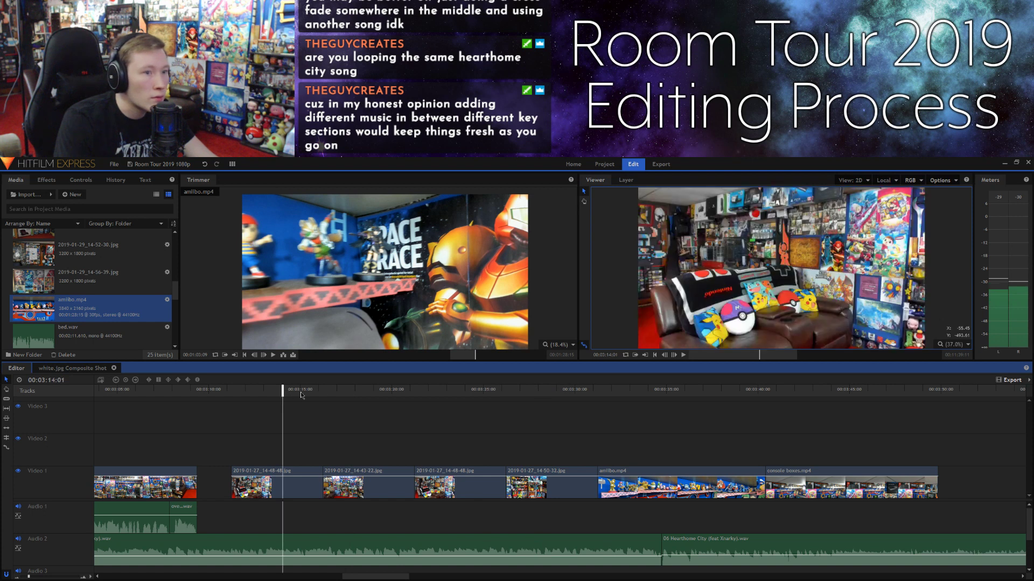
pyautogui.click(348, 392)
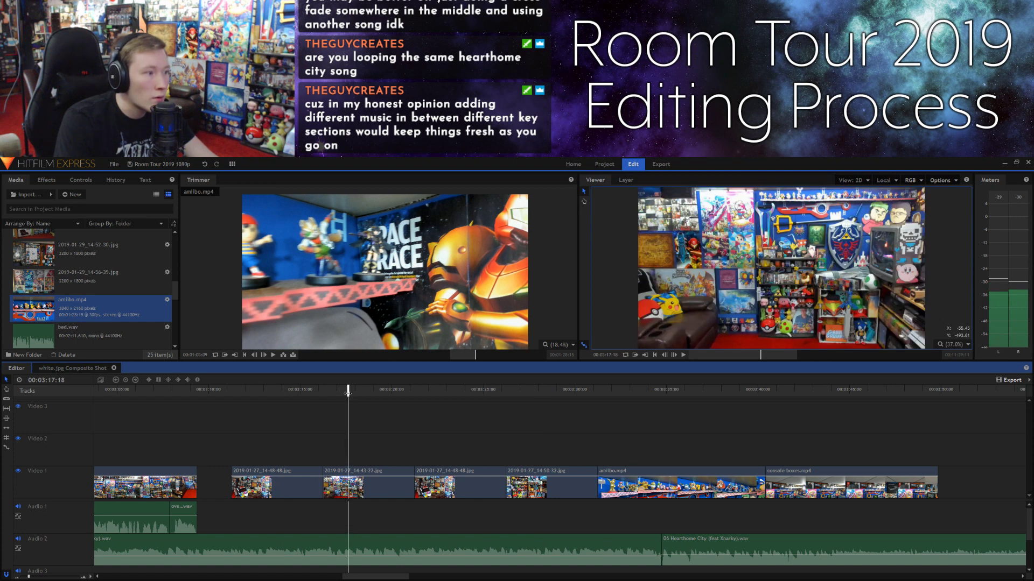
pyautogui.click(460, 396)
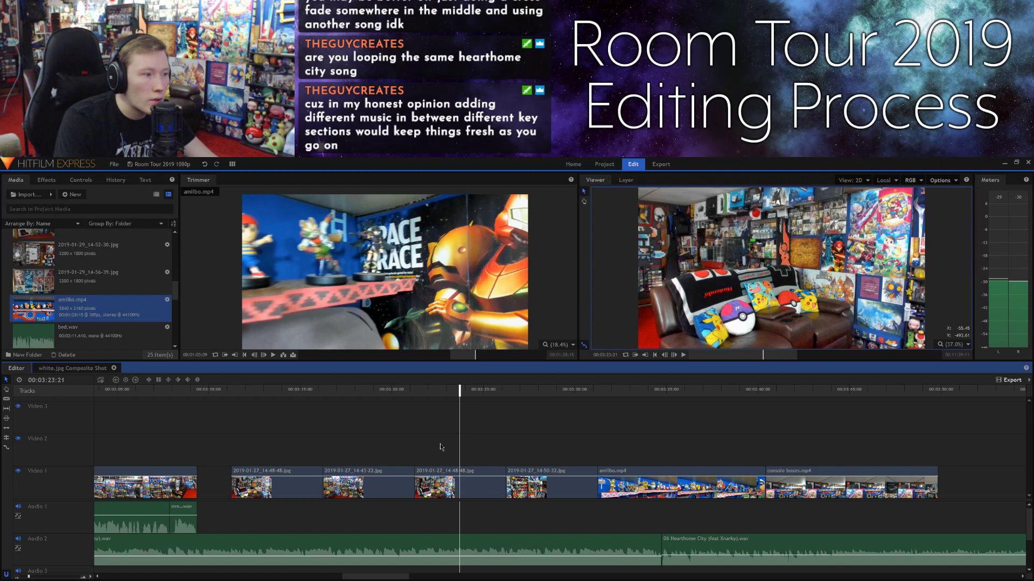
pyautogui.click(257, 394)
pyautogui.click(465, 394)
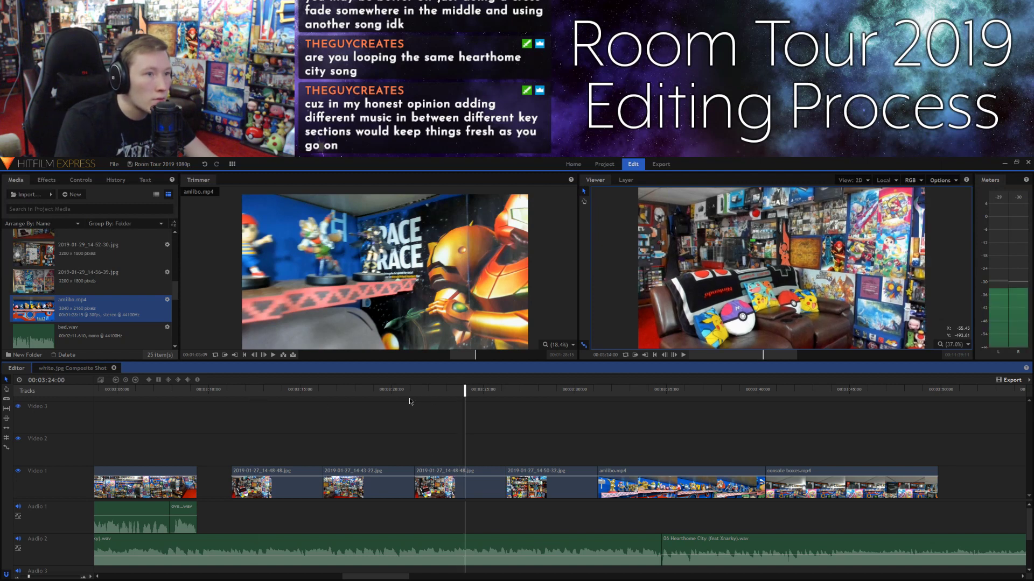
pyautogui.click(261, 389)
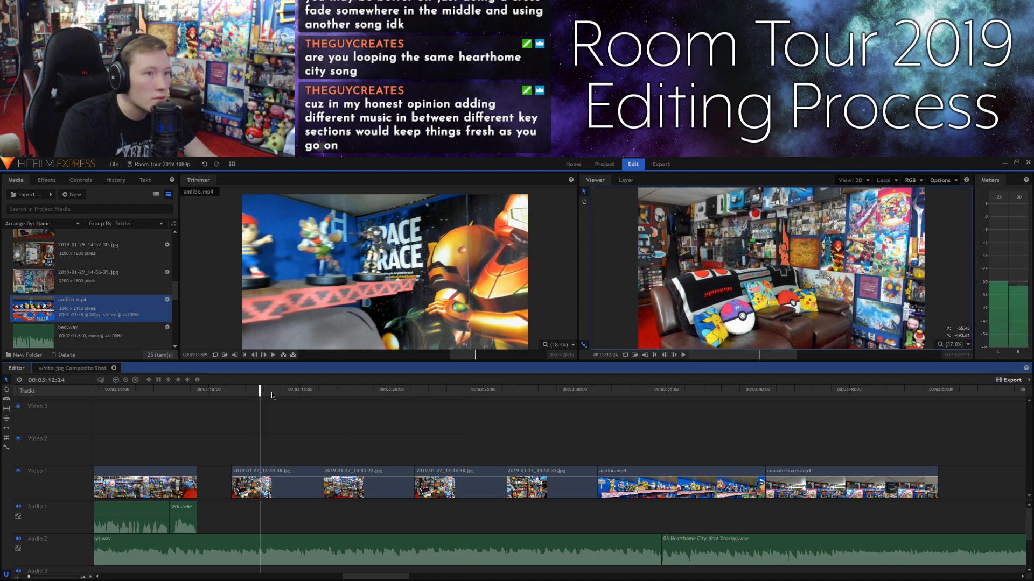
pyautogui.click(456, 392)
# Step: Delete the second 2019-01-27_14-48-48.jpg clip from Video 1 and move the following clips earlier to close the gap
pyautogui.click(438, 474)
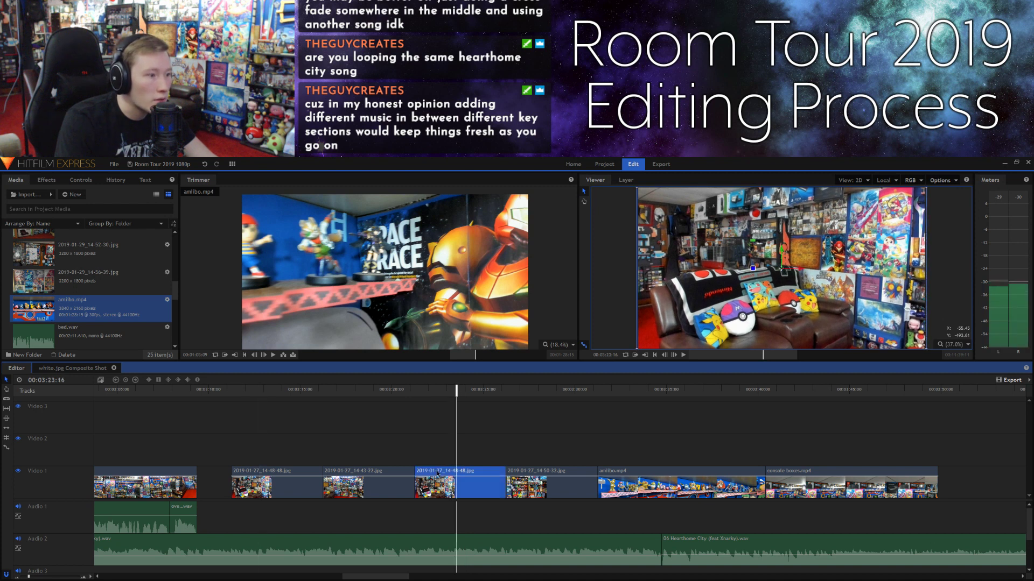
pyautogui.press('Delete')
pyautogui.moveTo(479, 453); pyautogui.dragTo(797, 493)
pyautogui.moveTo(548, 488); pyautogui.dragTo(456, 488)
pyautogui.click(374, 436)
# Step: Review the shortened Video 1 sequence from the first still photo through the start of console boxes.mp4
pyautogui.moveTo(240, 390); pyautogui.dragTo(256, 390)
pyautogui.click(297, 390)
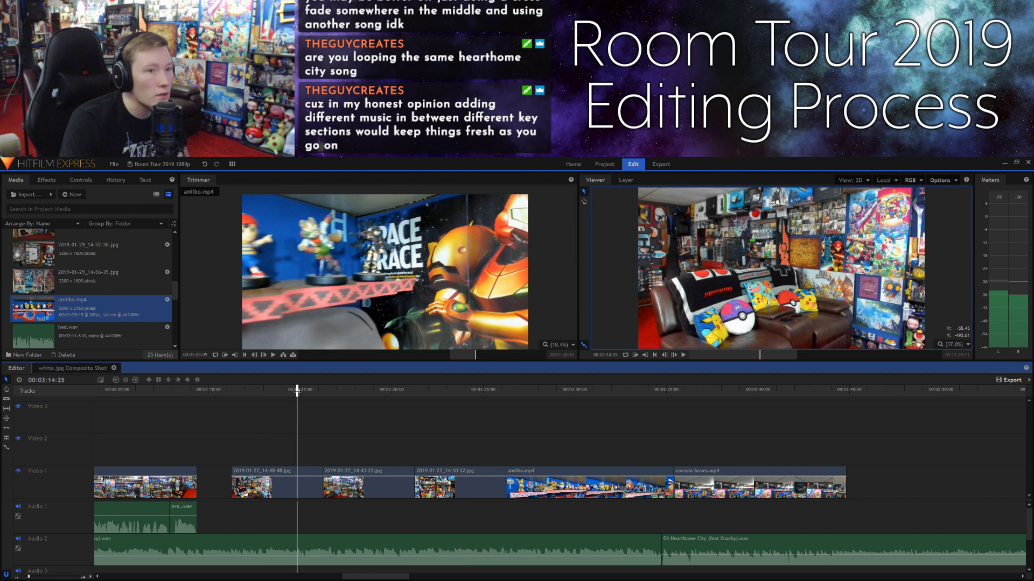
pyautogui.click(366, 396)
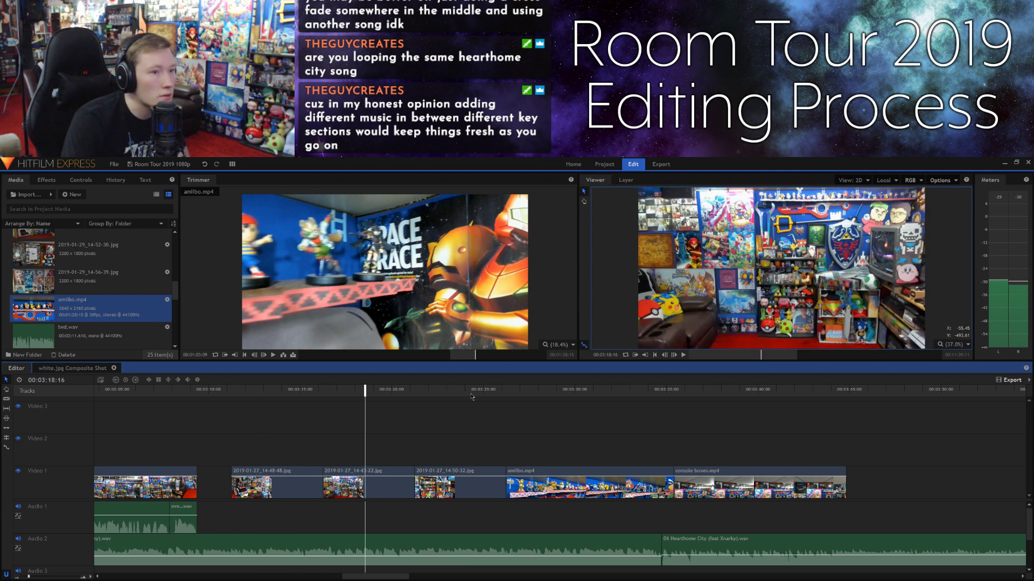
pyautogui.click(456, 390)
pyautogui.click(542, 395)
pyautogui.click(587, 395)
pyautogui.click(640, 390)
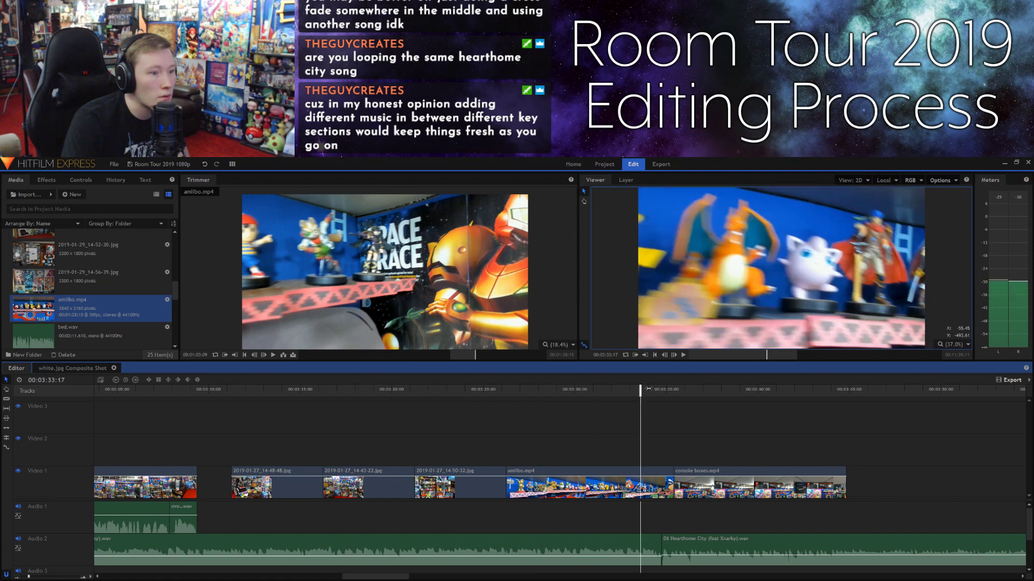
pyautogui.click(693, 390)
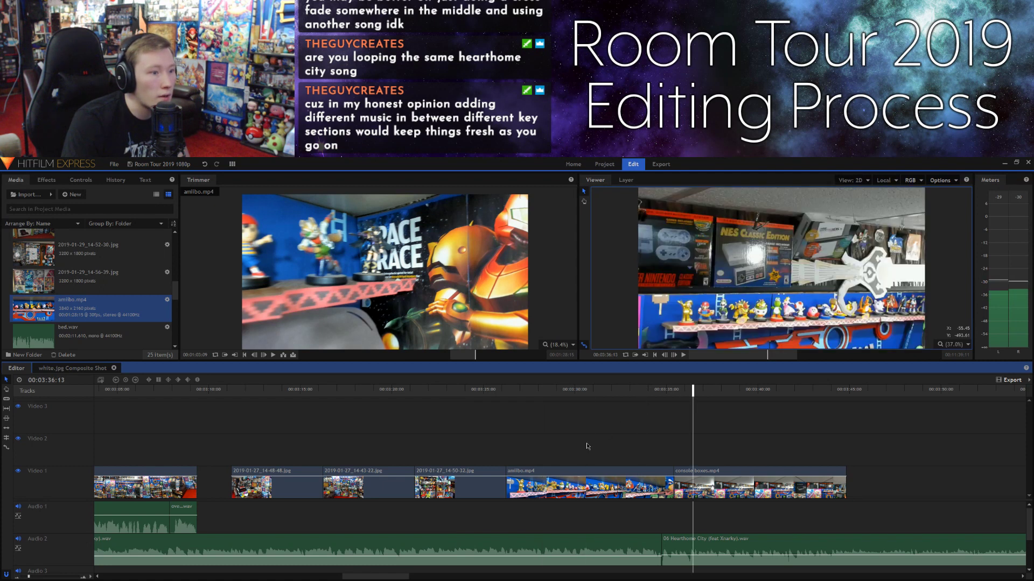
# Step: Move amiibo.mp4 and console boxes.mp4 later on Video 1 and insert 2019-01-27_14-51-13.jpg directly after the last still photo
pyautogui.moveTo(572, 459); pyautogui.dragTo(738, 484)
pyautogui.moveTo(566, 489); pyautogui.dragTo(761, 489)
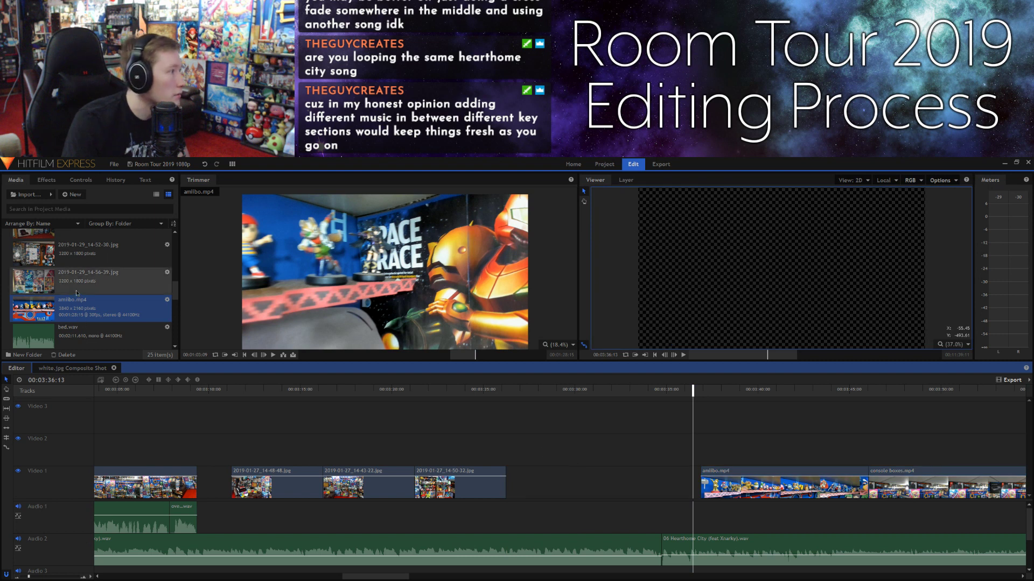
pyautogui.scroll(2, 81, 310)
pyautogui.click(81, 269)
pyautogui.moveTo(300, 277); pyautogui.dragTo(510, 462)
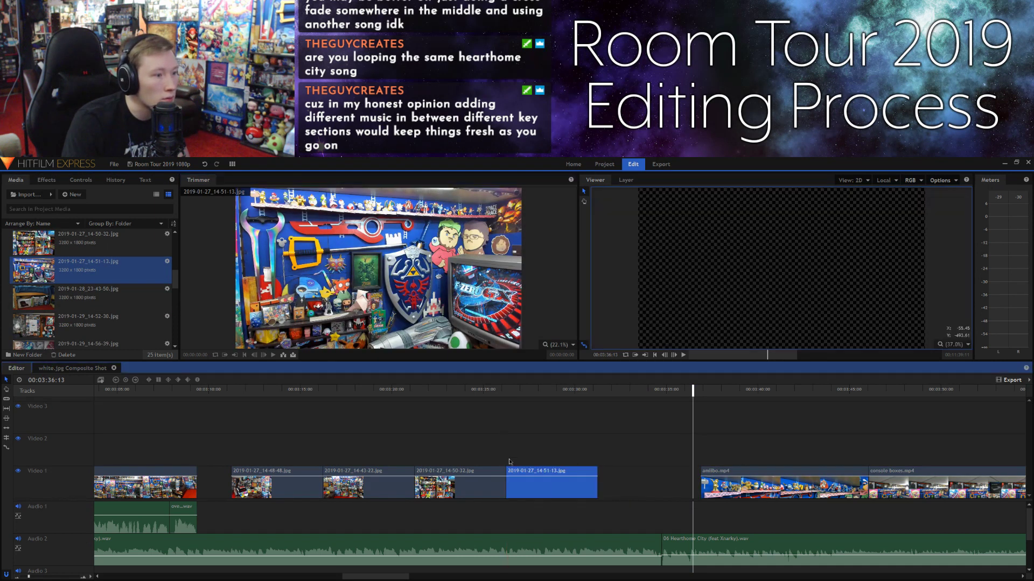
# Step: Scale the 2019-01-27_14-51-13.jpg photo down so it just fills the video frame
pyautogui.click(528, 389)
pyautogui.moveTo(717, 247); pyautogui.dragTo(678, 214)
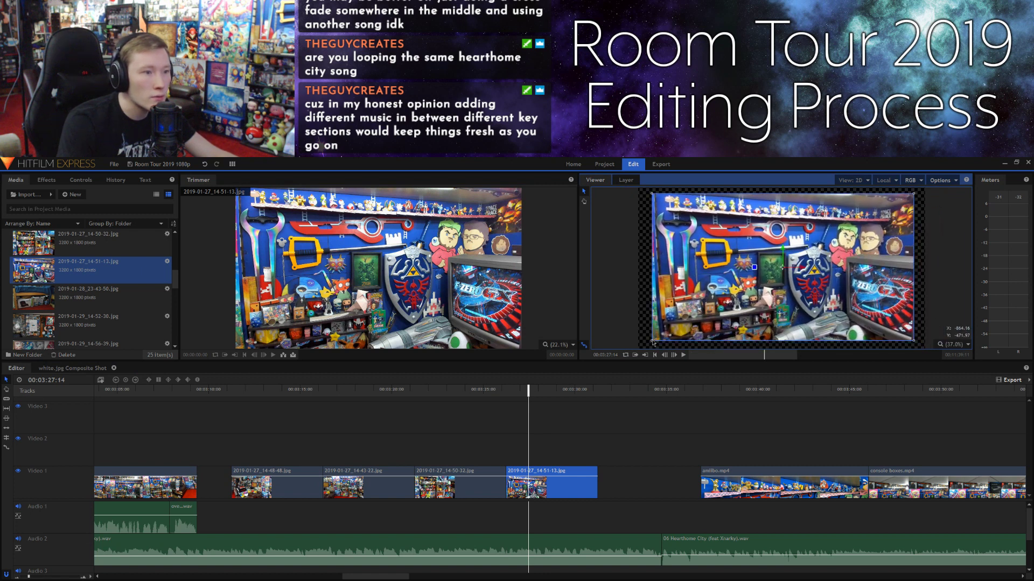
pyautogui.moveTo(653, 343); pyautogui.dragTo(642, 347)
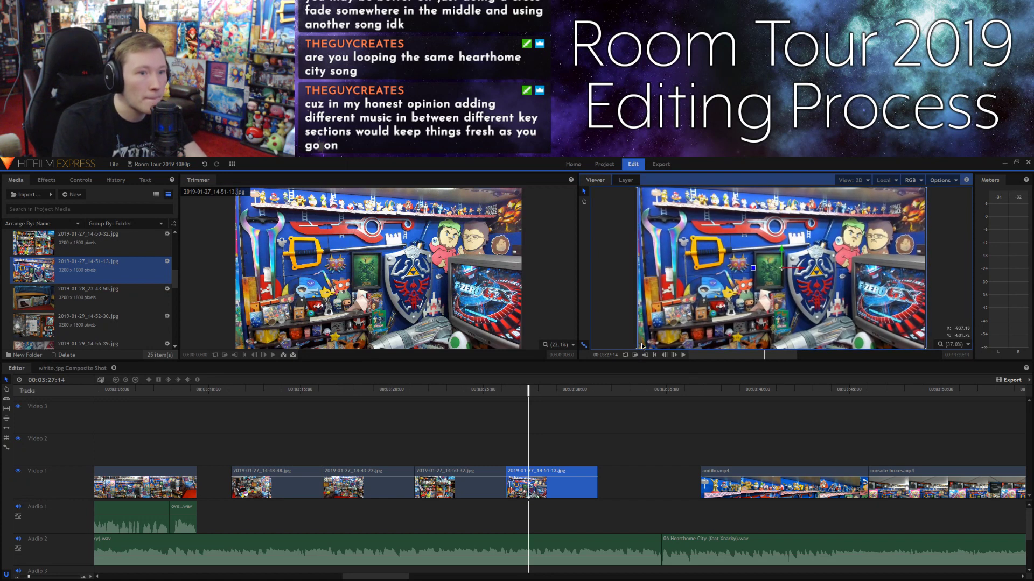
pyautogui.click(606, 318)
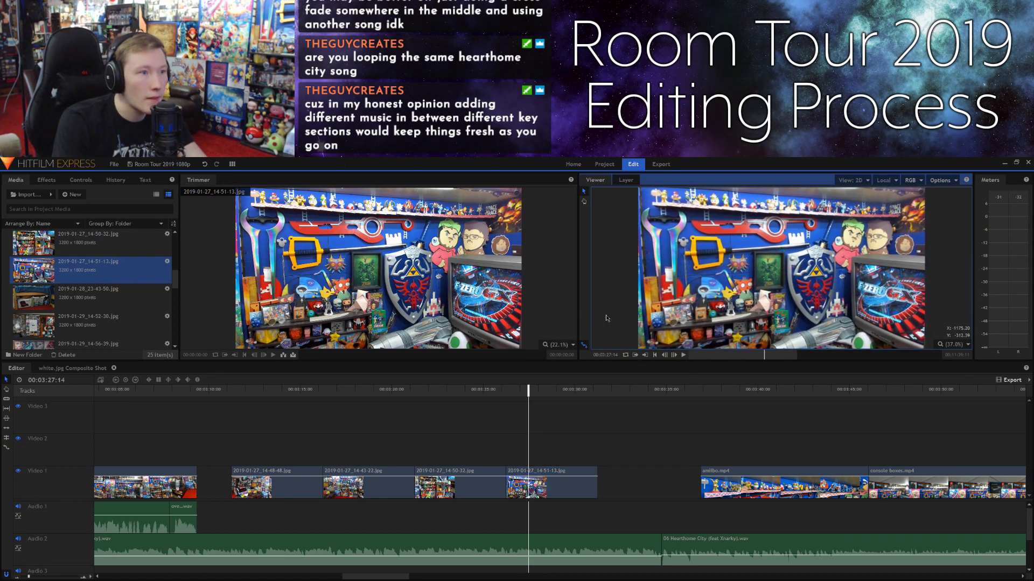
# Step: Move amiibo.mp4 and console boxes.mp4 earlier so they directly follow the 2019-01-27_14-51-13.jpg clip
pyautogui.click(650, 434)
pyautogui.moveTo(692, 436); pyautogui.dragTo(919, 500)
pyautogui.moveTo(846, 488); pyautogui.dragTo(743, 487)
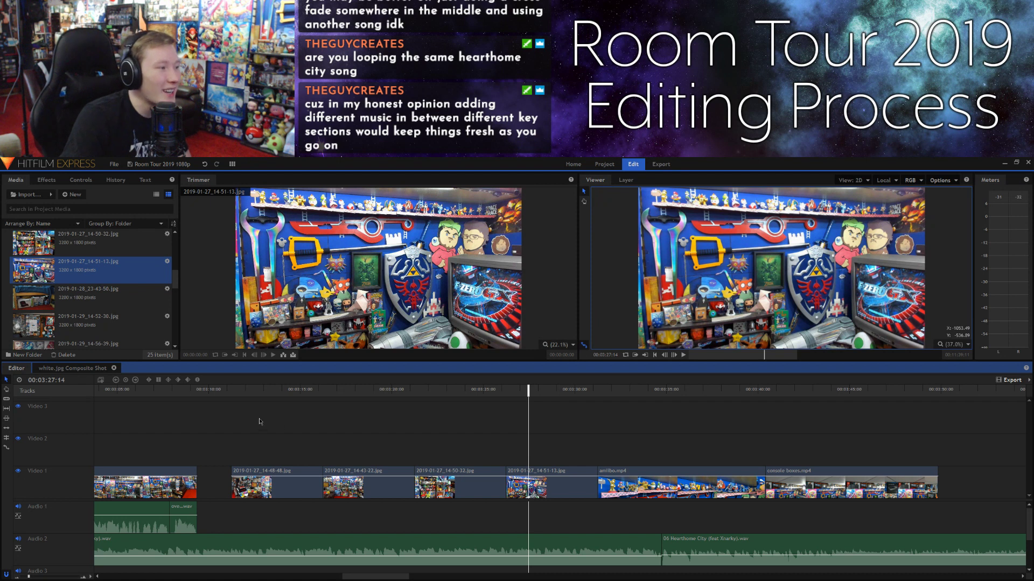
# Step: Preview the sequence into amiibo.mp4 and scale that clip down to fit the video frame
pyautogui.moveTo(244, 393); pyautogui.dragTo(717, 431)
pyautogui.click(717, 431)
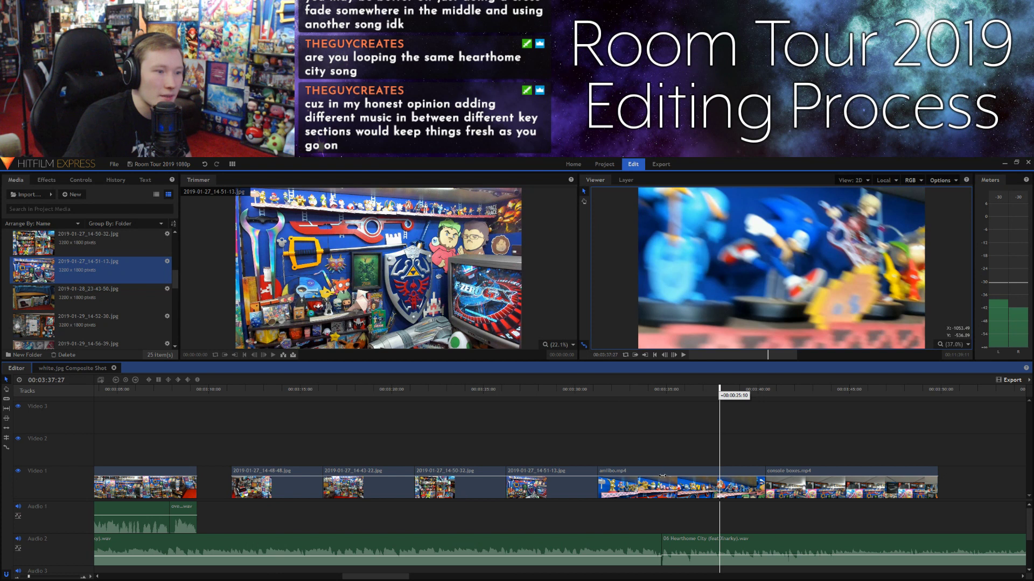
pyautogui.click(717, 484)
pyautogui.moveTo(666, 250); pyautogui.dragTo(700, 280)
pyautogui.moveTo(653, 239); pyautogui.dragTo(638, 196)
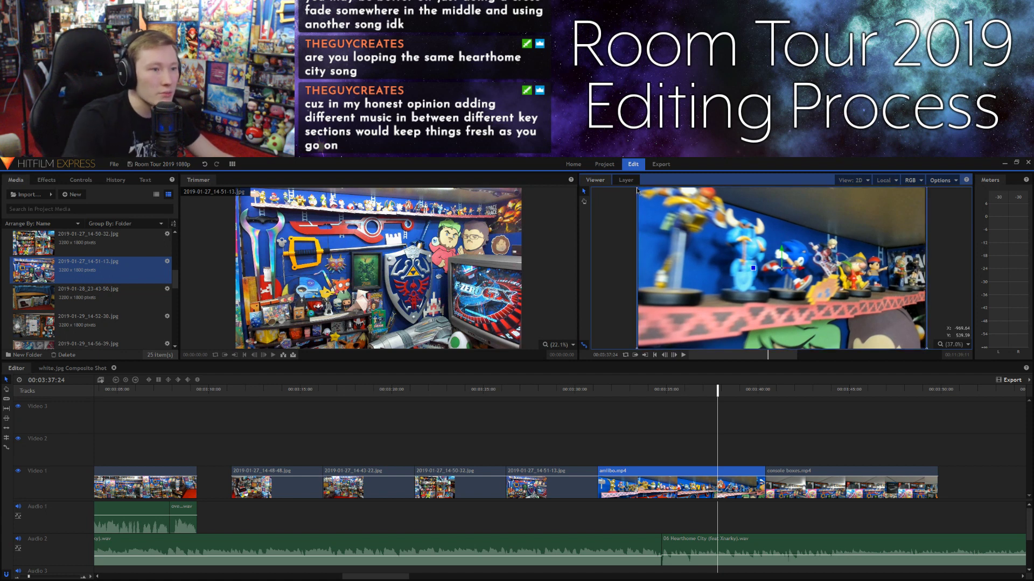
pyautogui.click(608, 247)
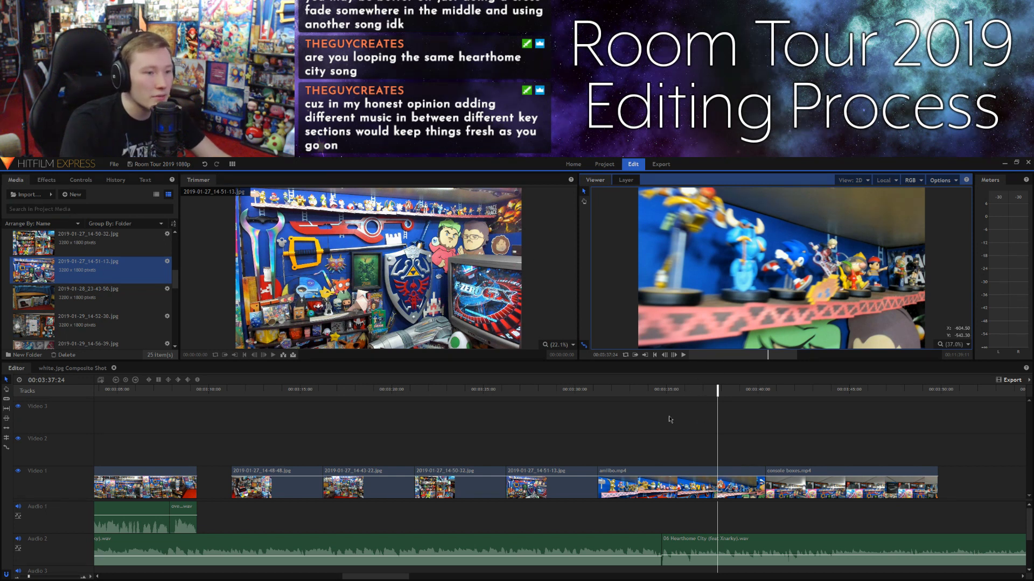
# Step: Play through amiibo.mp4 into console boxes.mp4 and scale console boxes.mp4 down to fit the frame
pyautogui.click(594, 392)
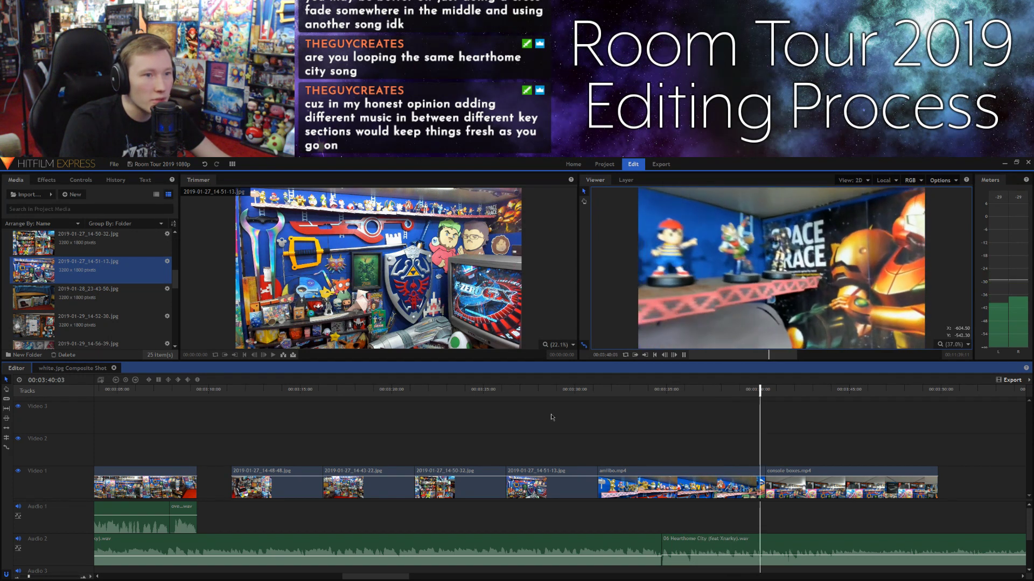
pyautogui.press('space')
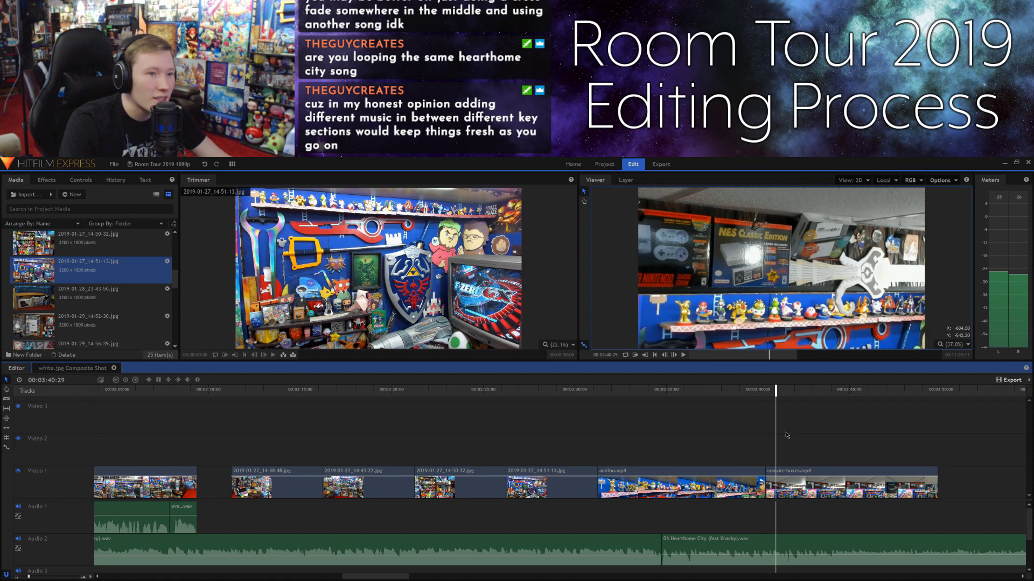
pyautogui.click(709, 268)
pyautogui.moveTo(709, 268); pyautogui.dragTo(836, 329)
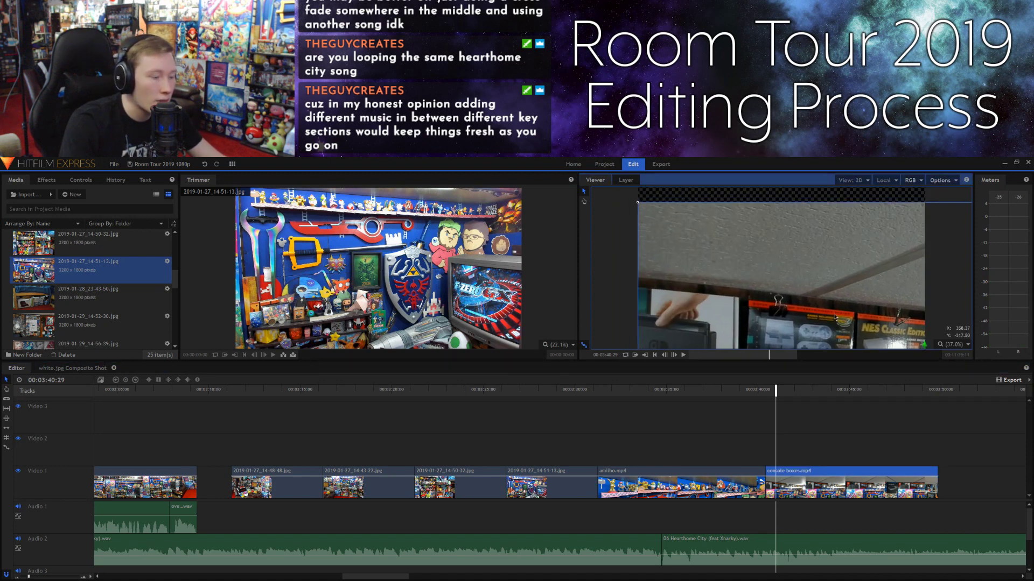
pyautogui.moveTo(637, 202); pyautogui.dragTo(779, 279)
pyautogui.moveTo(739, 246); pyautogui.dragTo(681, 214)
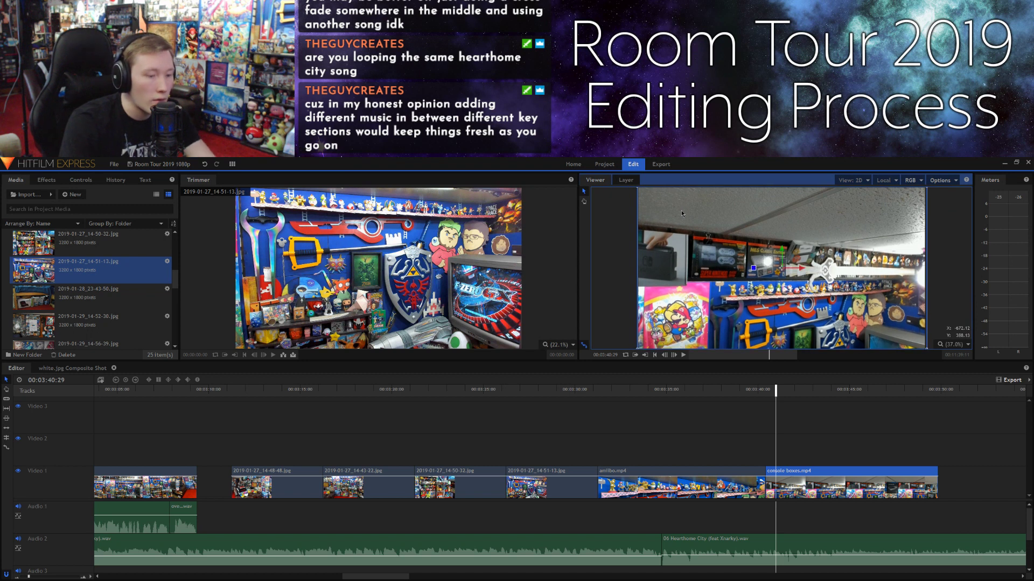
pyautogui.click(947, 255)
pyautogui.click(756, 416)
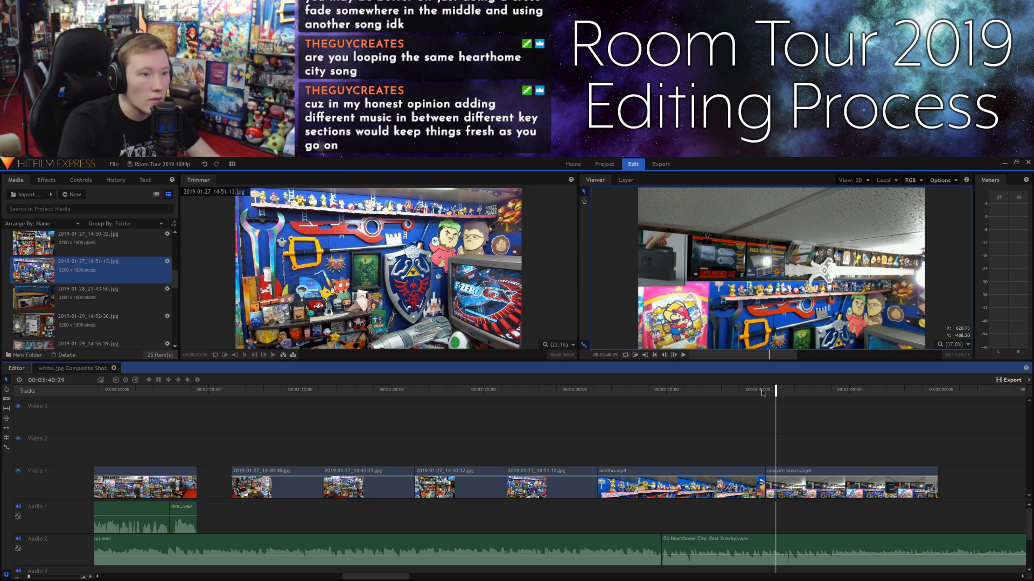
# Step: Play back console boxes.mp4 and enlarge it slightly beyond the frame edges
pyautogui.click(762, 392)
pyautogui.press('space')
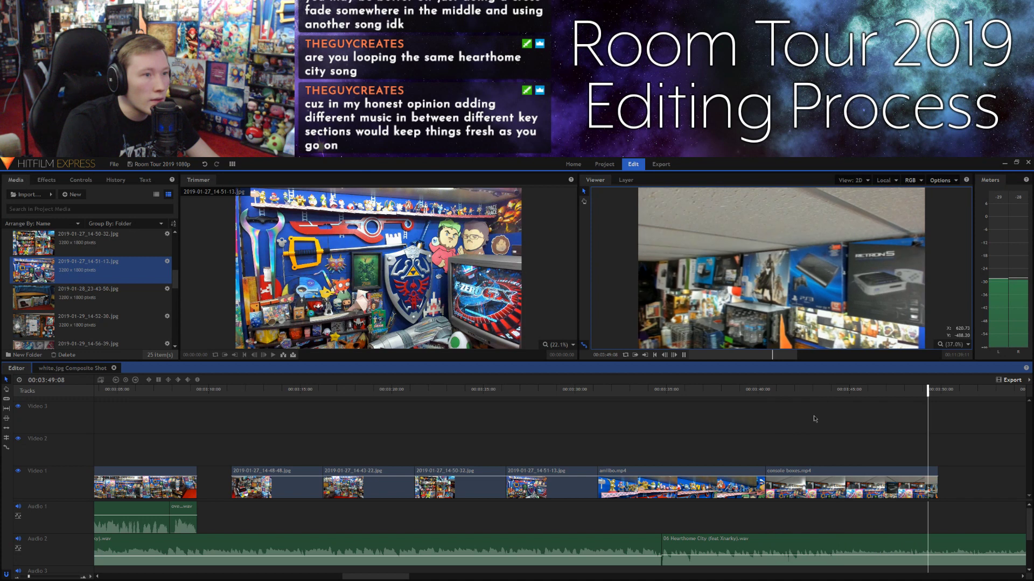
pyautogui.press('space')
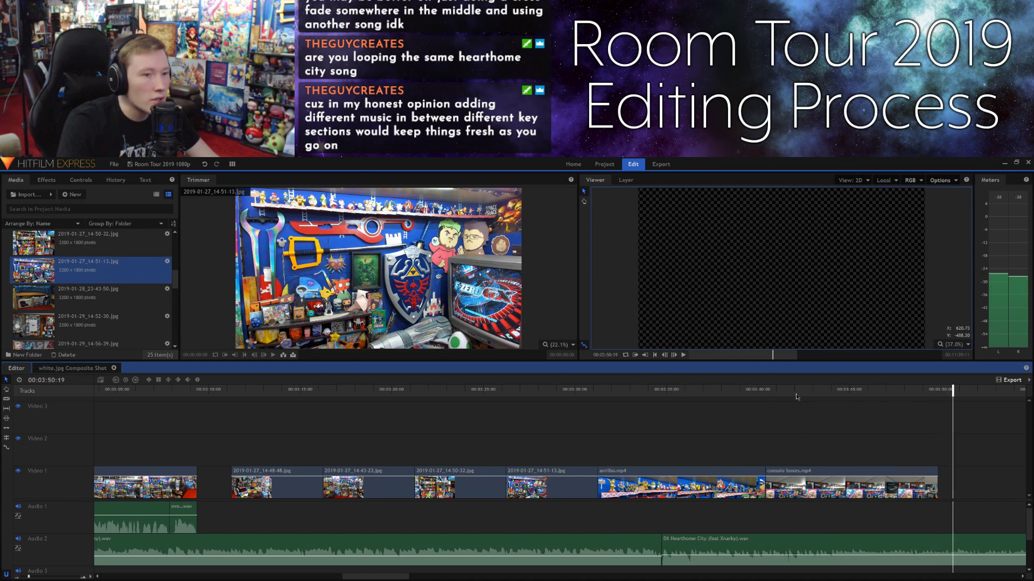
pyautogui.click(797, 398)
pyautogui.moveTo(628, 189); pyautogui.dragTo(703, 231)
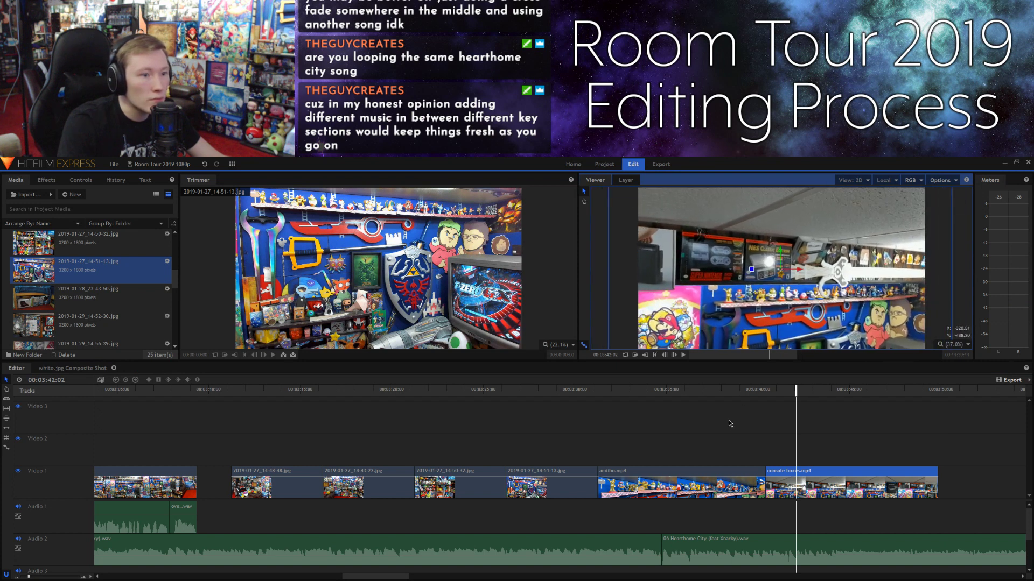
# Step: Replay the transition into console boxes.mp4, then reposition the clip and scale it to slightly wider than the frame
pyautogui.click(763, 389)
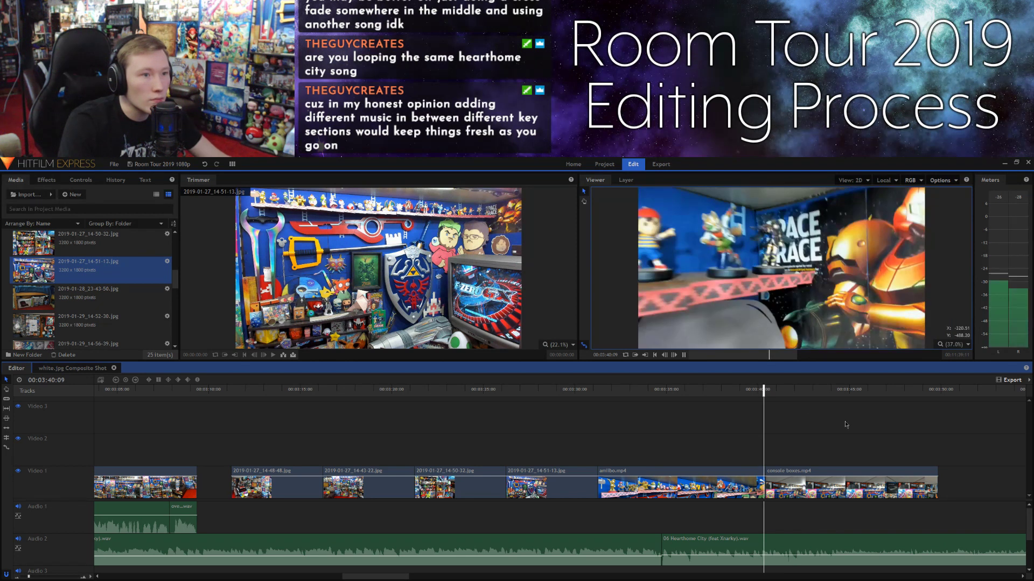
pyautogui.press('space')
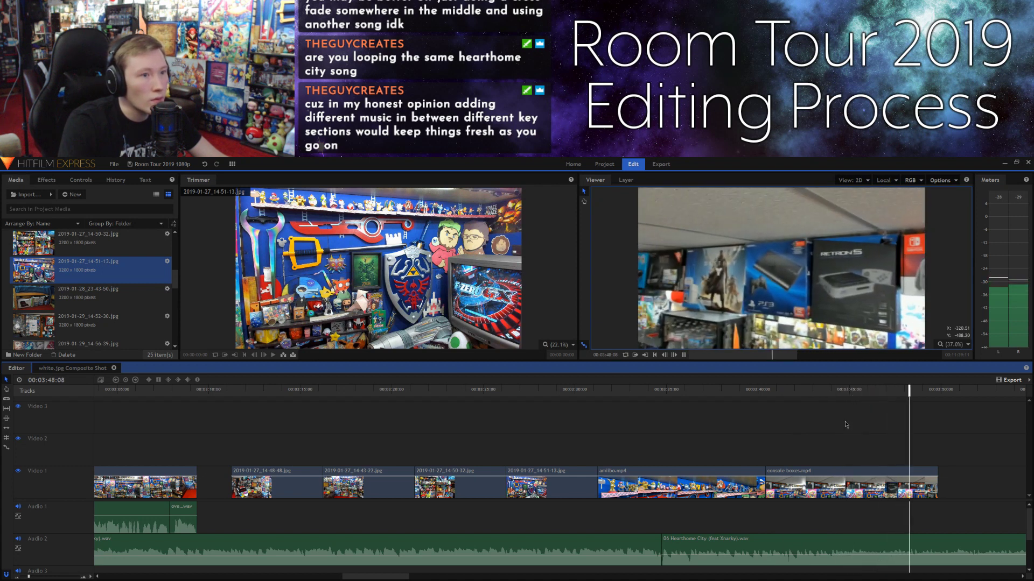
pyautogui.press('space')
pyautogui.click(767, 392)
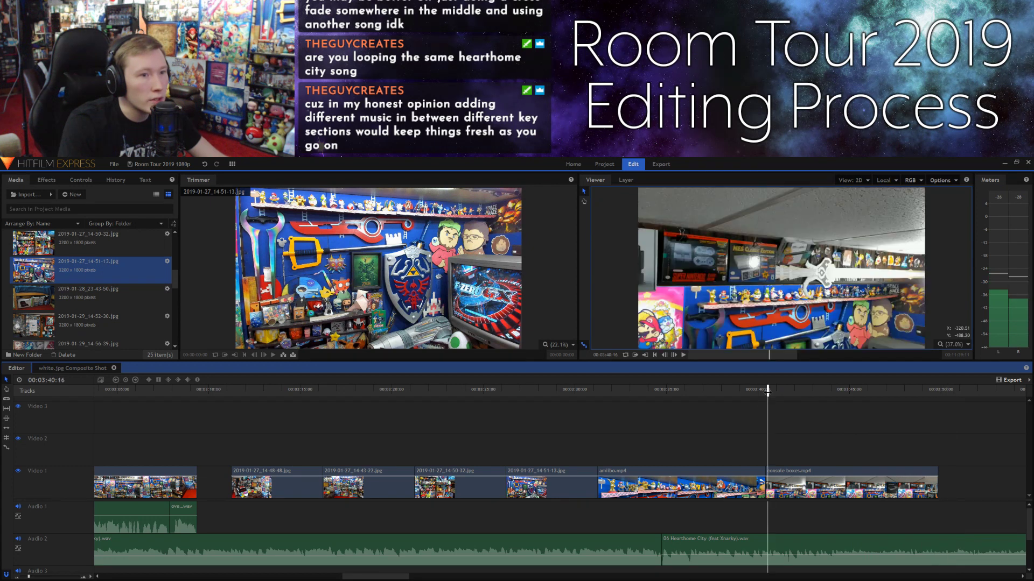
pyautogui.moveTo(742, 262); pyautogui.dragTo(744, 287)
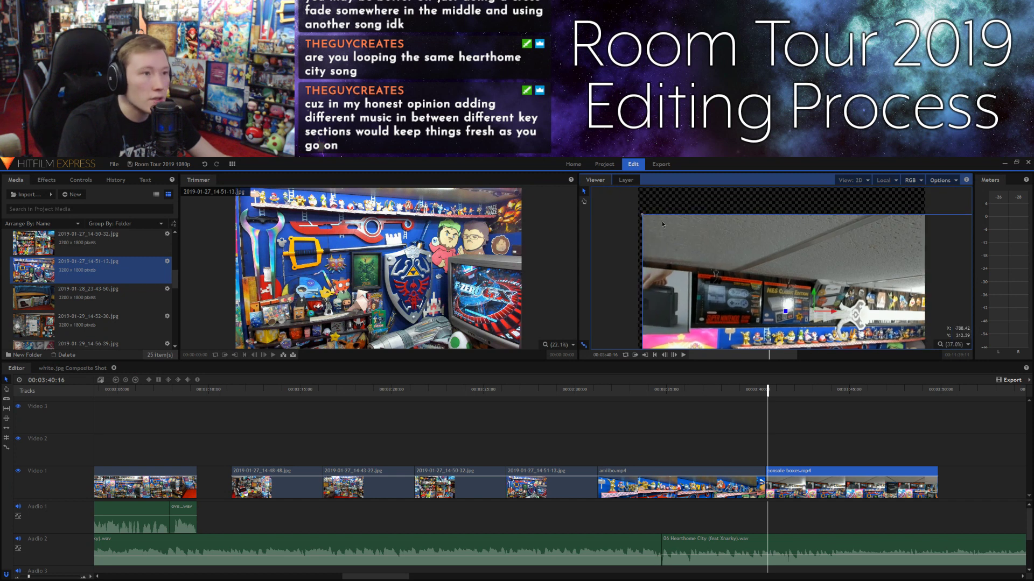
pyautogui.moveTo(644, 220); pyautogui.dragTo(690, 221)
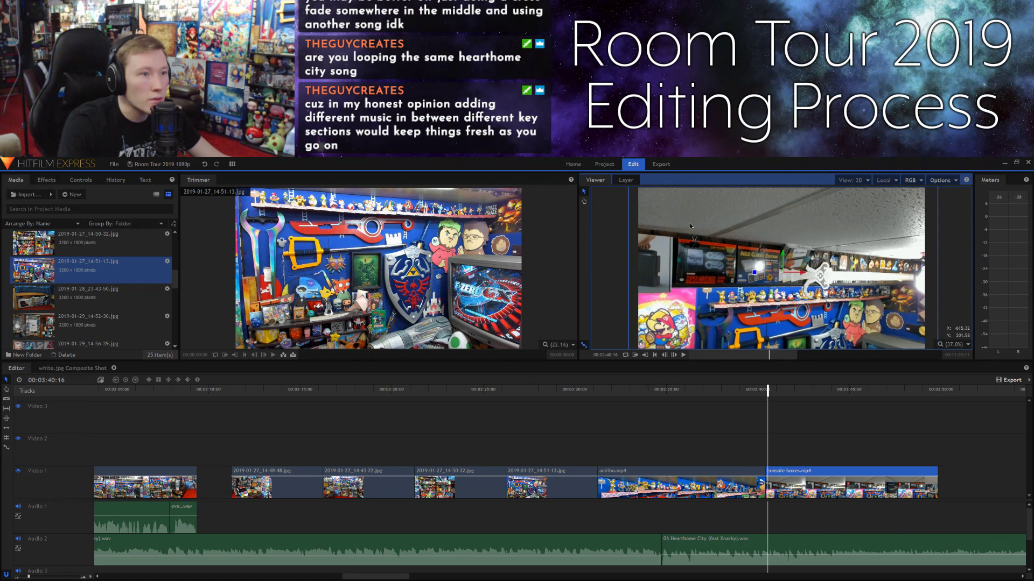
# Step: Check the framing of console boxes.mp4 at several points toward the end of the clip
pyautogui.click(829, 395)
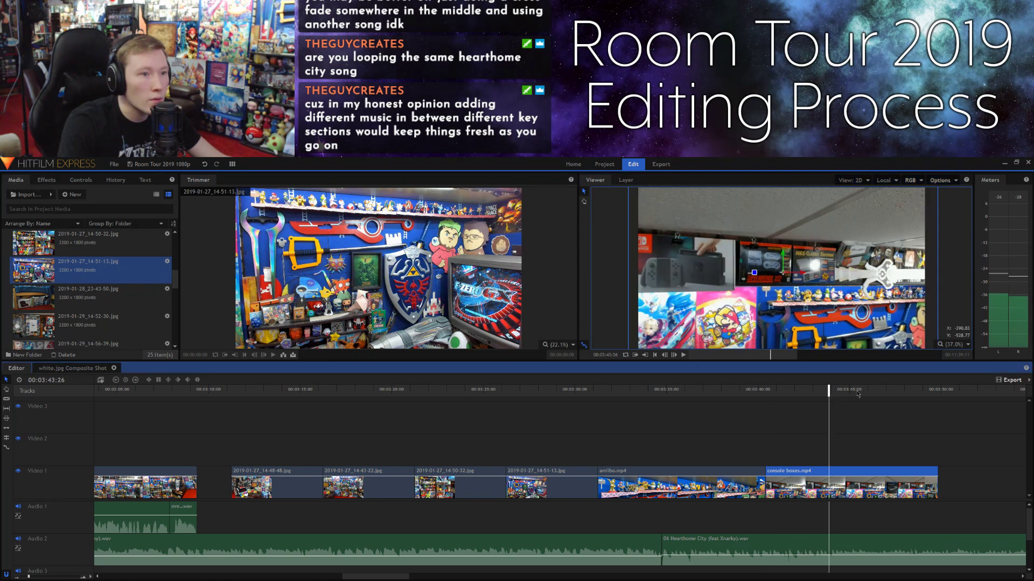
pyautogui.click(865, 393)
pyautogui.click(891, 391)
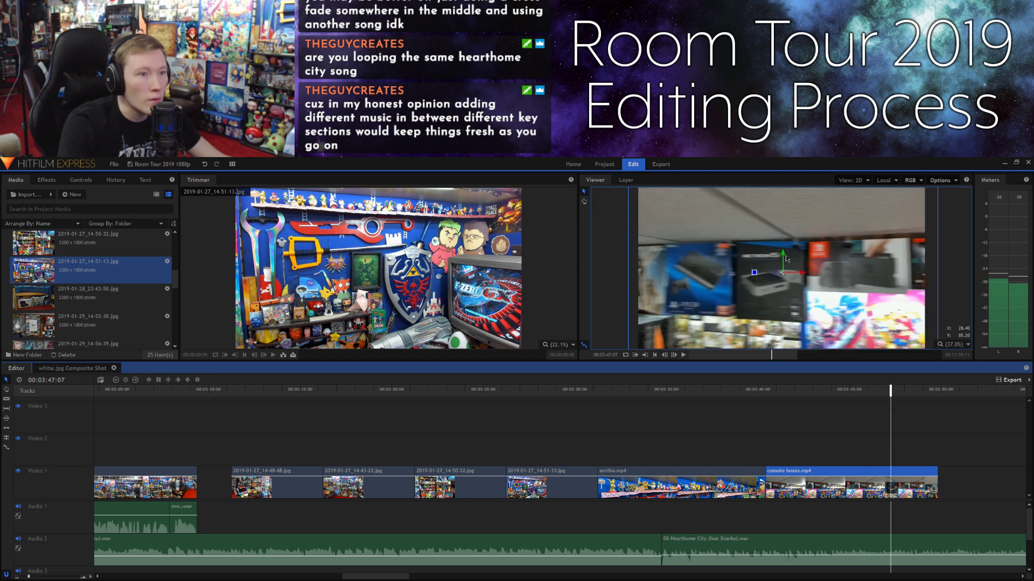
# Step: Nudge console boxes.mp4 slightly within the frame and play the clip through to its end
pyautogui.moveTo(786, 255); pyautogui.dragTo(784, 252)
pyautogui.click(796, 424)
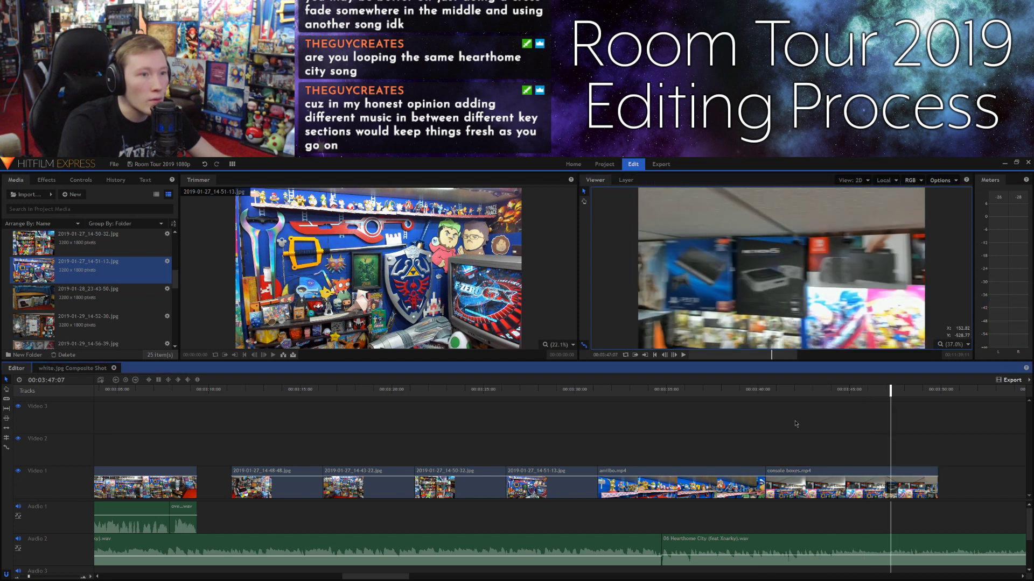
pyautogui.press('Up')
pyautogui.press('space')
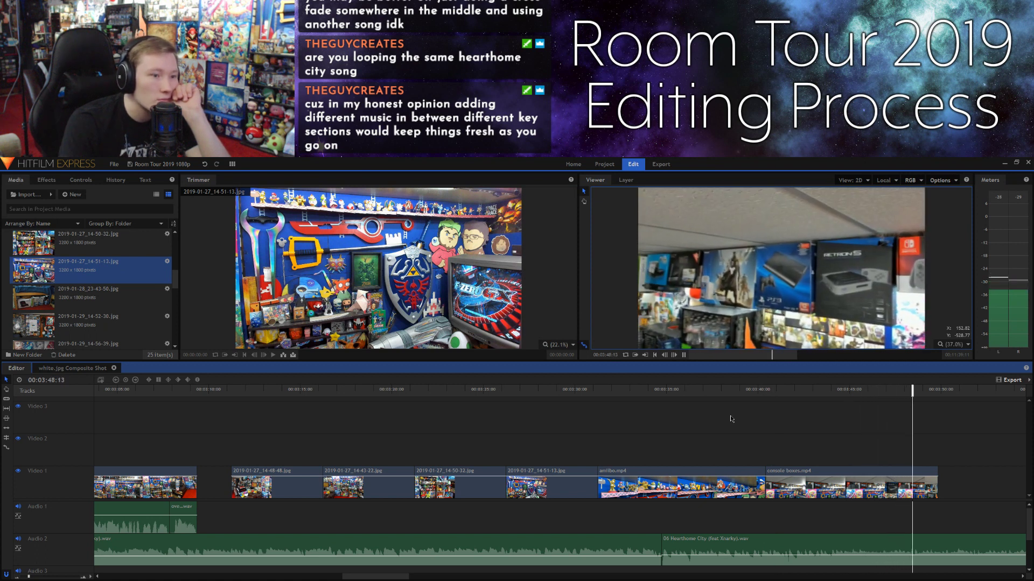
pyautogui.press('space')
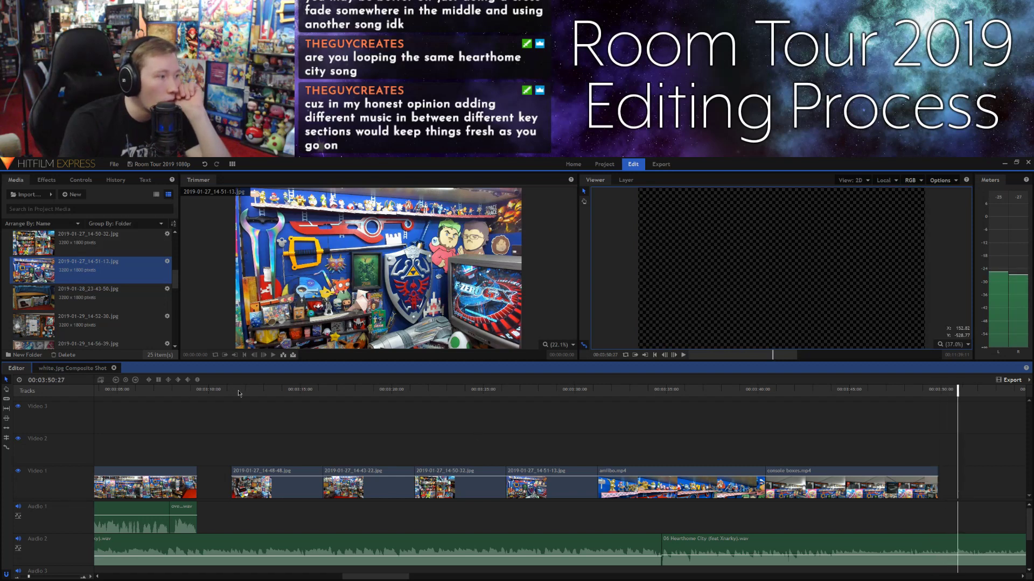
# Step: Return the playhead to the photo 2019-01-27_14-48-48.jpg, import double recliner.wav and start auditioning it from the beginning
pyautogui.click(238, 392)
pyautogui.moveTo(238, 392)
pyautogui.mouseDown()
pyautogui.moveTo(364, 398)
pyautogui.moveTo(481, 427)
pyautogui.moveTo(525, 397)
pyautogui.moveTo(610, 397)
pyautogui.moveTo(242, 397)
pyautogui.mouseUp()
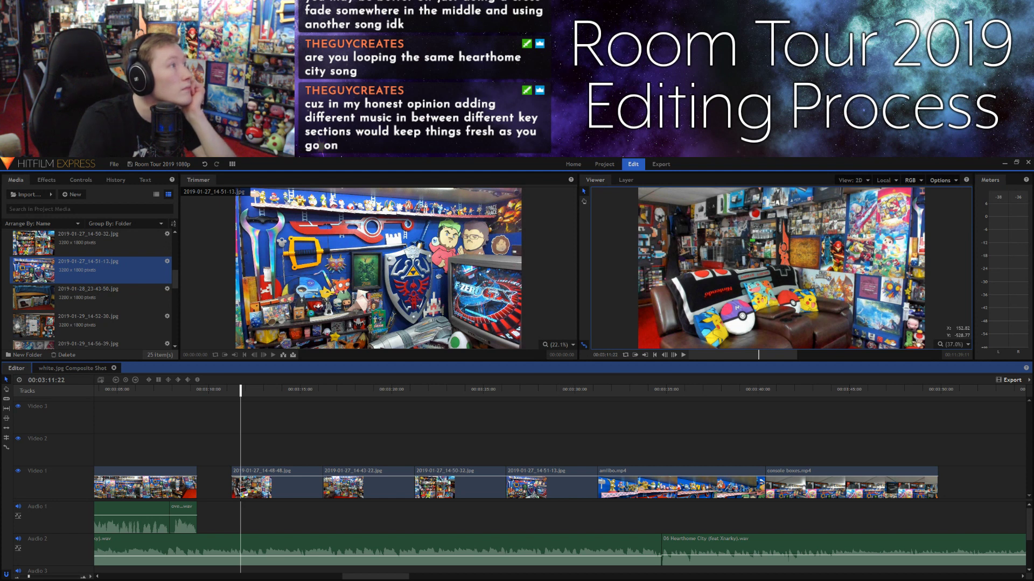
pyautogui.moveTo(0, 242); pyautogui.dragTo(69, 242)
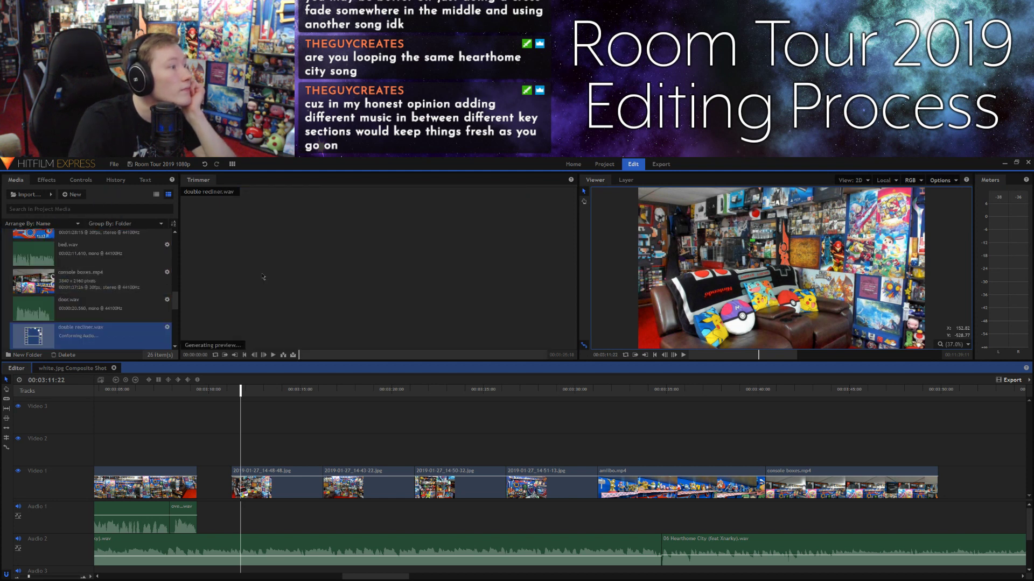
pyautogui.click(316, 329)
pyautogui.press('space')
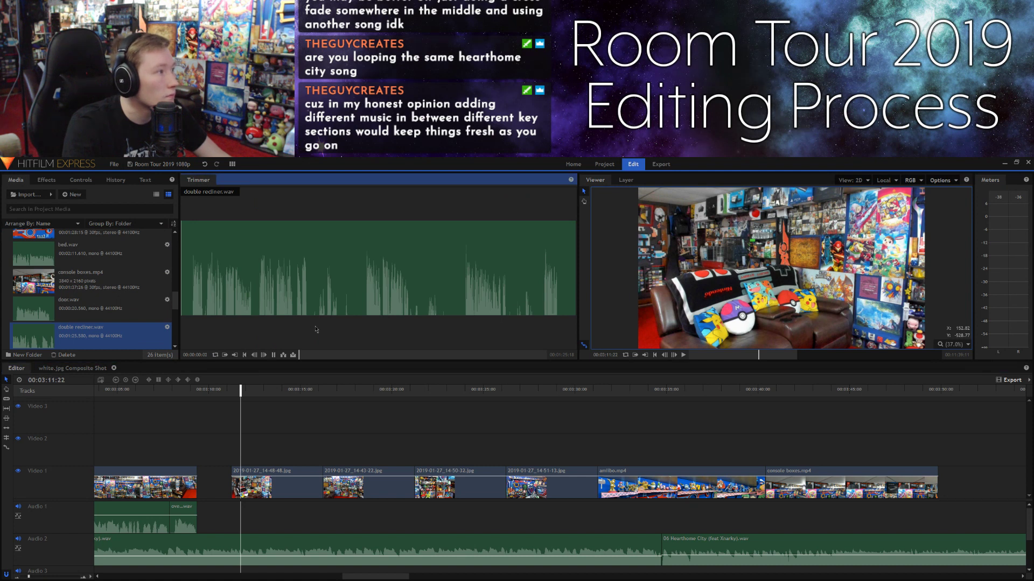
# Step: Audition later takes in double recliner.wav and set the in point just before the take starting at about 1:01
pyautogui.click(410, 355)
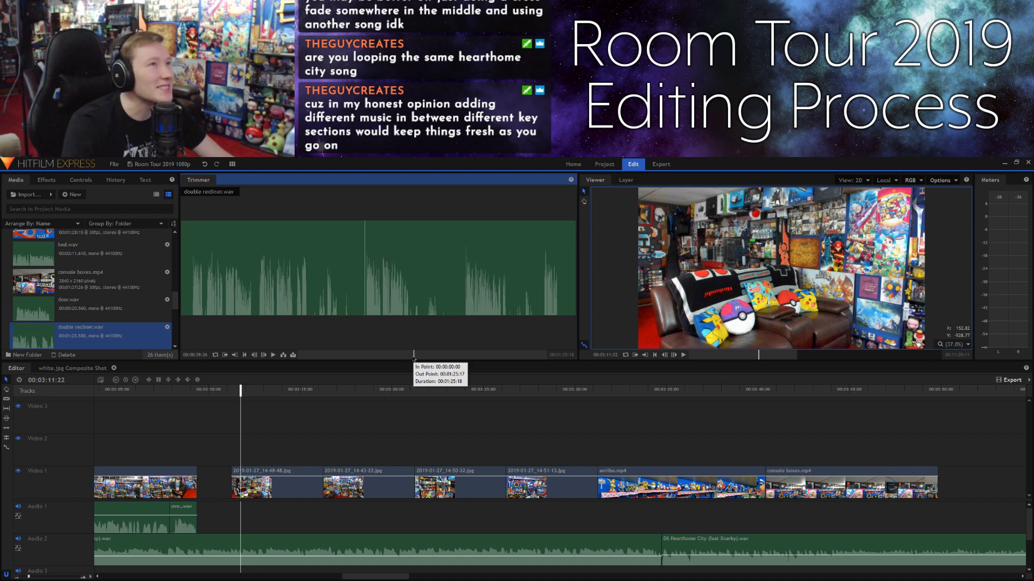
pyautogui.press('space')
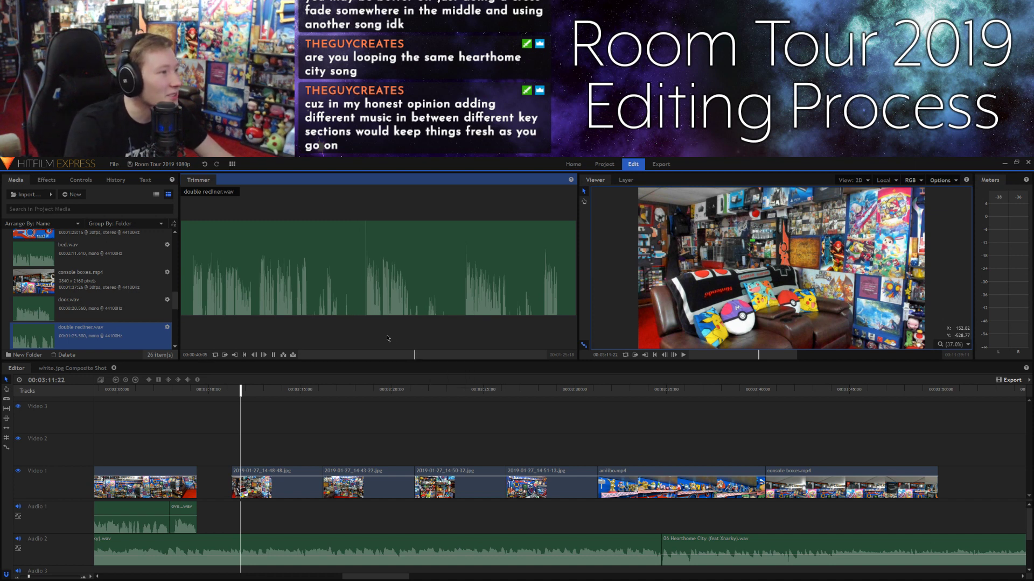
pyautogui.click(477, 355)
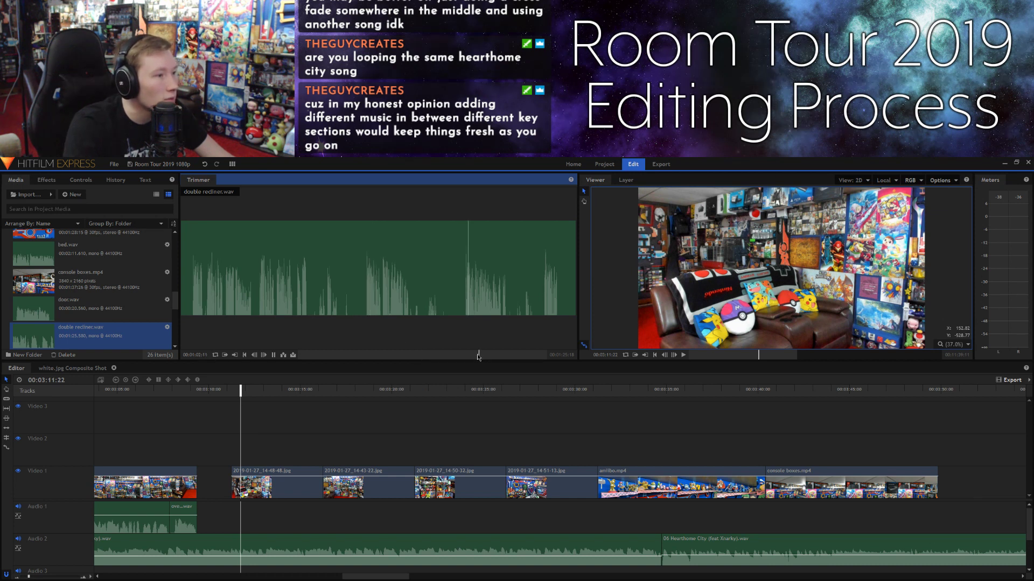
pyautogui.press('space')
pyautogui.moveTo(478, 356); pyautogui.dragTo(476, 356)
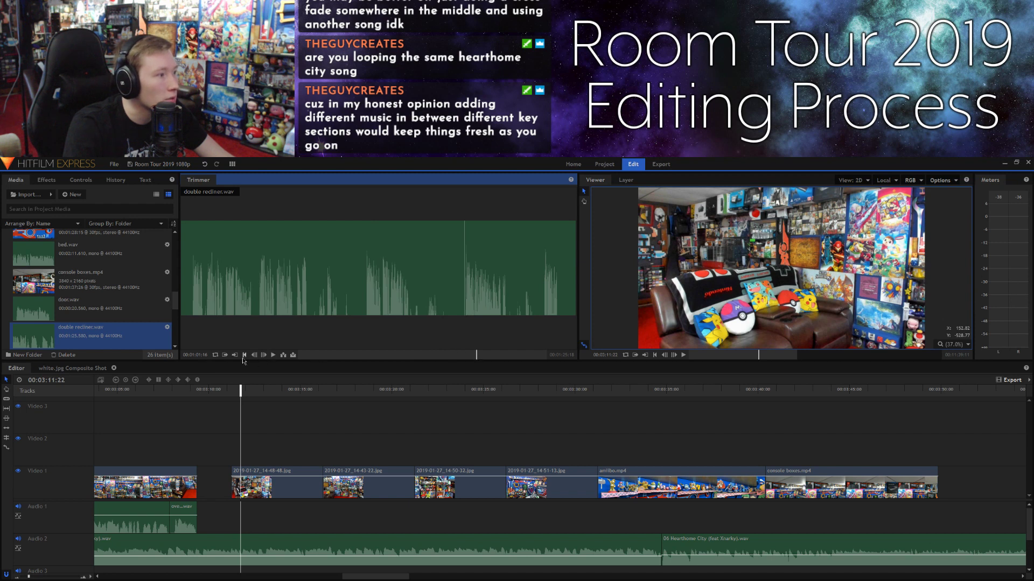
pyautogui.click(225, 356)
# Step: Set the out point of double recliner.wav at about 1:09 and place the segment on Audio 1 directly after overview.wav
pyautogui.press('space')
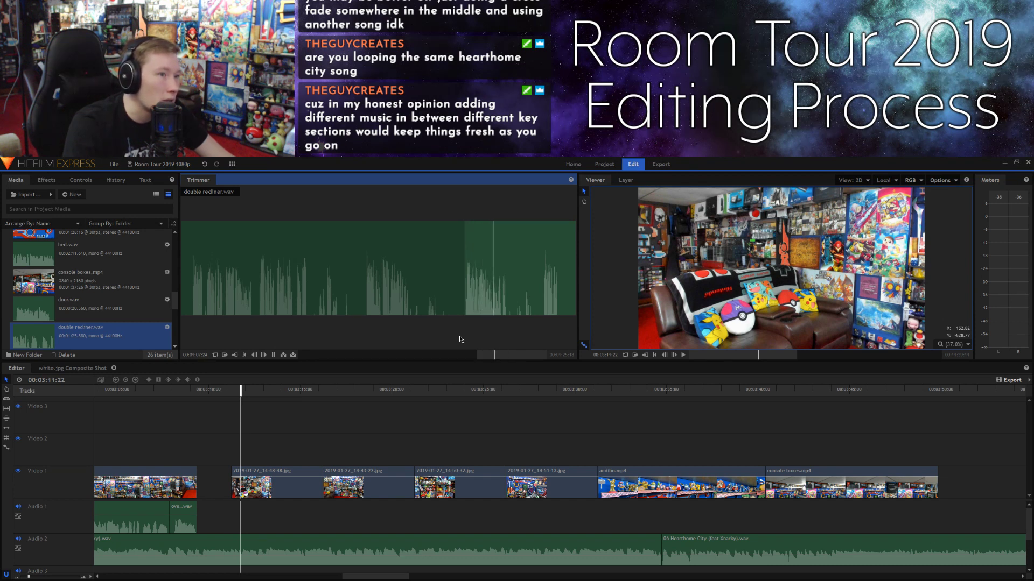
pyautogui.press('space')
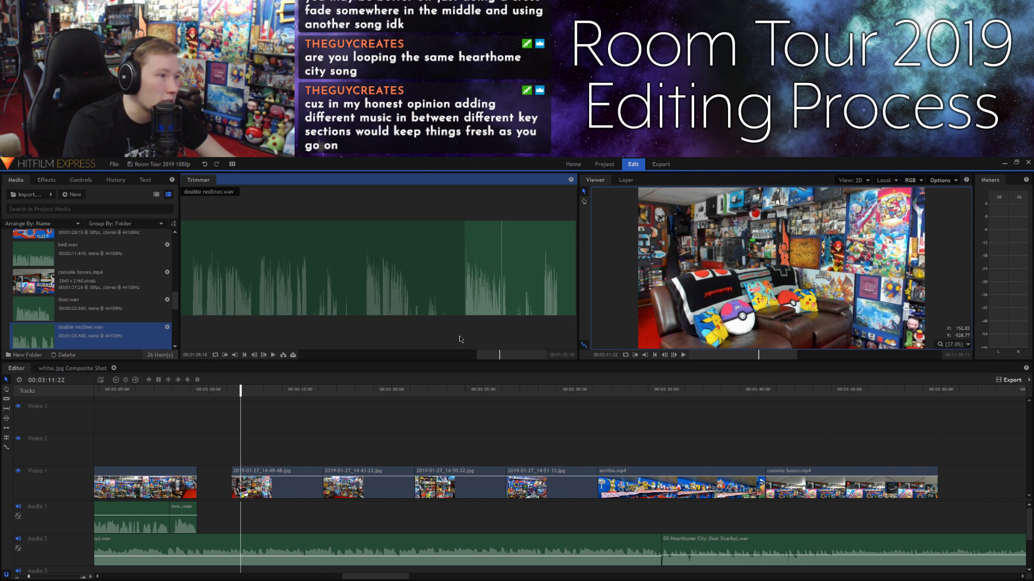
pyautogui.click(498, 356)
pyautogui.press('space')
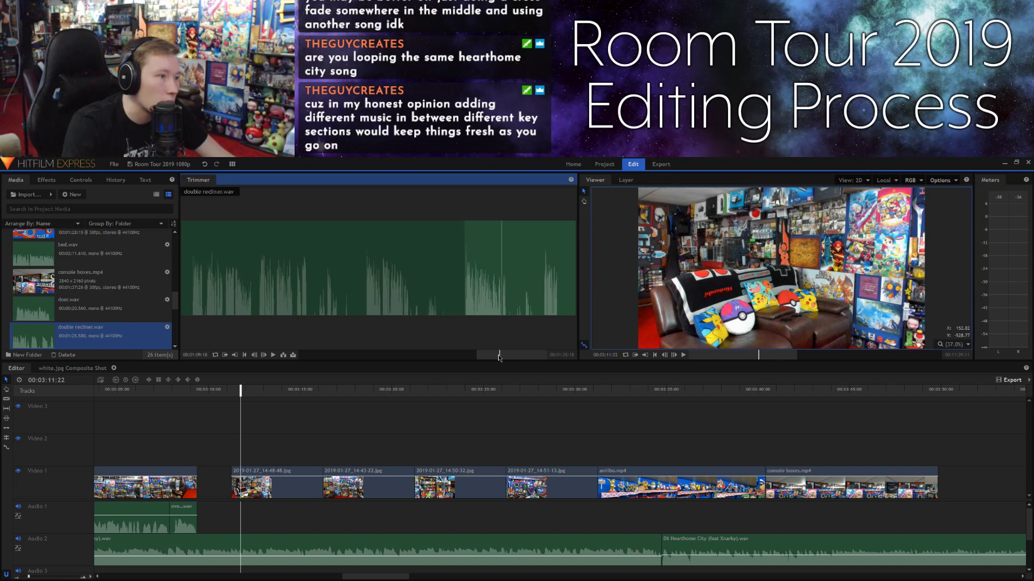
pyautogui.click(234, 355)
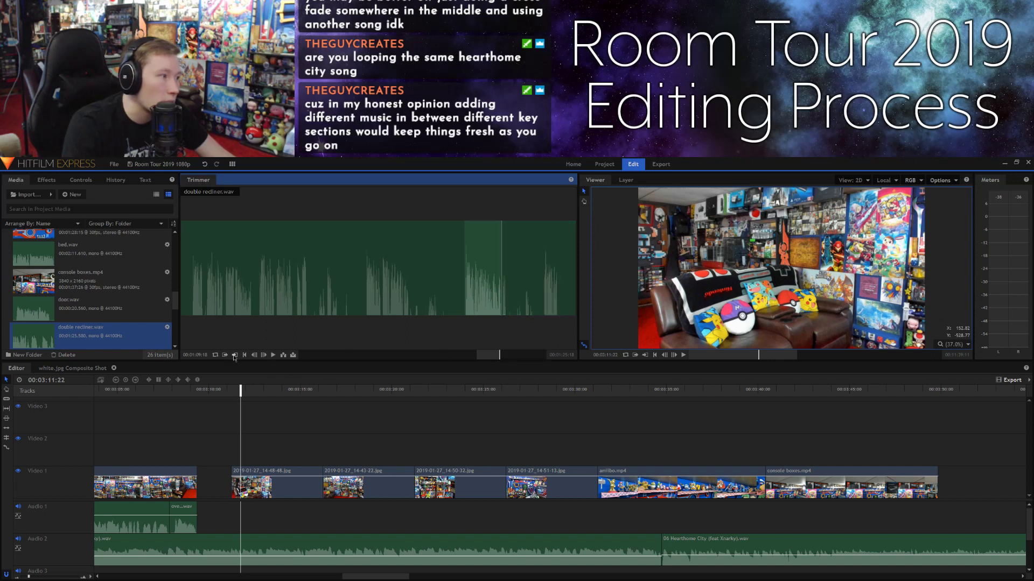
pyautogui.moveTo(488, 283); pyautogui.dragTo(202, 501)
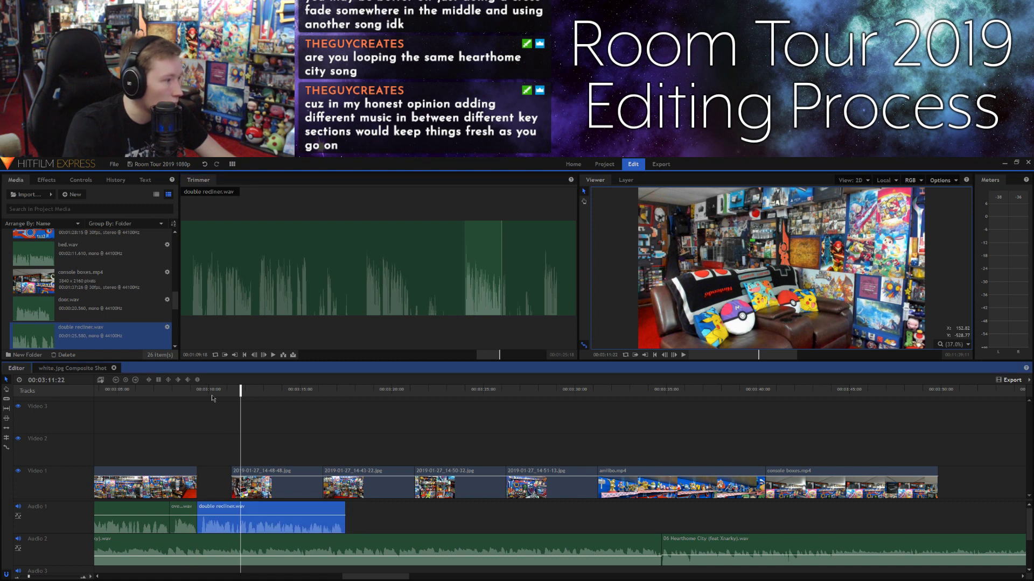
# Step: Mark the short final take of double recliner.wav, ending at about 1:21, and append it after the first segment on Audio 1
pyautogui.click(331, 333)
pyautogui.press('space')
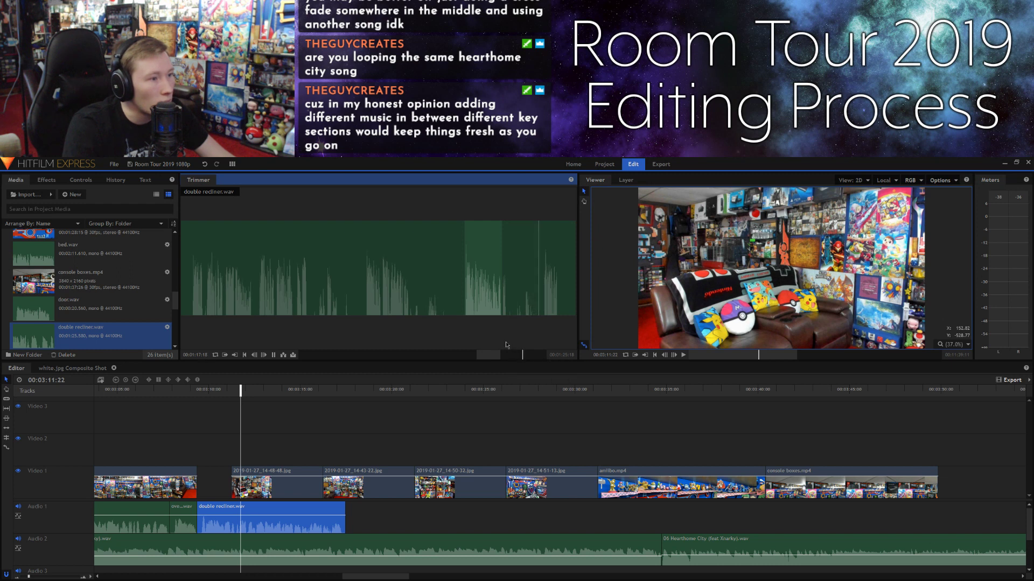
pyautogui.click(225, 355)
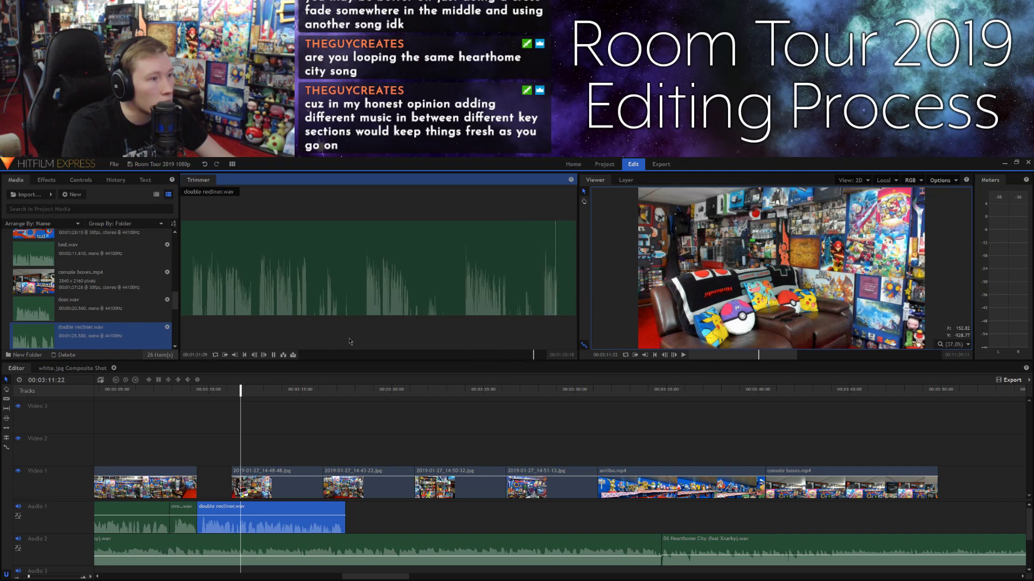
pyautogui.click(274, 355)
pyautogui.moveTo(558, 275)
pyautogui.mouseDown()
pyautogui.moveTo(496, 294)
pyautogui.moveTo(347, 512)
pyautogui.mouseUp()
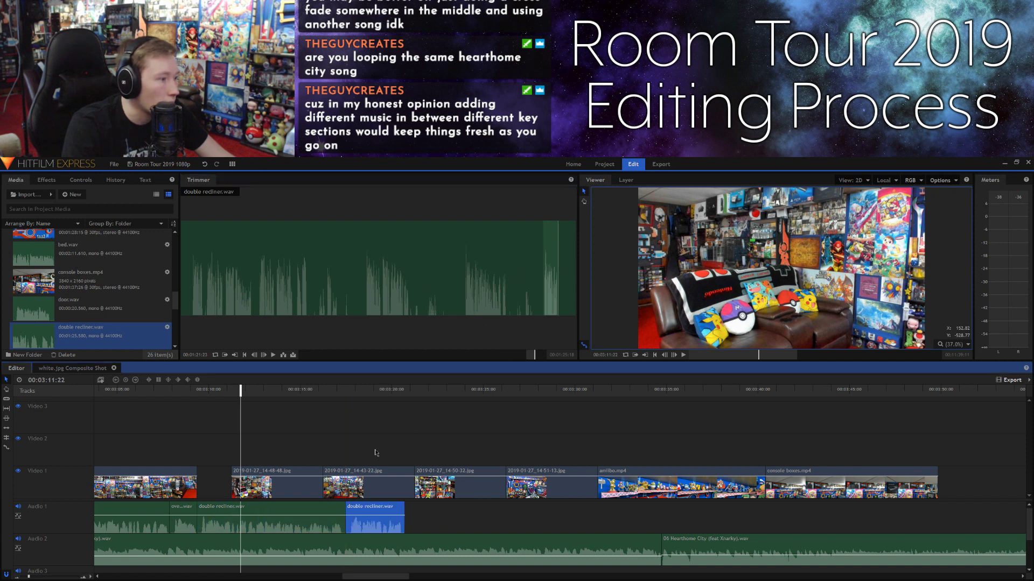
# Step: Play across the join between the two double recliner.wav segments and trim the start of the second one slightly
pyautogui.click(336, 394)
pyautogui.press('space')
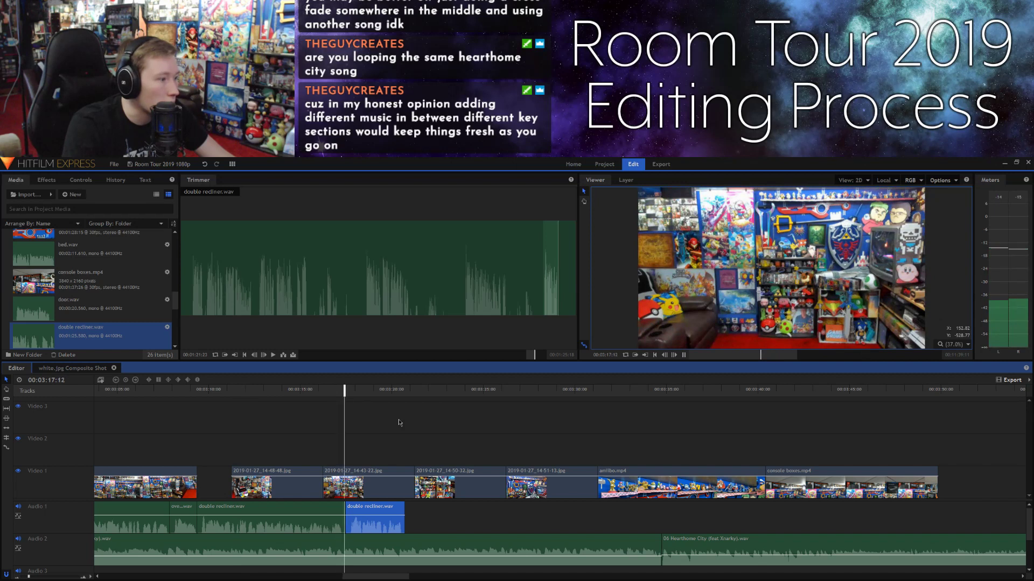
pyautogui.press('space')
pyautogui.click(341, 395)
pyautogui.press('space')
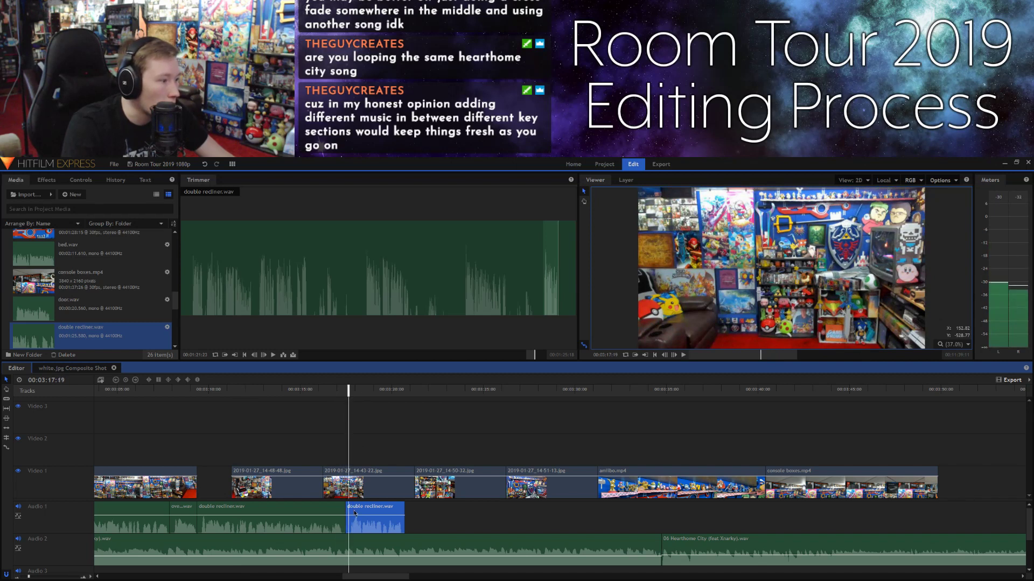
pyautogui.moveTo(355, 513); pyautogui.dragTo(352, 516)
pyautogui.press('space')
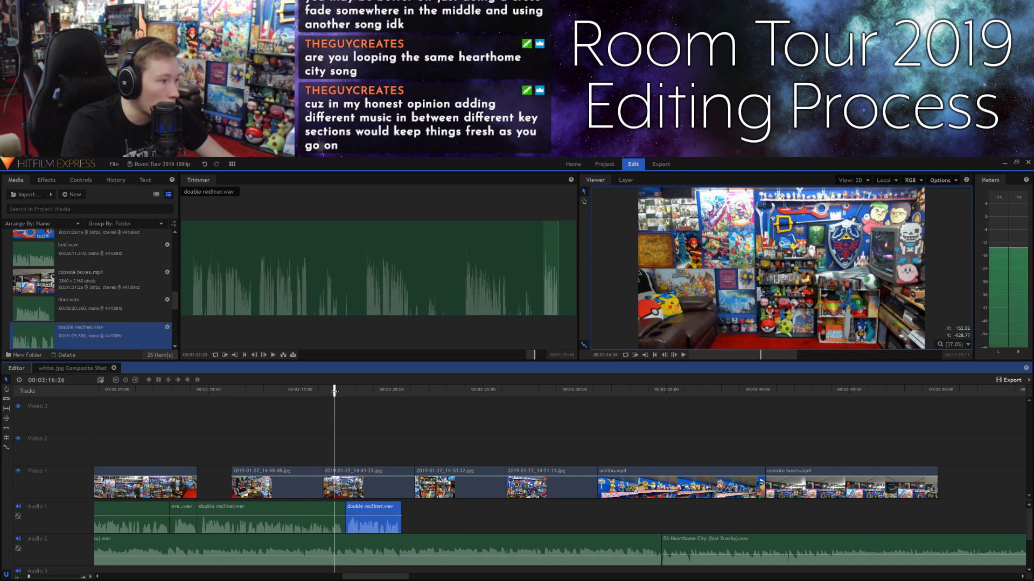
# Step: Trim the end of the first double recliner.wav segment to 00:03:17:11 and move the second segment flush against it
pyautogui.click(343, 390)
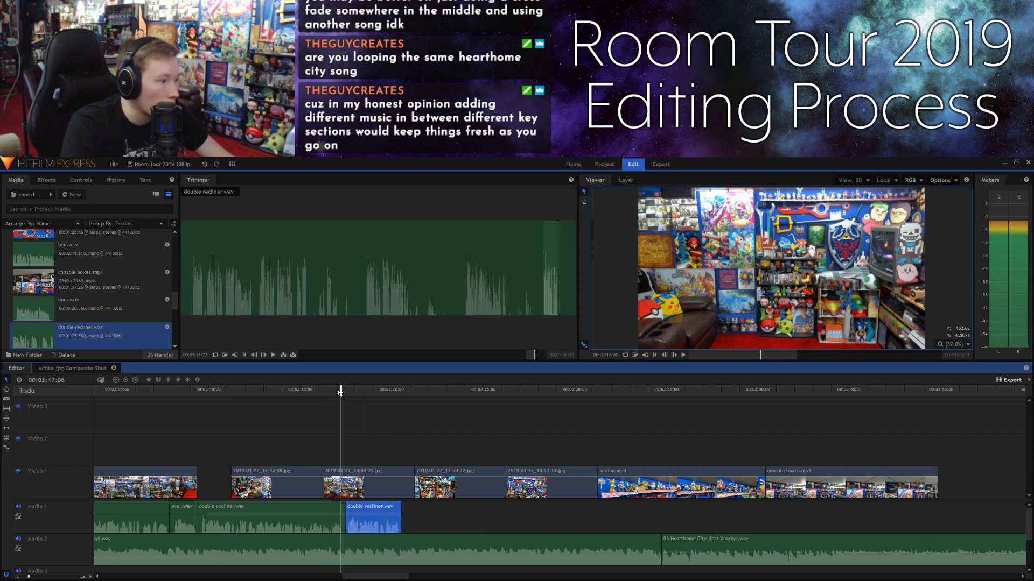
pyautogui.click(335, 513)
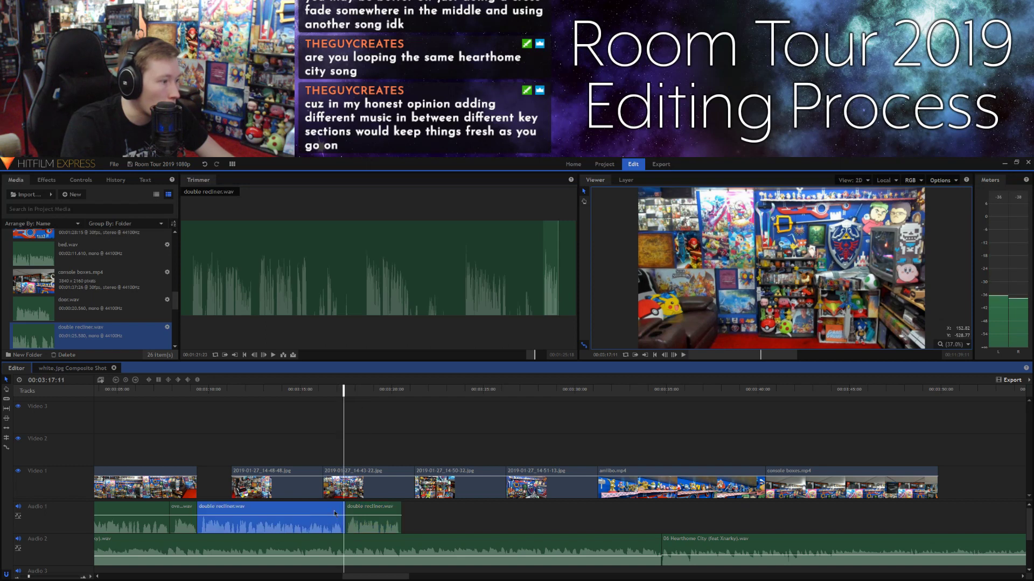
pyautogui.doubleClick(384, 508)
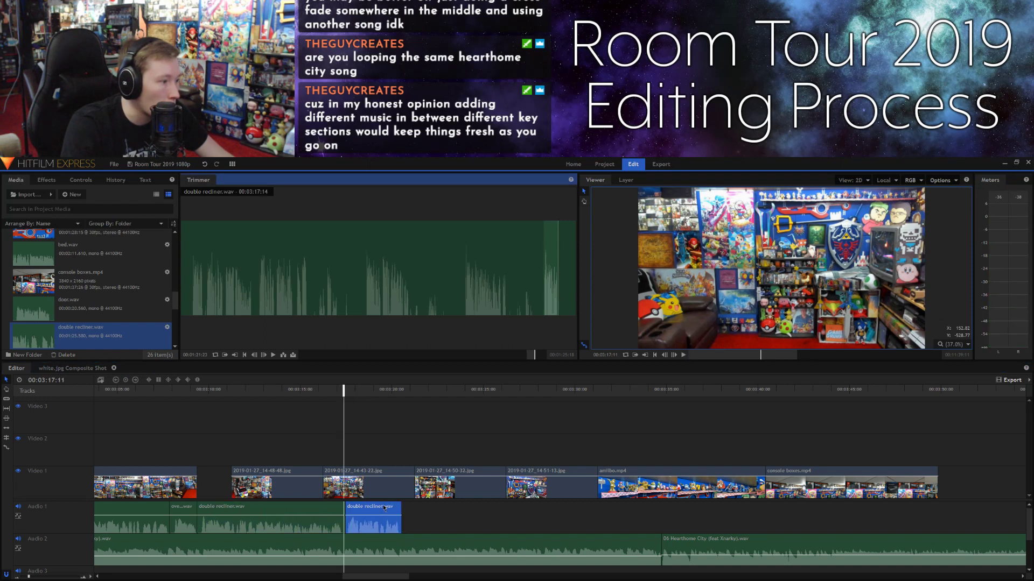
pyautogui.moveTo(381, 509); pyautogui.dragTo(380, 509)
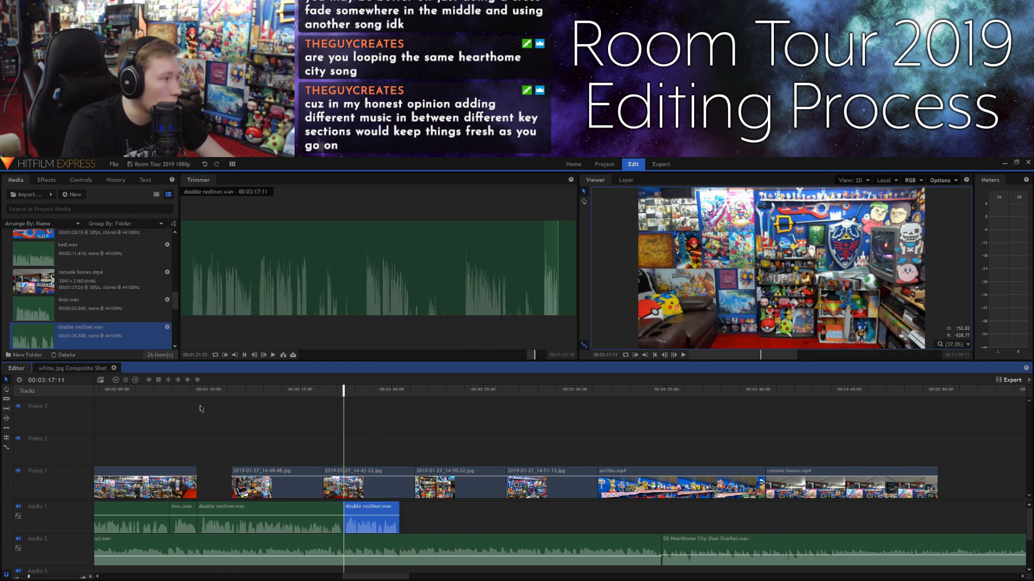
# Step: Move 2019-01-27_14-48-48.jpg flush against the preceding video clip and shift all following Video 1 clips to a later time
pyautogui.moveTo(243, 473); pyautogui.dragTo(212, 472)
pyautogui.moveTo(321, 460); pyautogui.dragTo(321, 460)
pyautogui.moveTo(373, 451); pyautogui.dragTo(859, 491)
pyautogui.moveTo(425, 474); pyautogui.dragTo(618, 474)
pyautogui.click(486, 455)
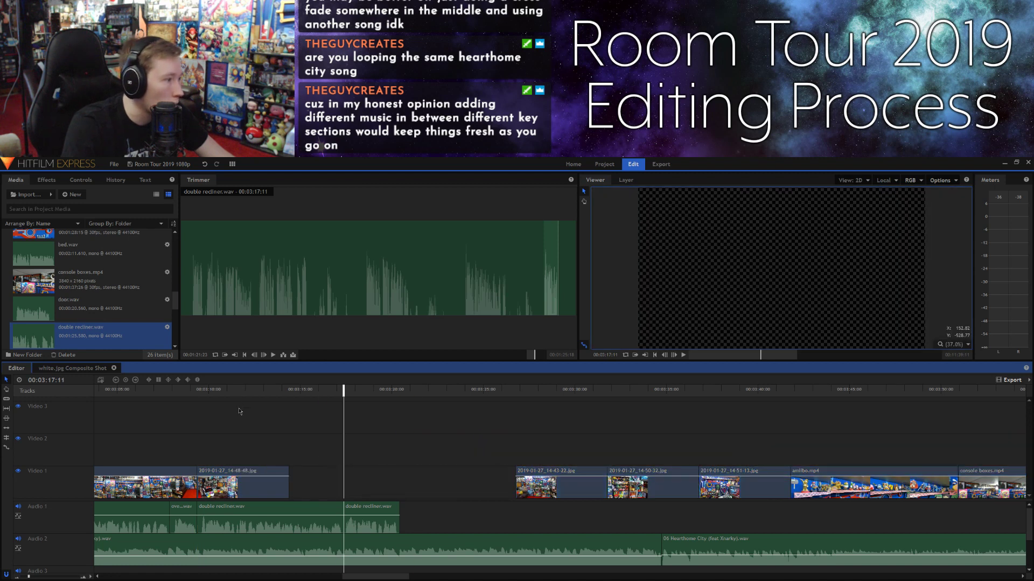
# Step: Extend 2019-01-27_14-48-48.jpg to the end of the double recliner.wav narration and play the section through
pyautogui.press('space')
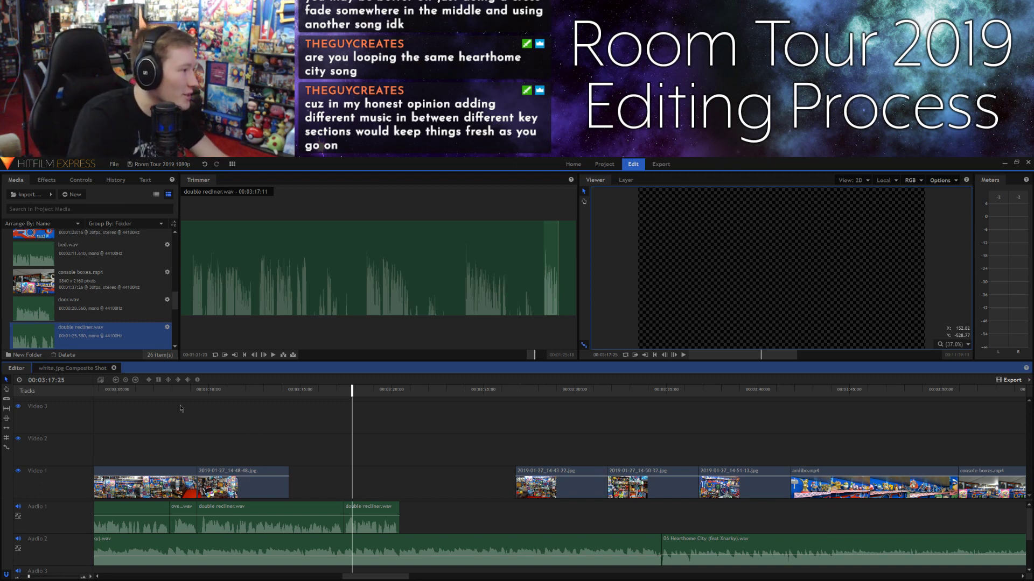
pyautogui.click(189, 390)
pyautogui.press('space')
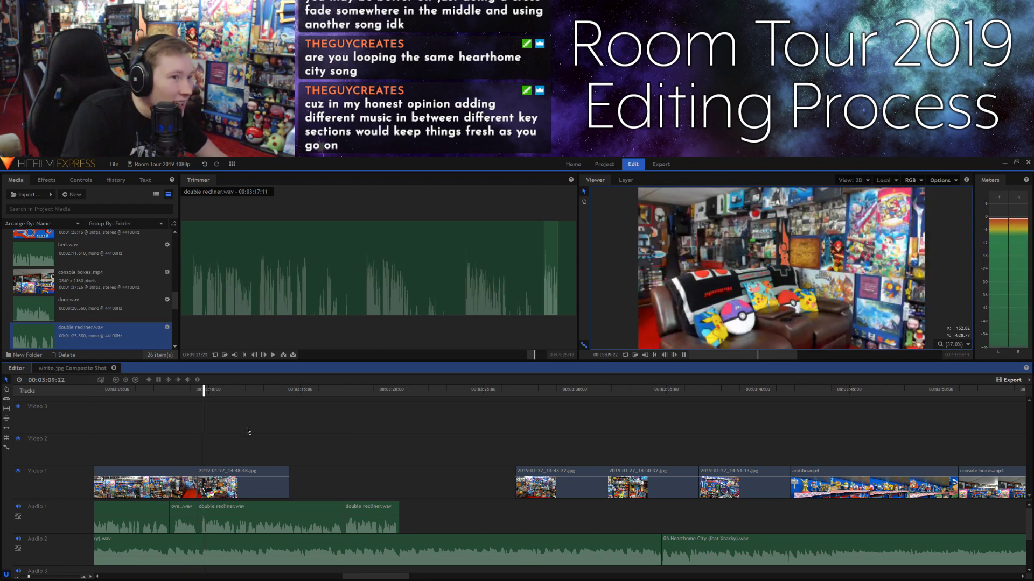
pyautogui.moveTo(289, 484); pyautogui.dragTo(401, 484)
pyautogui.press('space')
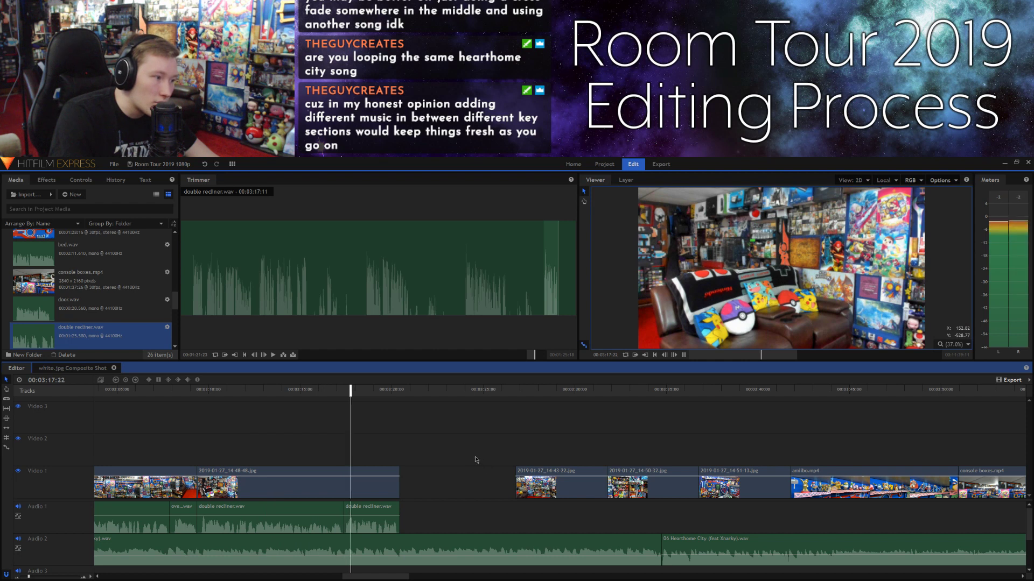
pyautogui.press('space')
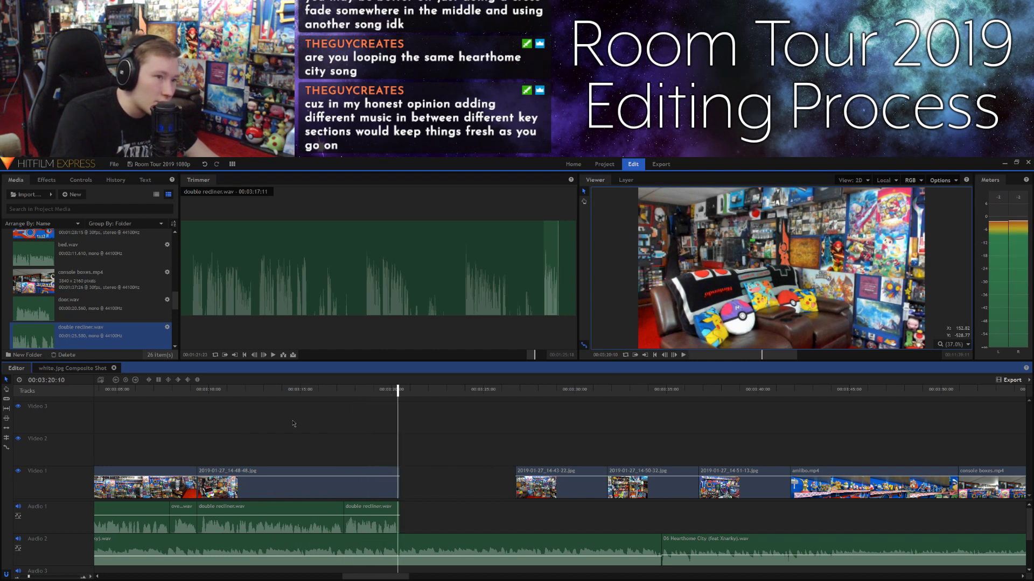
# Step: Examine the cut between the preceding video clip and 2019-01-27_14-48-48.jpg frame by frame around 00:03:09:11
pyautogui.click(206, 484)
pyautogui.click(200, 389)
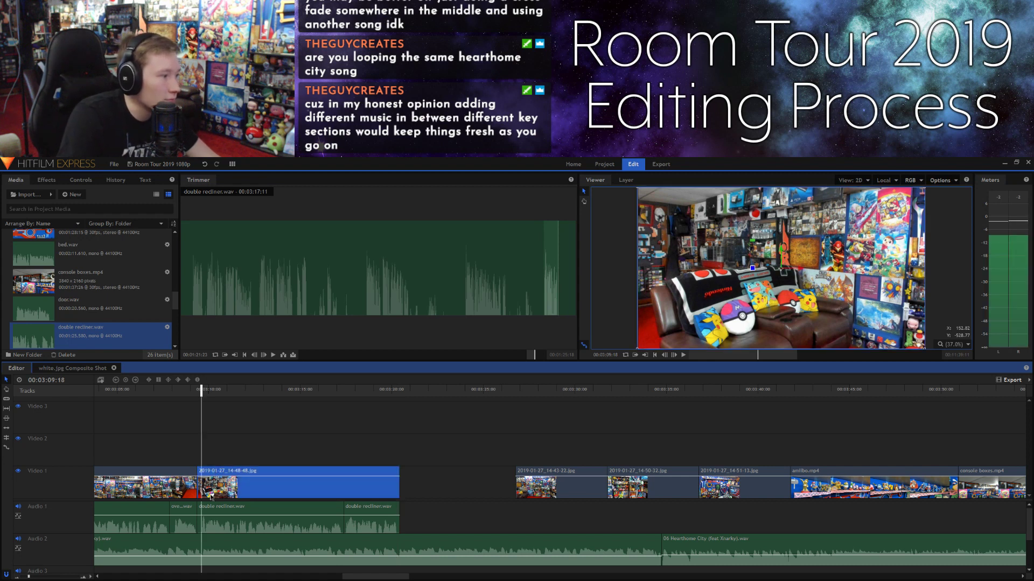
pyautogui.moveTo(30, 577); pyautogui.dragTo(52, 577)
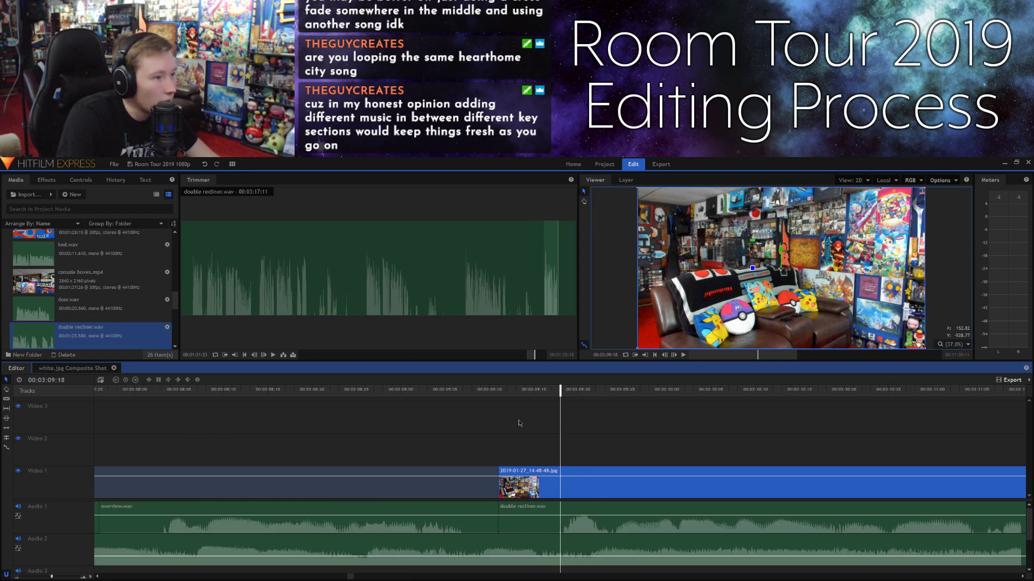
pyautogui.click(471, 391)
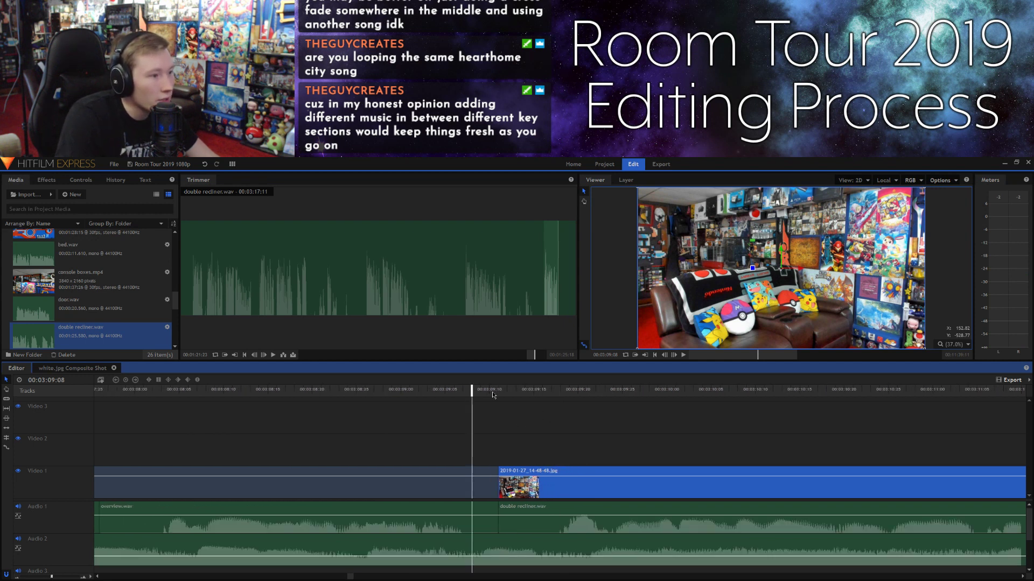
pyautogui.click(490, 391)
pyautogui.click(673, 355)
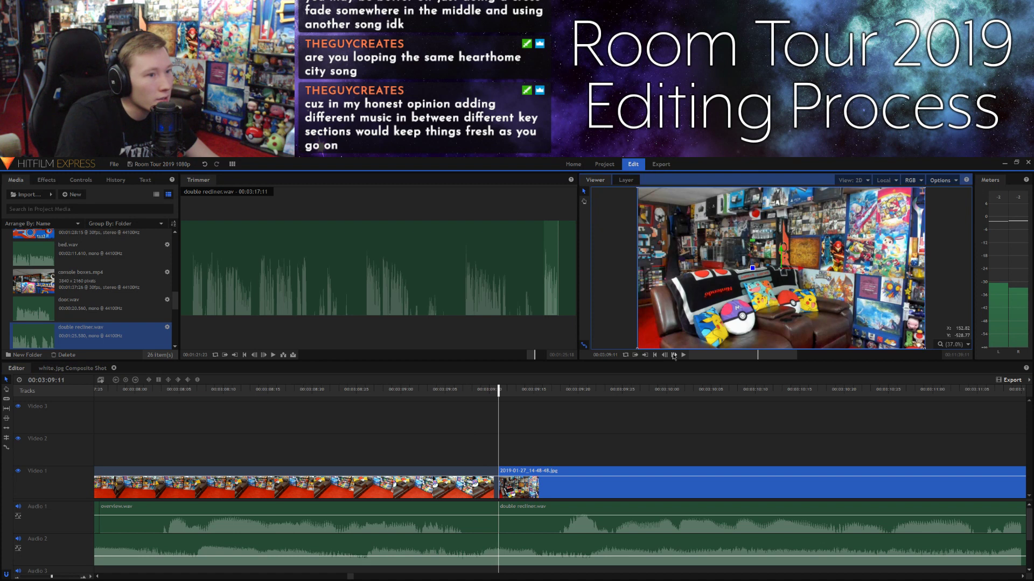
pyautogui.click(666, 356)
pyautogui.click(673, 356)
pyautogui.click(663, 355)
pyautogui.click(518, 415)
# Step: Split 2019-01-27_14-48-48.jpg at 00:03:09:18, moving the short piece to Video 2 just before the cut and extending the remainder back to it
pyautogui.click(542, 391)
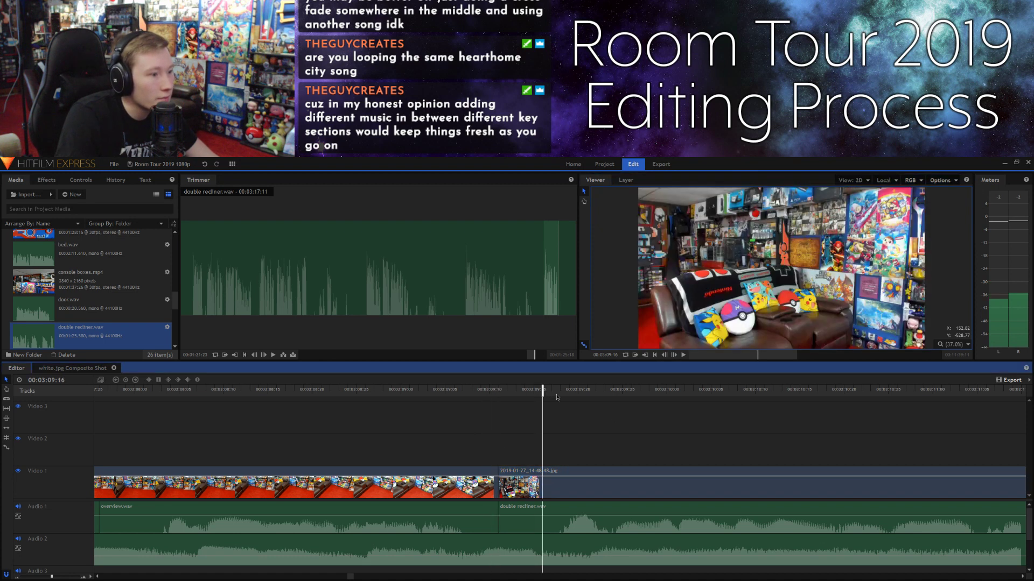
pyautogui.click(560, 391)
pyautogui.click(549, 475)
pyautogui.hotkey('ctrl', 'shift', 'd')
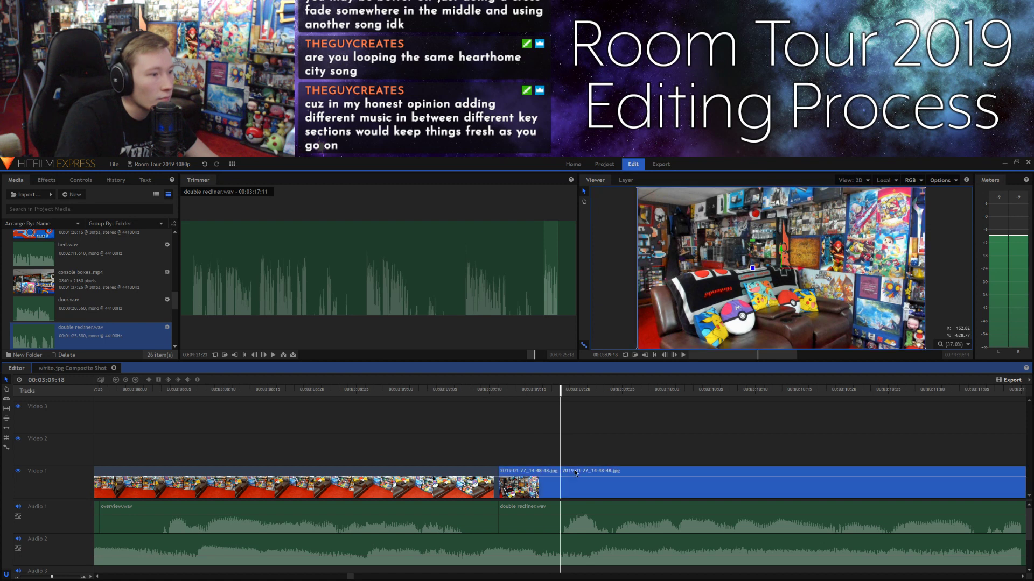
pyautogui.click(546, 473)
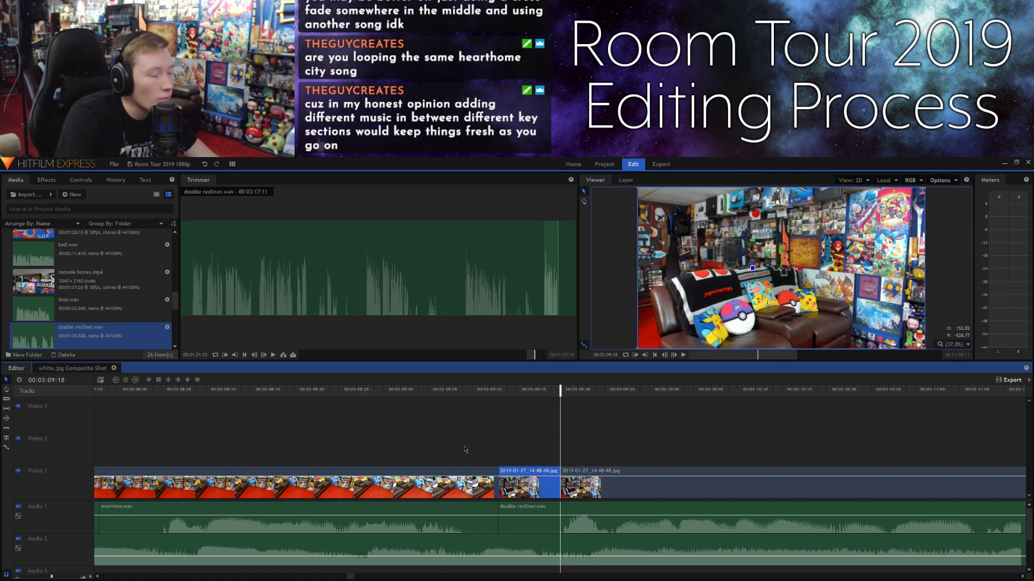
pyautogui.moveTo(517, 474); pyautogui.dragTo(455, 442)
pyautogui.moveTo(558, 479); pyautogui.dragTo(494, 478)
# Step: Shape an opacity fade-in on the short photo piece on Video 2 so it blends over the end of the video clip
pyautogui.click(446, 396)
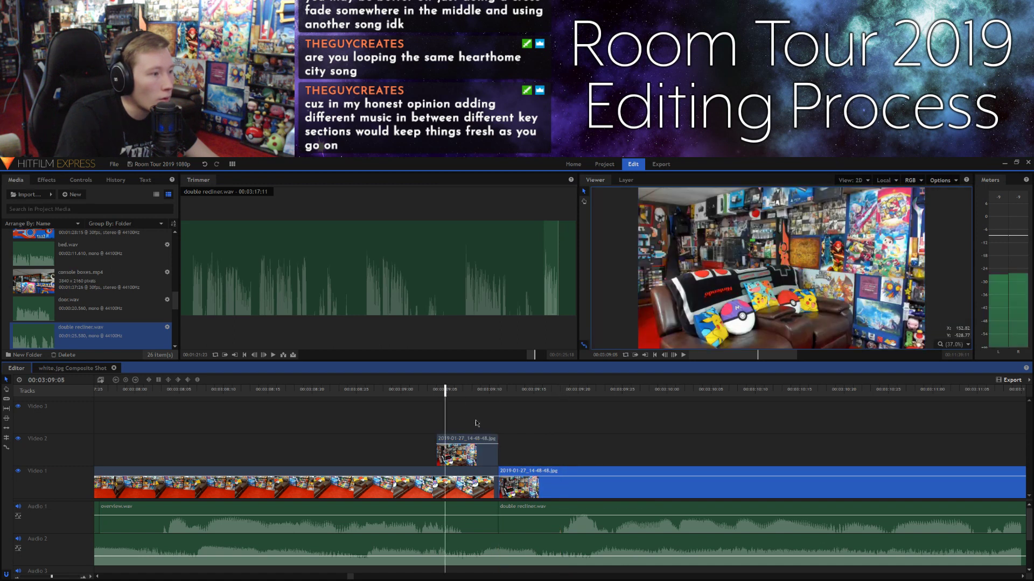
pyautogui.click(477, 439)
pyautogui.click(459, 392)
pyautogui.moveTo(459, 392); pyautogui.dragTo(493, 393)
pyautogui.click(517, 413)
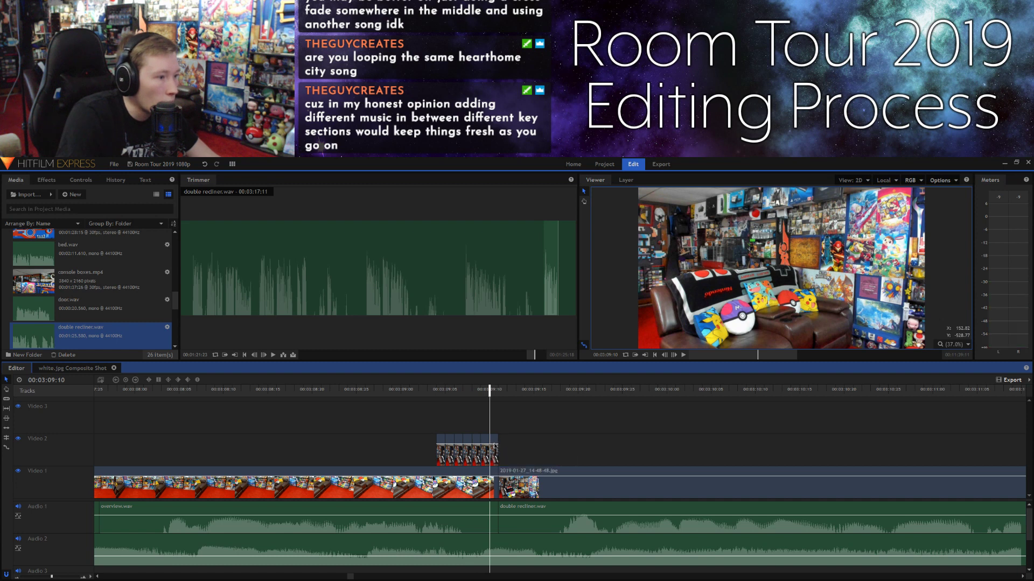
pyautogui.moveTo(442, 444); pyautogui.dragTo(442, 462)
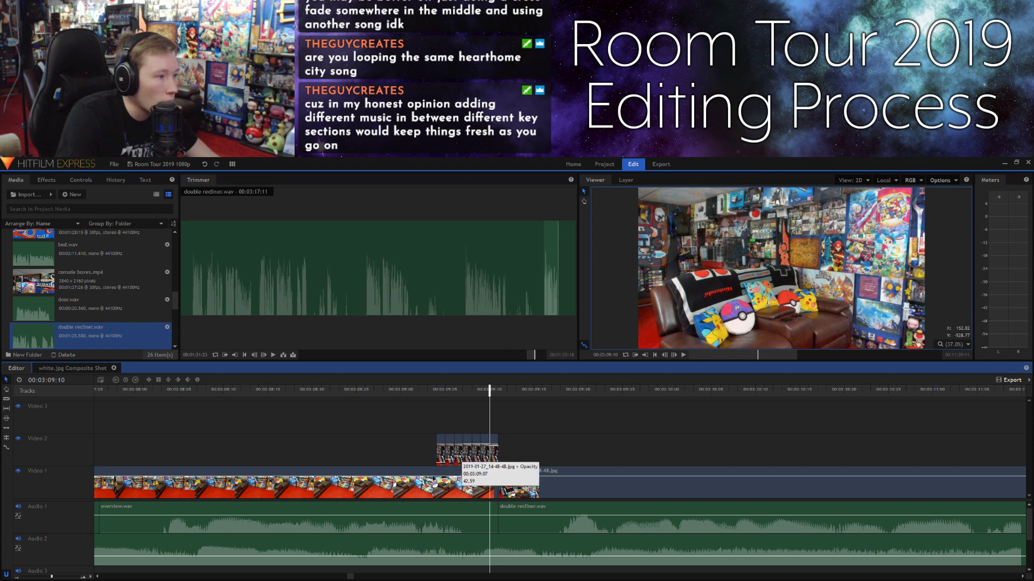
pyautogui.moveTo(485, 445); pyautogui.dragTo(466, 453)
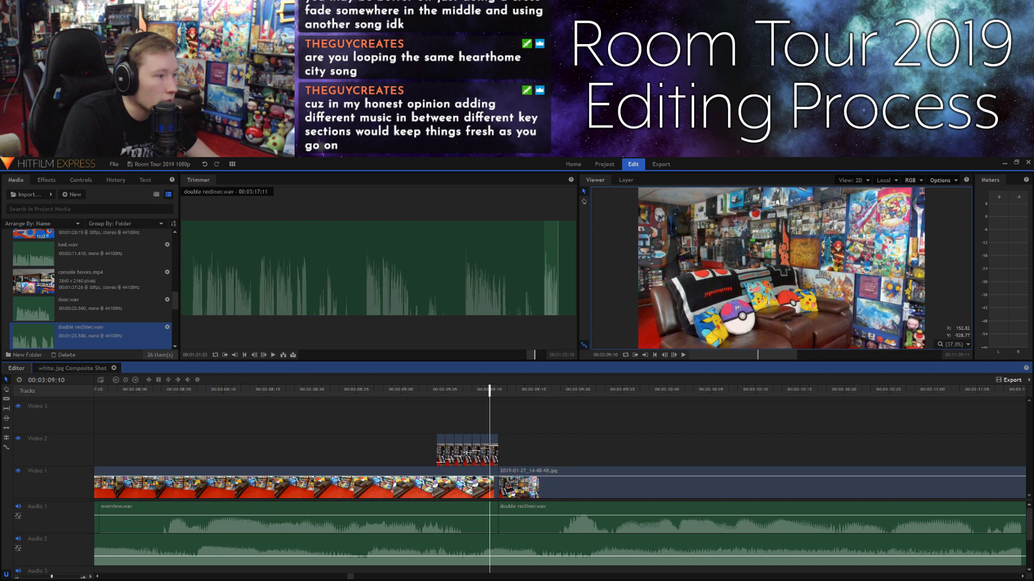
# Step: Check the faded transition into 2019-01-27_14-48-48.jpg frame by frame from 00:03:09:02, and play it back at normal speed
pyautogui.click(419, 390)
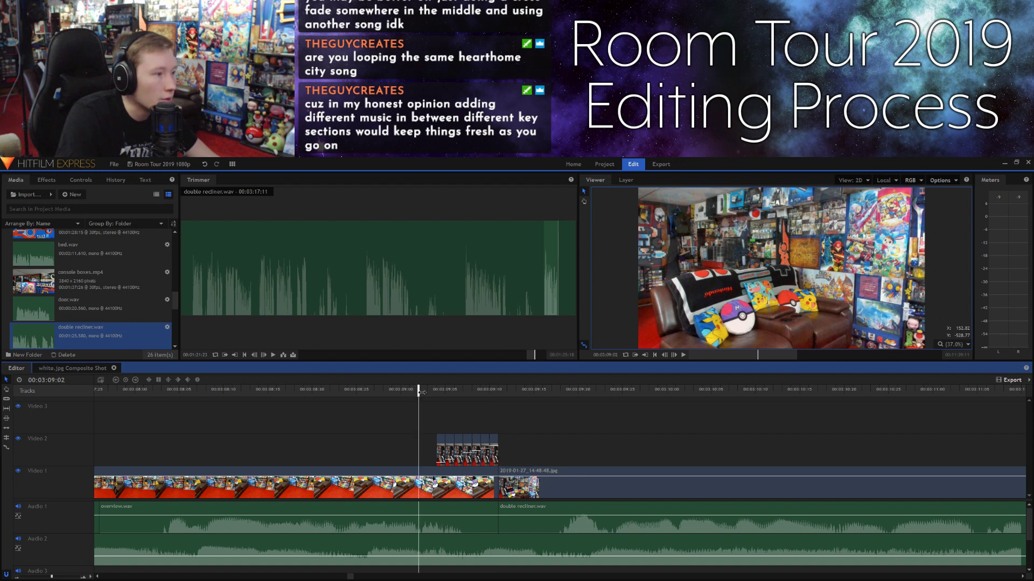
pyautogui.click(673, 355)
pyautogui.click(674, 354)
pyautogui.click(673, 355)
pyautogui.click(674, 355)
pyautogui.click(673, 355)
pyautogui.click(673, 355)
pyautogui.click(673, 355)
pyautogui.click(674, 355)
pyautogui.click(674, 355)
pyautogui.click(674, 355)
pyautogui.click(332, 423)
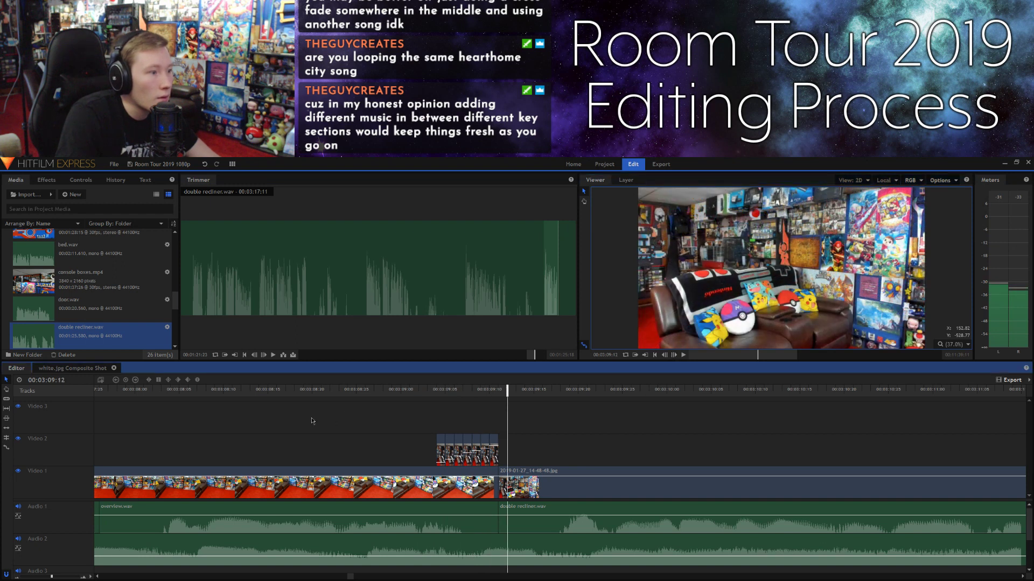
pyautogui.click(372, 396)
pyautogui.press('space')
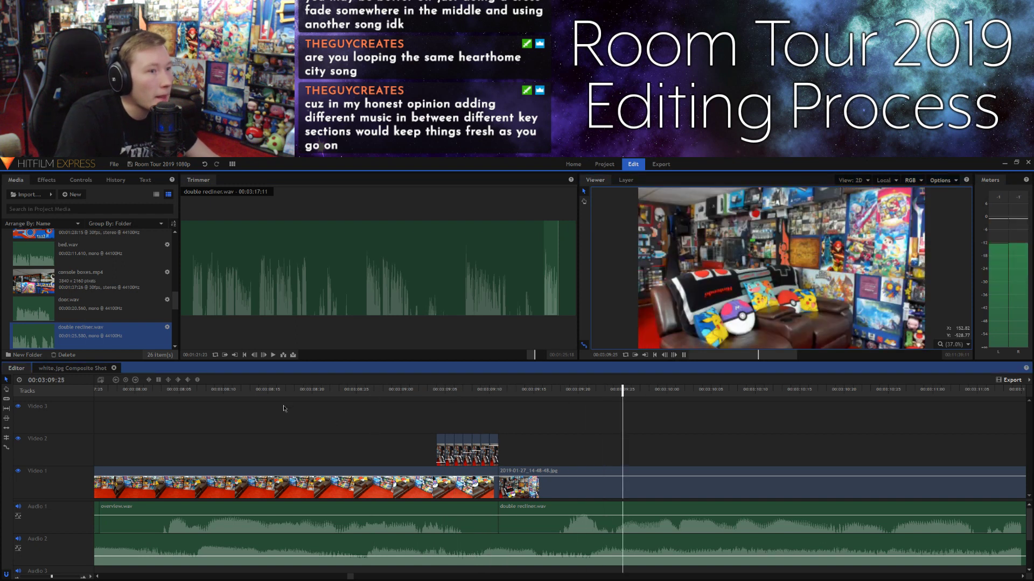
pyautogui.click(327, 394)
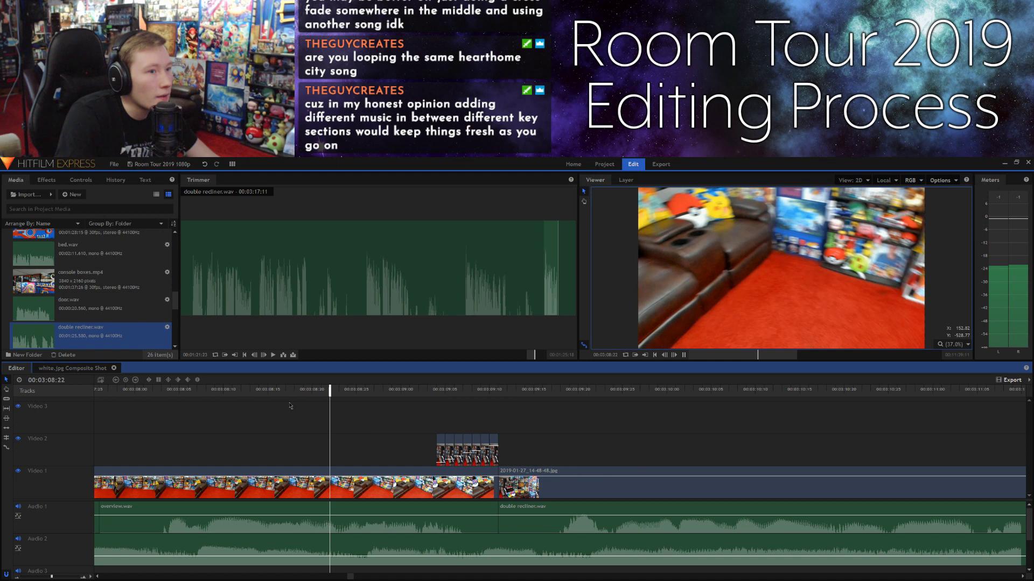
pyautogui.press('space')
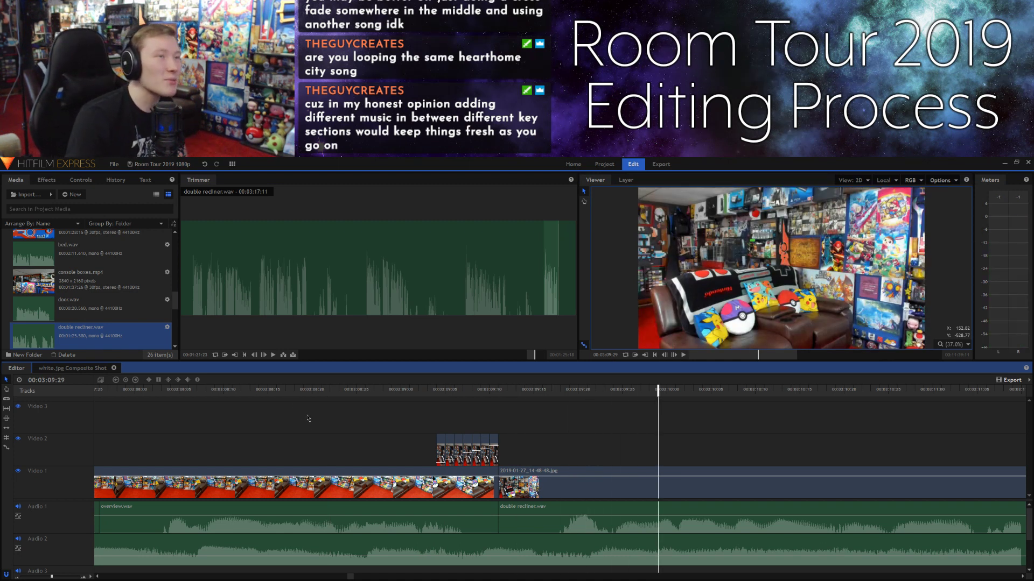
# Step: Play through the recliner section, split 2019-01-27_14-48-48.jpg and double recliner.wav at 00:03:20:09, and delete the leftover ends
pyautogui.click(374, 394)
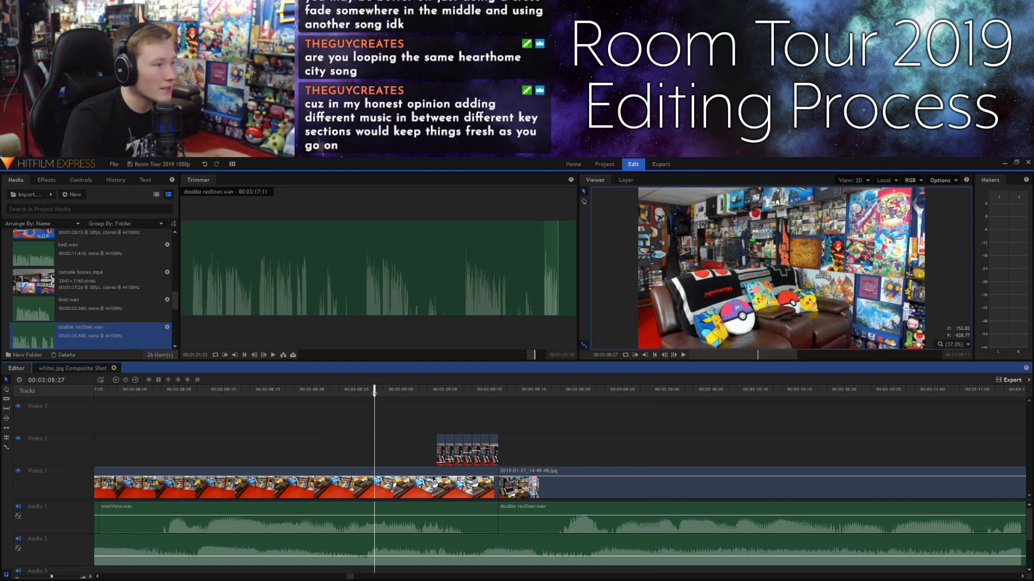
pyautogui.press('space')
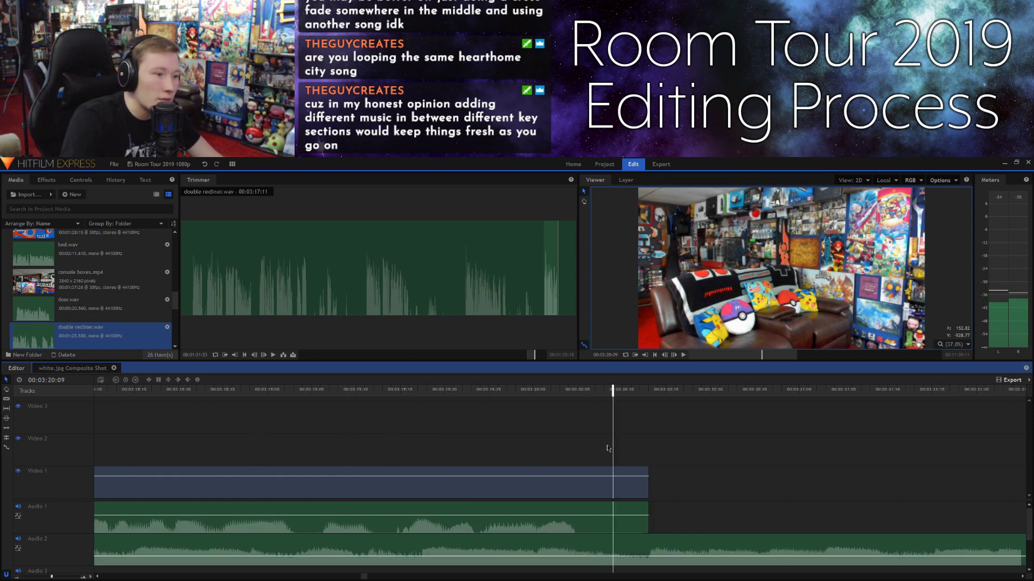
pyautogui.moveTo(663, 470); pyautogui.dragTo(630, 528)
pyautogui.hotkey('ctrl', 'shift', 'd')
pyautogui.click(672, 484)
pyautogui.moveTo(672, 484); pyautogui.dragTo(641, 517)
pyautogui.press('Delete')
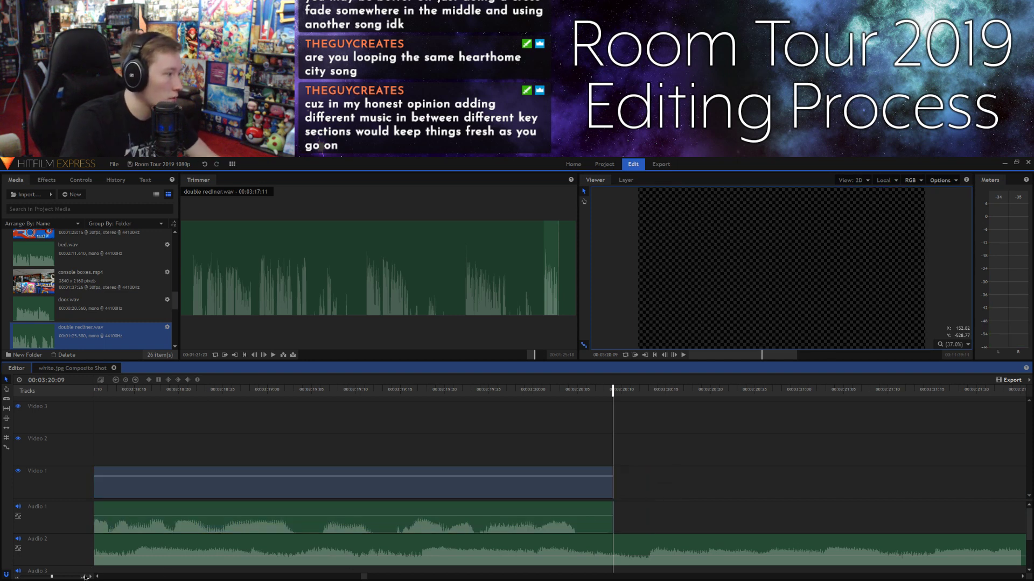
# Step: Load collectables summarty.wav in the Trimmer and set its in point before the speech and its out point at 00:00:06:09
pyautogui.moveTo(41, 578); pyautogui.dragTo(31, 578)
pyautogui.hscroll(3, 557, 579)
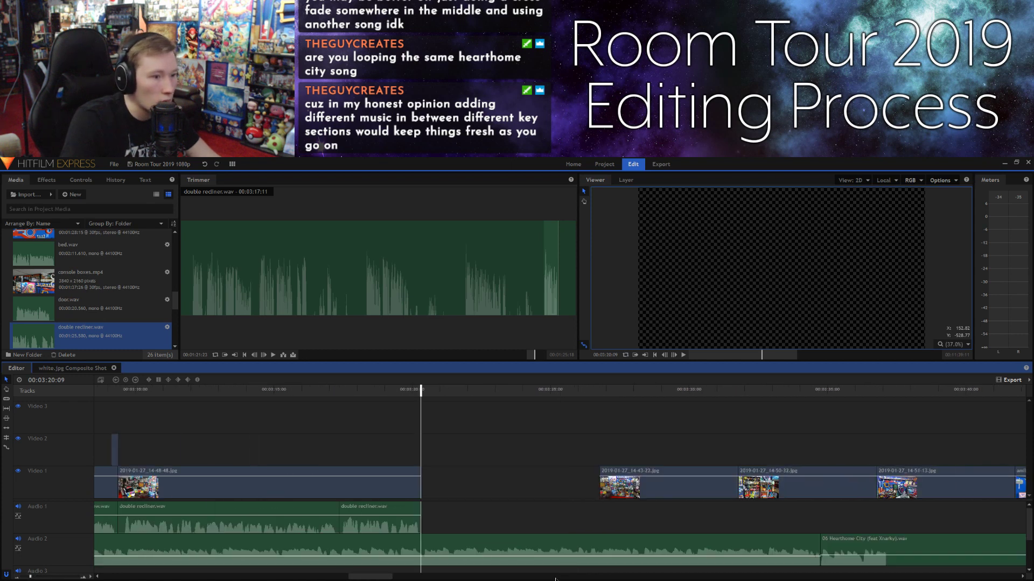
pyautogui.click(646, 389)
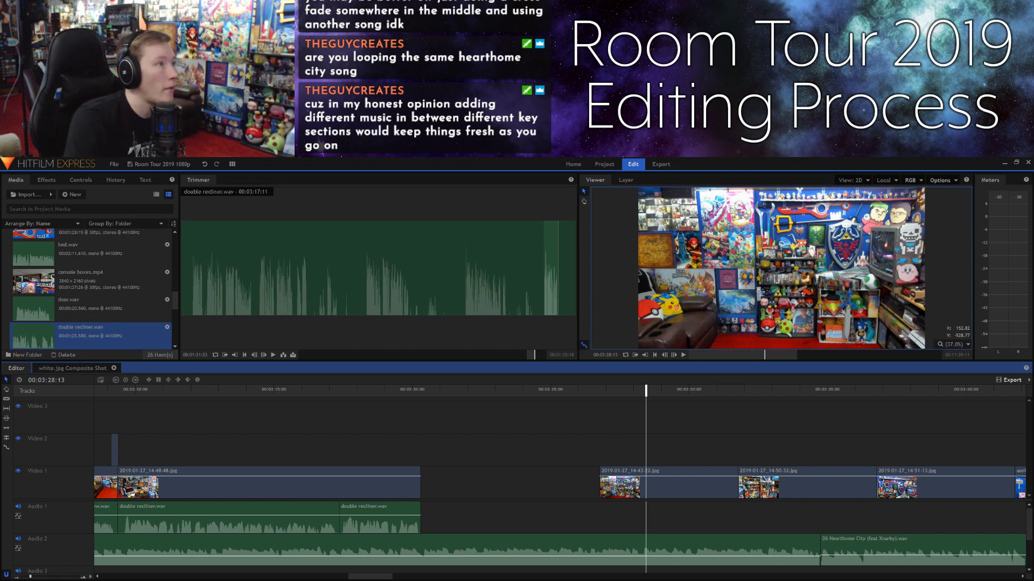
pyautogui.moveTo(108, 164); pyautogui.dragTo(94, 285)
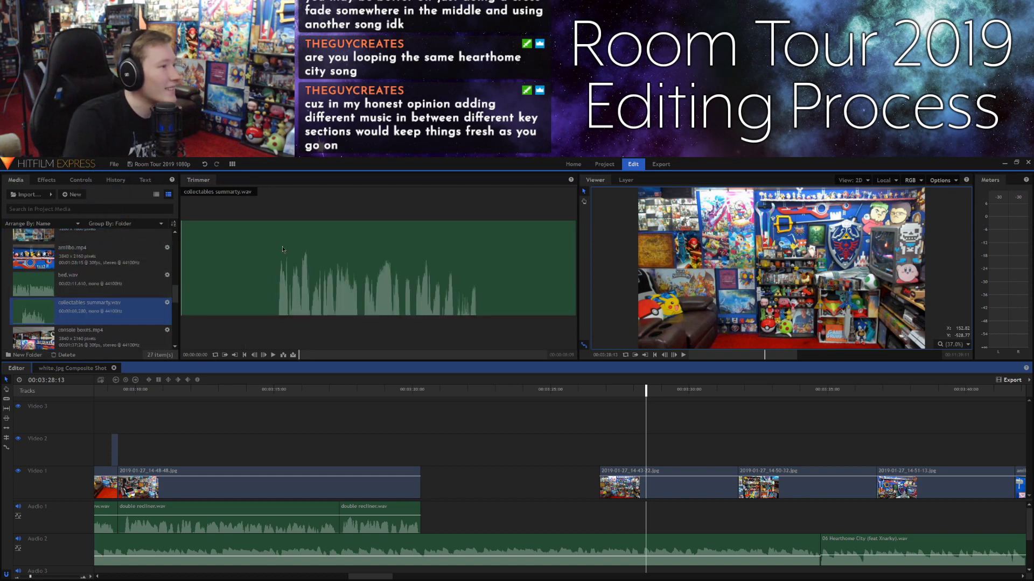
pyautogui.click(355, 348)
pyautogui.press('space')
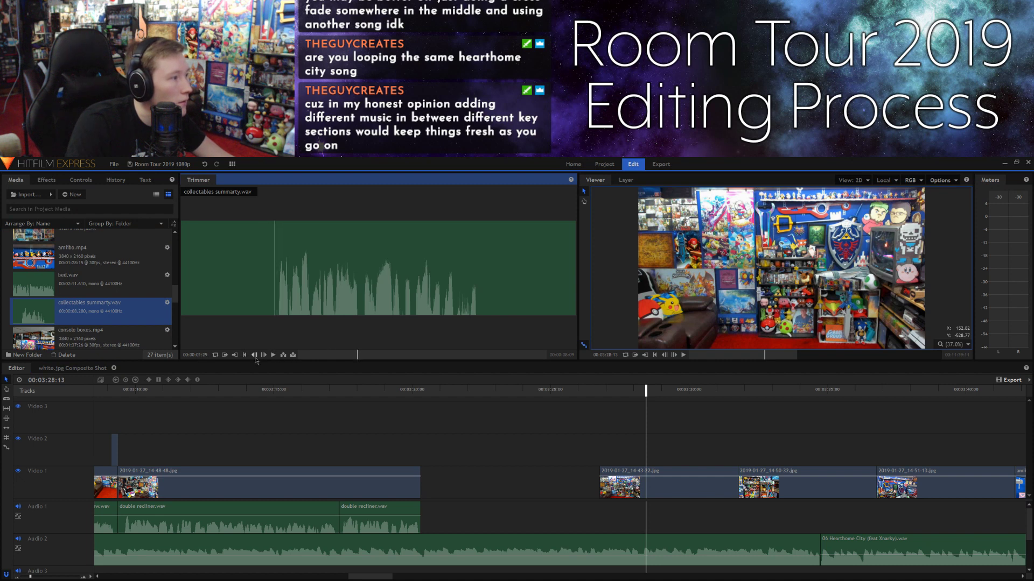
pyautogui.click(225, 355)
pyautogui.press('space')
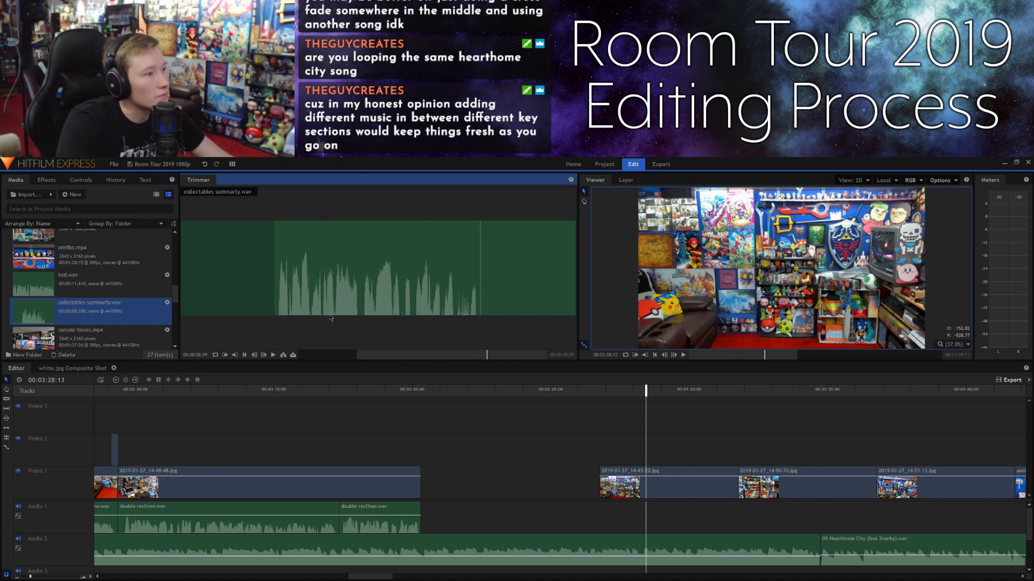
pyautogui.click(235, 355)
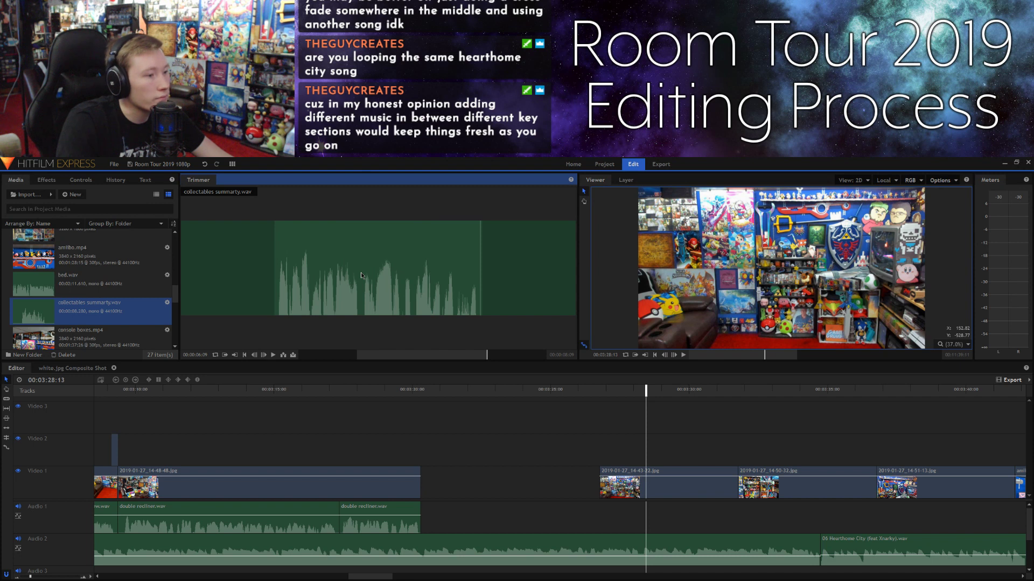
# Step: Place collectables summarty.wav after double recliner.wav on Audio 1, fit 2019-01-27_14-43-22.jpg above it, and play the section
pyautogui.moveTo(439, 506); pyautogui.dragTo(422, 508)
pyautogui.moveTo(620, 471); pyautogui.dragTo(441, 472)
pyautogui.moveTo(559, 483); pyautogui.dragTo(541, 483)
pyautogui.click(364, 403)
pyautogui.click(386, 393)
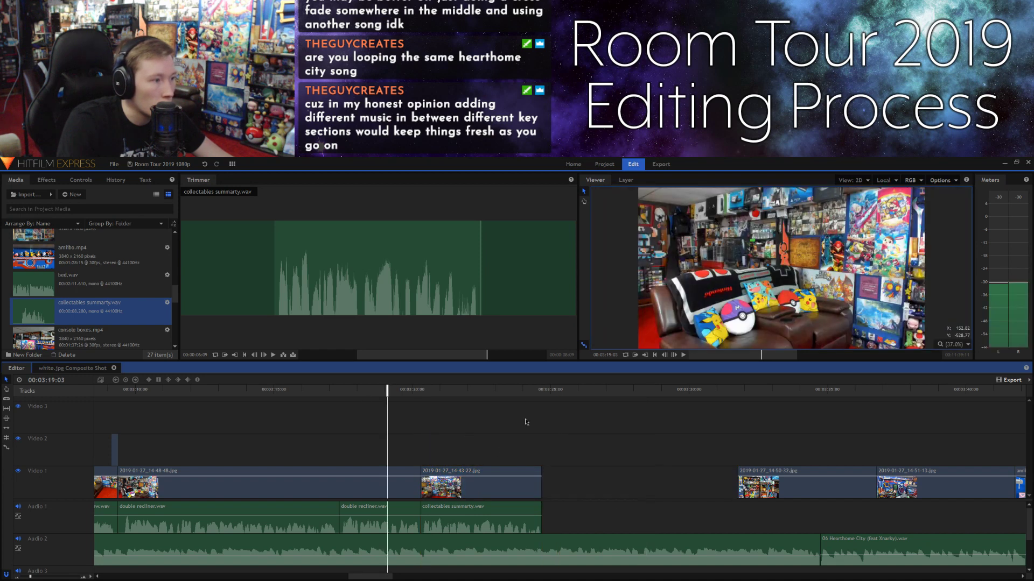
pyautogui.press('space')
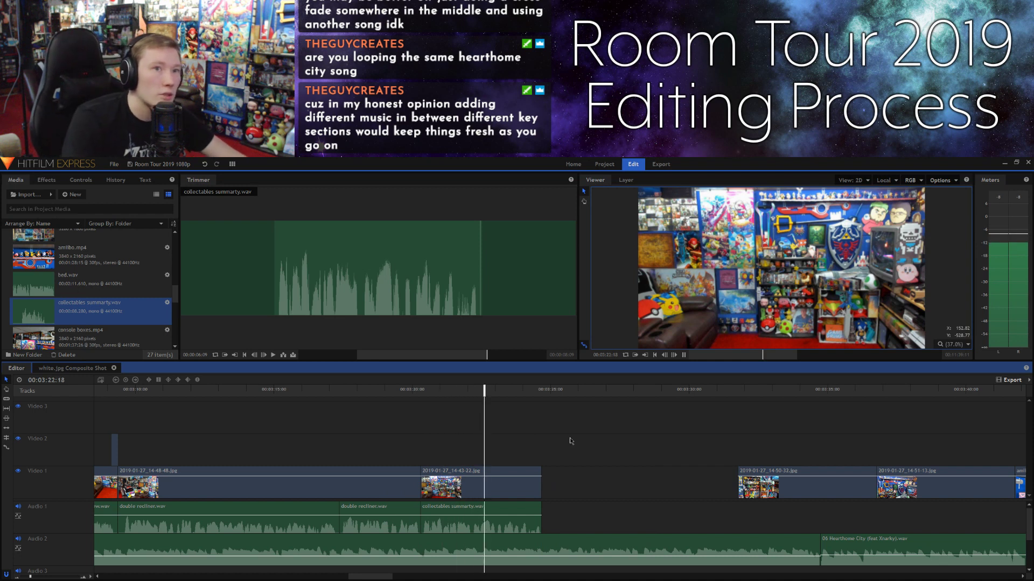
pyautogui.press('space')
pyautogui.press('space')
# Step: Preview the next photos and move 2019-01-27_14-50-32.jpg flush against the end of 2019-01-27_14-43-22.jpg on Video 1
pyautogui.click(768, 473)
pyautogui.click(738, 392)
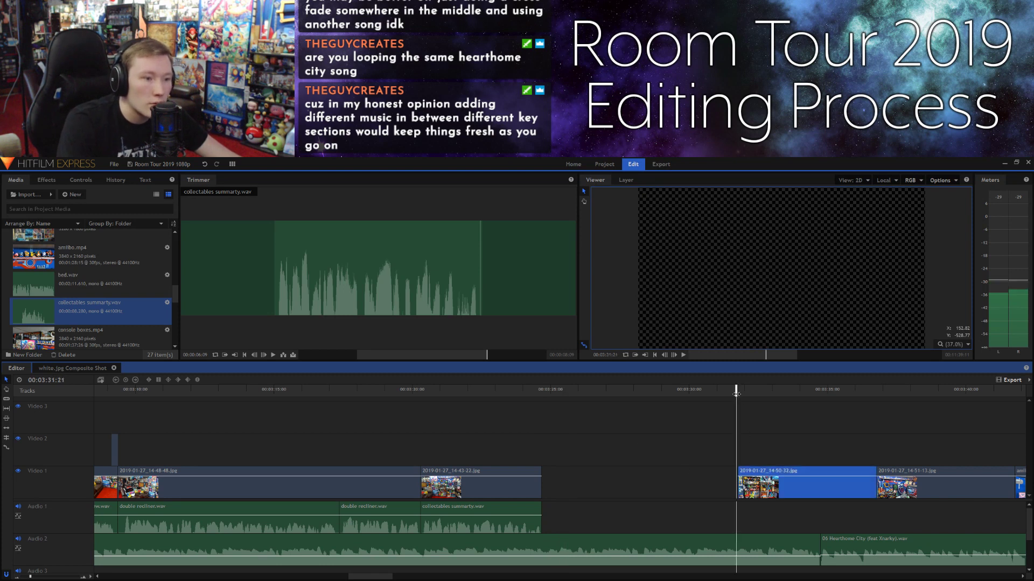
pyautogui.press('space')
pyautogui.press('space')
pyautogui.click(907, 391)
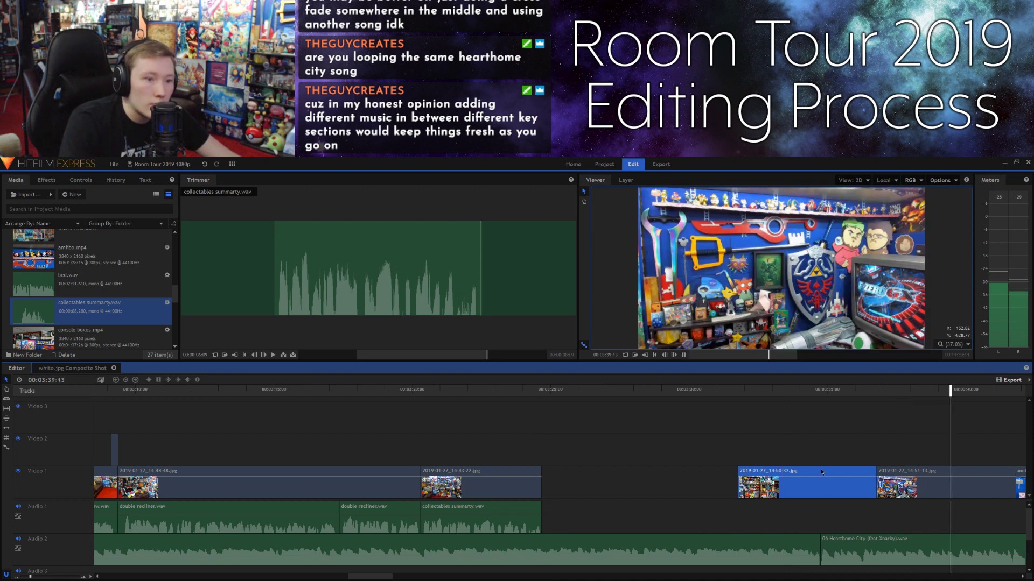
pyautogui.moveTo(822, 474); pyautogui.dragTo(627, 478)
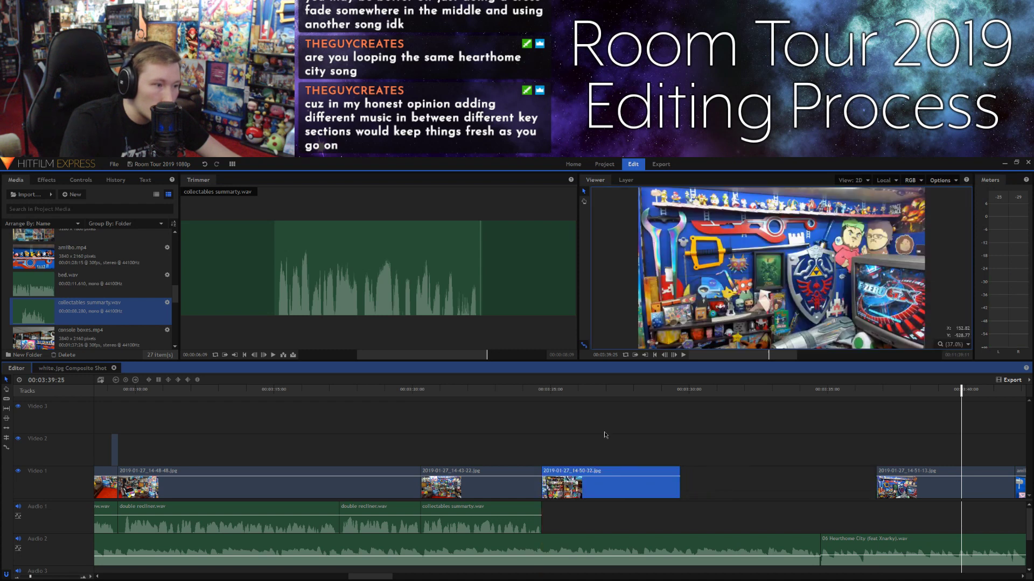
pyautogui.click(562, 391)
pyautogui.click(637, 418)
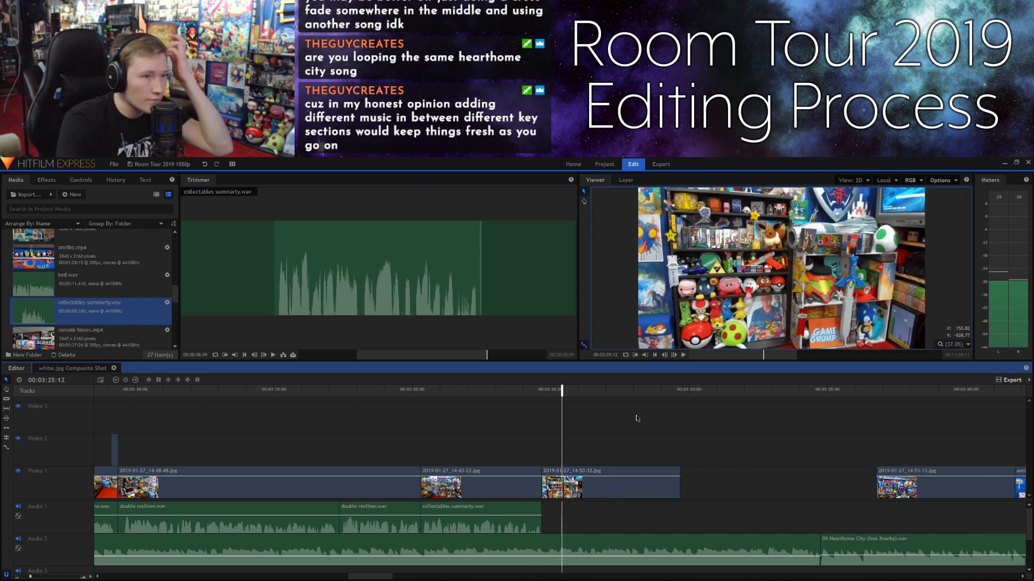
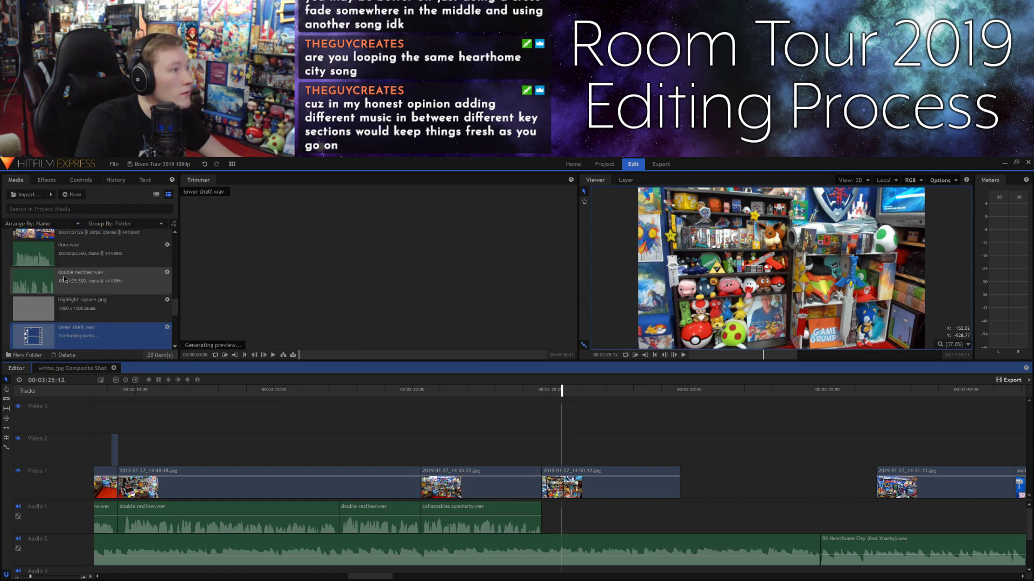
# Step: Play lower shelf.wav in the Trimmer and set its in point at 00:00:34:07 and its out point where the speech ends
pyautogui.click(273, 306)
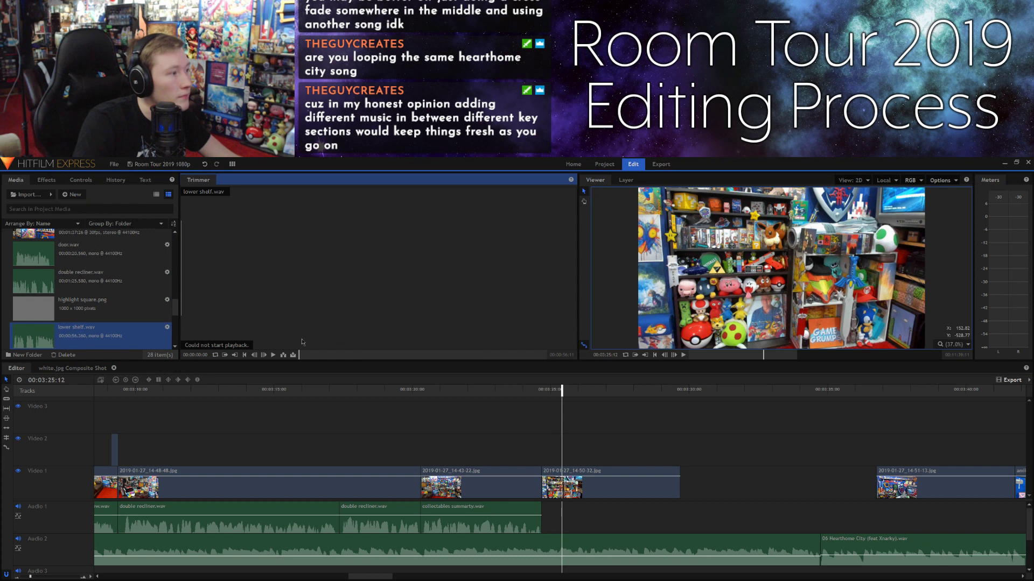
pyautogui.press('space')
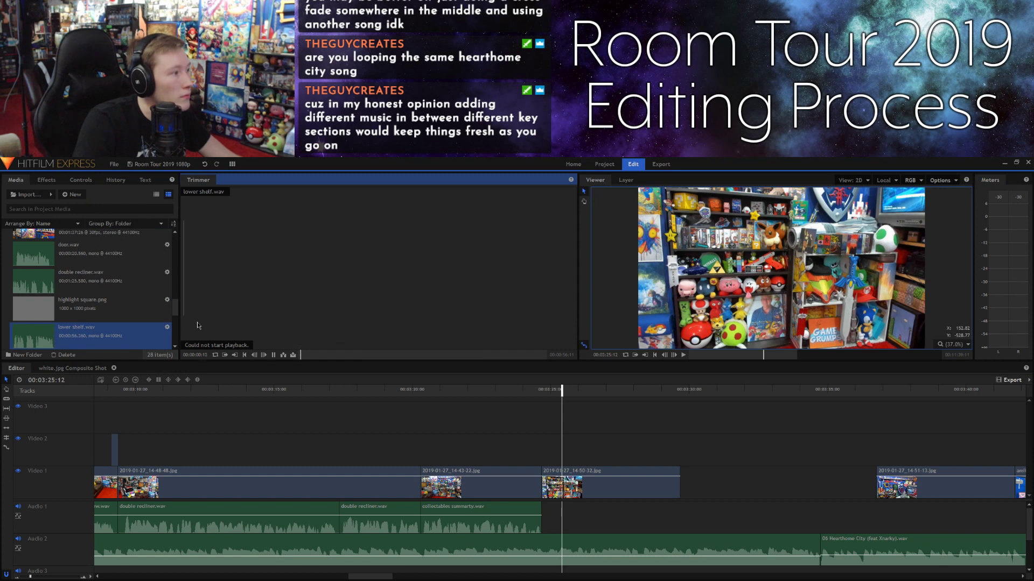
pyautogui.click(95, 329)
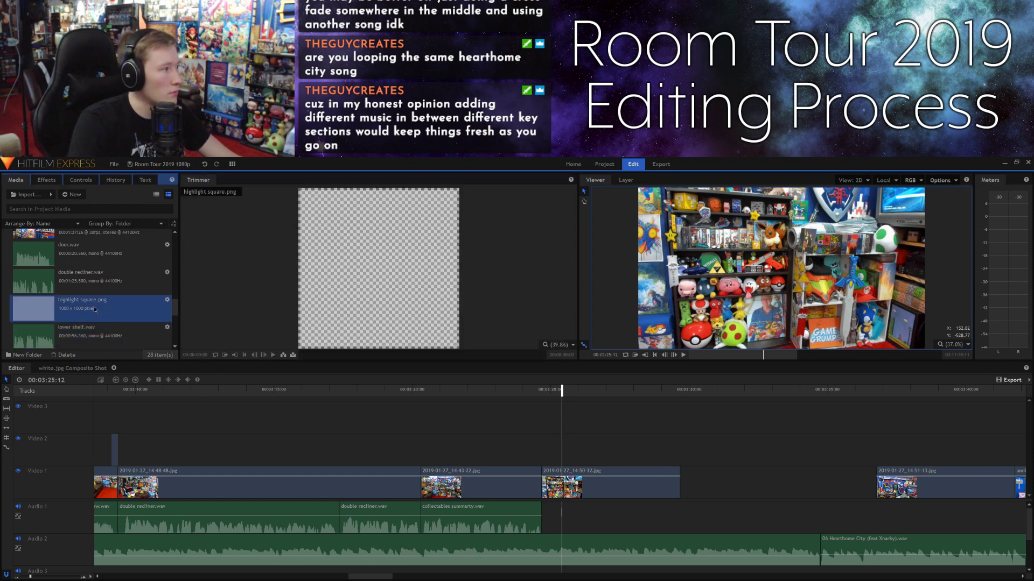
pyautogui.press('space')
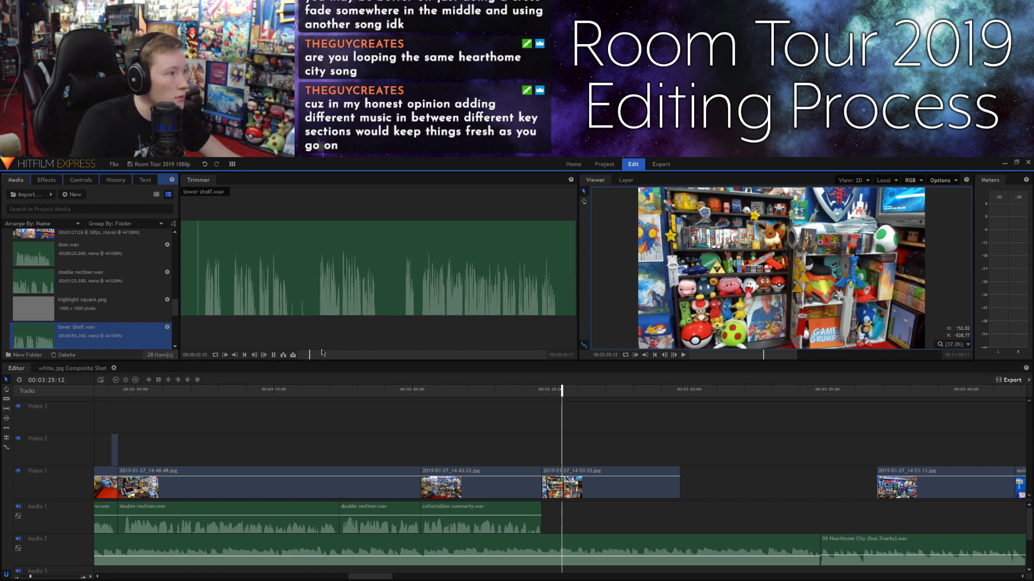
pyautogui.moveTo(412, 353); pyautogui.dragTo(449, 362)
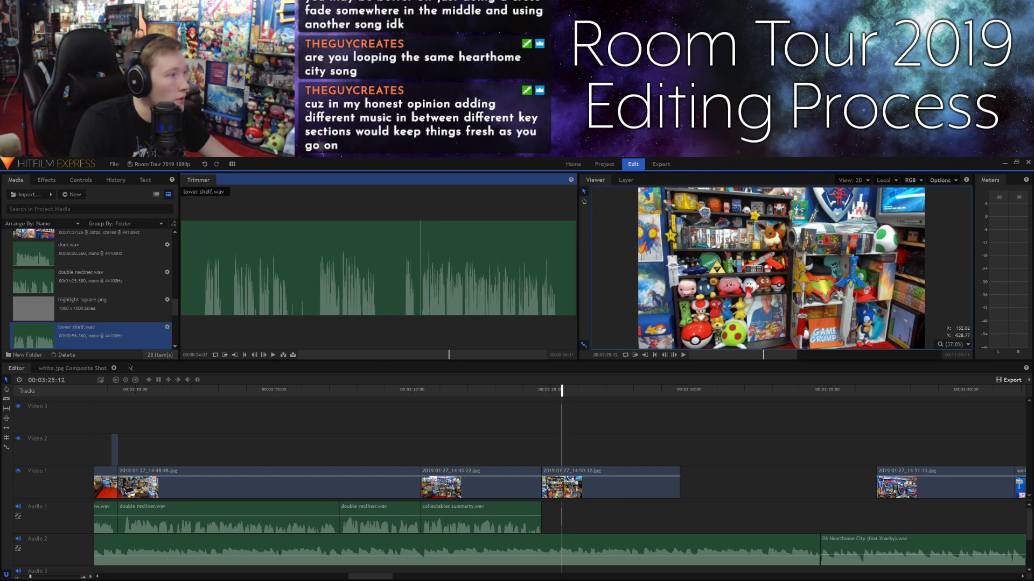
pyautogui.click(234, 355)
pyautogui.press('space')
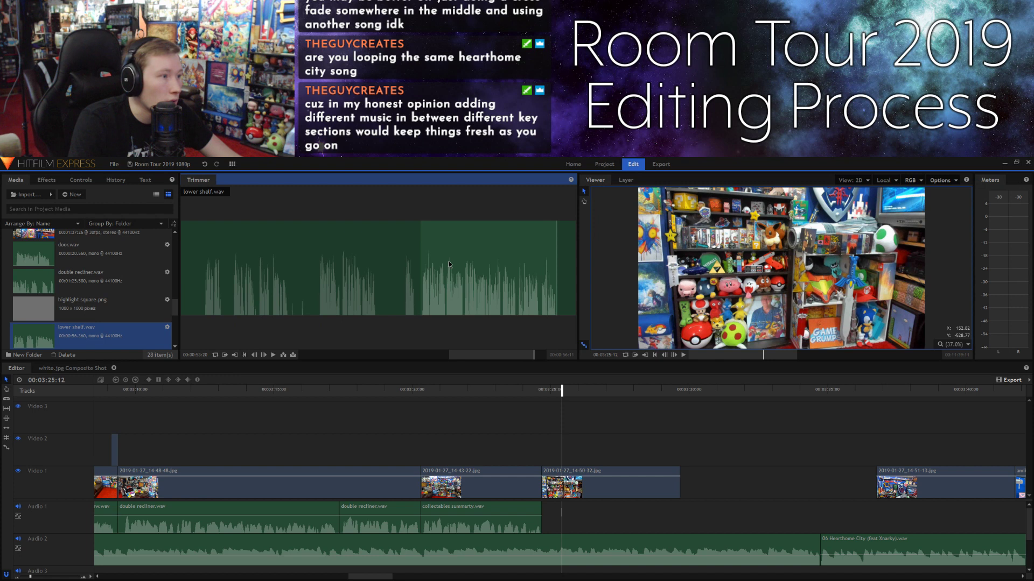
# Step: Place the trimmed lower shelf.wav on Audio 1 flush against the end of collectables summarty.wav
pyautogui.moveTo(456, 276); pyautogui.dragTo(541, 515)
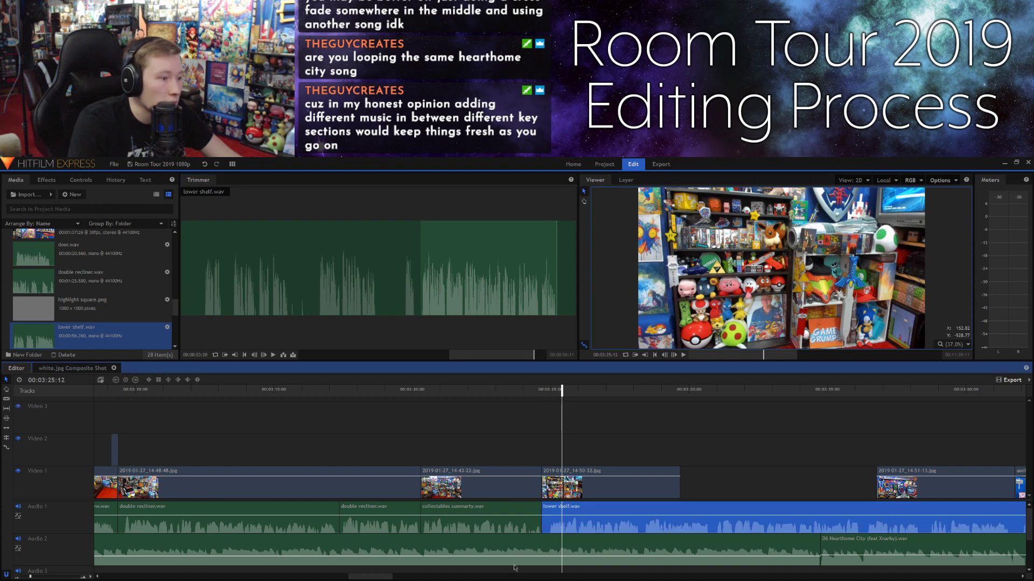
pyautogui.hscroll(2, 515, 575)
pyautogui.hscroll(-1, 516, 571)
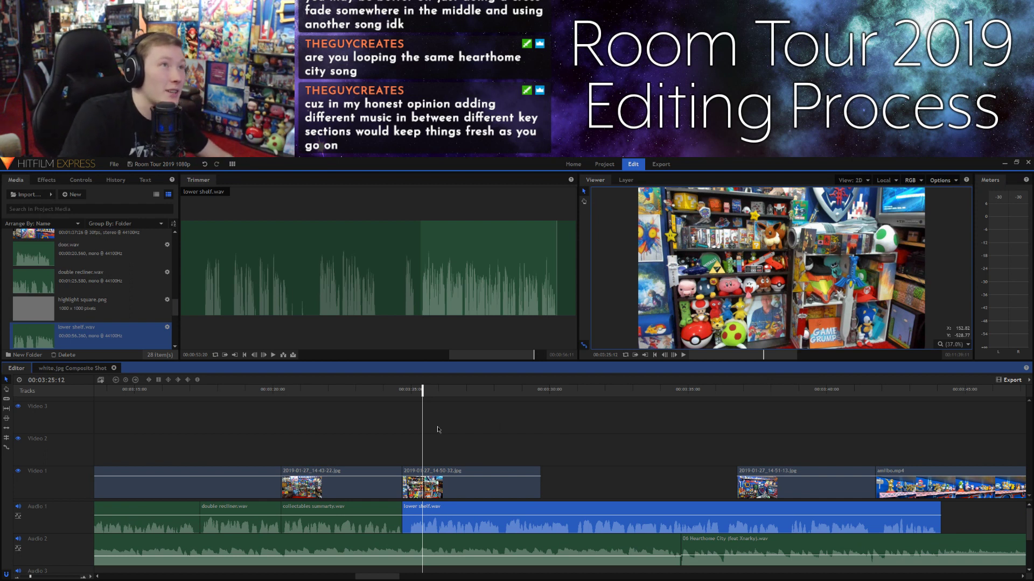
# Step: Play lower shelf.wav from its start, cut out 00:03:28:07 to 00:03:28:10, and move the remainder back to close the gap
pyautogui.click(400, 388)
pyautogui.press('space')
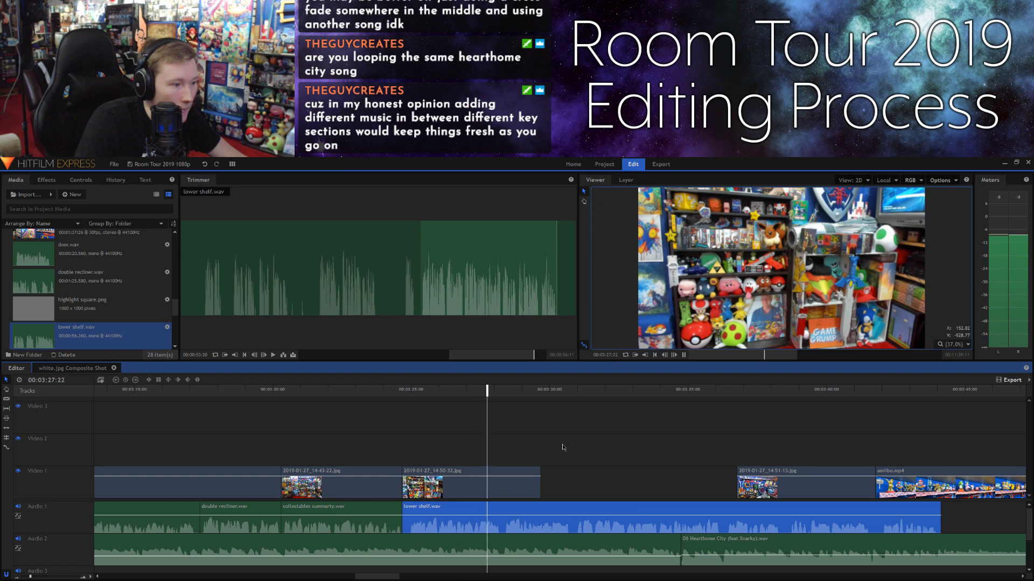
pyautogui.press('space')
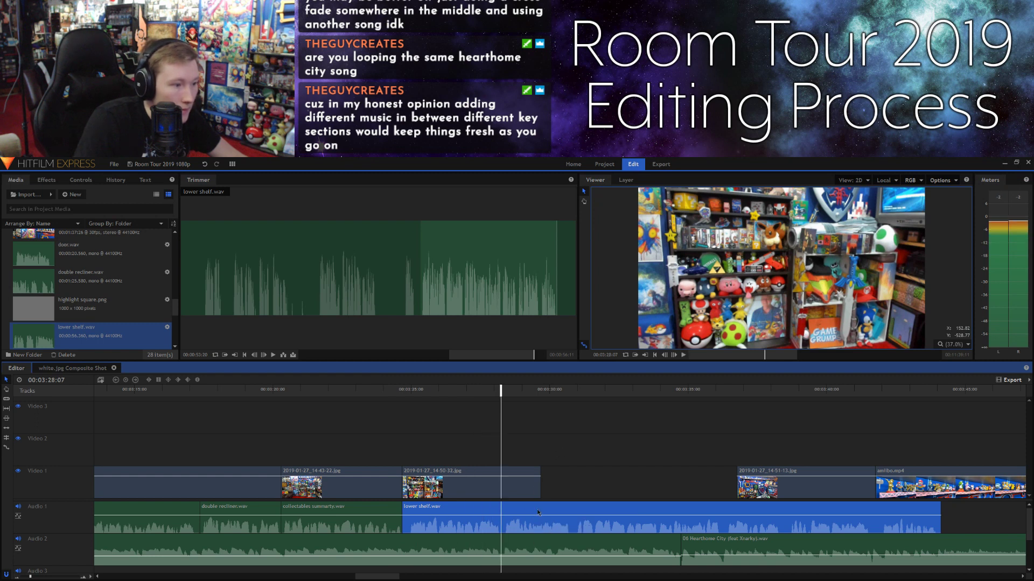
pyautogui.press('space')
pyautogui.press('space')
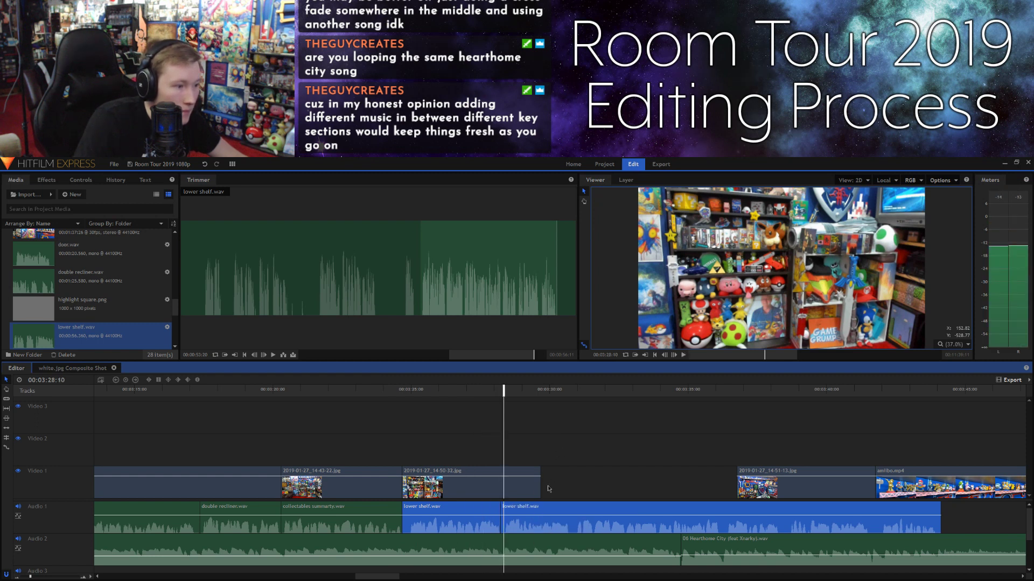
pyautogui.click(544, 508)
pyautogui.moveTo(547, 511); pyautogui.dragTo(537, 498)
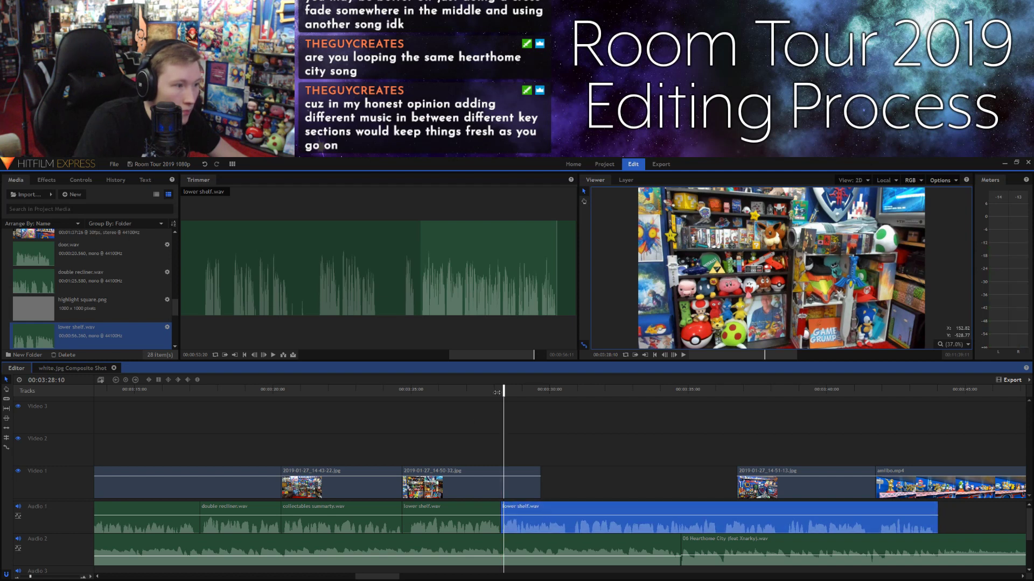
# Step: Cut 00:03:30:19 to 00:03:30:24 out of lower shelf.wav, close the gap with the remainder, and replay the join
pyautogui.press('space')
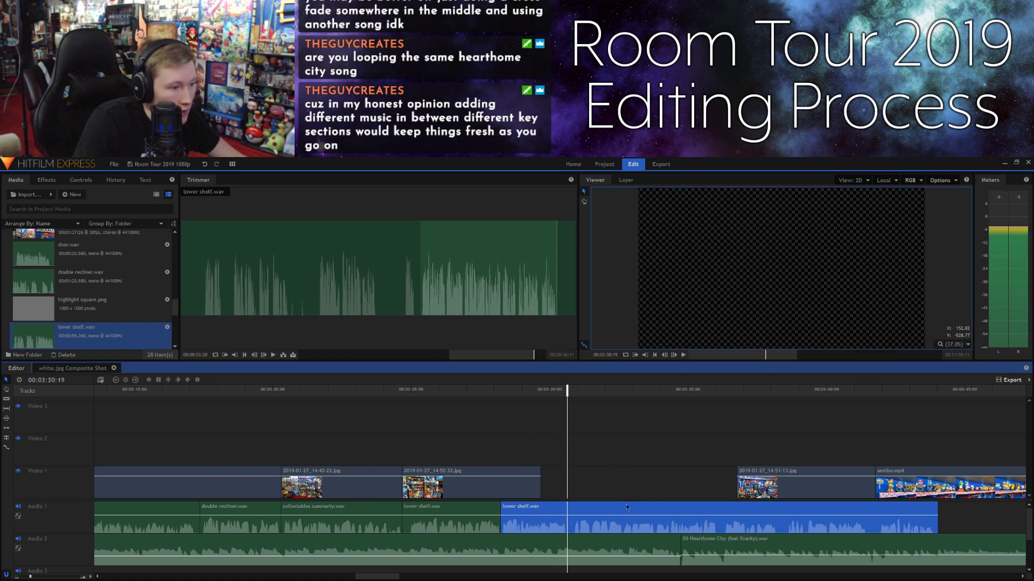
pyautogui.press('space')
pyautogui.click(664, 355)
pyautogui.click(664, 356)
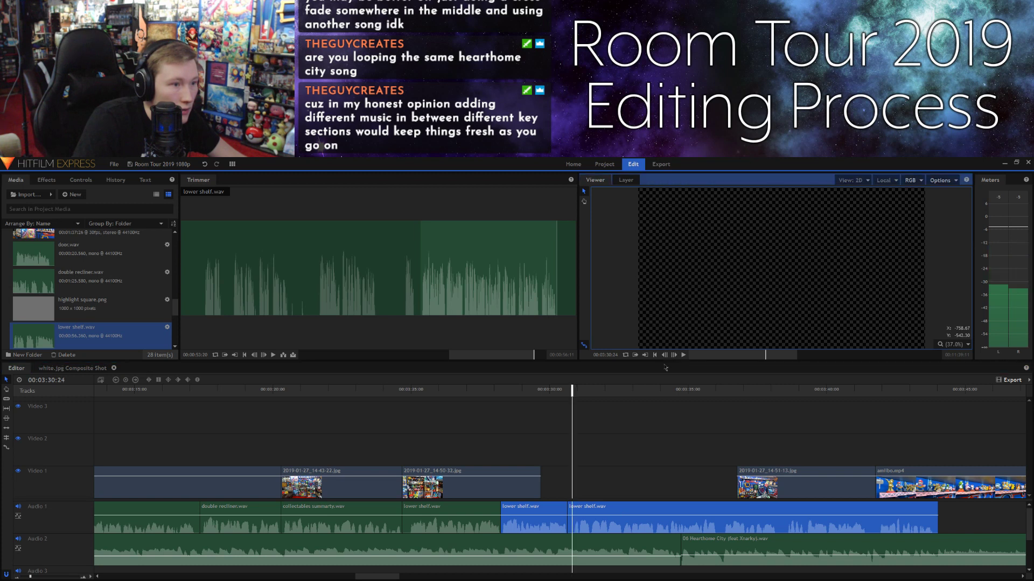
pyautogui.moveTo(608, 505); pyautogui.dragTo(603, 510)
pyautogui.click(560, 389)
pyautogui.press('space')
pyautogui.press('space')
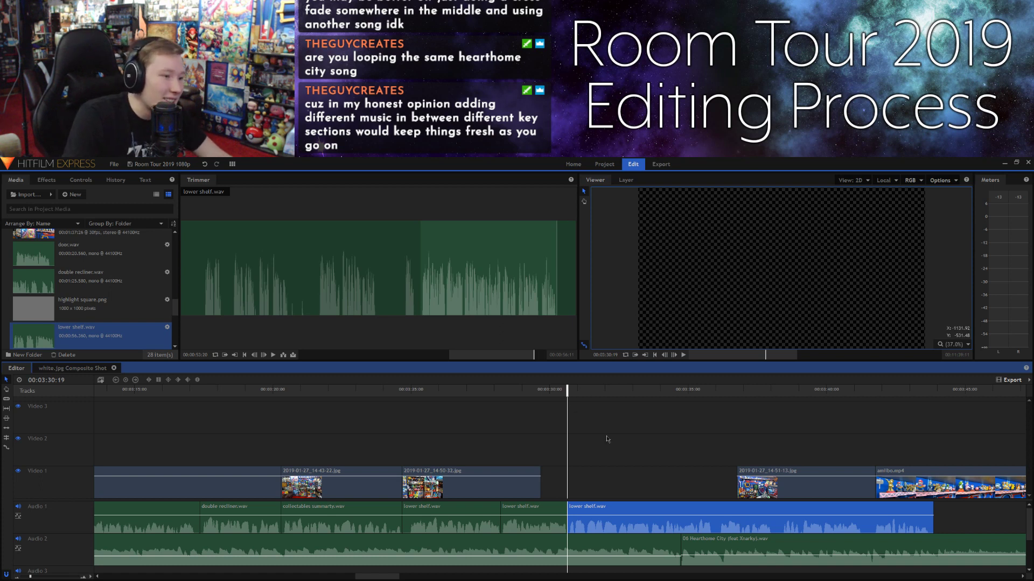
# Step: Play on through the narration, cut 00:03:35:26 to 00:03:36:03 out of lower shelf.wav, and move the last piece flush
pyautogui.press('space')
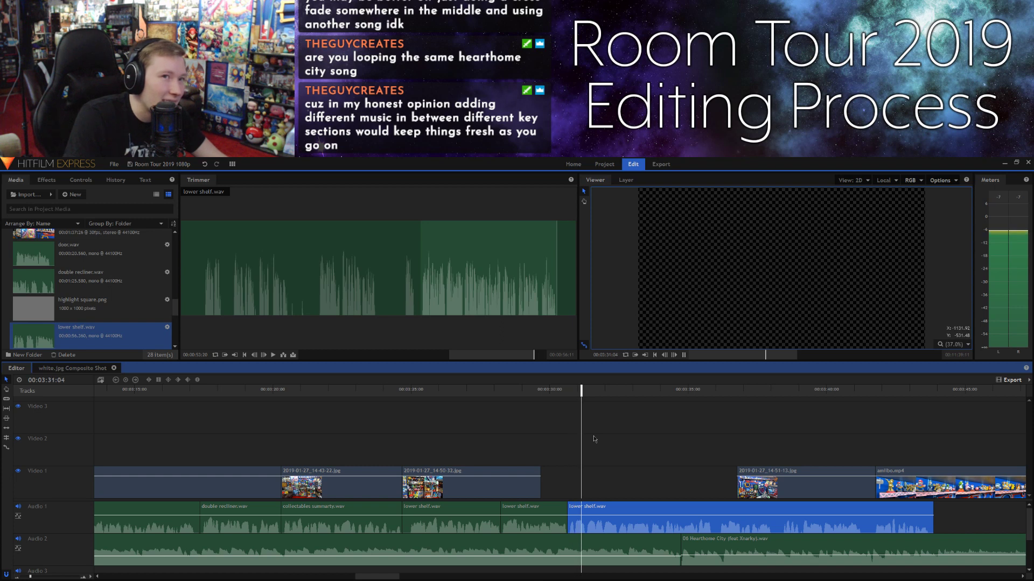
pyautogui.click(553, 392)
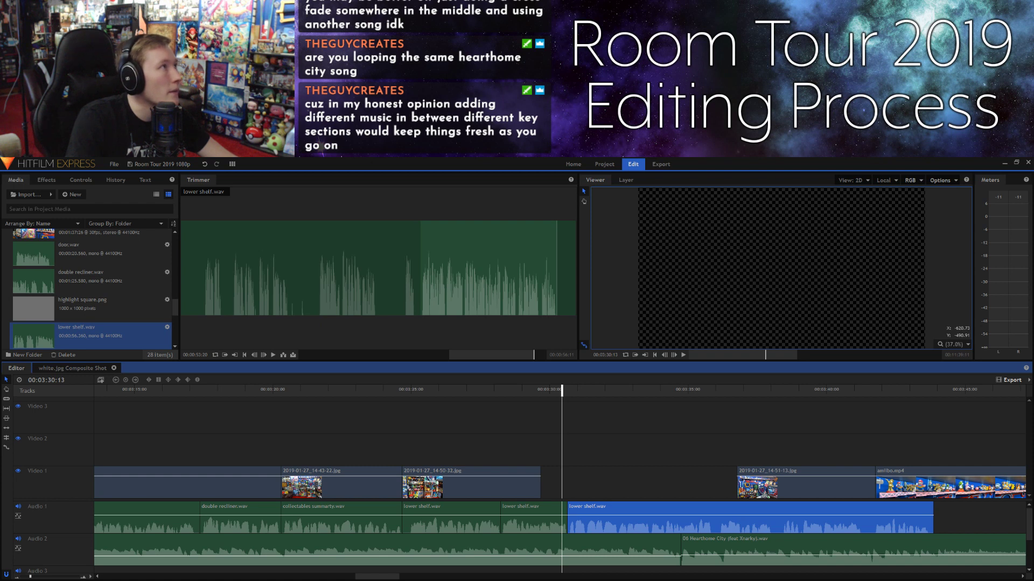
pyautogui.press('space')
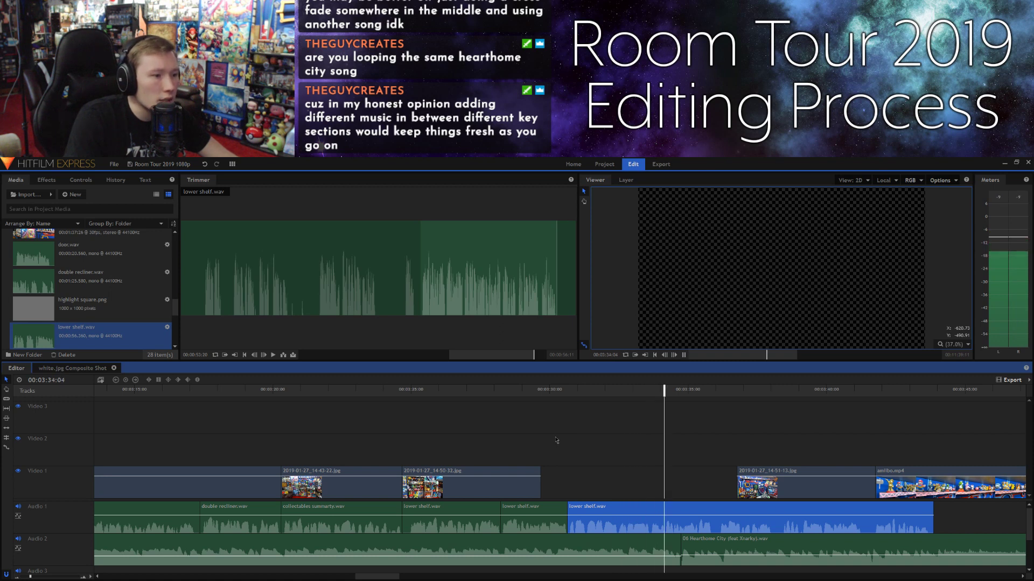
pyautogui.press('space')
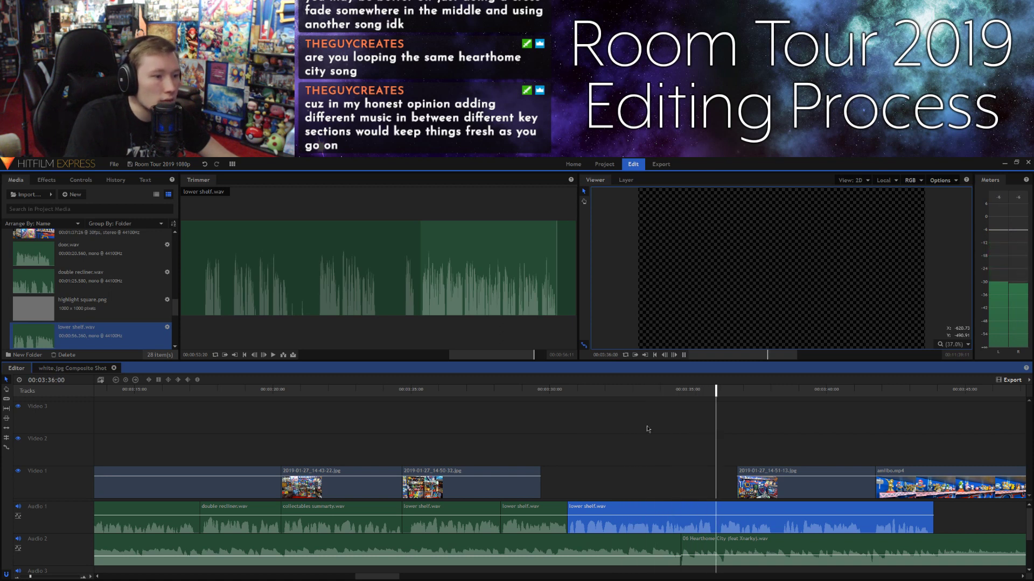
pyautogui.click(712, 390)
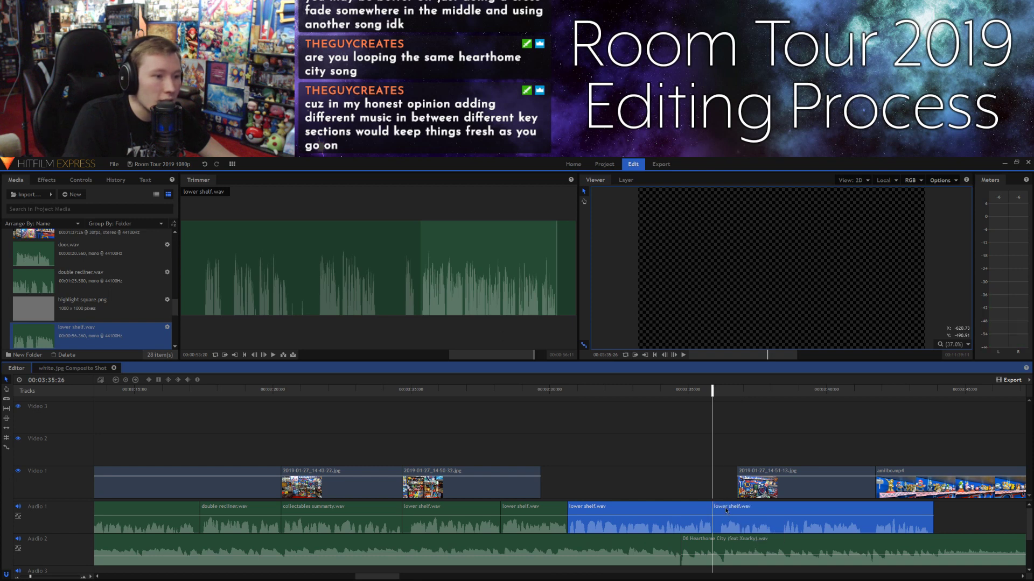
pyautogui.hotkey('ctrl', 'shift', 'd')
pyautogui.press('space')
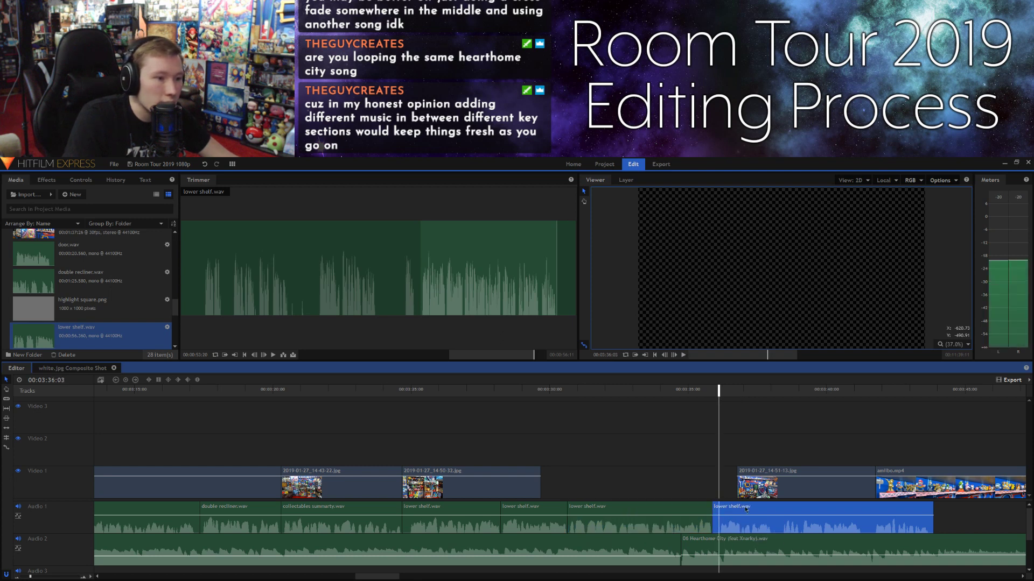
pyautogui.click(745, 512)
pyautogui.moveTo(747, 511); pyautogui.dragTo(741, 512)
# Step: Replay the join, cut 00:03:37:24 to 00:03:38:02 out of lower shelf.wav, and move the remainder back against the preceding piece
pyautogui.click(699, 391)
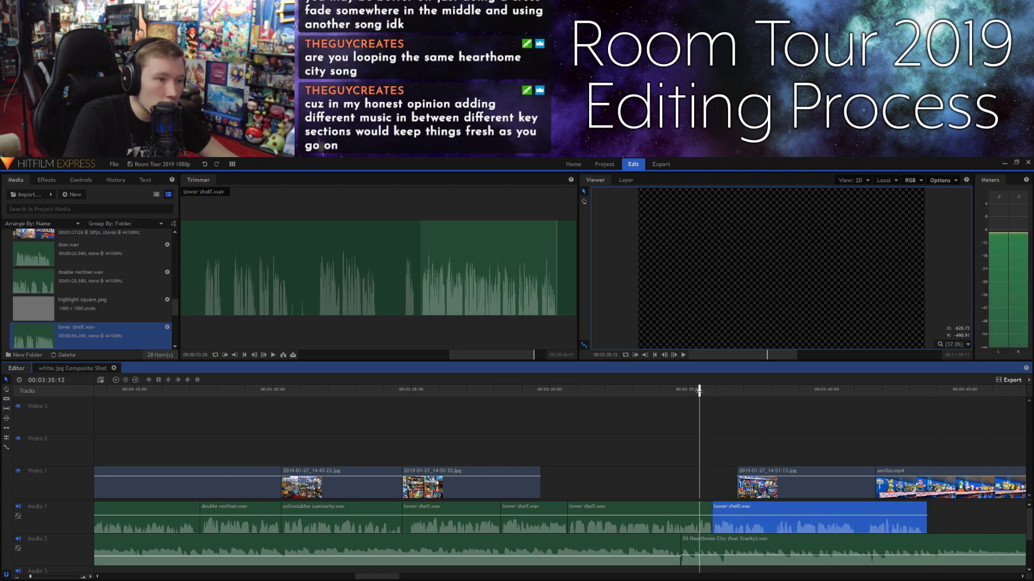
pyautogui.press('space')
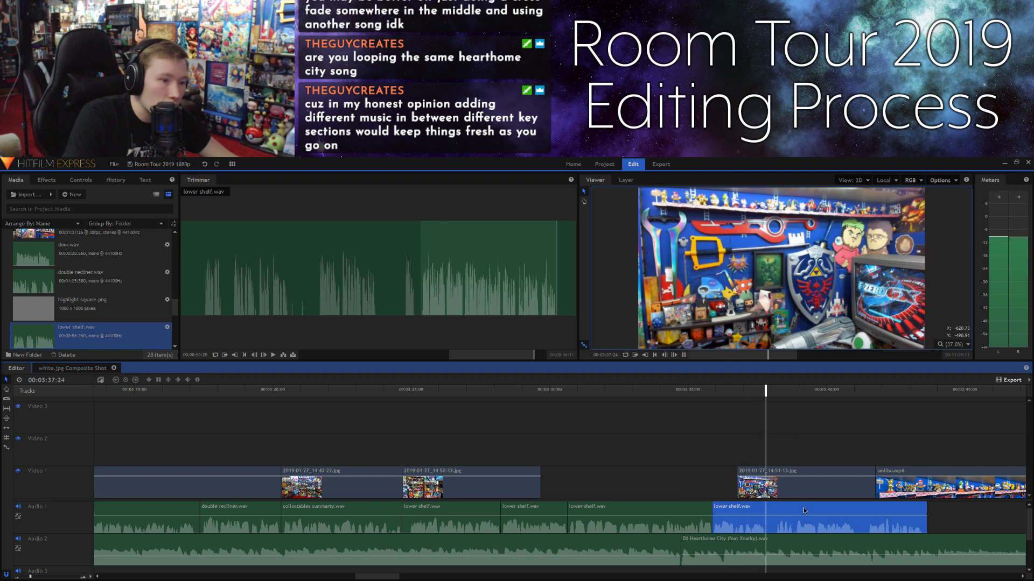
pyautogui.hotkey('ctrl', 'shift', 'd')
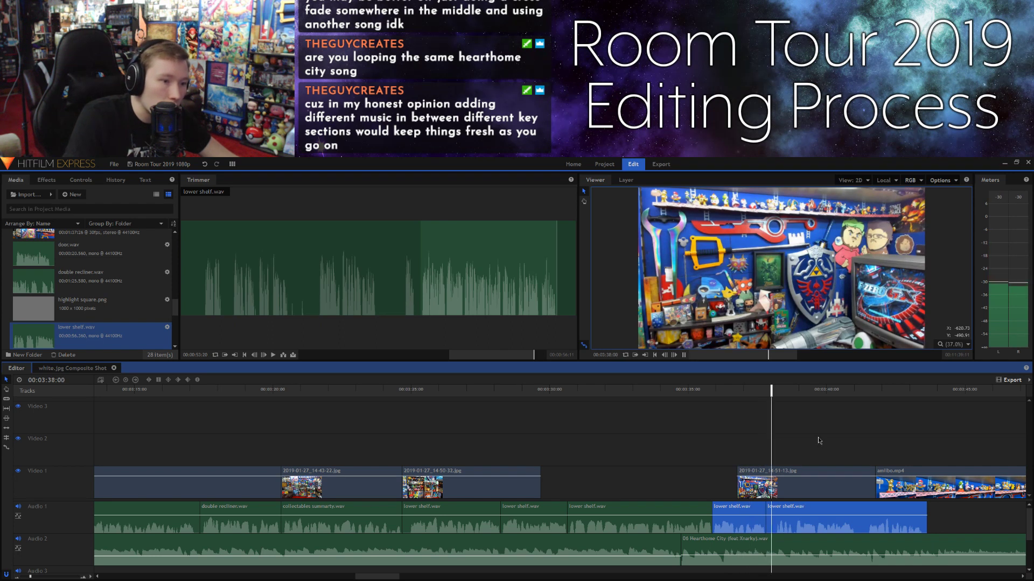
pyautogui.click(774, 389)
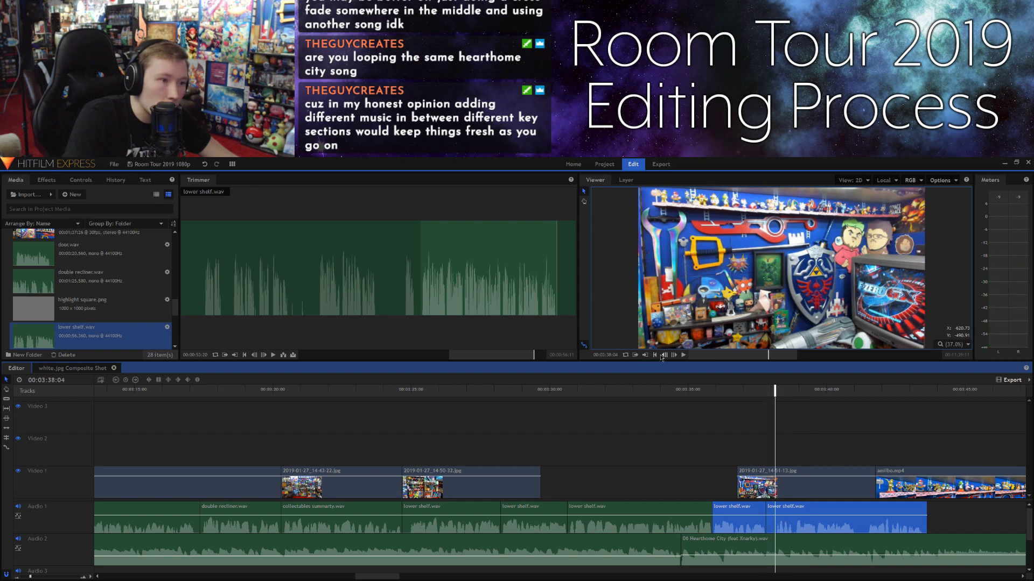
pyautogui.click(733, 358)
pyautogui.press('Left')
pyautogui.press('Left')
pyautogui.click(797, 512)
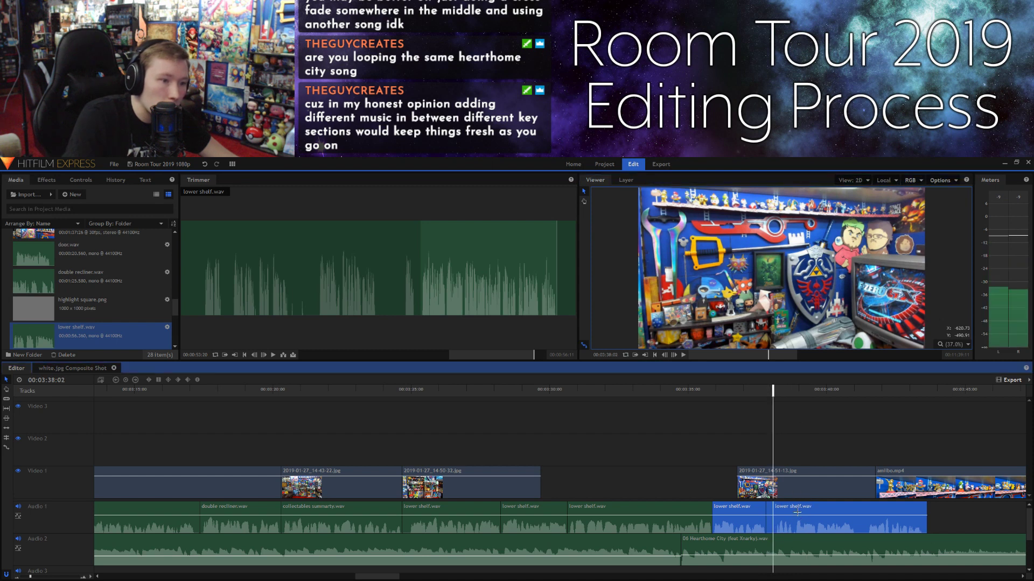
pyautogui.hotkey('ctrl', 'shift', 'd')
pyautogui.click(802, 511)
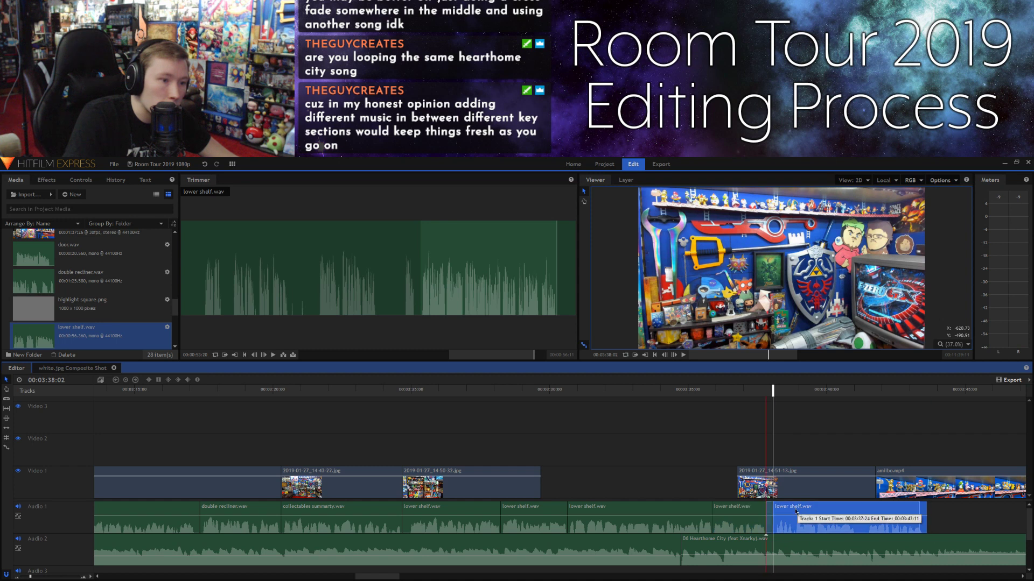
pyautogui.moveTo(801, 511); pyautogui.dragTo(794, 511)
# Step: Play the following narration, remove 00:03:40:22 to 00:03:41:05 from lower shelf.wav, and close the gap with the last piece
pyautogui.moveTo(772, 419); pyautogui.dragTo(758, 419)
pyautogui.press('space')
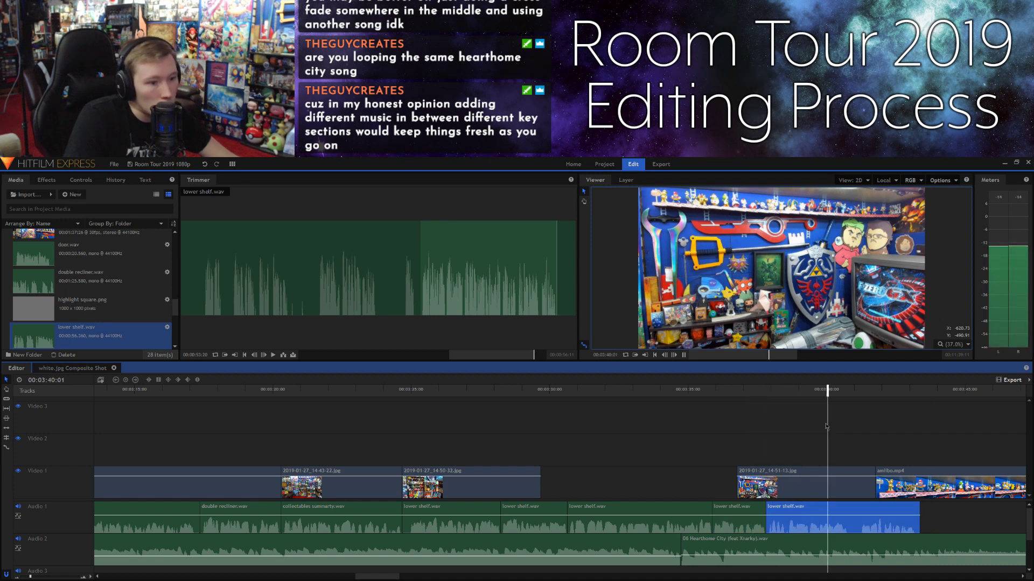
pyautogui.click(848, 388)
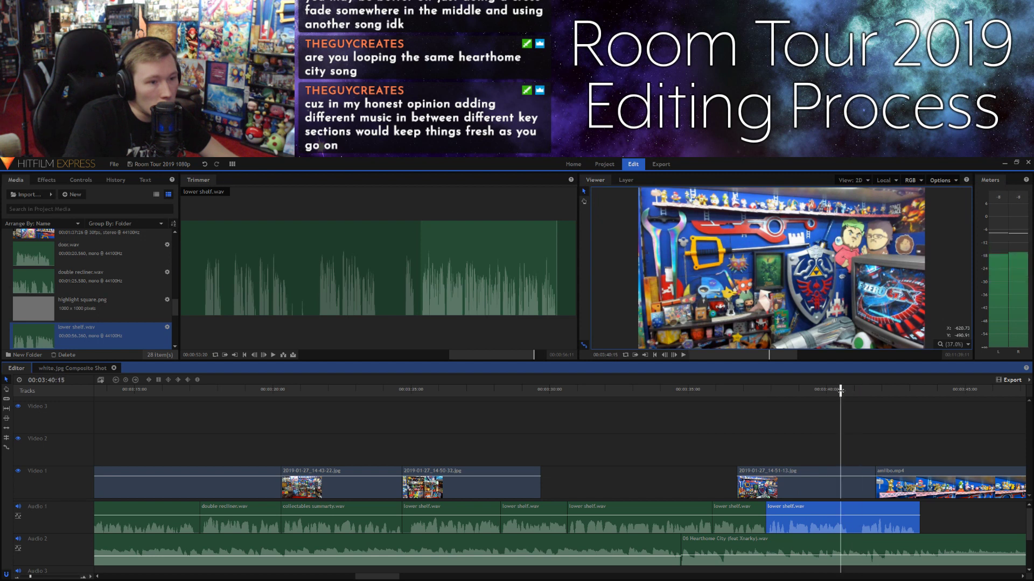
pyautogui.click(664, 355)
pyautogui.click(664, 355)
pyautogui.click(871, 506)
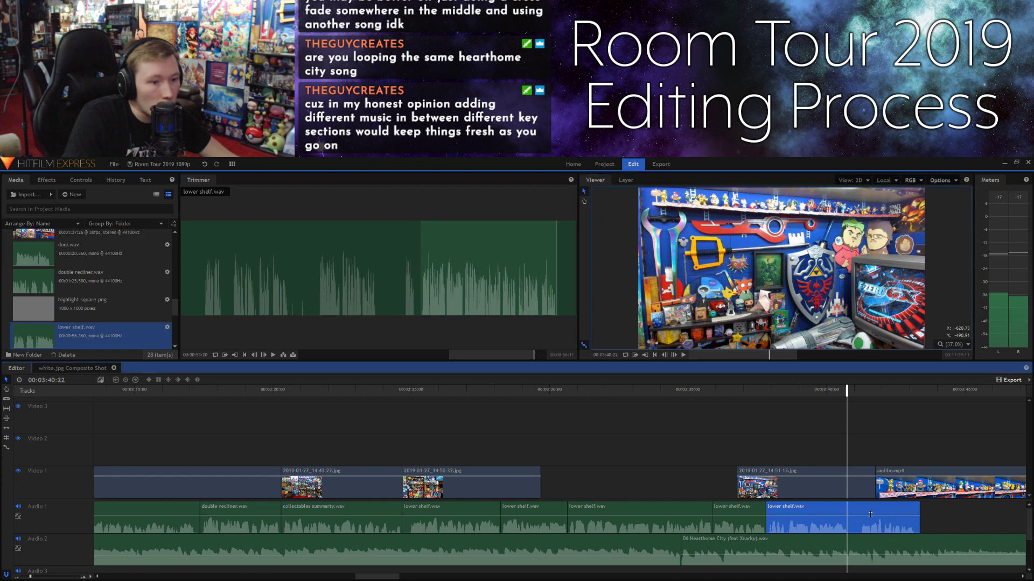
pyautogui.hotkey('ctrl', 'shift', 'd')
pyautogui.press('space')
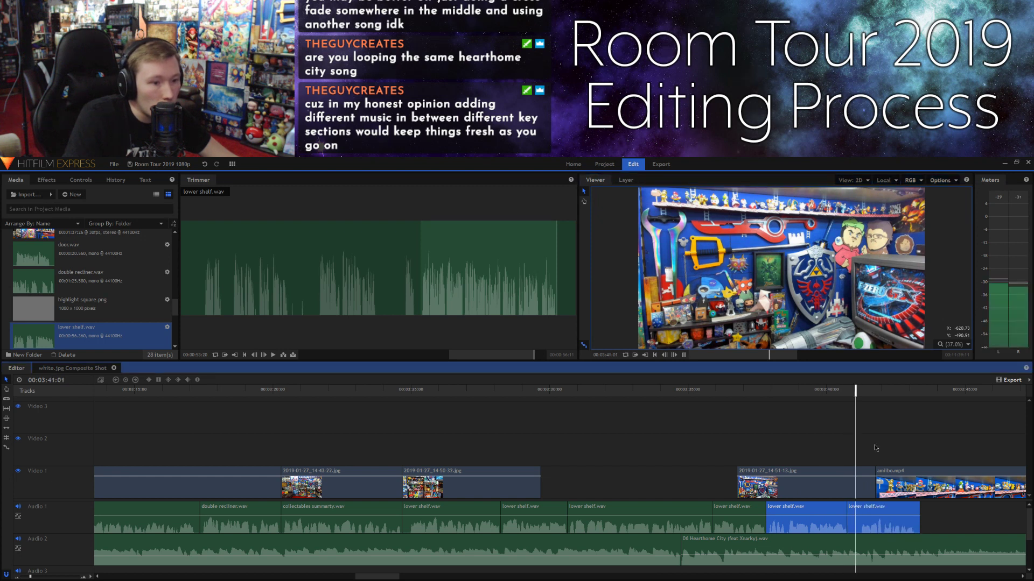
pyautogui.click(673, 355)
pyautogui.click(898, 511)
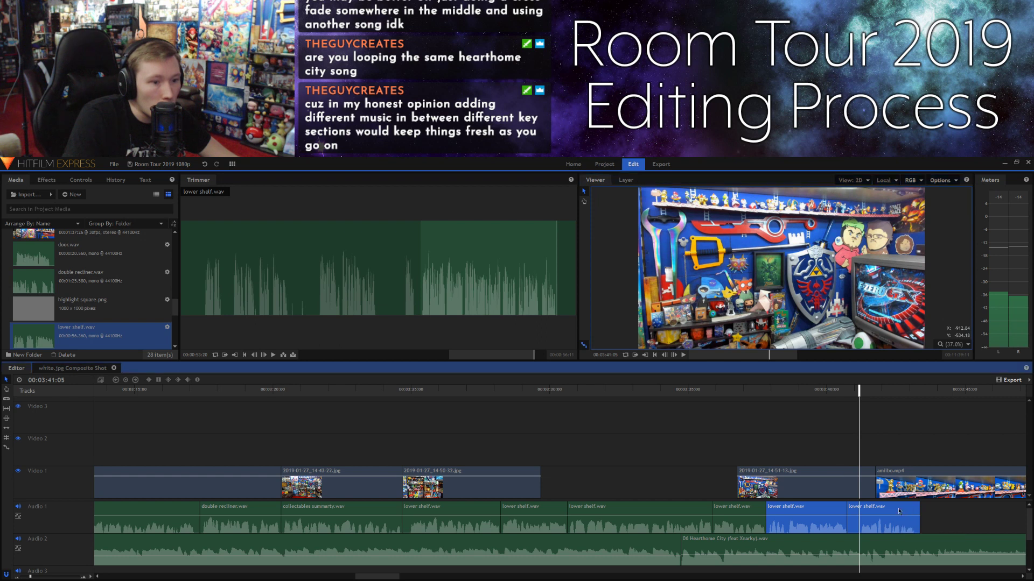
pyautogui.click(899, 511)
pyautogui.moveTo(898, 512); pyautogui.dragTo(878, 513)
# Step: Trim the start of the last lower shelf.wav piece up to 00:03:41:03, move it flush to the previous piece, and play it
pyautogui.click(845, 397)
pyautogui.press('space')
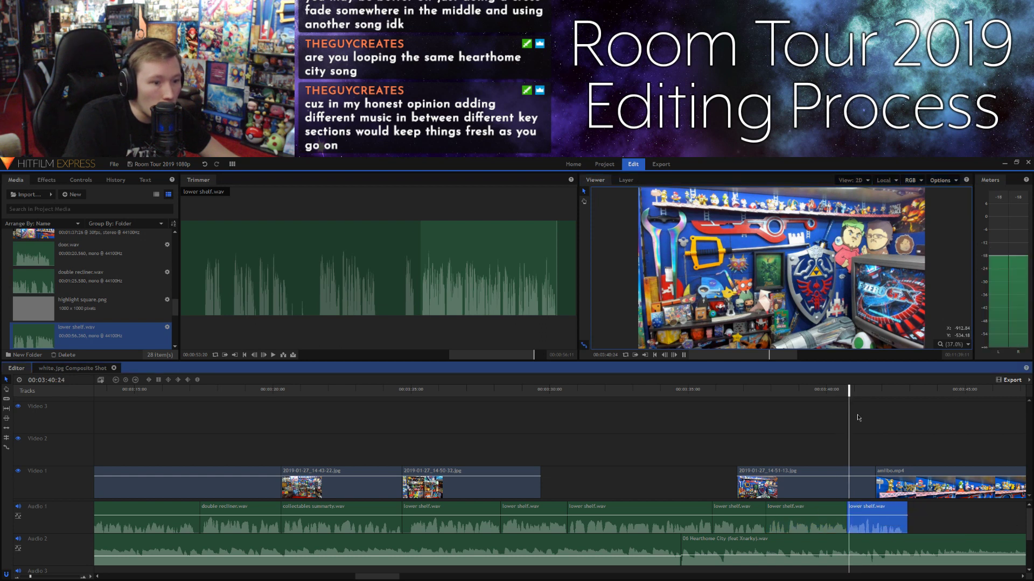
pyautogui.click(665, 355)
pyautogui.click(665, 356)
pyautogui.click(665, 355)
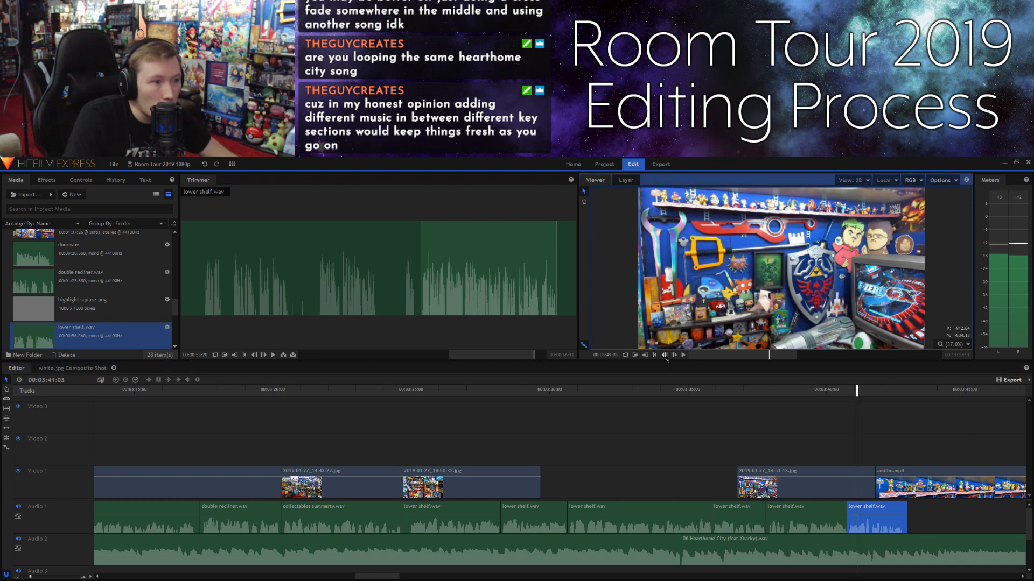
pyautogui.click(864, 511)
pyautogui.moveTo(864, 509); pyautogui.dragTo(847, 497)
pyautogui.press('space')
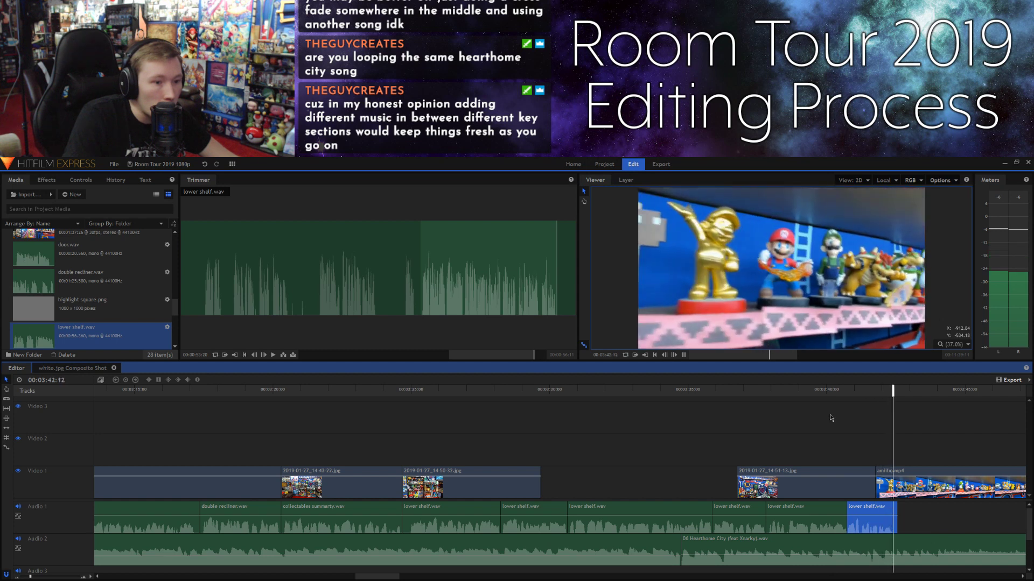
# Step: Stop playback at the end of the lower shelf.wav narration and move the clips from 2019-01-27_14-51-13.jpg onward later, to about 00:03:45:00
pyautogui.press('space')
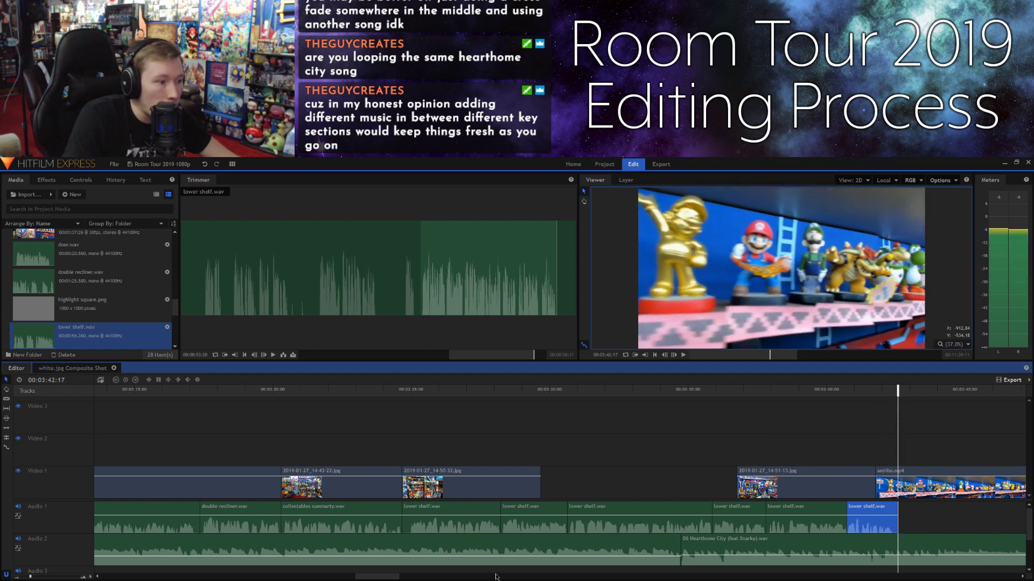
pyautogui.hscroll(5, 677, 454)
pyautogui.moveTo(252, 453); pyautogui.dragTo(683, 483)
pyautogui.moveTo(515, 481); pyautogui.dragTo(740, 481)
pyautogui.hscroll(-3, 249, 577)
pyautogui.hscroll(-2, 249, 577)
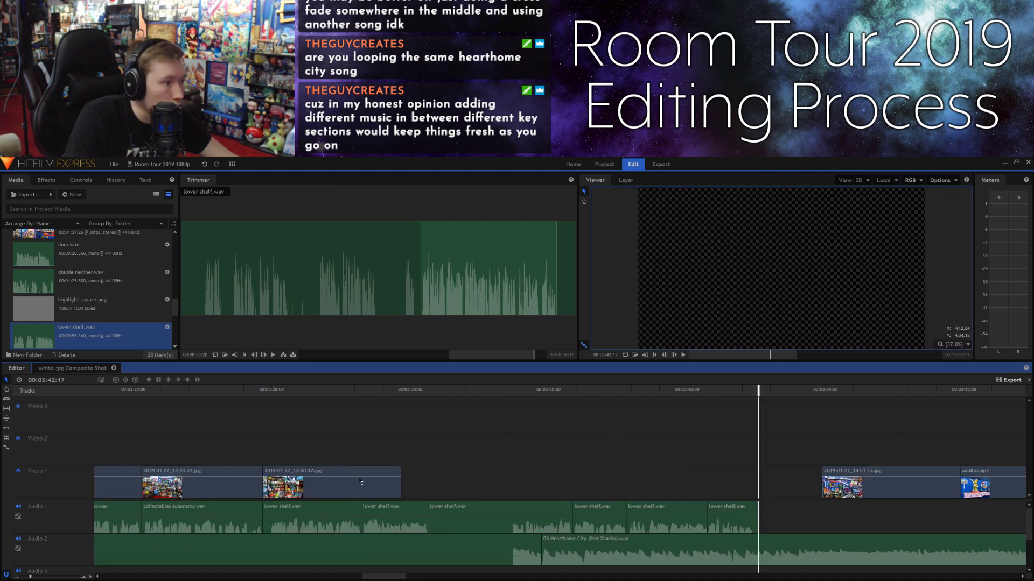
# Step: Extend 2019-01-27_14-50-32.jpg on Video 1 to the end of the lower shelf.wav narration at 00:03:42:17
pyautogui.moveTo(401, 477); pyautogui.dragTo(758, 480)
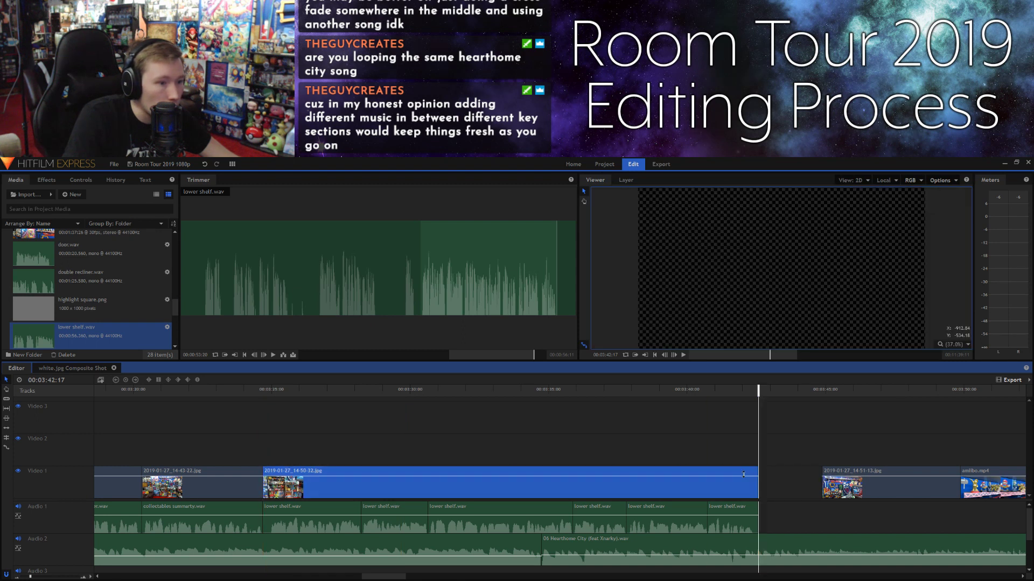
pyautogui.click(547, 415)
pyautogui.press('space')
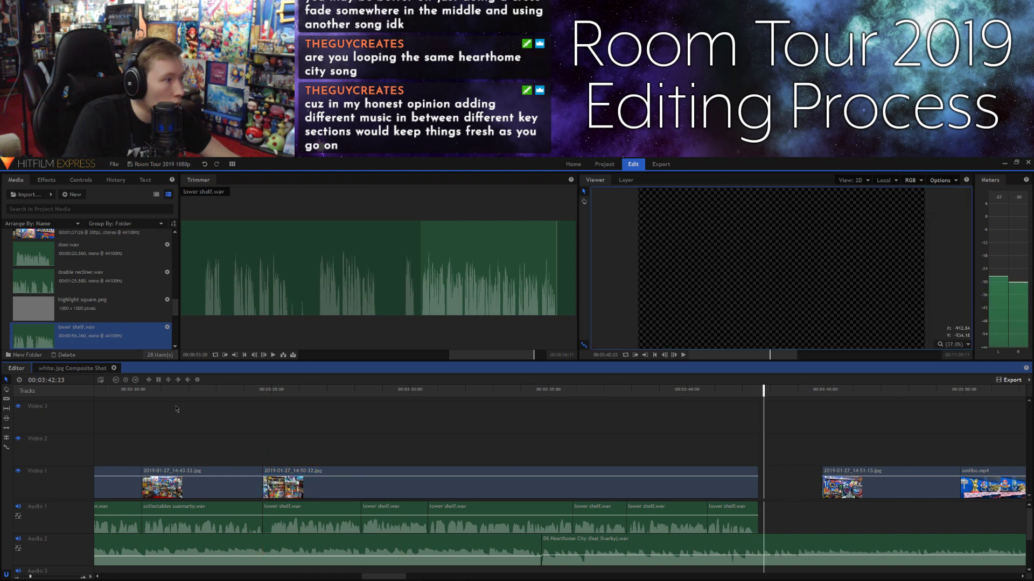
# Step: Load highlight square.png from the project media into the Trimmer and play the timeline briefly from 00:03:19:12
pyautogui.click(117, 391)
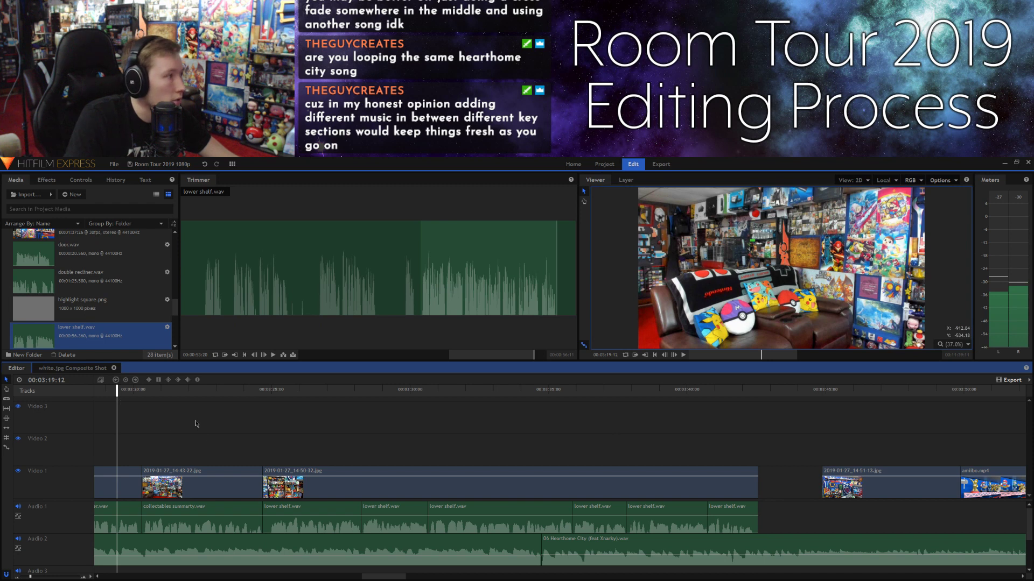
pyautogui.scroll(10, 72, 281)
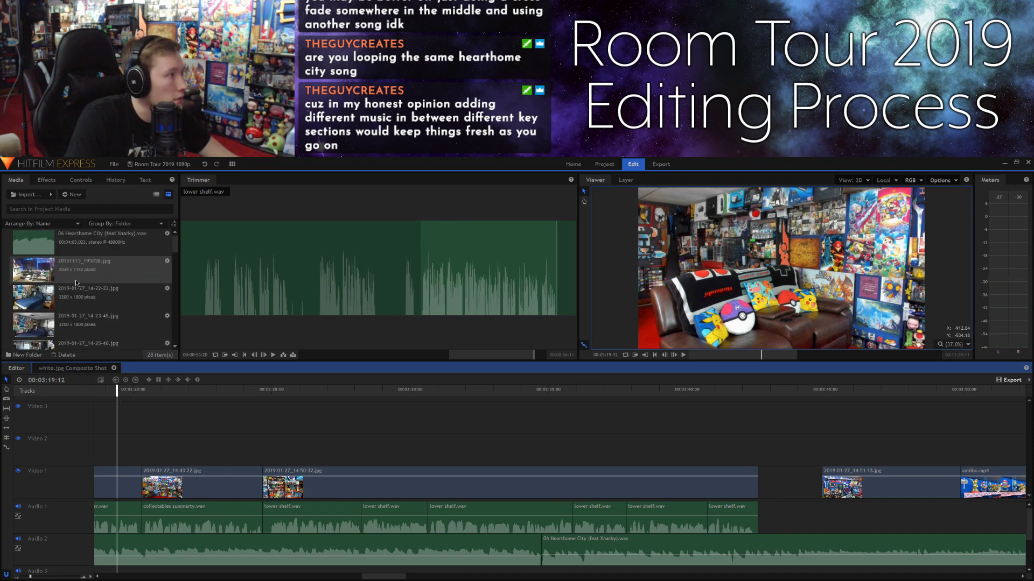
pyautogui.scroll(-10, 76, 283)
pyautogui.click(93, 329)
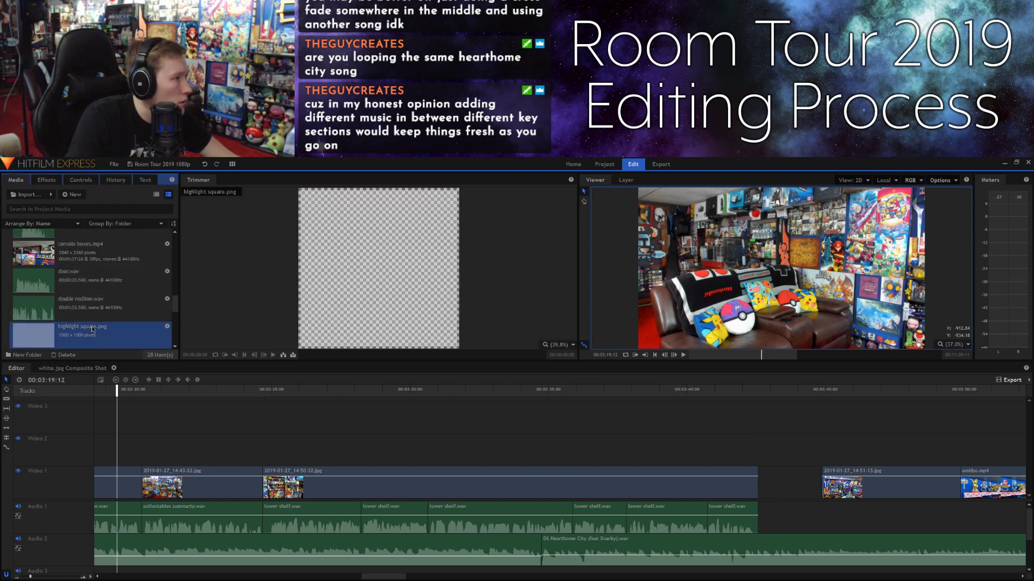
pyautogui.click(453, 429)
pyautogui.press('space')
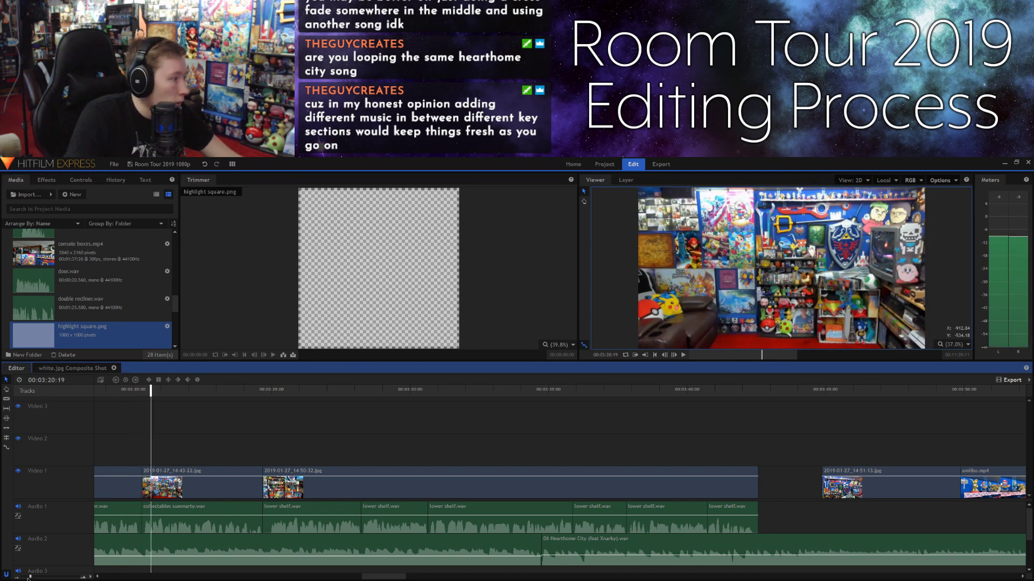
# Step: Preview the start of memorabilia shelf video.mp4, check its edit points, and return the playhead to 00:02:59:23
pyautogui.moveTo(31, 578); pyautogui.dragTo(28, 577)
pyautogui.moveTo(380, 576); pyautogui.dragTo(368, 576)
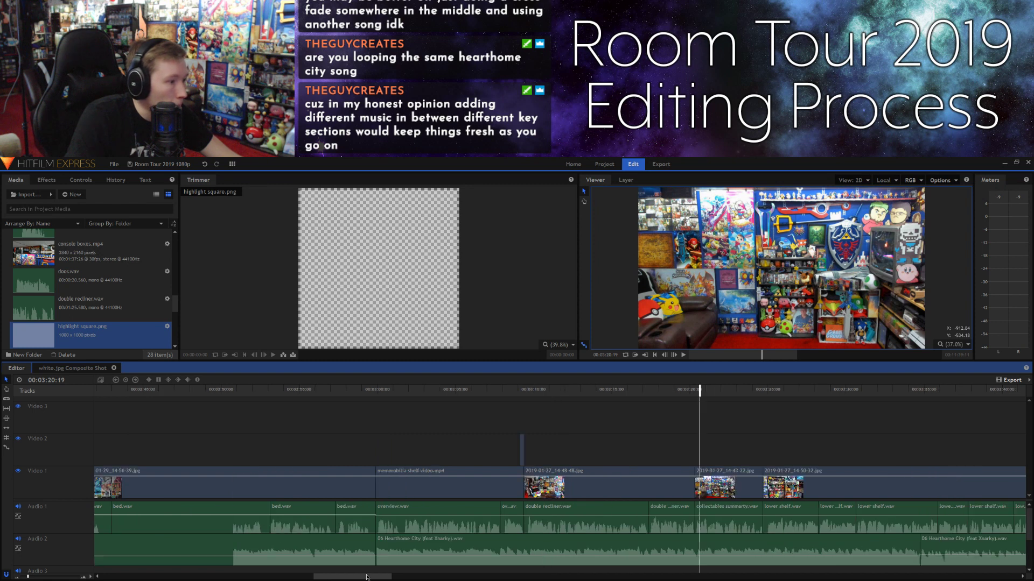
pyautogui.click(357, 389)
pyautogui.click(375, 389)
pyautogui.press('space')
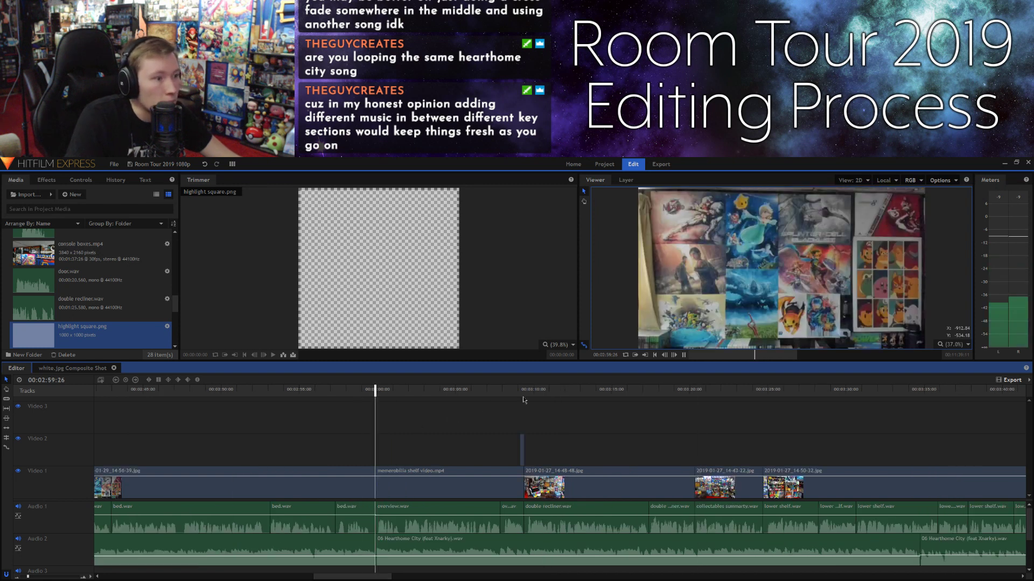
pyautogui.press('space')
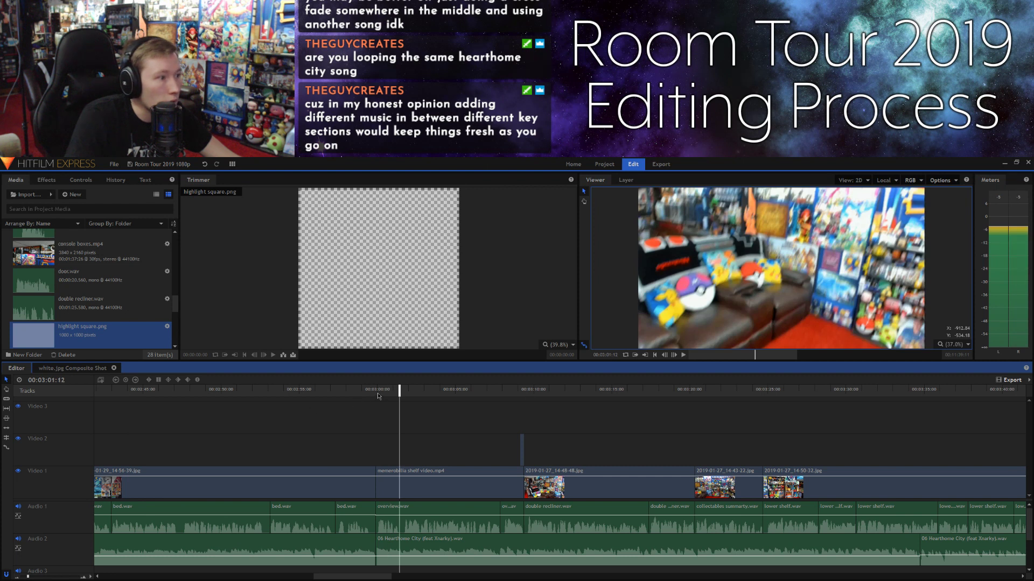
pyautogui.press('Down')
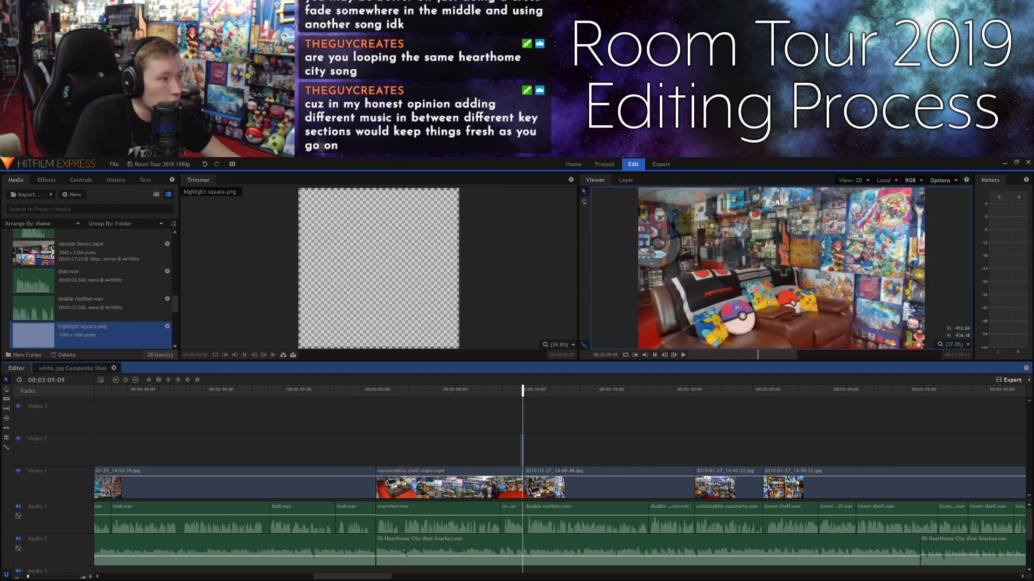
pyautogui.press('Up')
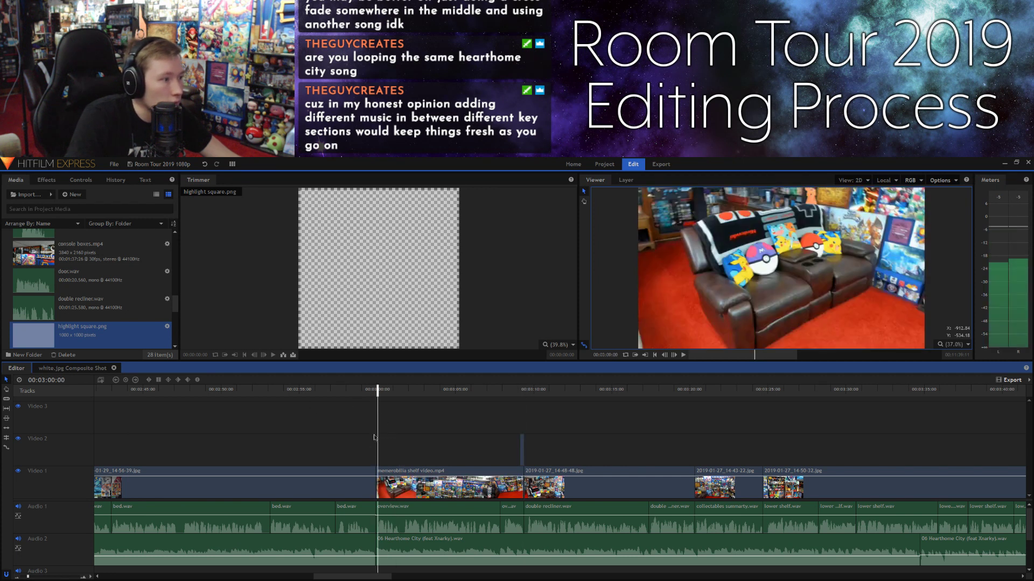
pyautogui.moveTo(376, 391); pyautogui.dragTo(373, 393)
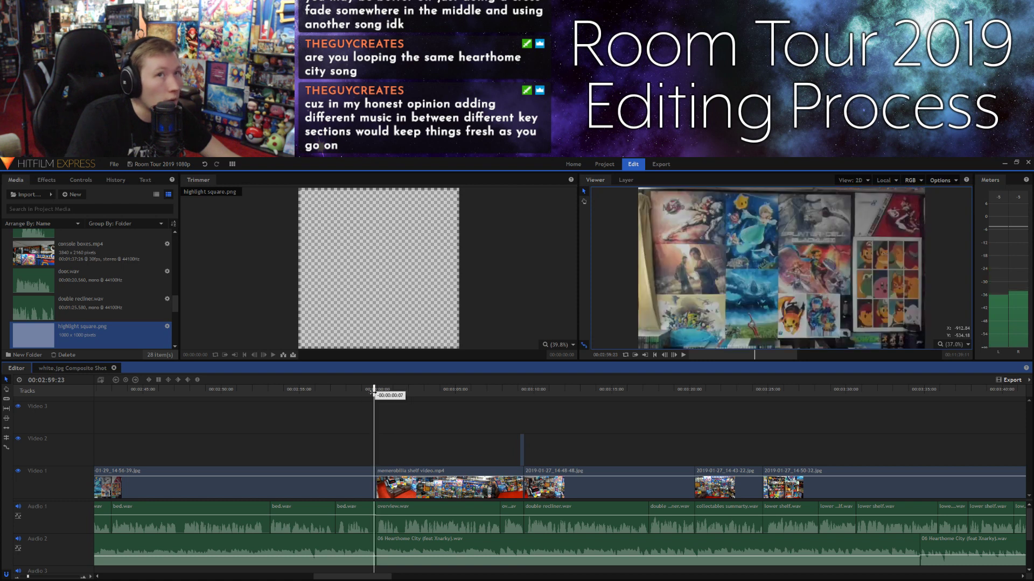
# Step: Play the sequence from 00:02:59:23 through the memorabilia shelf, recliner and collectables sections into the lower shelf narration
pyautogui.hscroll(5, 378, 578)
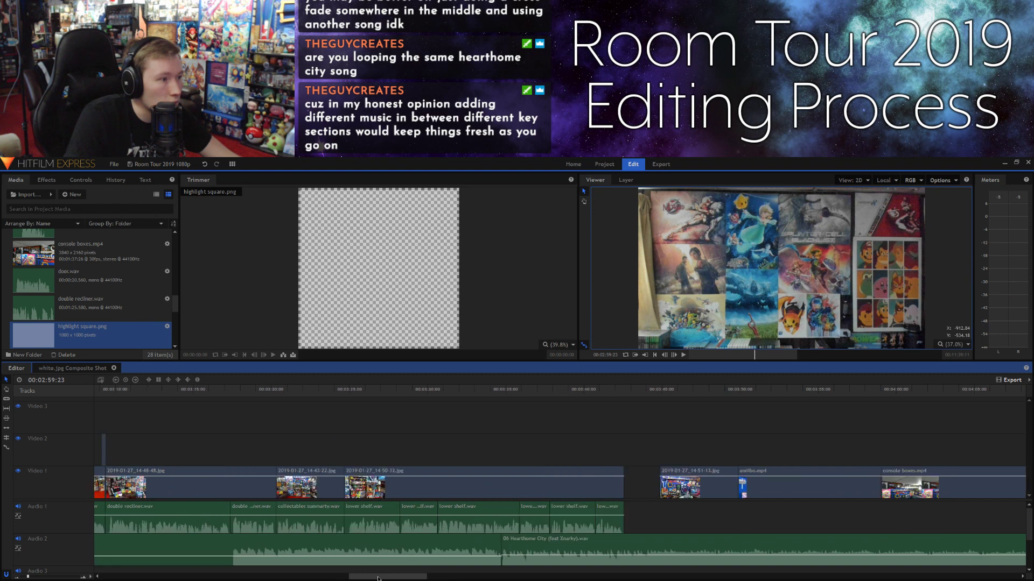
pyautogui.hscroll(-2, 378, 578)
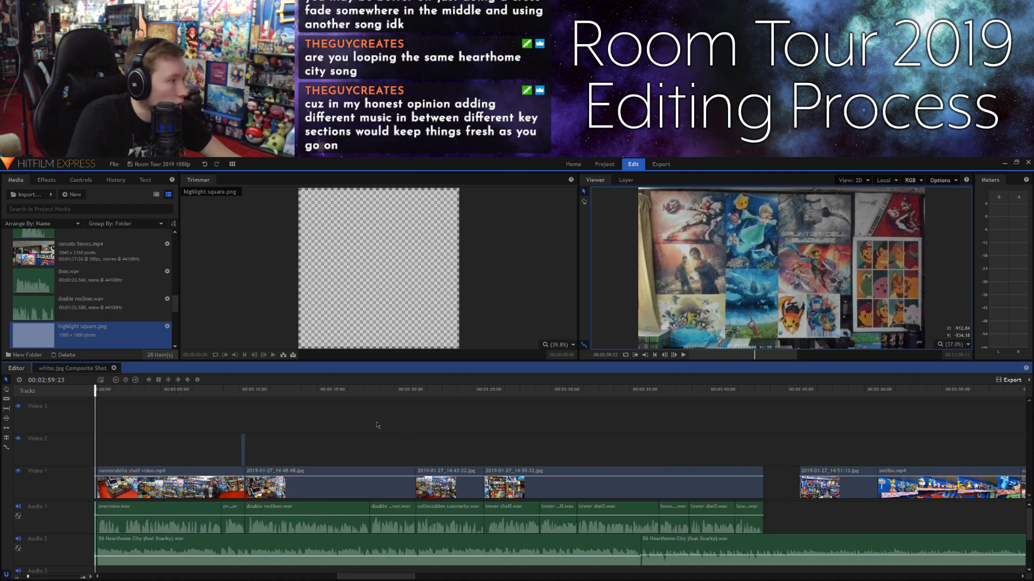
pyautogui.press('space')
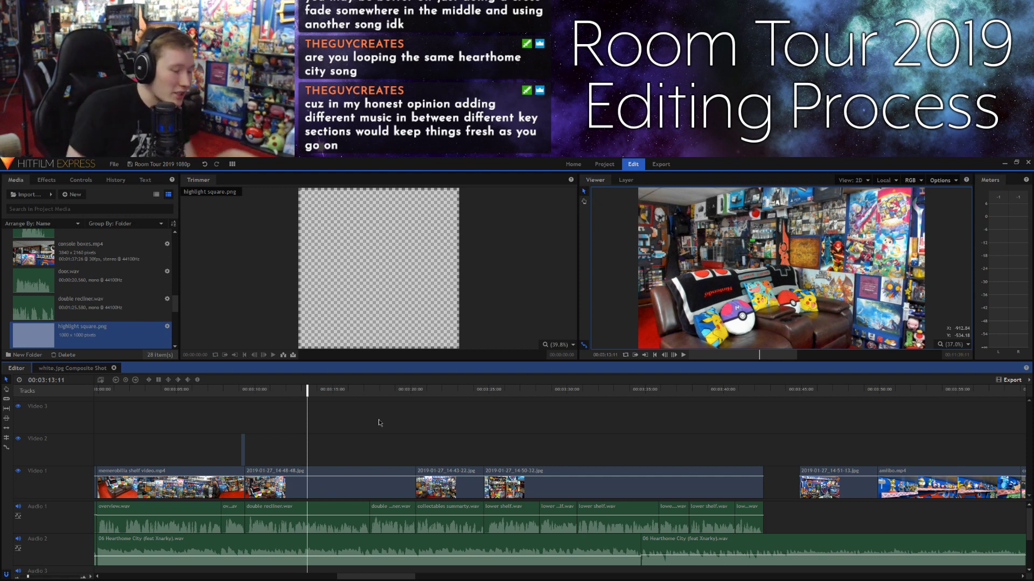
pyautogui.press('space')
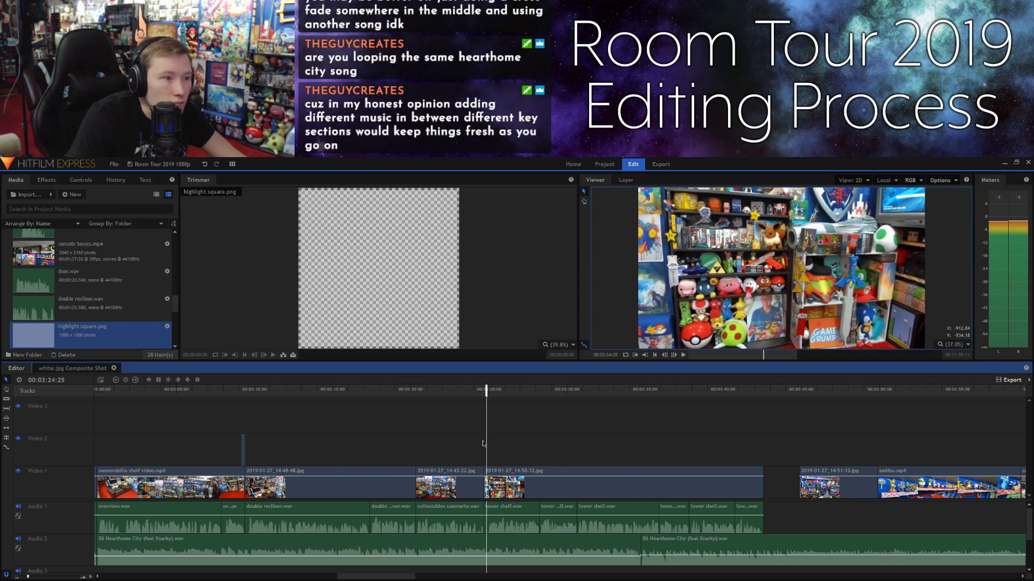
pyautogui.press('space')
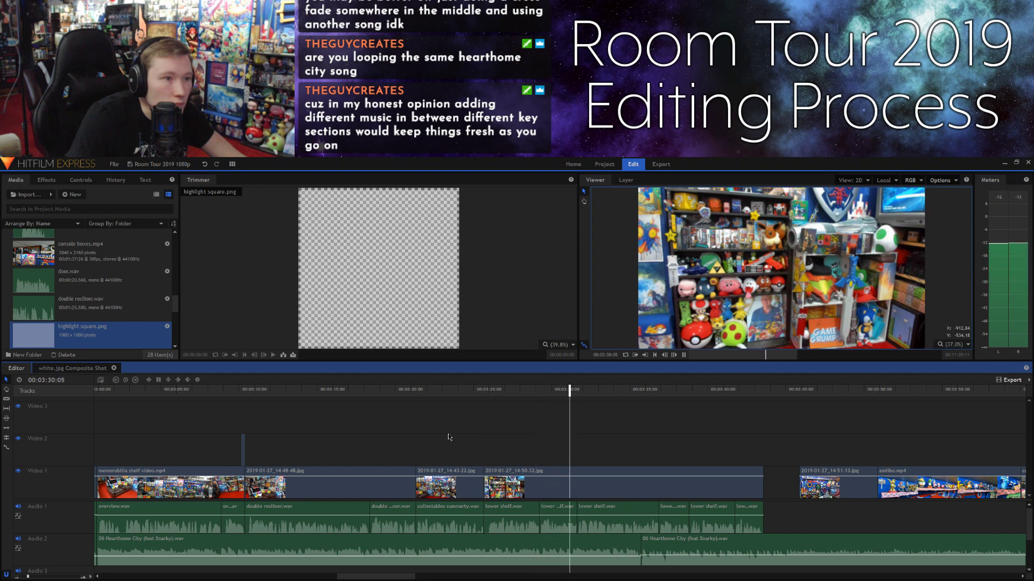
pyautogui.press('space')
# Step: Cue the playhead frame by frame to 00:03:28:24 and place highlight square.png there on Video 2
pyautogui.click(549, 394)
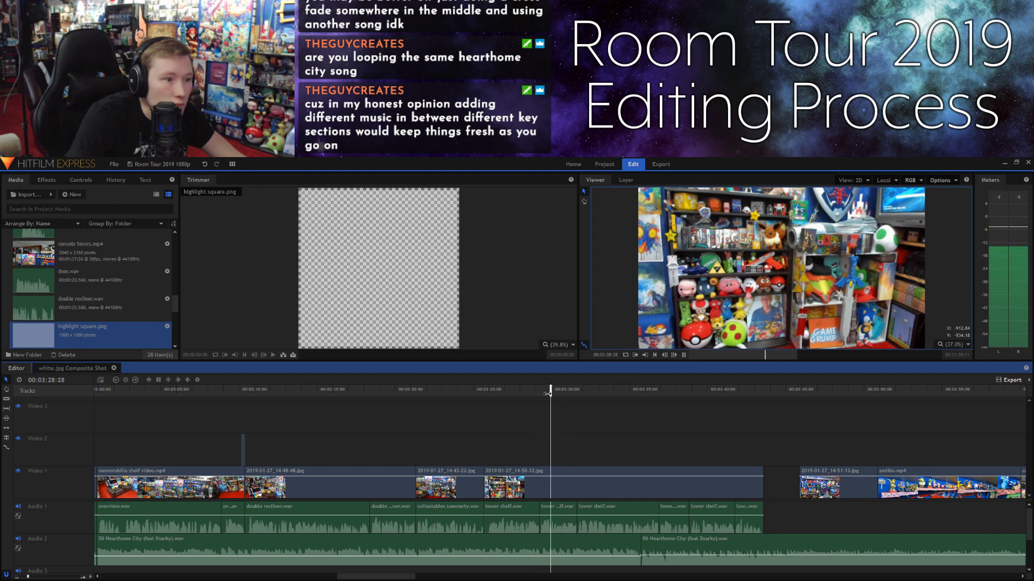
pyautogui.click(545, 402)
pyautogui.click(548, 408)
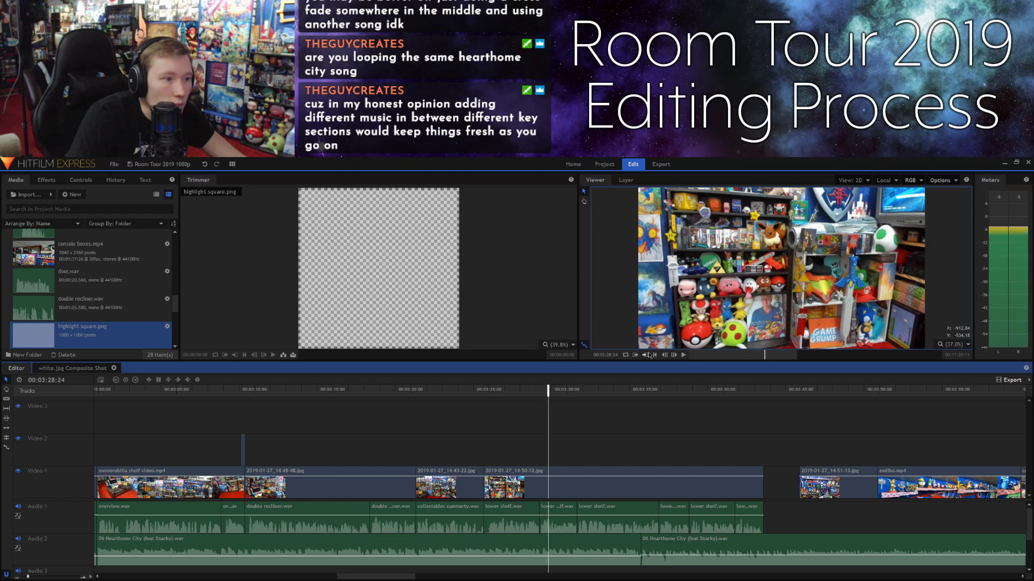
pyautogui.click(664, 355)
pyautogui.click(664, 356)
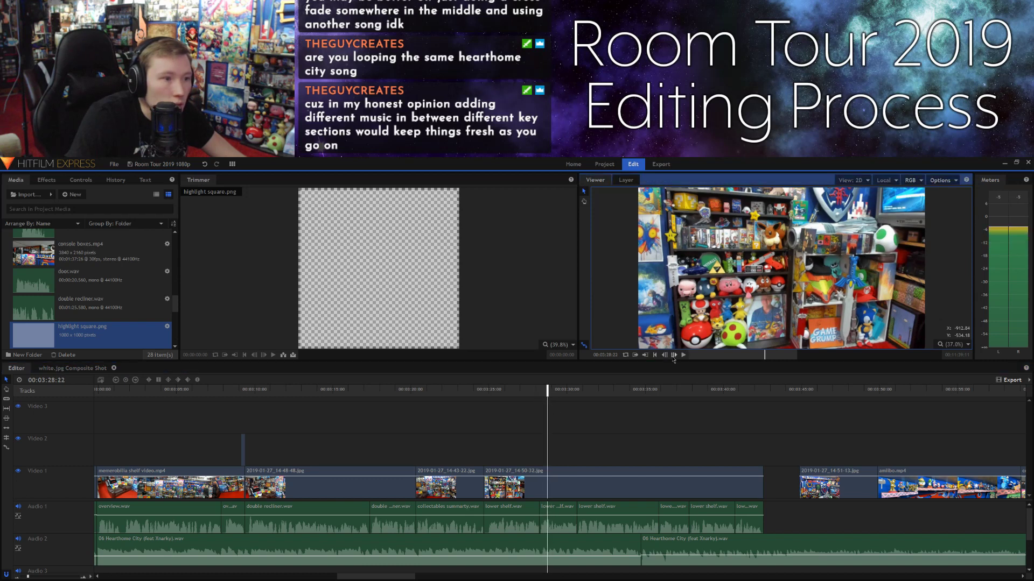
pyautogui.click(674, 356)
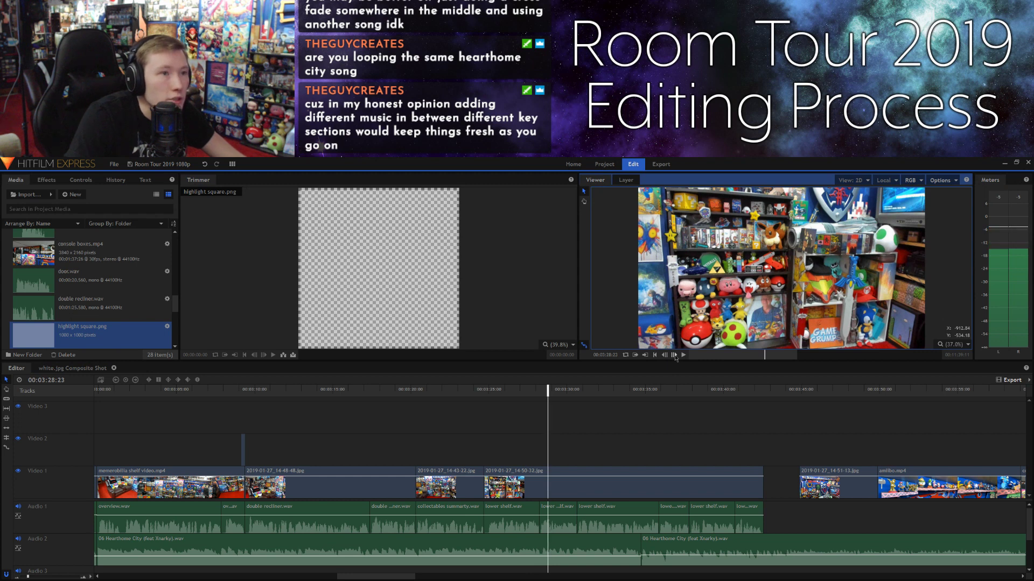
pyautogui.click(673, 356)
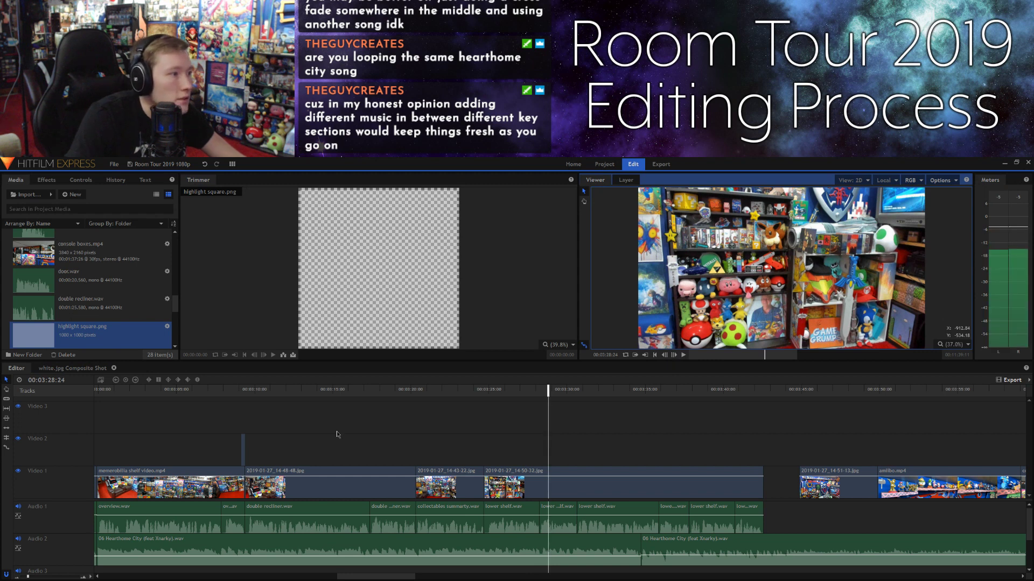
pyautogui.moveTo(352, 291); pyautogui.dragTo(554, 461)
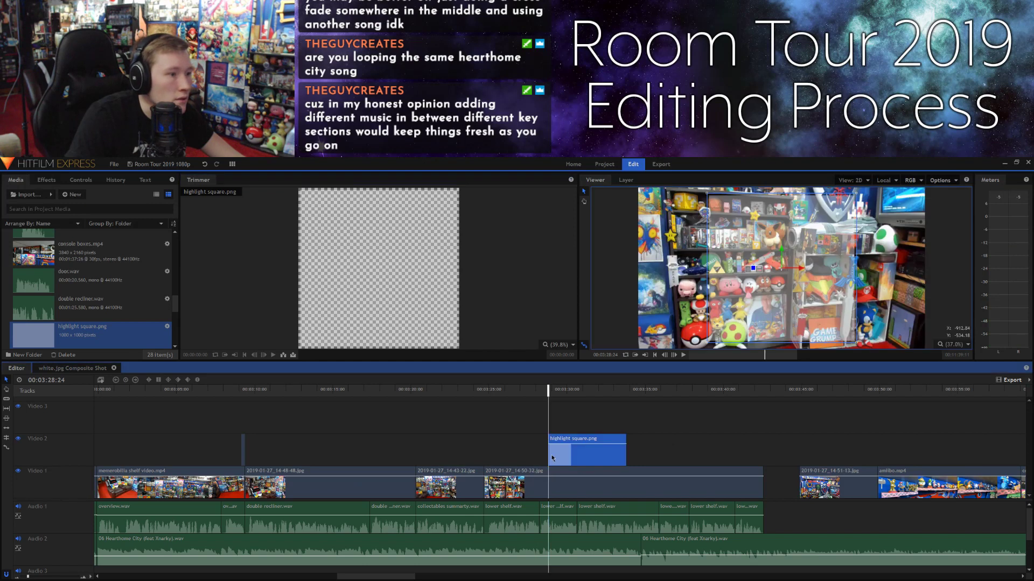
# Step: Shrink the highlight square on Video 2 and position it over the items at the left end of the bookcase's upper shelf
pyautogui.moveTo(709, 345); pyautogui.dragTo(752, 318)
pyautogui.moveTo(762, 276); pyautogui.dragTo(783, 293)
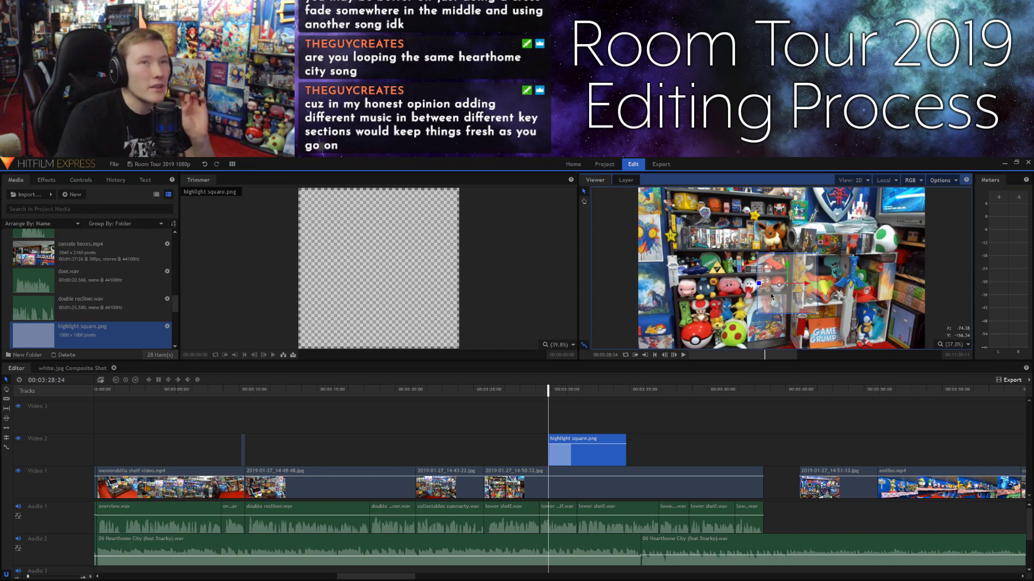
pyautogui.moveTo(772, 301); pyautogui.dragTo(796, 301)
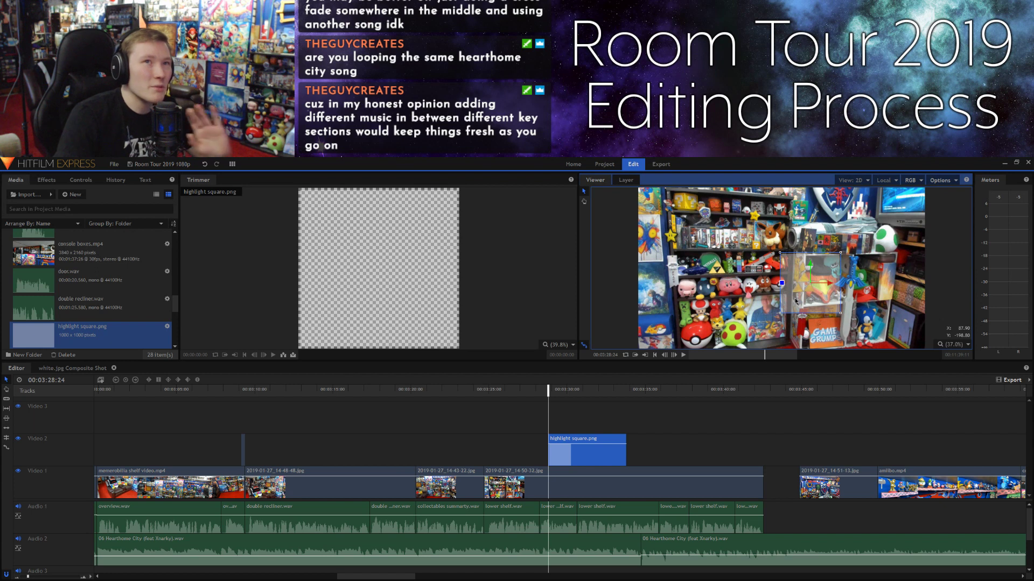
pyautogui.moveTo(794, 307); pyautogui.dragTo(693, 256)
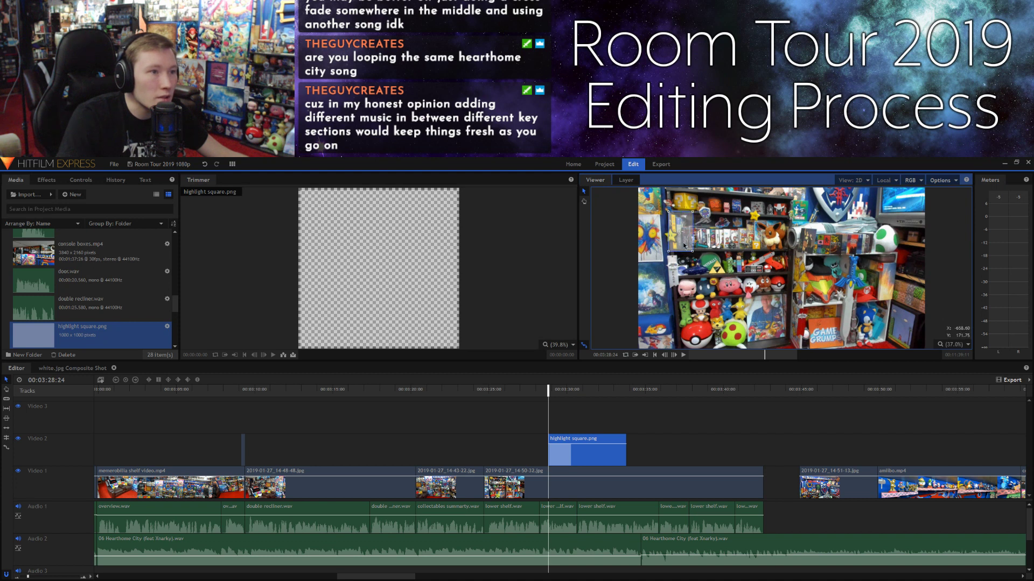
# Step: Add a second highlight square.png on Video 3 at 00:03:28:24, shrunk over the boxed item at the right side of the white cabinet
pyautogui.click(322, 309)
pyautogui.moveTo(554, 444)
pyautogui.mouseDown()
pyautogui.moveTo(553, 417)
pyautogui.moveTo(553, 431)
pyautogui.mouseUp()
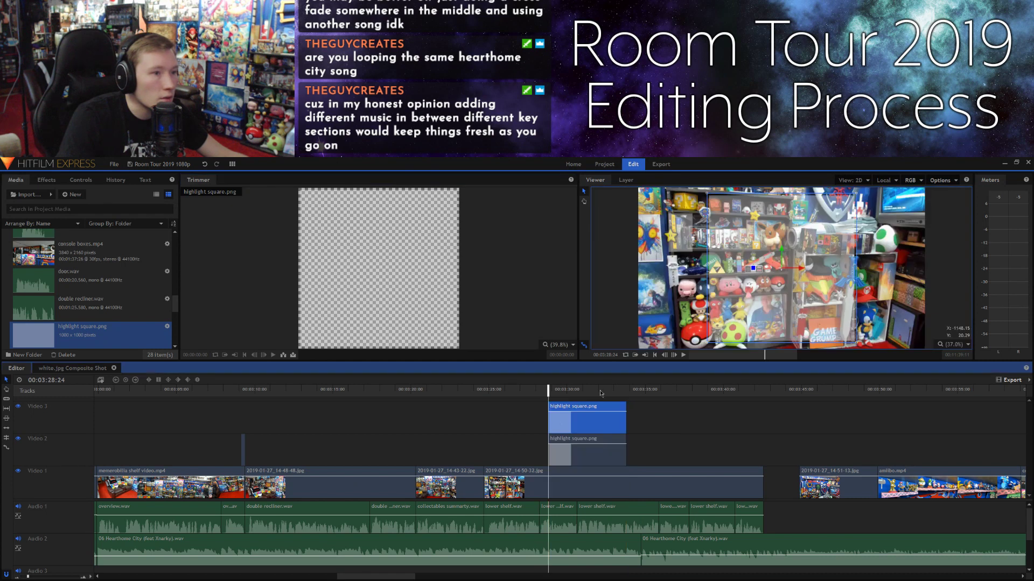
pyautogui.moveTo(707, 345); pyautogui.dragTo(866, 264)
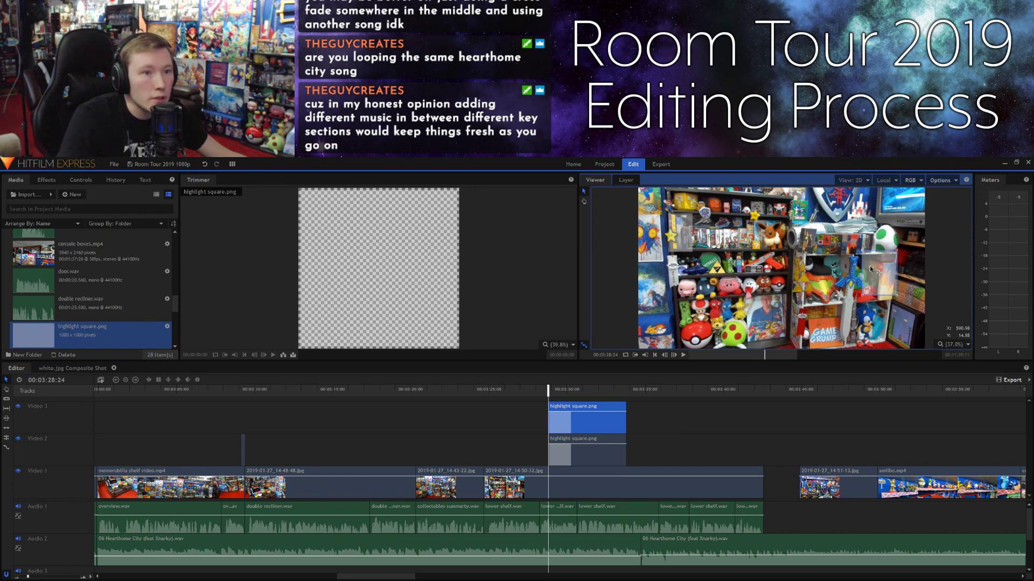
pyautogui.click(863, 296)
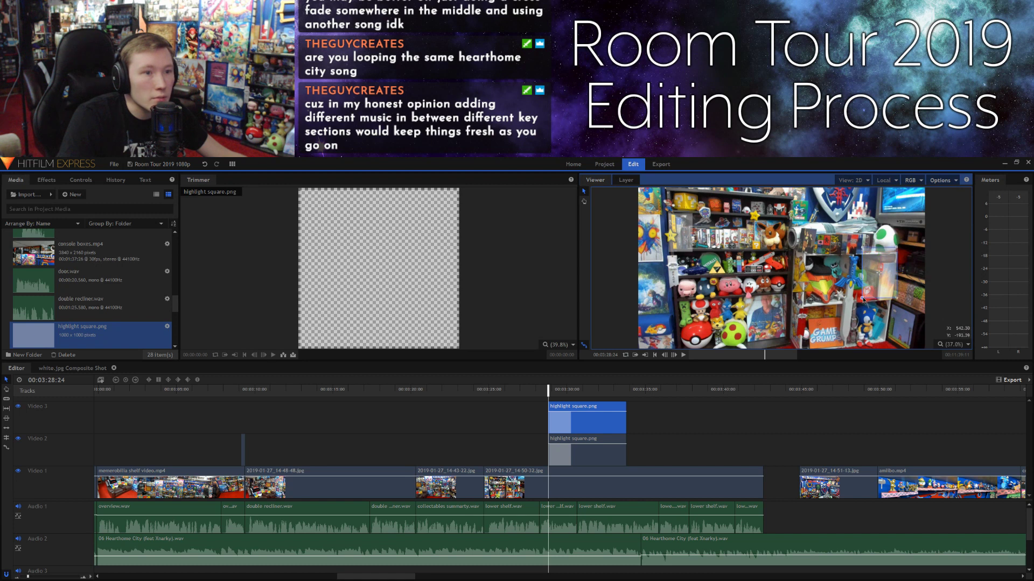
pyautogui.click(870, 286)
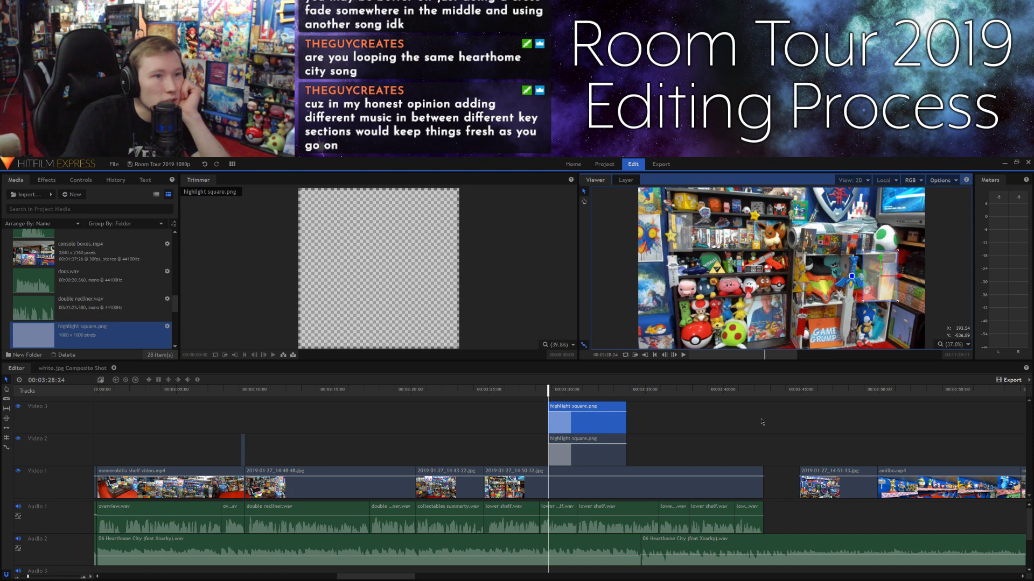
pyautogui.click(793, 418)
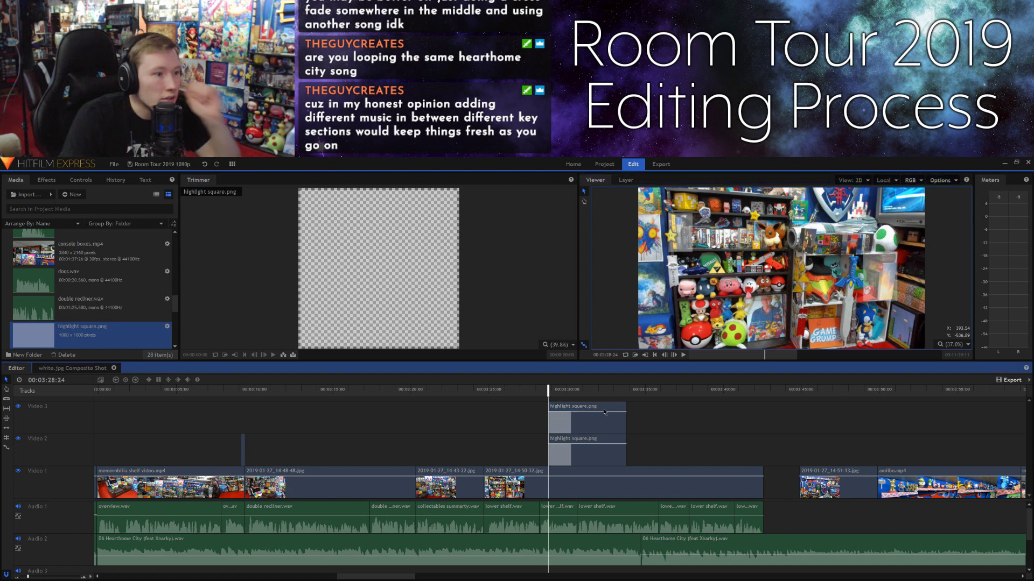
# Step: Add a third highlight square.png on new track Video 4 at 00:03:28:24 and shrink it over the items above the white cabinet
pyautogui.click(529, 352)
pyautogui.moveTo(529, 353); pyautogui.dragTo(560, 409)
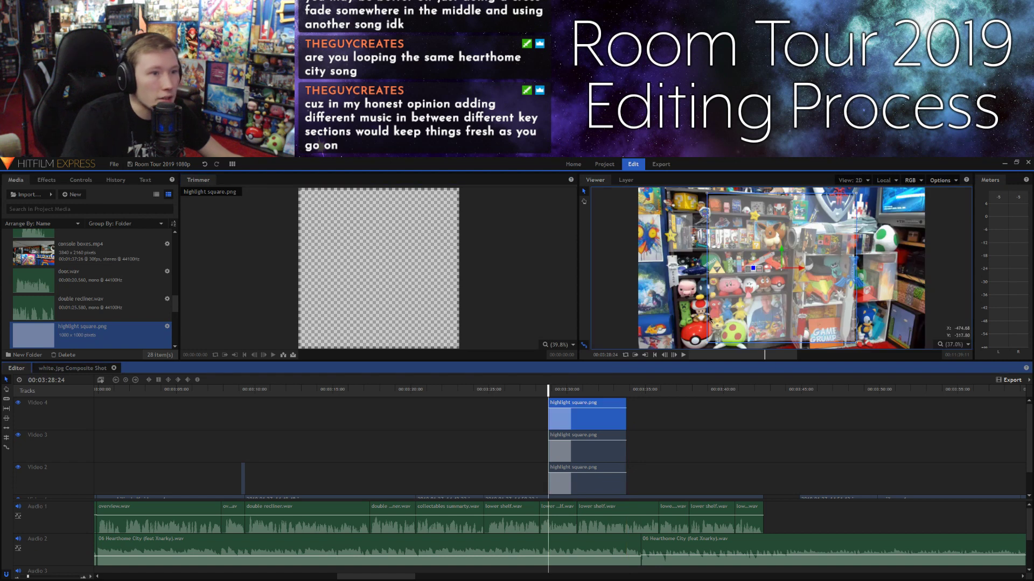
pyautogui.moveTo(708, 344); pyautogui.dragTo(797, 230)
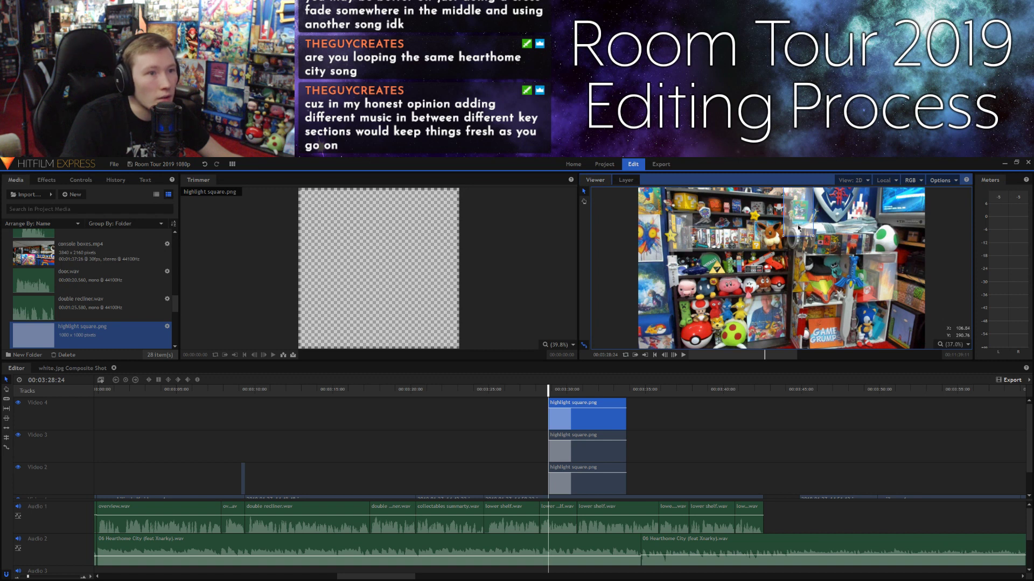
# Step: Play the narration from 00:03:26:14 and trim the ends of the three stacked highlight squares to 00:03:30:19
pyautogui.click(777, 439)
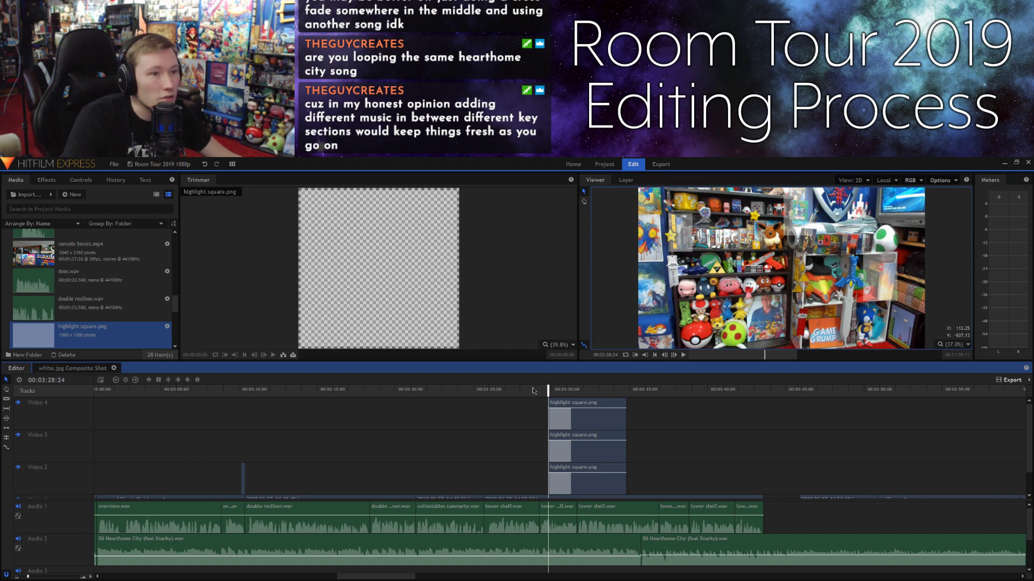
pyautogui.click(512, 390)
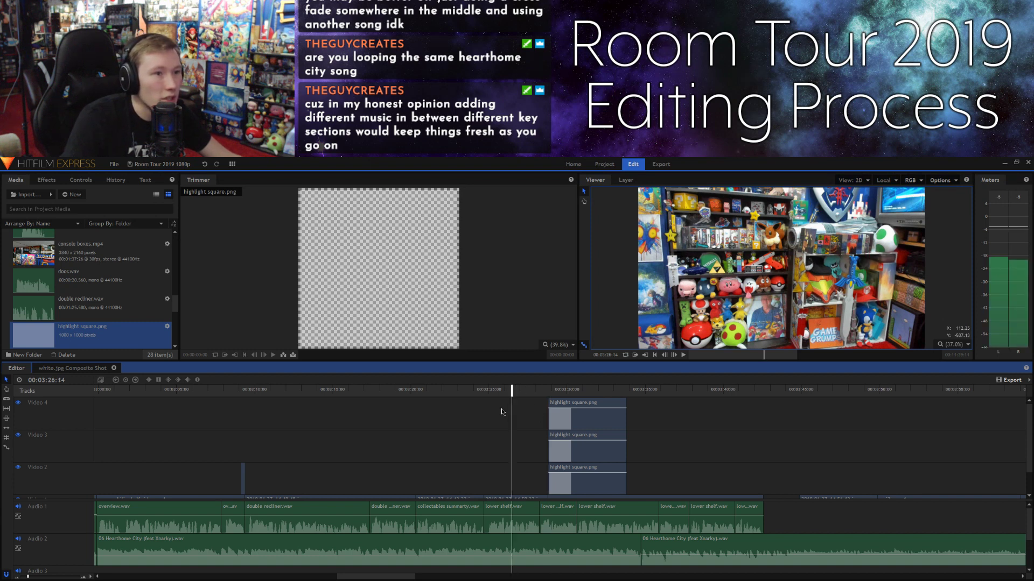
pyautogui.scroll(-1, 501, 411)
pyautogui.press('space')
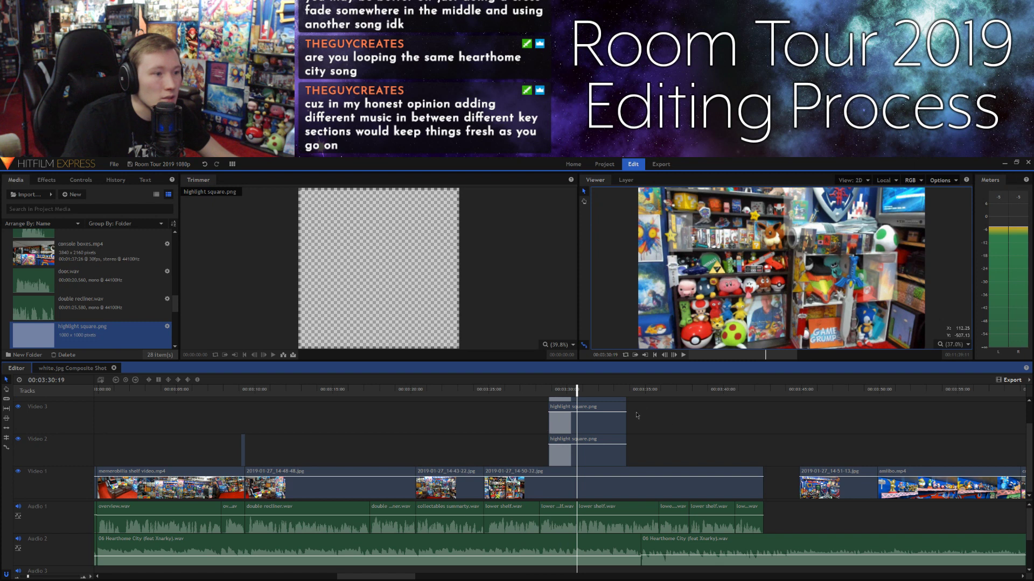
pyautogui.moveTo(637, 404); pyautogui.dragTo(591, 420)
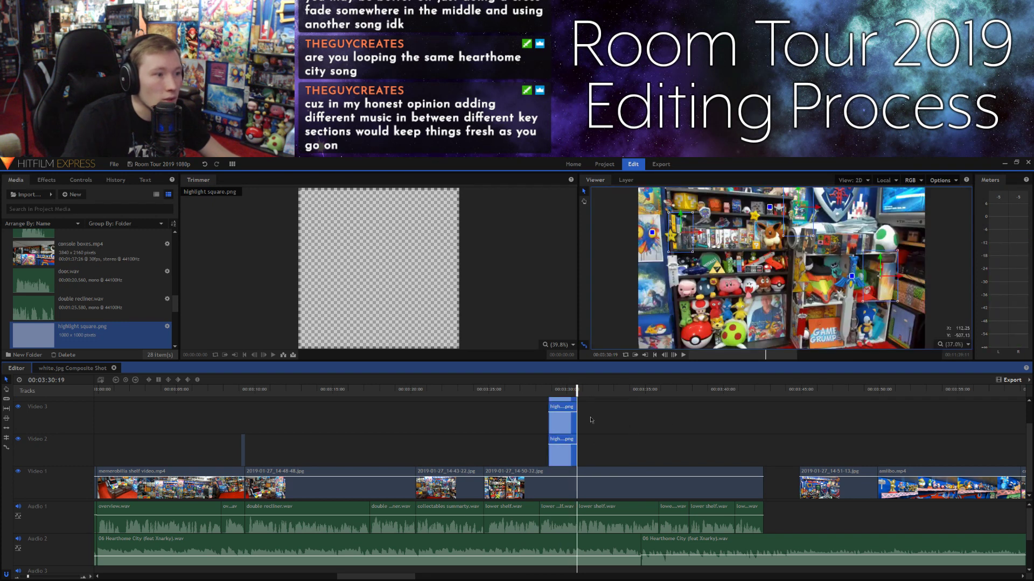
pyautogui.click(591, 420)
# Step: Review the trimmed highlights from 00:03:28:17 and place another highlight square.png directly after them on Video 2
pyautogui.click(545, 392)
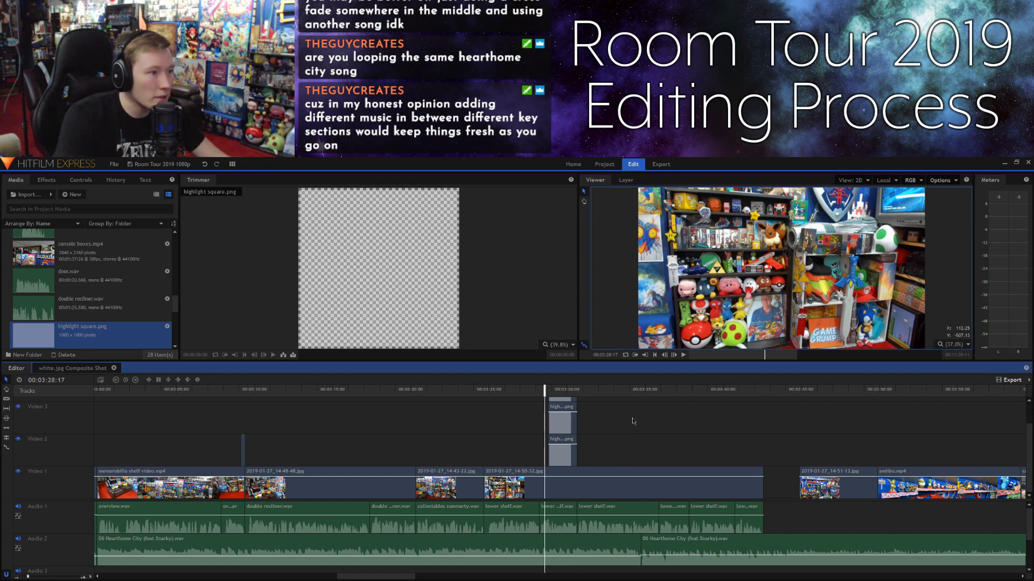
pyautogui.press('space')
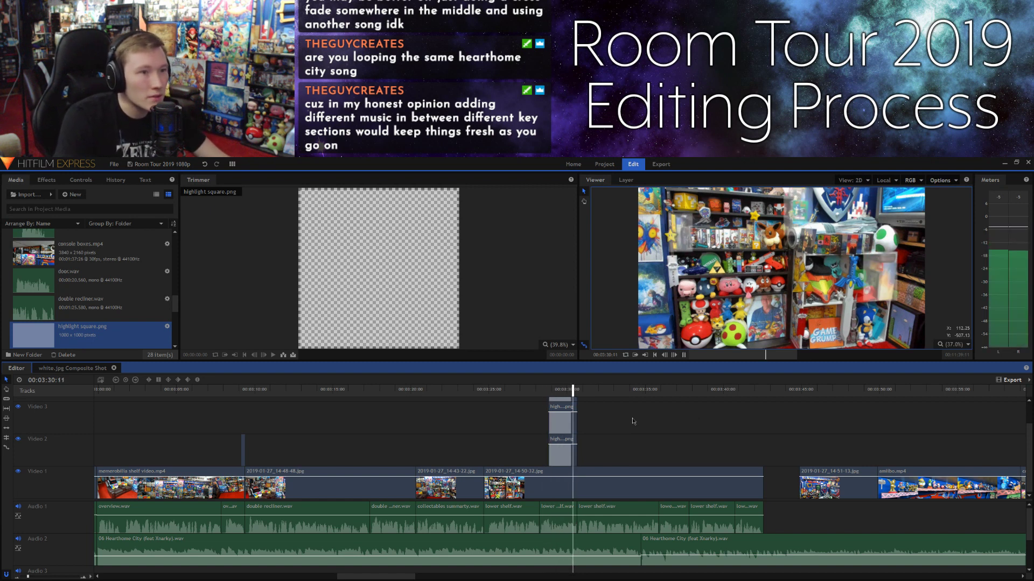
pyautogui.press('space')
pyautogui.press('space')
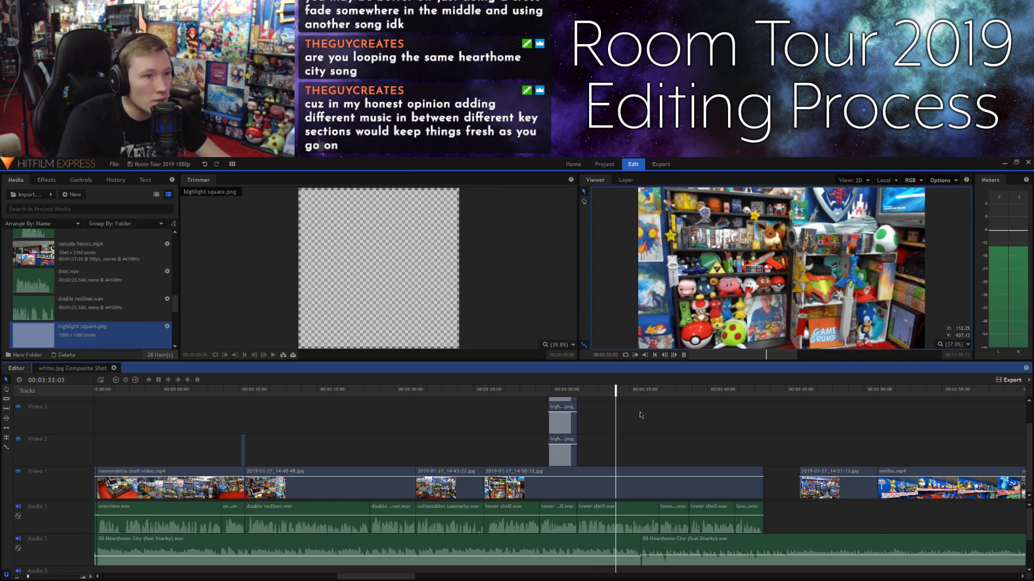
pyautogui.press('space')
pyautogui.moveTo(405, 305); pyautogui.dragTo(580, 448)
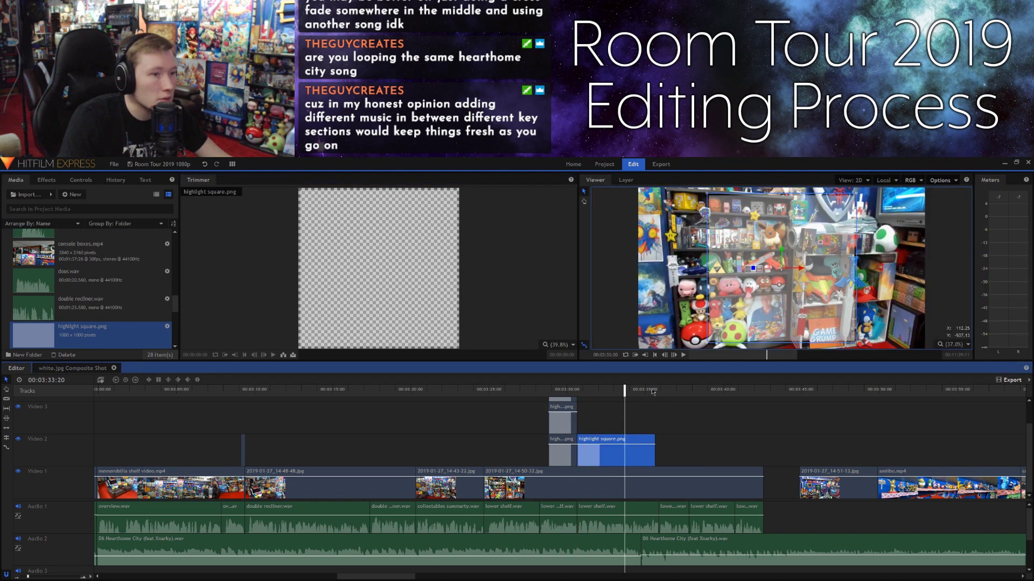
# Step: Shrink the new highlight square on Video 2 and fit it over the row of items on top of the white cabinet
pyautogui.moveTo(707, 345); pyautogui.dragTo(815, 254)
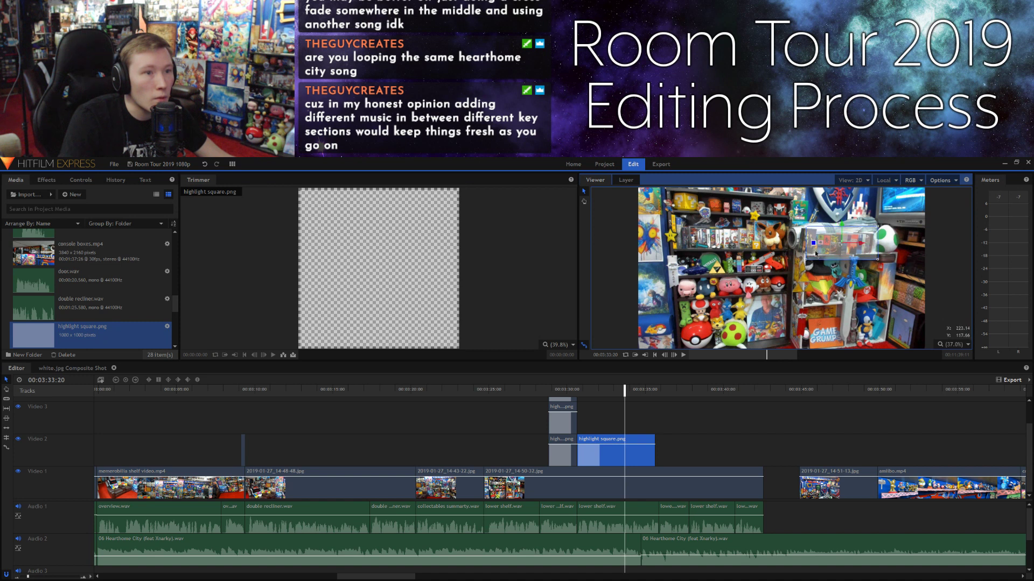
pyautogui.moveTo(809, 260); pyautogui.dragTo(809, 259)
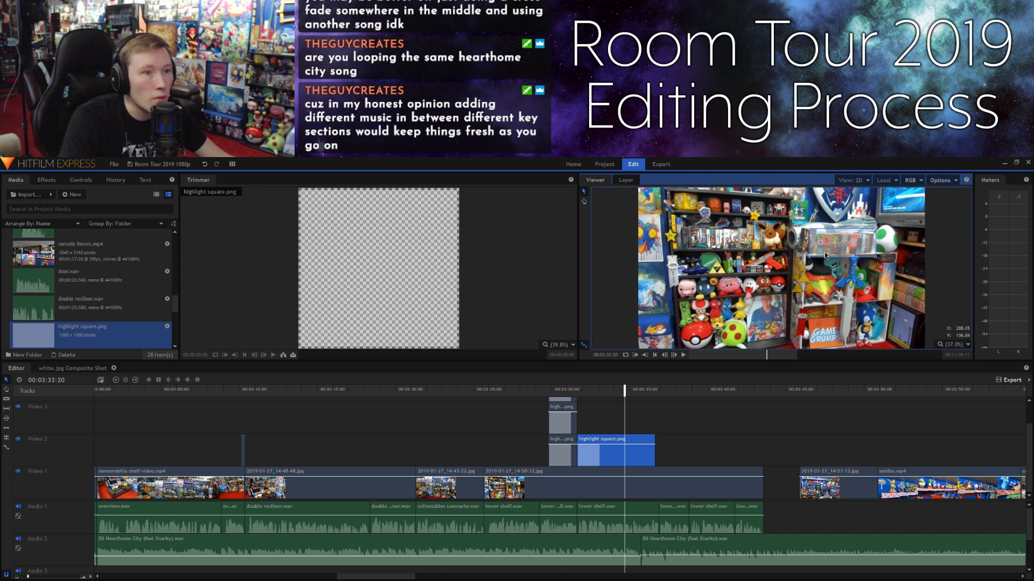
pyautogui.moveTo(828, 255); pyautogui.dragTo(827, 257)
pyautogui.moveTo(813, 262); pyautogui.dragTo(811, 256)
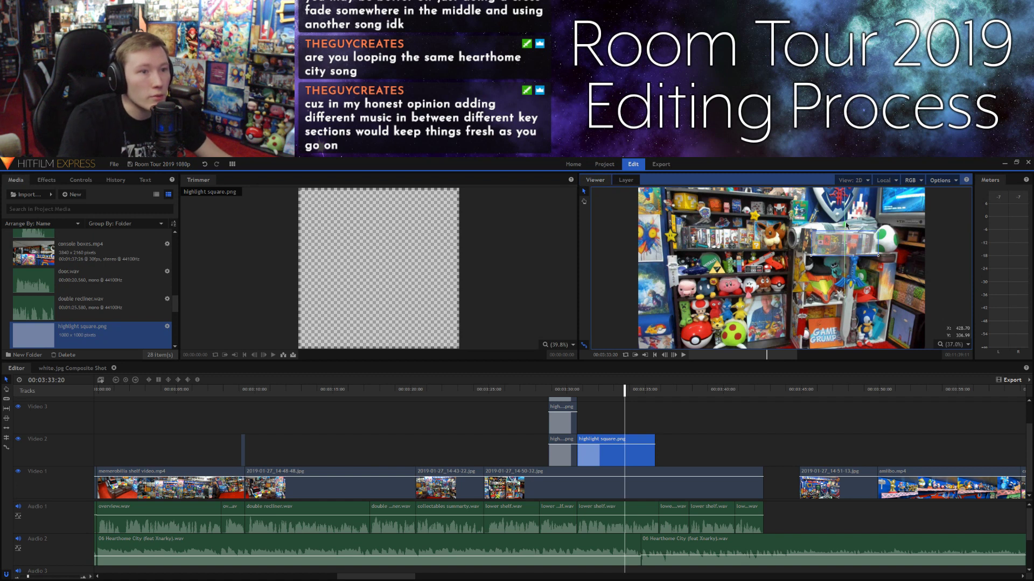
pyautogui.moveTo(845, 225); pyautogui.dragTo(846, 226)
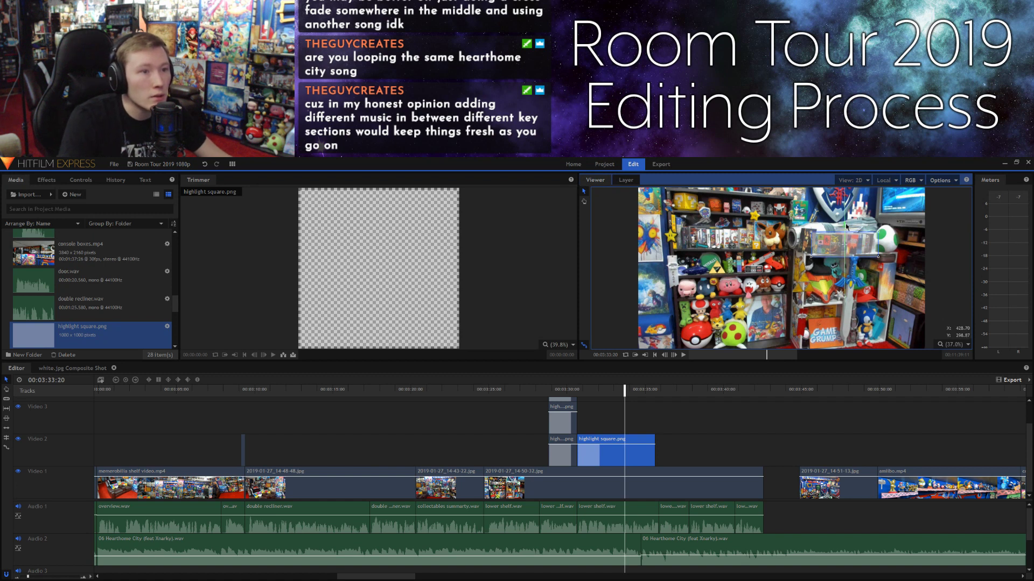
pyautogui.click(755, 423)
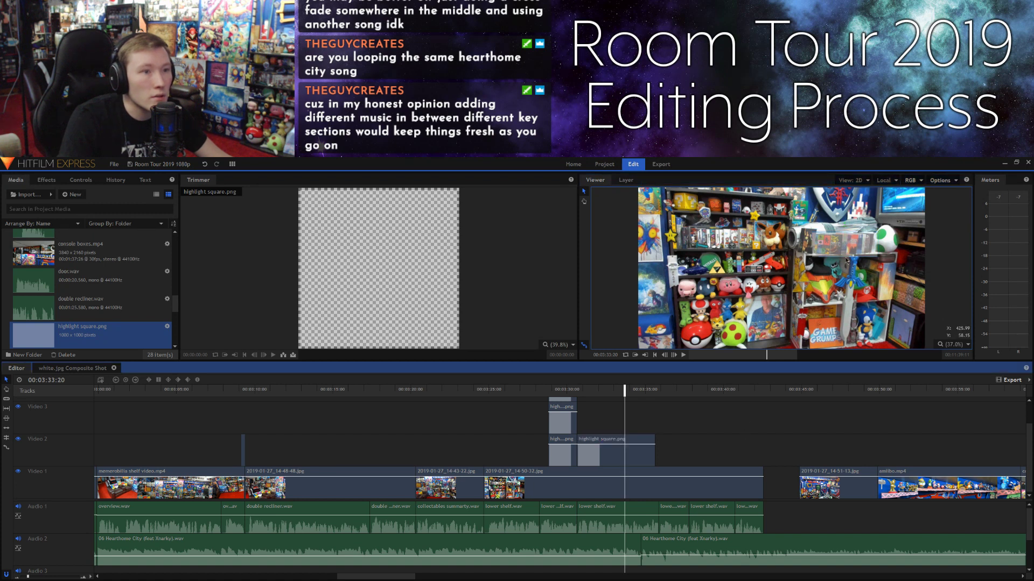
pyautogui.click(846, 261)
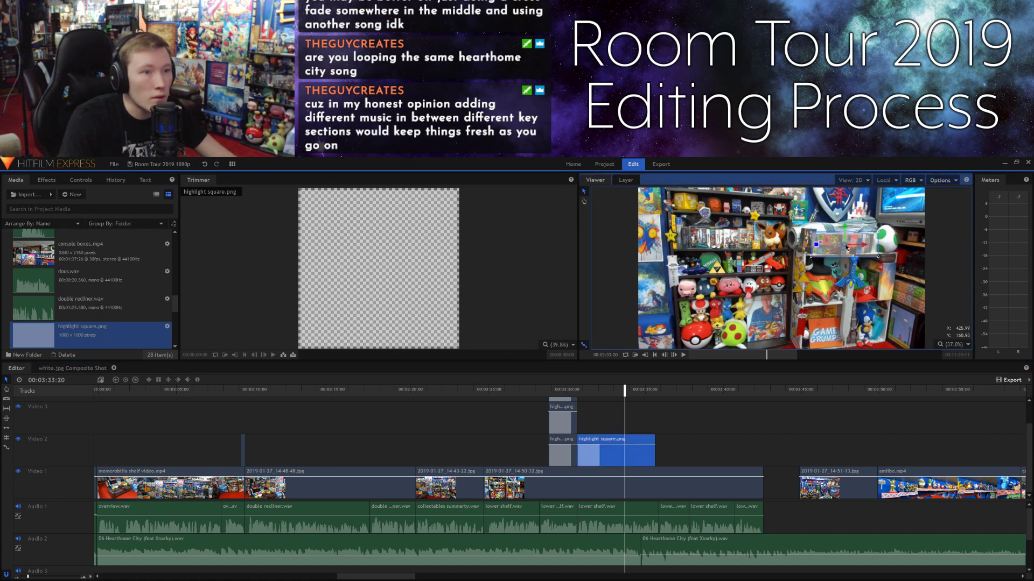
pyautogui.click(791, 435)
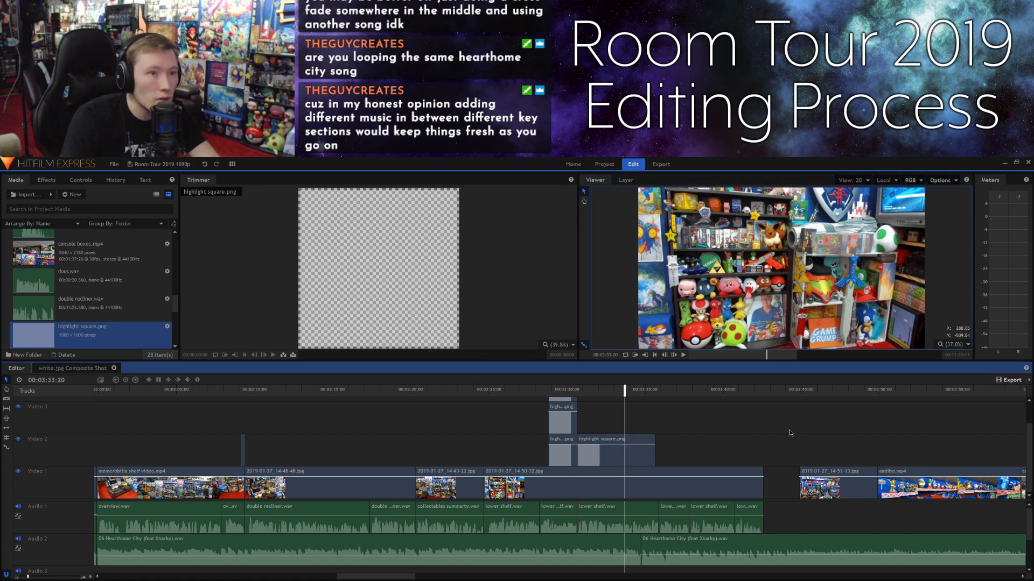
# Step: Cue the narration to 00:03:32:14 and trim the start of the white cabinet's highlight square to that frame
pyautogui.click(565, 389)
pyautogui.press('space')
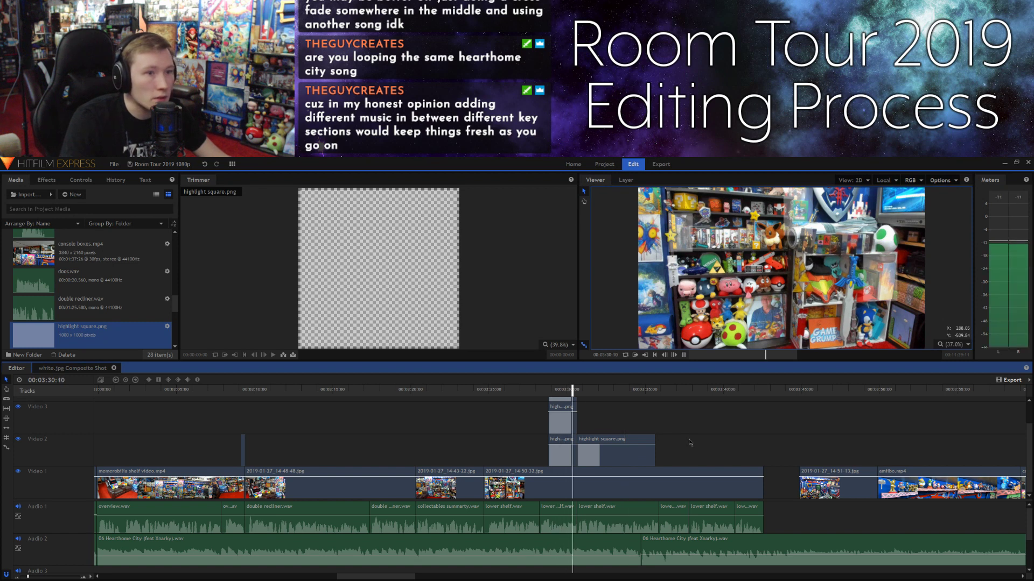
pyautogui.press('space')
pyautogui.click(577, 392)
pyautogui.press('space')
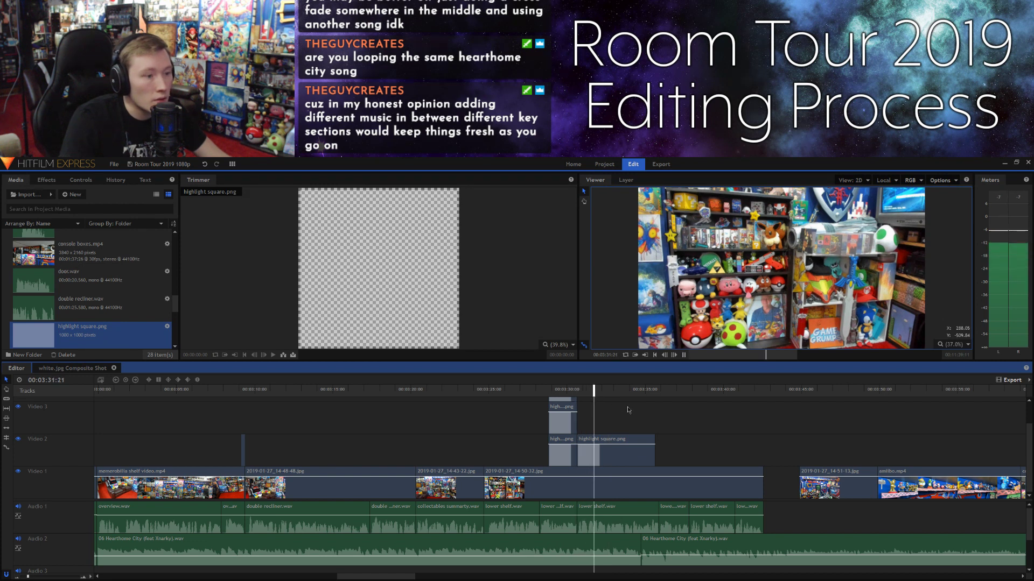
pyautogui.click(674, 355)
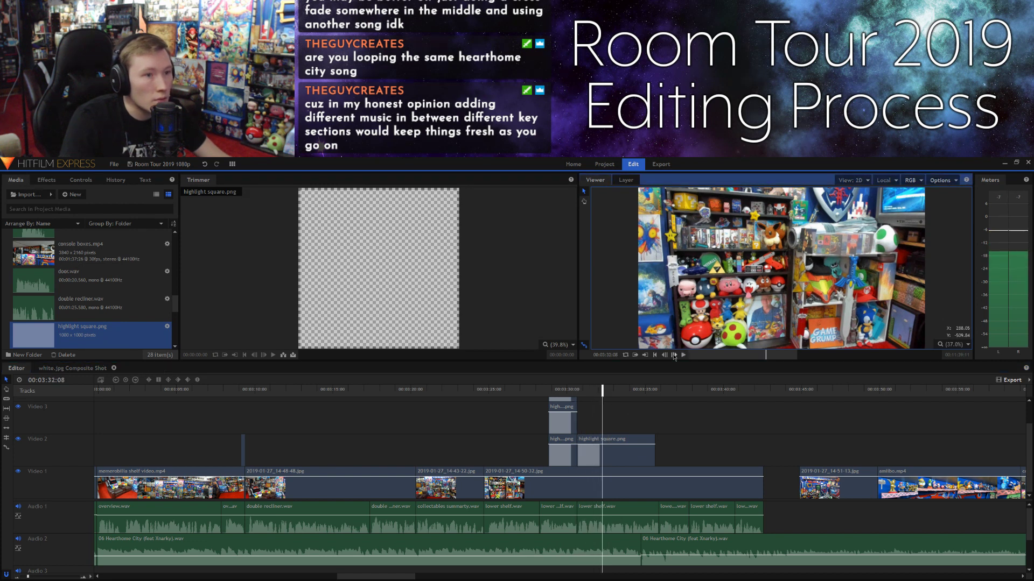
pyautogui.click(674, 356)
pyautogui.click(673, 355)
pyautogui.click(673, 356)
pyautogui.click(673, 356)
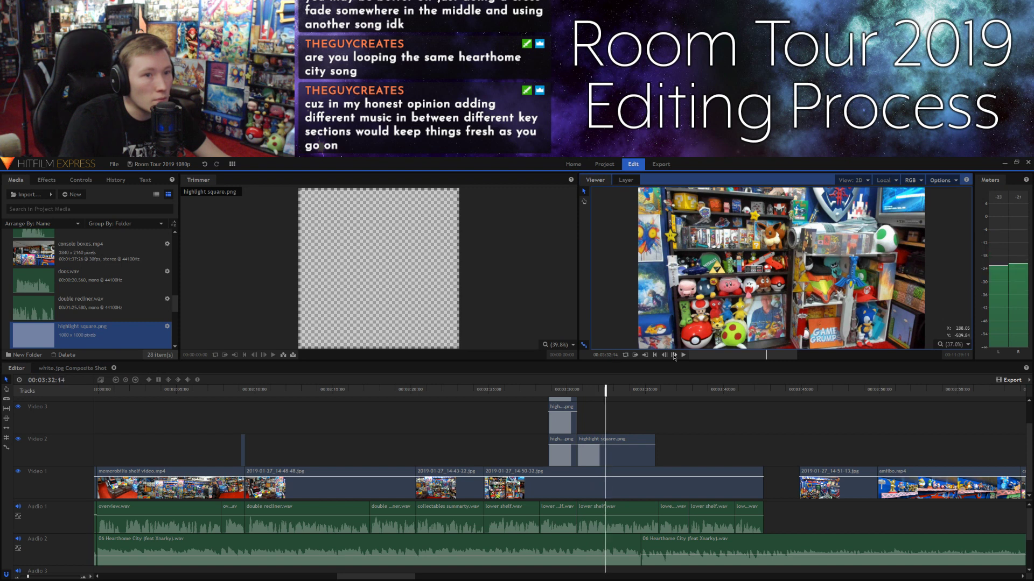
pyautogui.click(582, 443)
pyautogui.moveTo(576, 439); pyautogui.dragTo(606, 438)
pyautogui.click(599, 415)
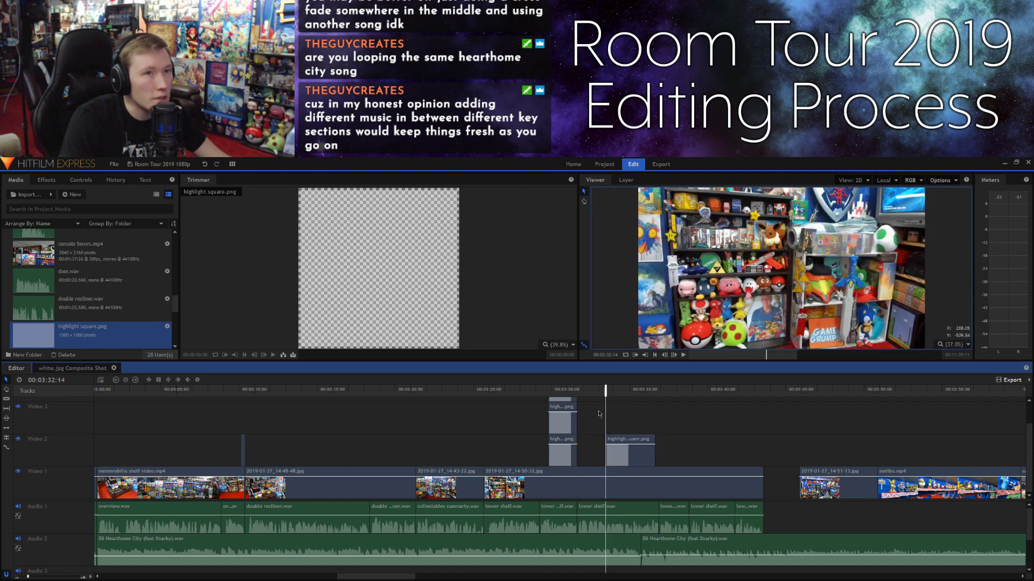
# Step: Replay the white cabinet highlight and trim its end so the clip lasts about one second
pyautogui.click(593, 391)
pyautogui.press('space')
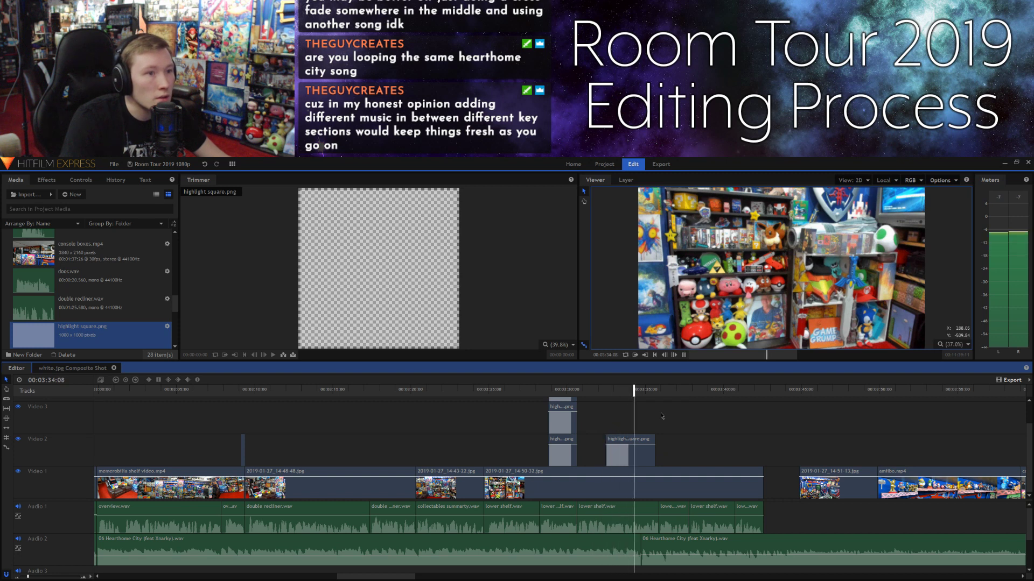
pyautogui.click(614, 389)
pyautogui.press('space')
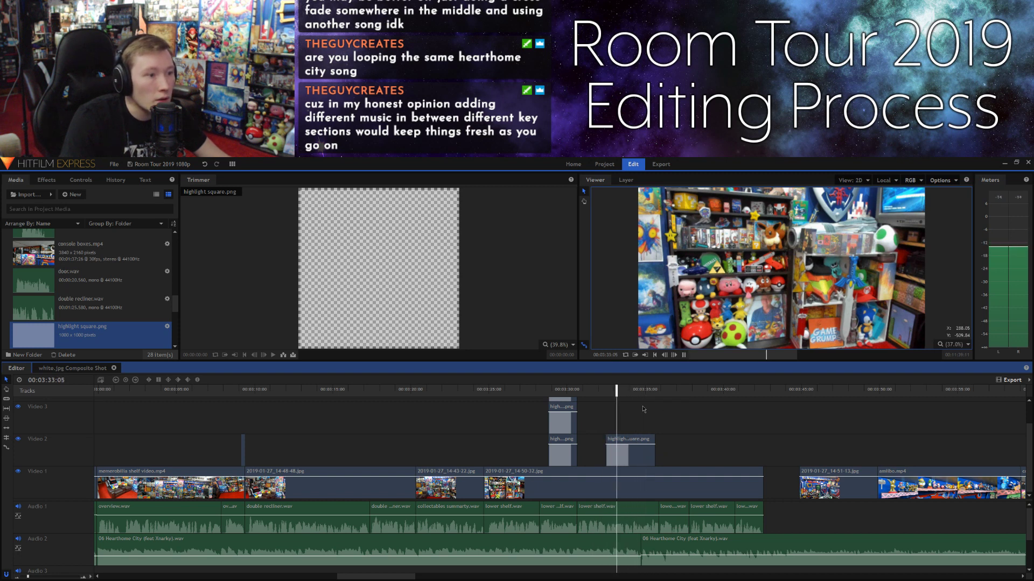
pyautogui.moveTo(654, 439); pyautogui.dragTo(623, 439)
# Step: Cue the playhead frame by frame to 00:03:35:26 and place another highlight square.png there on Video 2
pyautogui.press('space')
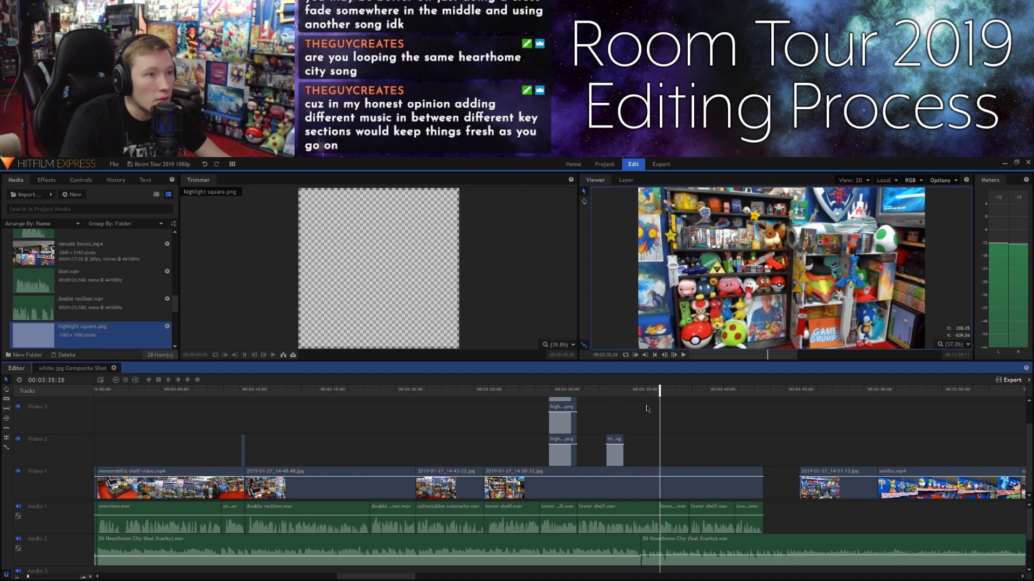
pyautogui.click(665, 356)
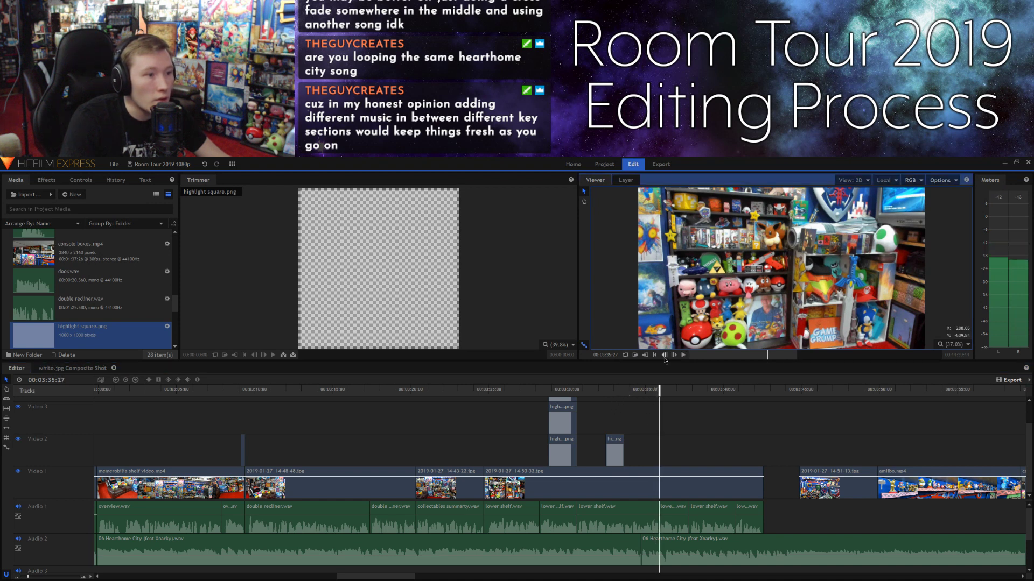
pyautogui.click(665, 356)
pyautogui.click(665, 356)
pyautogui.click(673, 354)
pyautogui.click(610, 402)
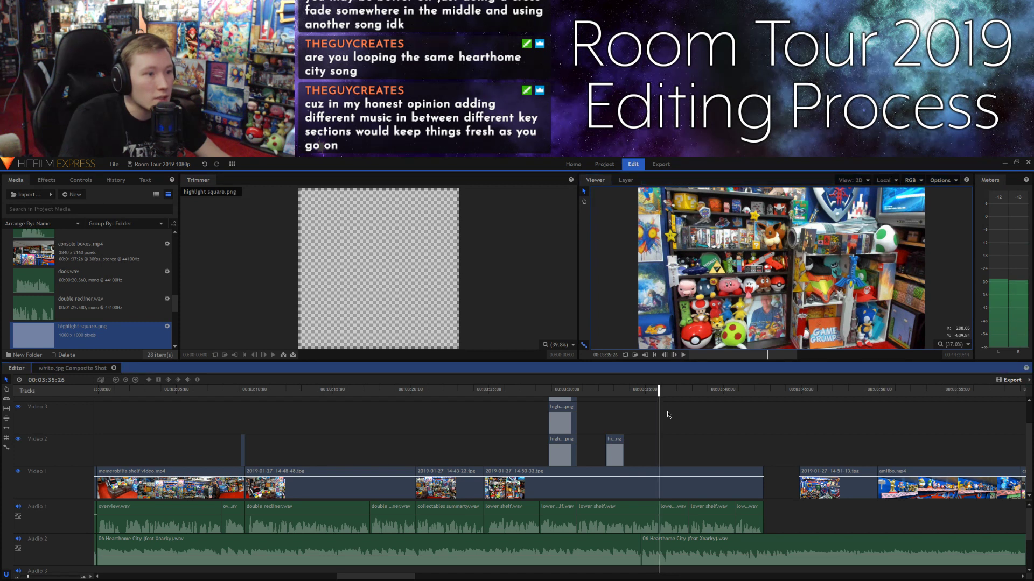
pyautogui.moveTo(363, 253); pyautogui.dragTo(660, 442)
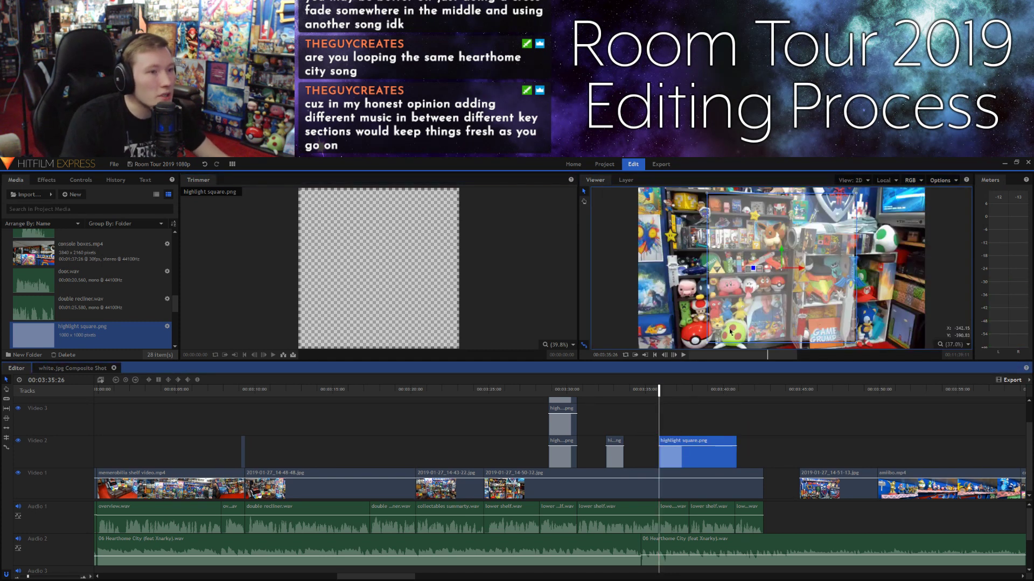
# Step: Shrink the highlight square at 00:03:35:26 and fit it over the full row of items on the bookcase's upper shelf
pyautogui.moveTo(707, 346); pyautogui.dragTo(697, 256)
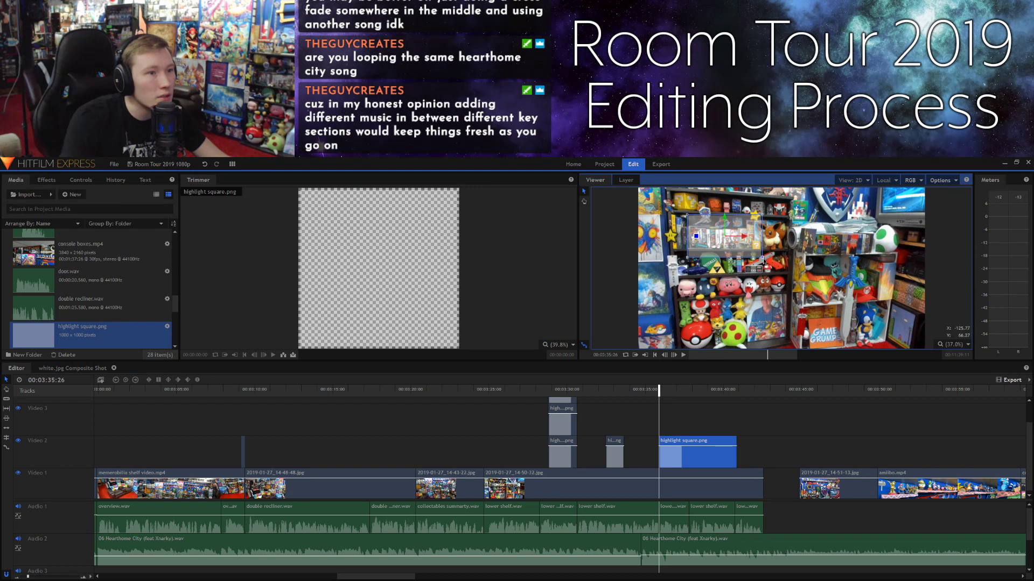
pyautogui.moveTo(762, 259)
pyautogui.mouseDown()
pyautogui.moveTo(775, 257)
pyautogui.moveTo(753, 244)
pyautogui.mouseUp()
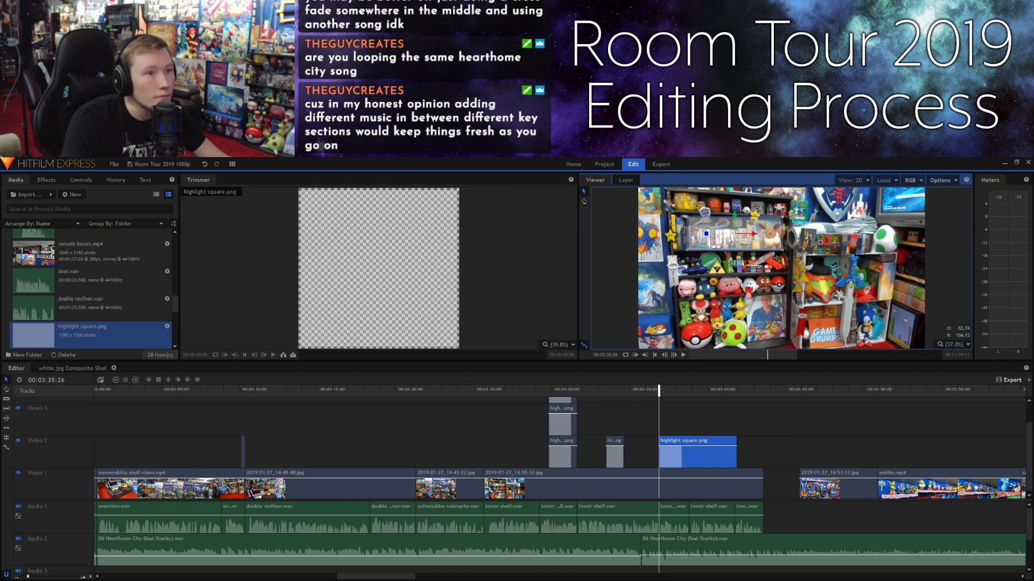
pyautogui.moveTo(782, 249); pyautogui.dragTo(760, 239)
pyautogui.click(694, 247)
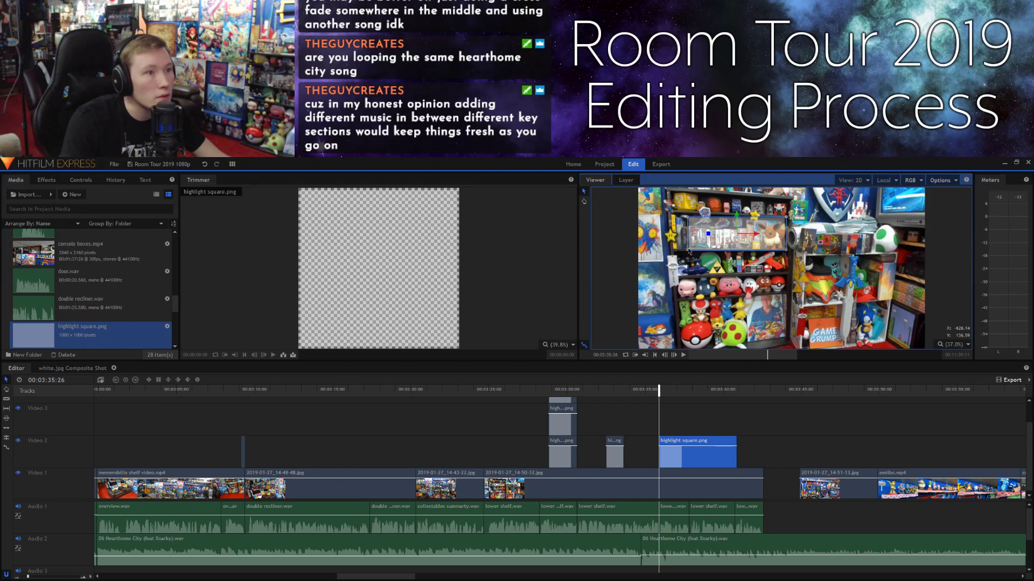
pyautogui.moveTo(689, 252); pyautogui.dragTo(716, 243)
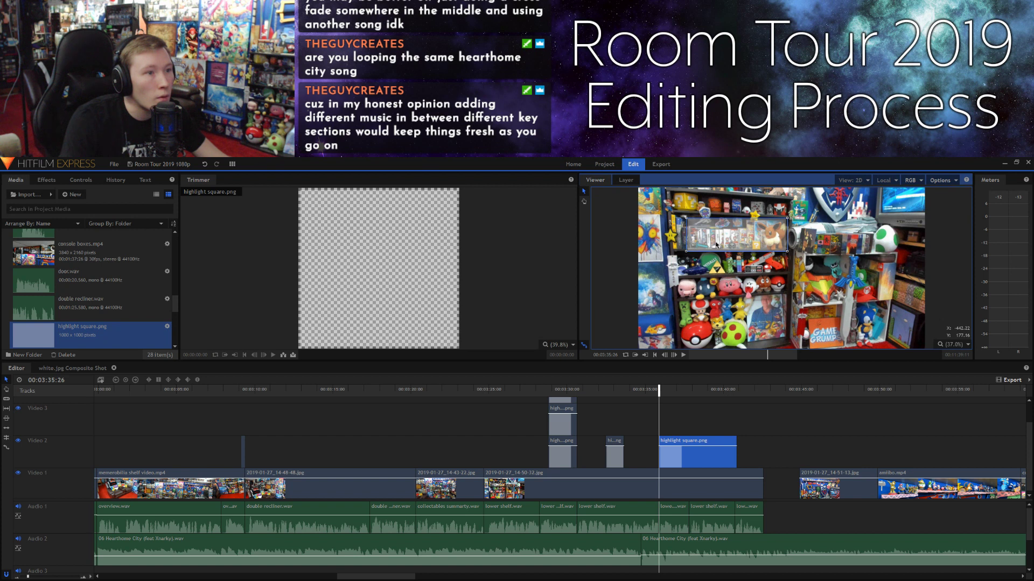
pyautogui.click(694, 421)
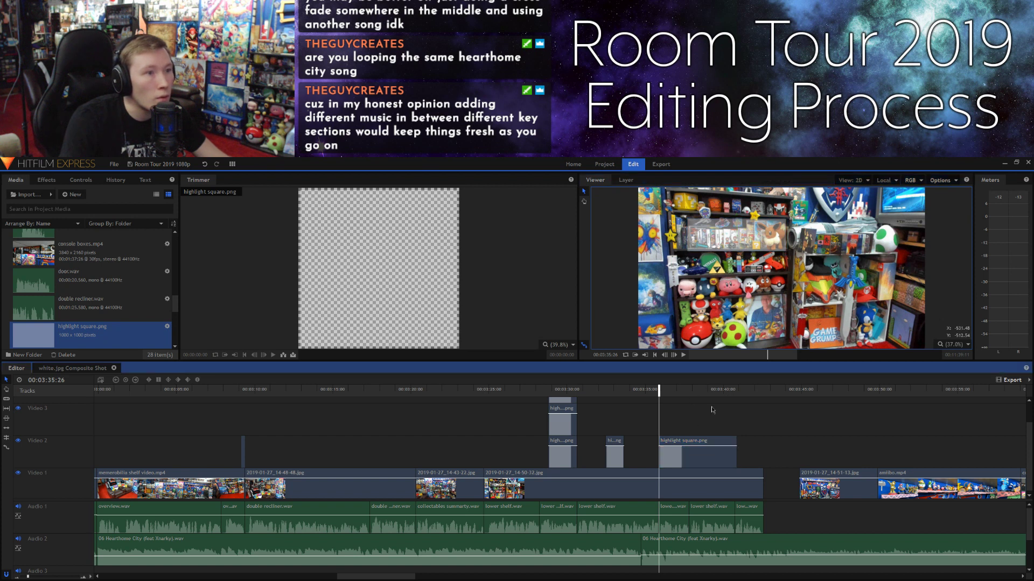
# Step: Play the bookcase shelf highlight against the narration and trim its end to 00:03:37:26
pyautogui.click(650, 390)
pyautogui.press('space')
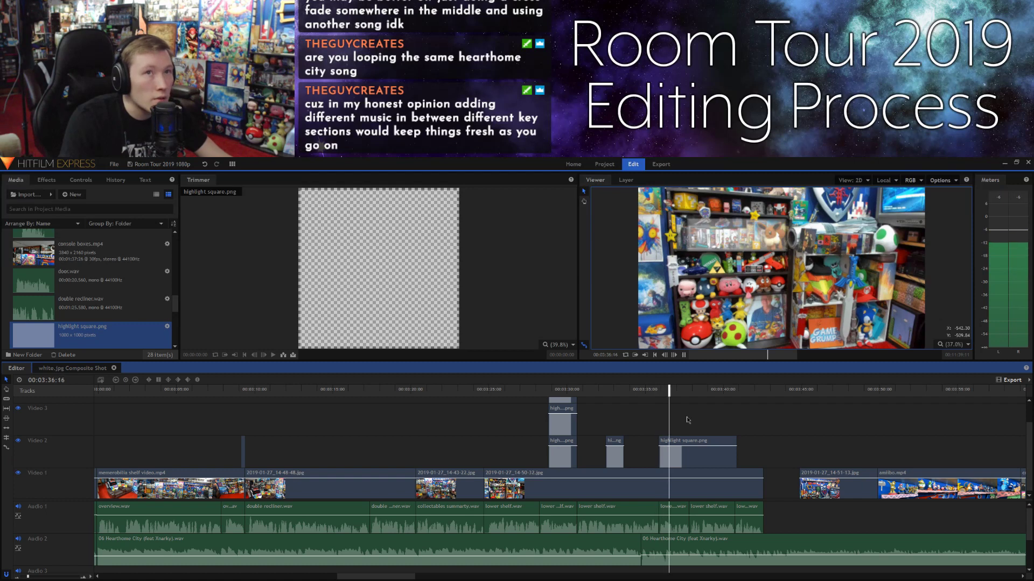
pyautogui.press('space')
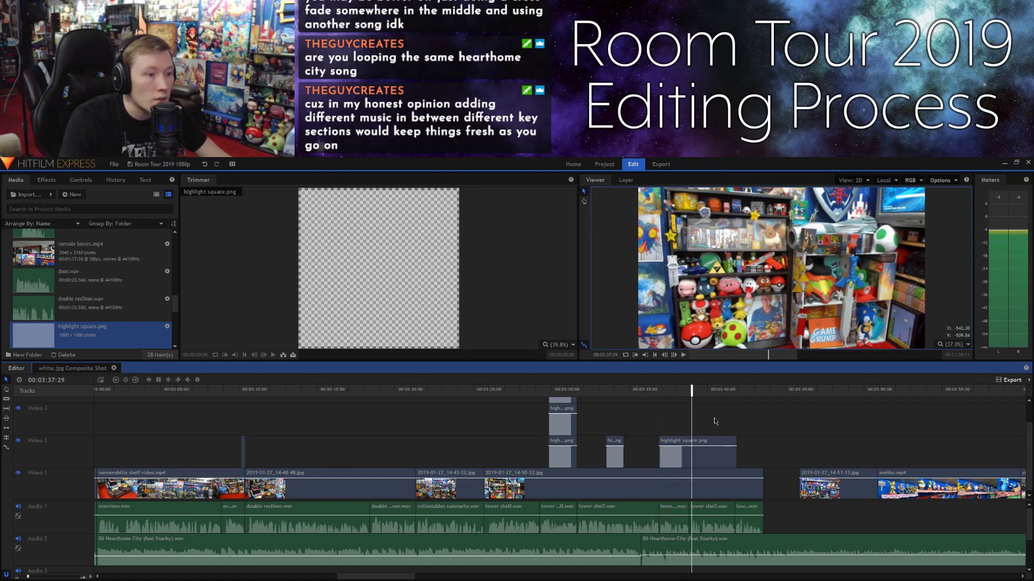
pyautogui.click(661, 356)
pyautogui.click(662, 356)
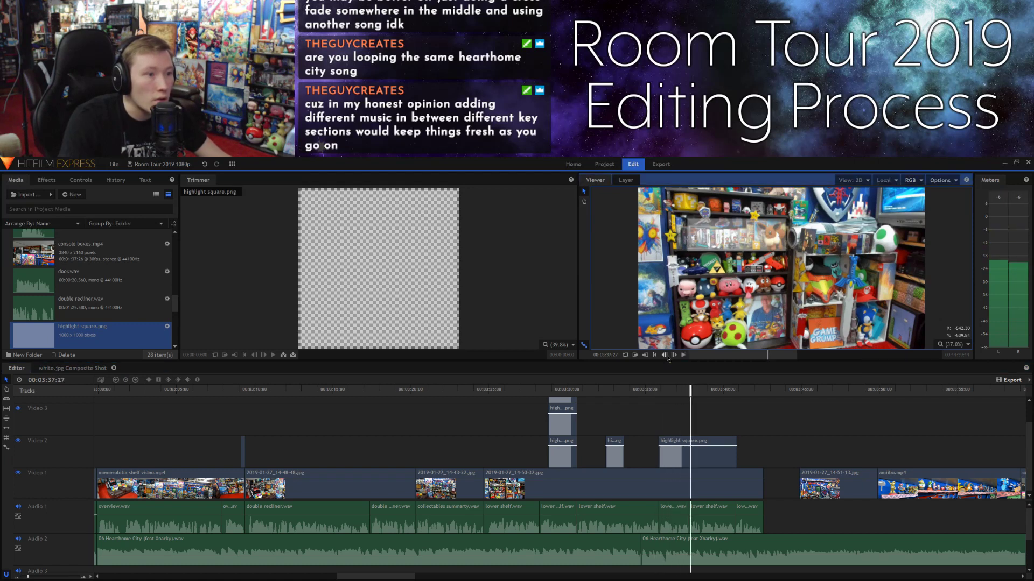
pyautogui.click(662, 356)
pyautogui.moveTo(738, 450); pyautogui.dragTo(689, 447)
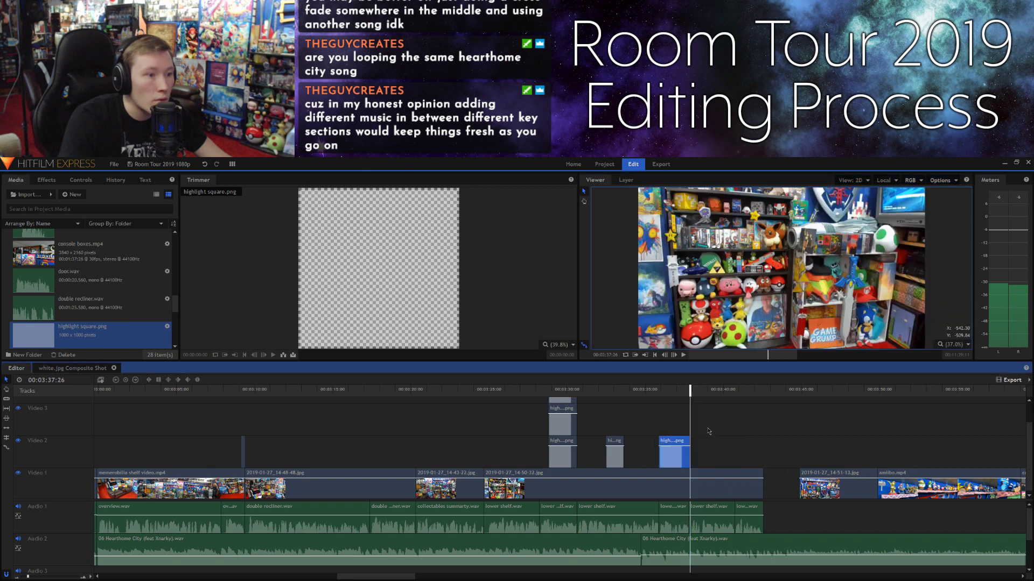
# Step: Play the narration past the bookcase shelf highlight, cue the playhead to 00:03:38:15 and place highlight square.png there on Video 2
pyautogui.click(712, 433)
pyautogui.press('space')
pyautogui.press('space')
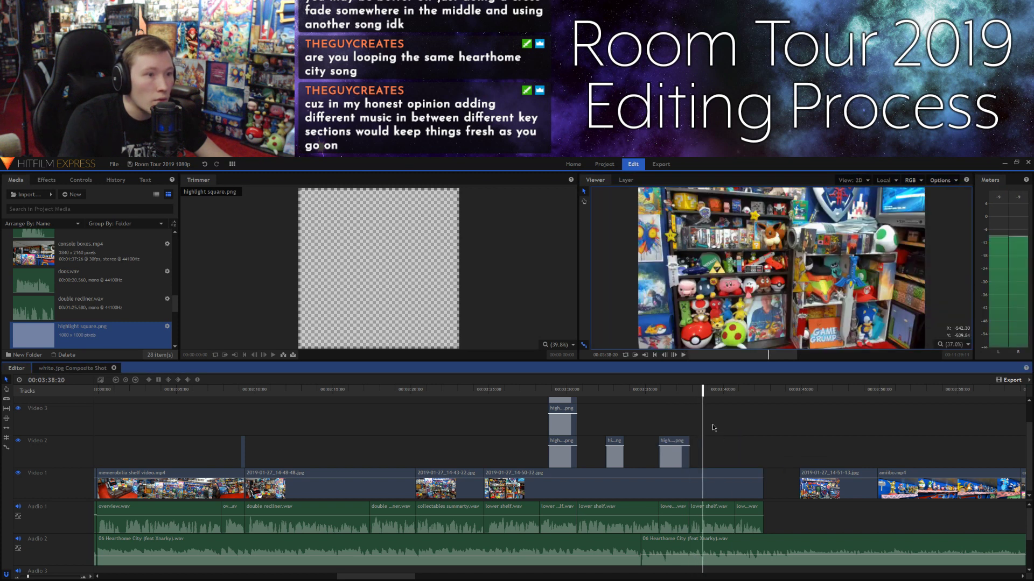
pyautogui.click(664, 356)
pyautogui.click(664, 356)
pyautogui.click(664, 355)
pyautogui.click(664, 355)
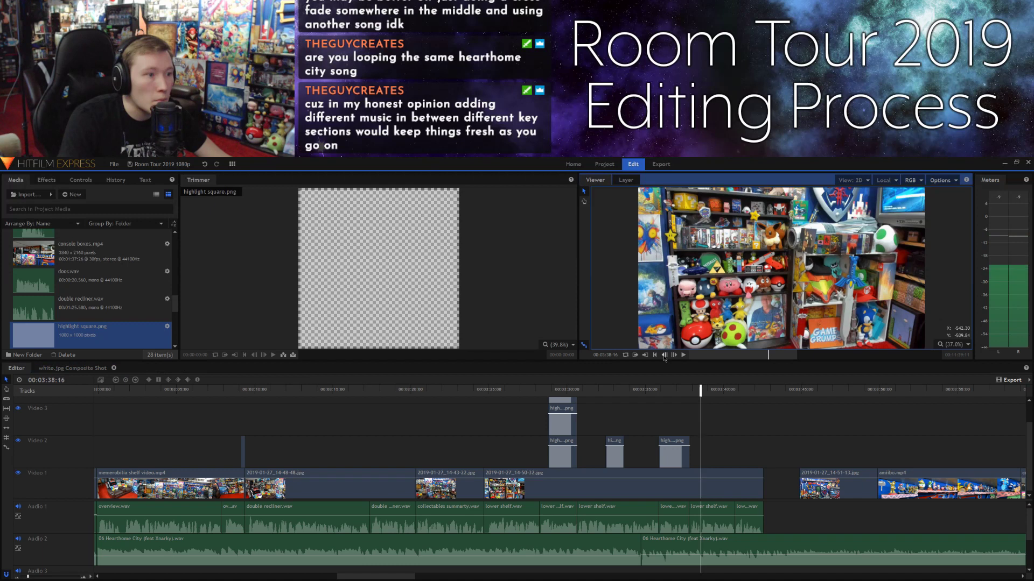
pyautogui.click(664, 355)
pyautogui.moveTo(403, 259); pyautogui.dragTo(703, 450)
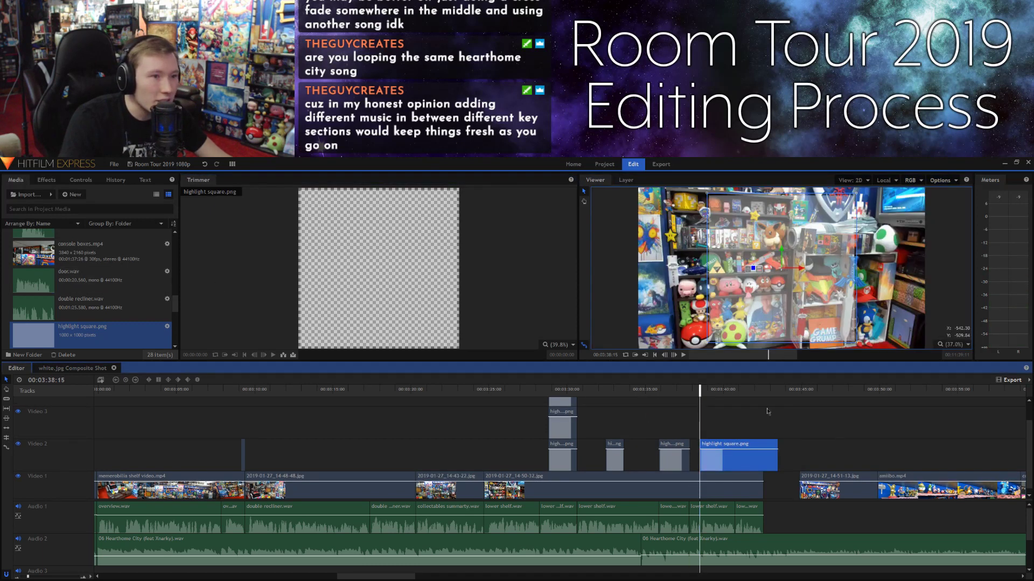
# Step: Shrink the Video 2 highlight at 00:03:38:15 and fit it over the plush toys on the bookcase's lower shelves
pyautogui.moveTo(710, 345); pyautogui.dragTo(711, 322)
pyautogui.moveTo(686, 281)
pyautogui.mouseDown()
pyautogui.moveTo(675, 275)
pyautogui.moveTo(691, 290)
pyautogui.moveTo(673, 274)
pyautogui.moveTo(700, 293)
pyautogui.mouseUp()
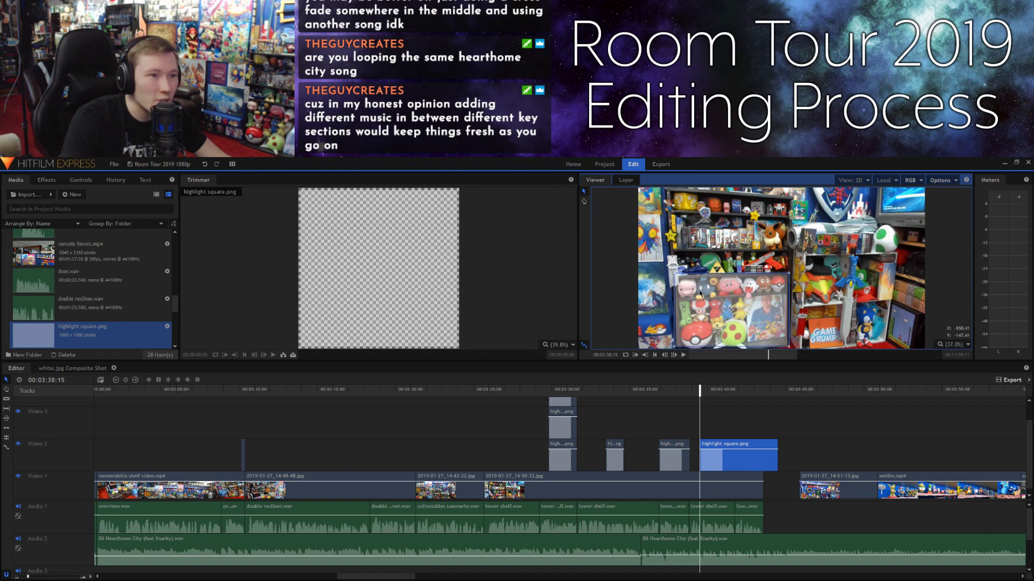
pyautogui.moveTo(673, 275); pyautogui.dragTo(688, 296)
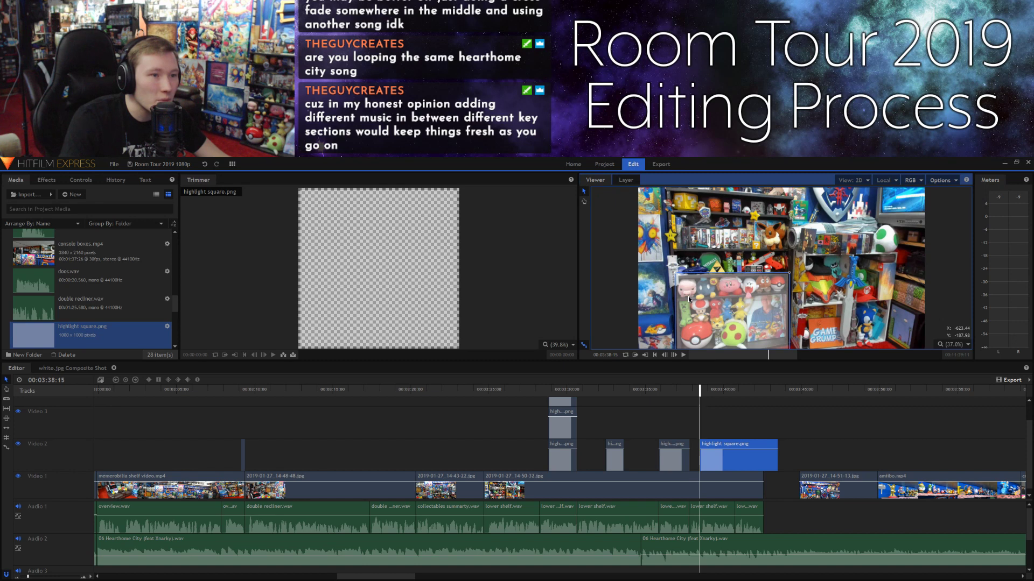
pyautogui.click(725, 416)
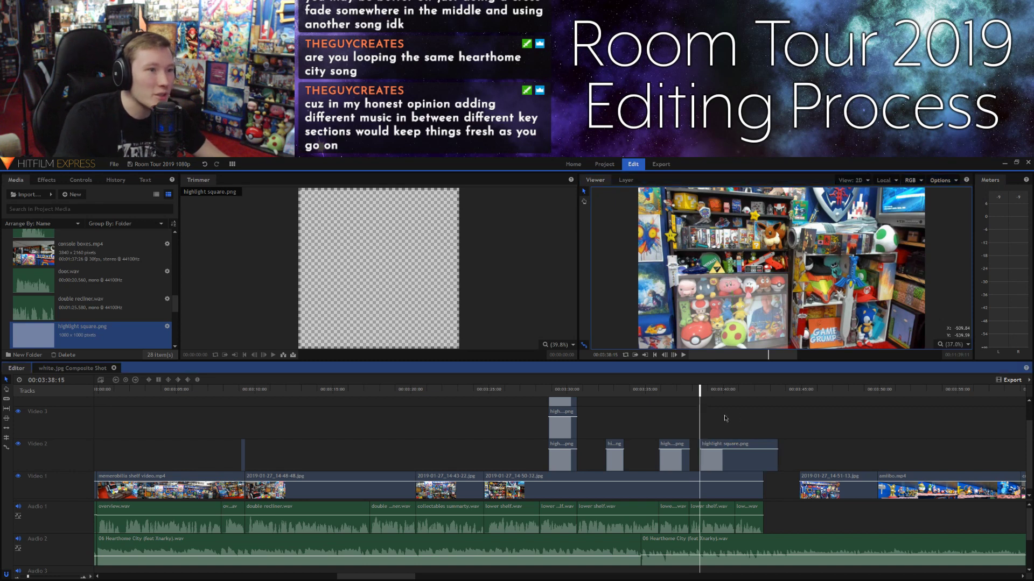
# Step: Stack another highlight square.png on Video 3 at 00:03:38:15 and fit it over the figure in the right-hand unit's middle compartment
pyautogui.moveTo(388, 246); pyautogui.dragTo(701, 426)
pyautogui.moveTo(815, 295); pyautogui.dragTo(812, 297)
pyautogui.moveTo(756, 334); pyautogui.dragTo(802, 280)
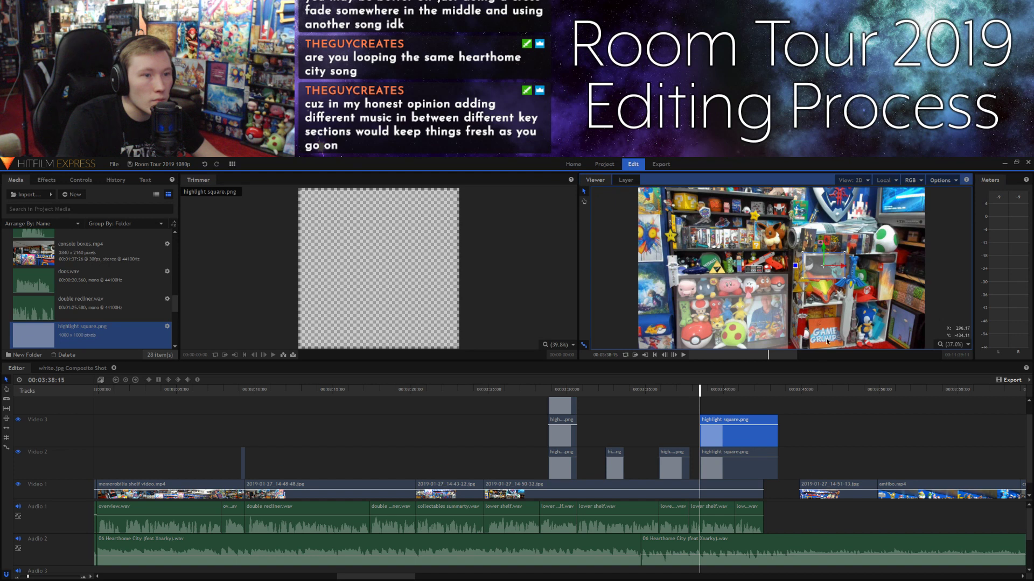
pyautogui.click(807, 431)
# Step: Stack a highlight square.png on Video 4 at 00:03:38:15 and fit it over the Eevee plush on the bookcase's upper shelf
pyautogui.moveTo(409, 287); pyautogui.dragTo(712, 401)
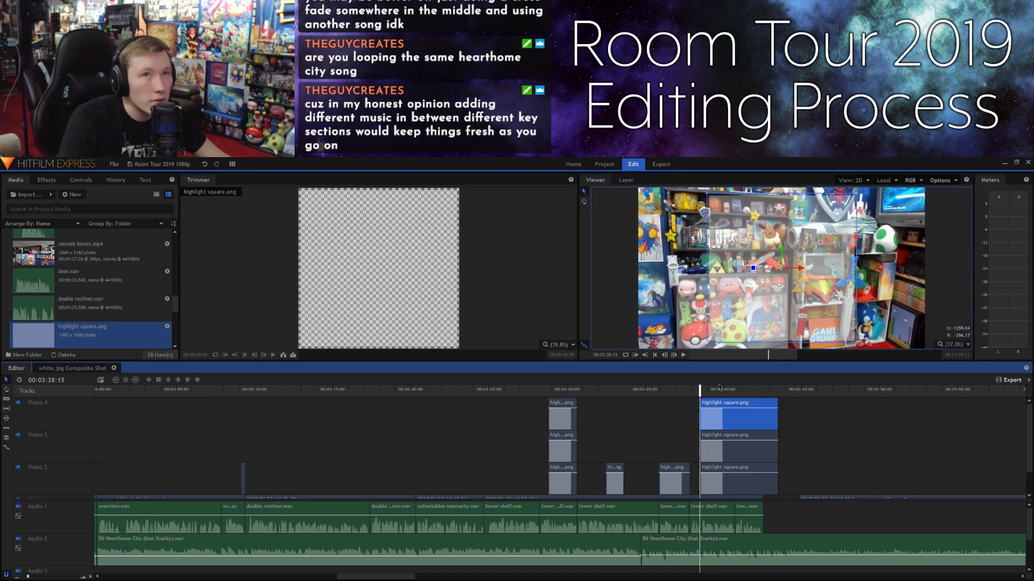
pyautogui.moveTo(707, 345); pyautogui.dragTo(766, 286)
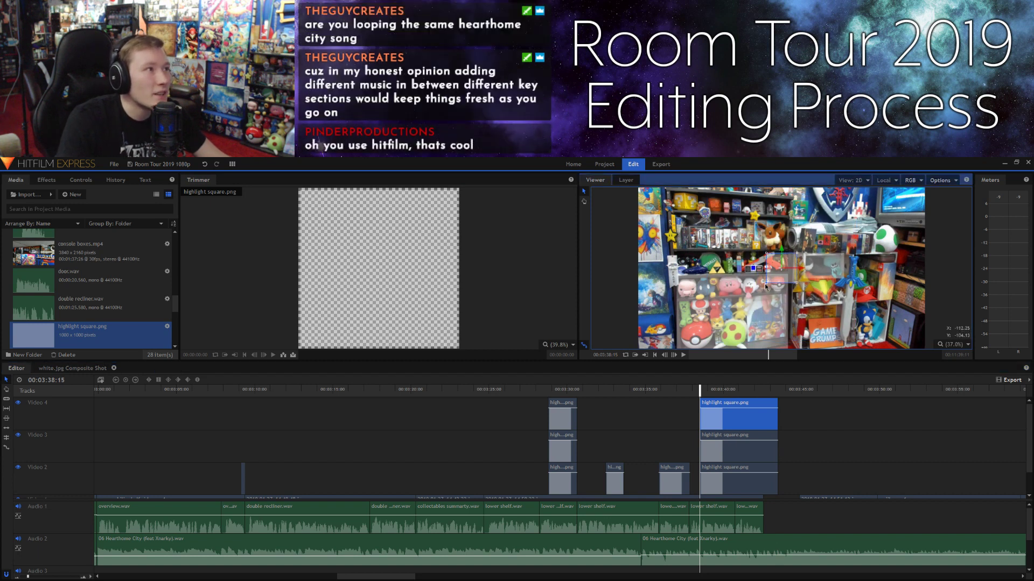
pyautogui.moveTo(776, 277); pyautogui.dragTo(767, 241)
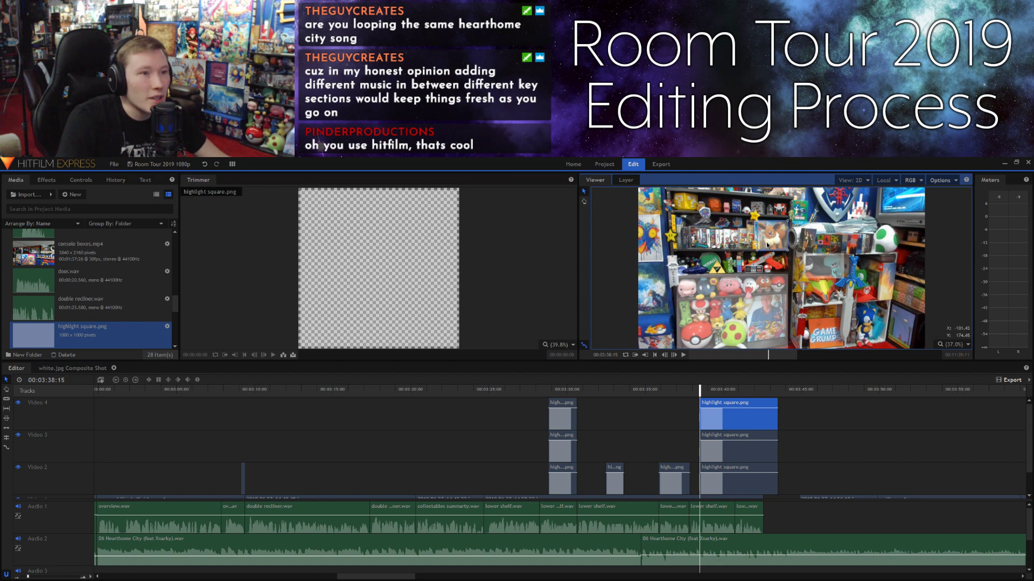
pyautogui.click(810, 440)
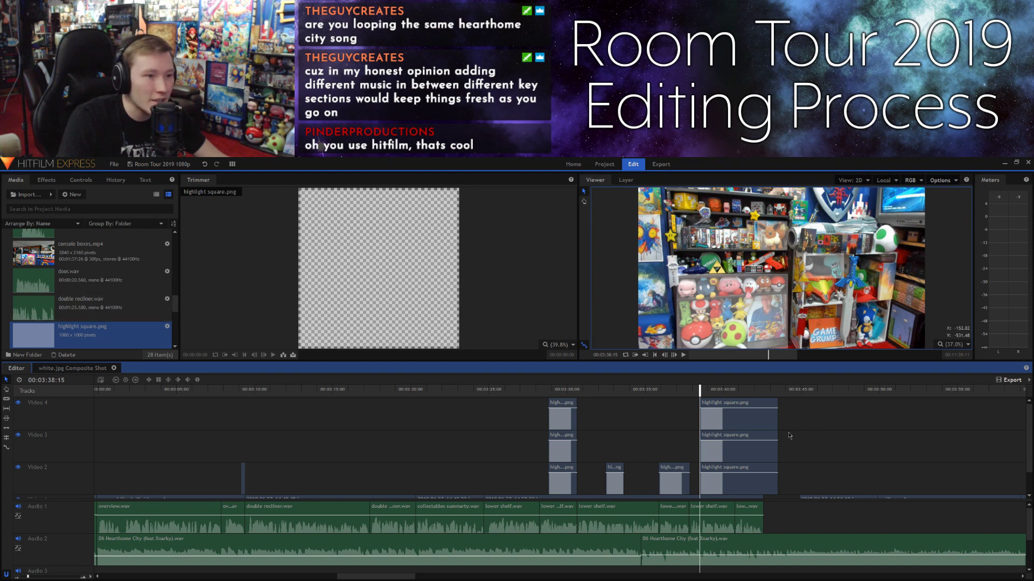
# Step: Stack a highlight square.png on Video 5 at 00:03:38:15 and fit it over the white and green egg plush
pyautogui.click(393, 296)
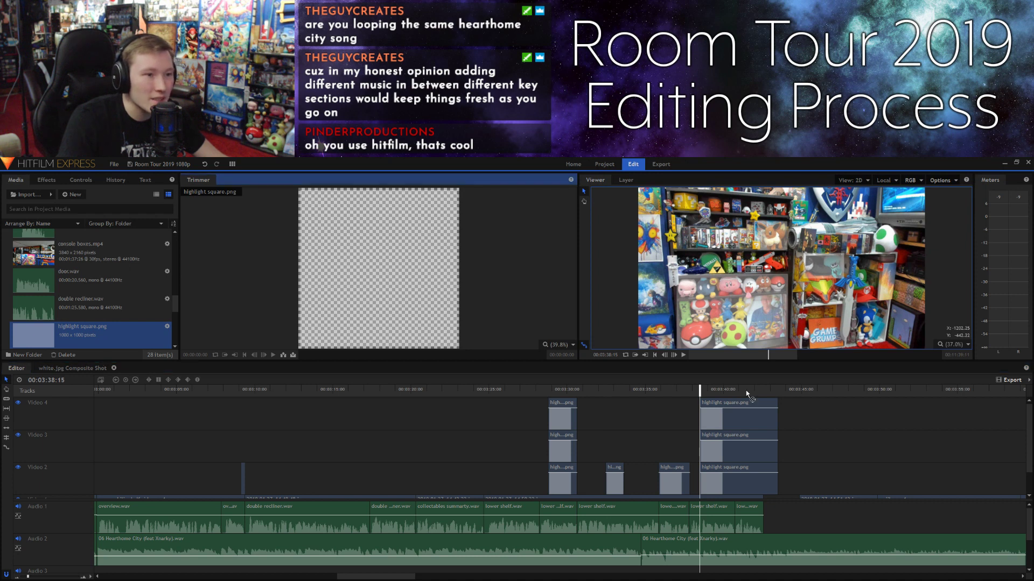
pyautogui.moveTo(712, 395); pyautogui.dragTo(703, 408)
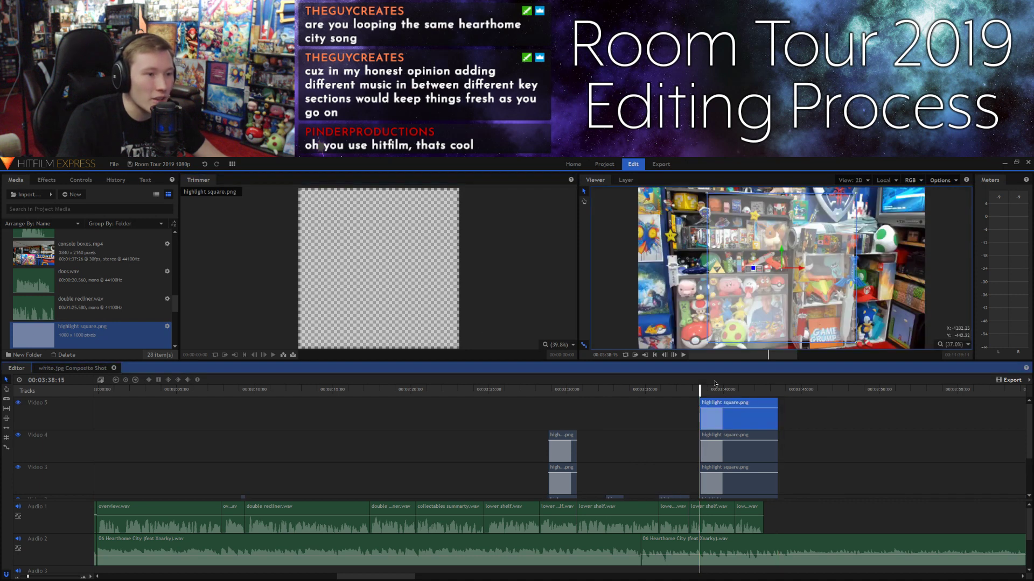
pyautogui.moveTo(705, 345); pyautogui.dragTo(873, 257)
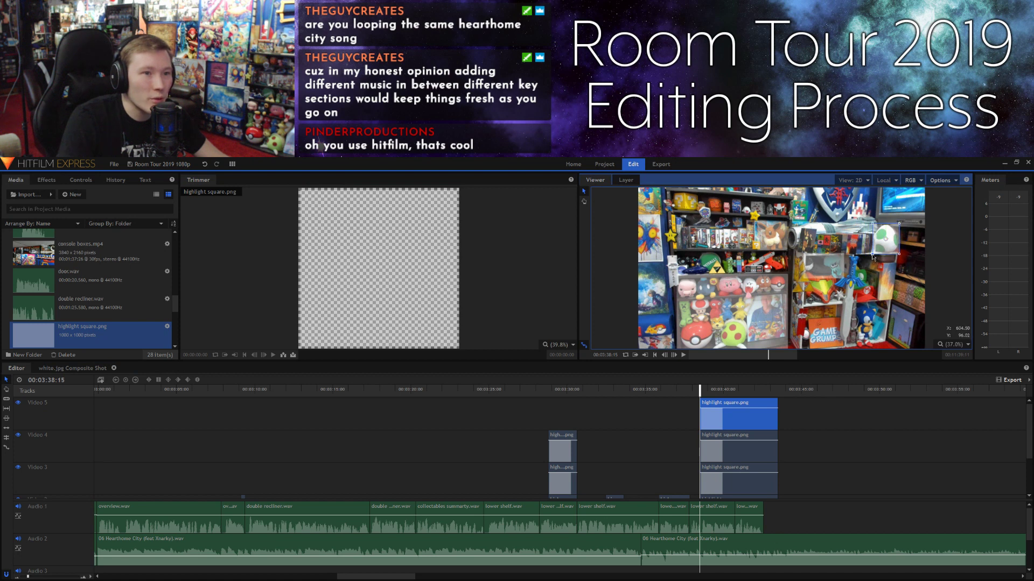
pyautogui.click(868, 478)
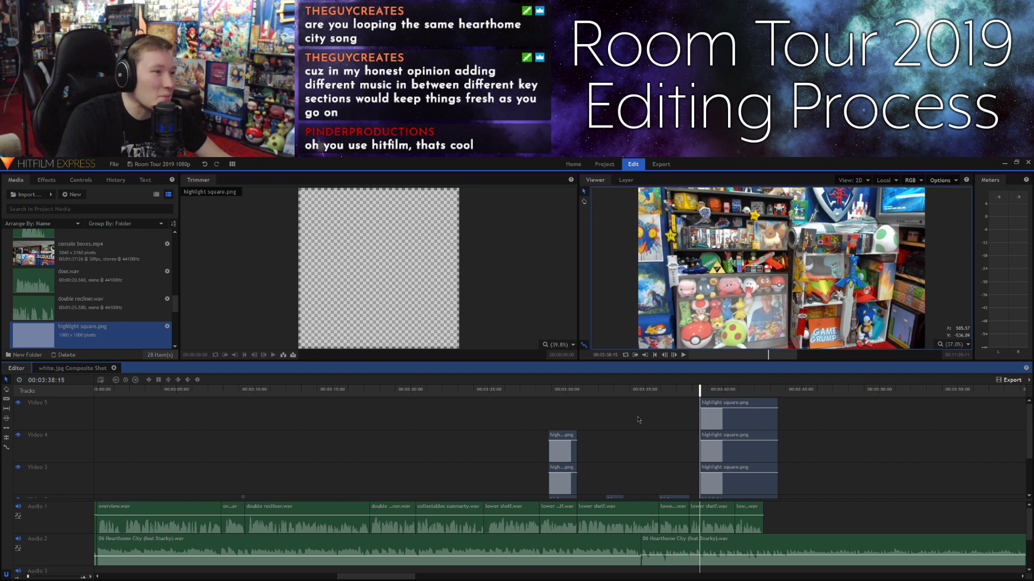
# Step: Stack a highlight square.png on Video 6 at 00:03:38:15 and fit it over the item beside the Game Grumps sign
pyautogui.moveTo(395, 305); pyautogui.dragTo(704, 418)
pyautogui.moveTo(704, 349); pyautogui.dragTo(860, 338)
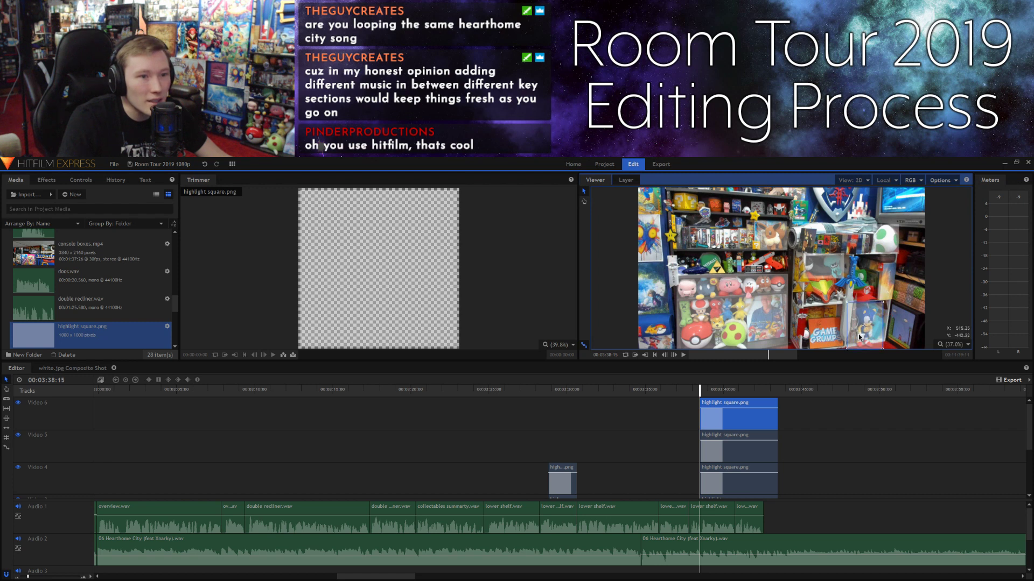
pyautogui.click(861, 463)
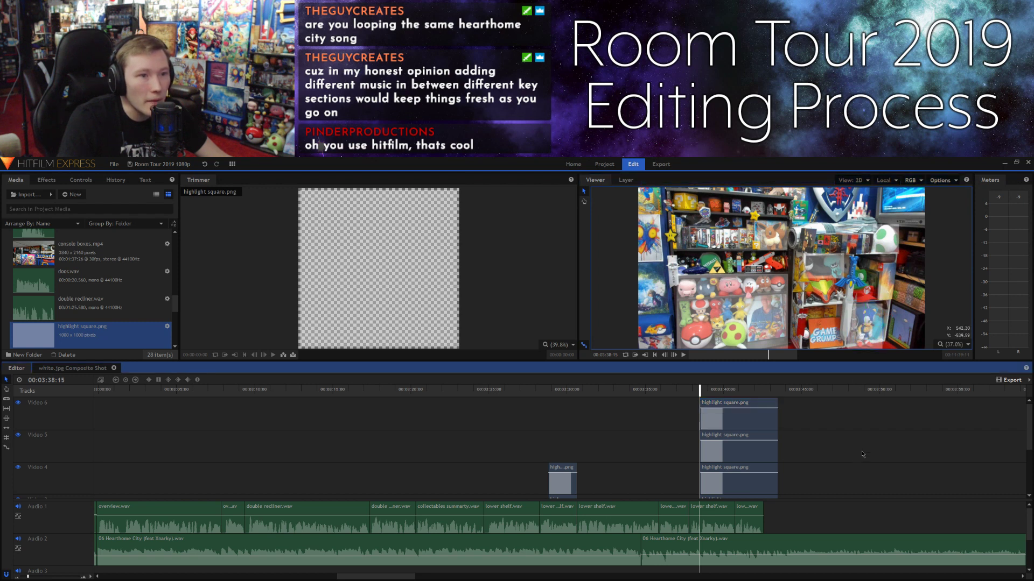
pyautogui.click(847, 310)
pyautogui.moveTo(847, 307); pyautogui.dragTo(852, 306)
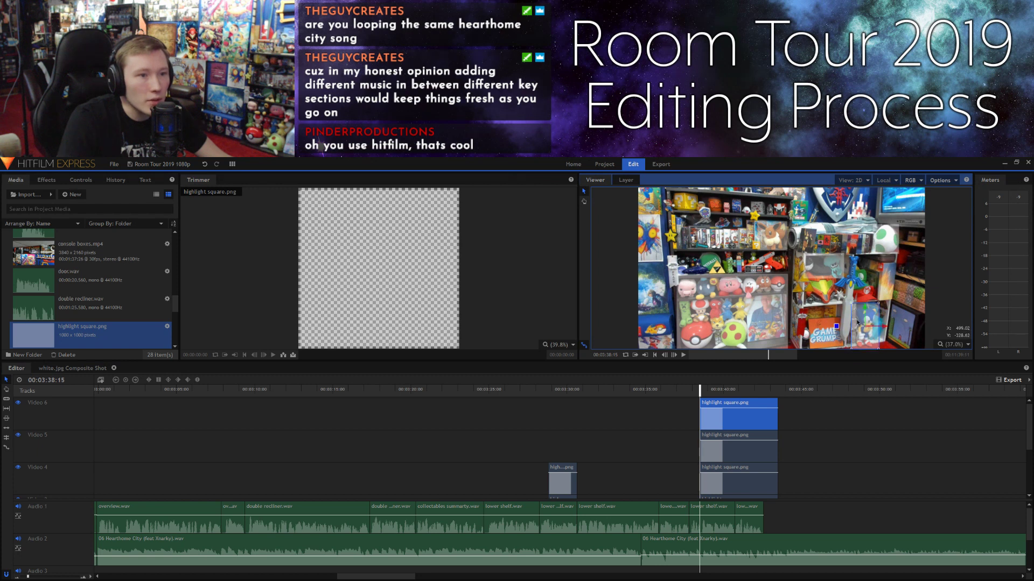
pyautogui.click(871, 439)
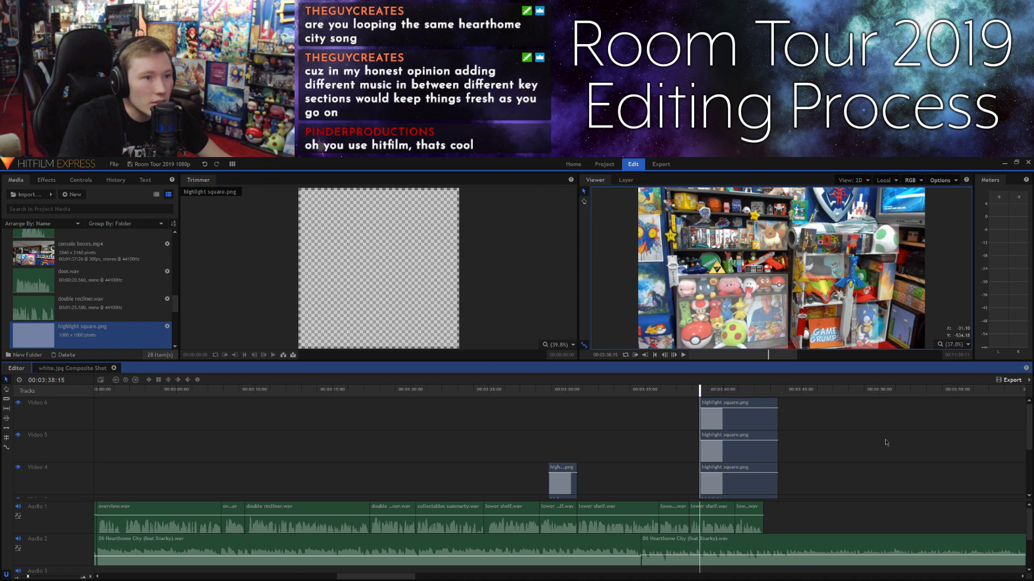
# Step: Play the stacked highlights against the narration and step the playhead back to 00:03:39:13
pyautogui.press('space')
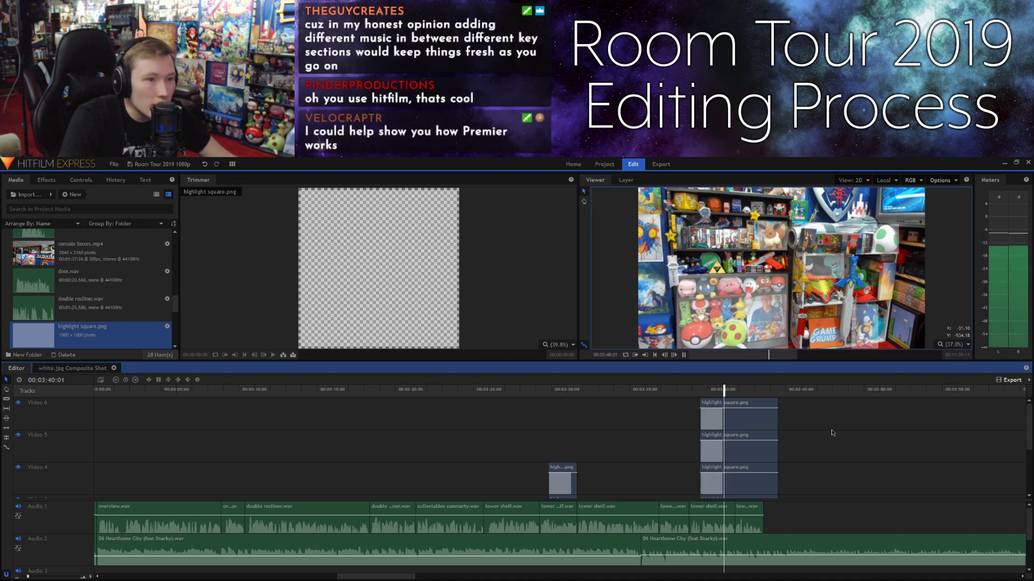
pyautogui.click(705, 389)
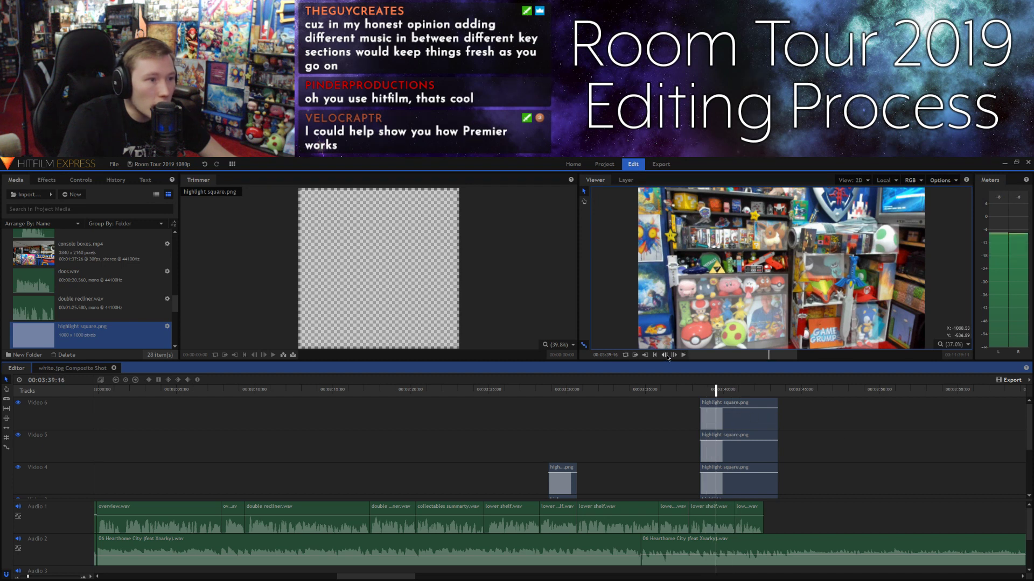
pyautogui.click(665, 355)
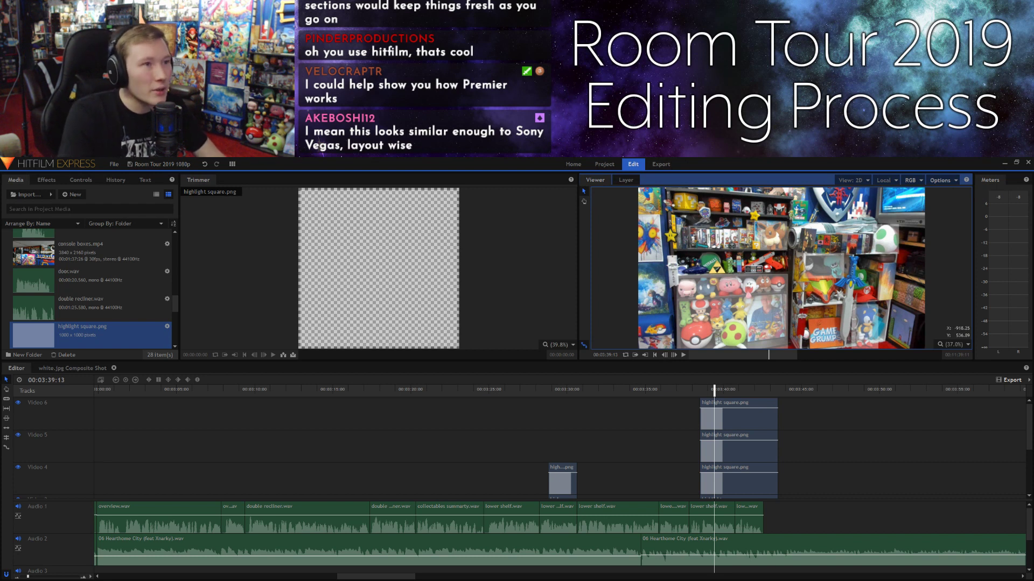
pyautogui.hotkey('alt', 'Tab')
pyautogui.hotkey('alt', 'Tab')
pyautogui.hotkey('alt', 'Tab')
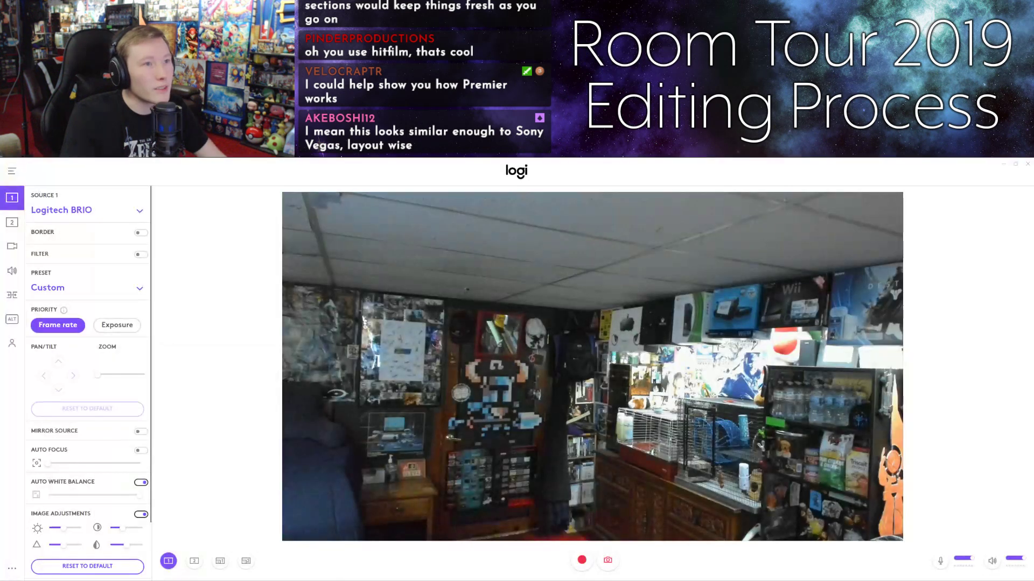
pyautogui.hotkey('alt', 'Tab')
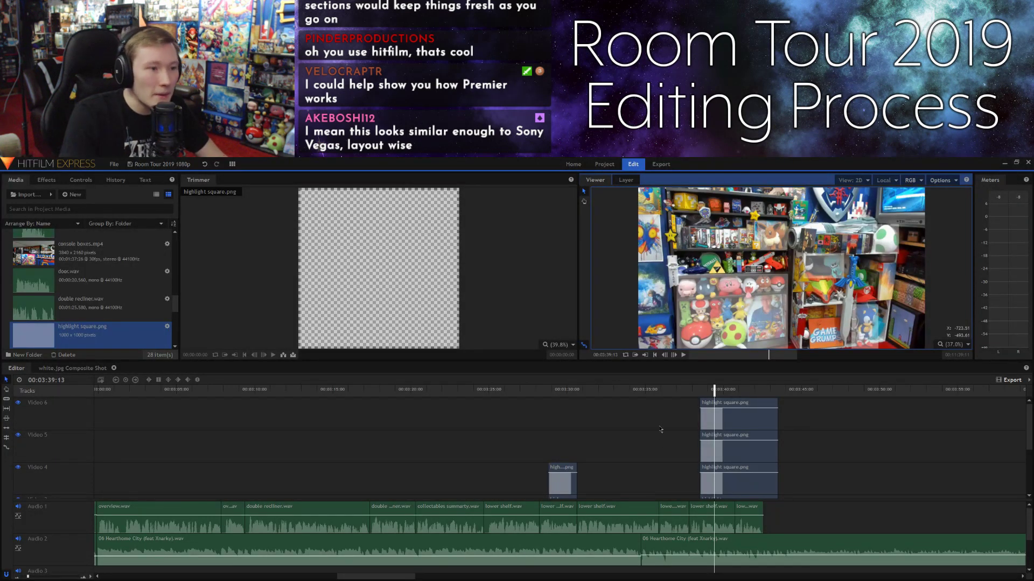
# Step: Replay the stacked highlights from their start and trim the ends of all five so they last less than one second
pyautogui.click(702, 394)
pyautogui.press('space')
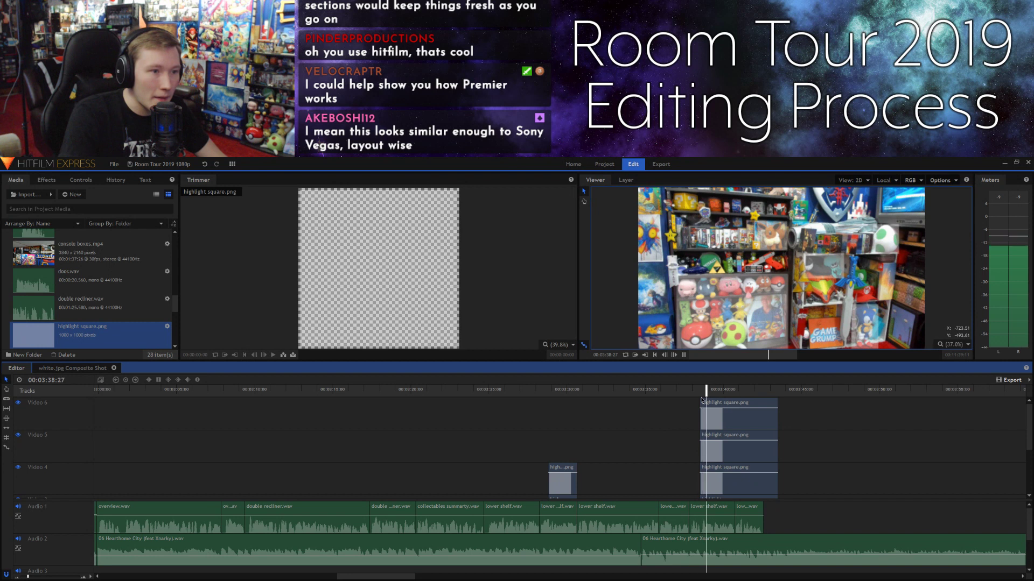
pyautogui.click(664, 355)
pyautogui.click(665, 355)
pyautogui.moveTo(791, 410); pyautogui.dragTo(775, 485)
pyautogui.moveTo(778, 445); pyautogui.dragTo(713, 440)
pyautogui.scroll(-3, 739, 437)
pyautogui.click(757, 459)
pyautogui.moveTo(779, 466); pyautogui.dragTo(712, 467)
# Step: Play back the bookcase shelf highlight and the narration following the stacked highlights up to 00:03:41:09
pyautogui.click(667, 408)
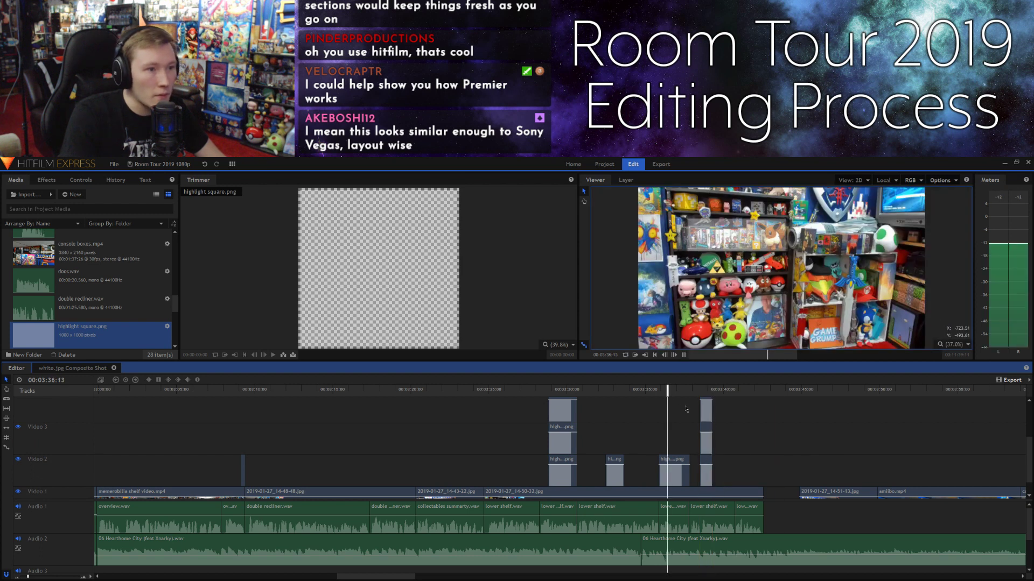
pyautogui.click(714, 398)
pyautogui.press('space')
pyautogui.press('space')
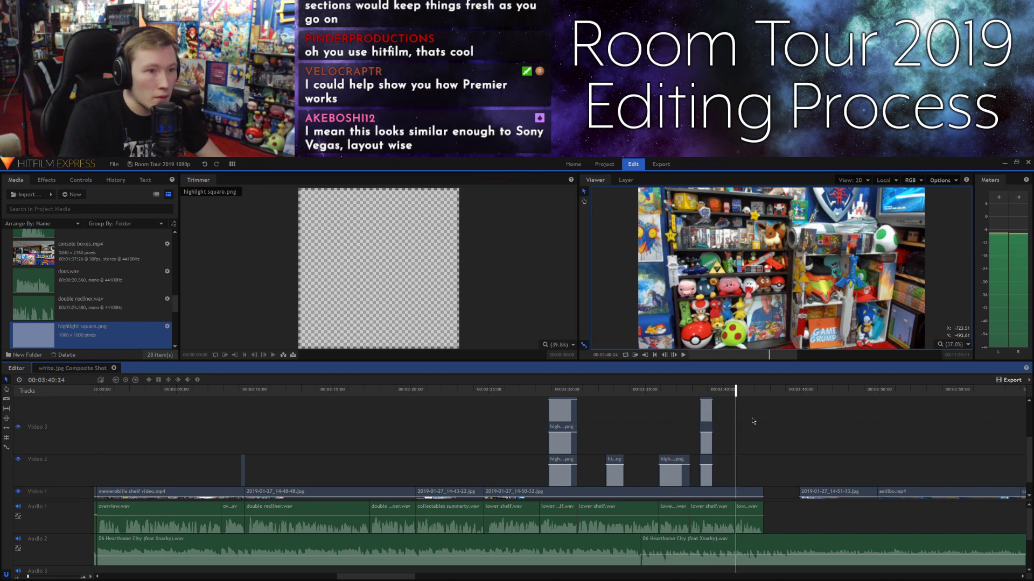
pyautogui.press('space')
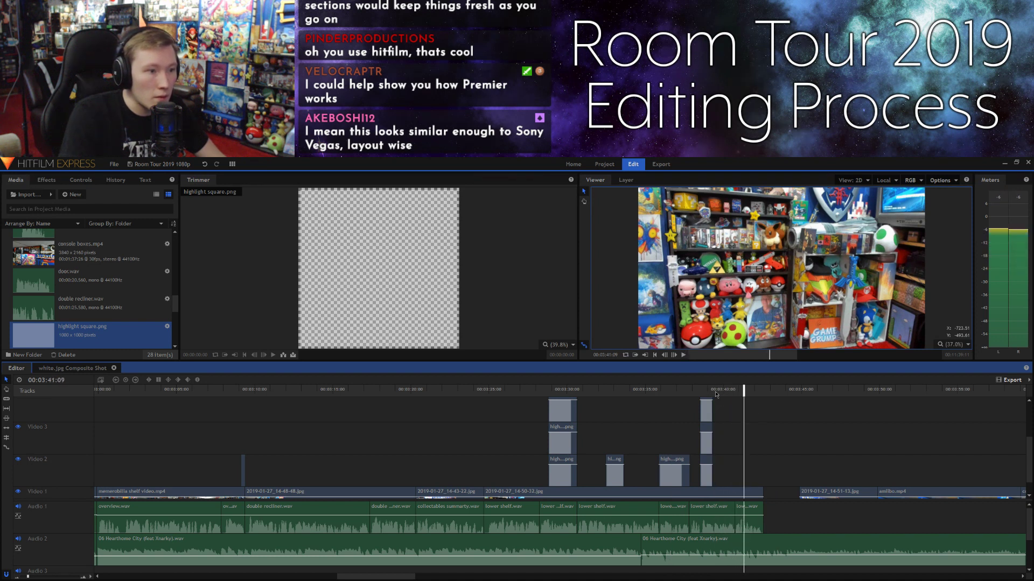
# Step: Place highlight square.png on Video 2 at 00:03:41:09 and trim its end to match the end of the bookcase photo
pyautogui.click(664, 355)
pyautogui.click(664, 355)
pyautogui.click(358, 272)
pyautogui.moveTo(370, 305); pyautogui.dragTo(747, 472)
pyautogui.moveTo(819, 473); pyautogui.dragTo(762, 466)
# Step: Shrink the highlight at 00:03:41:09 and fit it over the middle compartment of the right-hand shelf unit
pyautogui.click(721, 326)
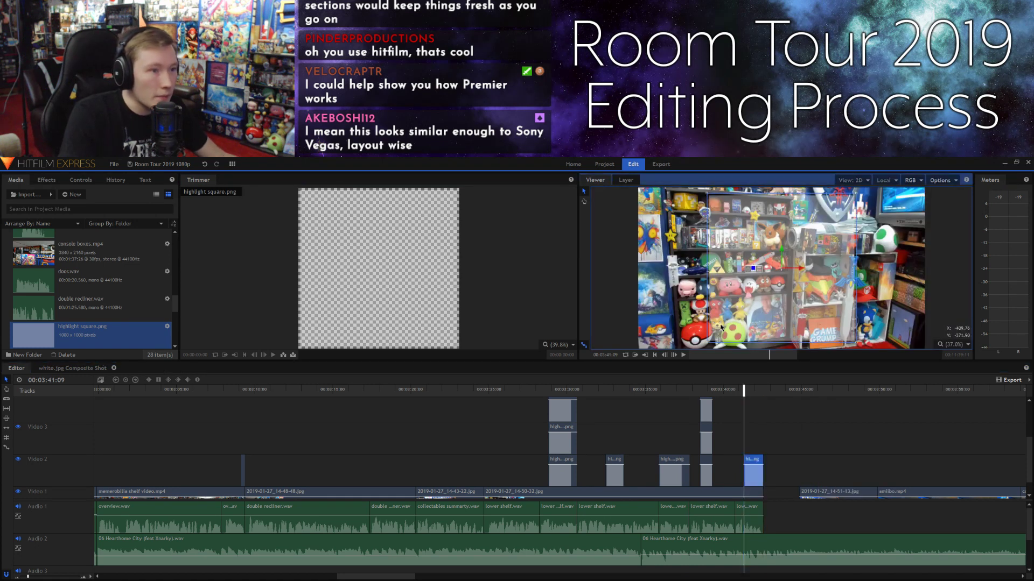
pyautogui.moveTo(707, 345); pyautogui.dragTo(828, 298)
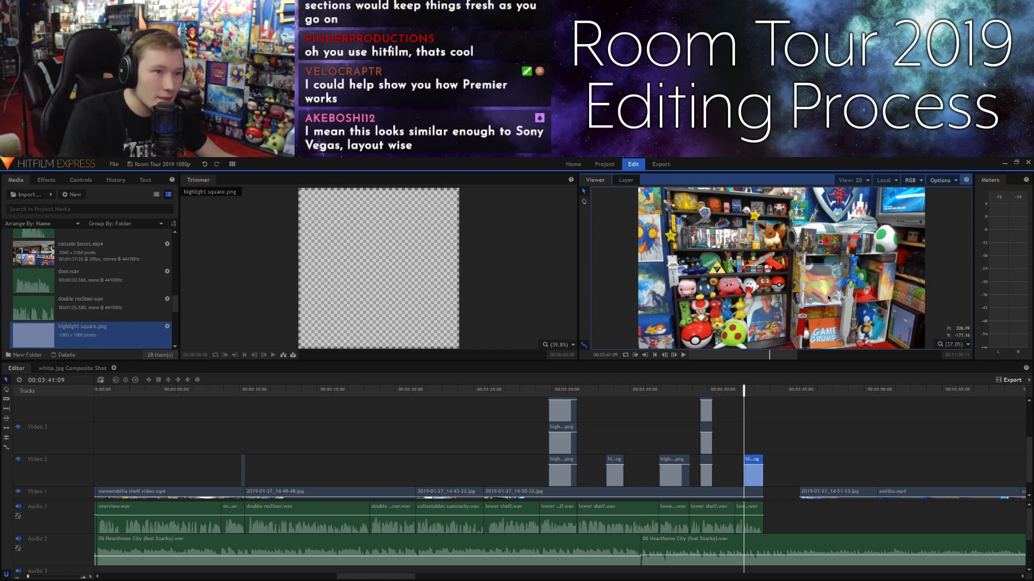
pyautogui.click(784, 421)
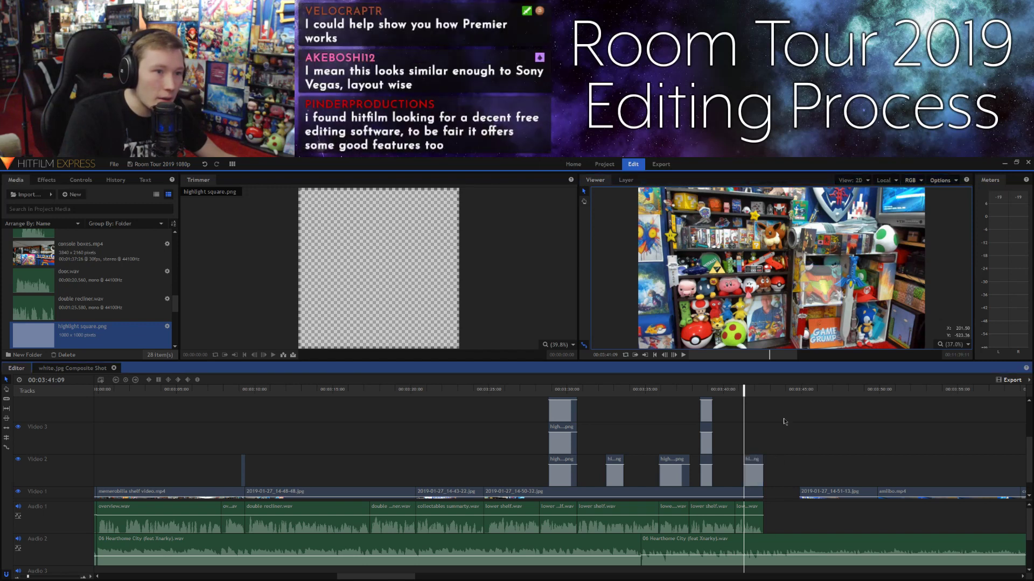
# Step: Stack an equally long highlight square.png on Video 3 at 00:03:41:09 and fit it over the right-hand unit's top row of items
pyautogui.moveTo(335, 256); pyautogui.dragTo(764, 429)
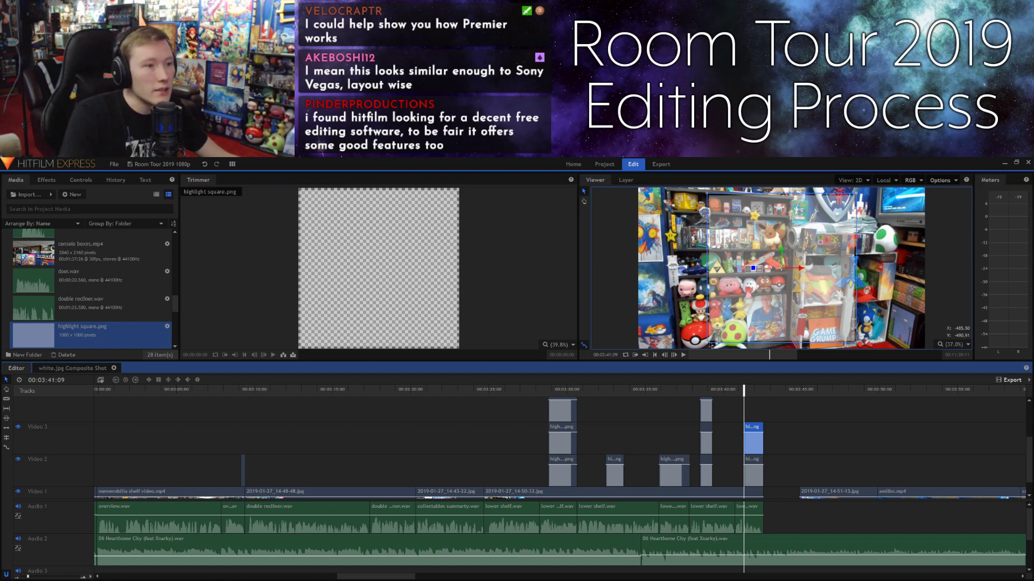
pyautogui.moveTo(709, 346); pyautogui.dragTo(784, 251)
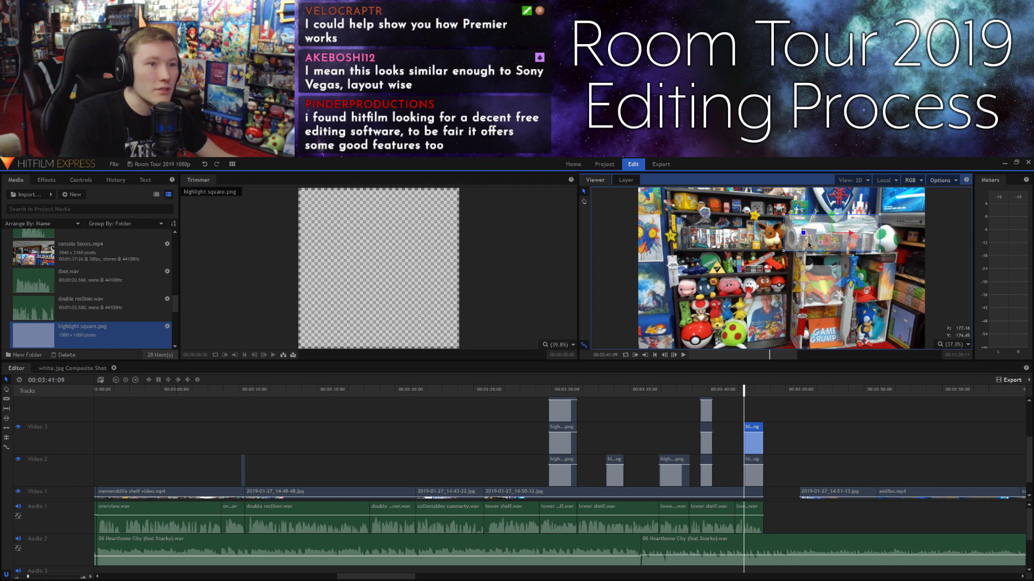
pyautogui.click(859, 466)
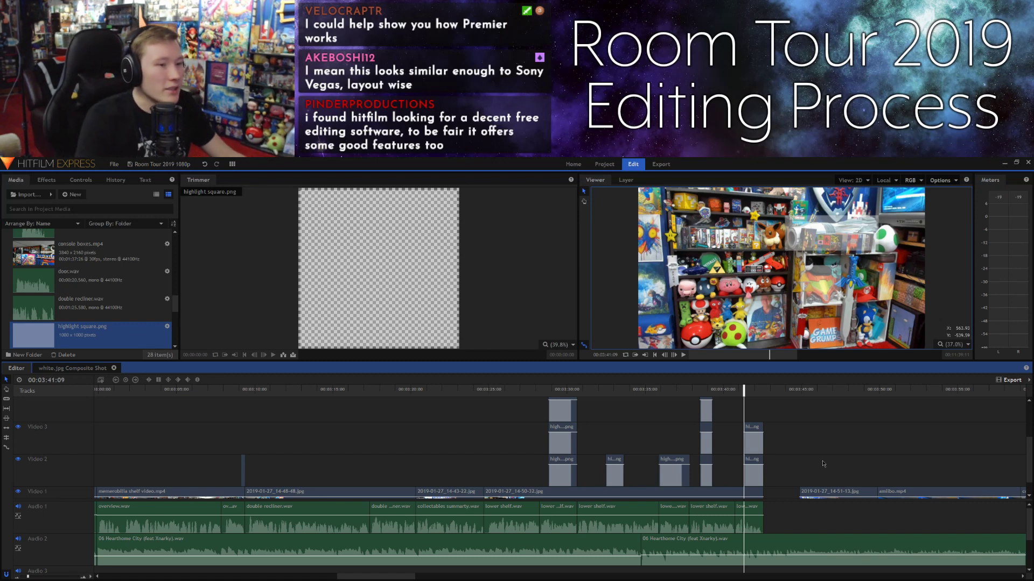
pyautogui.scroll(-2, 823, 460)
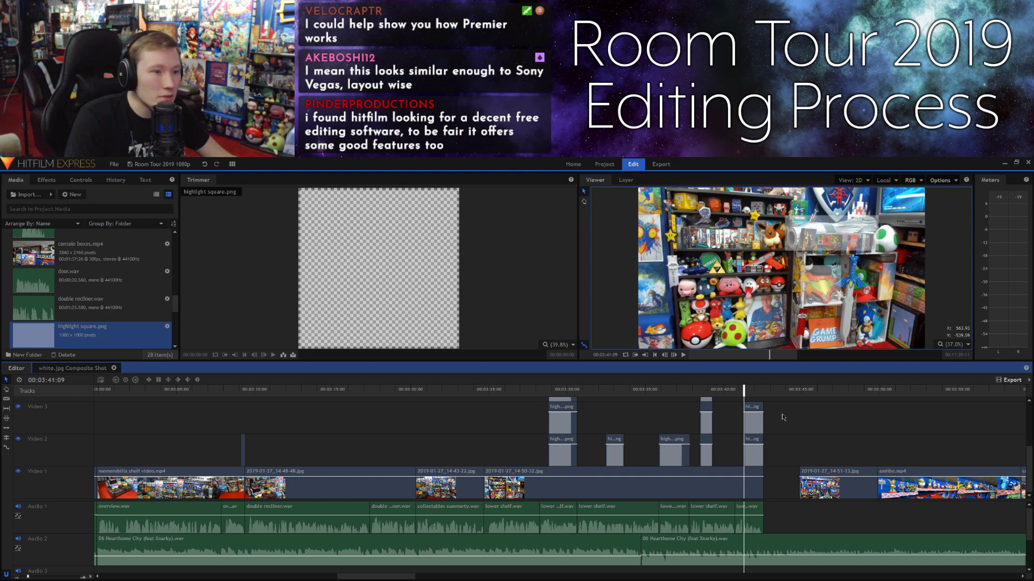
# Step: Trim the ends of both highlight squares stacked at 00:03:41:09 back to 00:03:42:13, slightly before the bookcase photo ends
pyautogui.press('space')
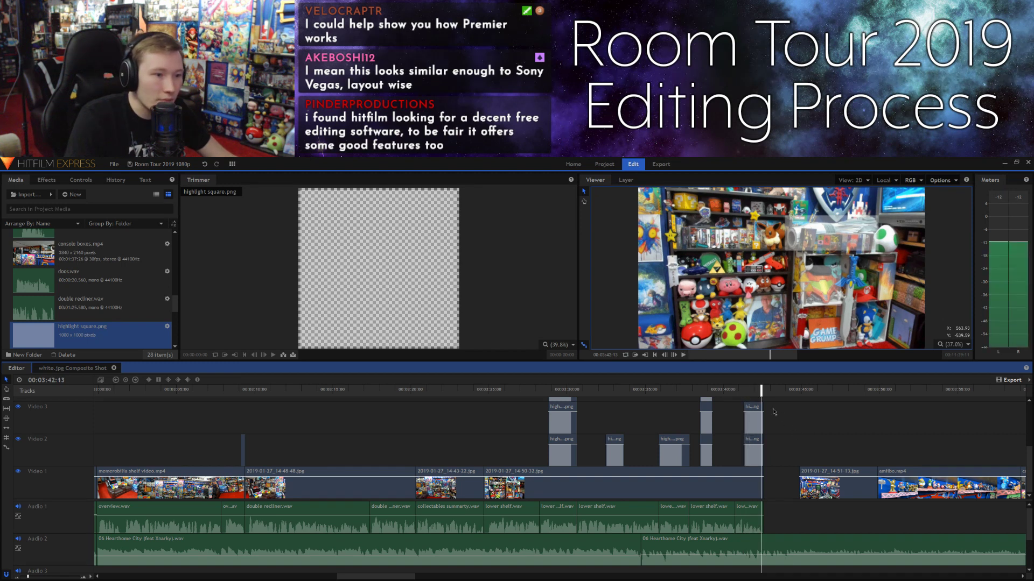
pyautogui.click(763, 430)
pyautogui.moveTo(763, 434); pyautogui.dragTo(763, 435)
pyautogui.click(777, 432)
pyautogui.press('space')
pyautogui.press('space')
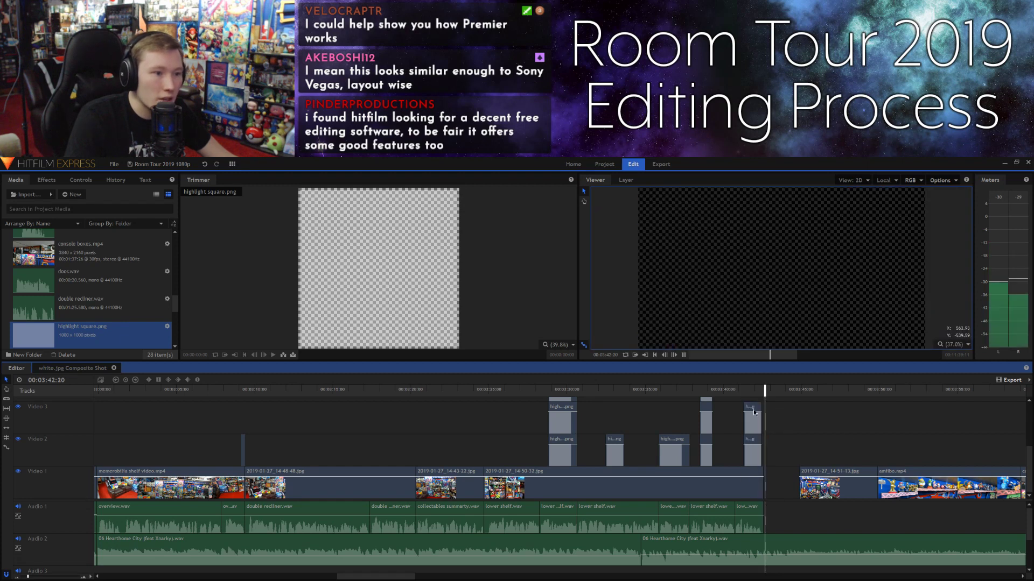
# Step: Play back the trimmed highlights, then review the whole lower shelf bookcase section from 00:03:24:16 to its end
pyautogui.click(737, 397)
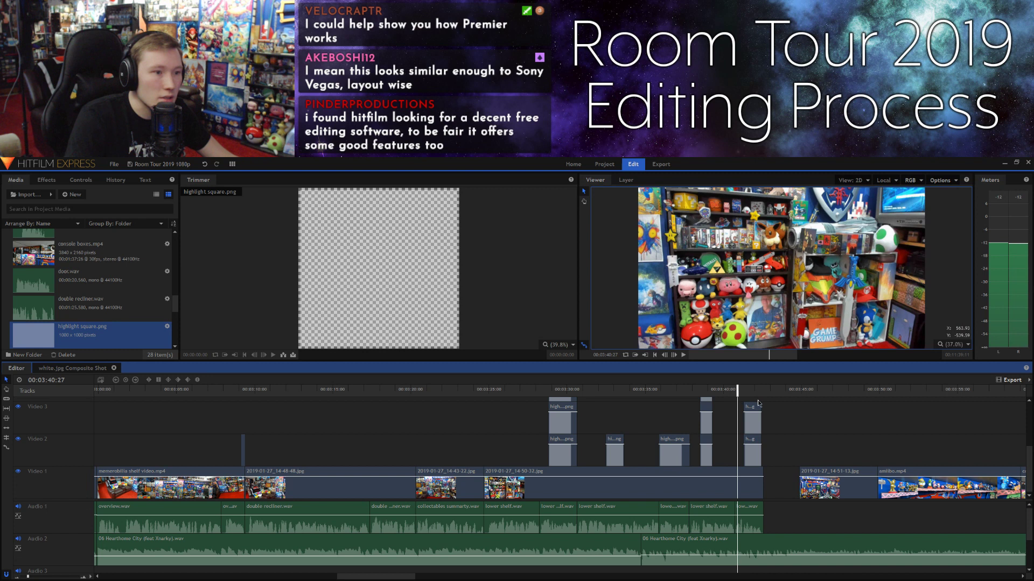
pyautogui.click(758, 395)
pyautogui.press('space')
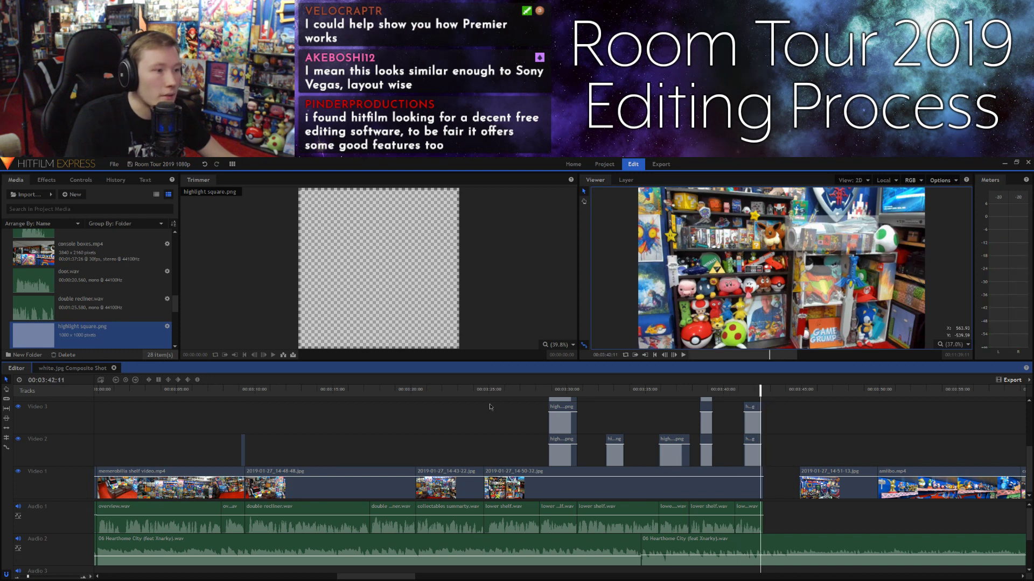
pyautogui.click(500, 393)
pyautogui.click(527, 393)
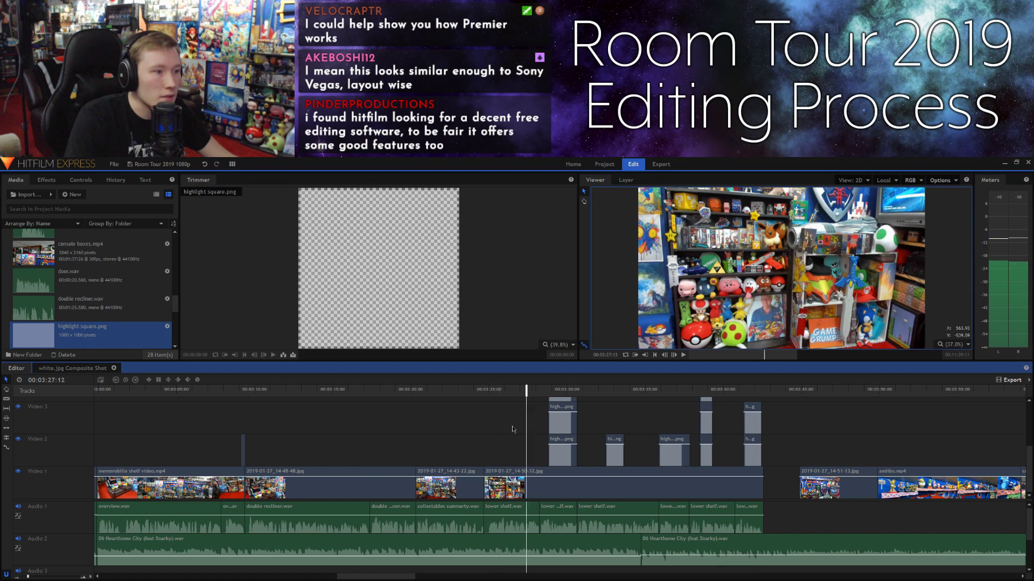
pyautogui.click(482, 397)
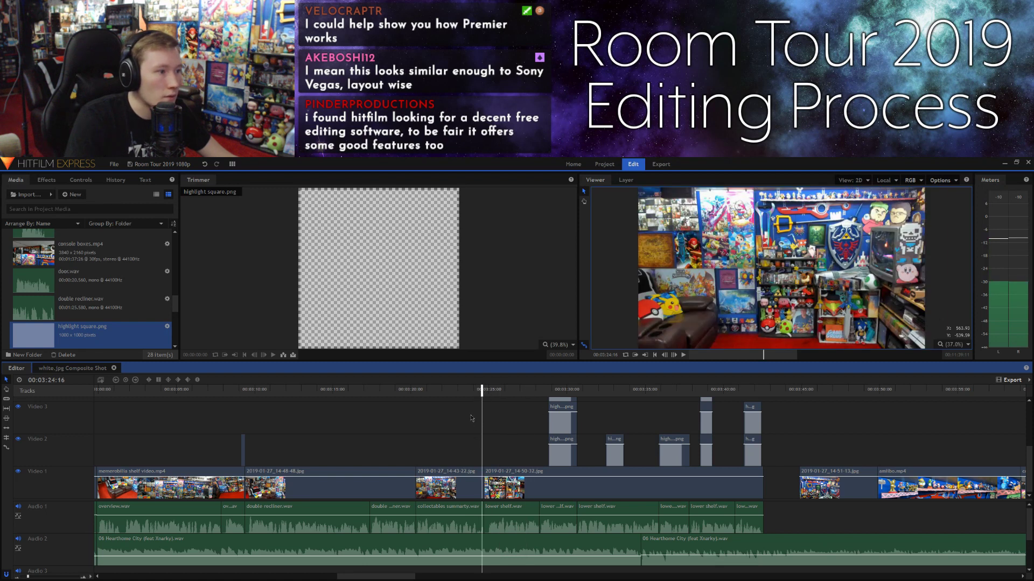
pyautogui.press('space')
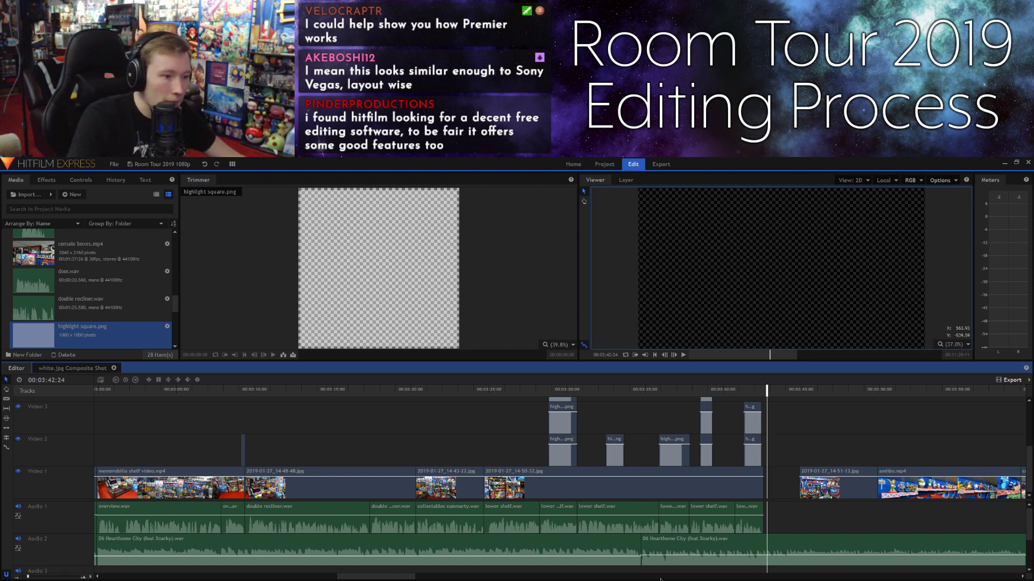
# Step: Move 2019-01-27_14-51-13.jpg on Video 1 so it starts right at the end of the bookcase photo, and play it back
pyautogui.hscroll(5, 562, 442)
pyautogui.moveTo(537, 466); pyautogui.dragTo(498, 395)
pyautogui.click(526, 412)
pyautogui.press('space')
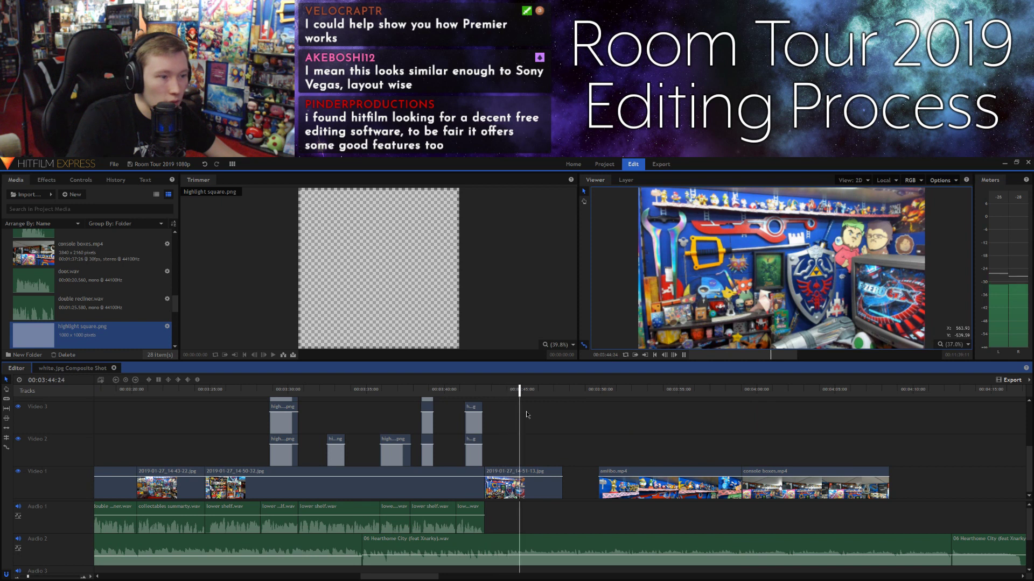
pyautogui.press('space')
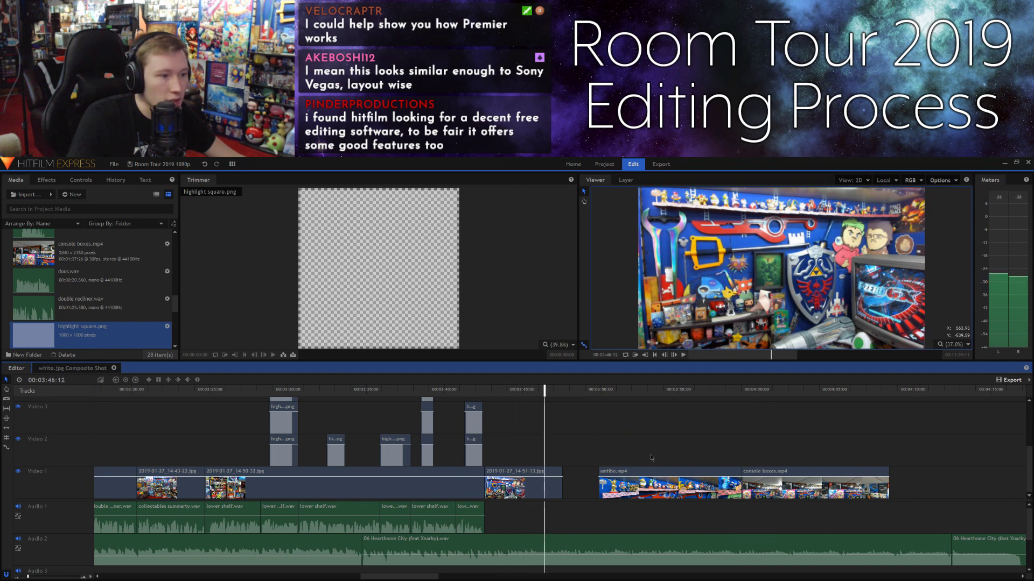
# Step: Shift amiibo.mp4 and console boxes.mp4 together on Video 1 to start near 00:03:57, and scrub through the spaced clips
pyautogui.moveTo(625, 482); pyautogui.dragTo(744, 444)
pyautogui.click(743, 444)
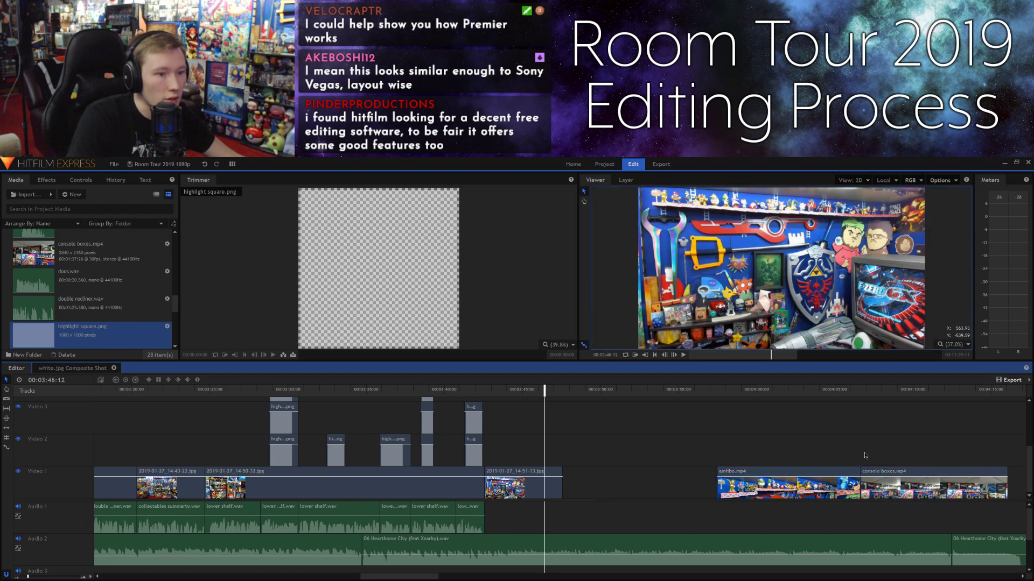
pyautogui.click(896, 389)
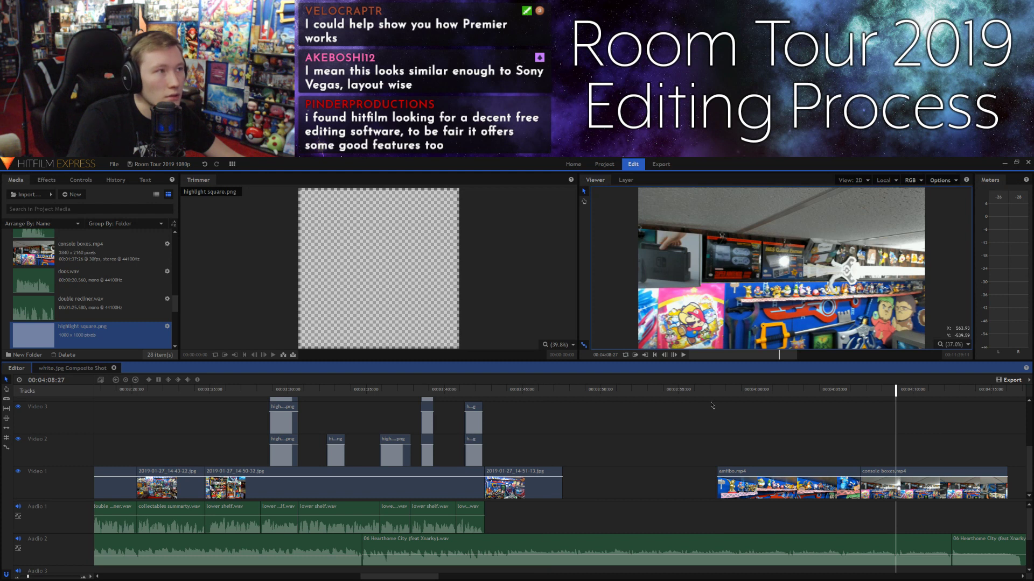
pyautogui.click(734, 390)
pyautogui.click(649, 392)
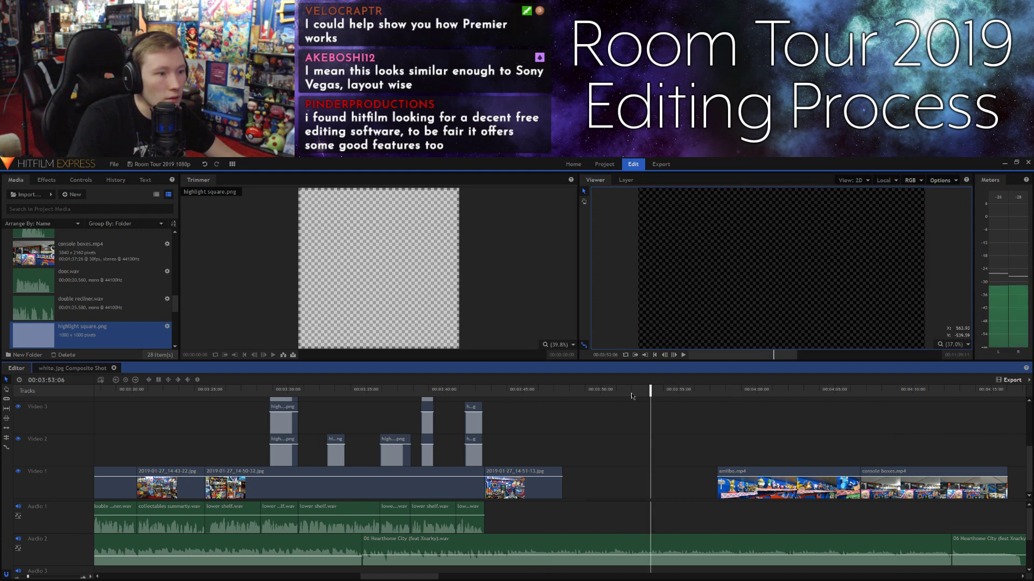
pyautogui.moveTo(538, 397); pyautogui.dragTo(496, 390)
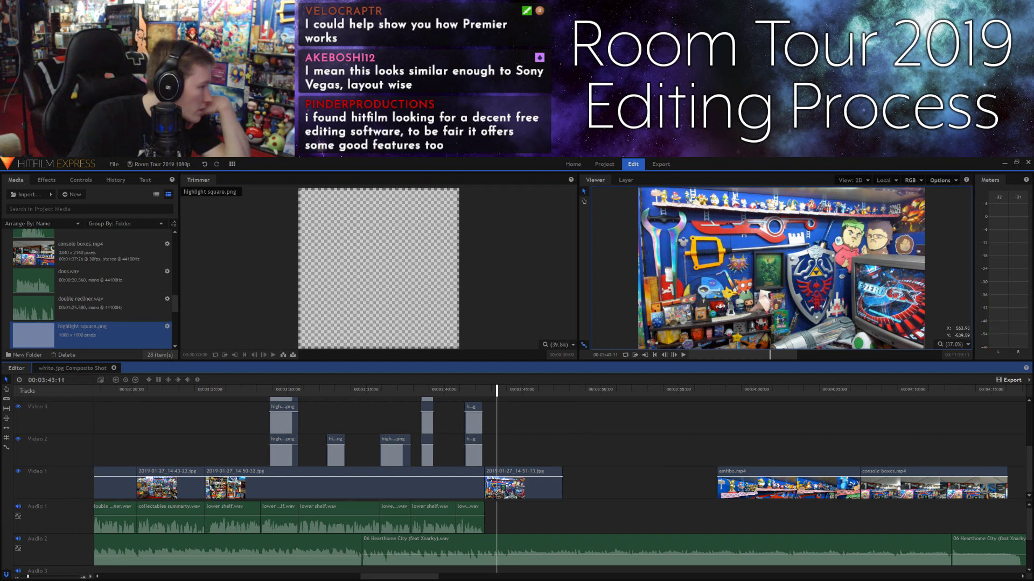
# Step: Search Windows for "creat" and "adobe" to look up the installed Adobe applications, then return to the timeline
pyautogui.press('super')
pyautogui.write('cre')
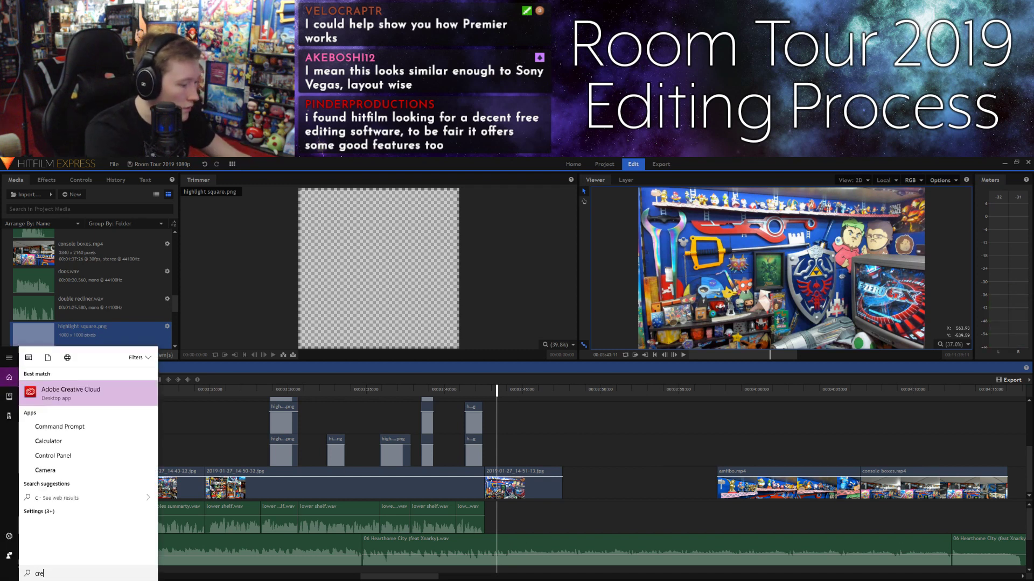
pyautogui.write('at')
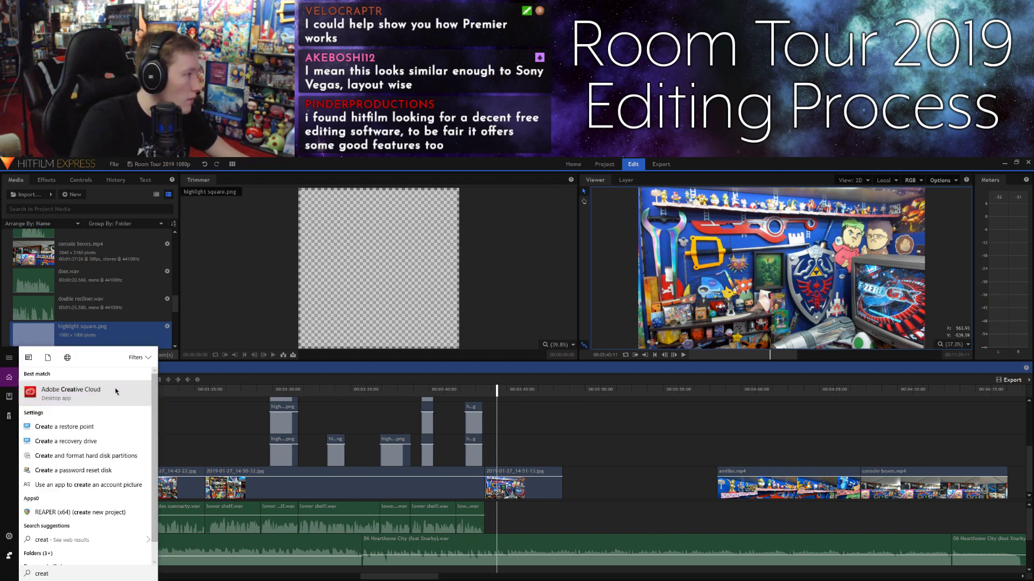
pyautogui.press('Escape')
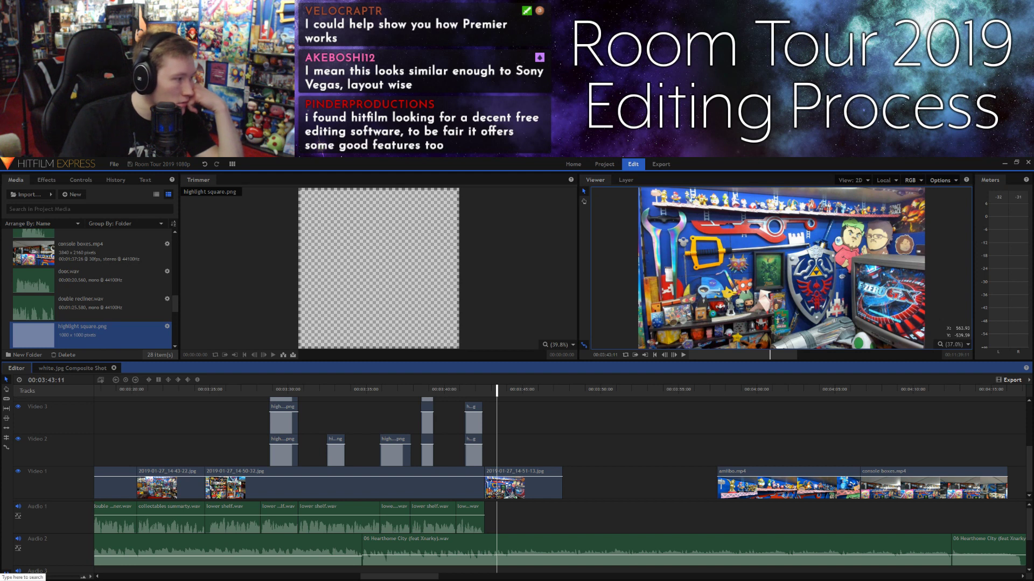
pyautogui.click(6, 577)
pyautogui.write('ad')
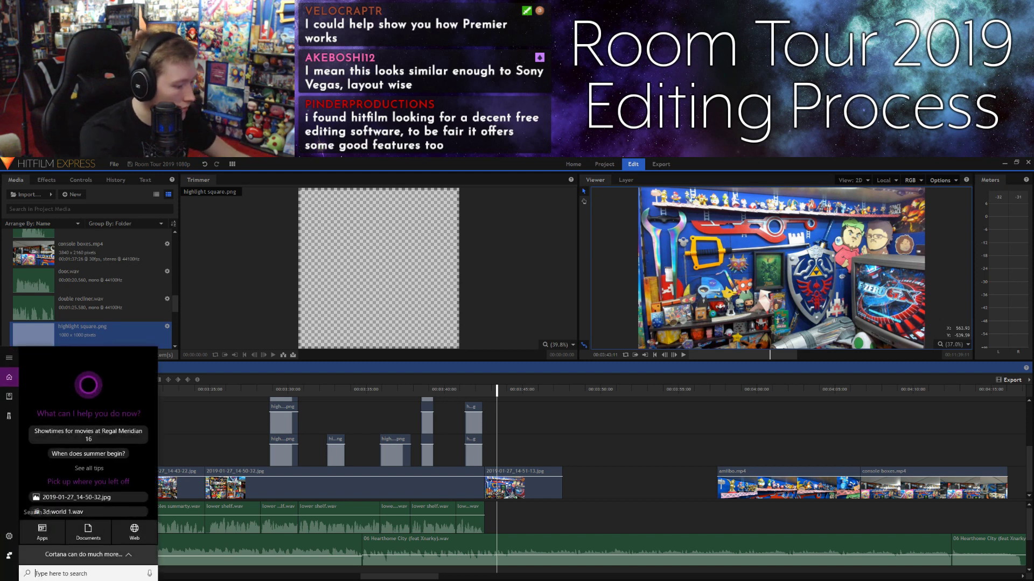
pyautogui.write('obe')
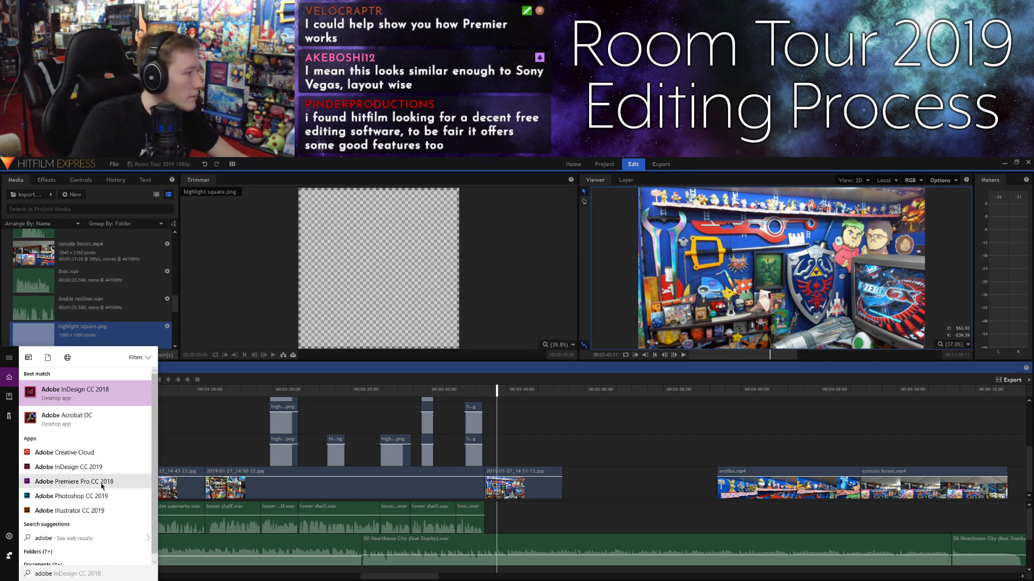
pyautogui.click(188, 421)
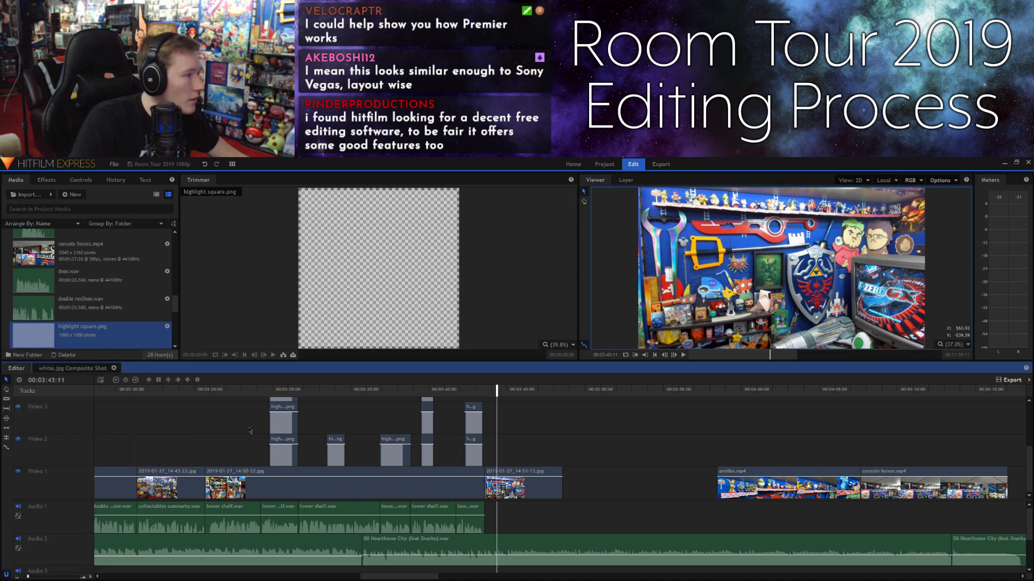
# Step: Examine the cut from the poster photo to memorabilia shelf video.mp4 around 00:03:00:00 frame by frame
pyautogui.moveTo(489, 391)
pyautogui.mouseDown()
pyautogui.moveTo(479, 390)
pyautogui.moveTo(510, 388)
pyautogui.moveTo(477, 389)
pyautogui.moveTo(503, 389)
pyautogui.mouseUp()
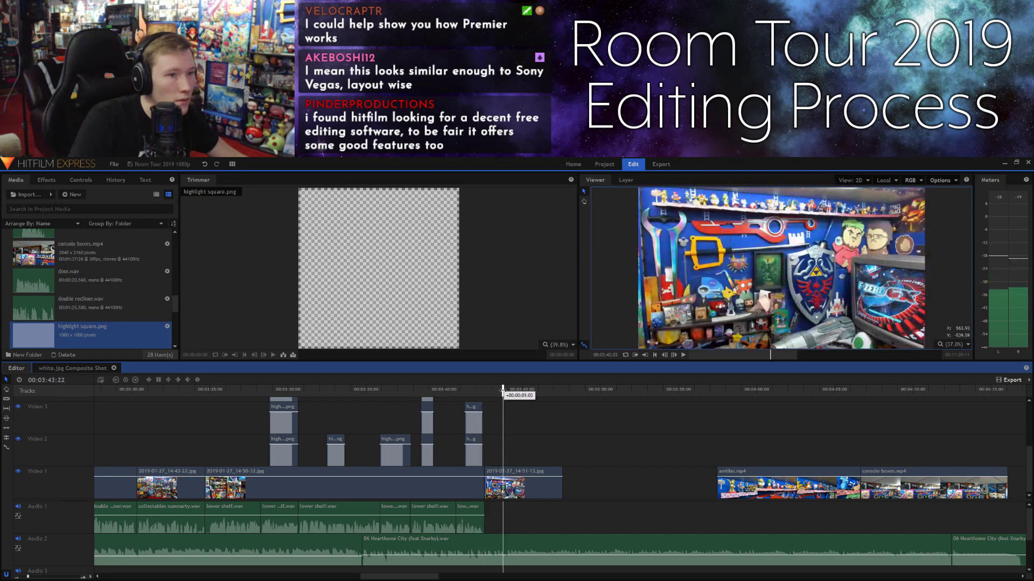
pyautogui.hscroll(-5, 205, 576)
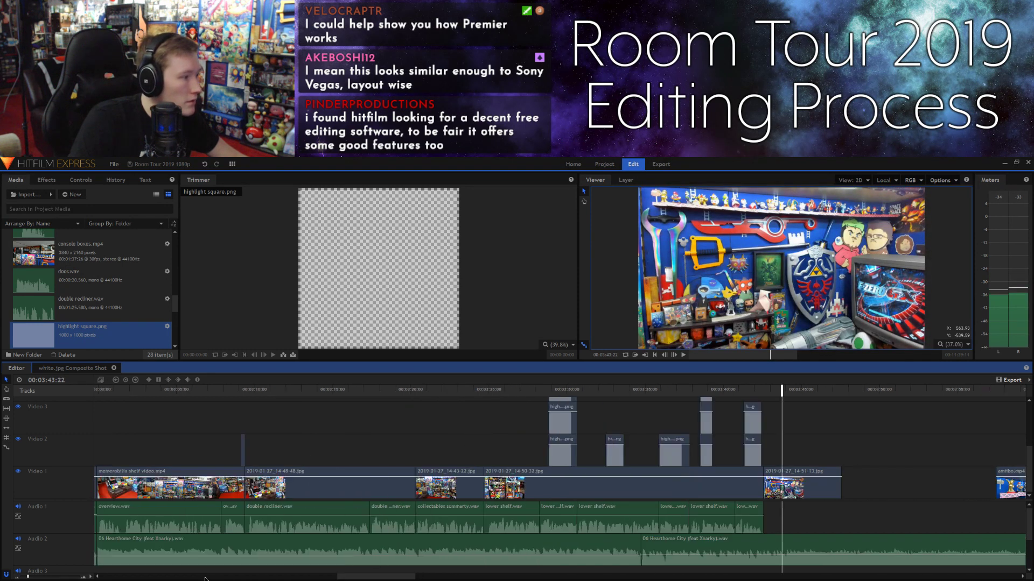
pyautogui.click(382, 394)
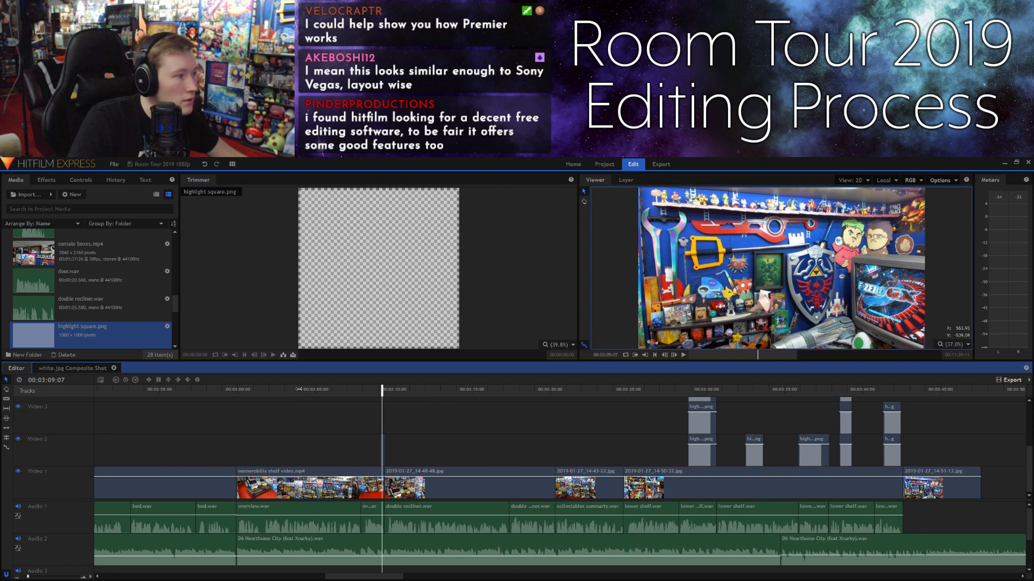
pyautogui.click(236, 393)
pyautogui.moveTo(236, 390); pyautogui.dragTo(235, 390)
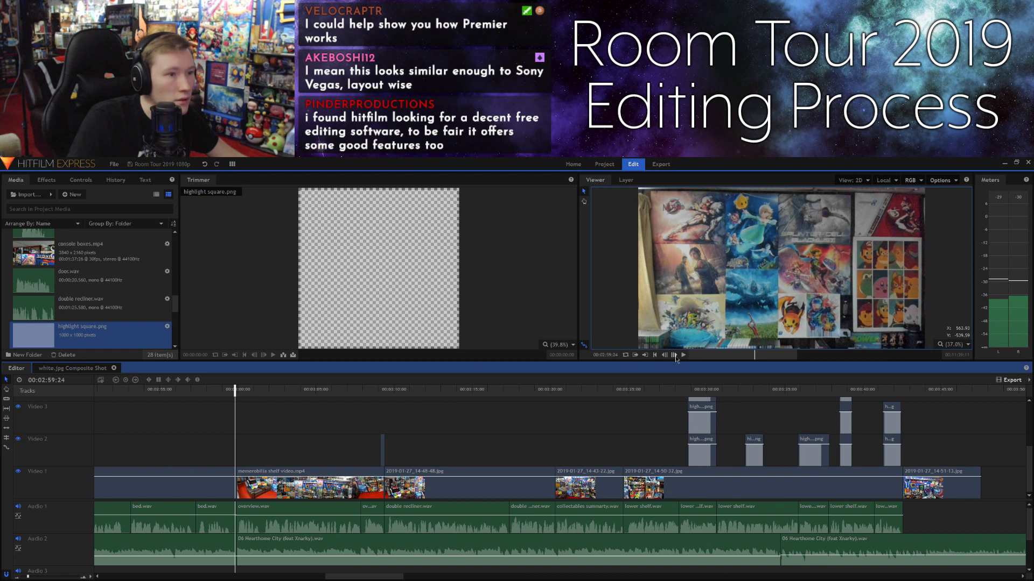
pyautogui.click(674, 355)
pyautogui.click(674, 355)
pyautogui.click(674, 355)
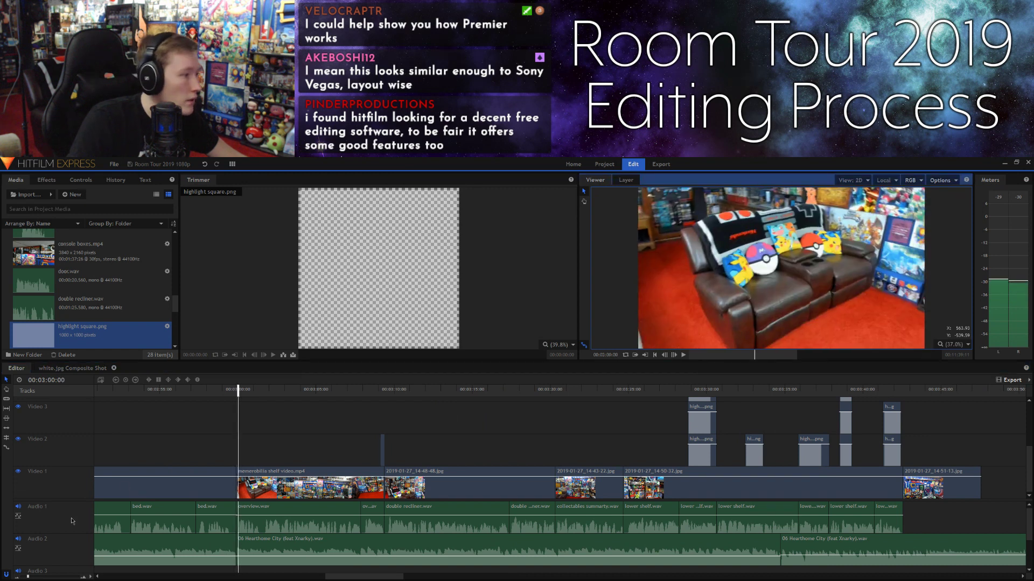
# Step: Split the poster photo at 00:02:59:21, move the end piece to Video 2 over the memorabilia shelf video's start, and extend the photo back to the cut
pyautogui.moveTo(28, 576); pyautogui.dragTo(34, 577)
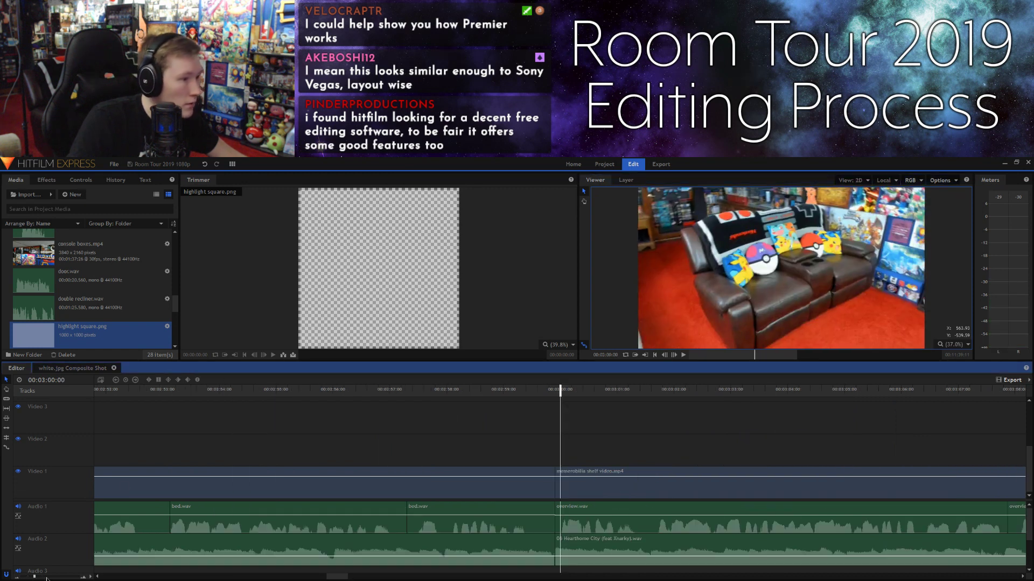
pyautogui.click(541, 473)
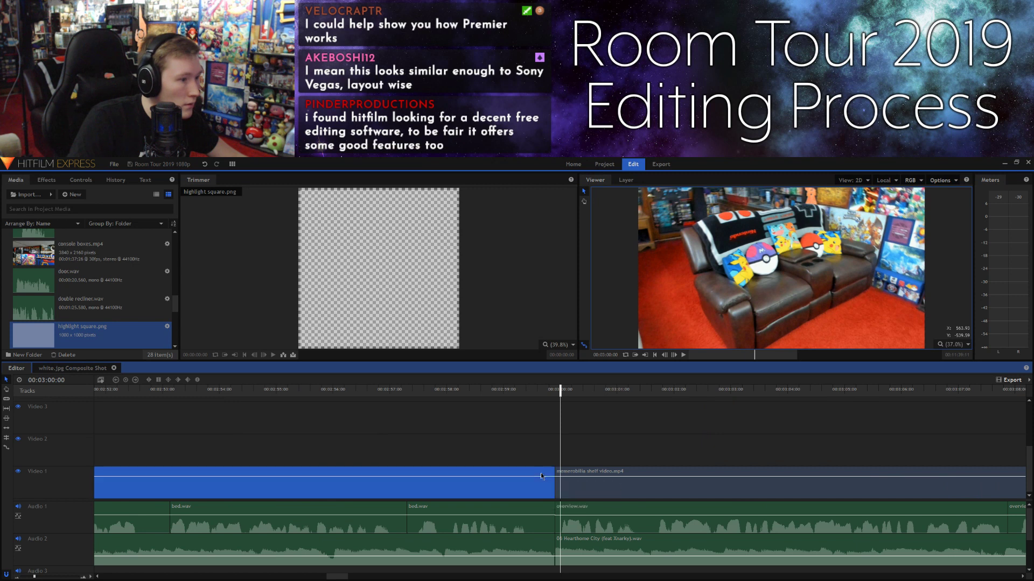
pyautogui.click(549, 391)
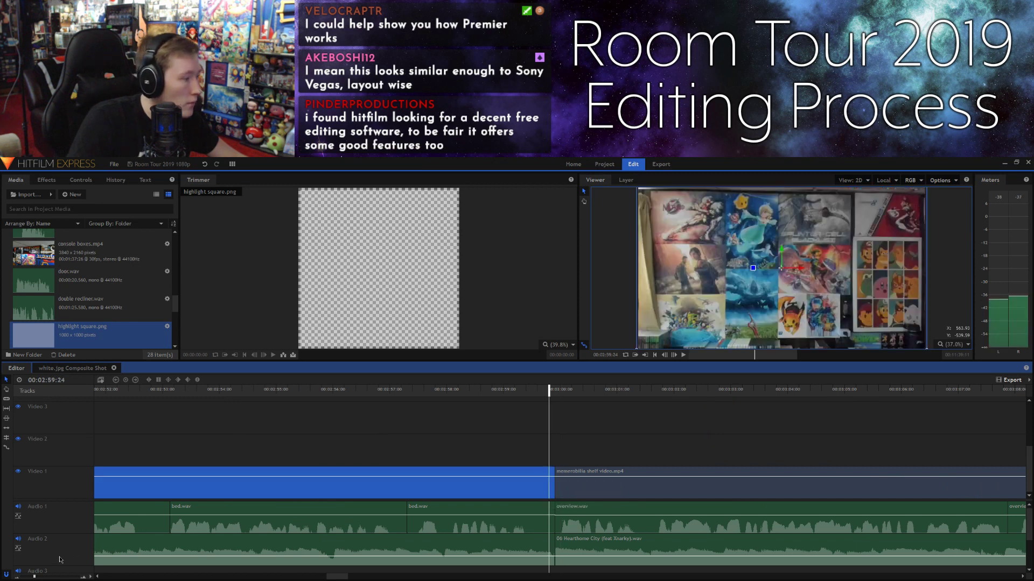
pyautogui.moveTo(36, 577); pyautogui.dragTo(41, 577)
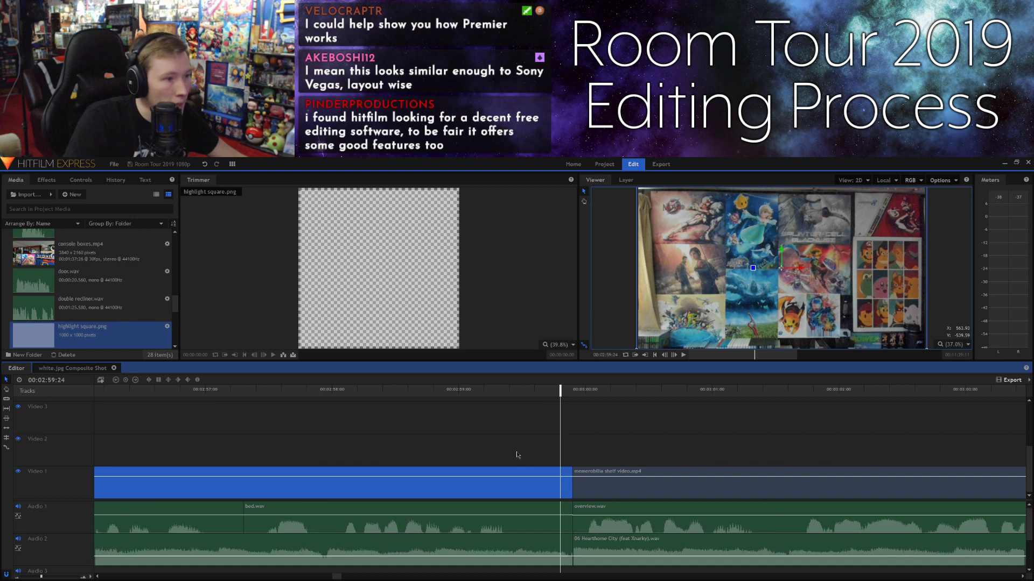
pyautogui.click(84, 577)
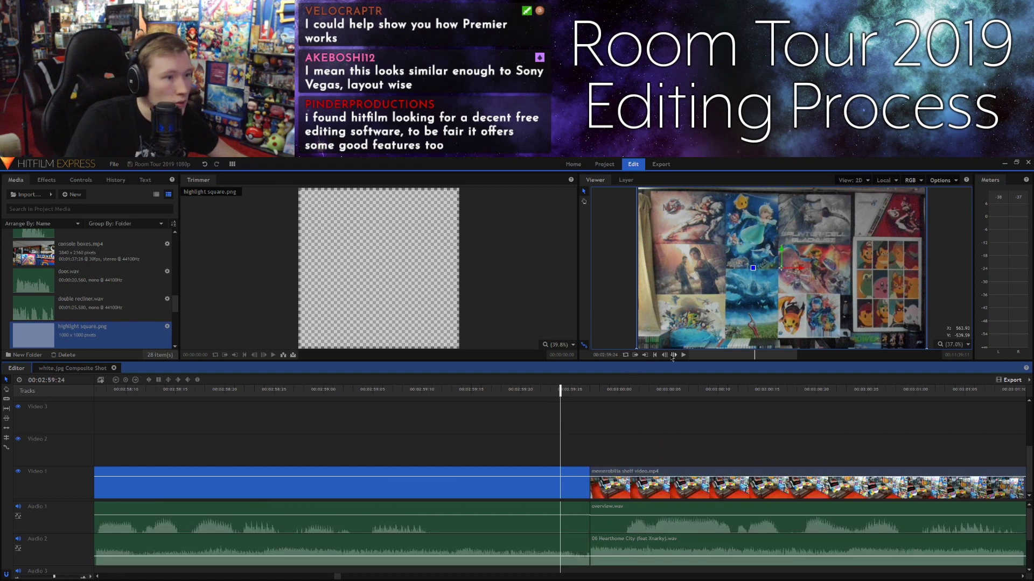
pyautogui.click(664, 355)
pyautogui.click(531, 391)
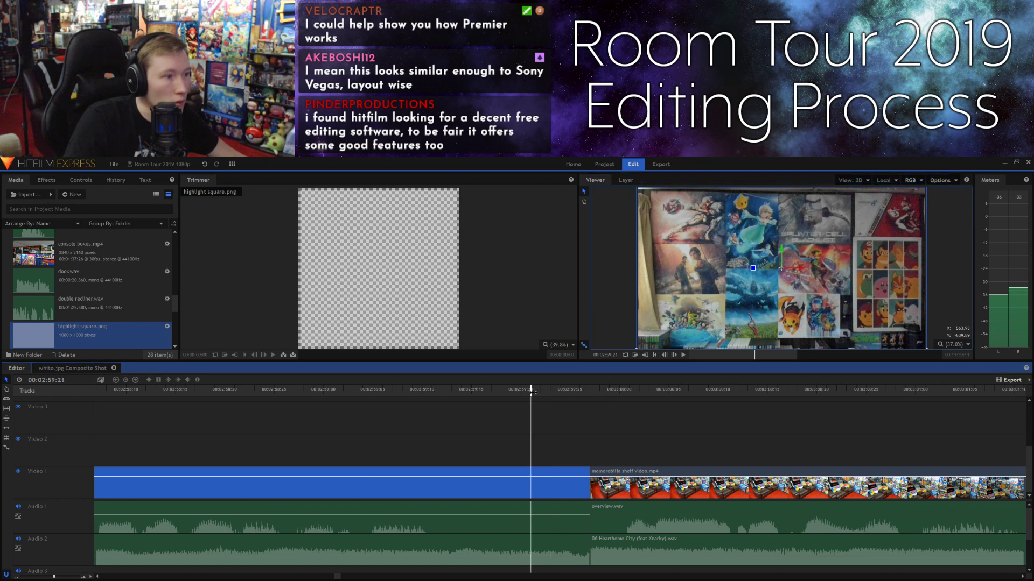
pyautogui.moveTo(542, 476); pyautogui.dragTo(601, 445)
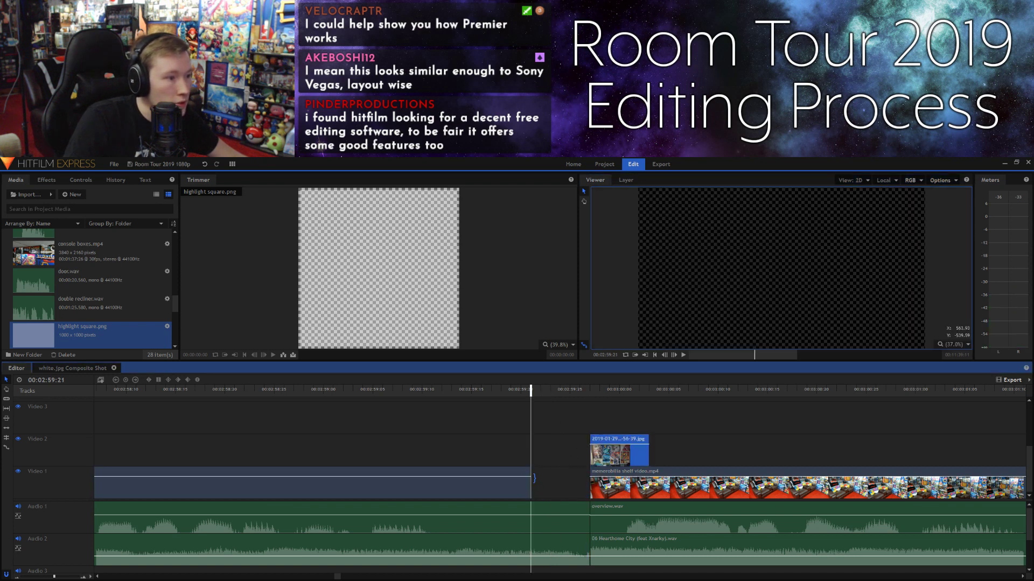
pyautogui.moveTo(534, 477); pyautogui.dragTo(590, 478)
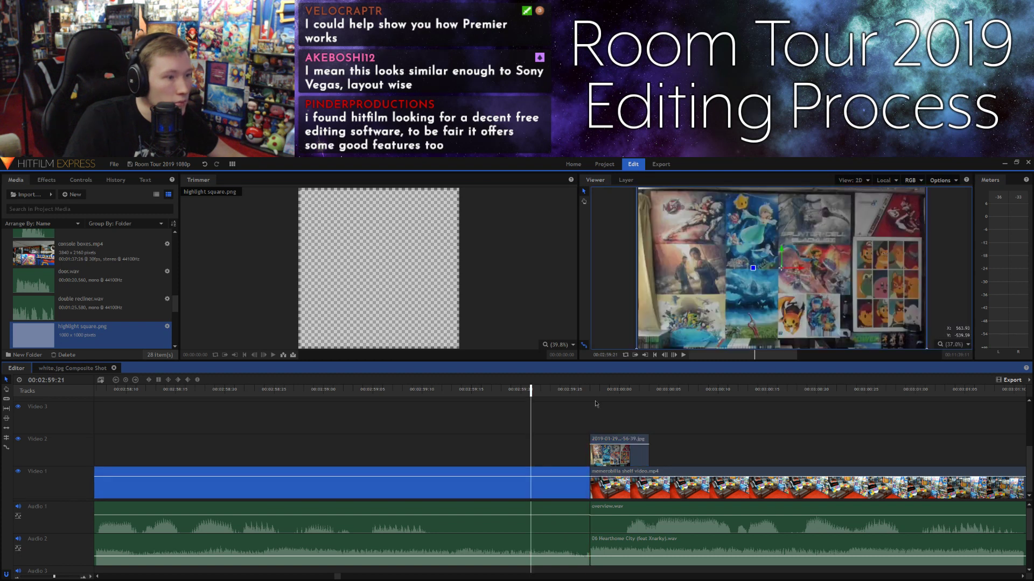
# Step: Slice the short poster photo piece on Video 2 into single-frame pieces over the start of the memorabilia shelf video
pyautogui.press('space')
pyautogui.click(625, 439)
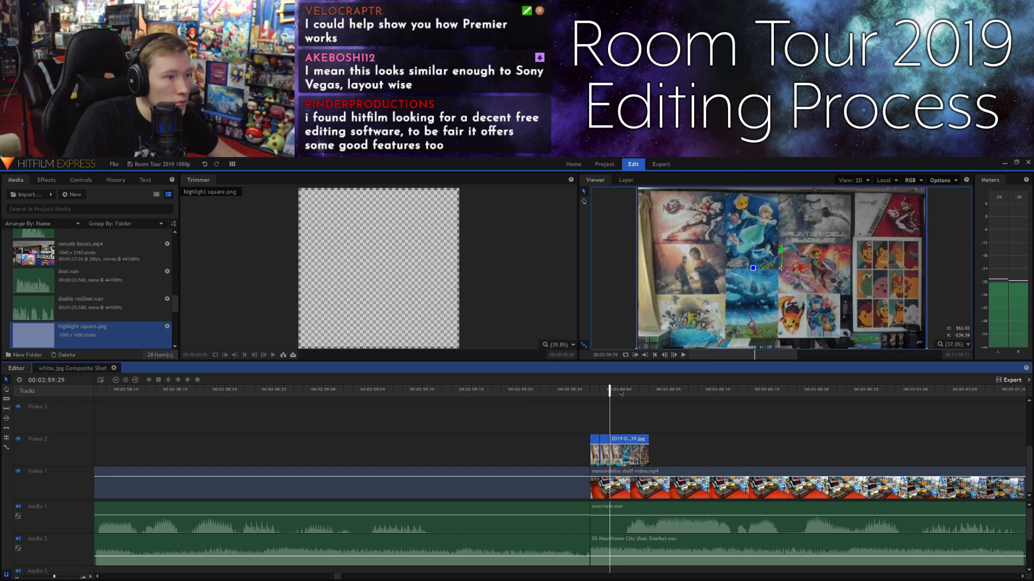
pyautogui.click(634, 406)
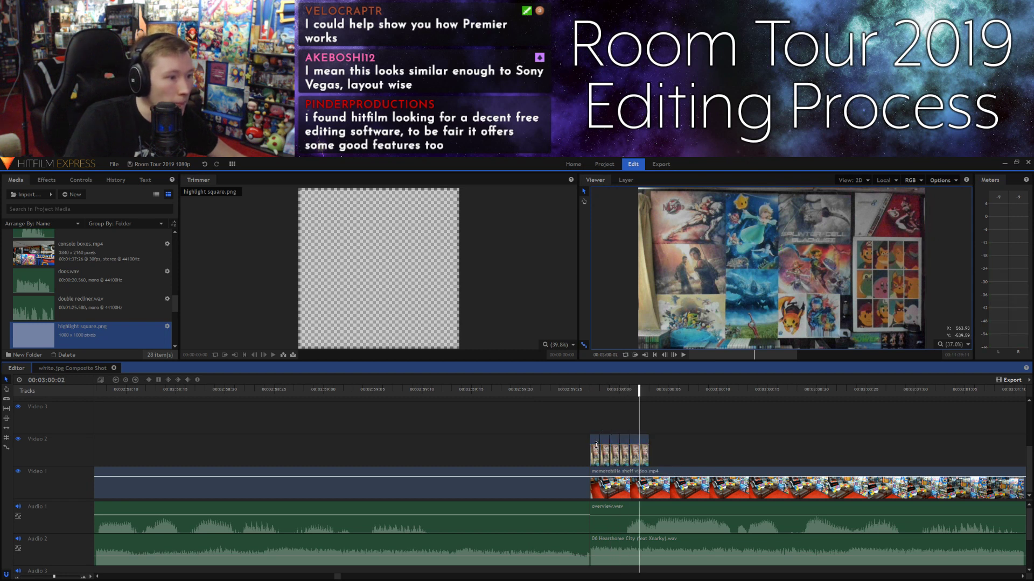
# Step: Fade out the single-frame poster photo slices on Video 2 with progressively lower opacity, and check the dissolve from 00:02:59:27 frame by frame
pyautogui.moveTo(643, 445)
pyautogui.mouseDown()
pyautogui.moveTo(646, 463)
pyautogui.moveTo(611, 454)
pyautogui.moveTo(635, 457)
pyautogui.mouseUp()
pyautogui.press('Left')
pyautogui.press('Left')
pyautogui.press('Left')
pyautogui.press('Left')
pyautogui.press('Left')
pyautogui.press('Left')
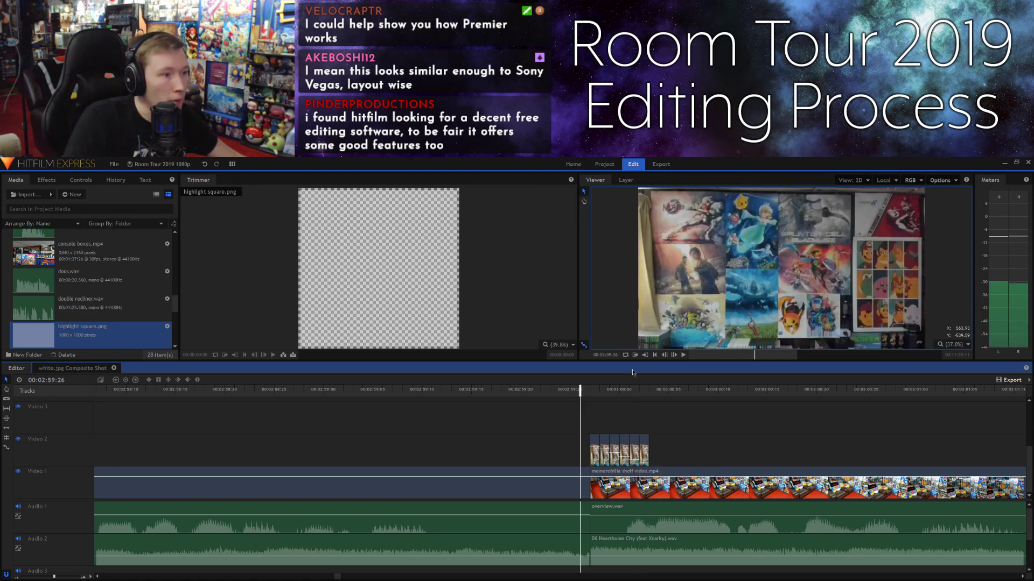
pyautogui.click(673, 355)
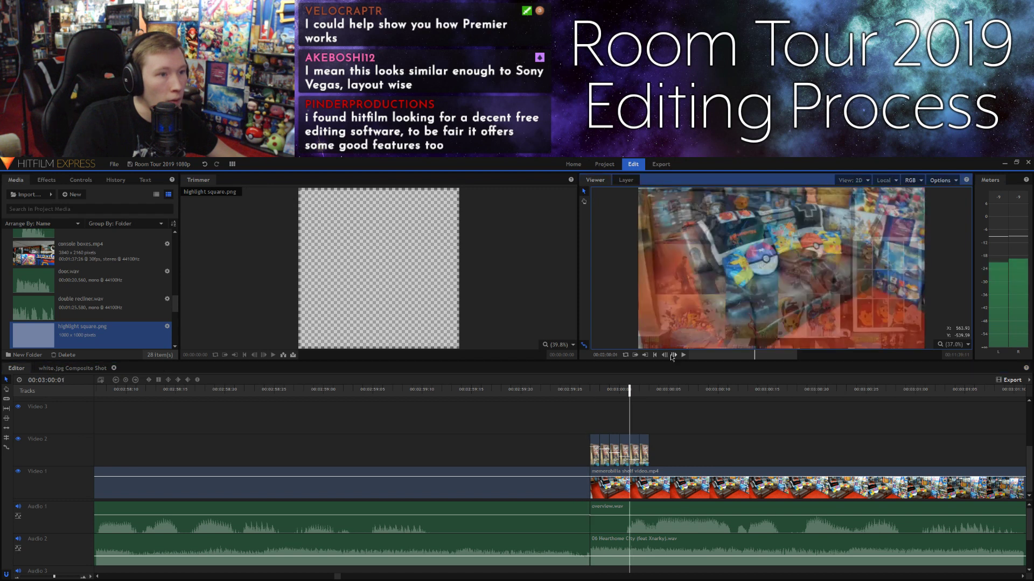
pyautogui.click(606, 421)
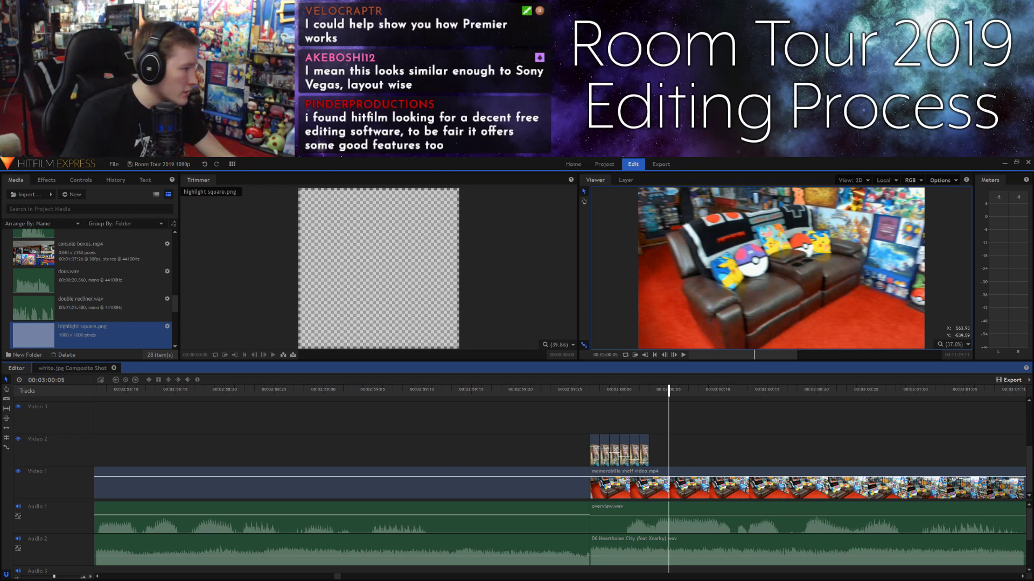
pyautogui.click(589, 391)
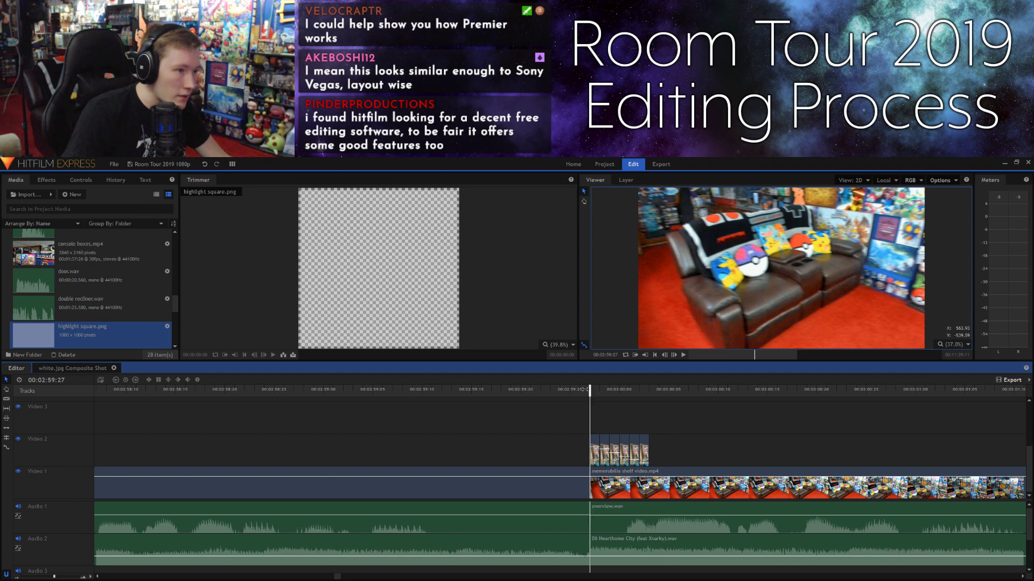
pyautogui.click(674, 355)
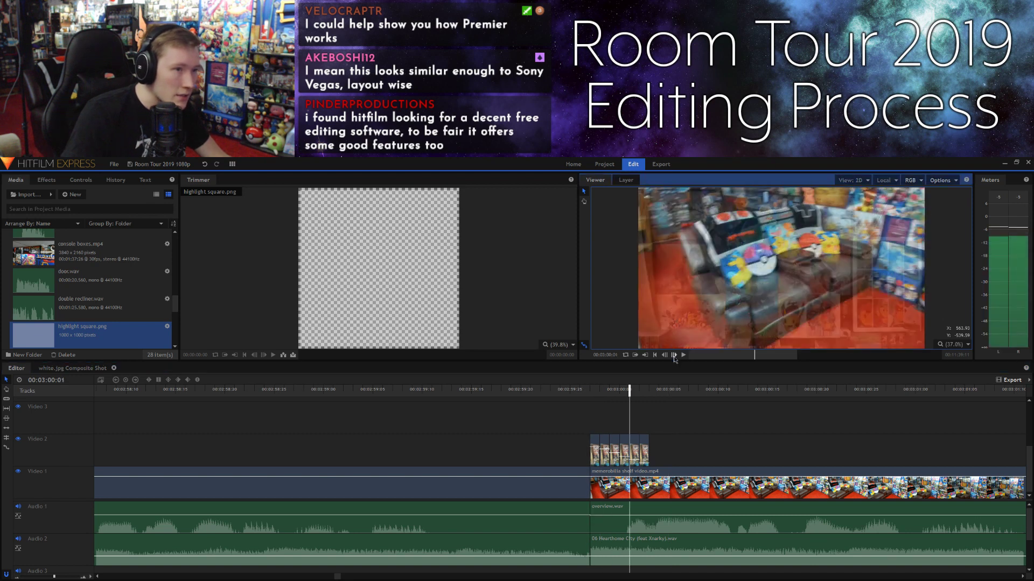
pyautogui.click(618, 424)
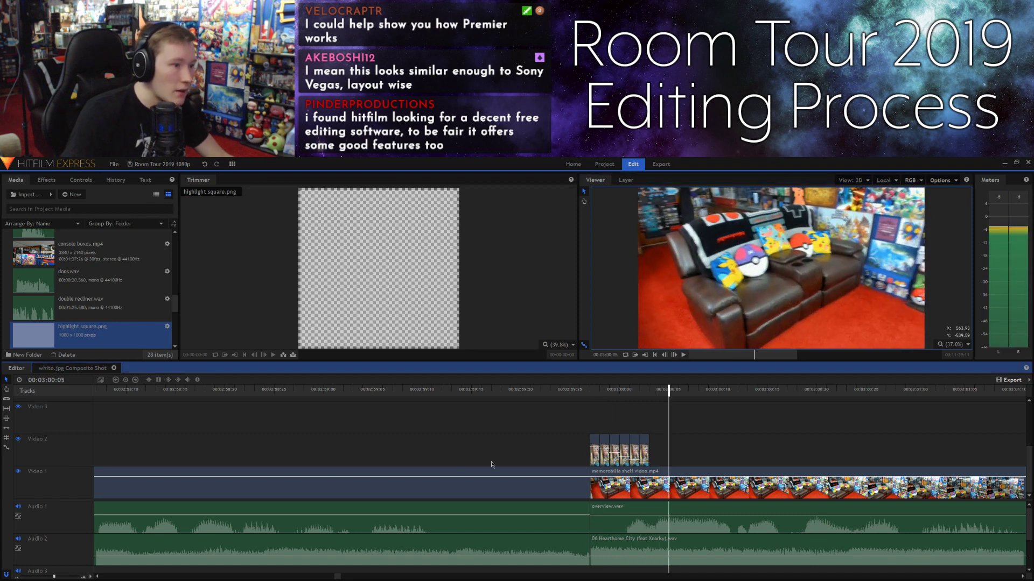
# Step: Split 2019-01-27_14-43-22.jpg at 00:03:20:15, move the first piece to Video 2 directly before the cut, and extend the remainder back to the cut
pyautogui.click(51, 577)
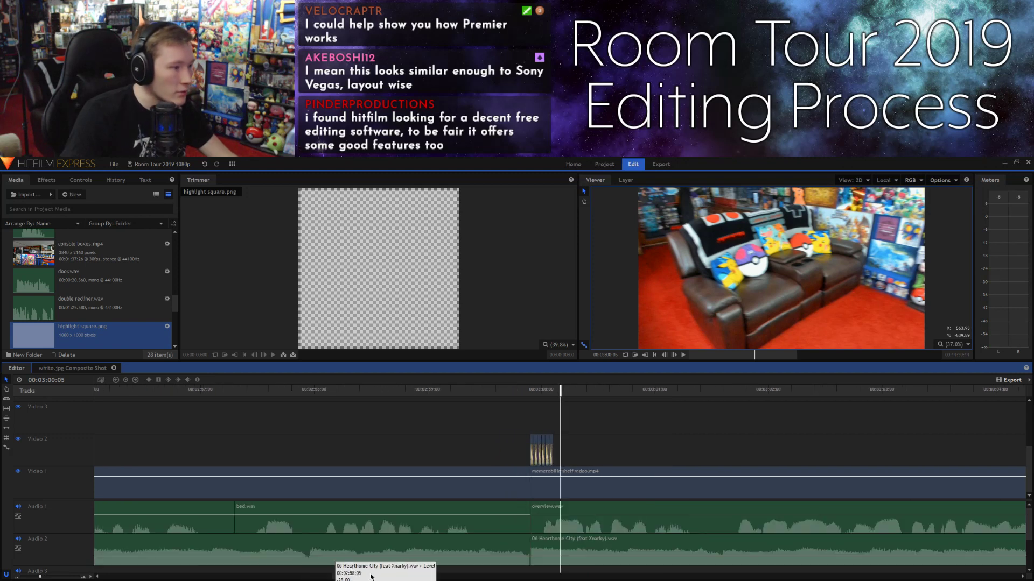
pyautogui.moveTo(370, 578); pyautogui.dragTo(400, 579)
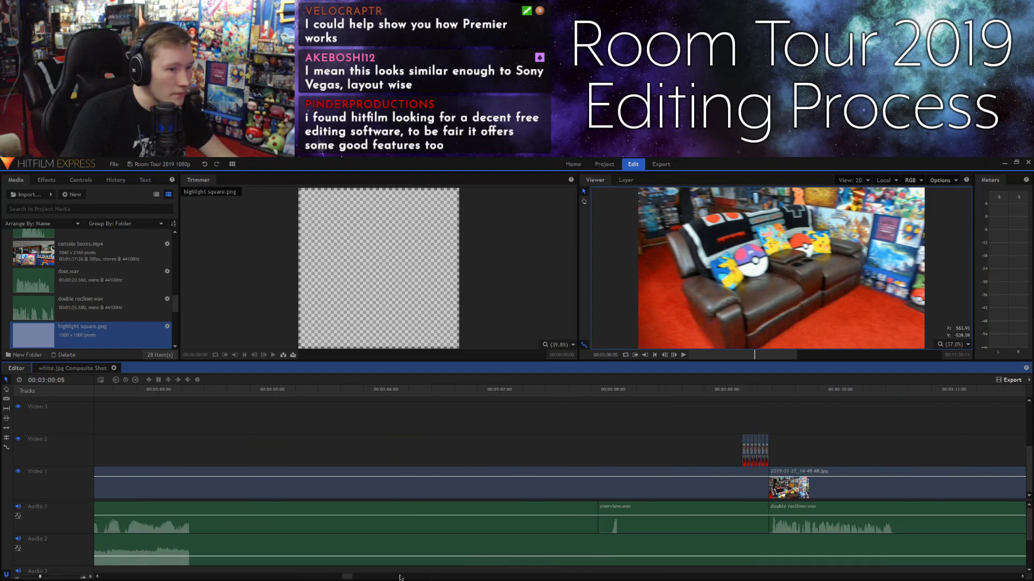
pyautogui.hscroll(5, 400, 577)
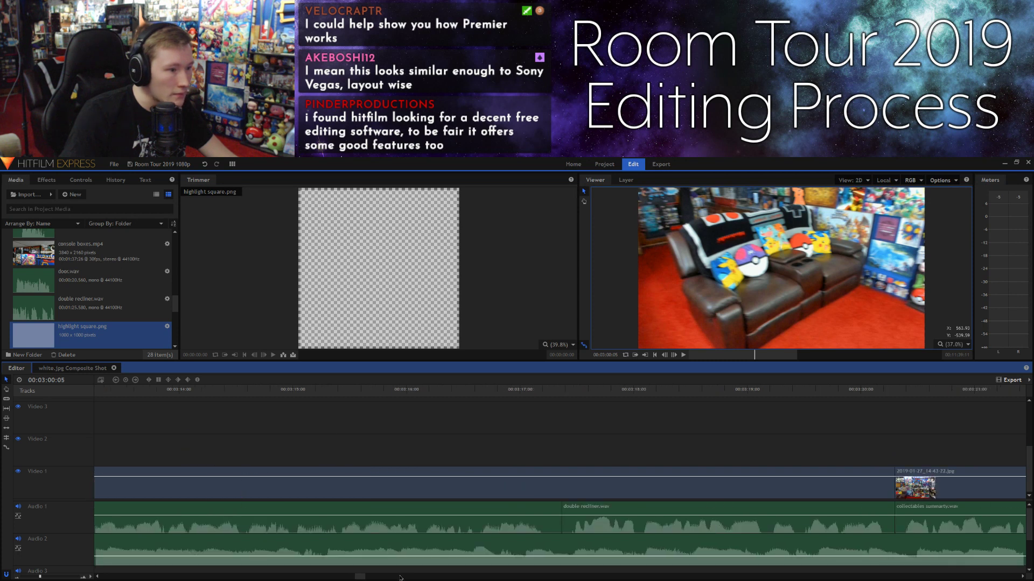
pyautogui.hscroll(2, 400, 578)
pyautogui.click(472, 389)
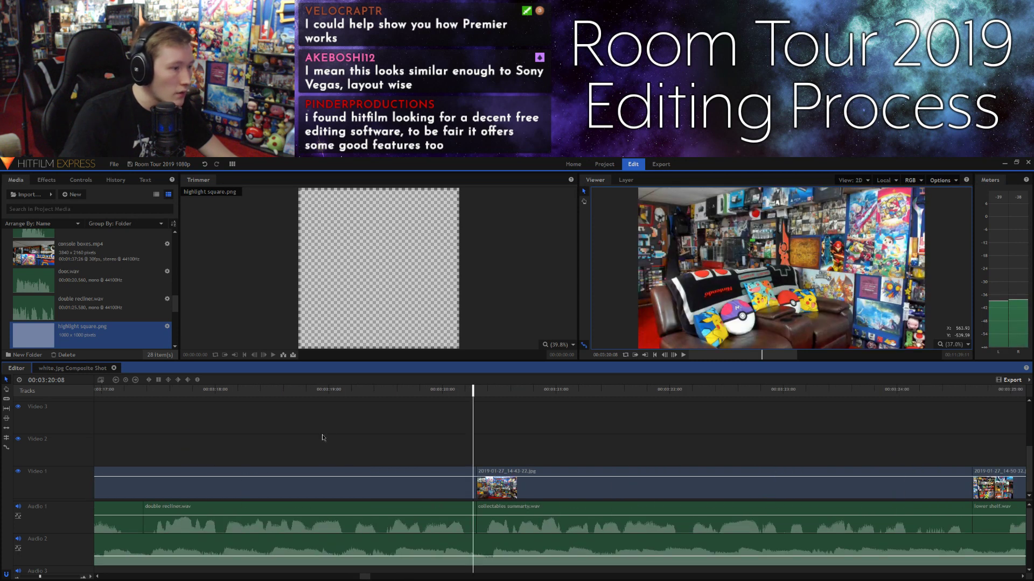
pyautogui.click(52, 577)
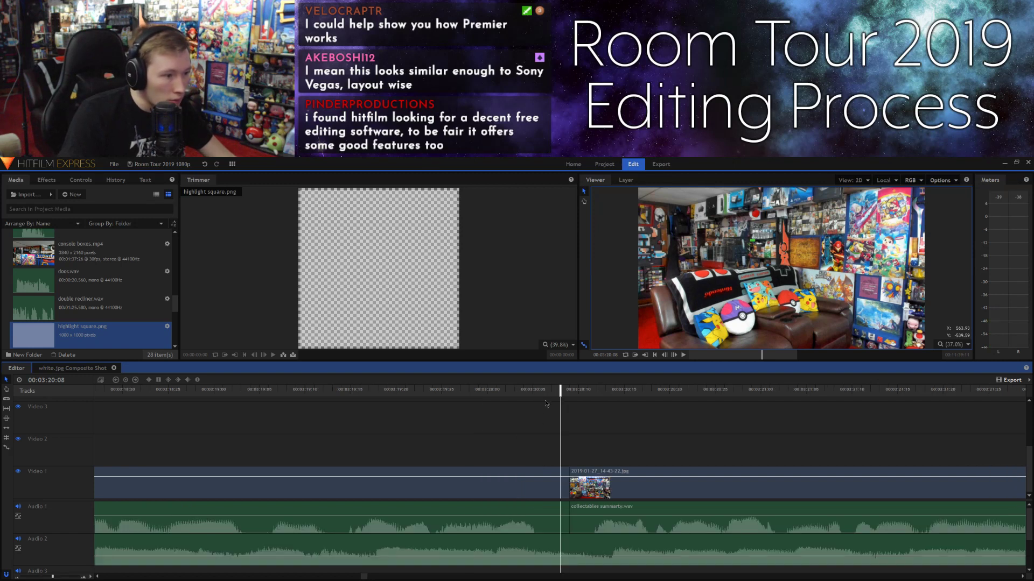
pyautogui.click(608, 392)
pyautogui.click(620, 392)
pyautogui.click(604, 474)
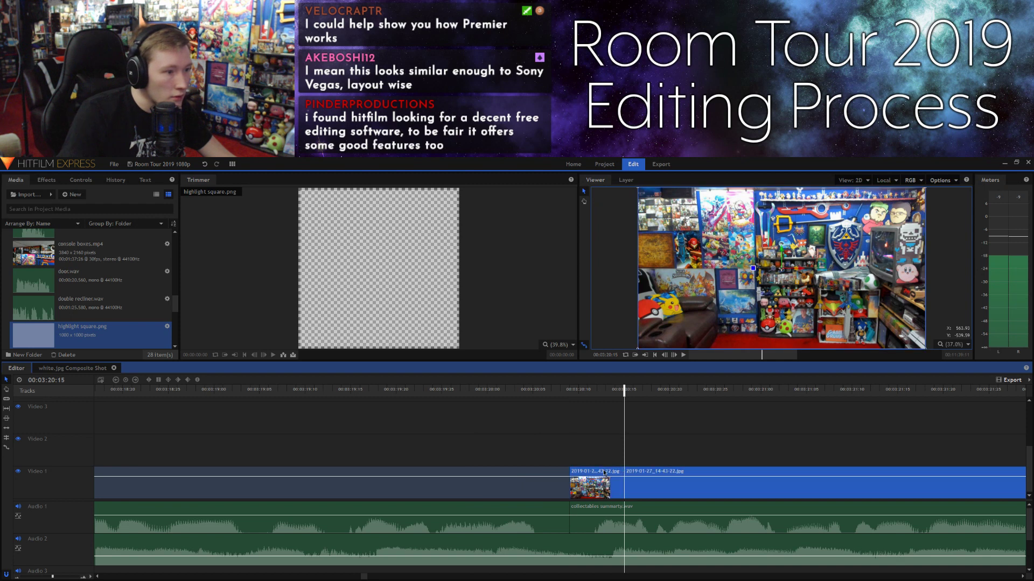
pyautogui.hotkey('ctrl', 'shift', 'd')
pyautogui.click(601, 470)
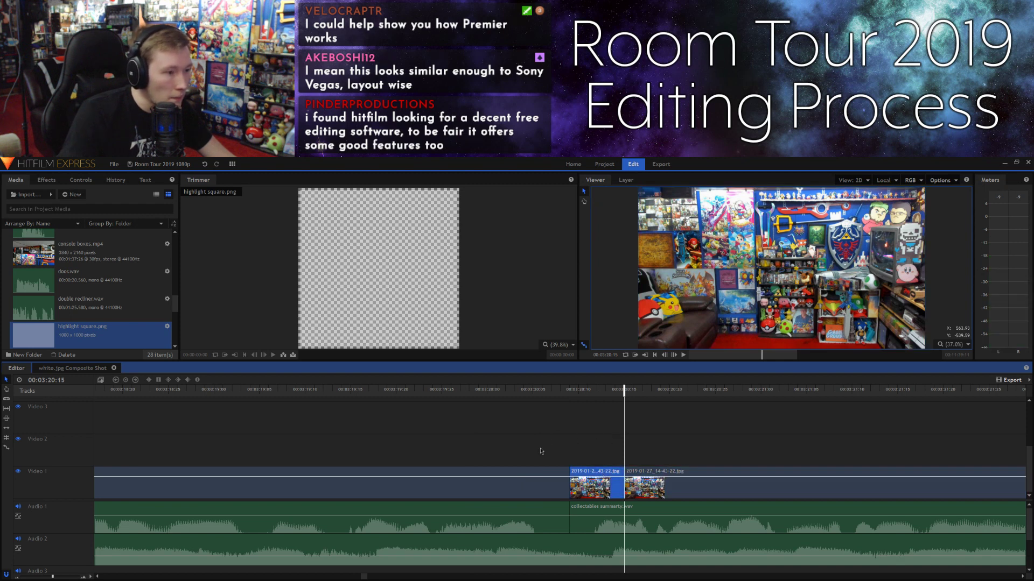
pyautogui.moveTo(594, 470); pyautogui.dragTo(539, 453)
pyautogui.moveTo(622, 477); pyautogui.dragTo(571, 477)
# Step: Slice the short 2019-01-27_14-43-22.jpg piece on Video 2 into single-frame pieces from 00:03:20:04 up to 00:03:20:08
pyautogui.click(524, 400)
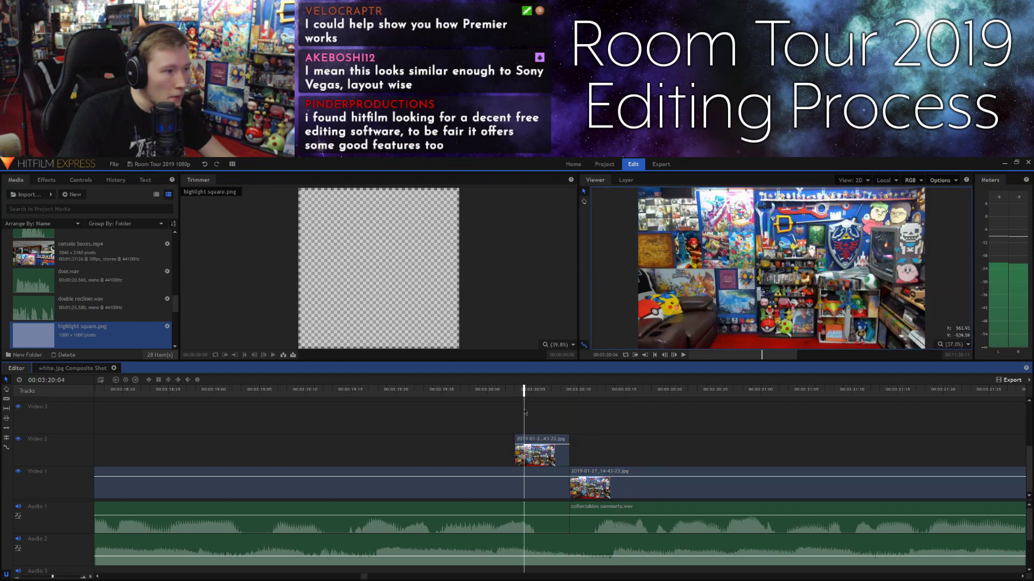
pyautogui.click(534, 440)
pyautogui.click(533, 389)
pyautogui.moveTo(536, 389); pyautogui.dragTo(562, 389)
pyautogui.click(589, 422)
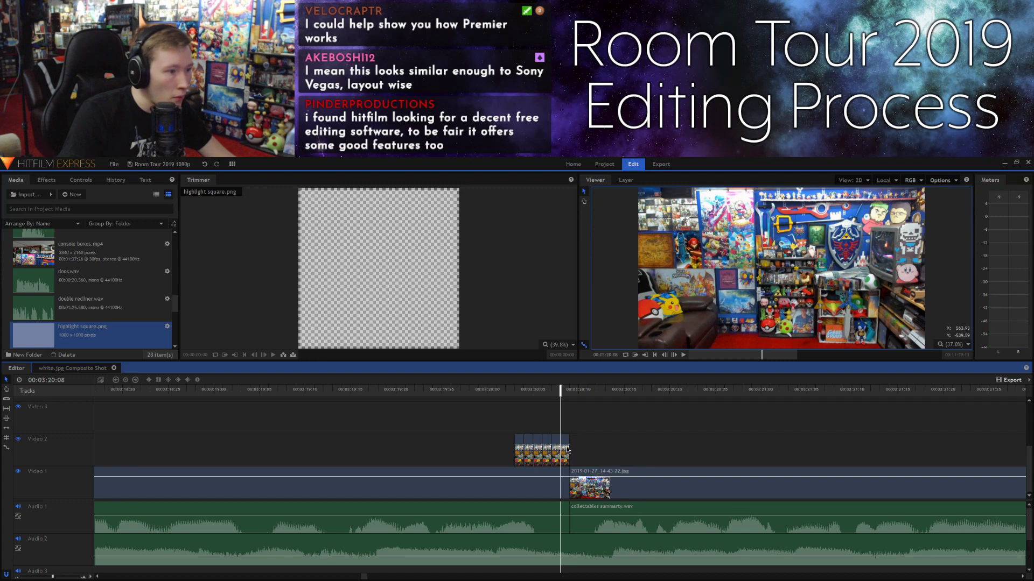
# Step: Give the slices before the 00:03:20 cut progressively higher opacity for a fade-in, and check the dissolve frame by frame
pyautogui.moveTo(518, 445); pyautogui.dragTo(521, 462)
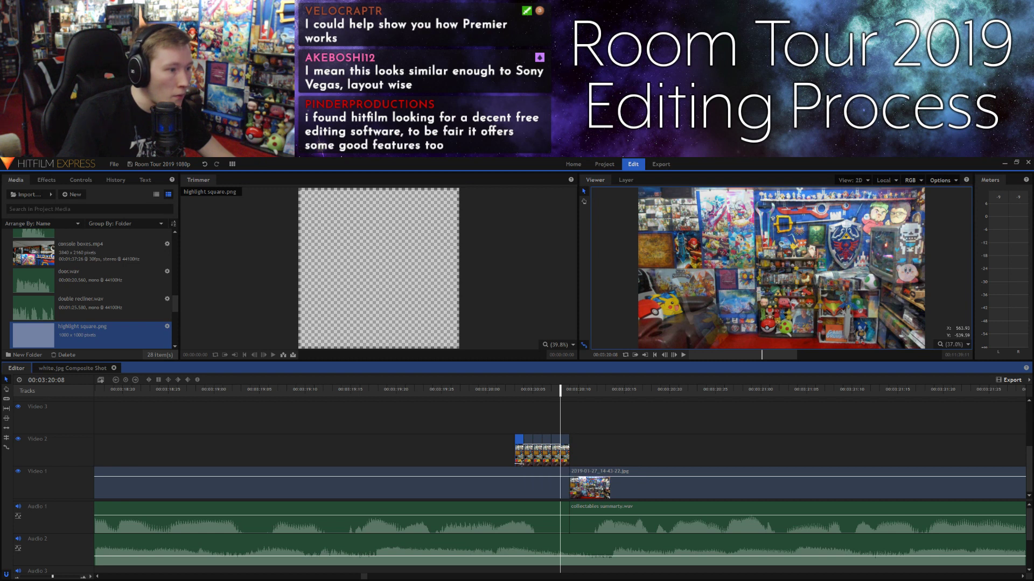
pyautogui.moveTo(521, 462); pyautogui.dragTo(556, 452)
pyautogui.click(495, 389)
pyautogui.click(673, 354)
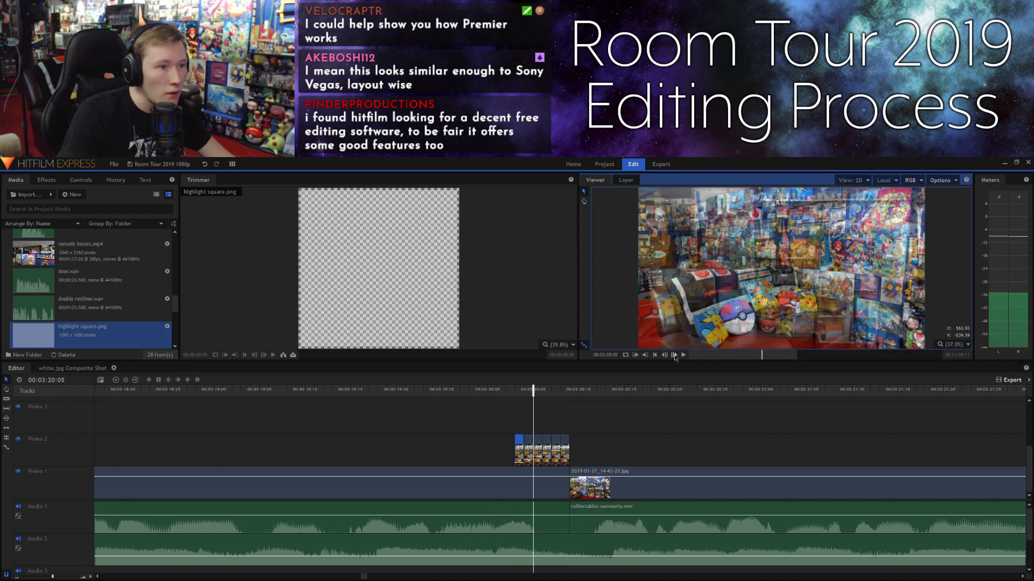
pyautogui.click(654, 422)
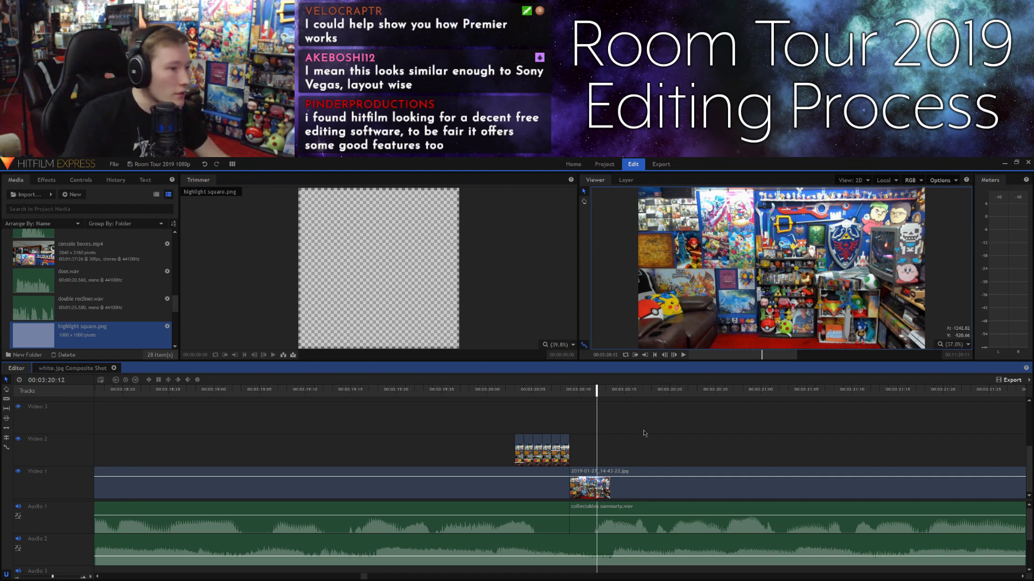
pyautogui.click(559, 390)
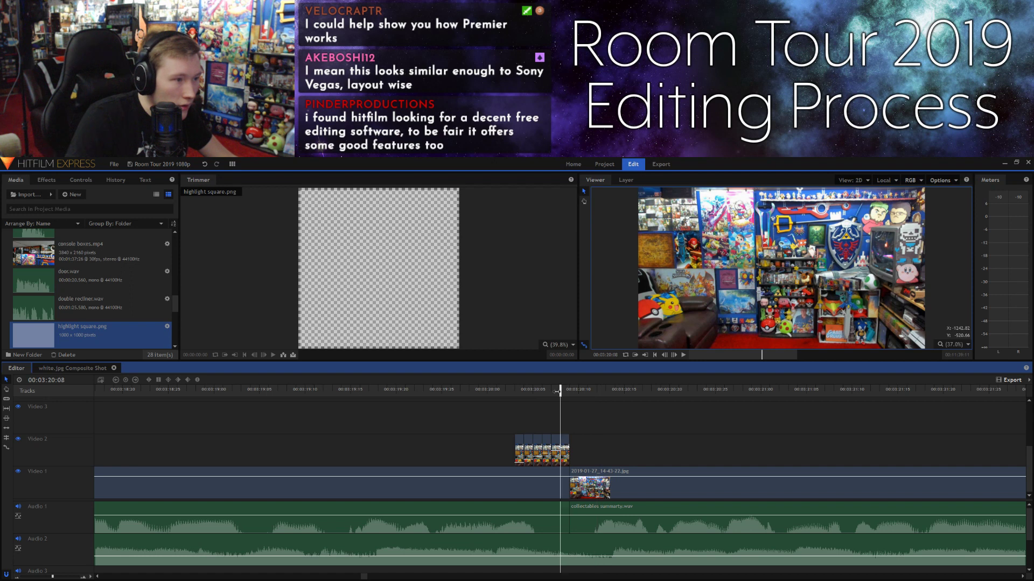
# Step: Split 2019-01-27_14-43-22.jpg at 00:03:24:15, move the end piece to Video 2 over the next photo's start as six frames, and close the gap
pyautogui.hscroll(10, 475, 391)
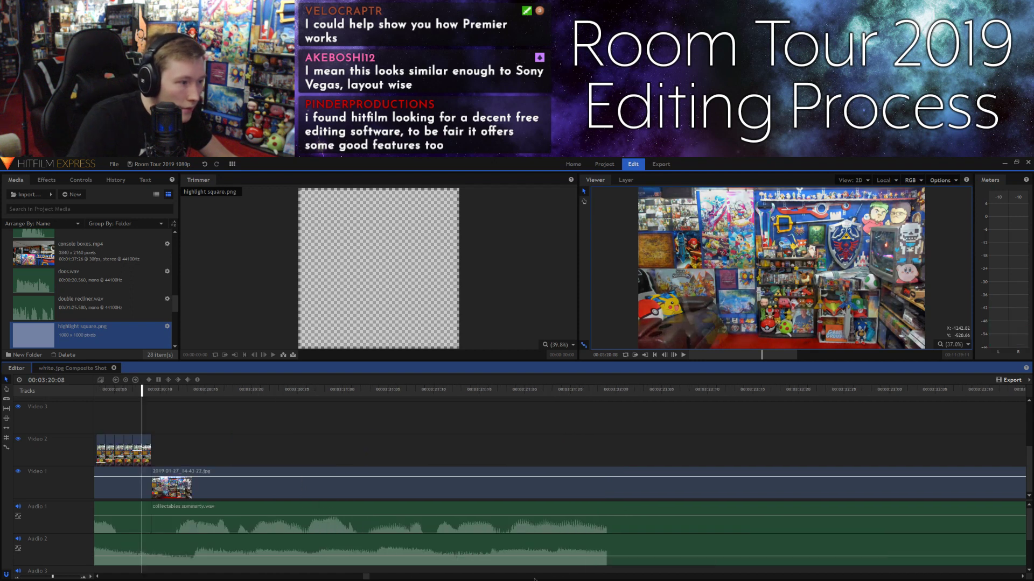
pyautogui.click(464, 389)
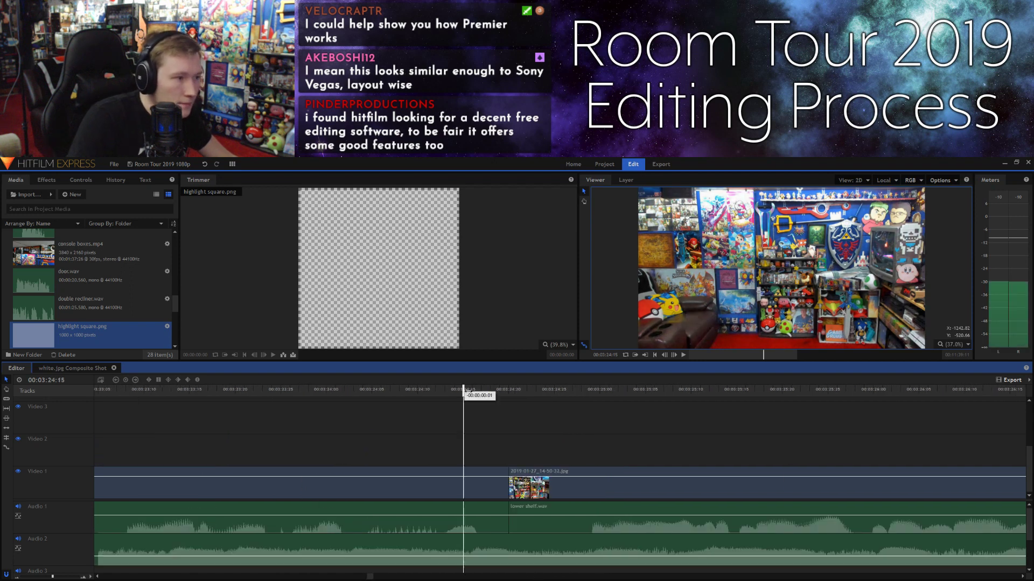
pyautogui.moveTo(467, 396); pyautogui.dragTo(555, 401)
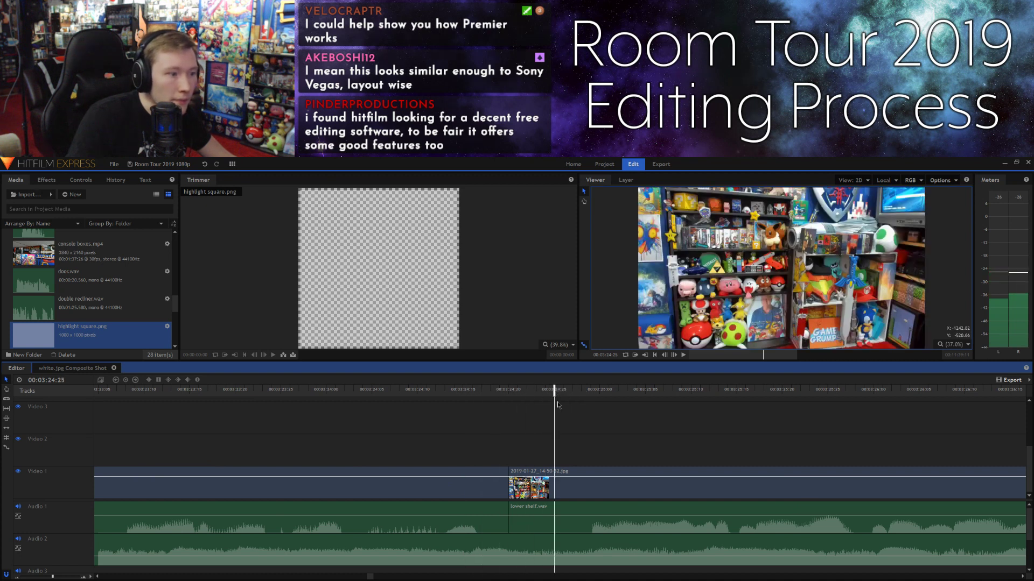
pyautogui.click(464, 395)
pyautogui.click(490, 479)
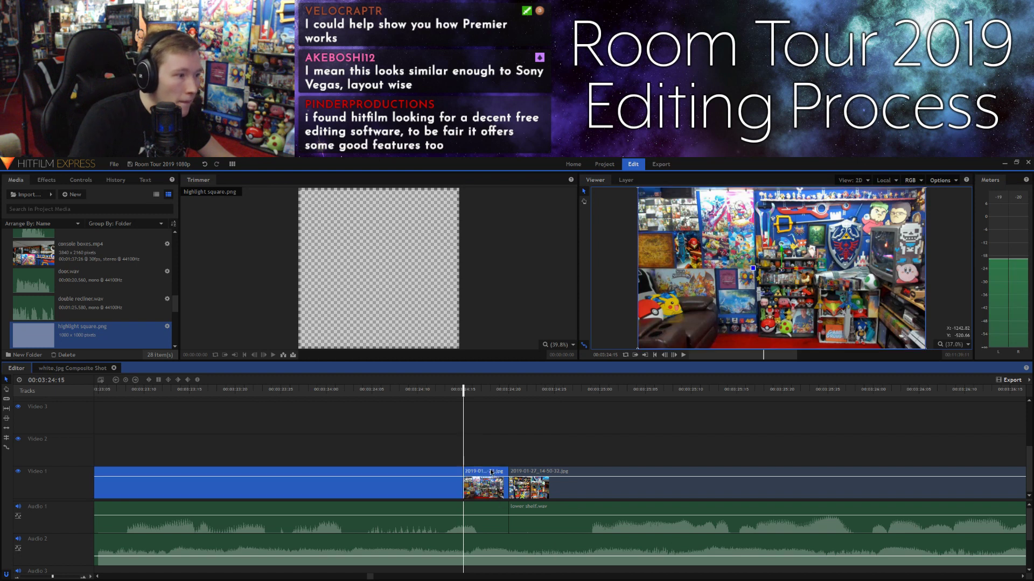
pyautogui.moveTo(492, 473); pyautogui.dragTo(542, 445)
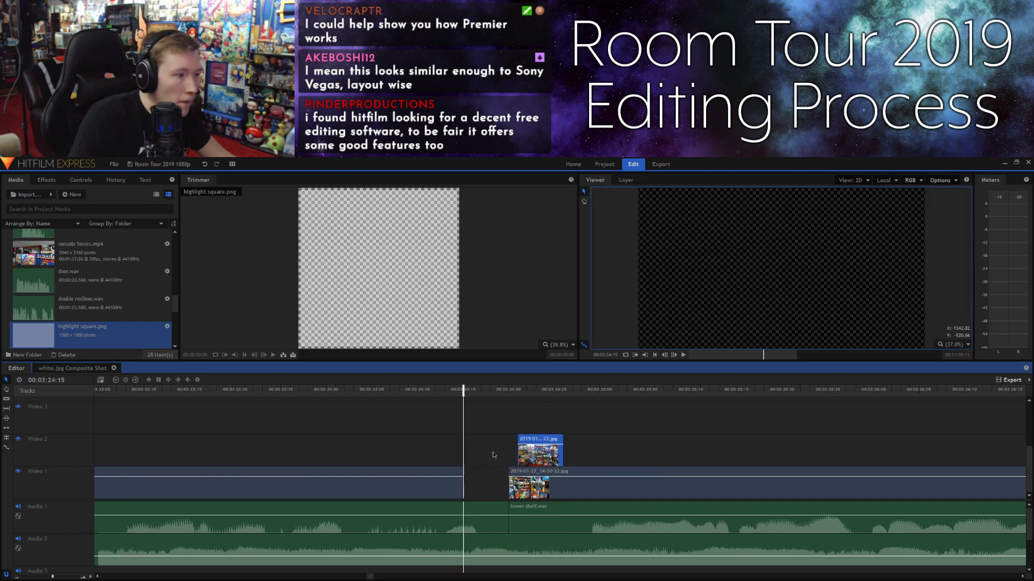
pyautogui.moveTo(466, 482); pyautogui.dragTo(508, 449)
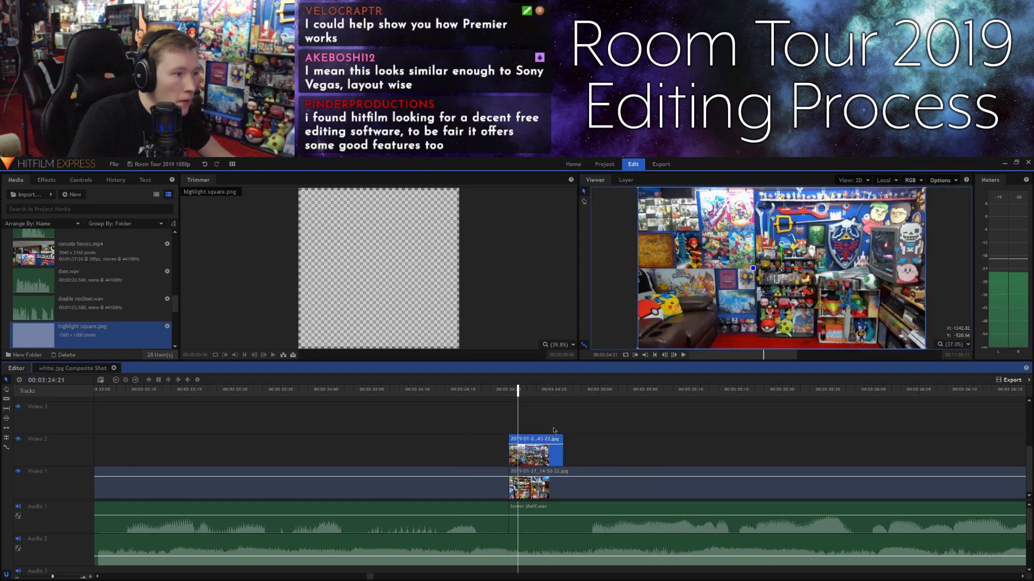
# Step: Slice the short photo piece on Video 2 after the 00:03:24 cut into single frames with progressively lower opacity for a fade-out
pyautogui.moveTo(524, 392); pyautogui.dragTo(542, 392)
pyautogui.click(558, 391)
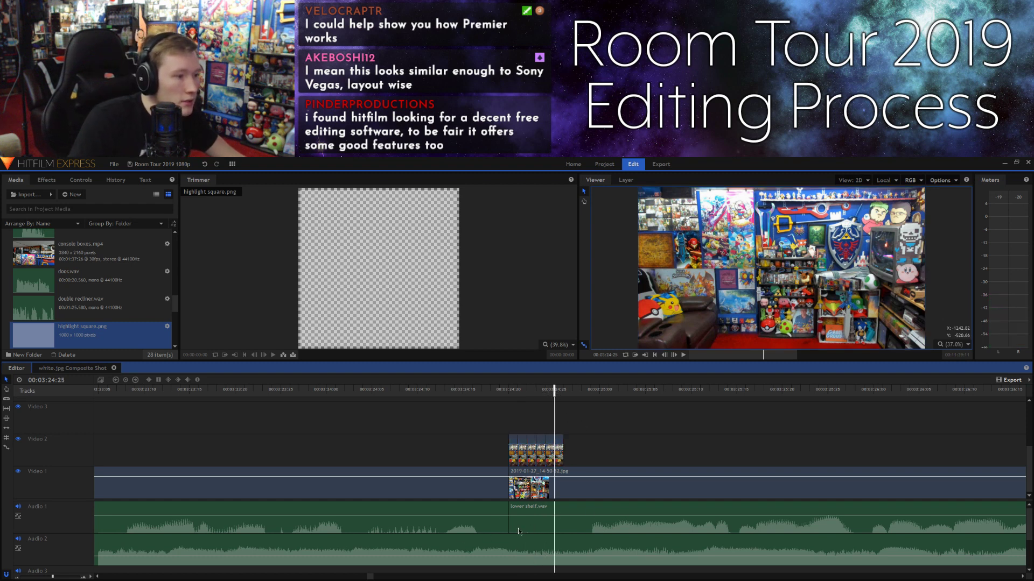
pyautogui.moveTo(507, 444); pyautogui.dragTo(547, 460)
# Step: Examine the dissolve into 2019-01-27_14-50-32.jpg frame by frame, from just before the cut to 00:03:24:29
pyautogui.moveTo(508, 390); pyautogui.dragTo(499, 391)
pyautogui.click(674, 355)
pyautogui.click(674, 355)
pyautogui.click(673, 355)
pyautogui.click(674, 355)
pyautogui.click(674, 355)
pyautogui.click(674, 355)
pyautogui.click(674, 355)
pyautogui.click(674, 355)
pyautogui.click(674, 355)
pyautogui.click(674, 355)
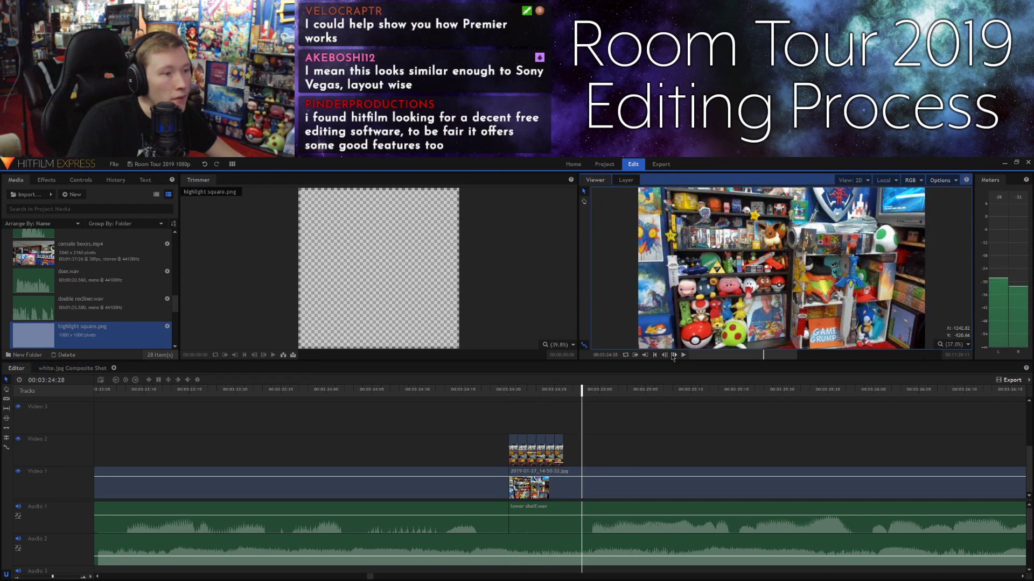
pyautogui.click(674, 355)
pyautogui.click(684, 437)
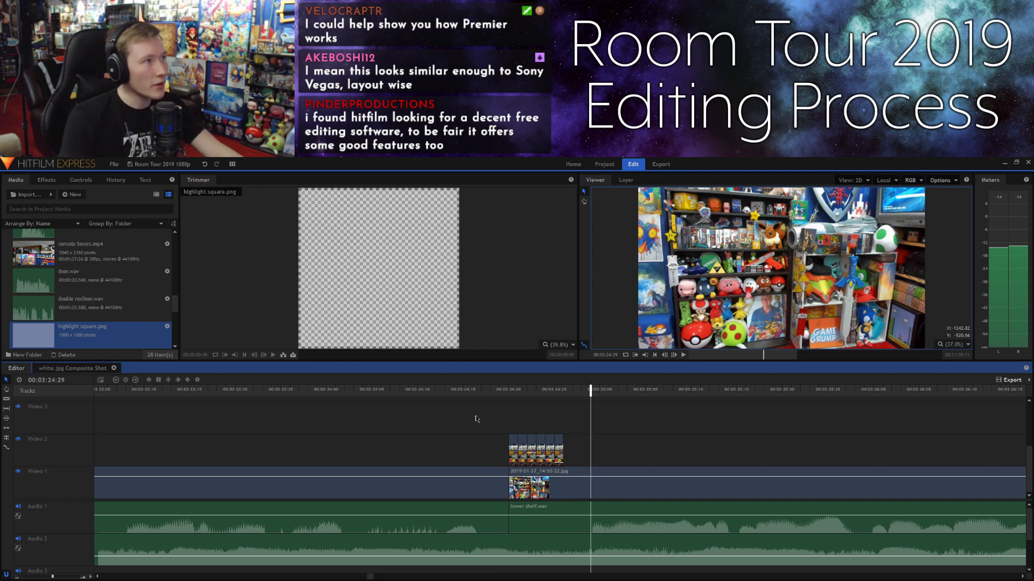
# Step: Play back the dissolve into 2019-01-27_14-50-32.jpg twice, starting a little before the cut each time
pyautogui.click(437, 393)
pyautogui.press('space')
pyautogui.press('space')
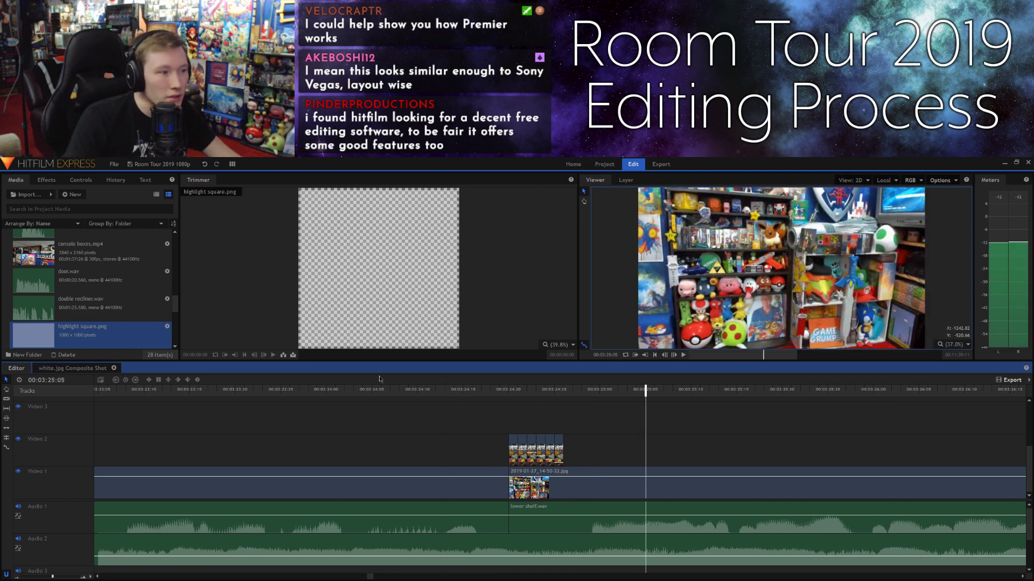
pyautogui.click(354, 393)
pyautogui.press('space')
pyautogui.press('space')
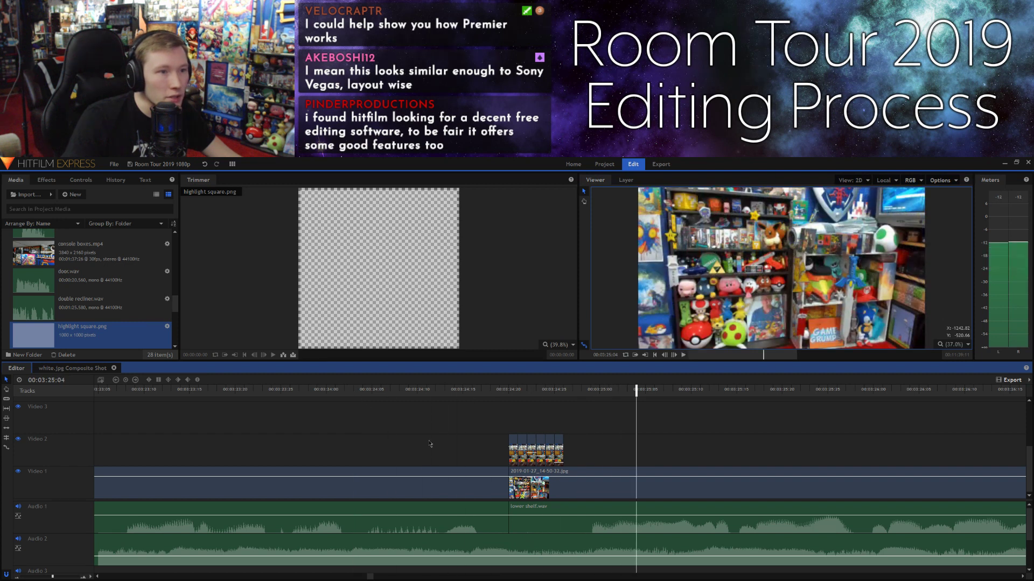
# Step: Review the timeline up to the start of 2019-01-27_14-51-13.jpg, playing briefly from 00:03:42:20 and checking the frame at 00:03:42:11
pyautogui.hscroll(3, 483, 578)
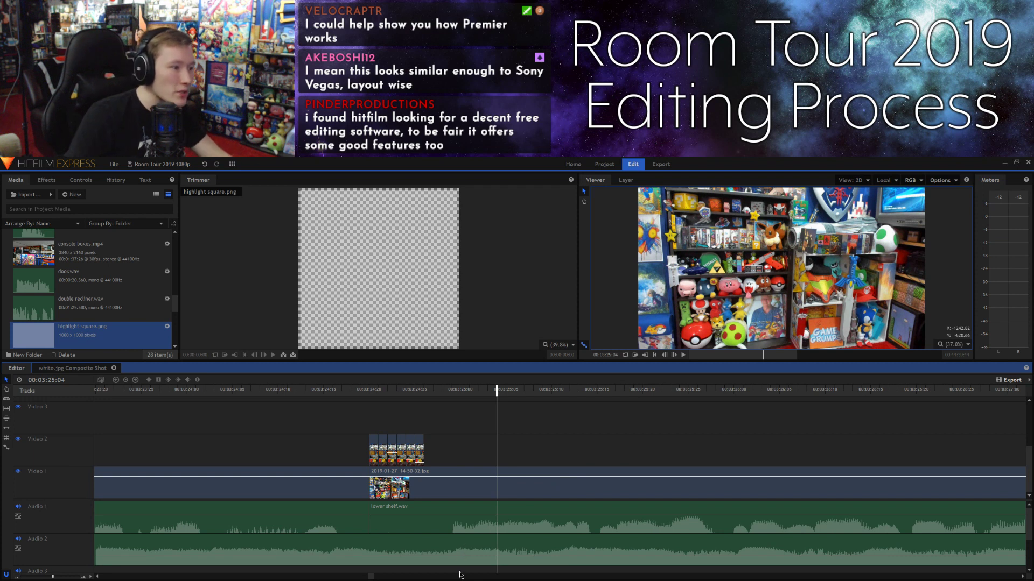
pyautogui.hscroll(5, 455, 579)
pyautogui.hscroll(20, 455, 579)
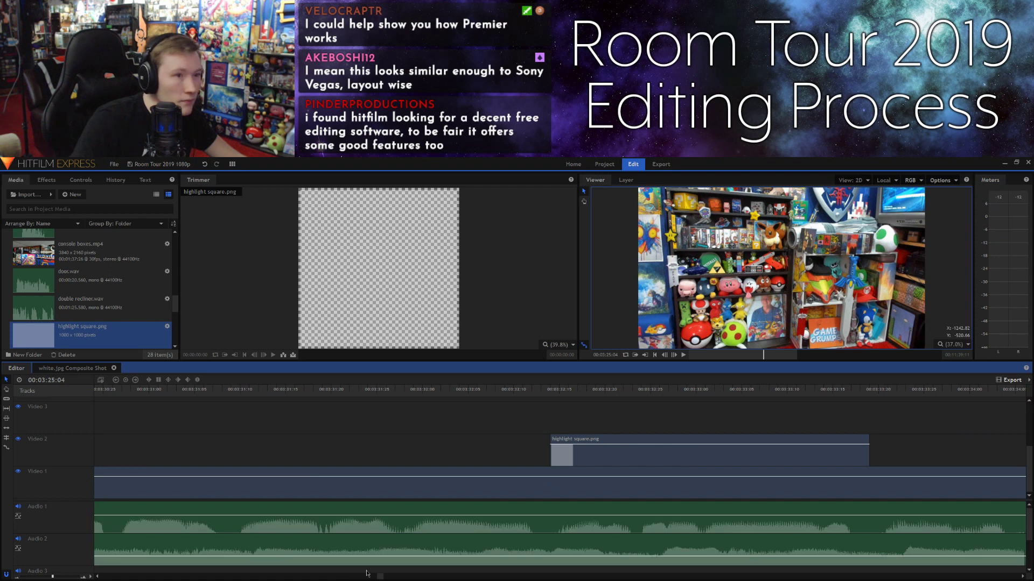
pyautogui.hscroll(20, 368, 574)
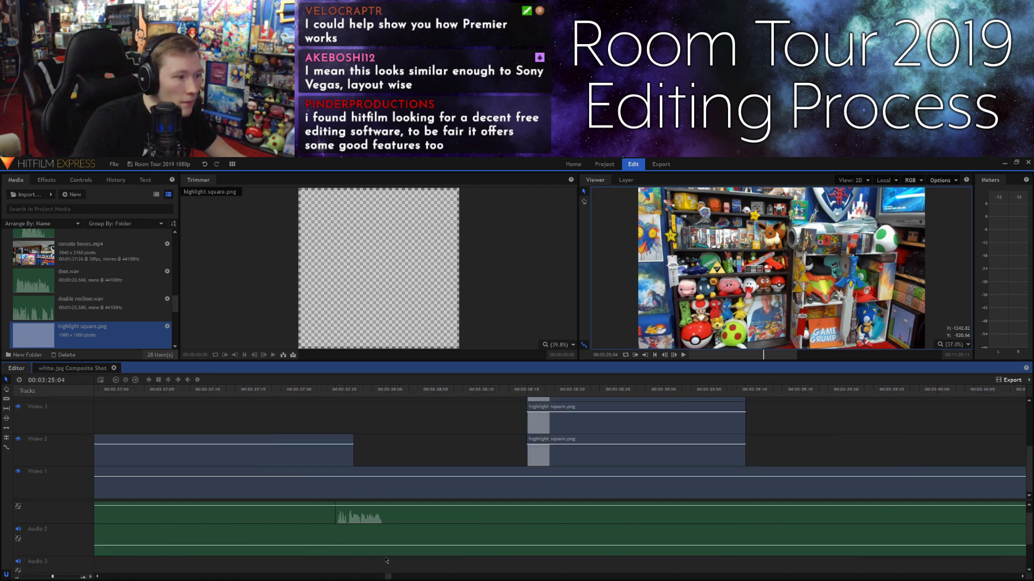
pyautogui.moveTo(44, 575); pyautogui.dragTo(27, 578)
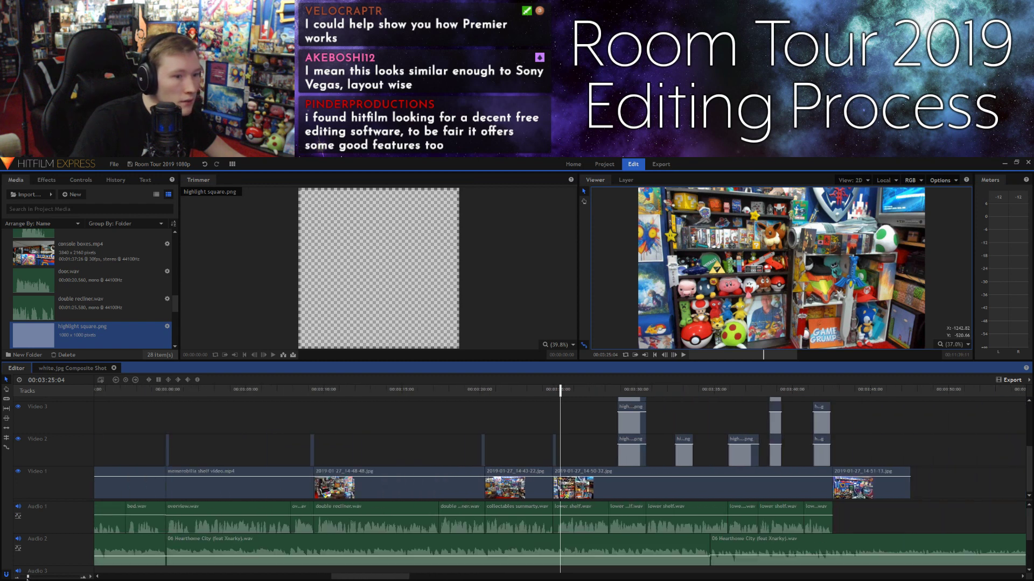
pyautogui.click(829, 390)
pyautogui.click(838, 391)
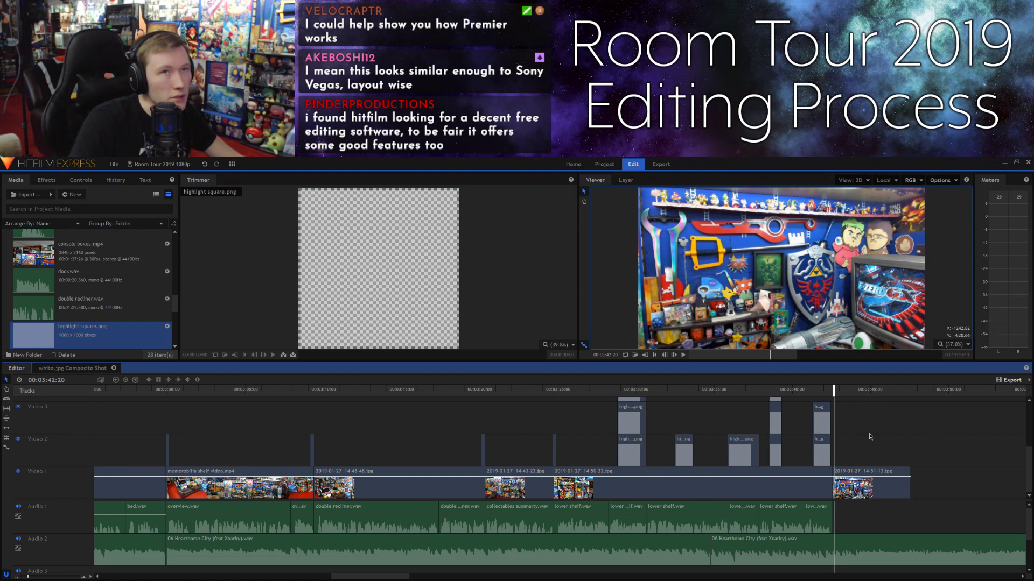
pyautogui.press('space')
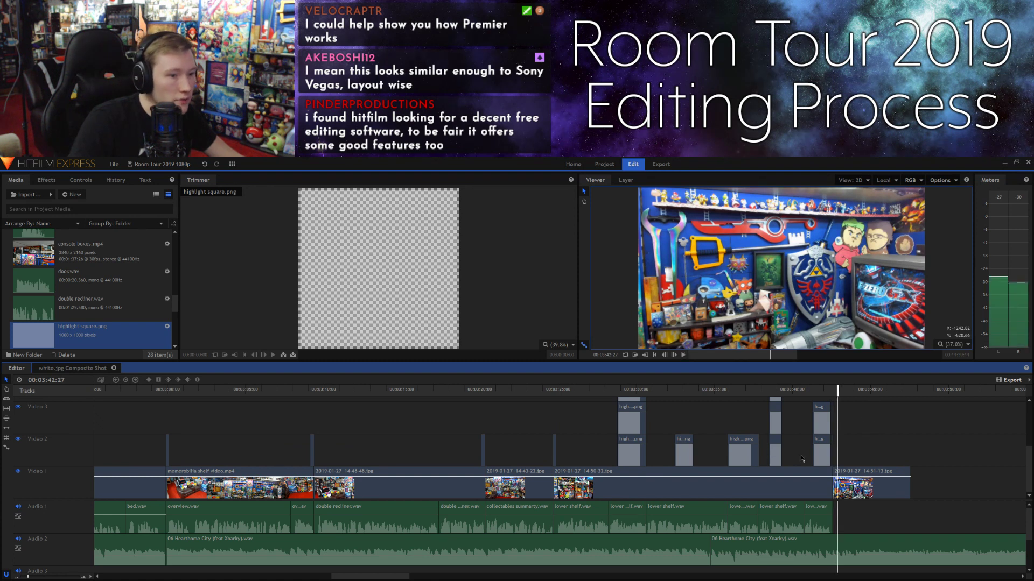
pyautogui.press('space')
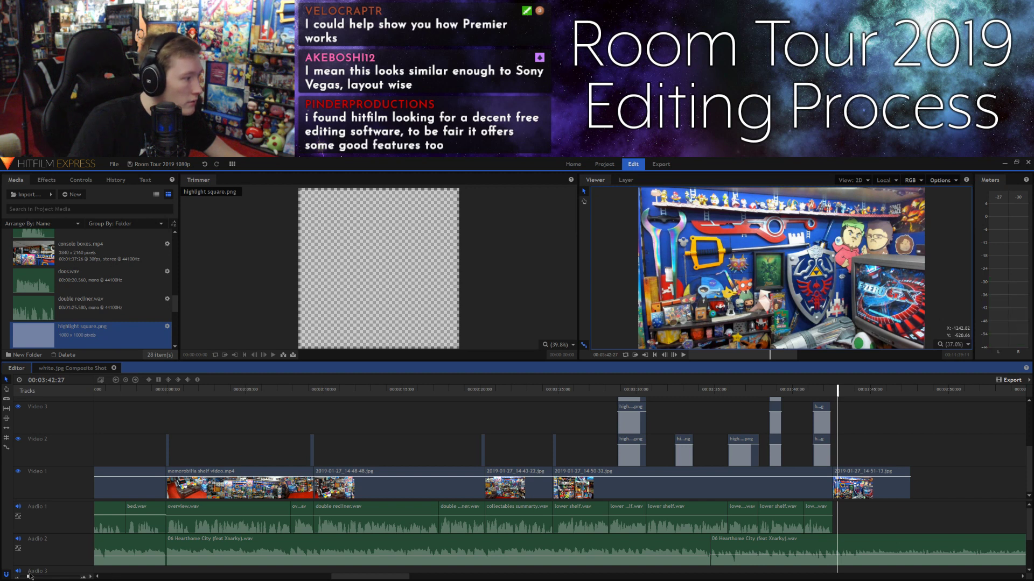
pyautogui.moveTo(26, 577); pyautogui.dragTo(28, 577)
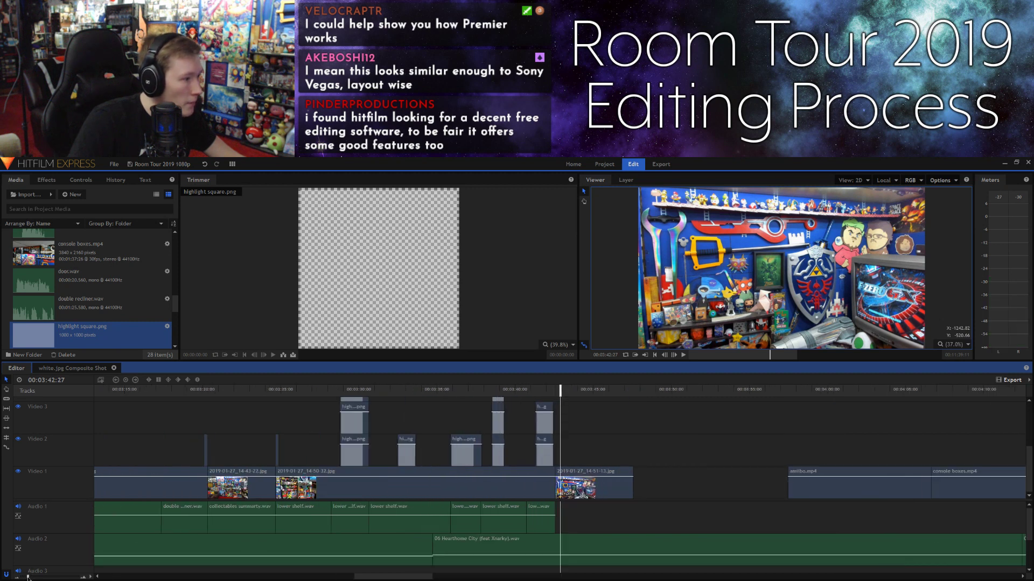
pyautogui.click(188, 398)
pyautogui.click(122, 390)
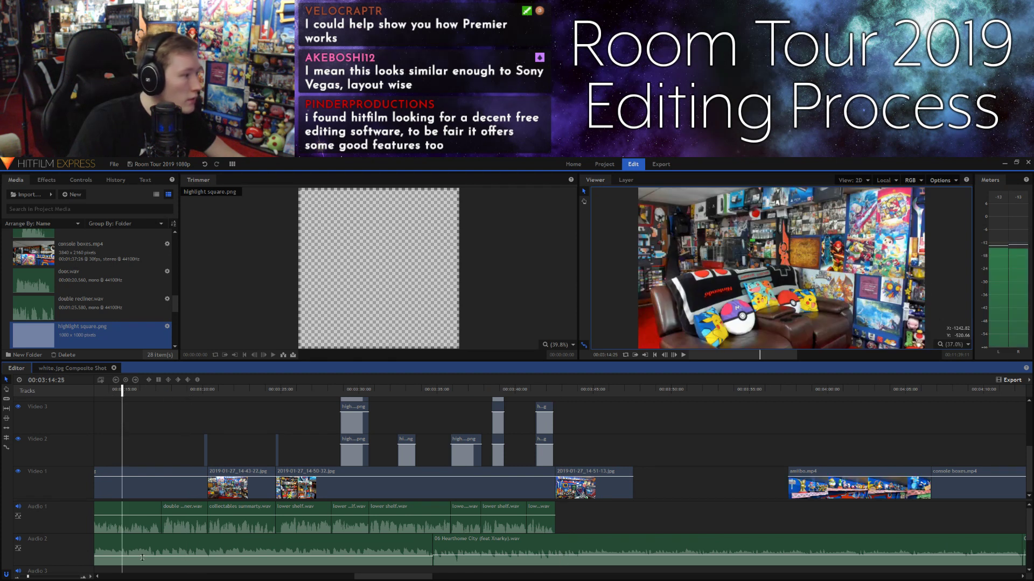
pyautogui.click(552, 389)
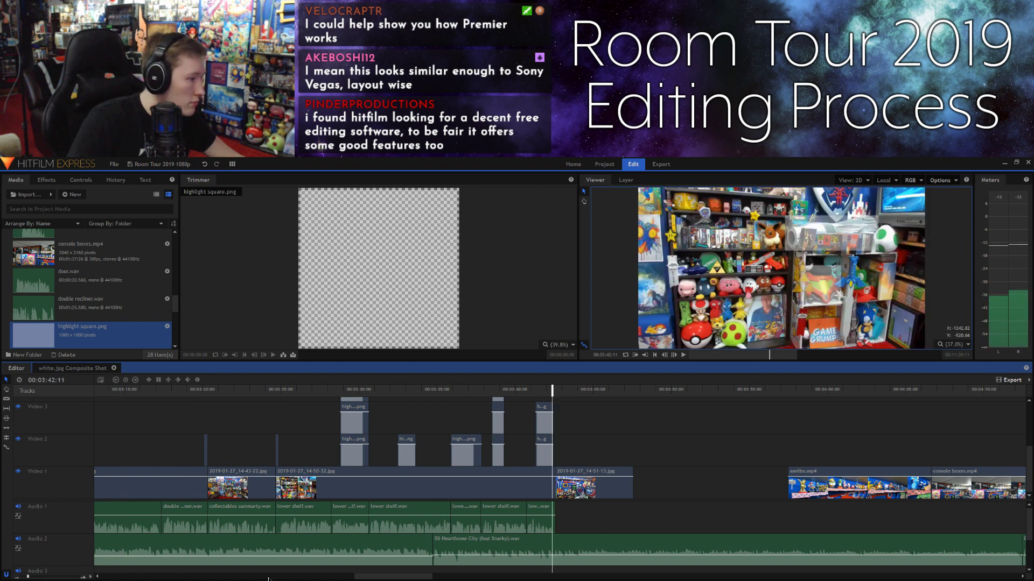
pyautogui.hscroll(-3, 263, 578)
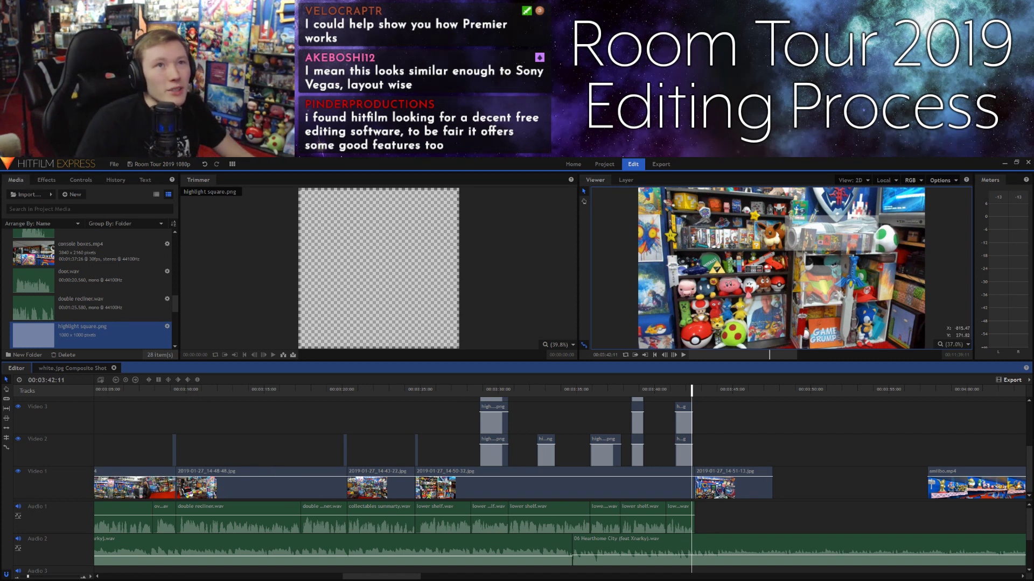
# Step: Undock and maximize the viewer, and play the sequence from 00:02:59:17, just before memorabilia shelf video.mp4, through to 00:03:45:10
pyautogui.click(157, 390)
pyautogui.click(105, 390)
pyautogui.moveTo(382, 577); pyautogui.dragTo(371, 576)
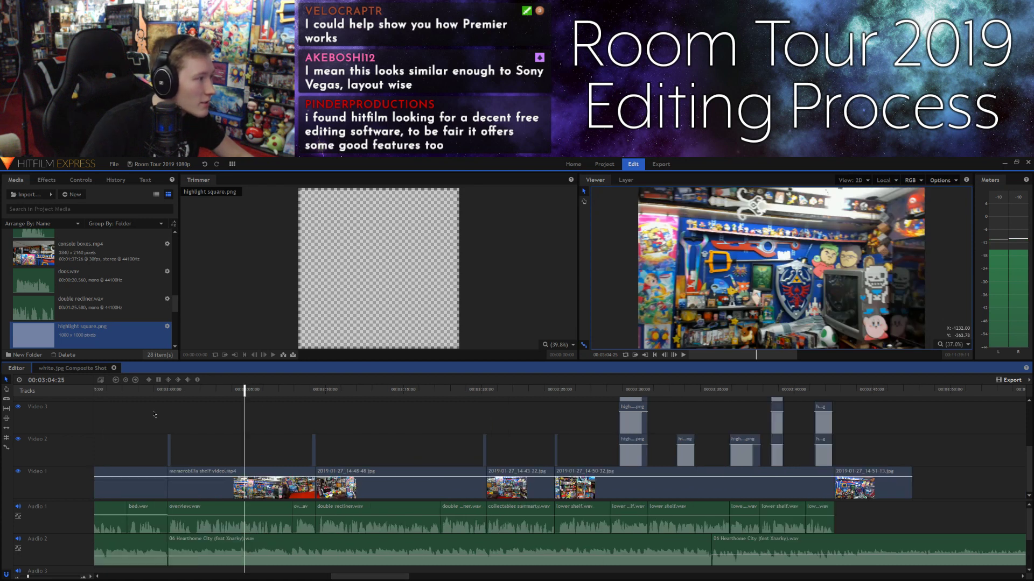
pyautogui.click(162, 393)
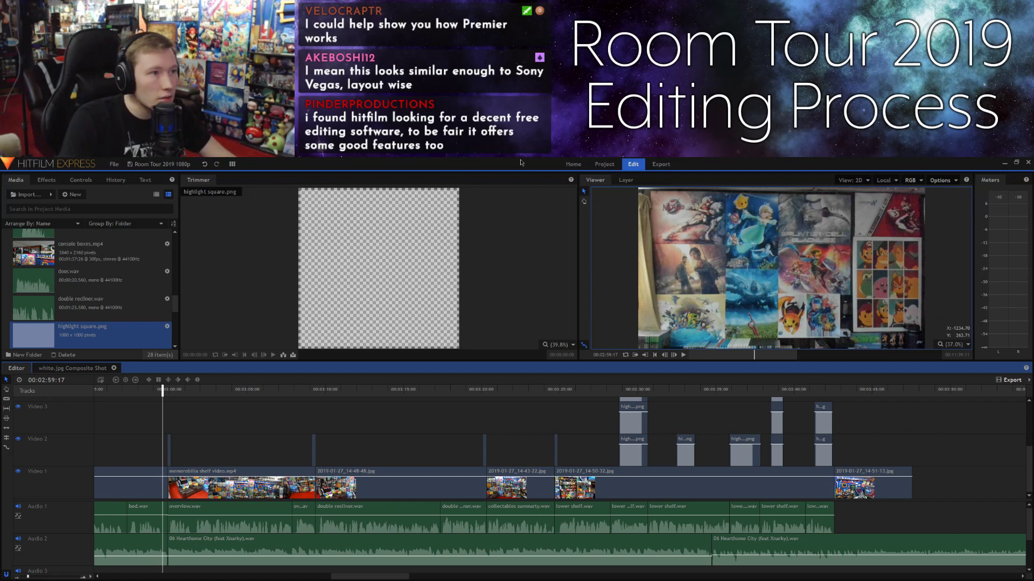
pyautogui.click(669, 186)
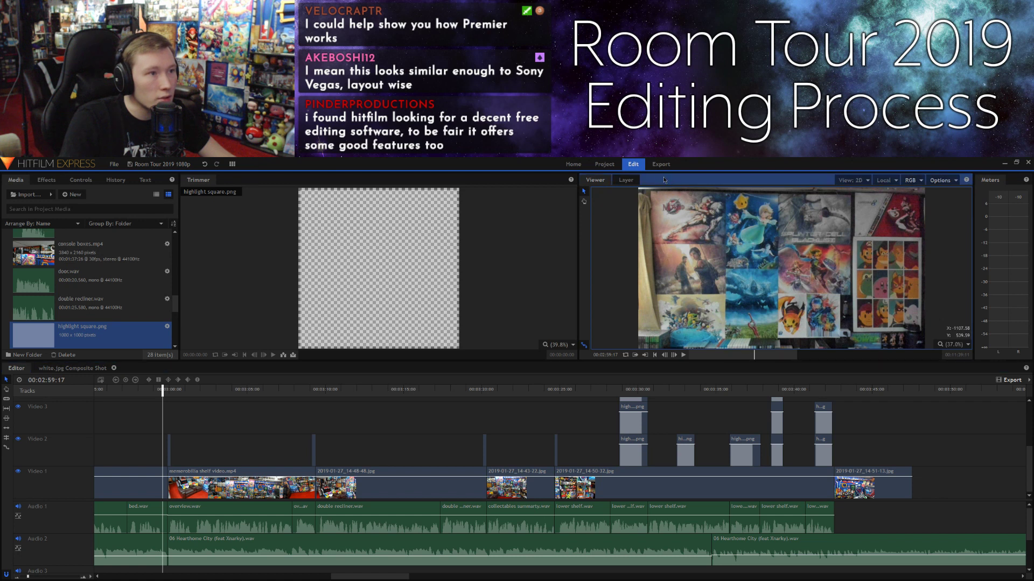
pyautogui.moveTo(673, 186); pyautogui.dragTo(570, 224)
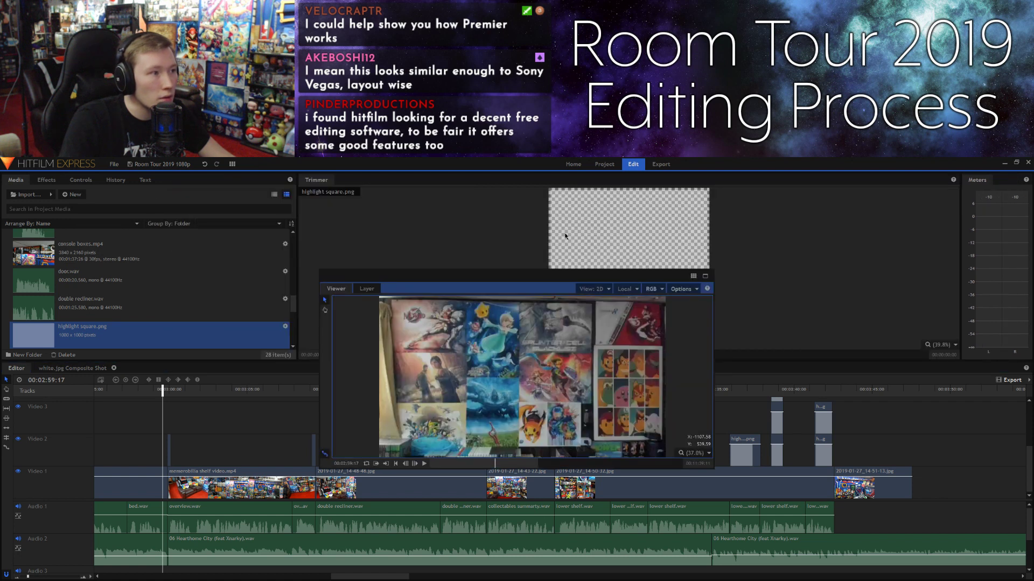
pyautogui.click(705, 278)
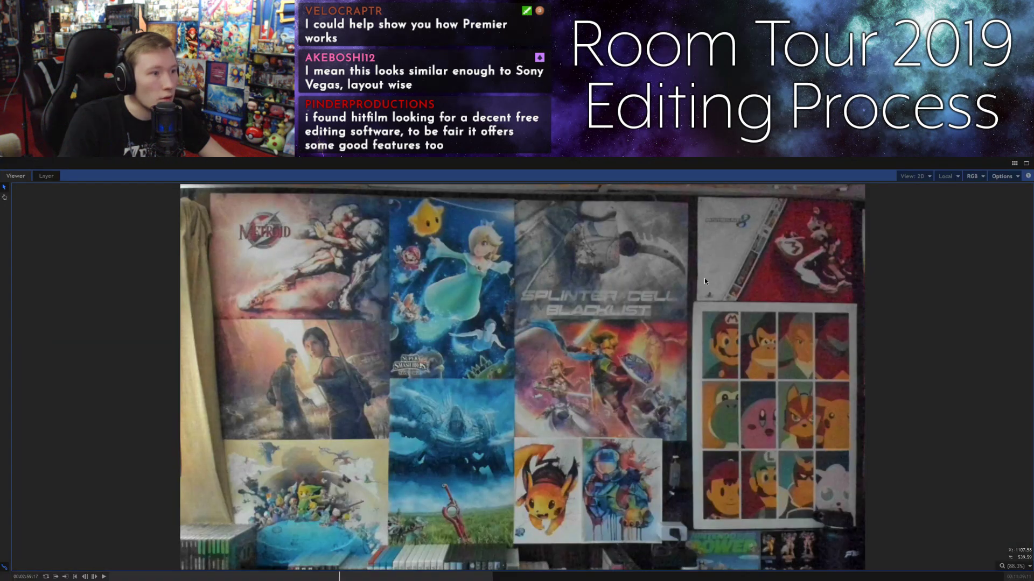
pyautogui.click(104, 576)
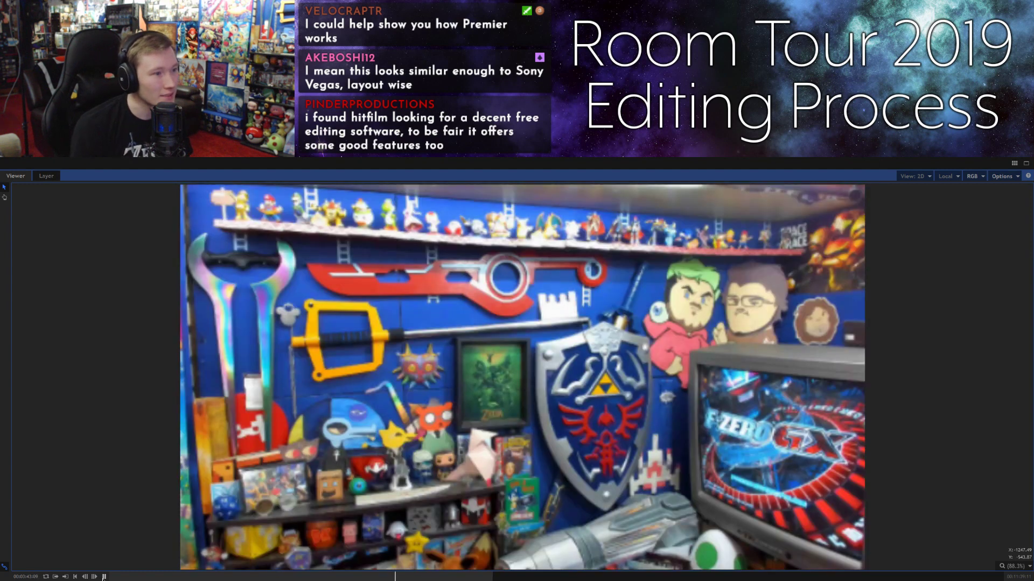
pyautogui.click(104, 577)
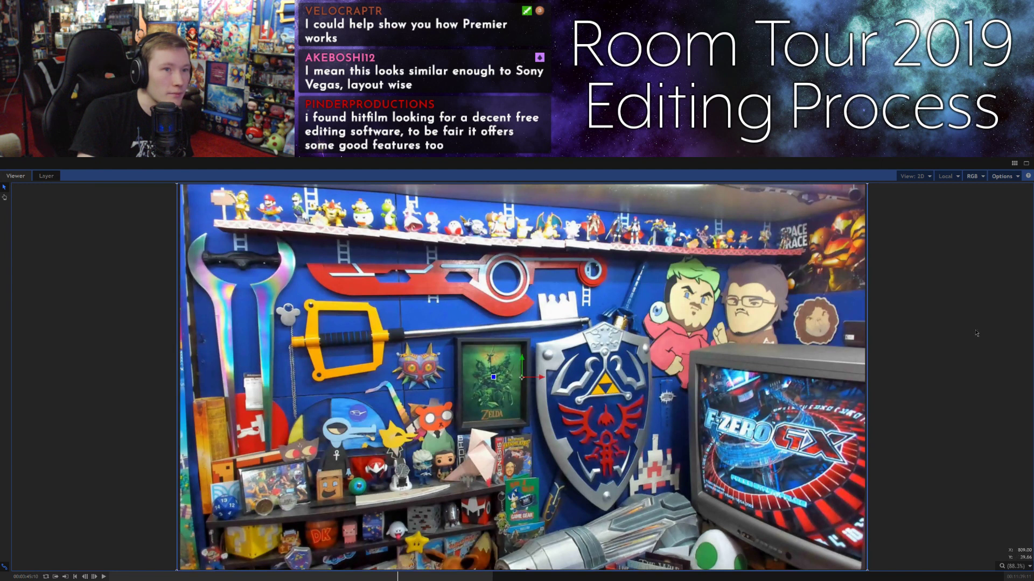
# Step: Restore the viewer from full size, dock it back between the Trimmer and the audio meters, and deselect the clip
pyautogui.click(1026, 163)
pyautogui.moveTo(466, 278); pyautogui.dragTo(675, 271)
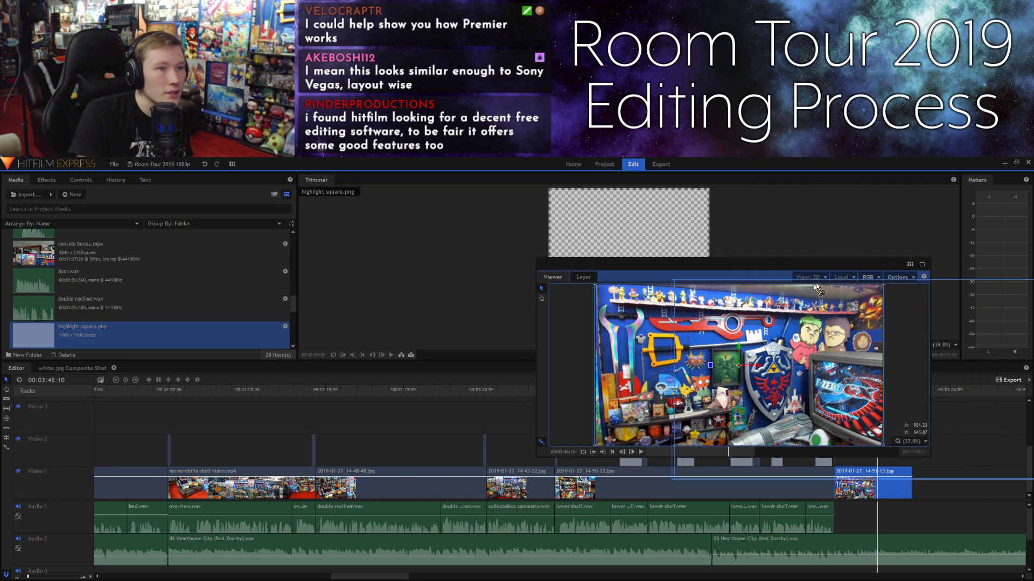
pyautogui.moveTo(791, 267); pyautogui.dragTo(977, 271)
pyautogui.moveTo(681, 289); pyautogui.dragTo(583, 319)
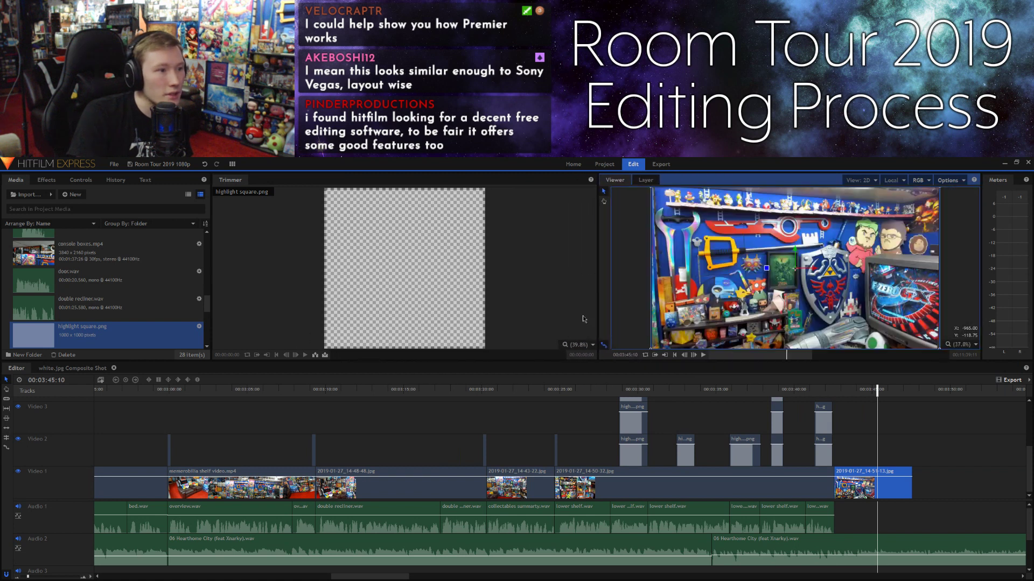
pyautogui.click(559, 422)
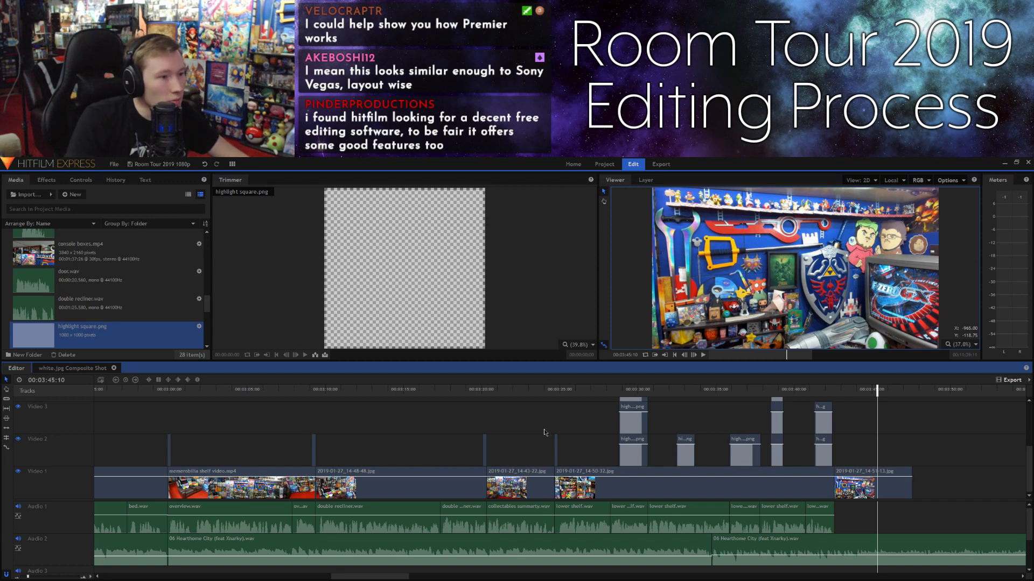
# Step: Examine the cut into 2019-01-27_14-51-13.jpg and scrub through that photo between 00:03:42:08 and 00:03:46:21
pyautogui.hscroll(5, 678, 436)
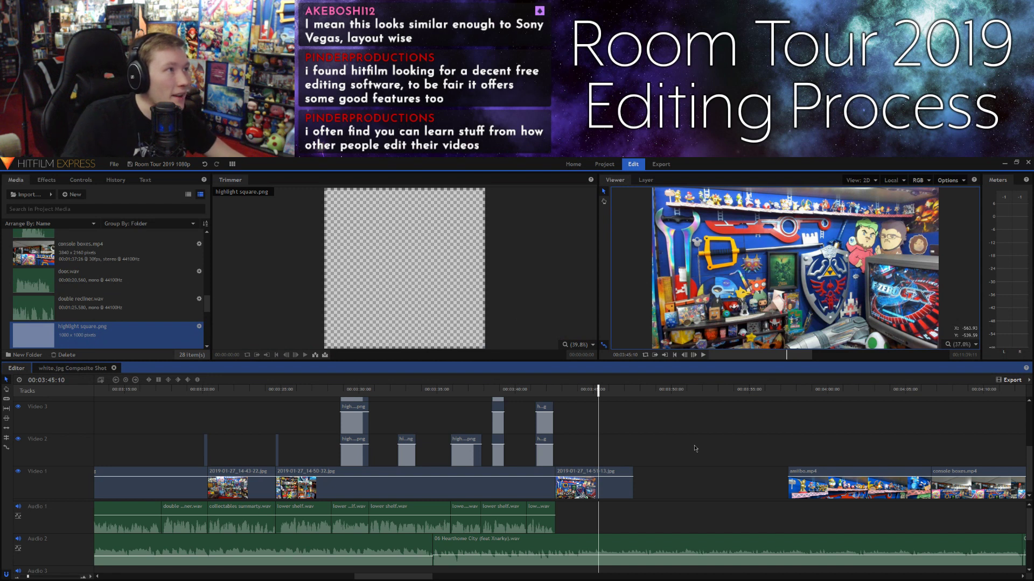
pyautogui.click(550, 393)
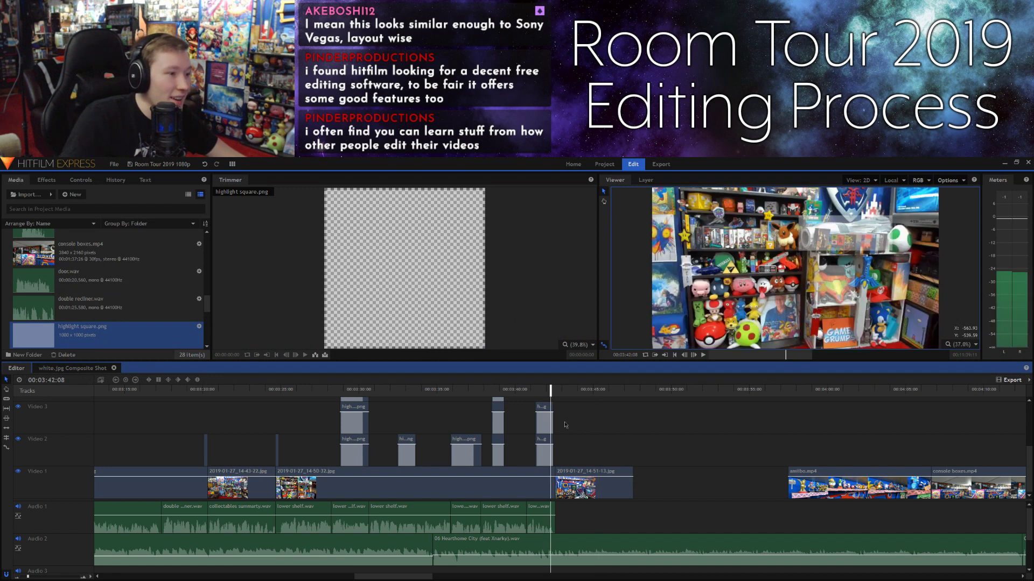
pyautogui.click(558, 392)
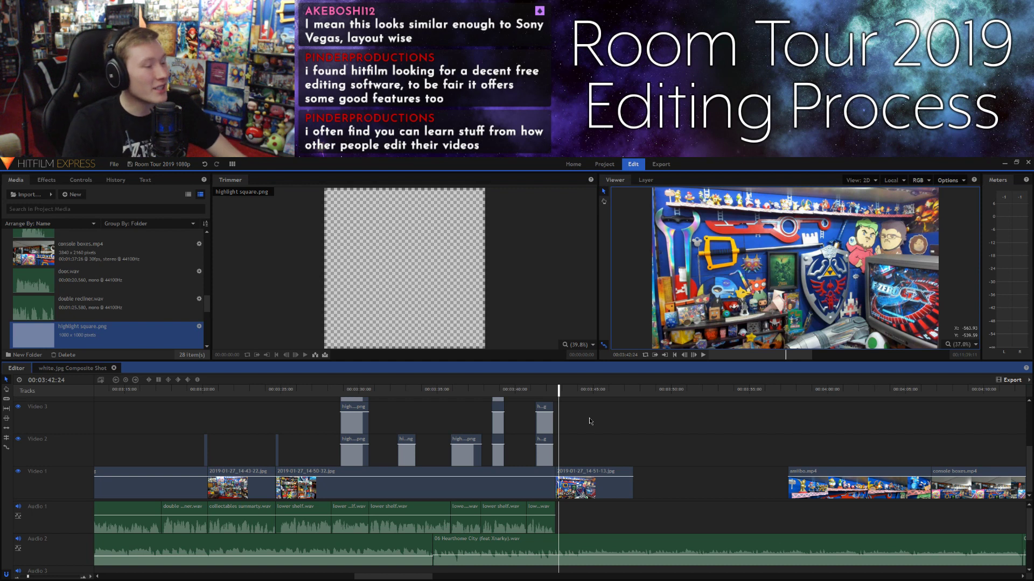
pyautogui.click(588, 392)
pyautogui.click(605, 391)
pyautogui.click(619, 392)
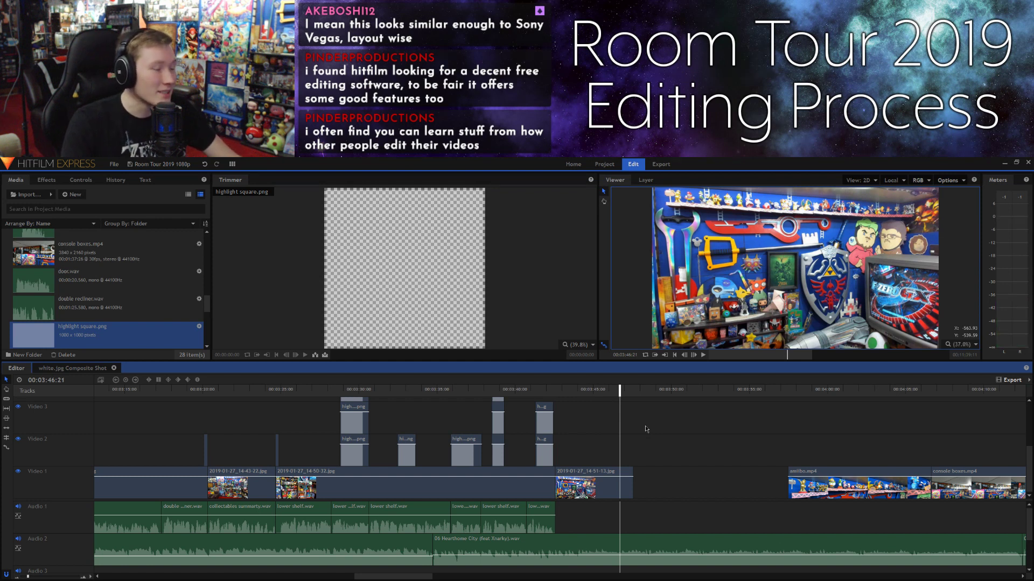
pyautogui.moveTo(620, 390)
pyautogui.mouseDown()
pyautogui.moveTo(611, 392)
pyautogui.moveTo(654, 392)
pyautogui.moveTo(601, 392)
pyautogui.mouseUp()
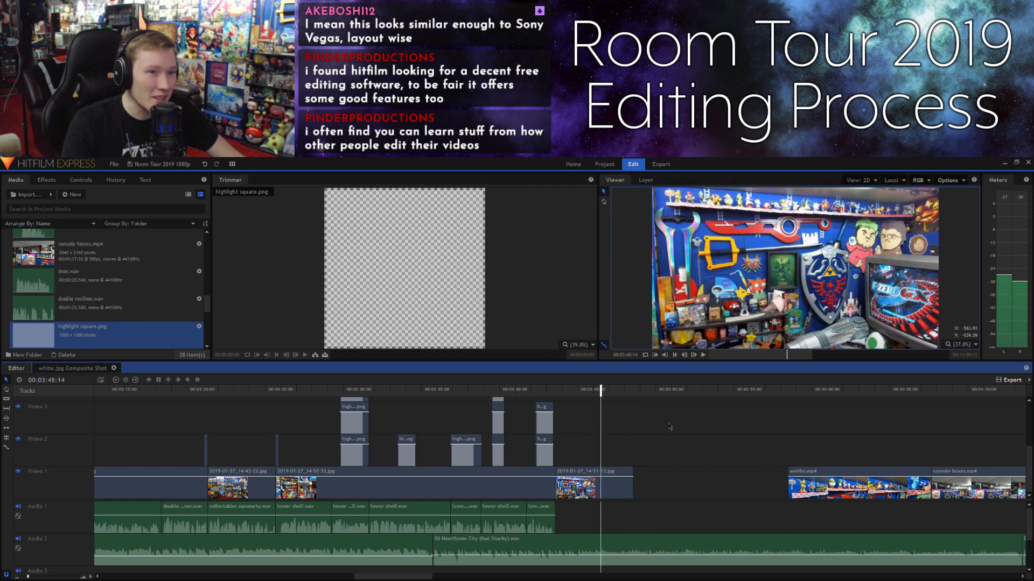
pyautogui.click(560, 389)
pyautogui.moveTo(560, 388)
pyautogui.mouseDown()
pyautogui.moveTo(535, 388)
pyautogui.moveTo(964, 401)
pyautogui.moveTo(563, 398)
pyautogui.mouseUp()
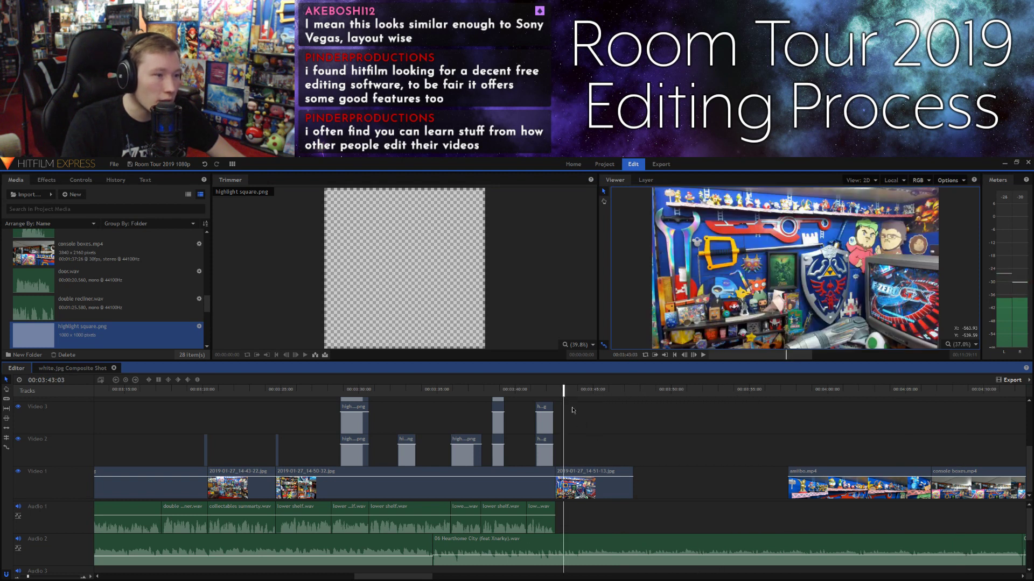
pyautogui.moveTo(563, 397)
pyautogui.mouseDown()
pyautogui.moveTo(553, 397)
pyautogui.moveTo(562, 398)
pyautogui.mouseUp()
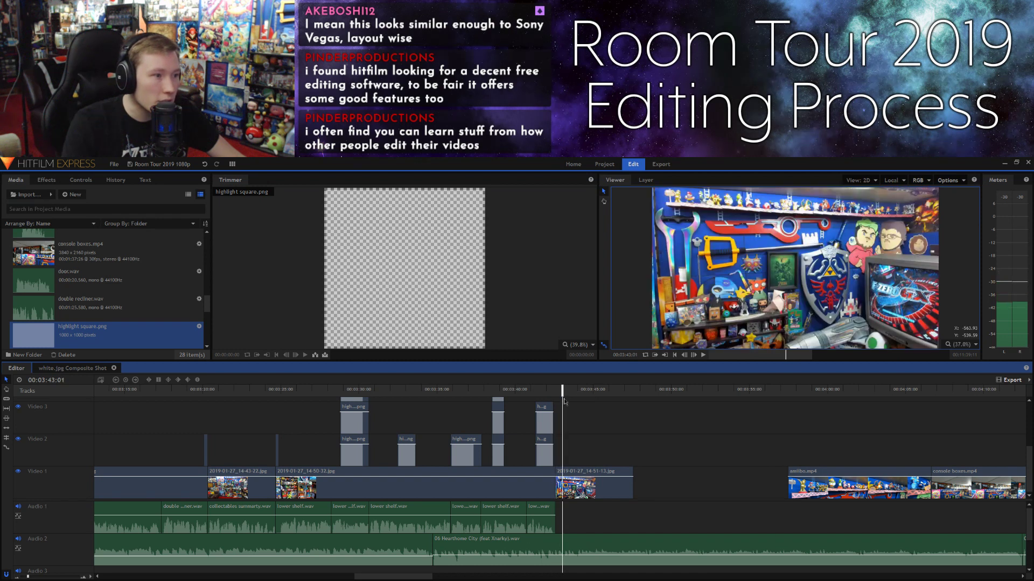
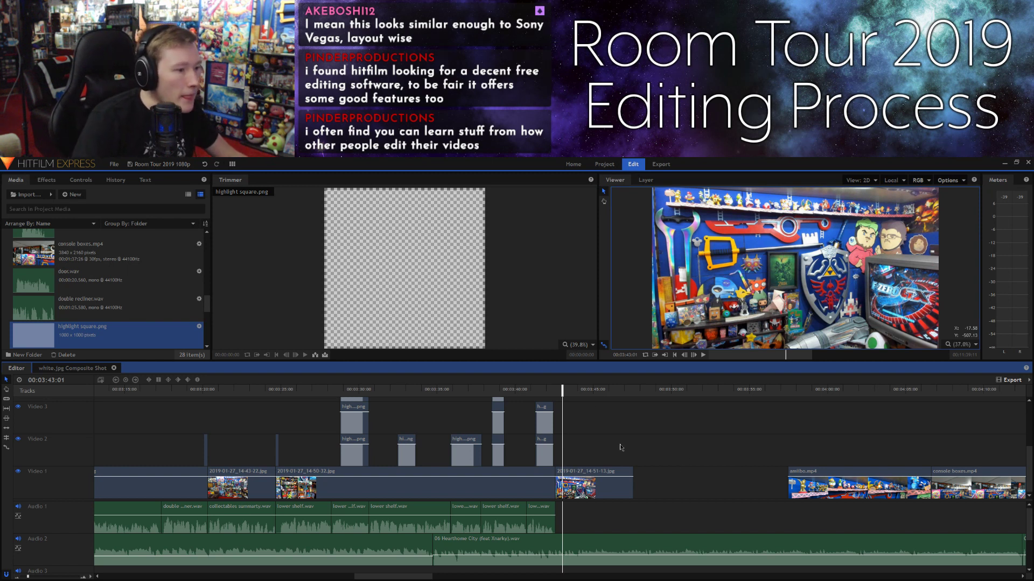
# Step: Play 2019-01-27_14-51-13.jpg from 00:03:43:01, pausing at 00:03:44:26 before continuing
pyautogui.press('space')
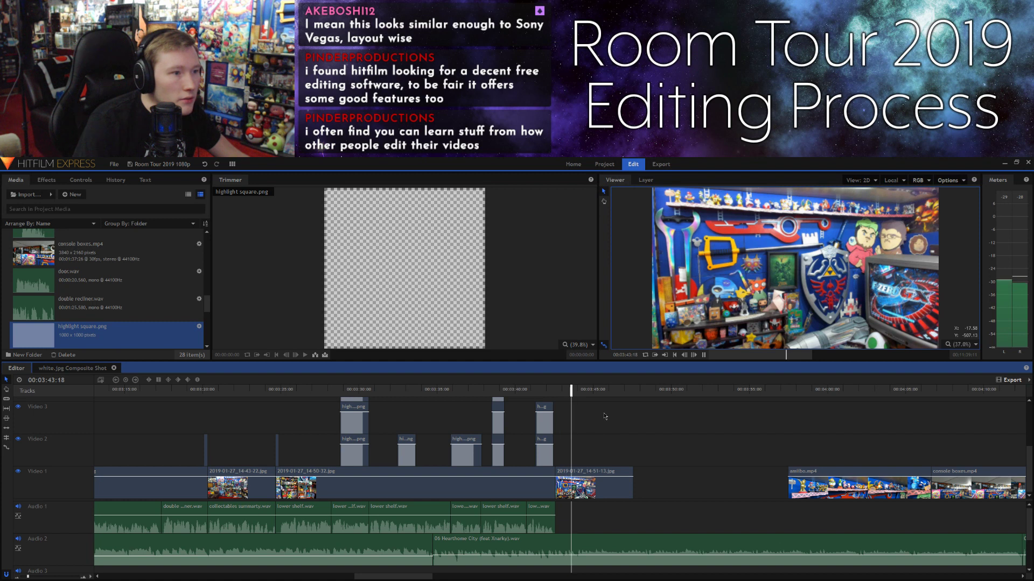
pyautogui.press('space')
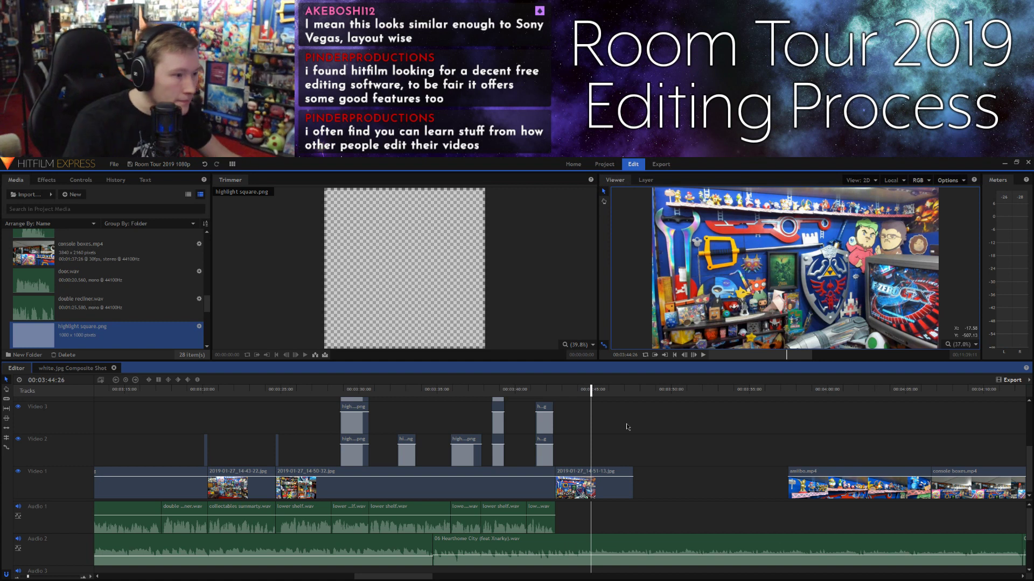
pyautogui.press('space')
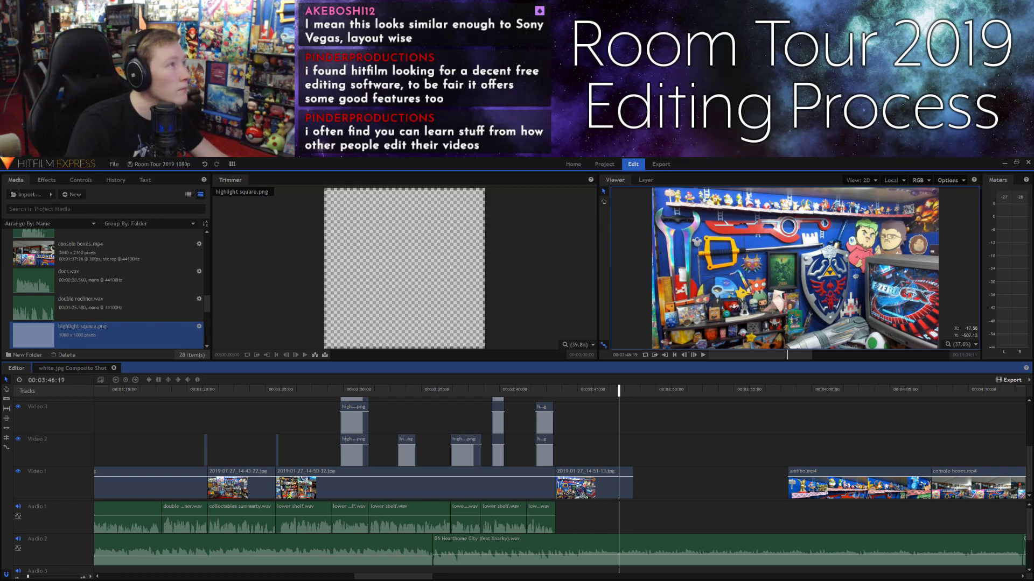
# Step: Add top half.wav to the project media, mark its in point at 00:00:11:26, and play it
pyautogui.moveTo(1, 290); pyautogui.dragTo(99, 290)
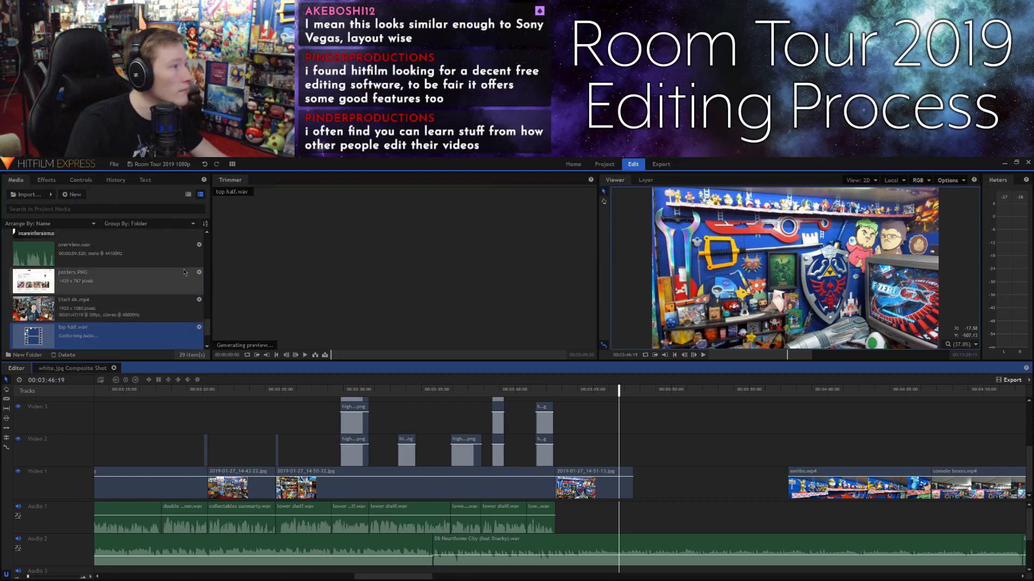
pyautogui.moveTo(331, 354)
pyautogui.mouseDown()
pyautogui.moveTo(435, 360)
pyautogui.moveTo(386, 358)
pyautogui.mouseUp()
pyautogui.press('i')
pyautogui.press('space')
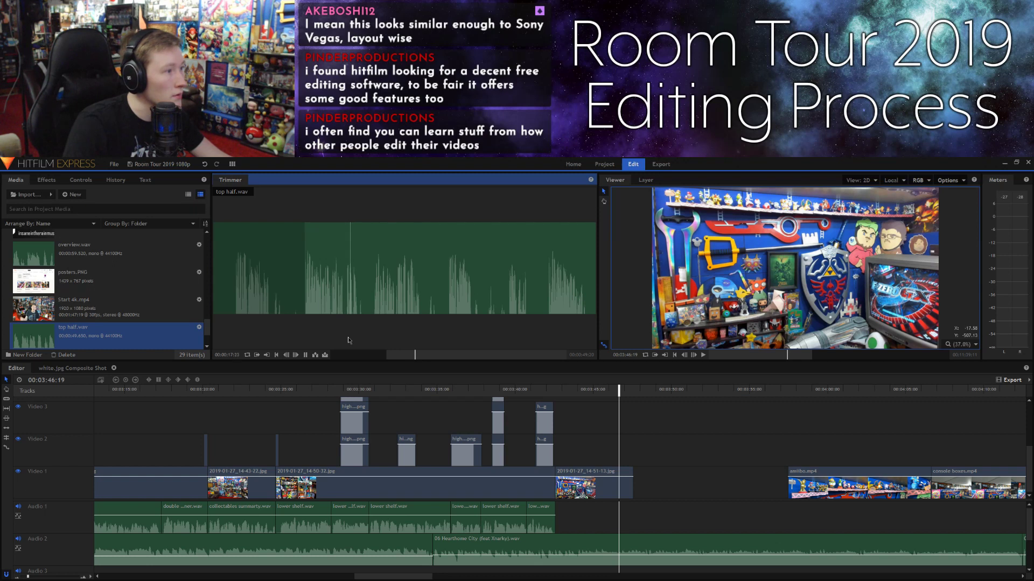
# Step: Mark top half.wav's out point at 00:00:16:28, place the section on Audio 1 after lower shelf.wav, and align 2019-01-27_14-51-13.jpg above it
pyautogui.moveTo(414, 356); pyautogui.dragTo(412, 357)
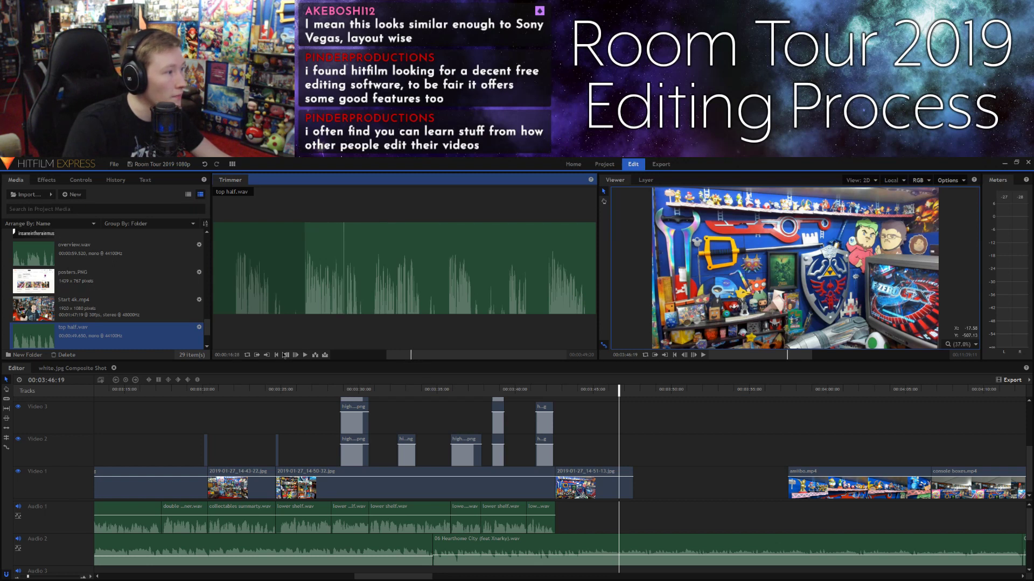
pyautogui.click(267, 355)
pyautogui.moveTo(338, 277); pyautogui.dragTo(595, 511)
pyautogui.moveTo(575, 471); pyautogui.dragTo(590, 471)
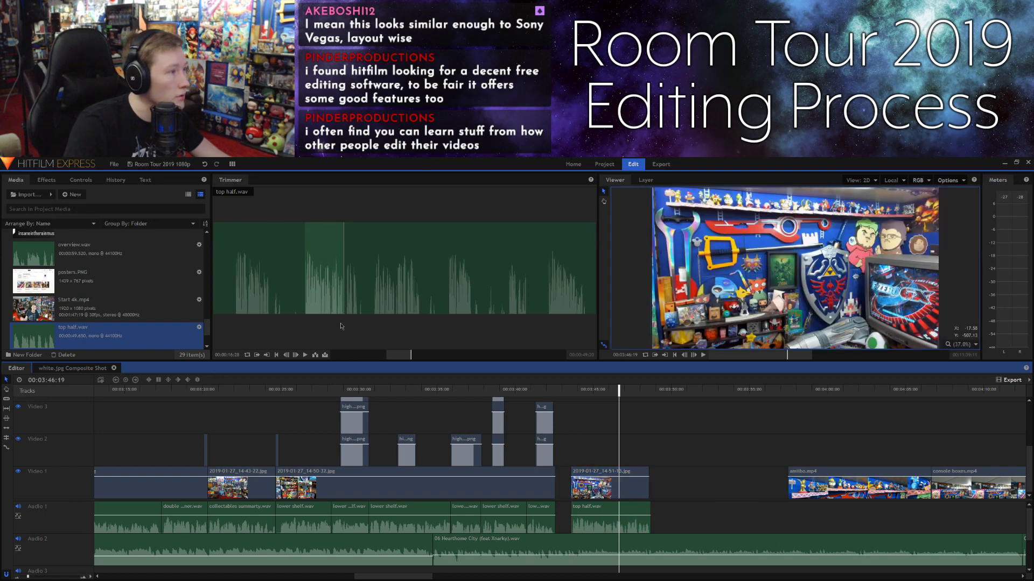
# Step: Play top half.wav past the marked section and skip ahead through the recording to 00:00:32:06
pyautogui.click(347, 323)
pyautogui.press('space')
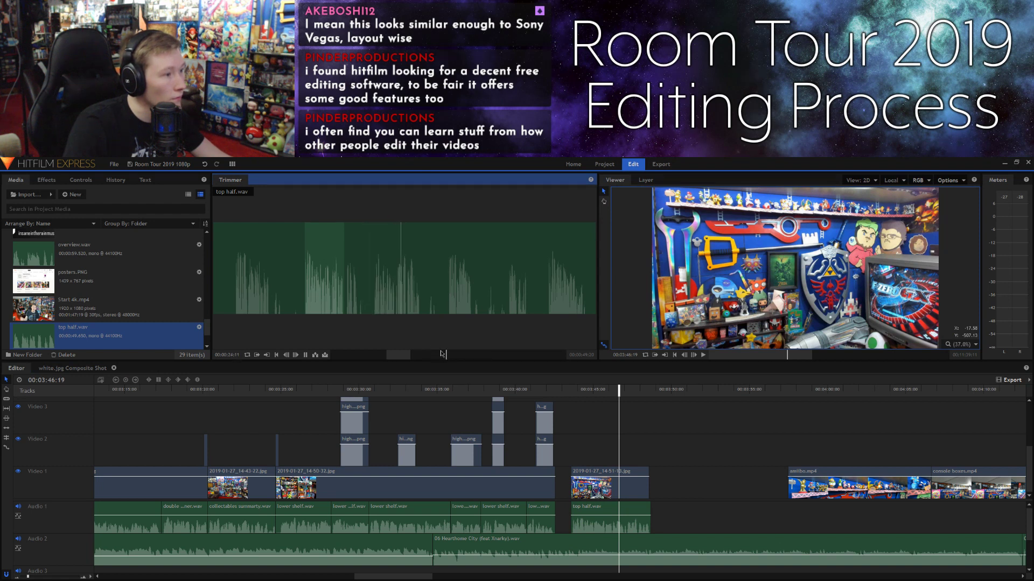
pyautogui.moveTo(444, 354); pyautogui.dragTo(472, 357)
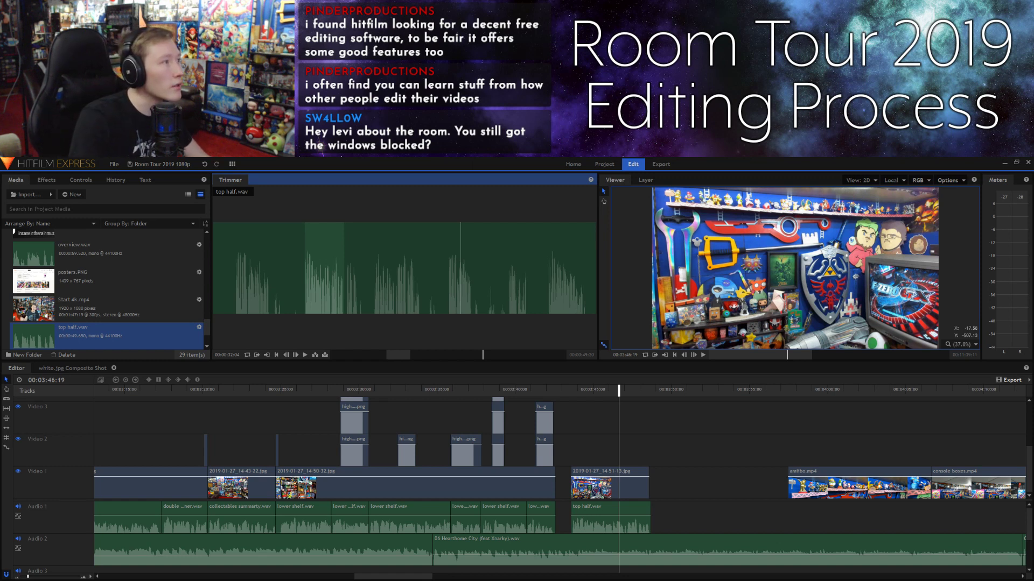
# Step: Switch to the Logitech camera window to show the room, and minimize it again
pyautogui.hotkey('alt', 'Tab')
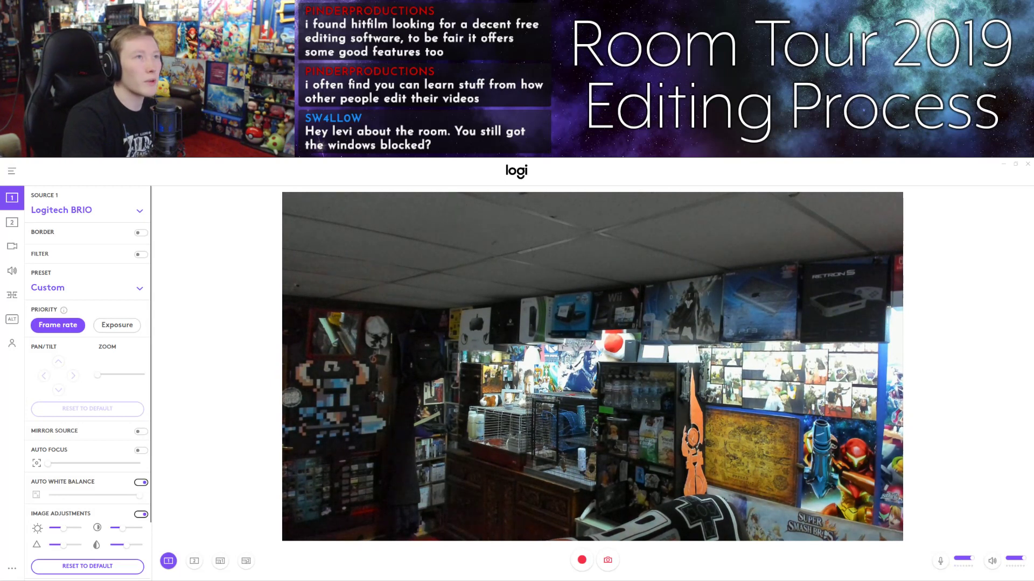
pyautogui.click(1003, 164)
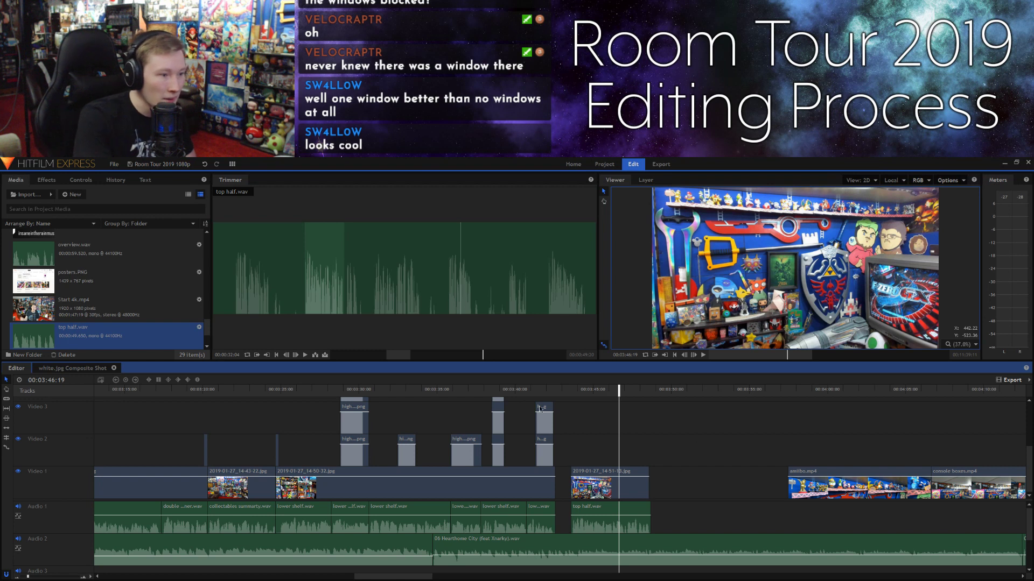
# Step: Move the timeline playhead to 00:03:43:14 and audition top half.wav from 00:00:32:06 to the start of its last take
pyautogui.moveTo(561, 395); pyautogui.dragTo(568, 393)
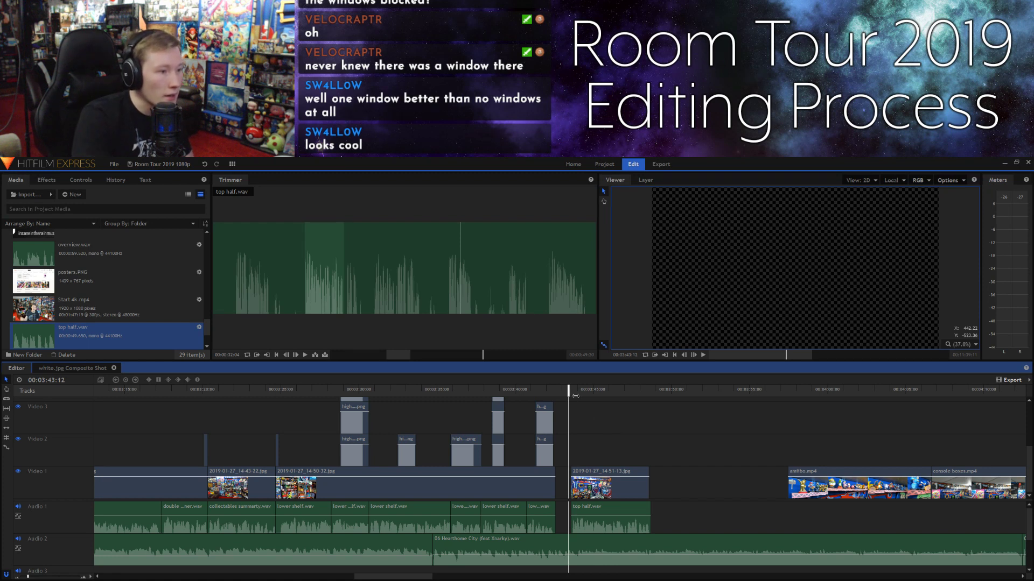
pyautogui.moveTo(575, 395)
pyautogui.mouseDown()
pyautogui.moveTo(598, 396)
pyautogui.moveTo(576, 403)
pyautogui.mouseUp()
pyautogui.click(515, 331)
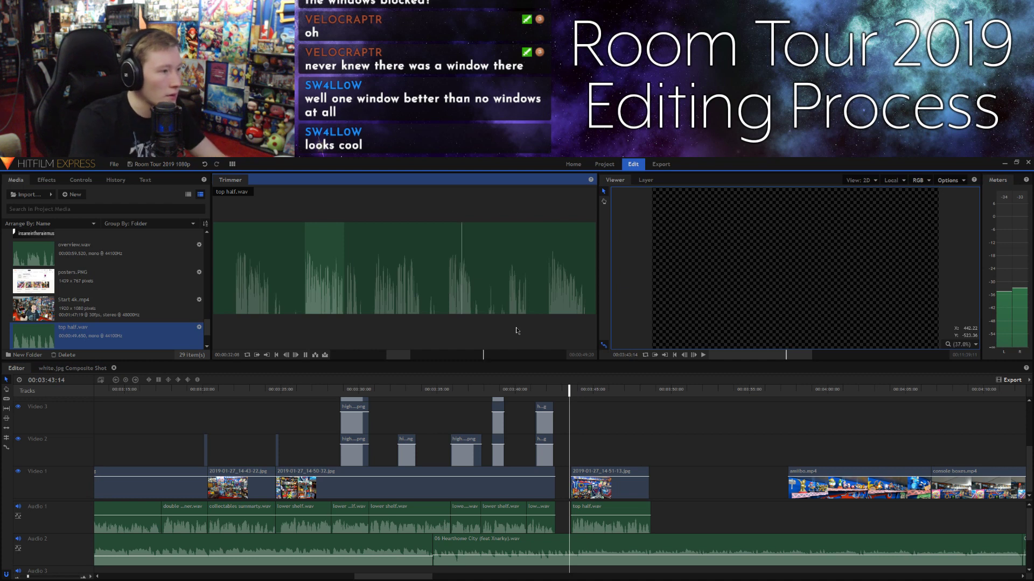
pyautogui.press('space')
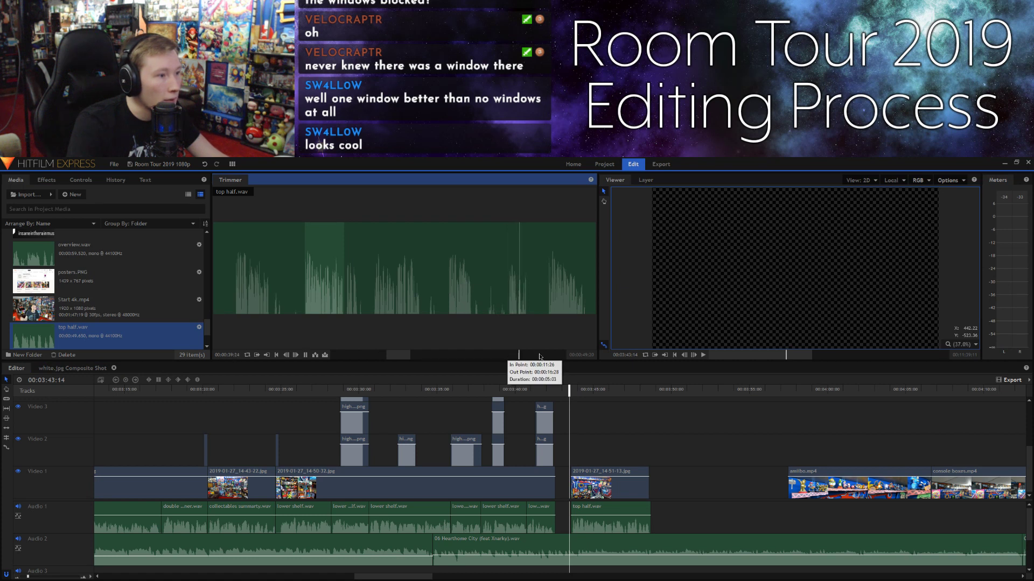
pyautogui.moveTo(546, 357); pyautogui.dragTo(536, 355)
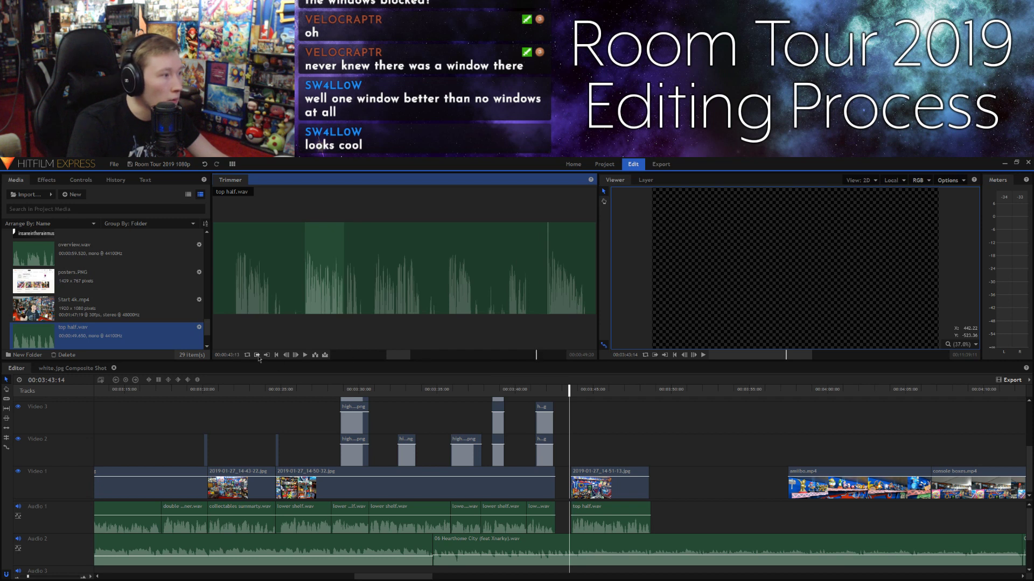
# Step: Mark the last take of top half.wav, with the in point at 00:00:43:11 and the out point at 00:00:48:00
pyautogui.press('space')
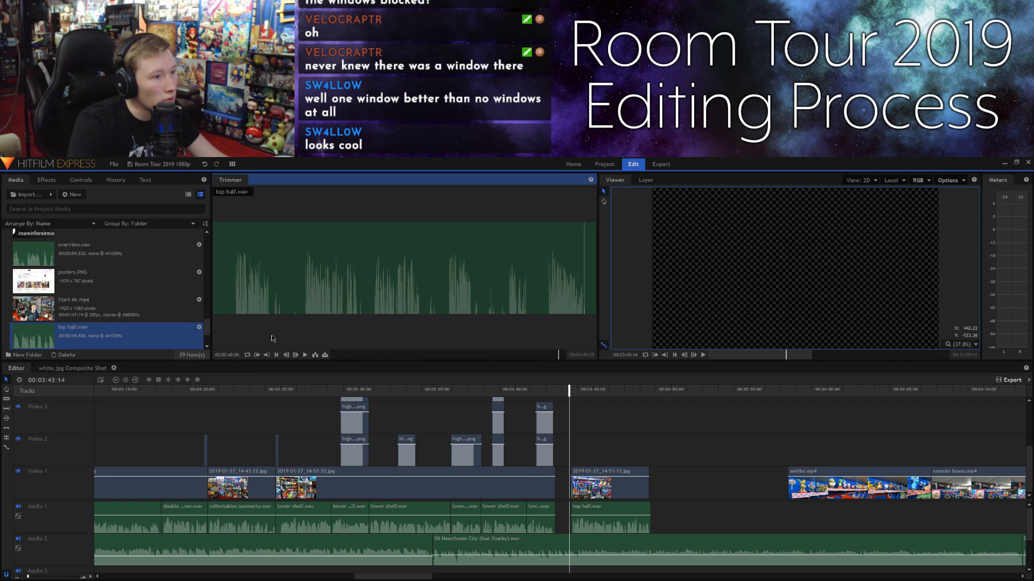
pyautogui.press('space')
pyautogui.click(286, 355)
pyautogui.click(286, 355)
pyautogui.click(286, 355)
pyautogui.click(287, 355)
pyautogui.click(266, 355)
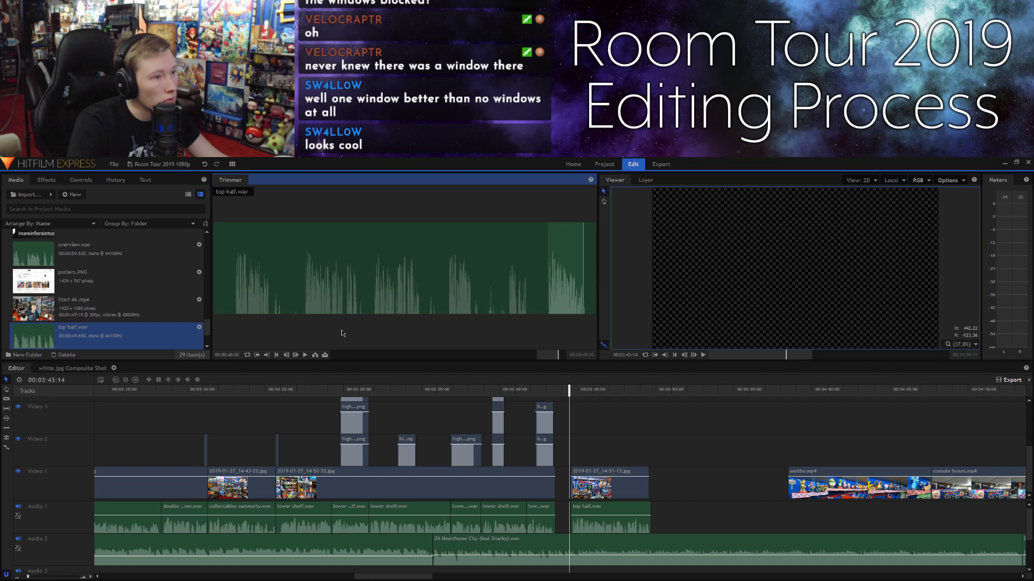
# Step: Place the marked last take of top half.wav directly after the first section on Audio 1 and play across the join
pyautogui.moveTo(415, 280); pyautogui.dragTo(694, 531)
pyautogui.click(640, 390)
pyautogui.press('space')
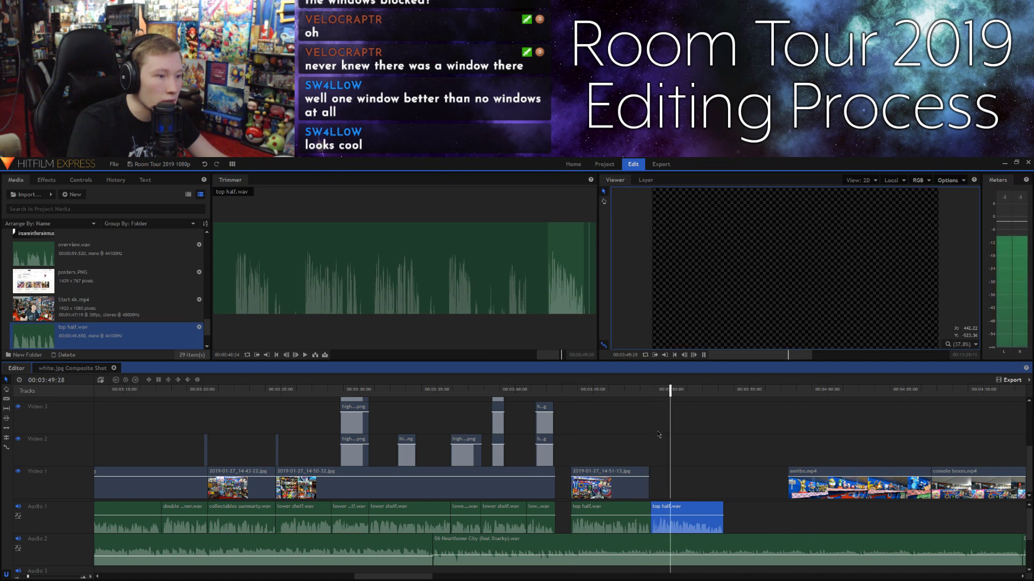
pyautogui.press('space')
# Step: Fit the end of 2019-01-27_14-51-13.jpg to the first top half.wav section and move amiibo.mp4 directly after the photo
pyautogui.moveTo(644, 469); pyautogui.dragTo(722, 475)
pyautogui.doubleClick(822, 474)
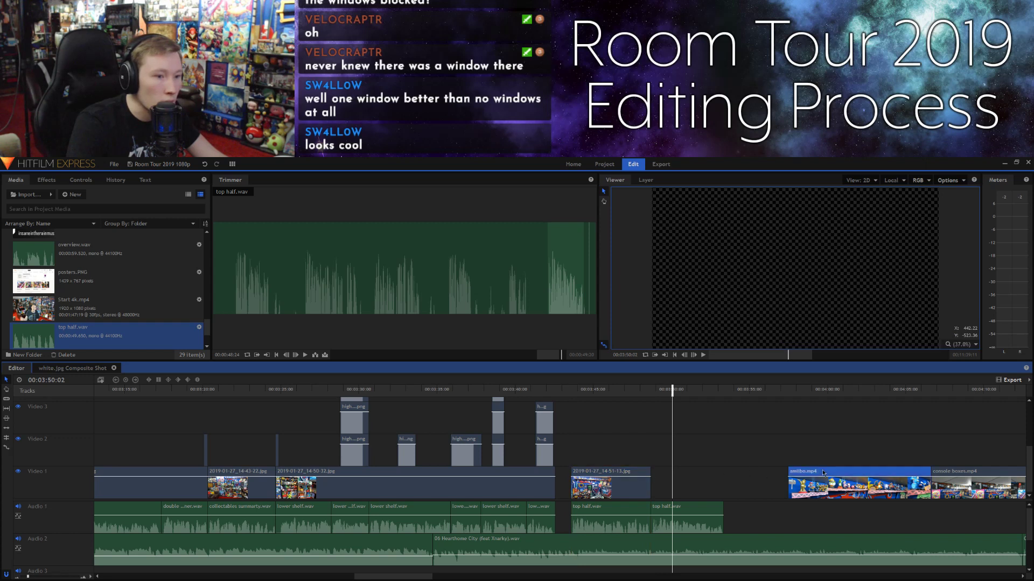
pyautogui.moveTo(806, 474); pyautogui.dragTo(671, 478)
# Step: Play through amiibo.mp4, split it at 00:03:55:03, and delete the part after the cut
pyautogui.press('Up')
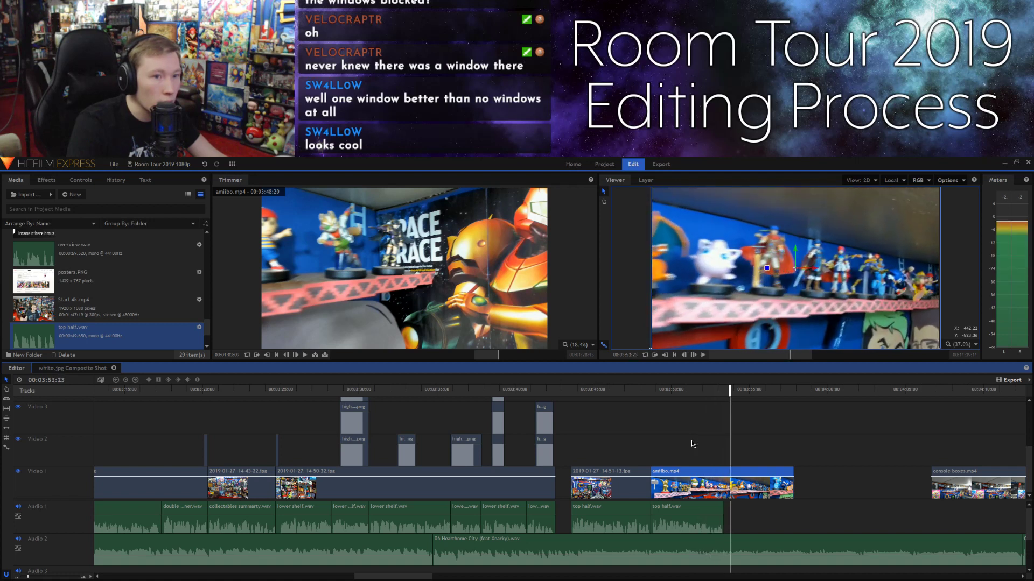
pyautogui.press('space')
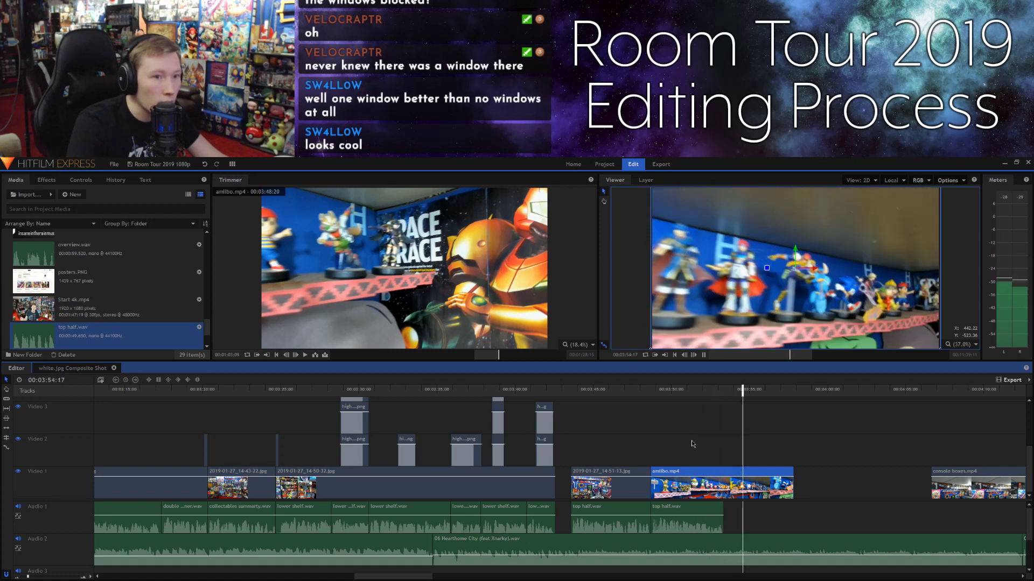
pyautogui.click(694, 355)
pyautogui.click(694, 355)
pyautogui.click(694, 356)
pyautogui.click(695, 355)
pyautogui.click(694, 355)
pyautogui.click(695, 357)
pyautogui.click(695, 356)
pyautogui.click(696, 356)
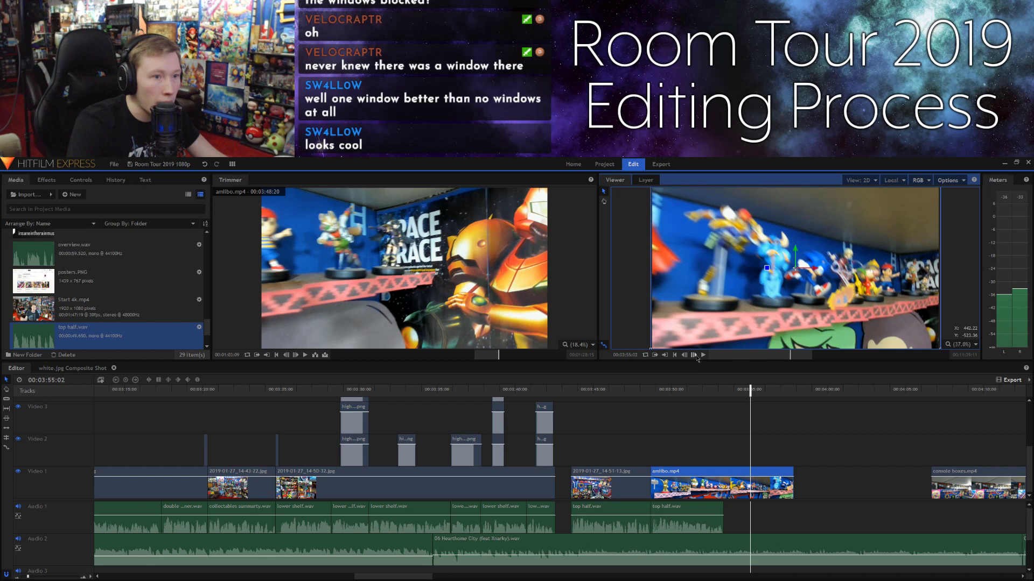
pyautogui.click(694, 355)
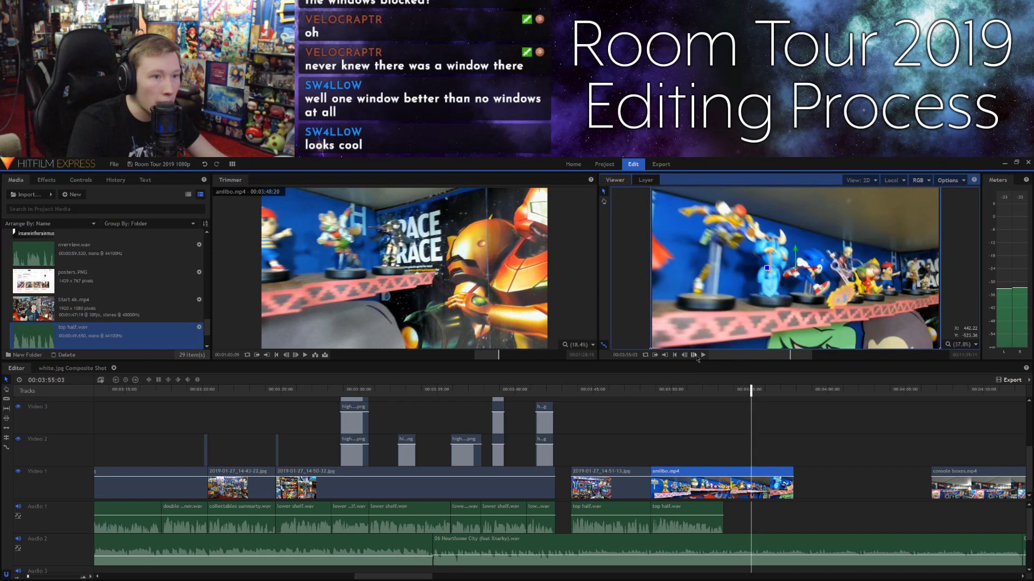
pyautogui.click(765, 469)
pyautogui.hotkey('ctrl', 'shift', 'd')
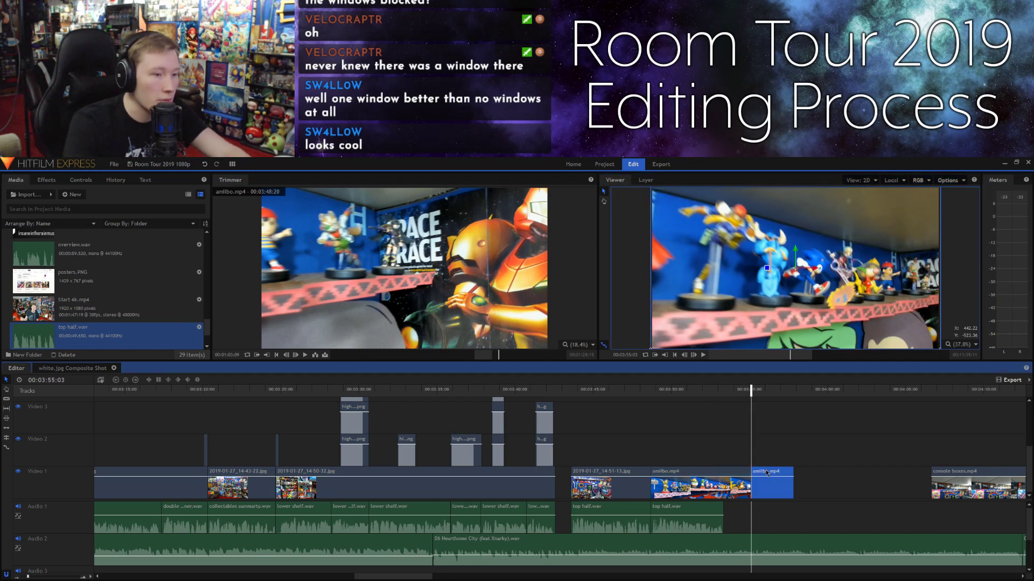
pyautogui.press('Delete')
# Step: Check the duration of the second top half.wav clip in its speed and duration settings without changing it
pyautogui.click(717, 469)
pyautogui.click(699, 511)
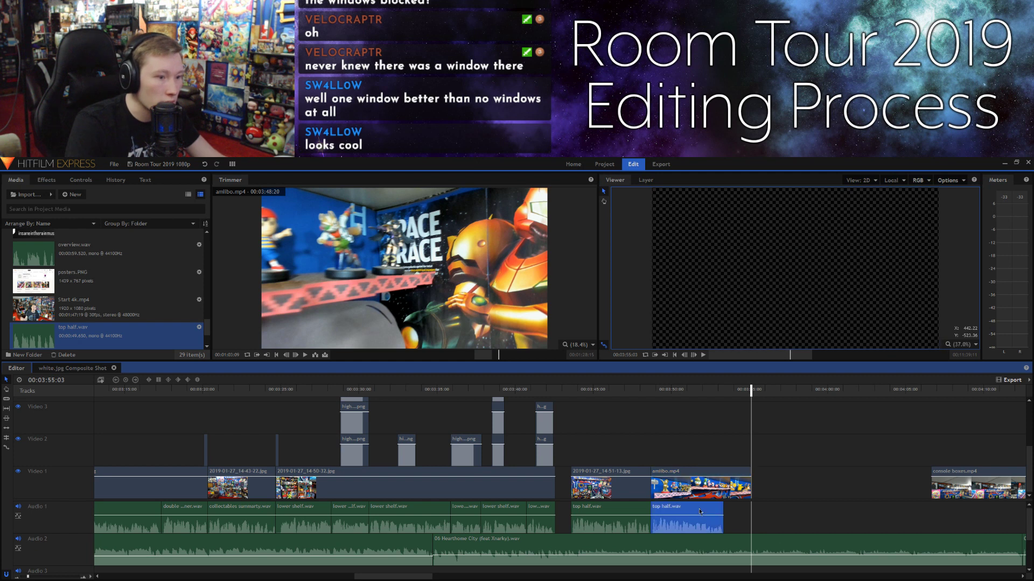
pyautogui.rightClick(679, 503)
pyautogui.click(696, 371)
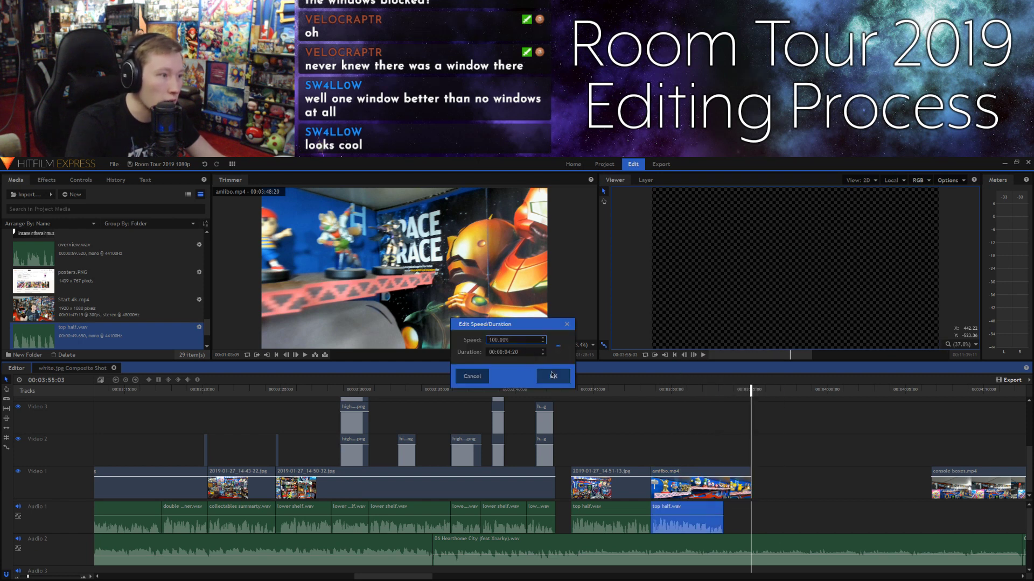
pyautogui.click(568, 324)
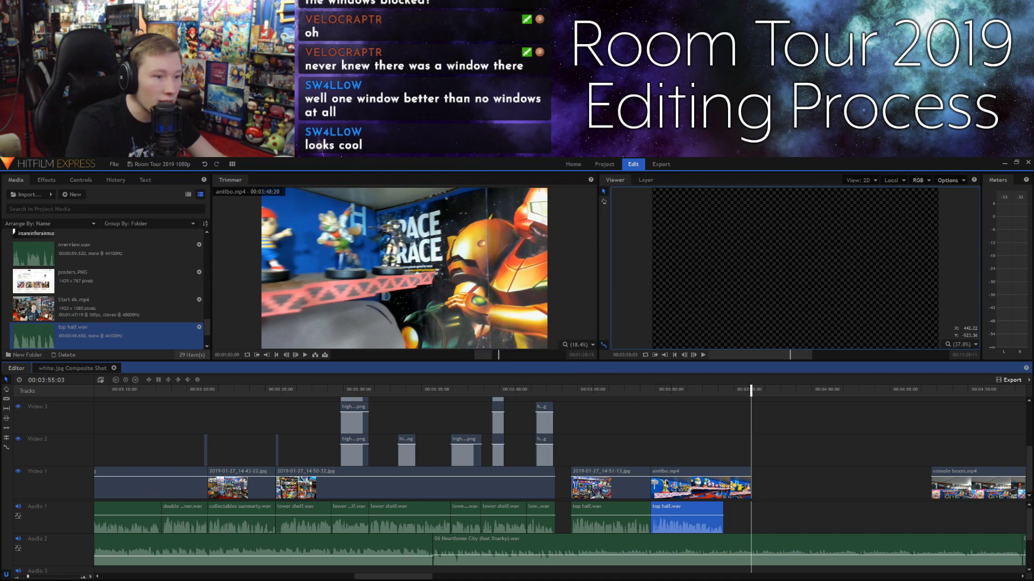
# Step: Open the speed and duration settings for amiibo.mp4 and set the seconds of its duration to 4
pyautogui.click(666, 483)
pyautogui.rightClick(668, 473)
pyautogui.click(691, 331)
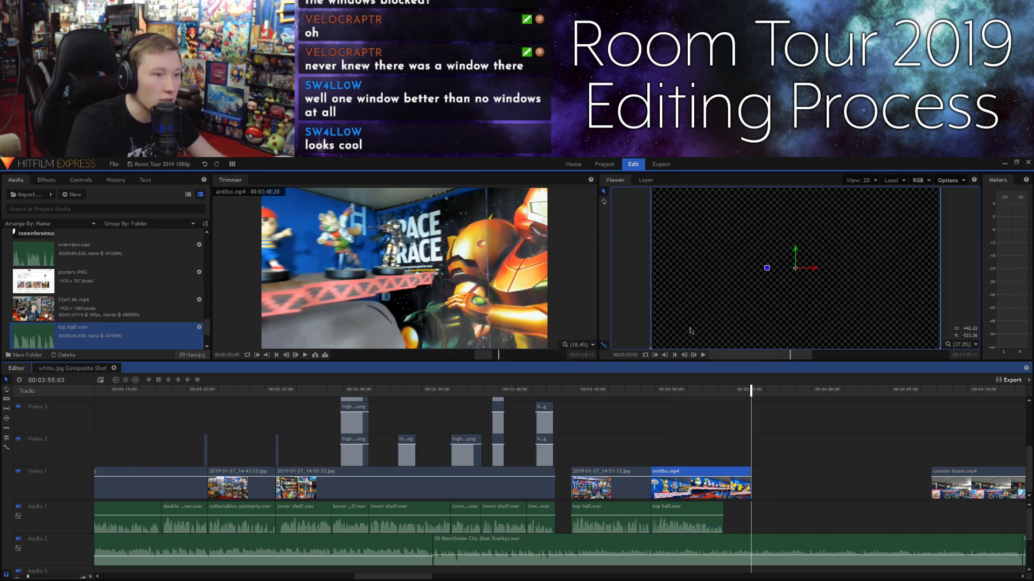
pyautogui.click(510, 353)
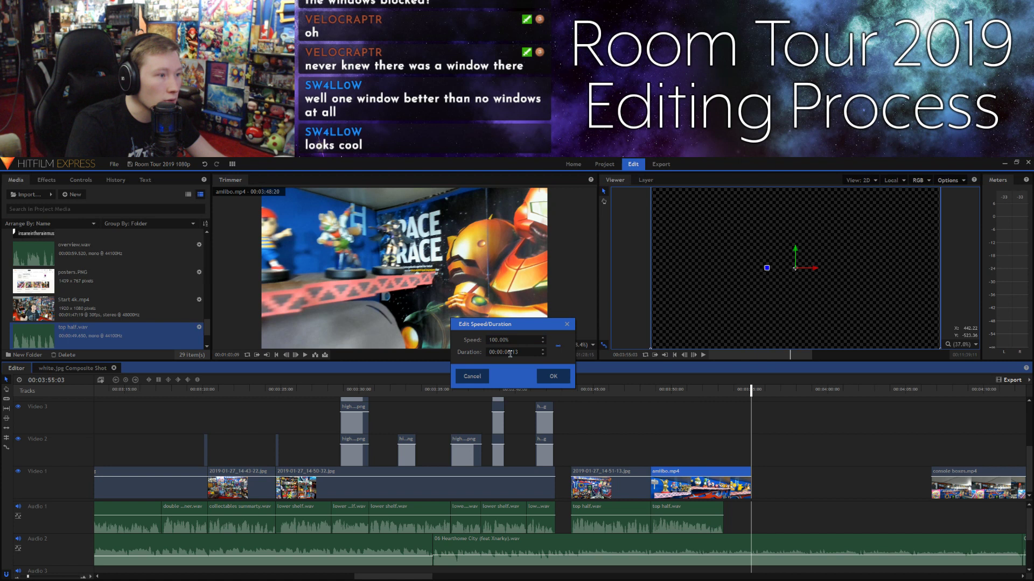
pyautogui.write('4')
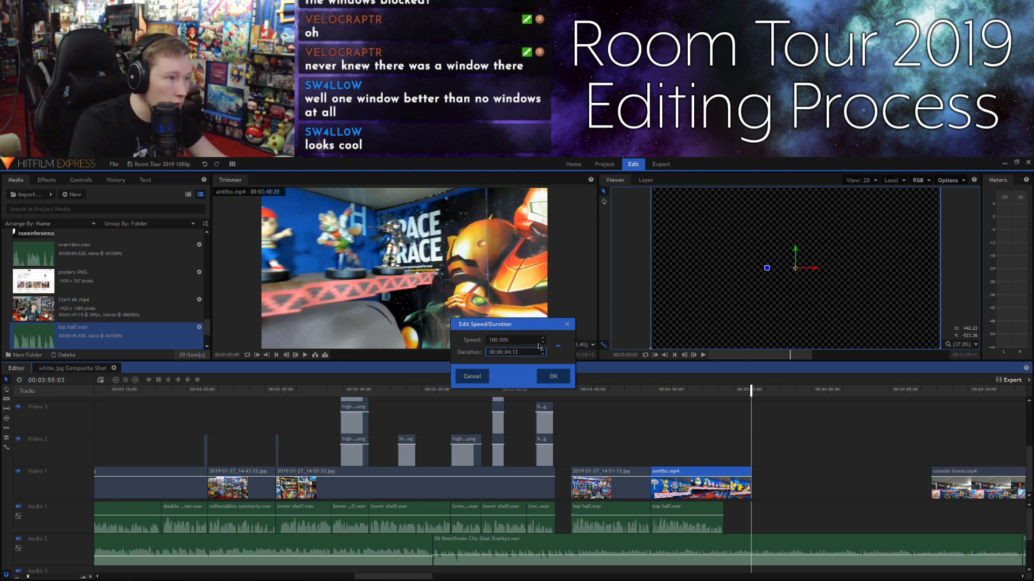
# Step: Set the duration of the amiibo.mp4 clip on Video 1 to 00:00:04:20
pyautogui.moveTo(520, 354); pyautogui.dragTo(514, 355)
pyautogui.write('20')
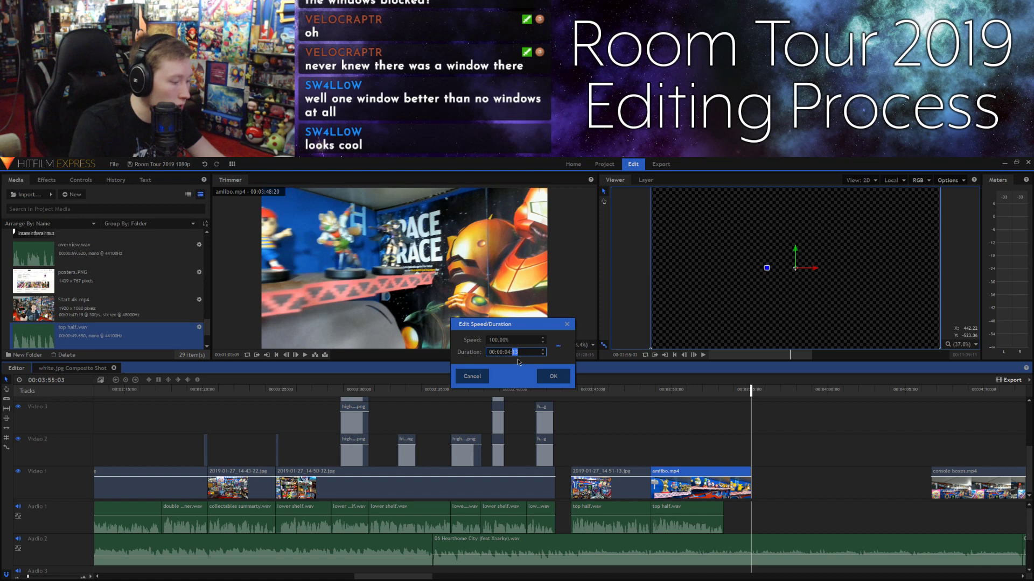
pyautogui.click(554, 377)
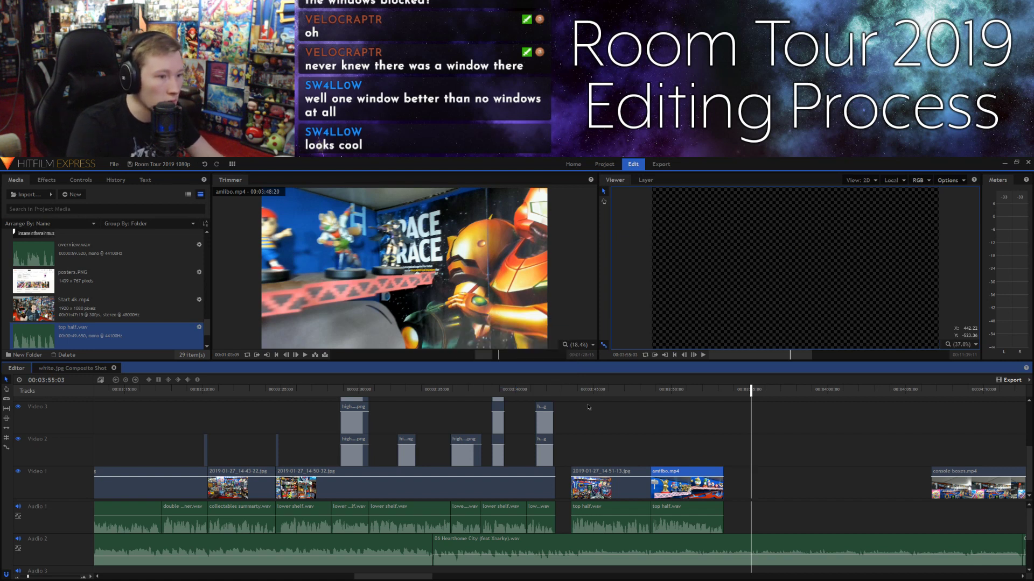
# Step: Play back the retimed amiibo.mp4 clip from its start against the voiceover
pyautogui.click(646, 393)
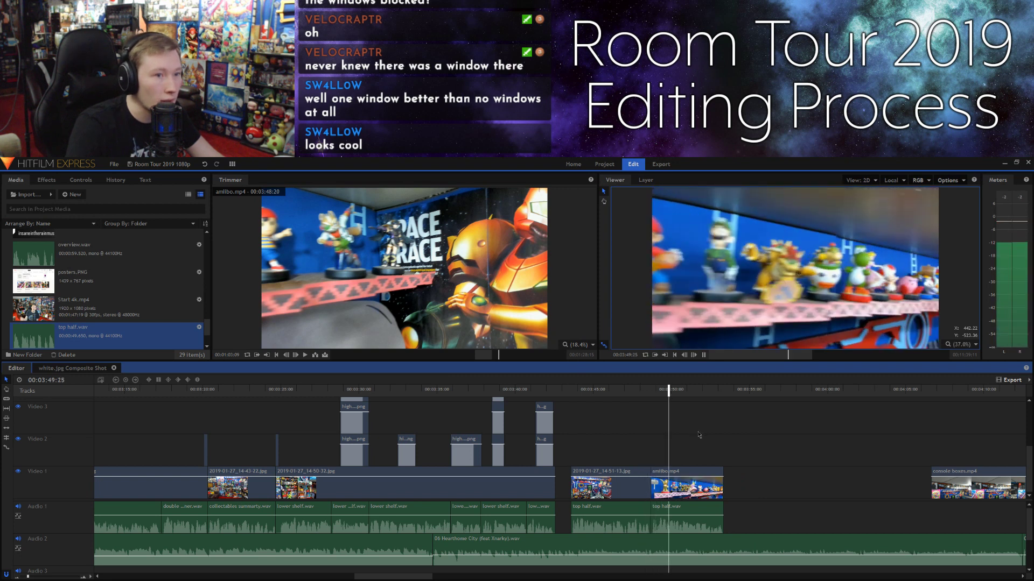
pyautogui.press('space')
pyautogui.click(649, 391)
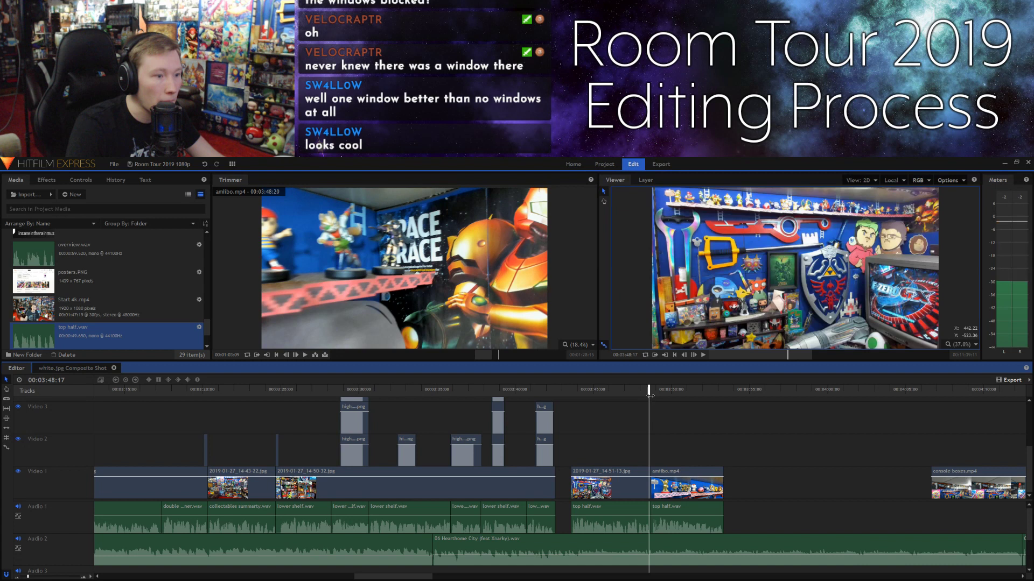
pyautogui.press('space')
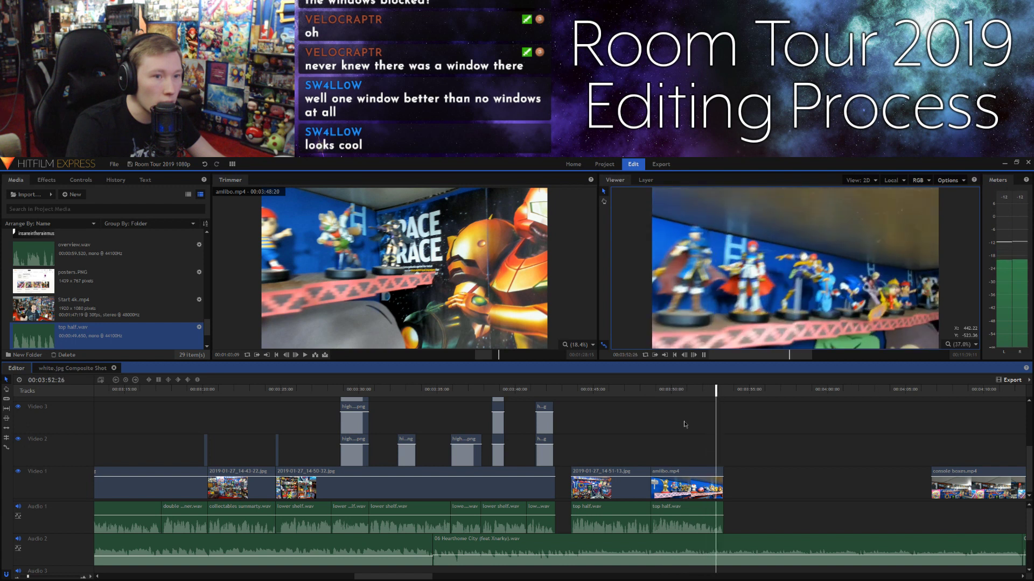
pyautogui.press('space')
# Step: Review the speed and duration settings of the amiibo.mp4 clip, and replay the clip through to its end
pyautogui.click(677, 473)
pyautogui.rightClick(676, 471)
pyautogui.click(697, 326)
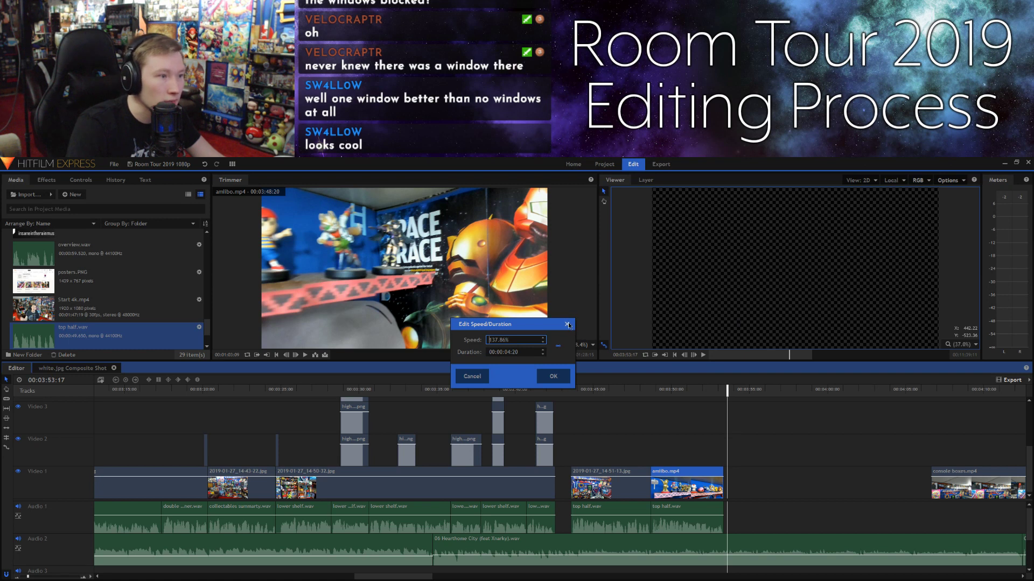
pyautogui.click(553, 376)
pyautogui.click(659, 432)
pyautogui.click(651, 390)
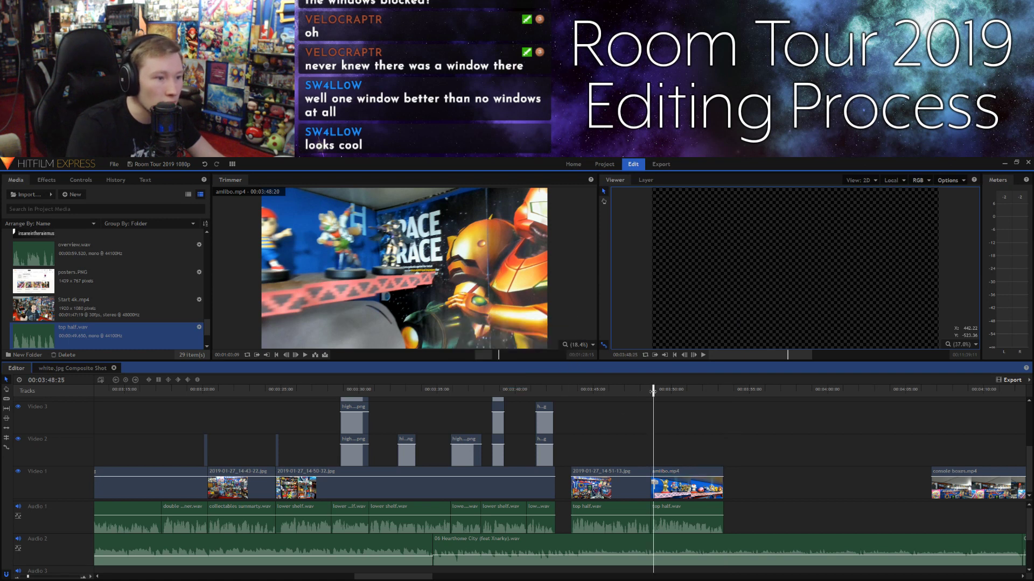
pyautogui.press('space')
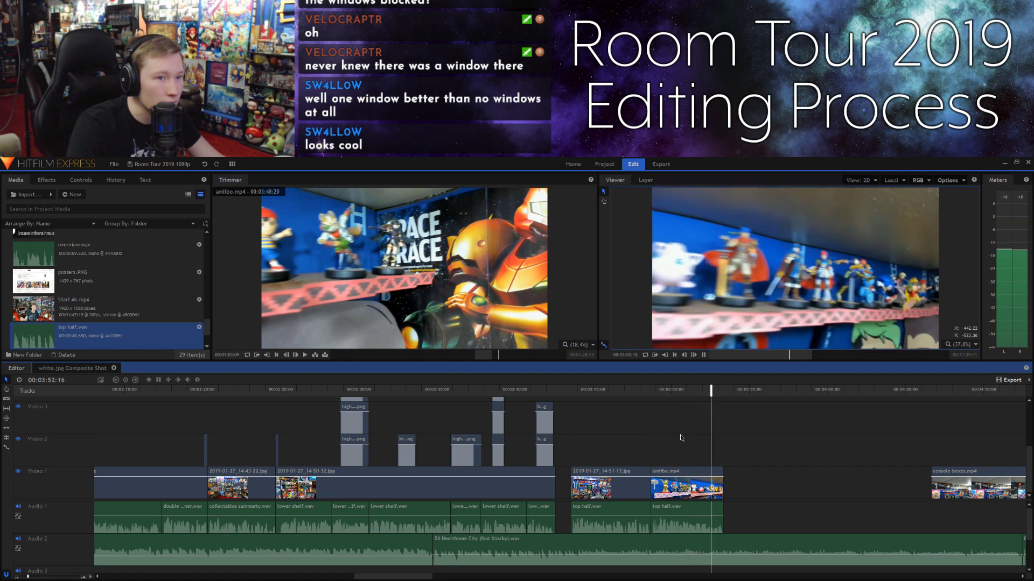
pyautogui.press('space')
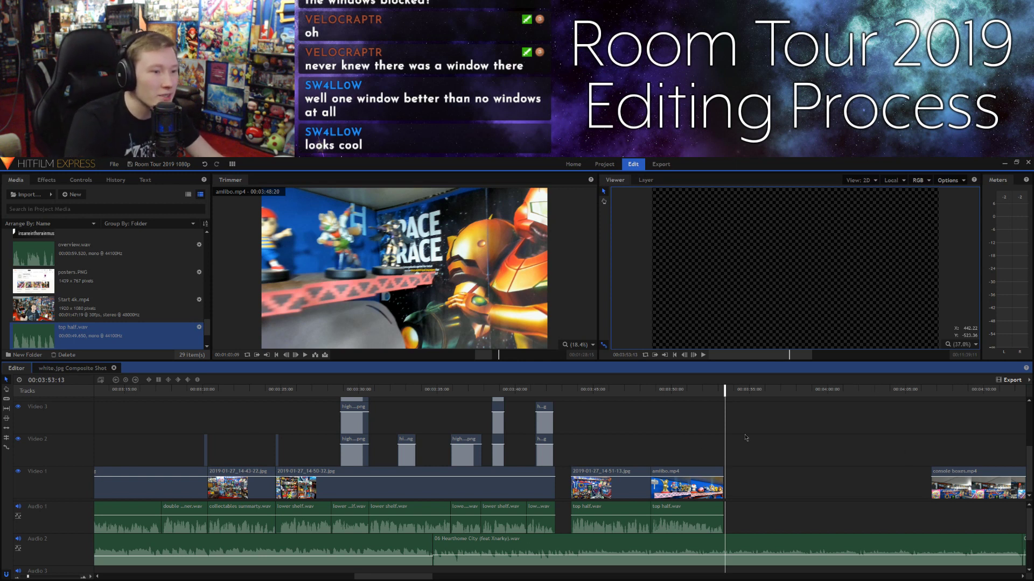
# Step: Open console boxes.mp4 in the Trimmer and move its clip earlier on Video 1, starting at about 00:03:57:06
pyautogui.doubleClick(987, 477)
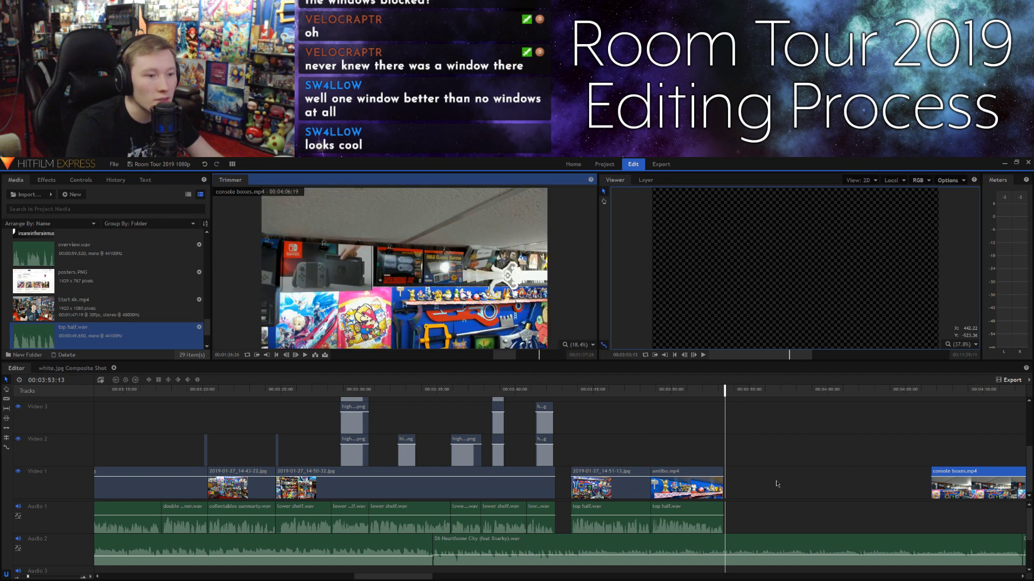
pyautogui.moveTo(950, 476); pyautogui.dragTo(796, 499)
pyautogui.scroll(-3, 698, 579)
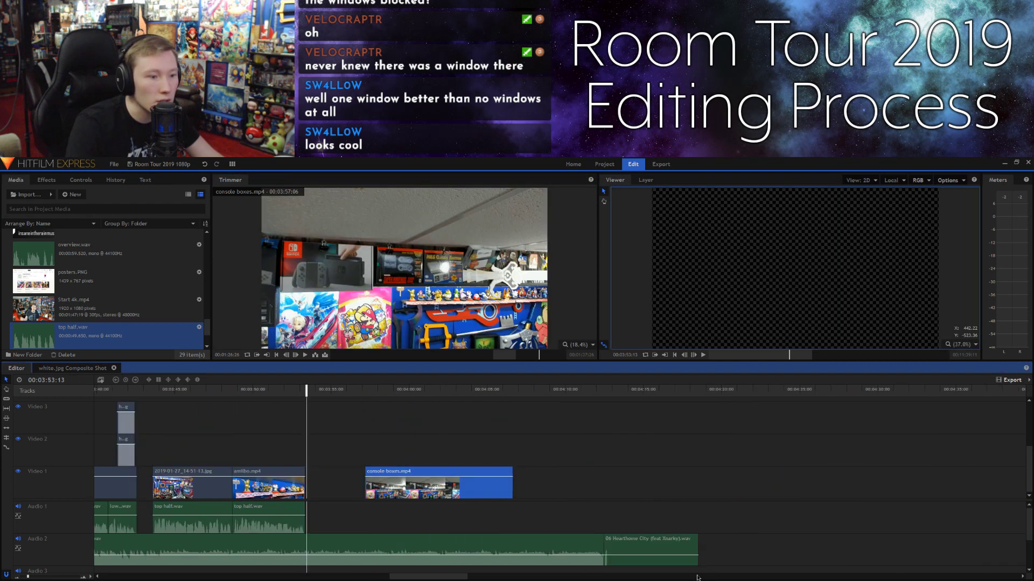
pyautogui.scroll(2, 698, 578)
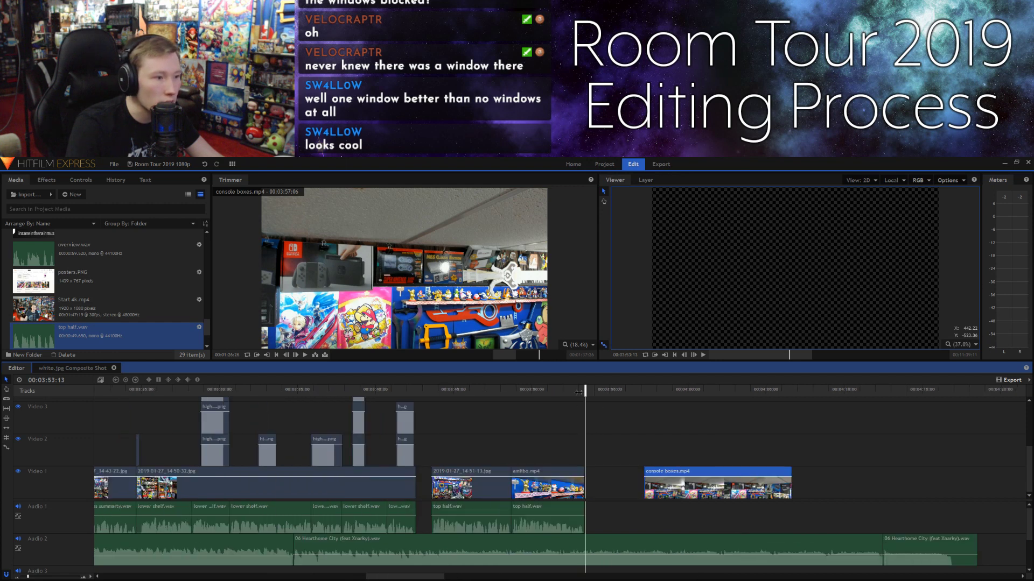
# Step: Play back the end of the amiibo.mp4 clip with its top half.wav narration
pyautogui.click(575, 395)
pyautogui.press('space')
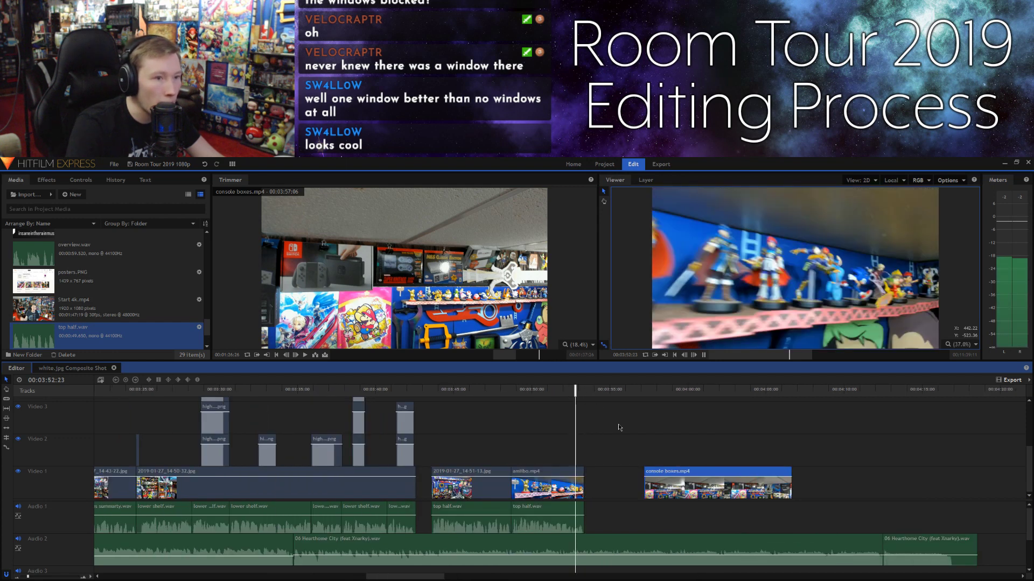
pyautogui.press('space')
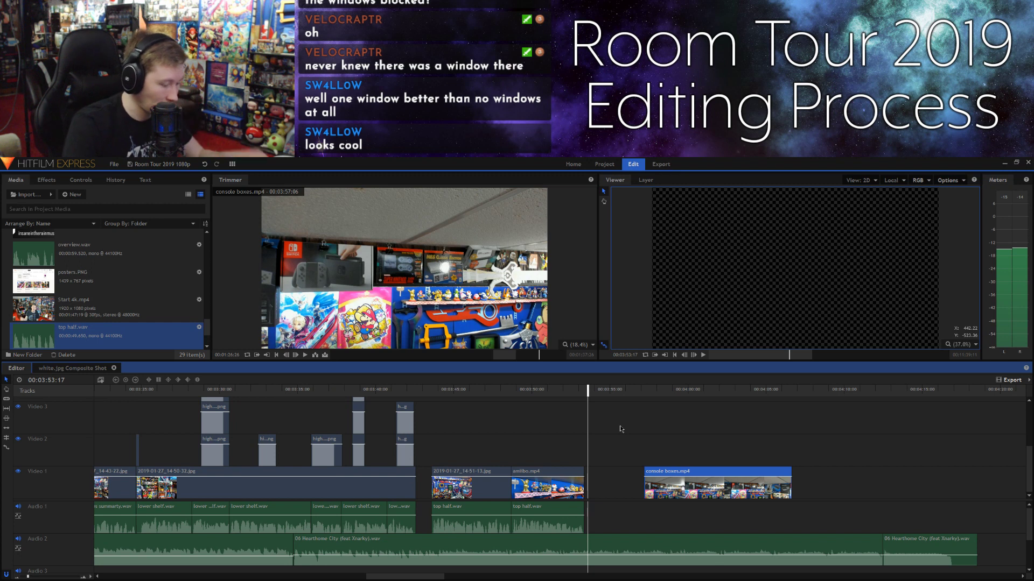
pyautogui.click(619, 428)
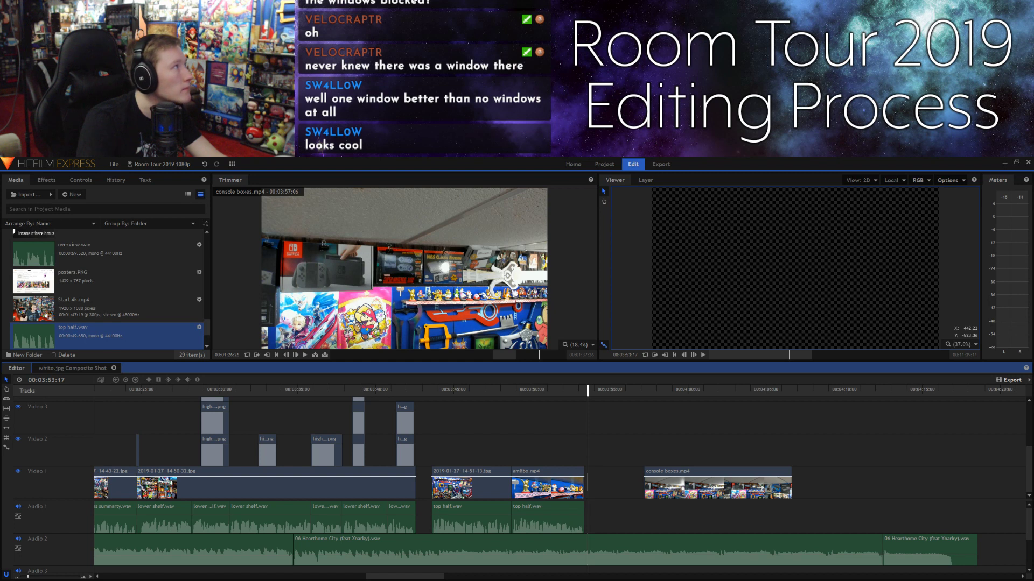
# Step: Play the console boxes.mp4 clip on Video 1 from start to end to review its camera pan
pyautogui.click(680, 472)
pyautogui.click(660, 389)
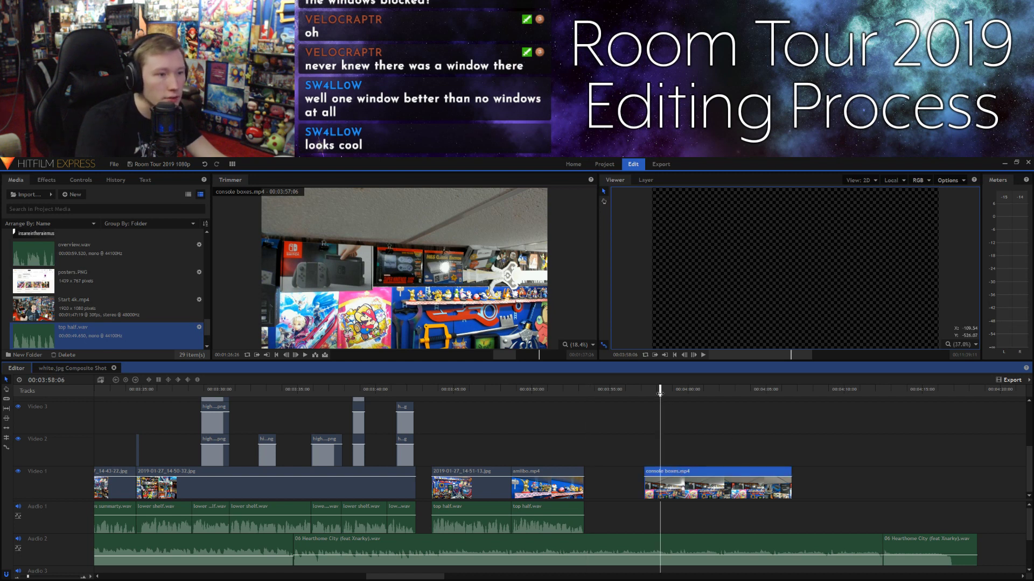
pyautogui.press('space')
pyautogui.rightClick(667, 472)
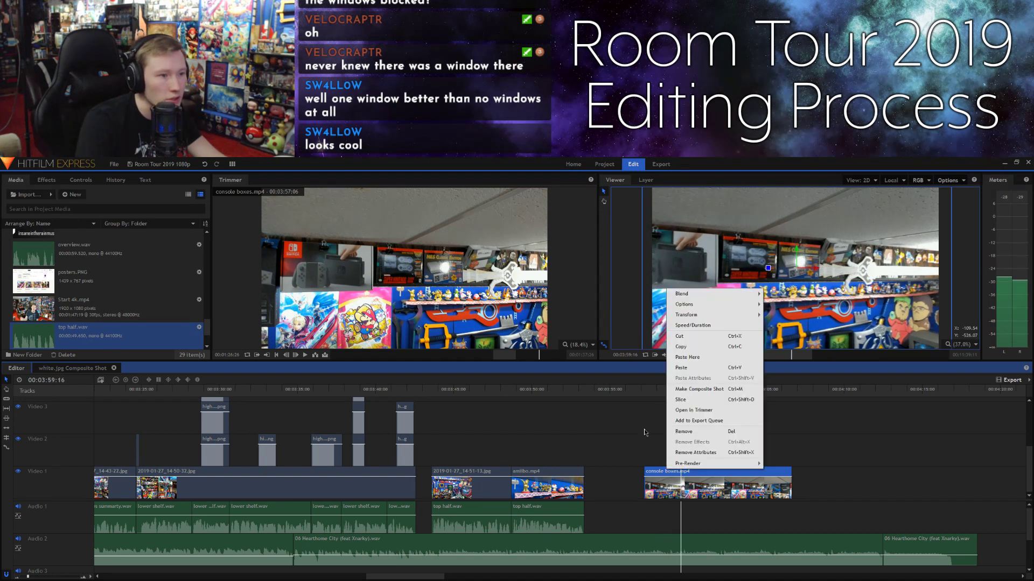
pyautogui.click(646, 392)
pyautogui.click(645, 393)
pyautogui.moveTo(644, 393)
pyautogui.mouseDown()
pyautogui.moveTo(685, 395)
pyautogui.moveTo(639, 394)
pyautogui.mouseUp()
pyautogui.press('space')
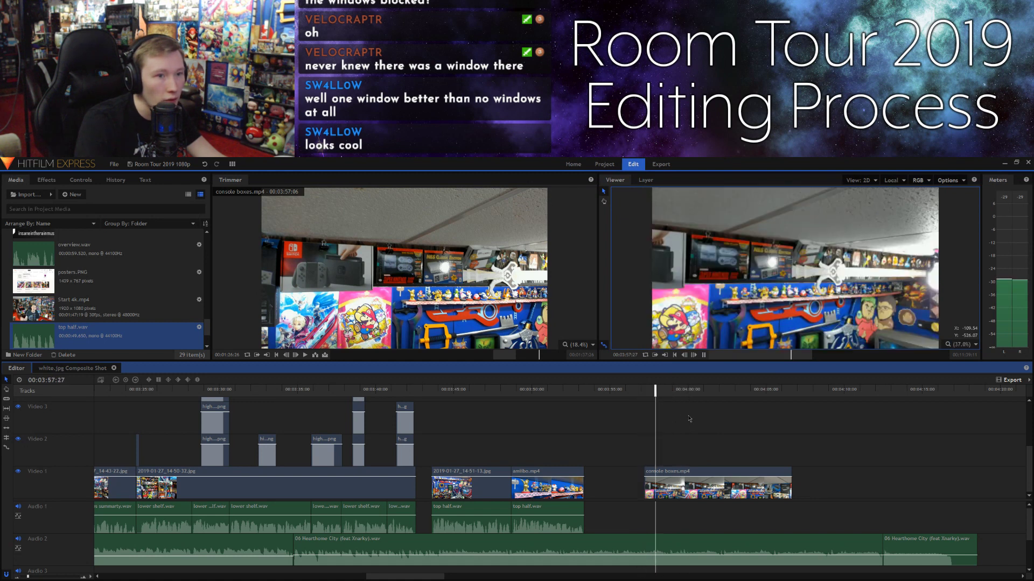
pyautogui.press('space')
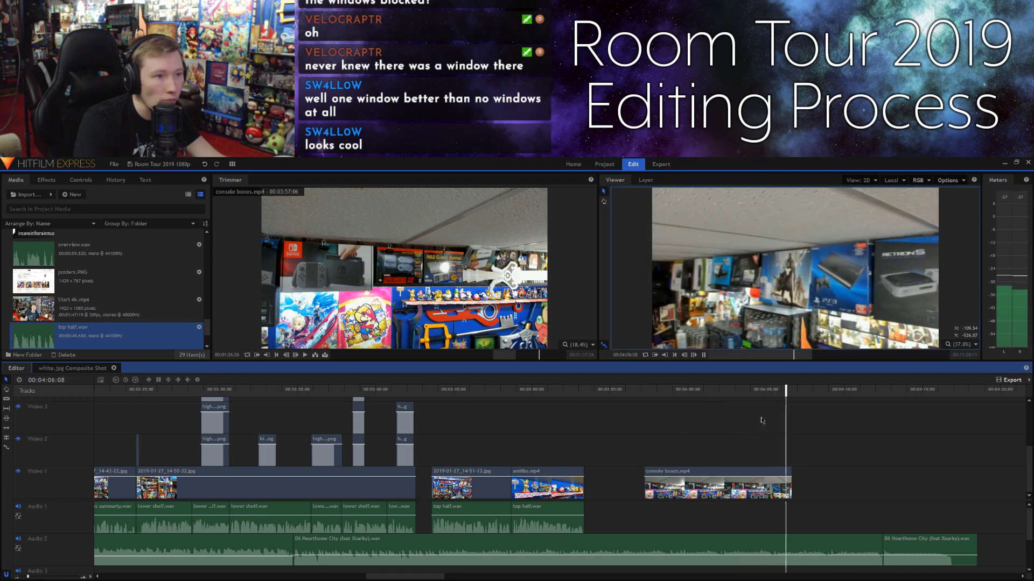
pyautogui.press('space')
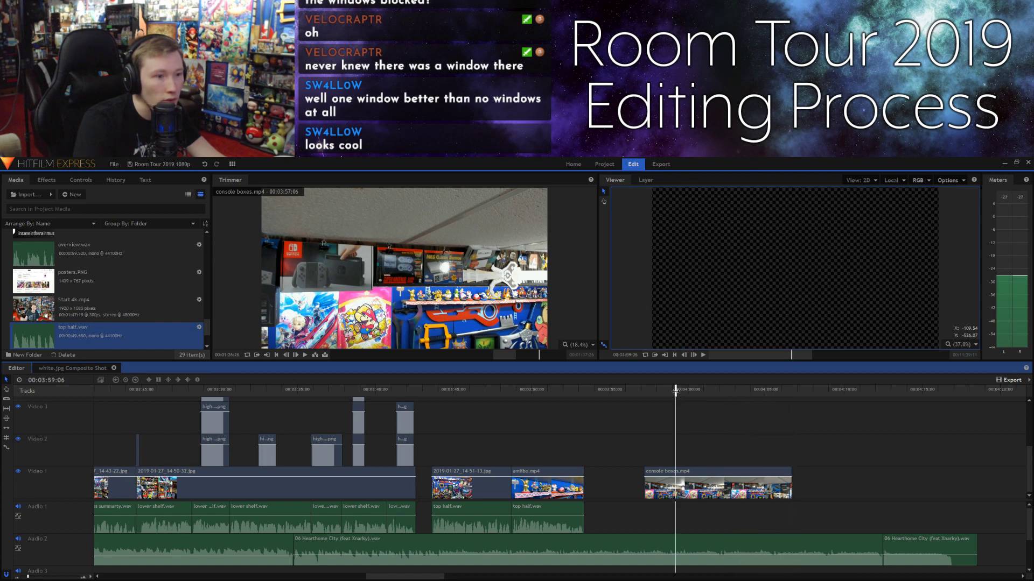
# Step: Open boxes.wav in the Trimmer and trim it to the section from about 33 to 43 seconds
pyautogui.click(658, 470)
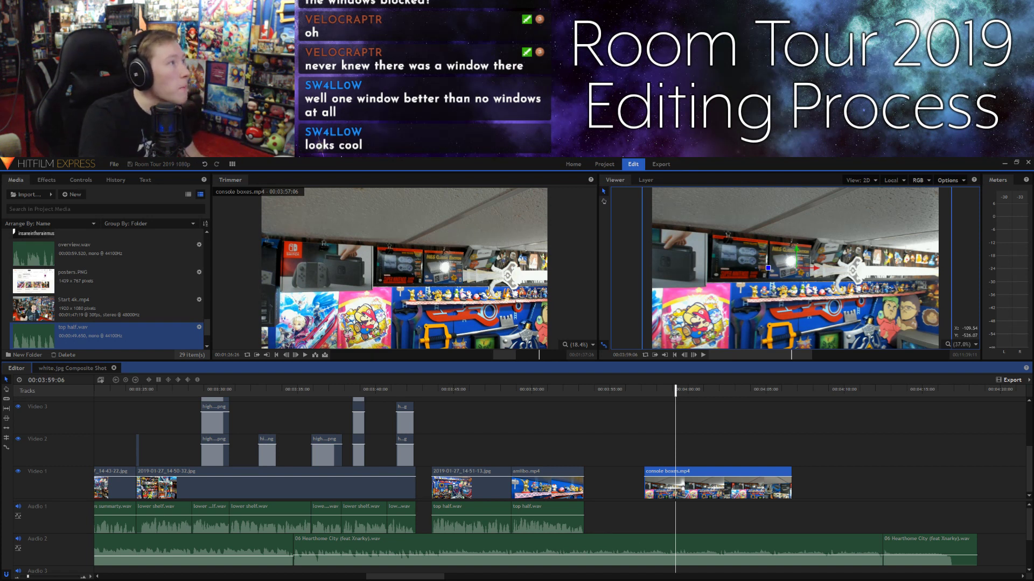
pyautogui.moveTo(1, 248); pyautogui.dragTo(157, 272)
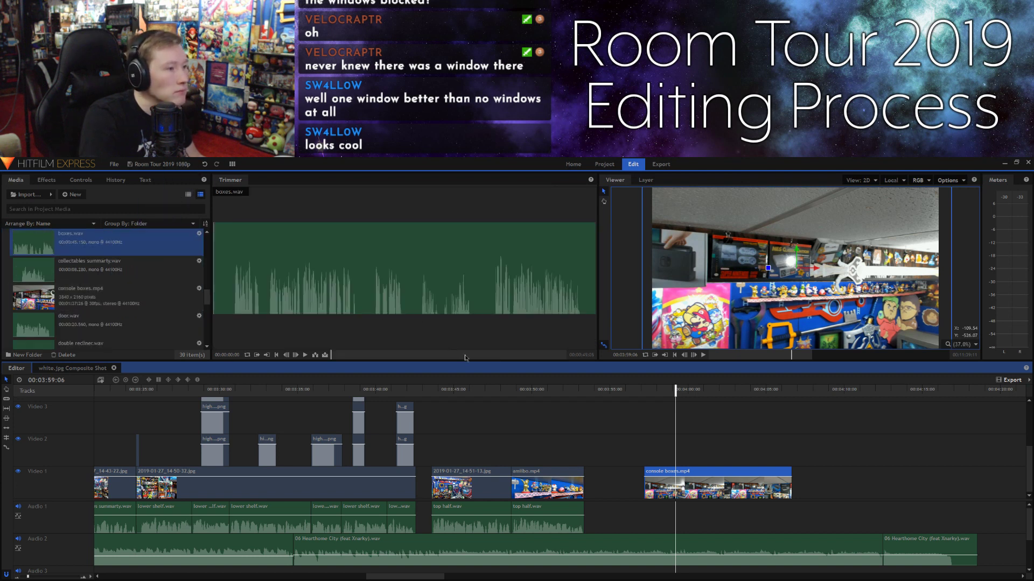
pyautogui.moveTo(484, 360); pyautogui.dragTo(502, 359)
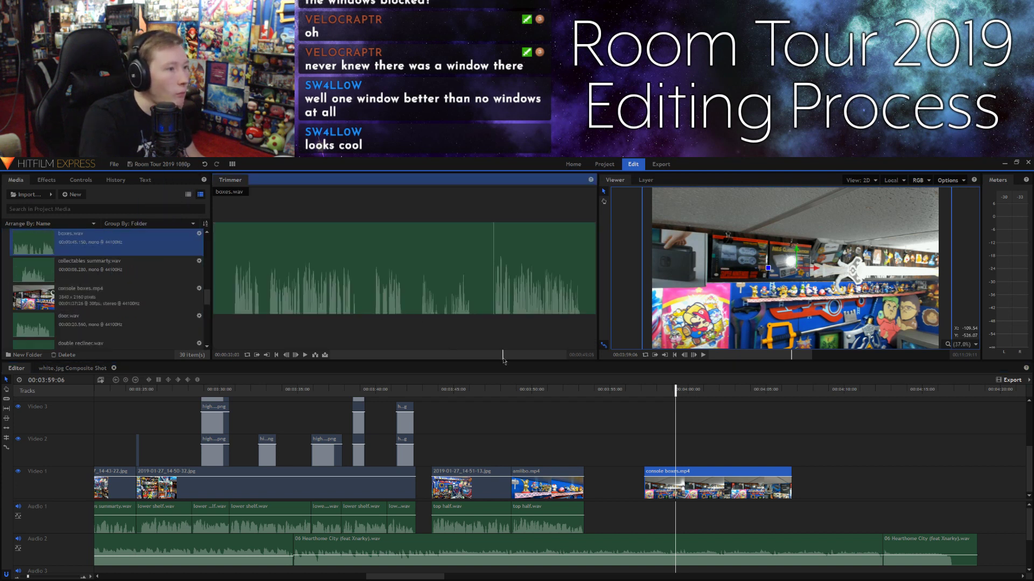
pyautogui.click(258, 356)
pyautogui.click(304, 355)
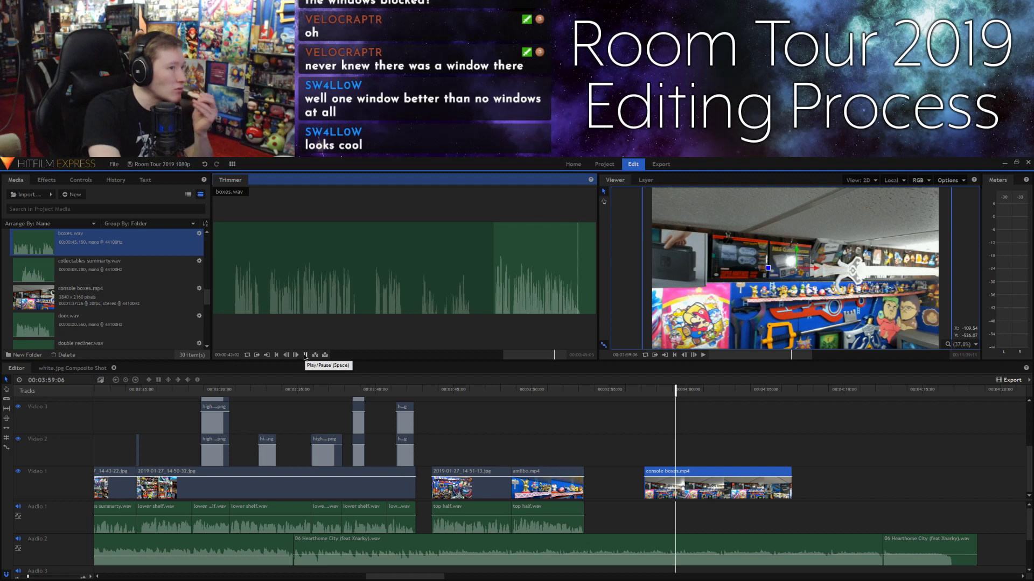
pyautogui.click(304, 356)
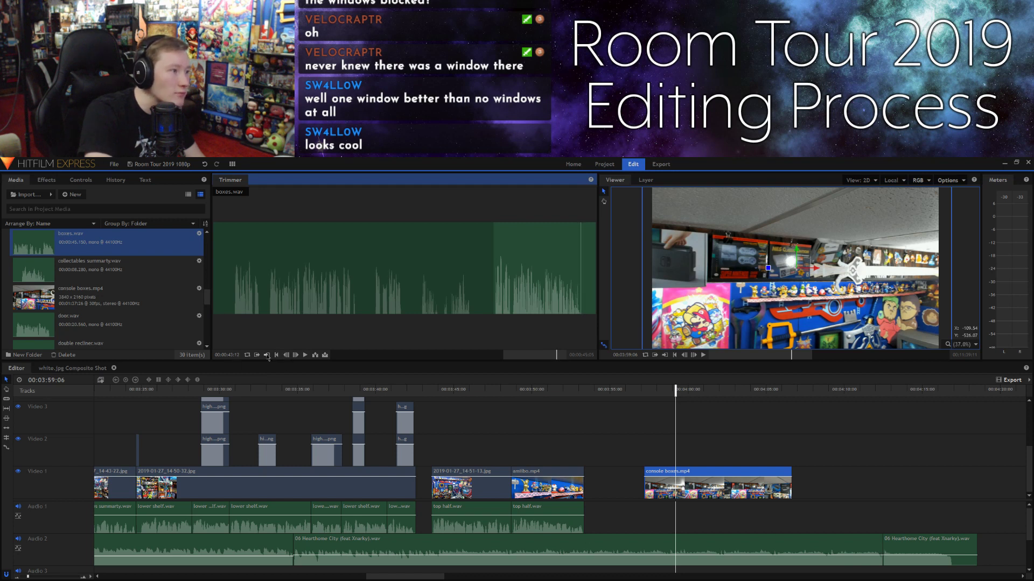
# Step: Place the trimmed boxes.wav section on Audio 1 directly after the last top half.wav clip and play the join
pyautogui.moveTo(399, 286); pyautogui.dragTo(586, 519)
pyautogui.click(579, 395)
pyautogui.press('space')
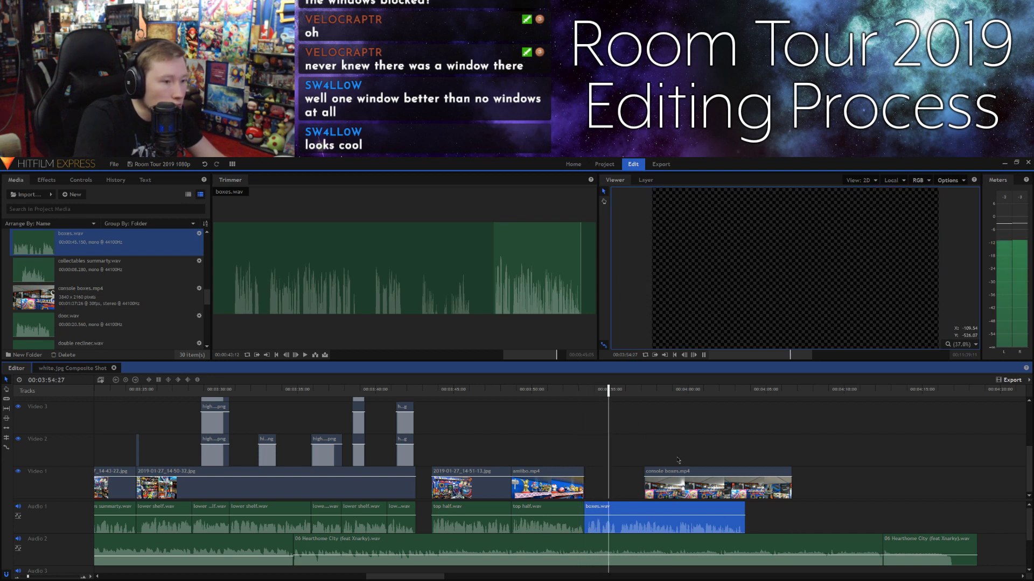
# Step: Move the console boxes.mp4 clip directly after the amiibo.mp4 clip on Video 1 and play it with the narration
pyautogui.moveTo(662, 474); pyautogui.dragTo(615, 473)
pyautogui.click(582, 396)
pyautogui.press('space')
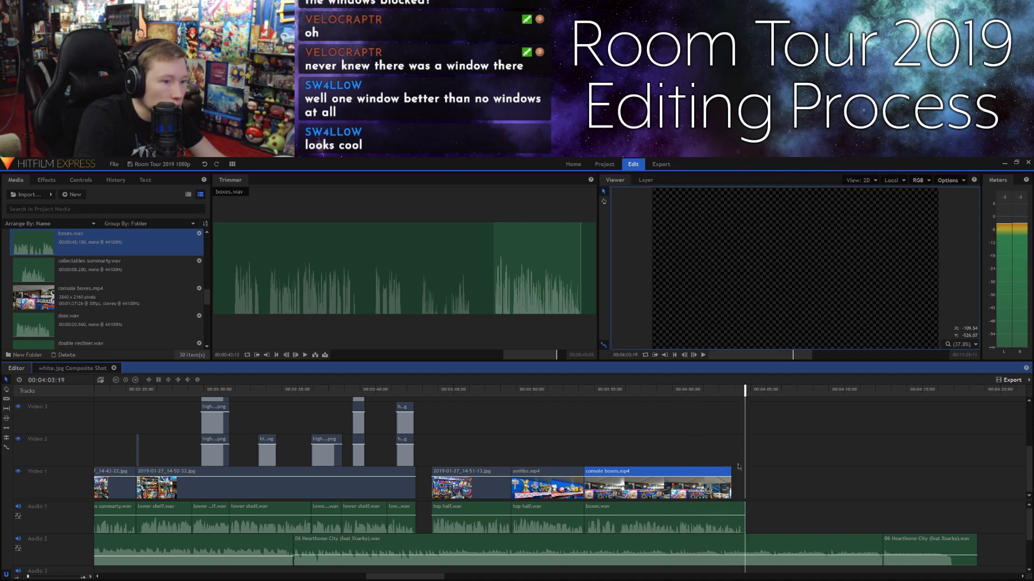
# Step: Replay the end of the console boxes.mp4 clip several times to compare it with the end of the boxes.wav narration
pyautogui.click(735, 394)
pyautogui.press('space')
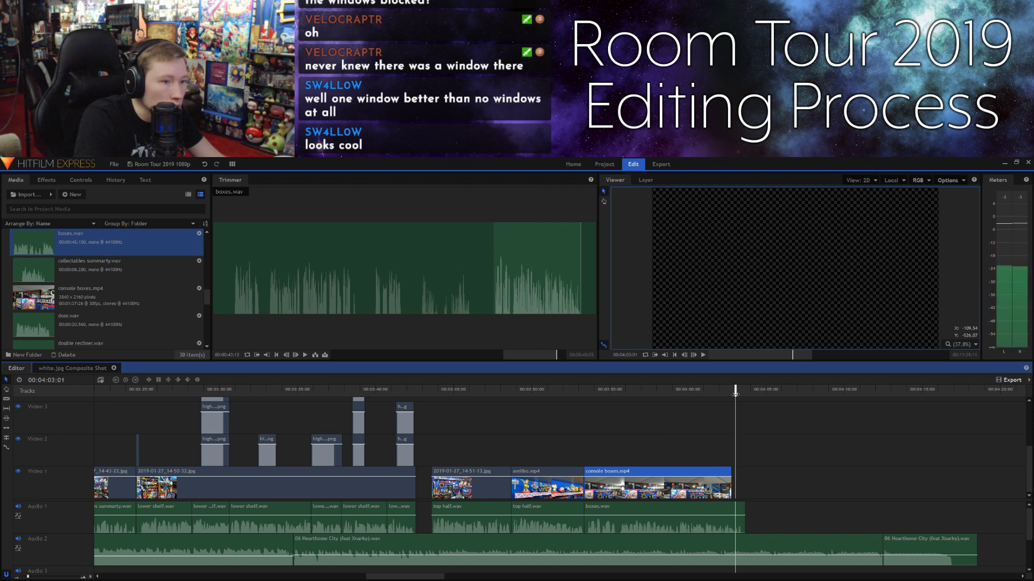
pyautogui.press('space')
pyautogui.click(722, 394)
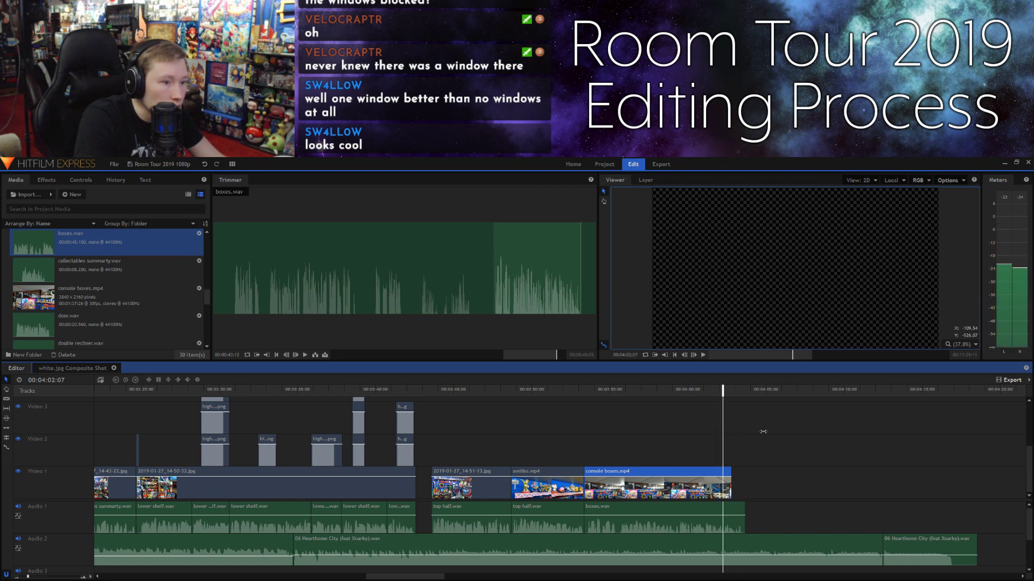
pyautogui.click(763, 453)
pyautogui.press('Down')
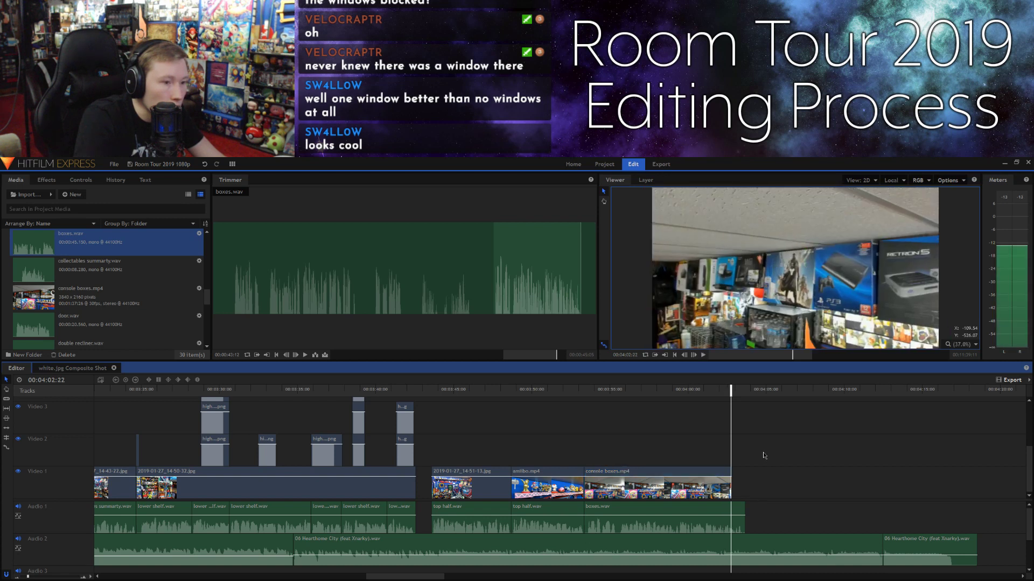
pyautogui.click(720, 395)
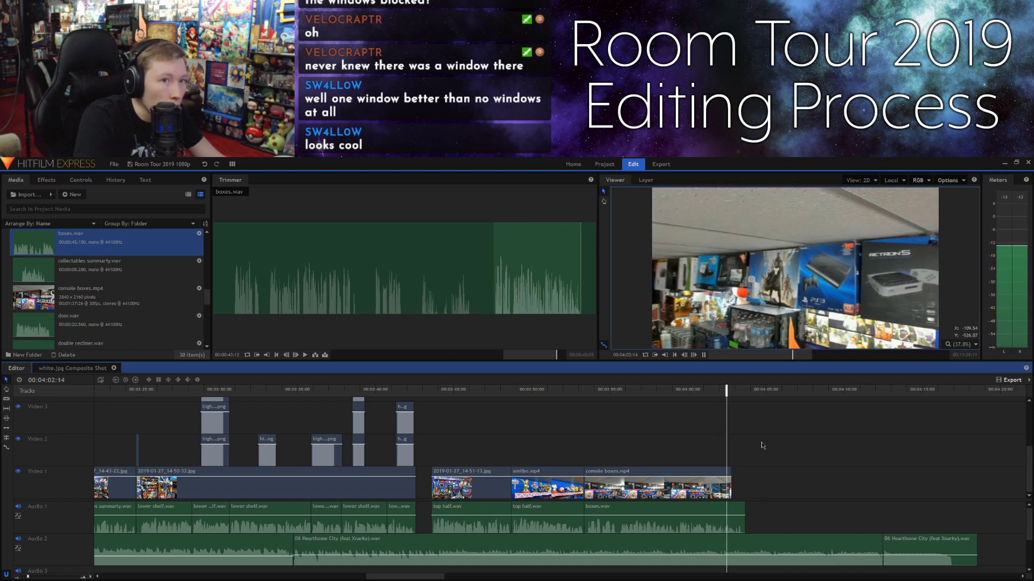
pyautogui.press('space')
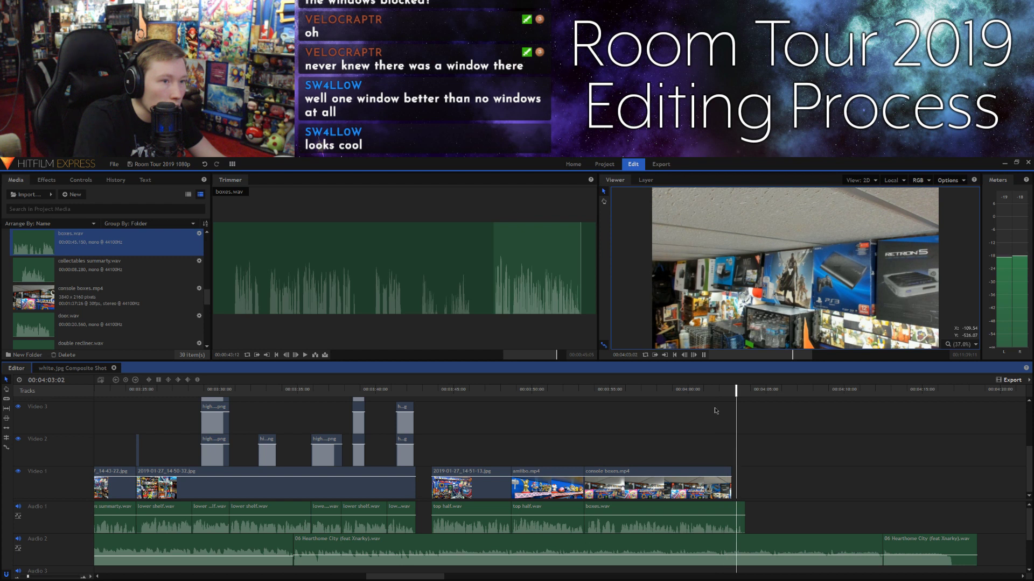
pyautogui.click(723, 395)
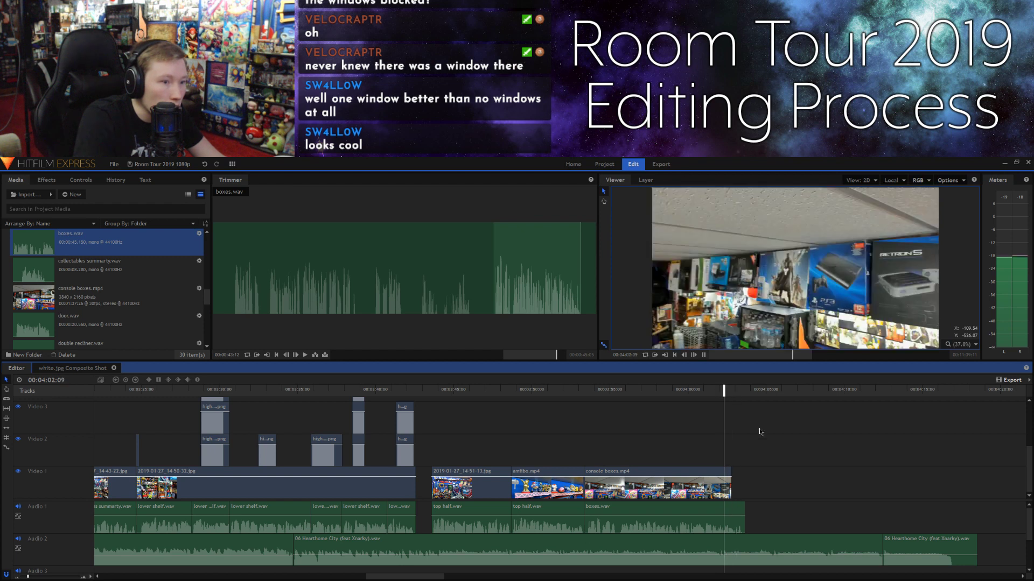
pyautogui.press('space')
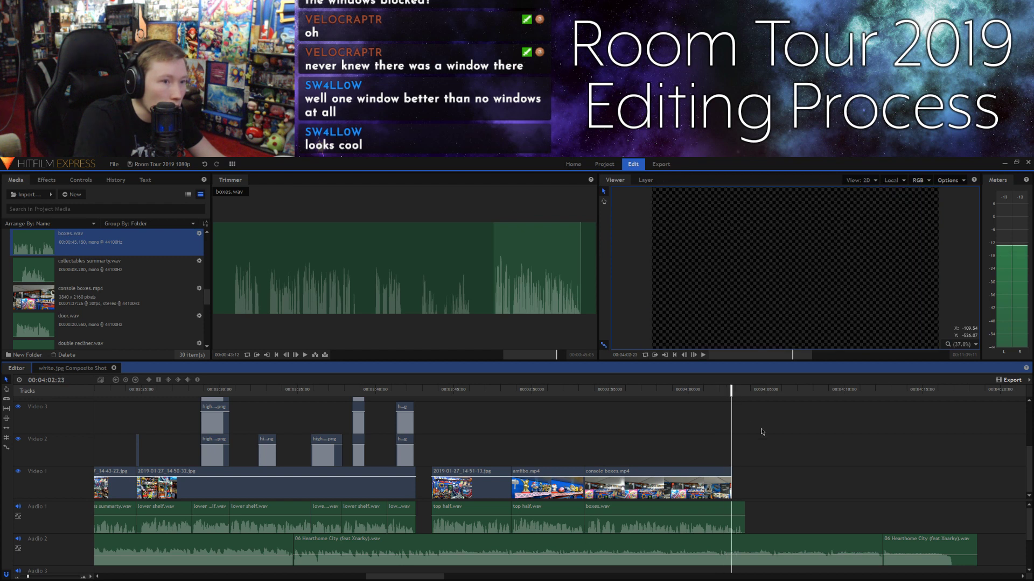
# Step: Step back through the last frames of console boxes.mp4 and replay its ending against the boxes.wav narration
pyautogui.doubleClick(684, 357)
pyautogui.doubleClick(683, 356)
pyautogui.doubleClick(684, 357)
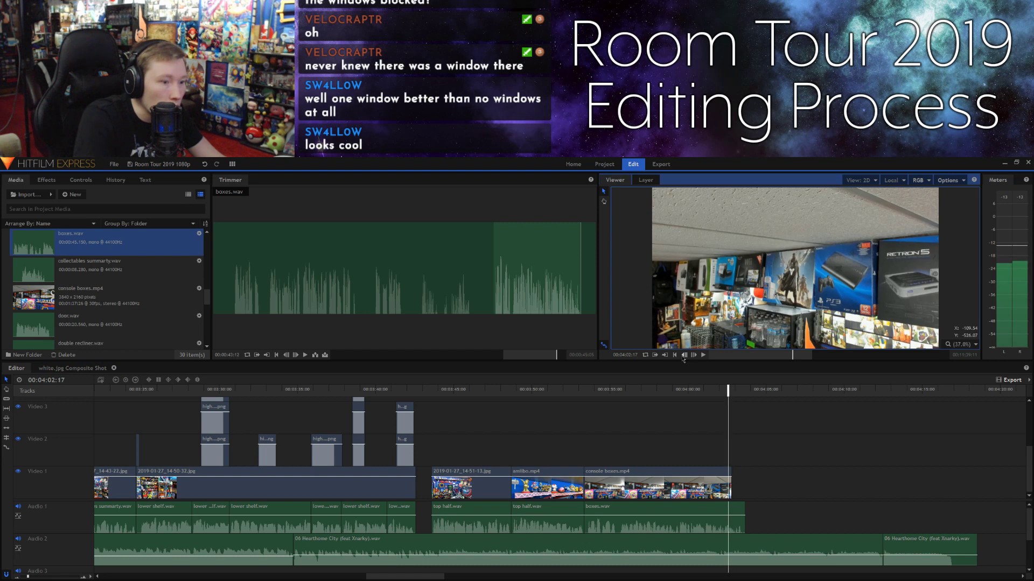
pyautogui.click(725, 392)
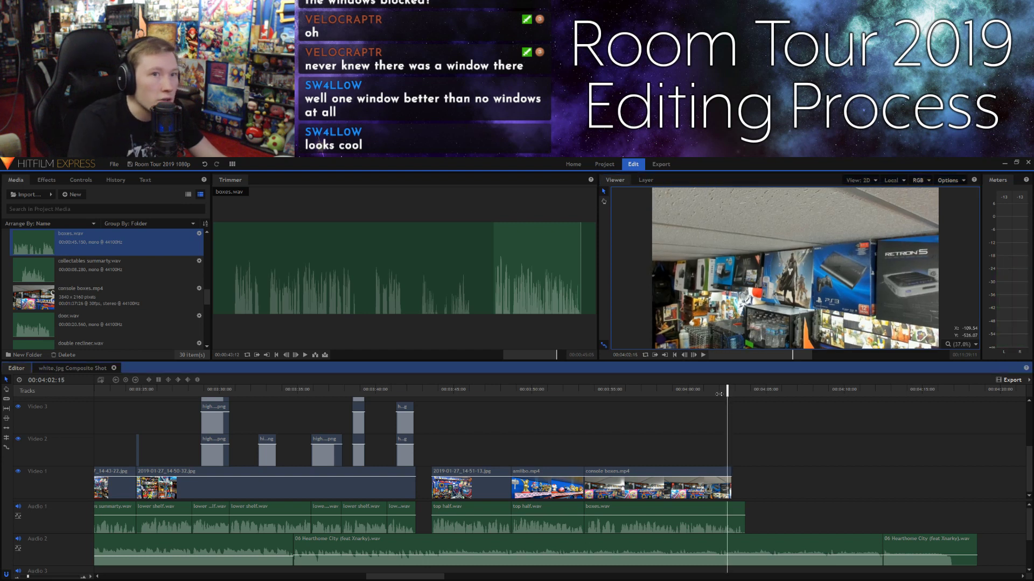
pyautogui.click(717, 391)
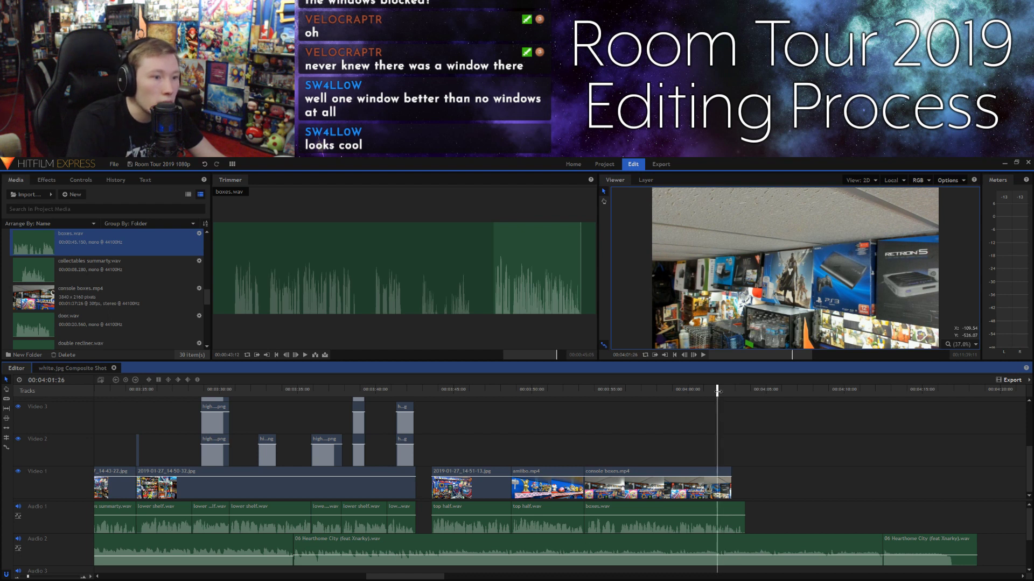
pyautogui.press('space')
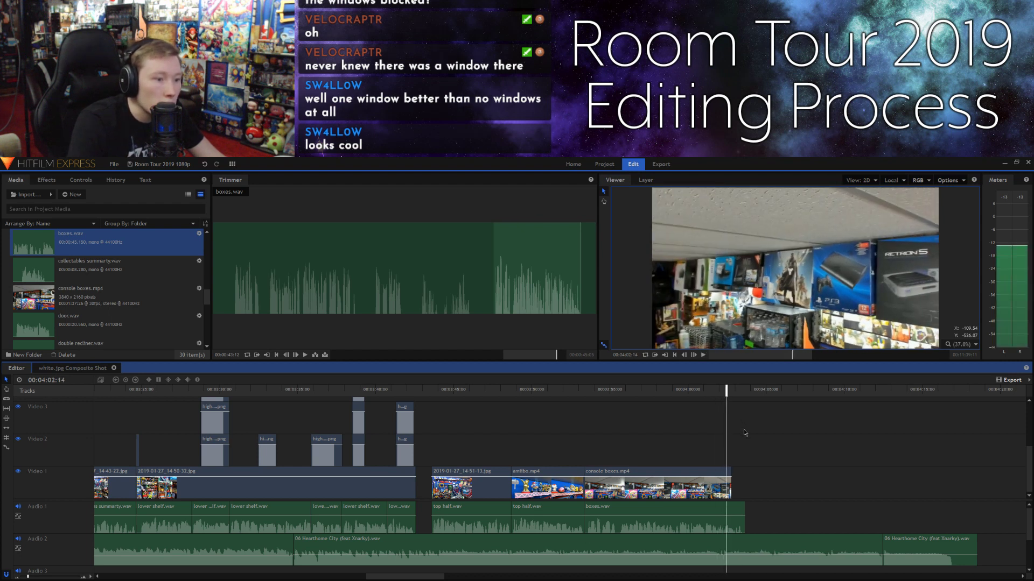
# Step: Slice boxes.wav at 00:04:02:21, near the last frame of console boxes.mp4, and remove everything after that point on both tracks
pyautogui.click(693, 355)
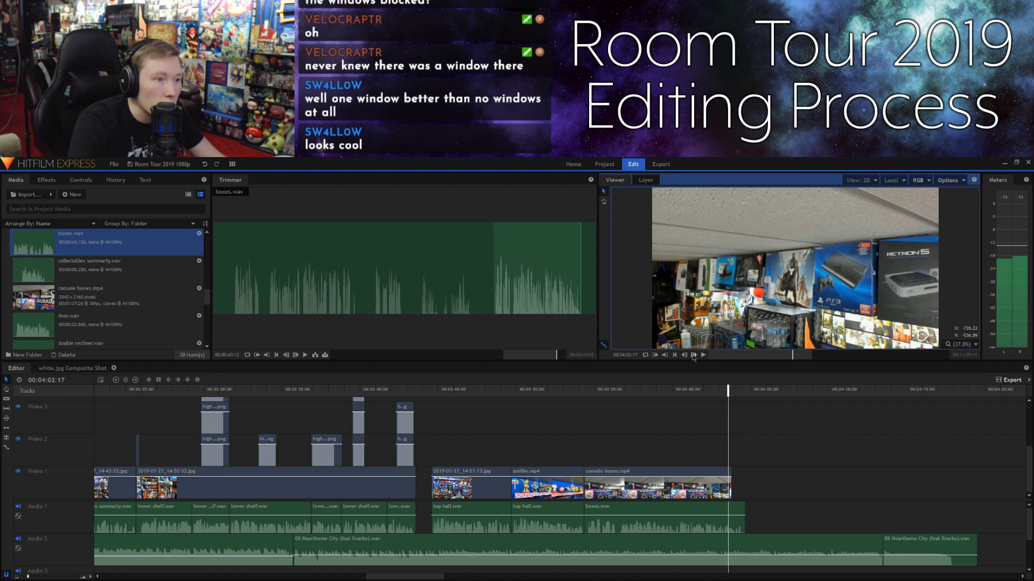
pyautogui.click(693, 354)
pyautogui.click(693, 355)
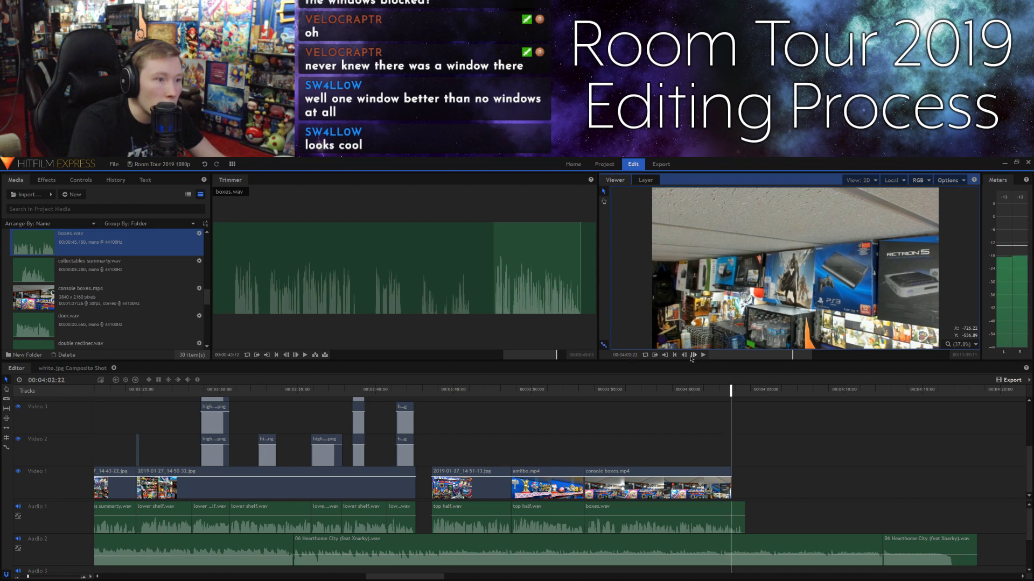
pyautogui.click(685, 355)
pyautogui.click(741, 513)
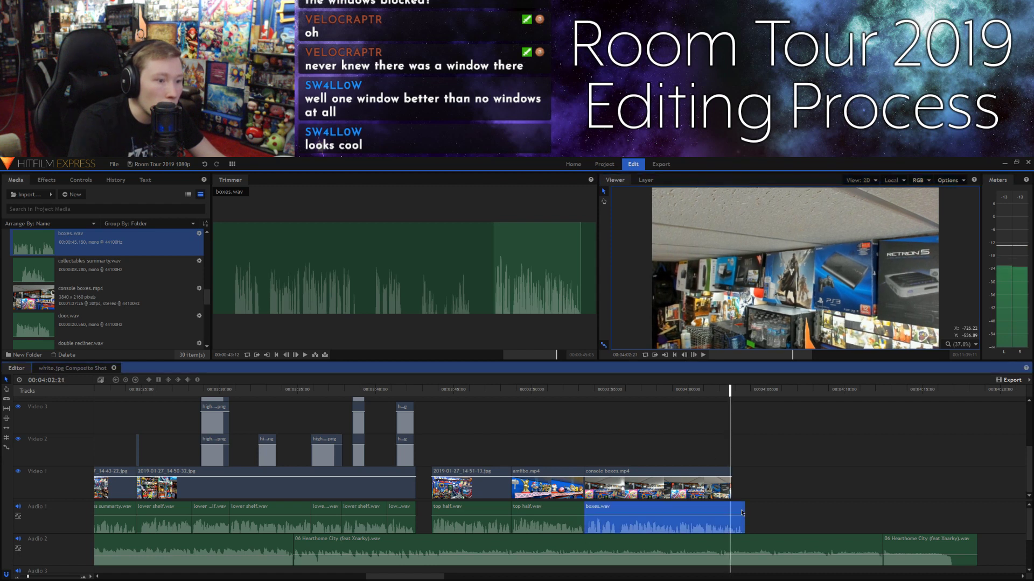
pyautogui.hotkey('ctrl', 'shift', 'd')
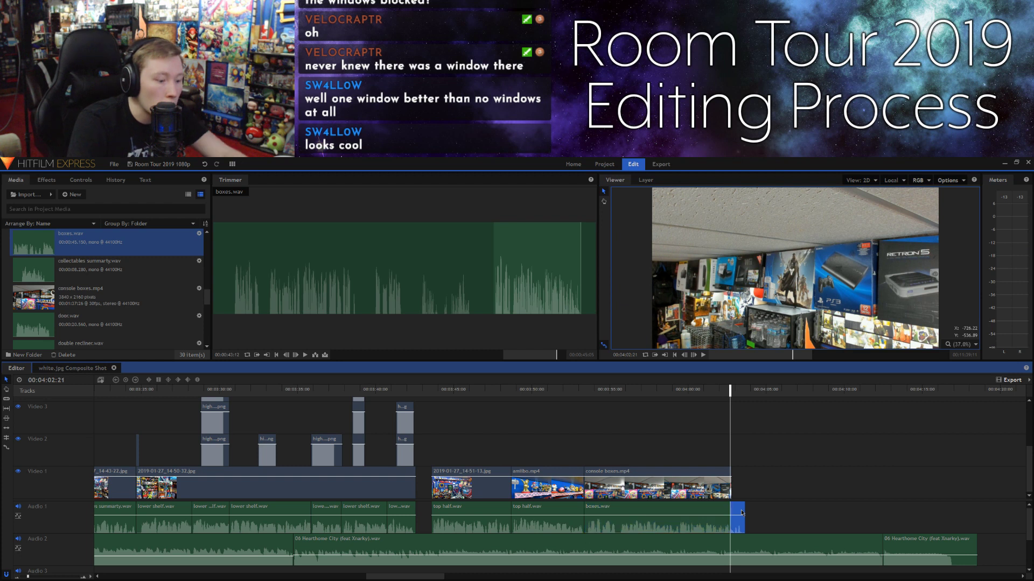
pyautogui.press('Delete')
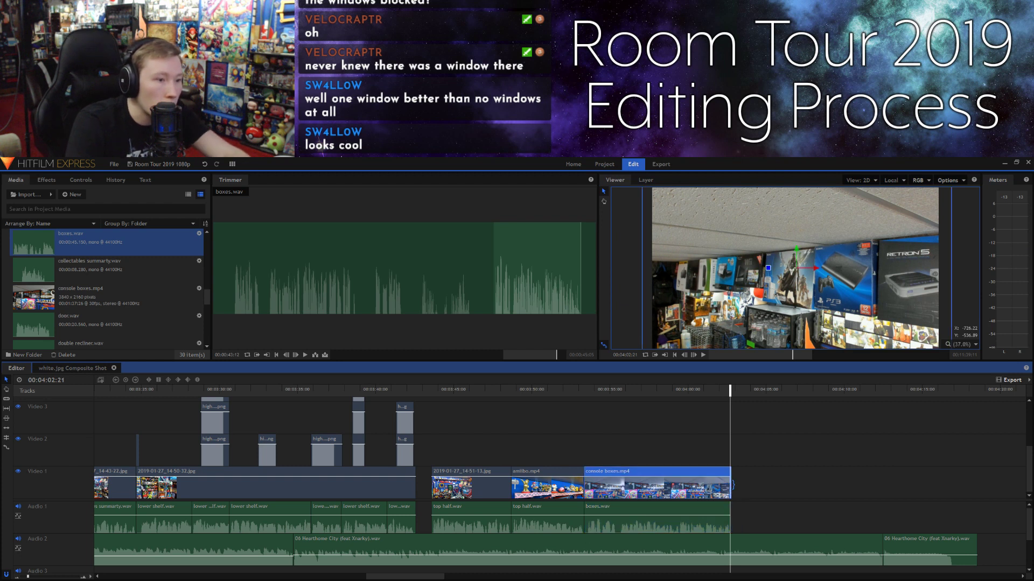
pyautogui.press('Delete')
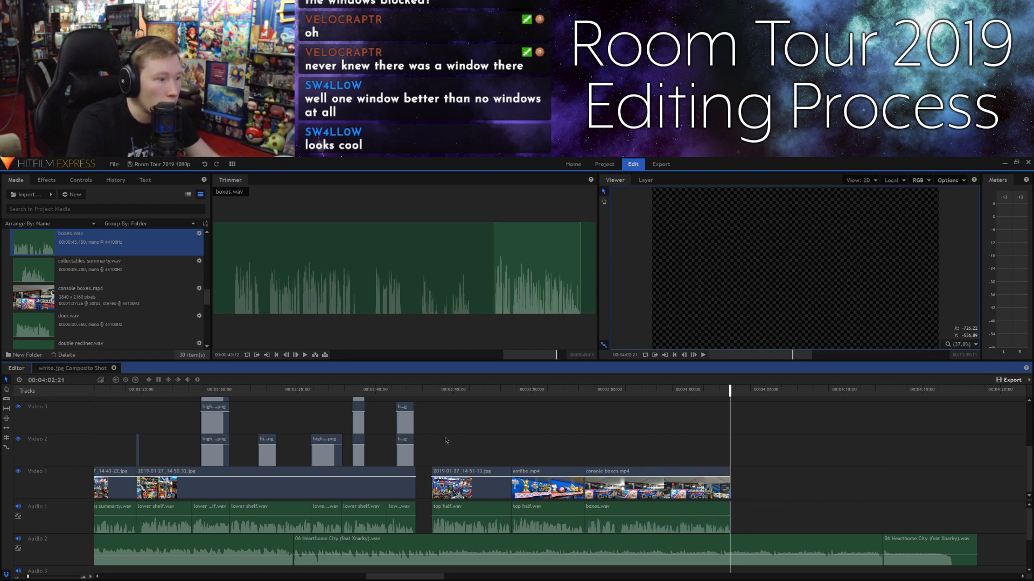
# Step: Play the timeline from just before the first top half.wav clip through the end of console boxes.mp4
pyautogui.click(427, 389)
pyautogui.press('space')
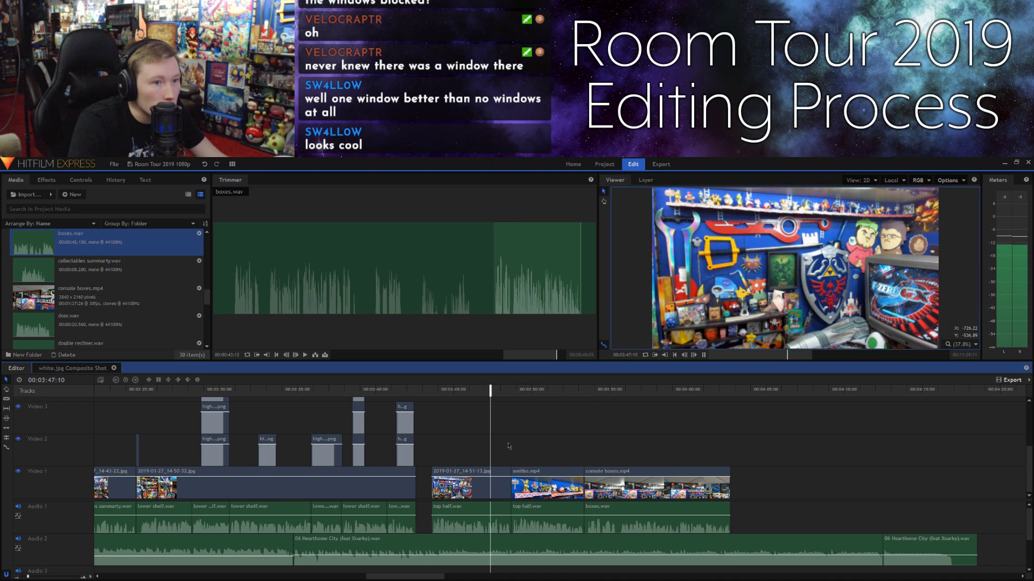
pyautogui.press('space')
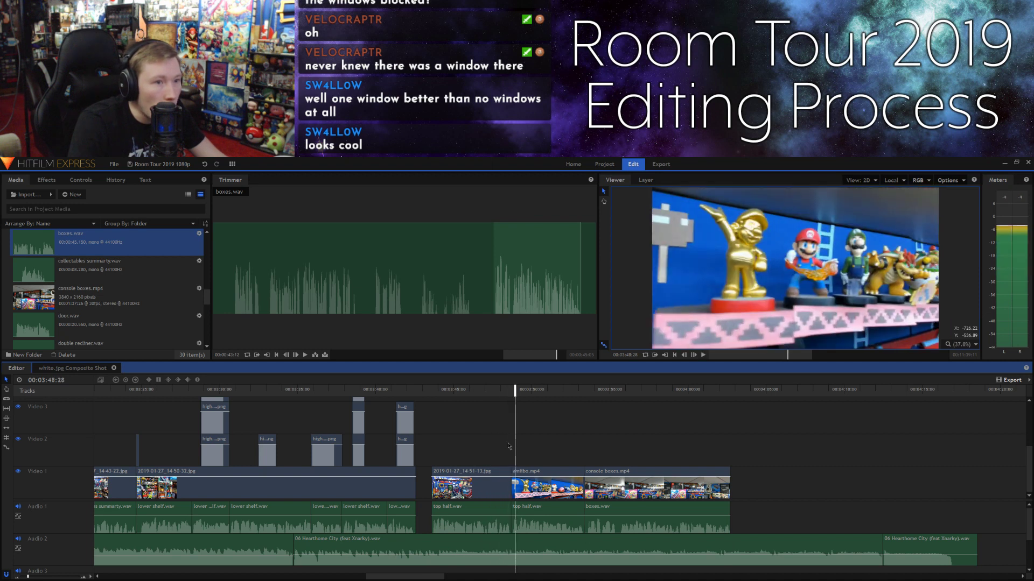
pyautogui.press('space')
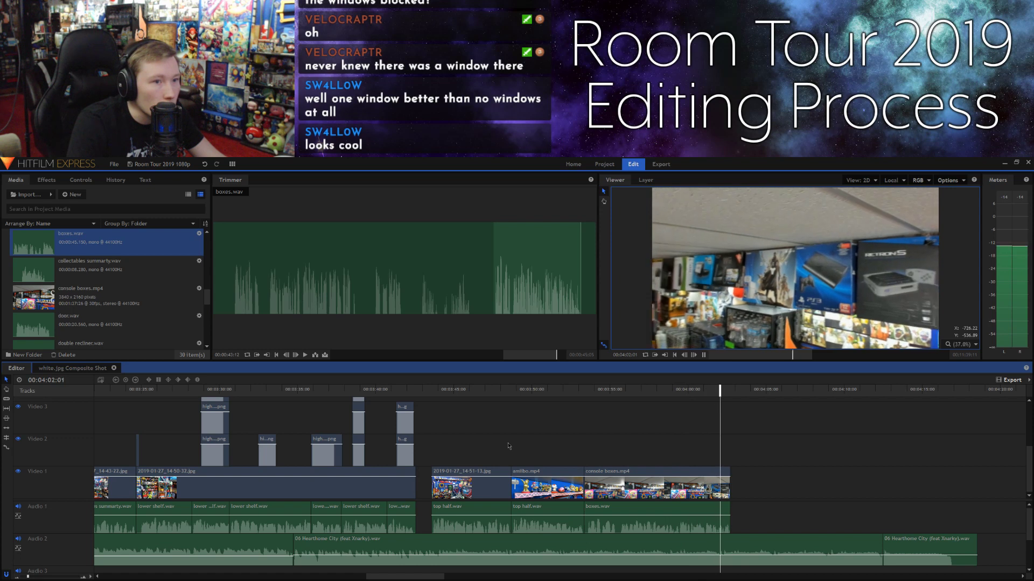
pyautogui.press('space')
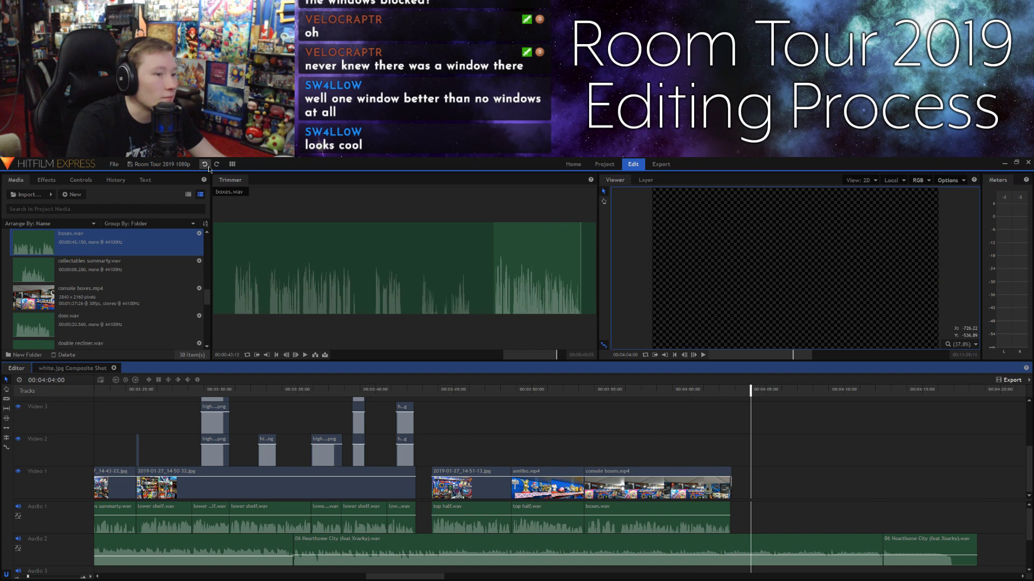
# Step: Undo the cut at the end of boxes.wav and replay its last second
pyautogui.click(209, 168)
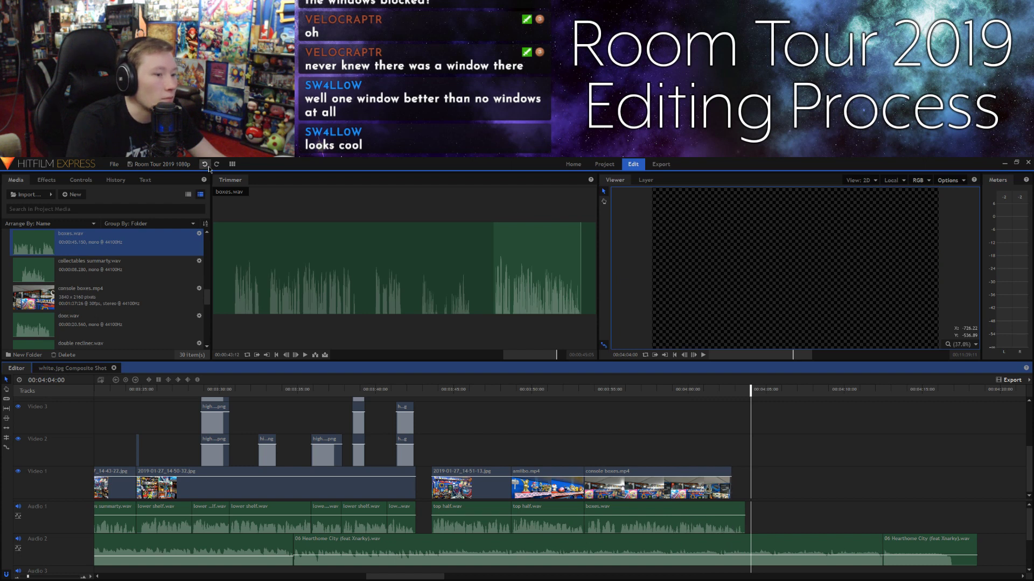
pyautogui.click(736, 392)
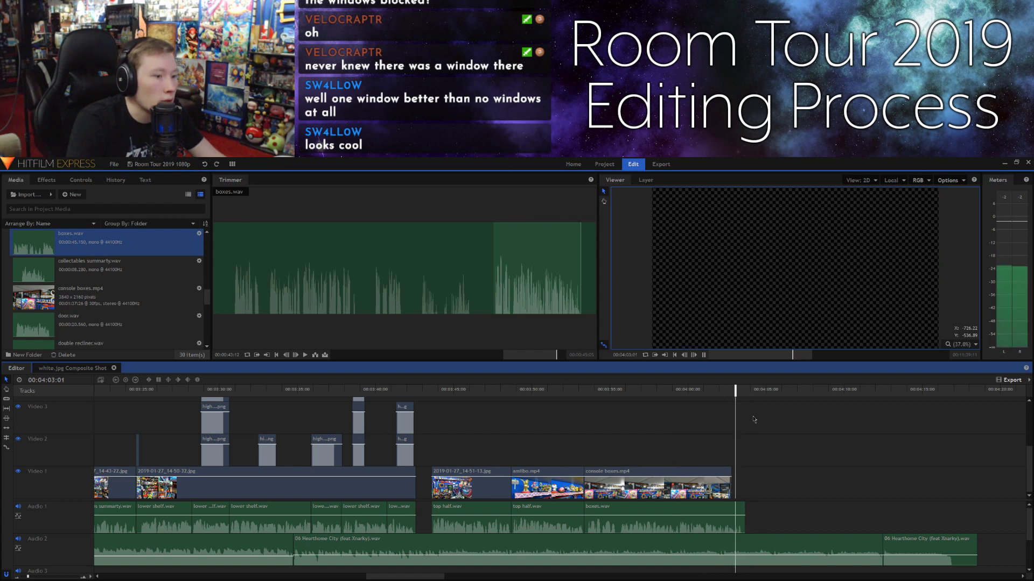
pyautogui.press('space')
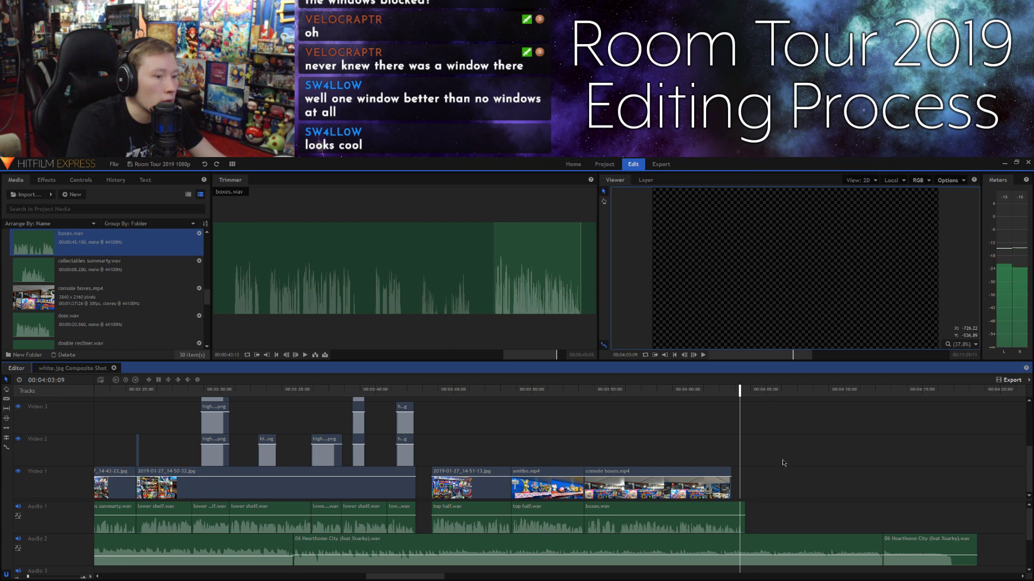
pyautogui.click(729, 483)
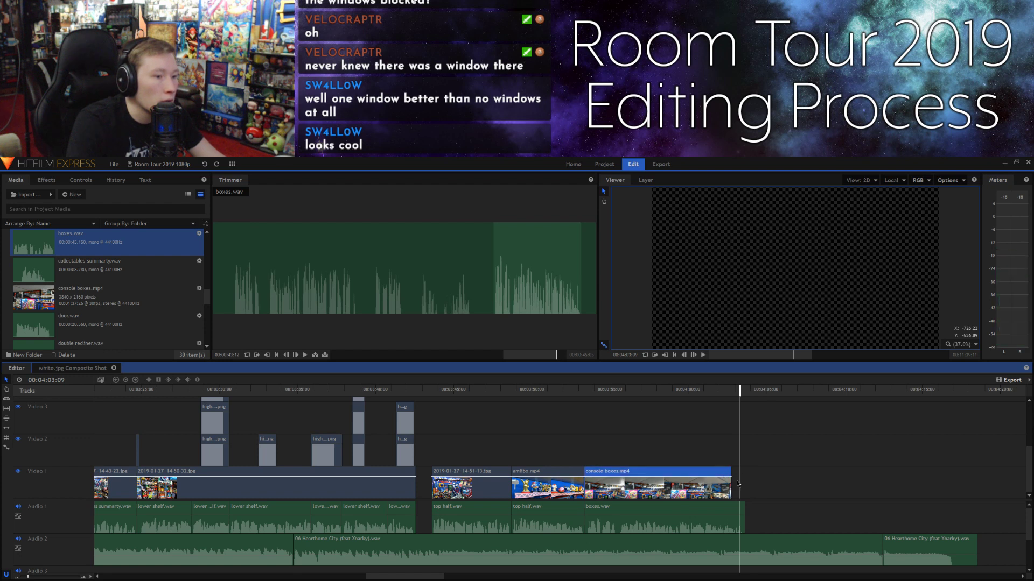
pyautogui.click(740, 511)
pyautogui.rightClick(740, 510)
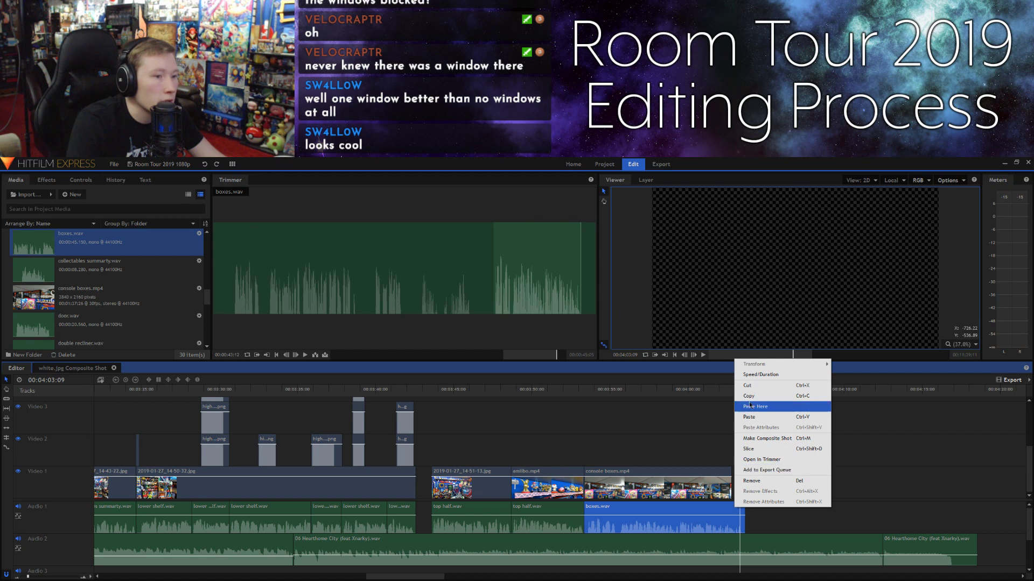
pyautogui.click(763, 376)
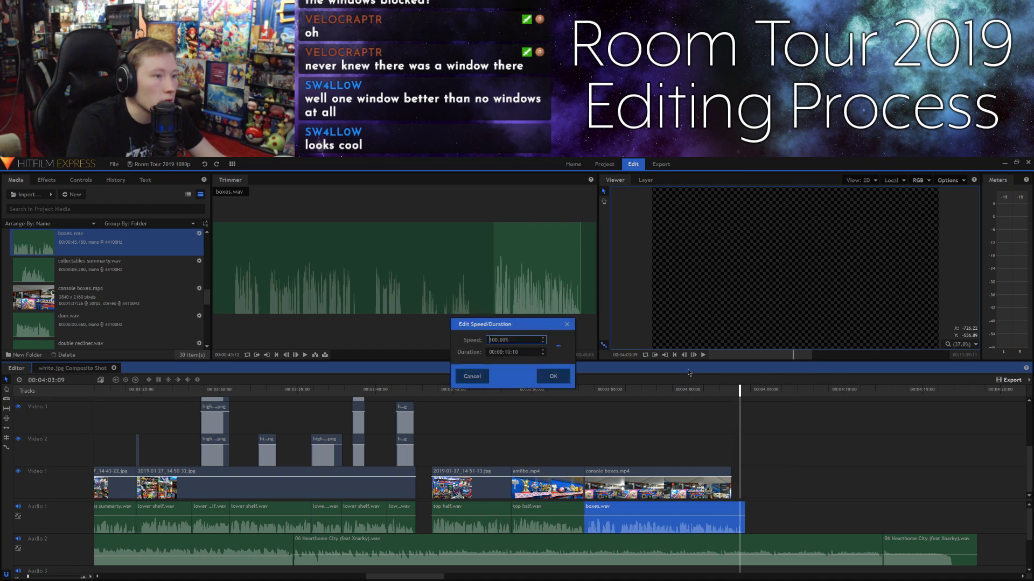
pyautogui.click(566, 326)
# Step: Stretch the console boxes.mp4 clip on Video 1 by setting its duration to 00:00:10:13 in Speed/Duration
pyautogui.click(618, 476)
pyautogui.rightClick(617, 476)
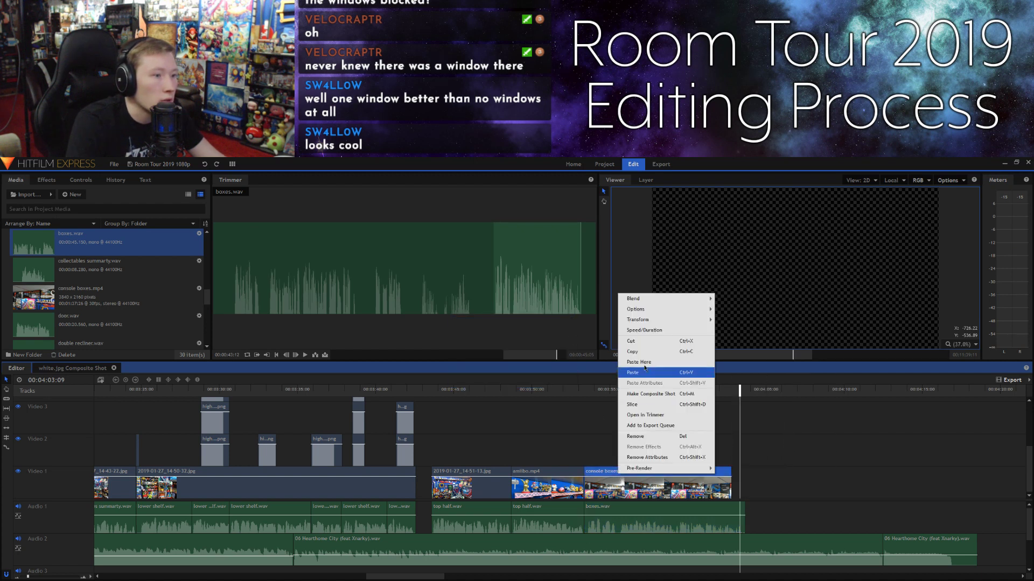
pyautogui.click(630, 330)
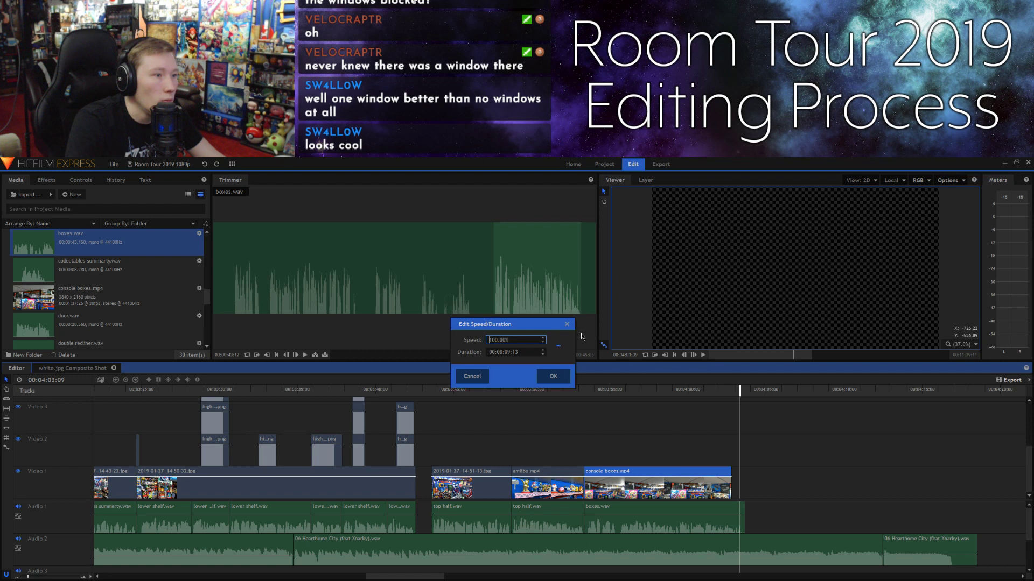
pyautogui.click(510, 352)
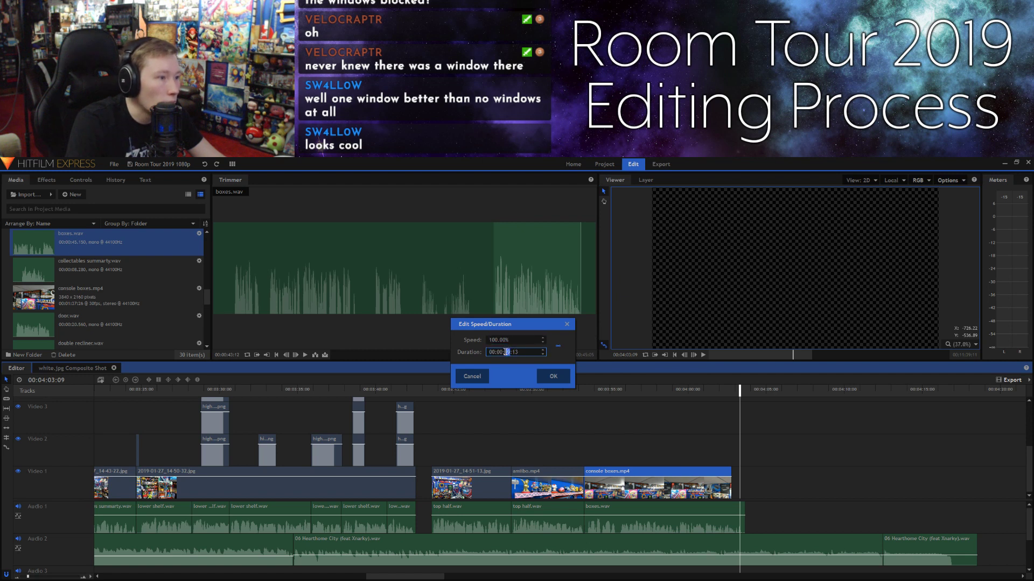
pyautogui.write('10')
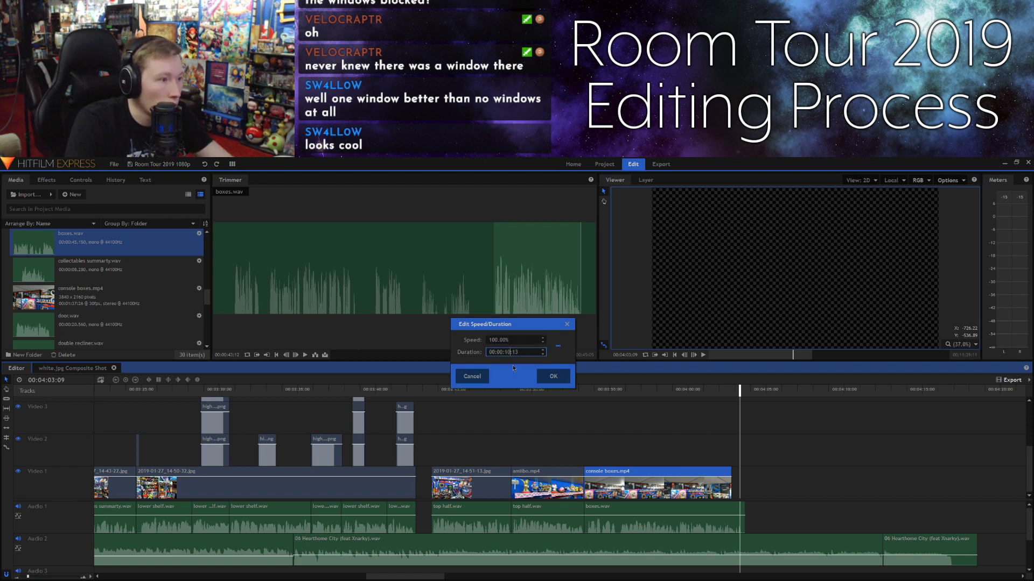
pyautogui.click(553, 376)
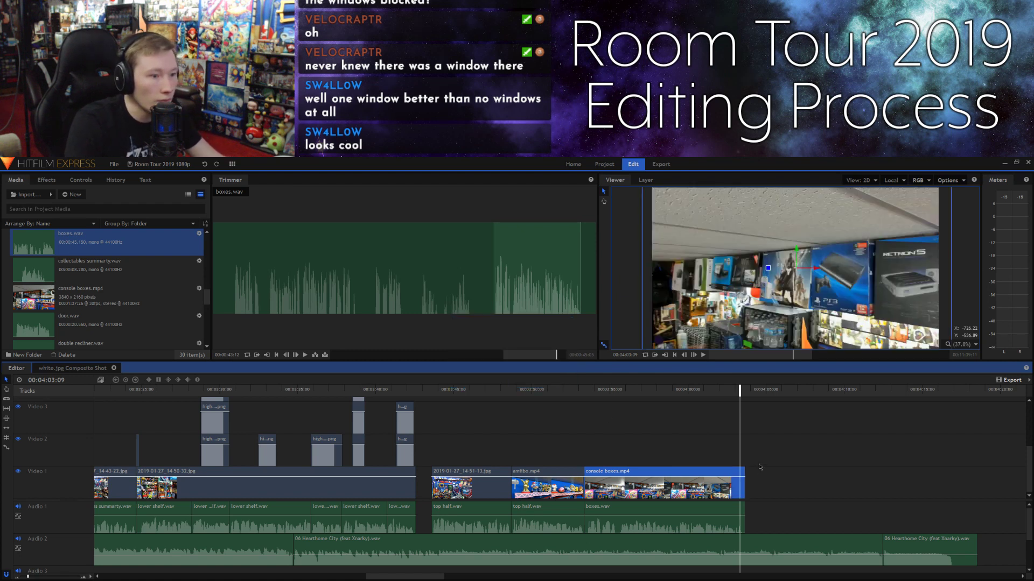
# Step: Play the stretched console boxes.mp4 clip with the boxes.wav narration, starting from the end of amiibo.mp4
pyautogui.click(609, 419)
pyautogui.click(571, 390)
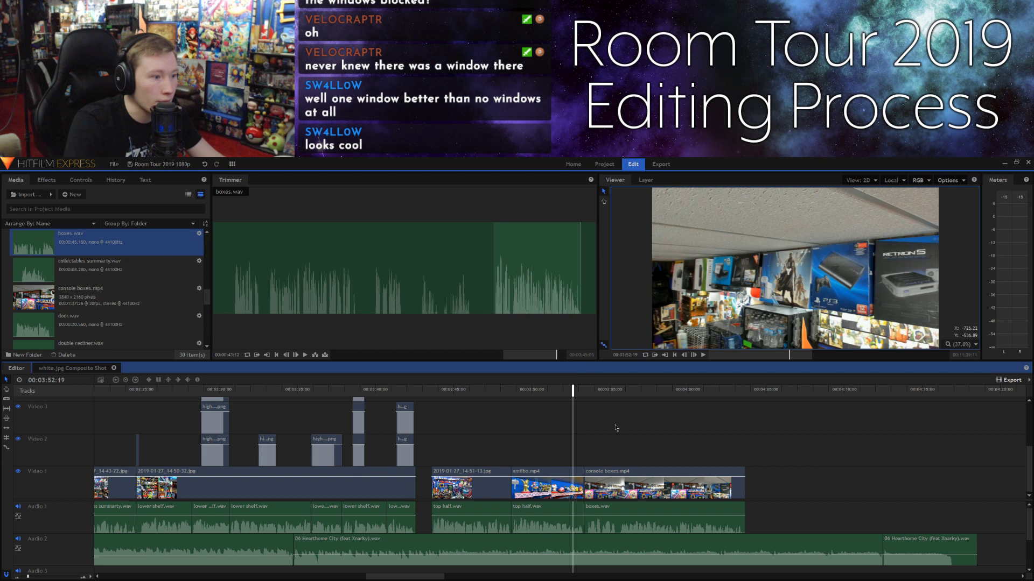
pyautogui.press('space')
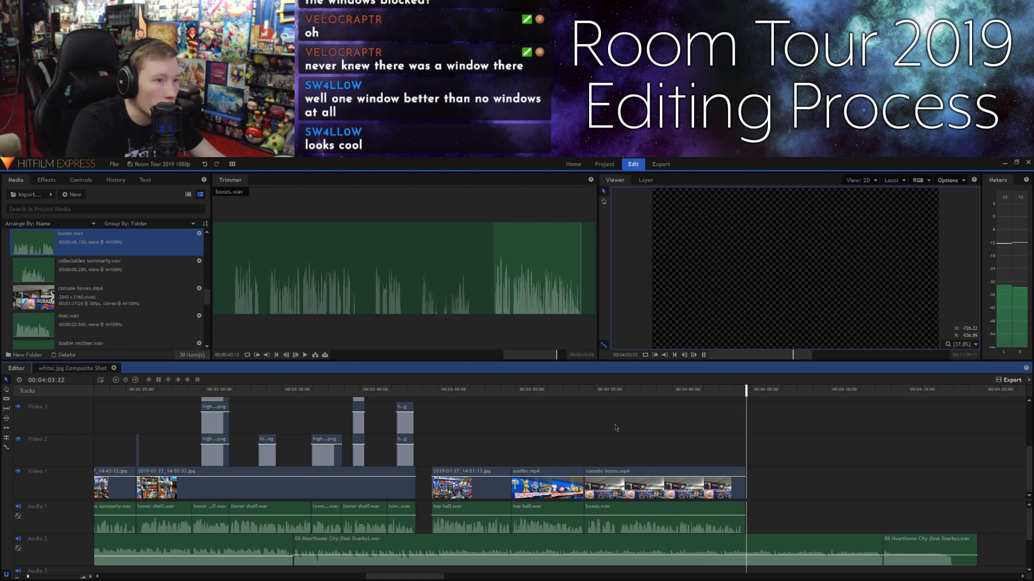
pyautogui.press('space')
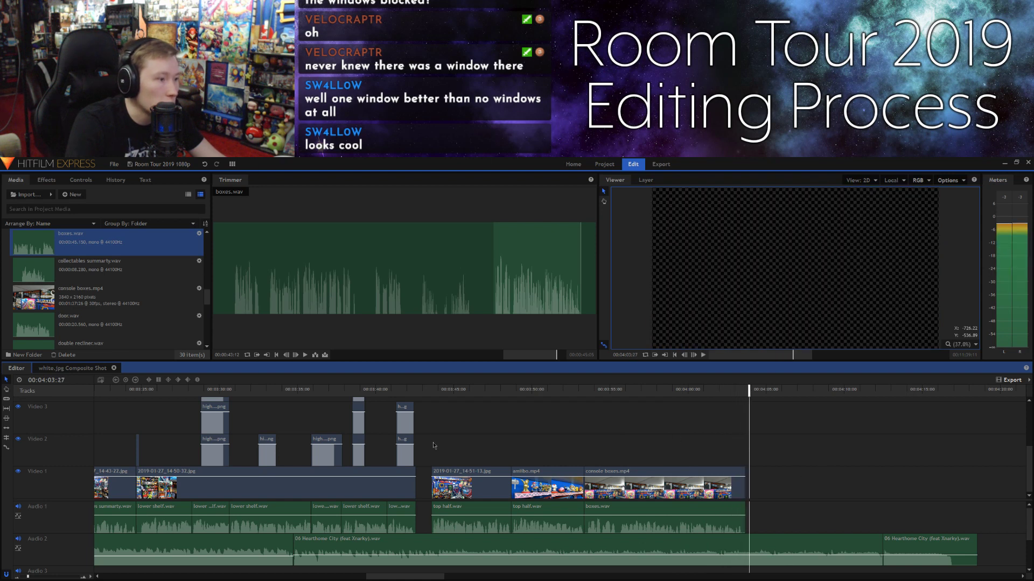
# Step: Close the gap on Video 1 and Audio 1 by moving the last three video and audio clips directly after the preceding clips
pyautogui.click(435, 389)
pyautogui.press('space')
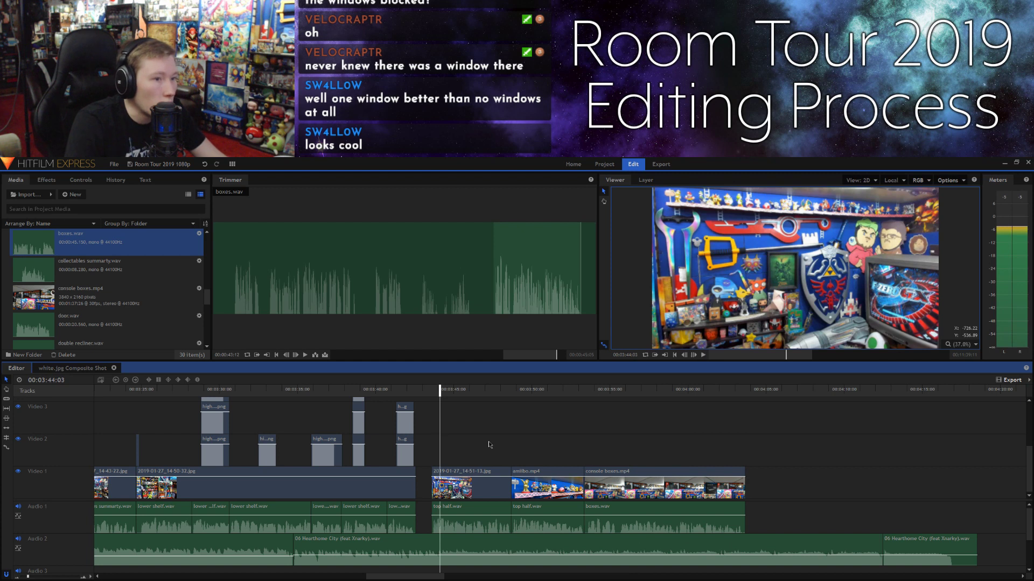
pyautogui.moveTo(476, 451); pyautogui.dragTo(649, 527)
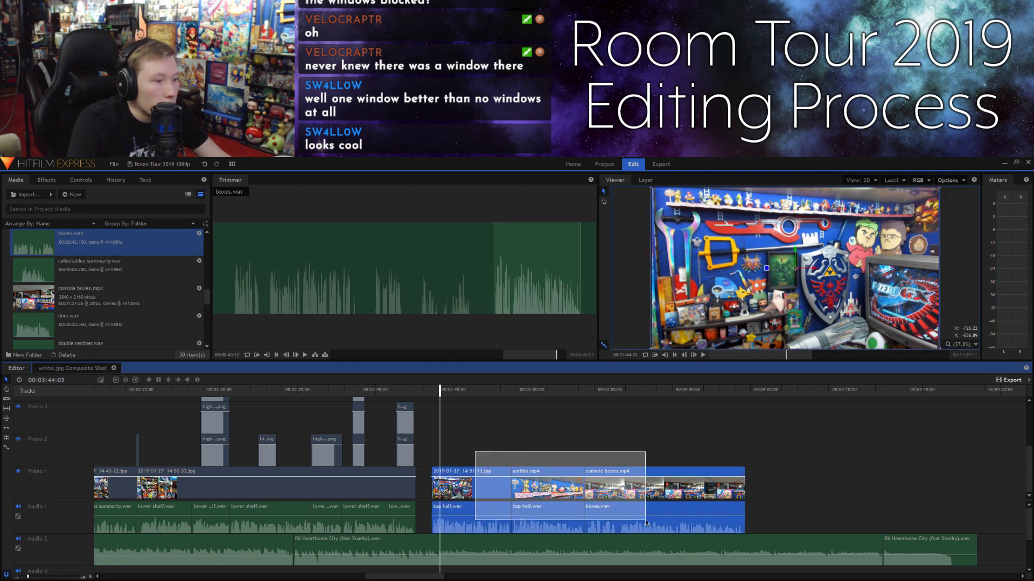
pyautogui.moveTo(451, 474); pyautogui.dragTo(434, 473)
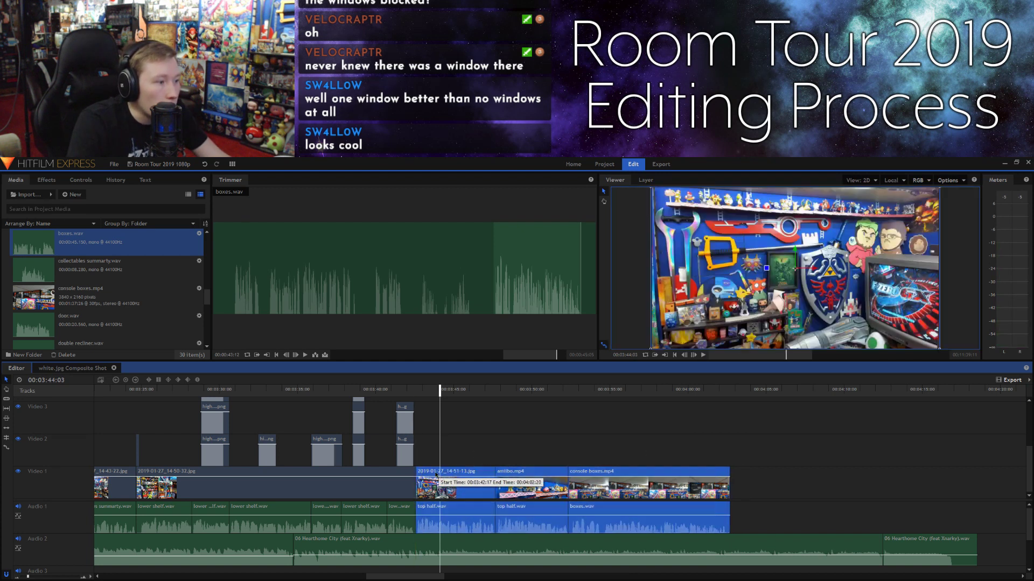
# Step: Play the moved section from the start of 2019-01-27_14-51-13.jpg through the amiibo and console boxes footage
pyautogui.click(417, 391)
pyautogui.moveTo(417, 392); pyautogui.dragTo(424, 392)
pyautogui.click(460, 419)
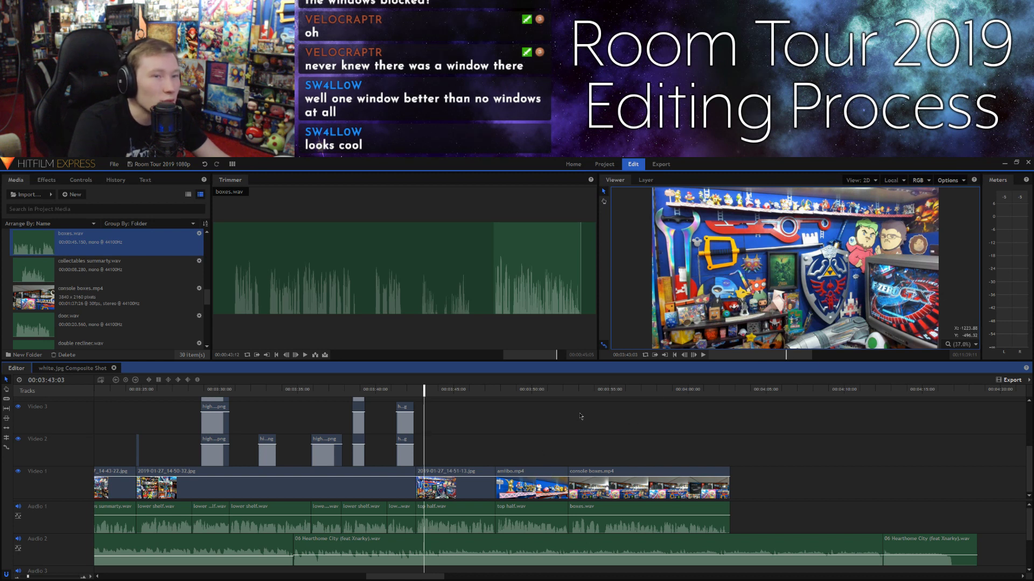
pyautogui.press('space')
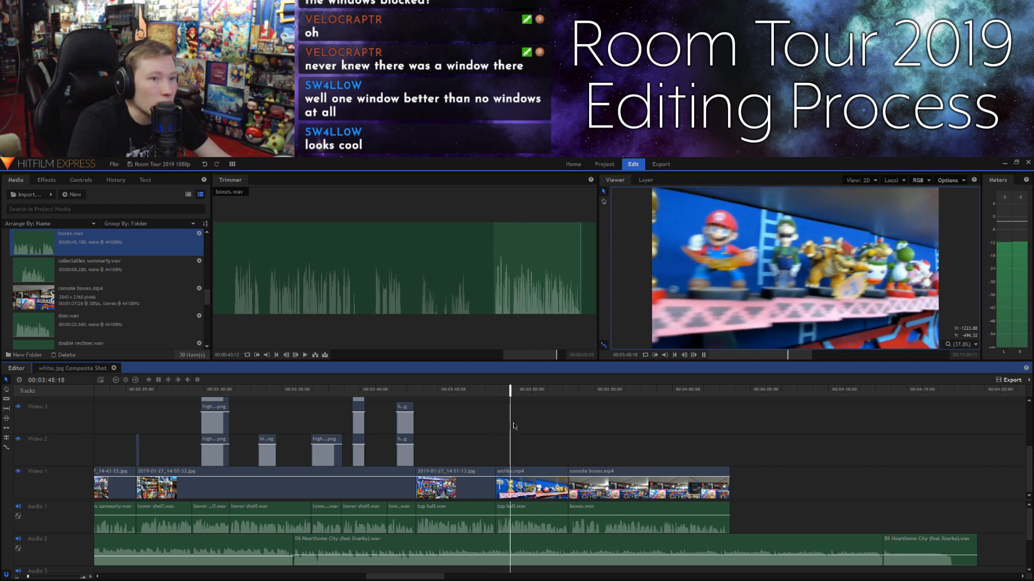
pyautogui.press('space')
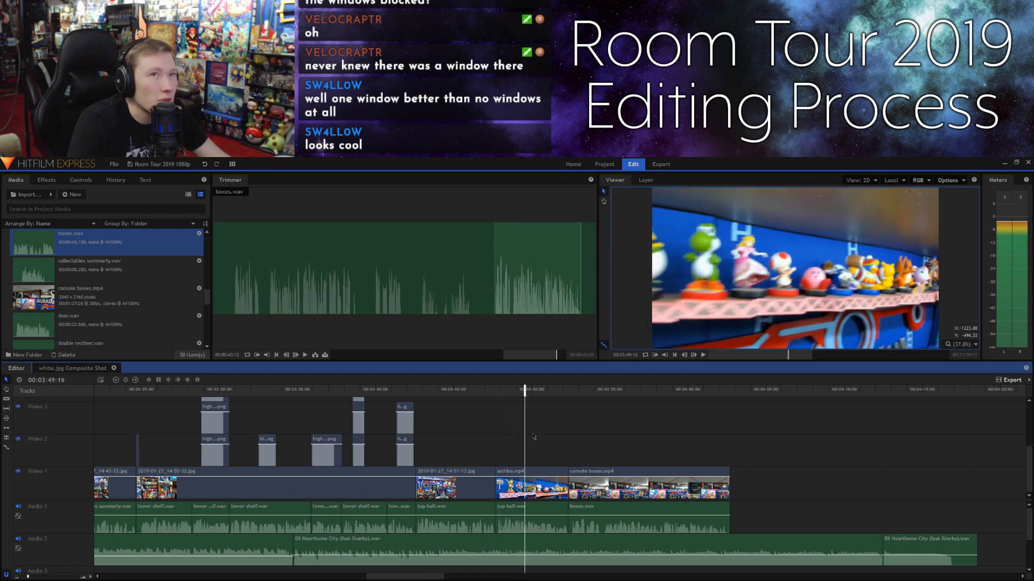
pyautogui.press('space')
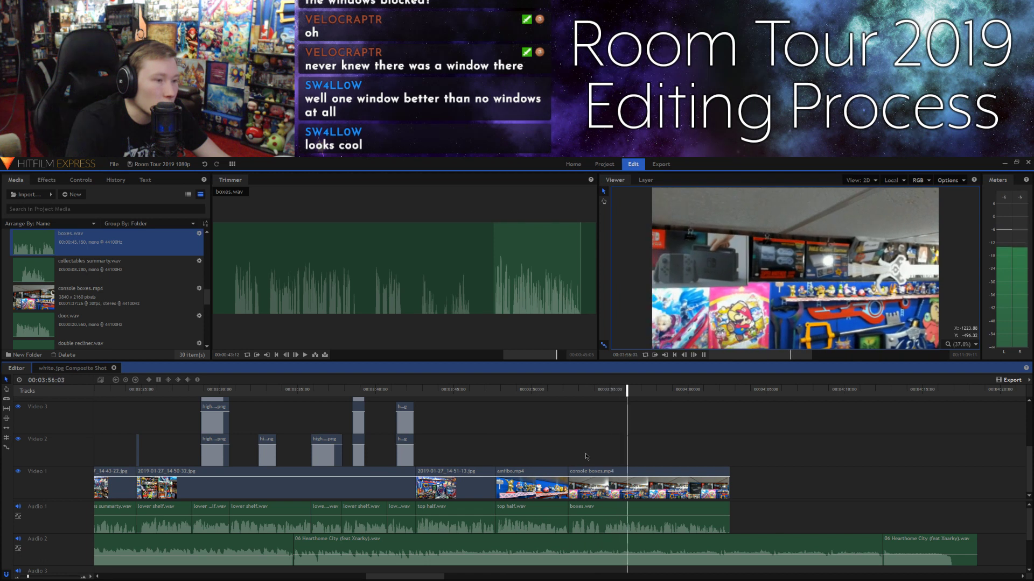
# Step: Cut the section between 00:03:54:11 and 00:03:54:18 out of boxes.wav on Audio 1 and move the remaining narration back against the first piece
pyautogui.click(594, 389)
pyautogui.press('space')
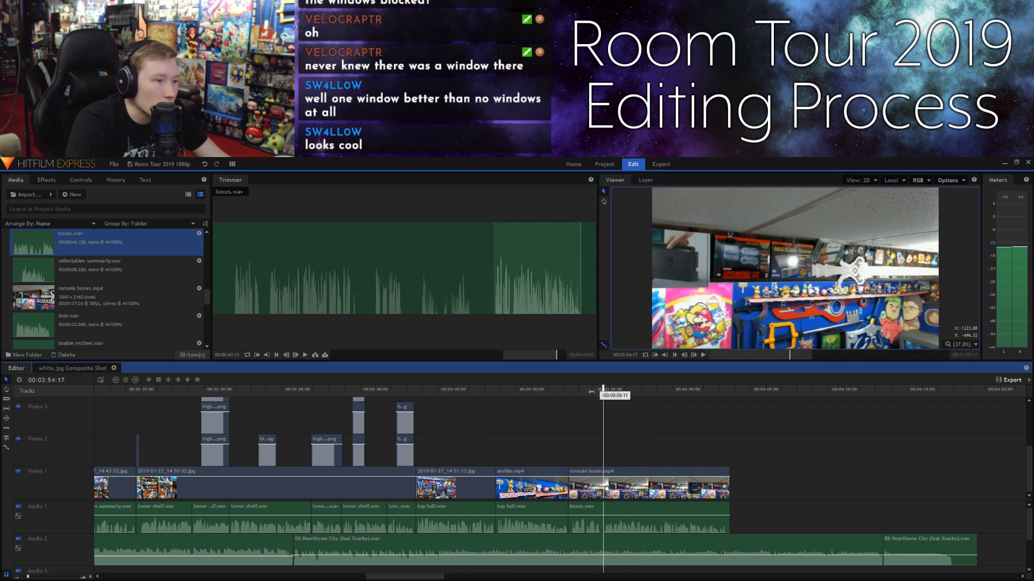
pyautogui.click(597, 390)
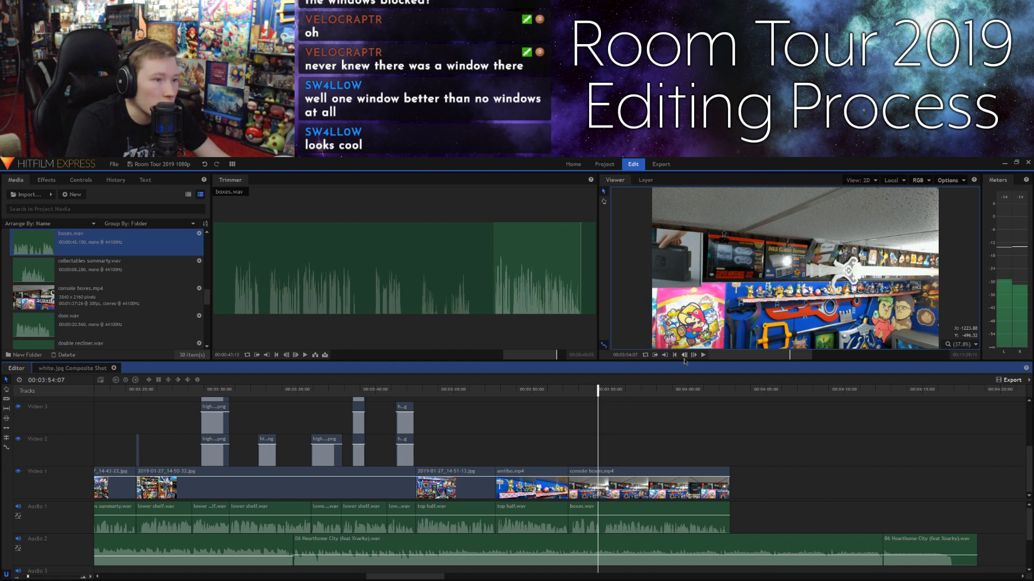
pyautogui.click(693, 355)
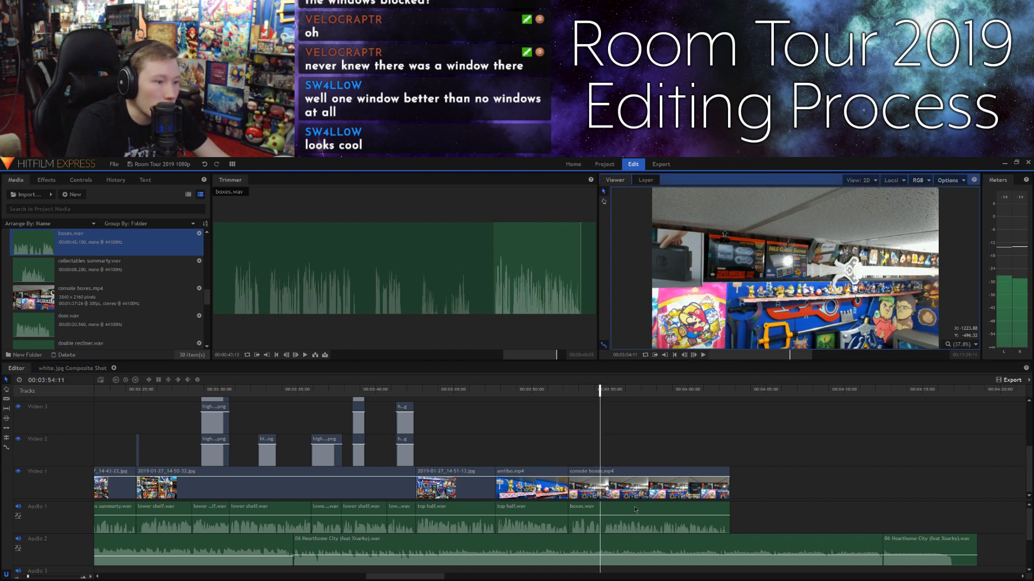
pyautogui.click(635, 510)
pyautogui.hotkey('ctrl', 'shift', 'd')
pyautogui.click(694, 355)
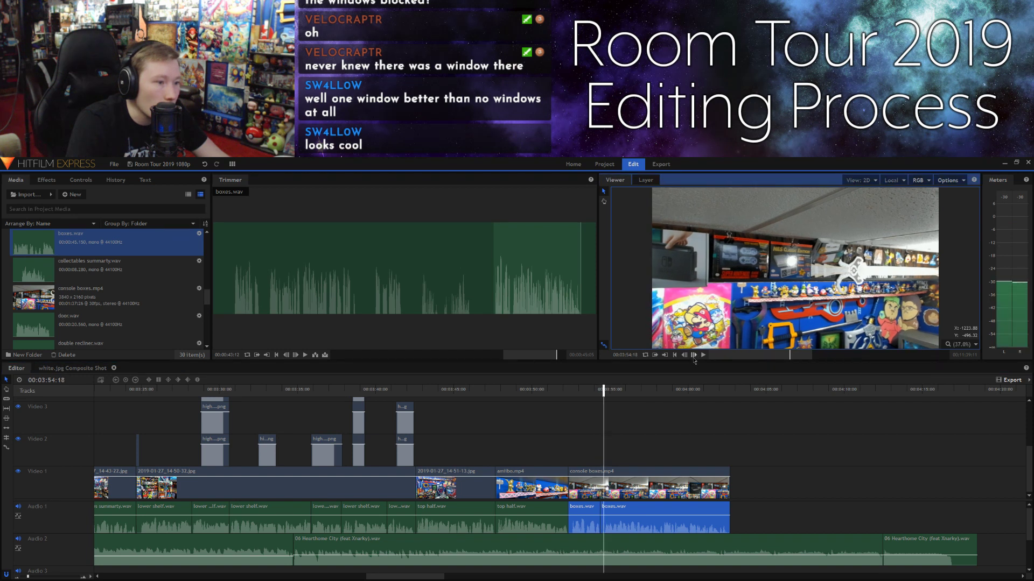
pyautogui.click(656, 514)
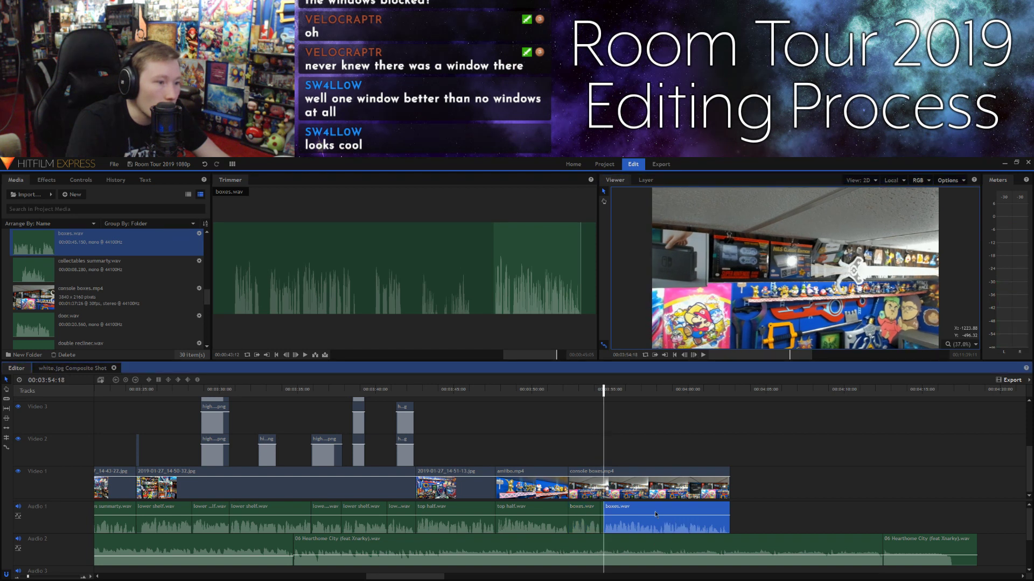
pyautogui.moveTo(656, 514); pyautogui.dragTo(642, 513)
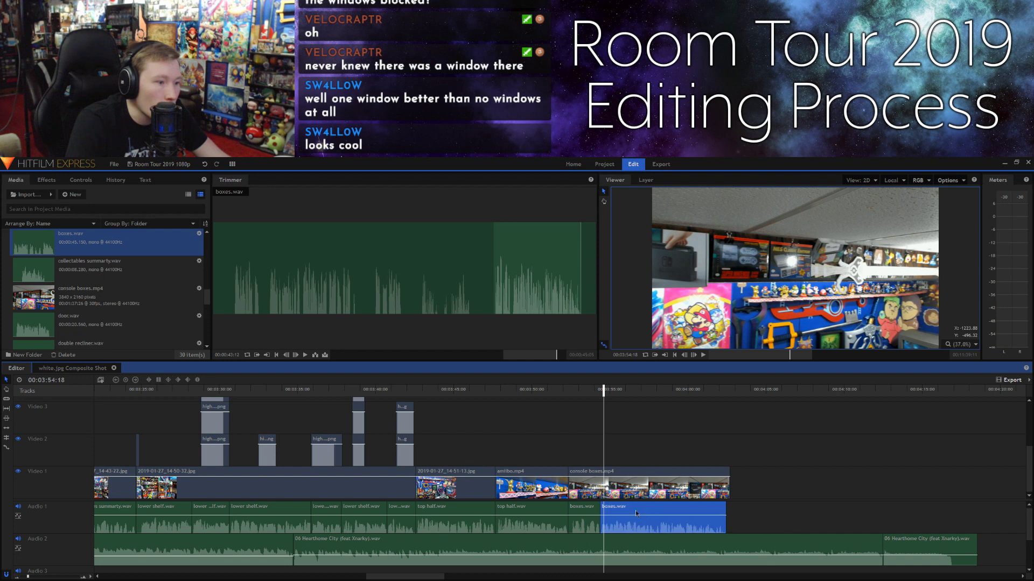
# Step: Cut off the end of console boxes.mp4 on Video 1 at 00:04:02:12 so it matches the end of boxes.wav
pyautogui.click(723, 475)
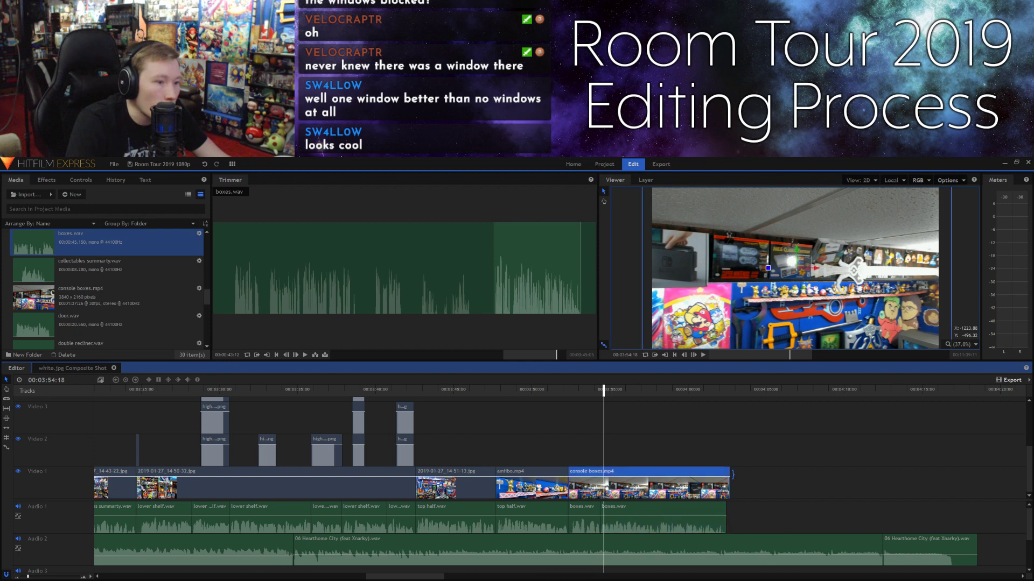
pyautogui.click(721, 394)
pyautogui.click(694, 356)
pyautogui.click(693, 356)
pyautogui.click(694, 356)
pyautogui.click(694, 356)
pyautogui.click(694, 355)
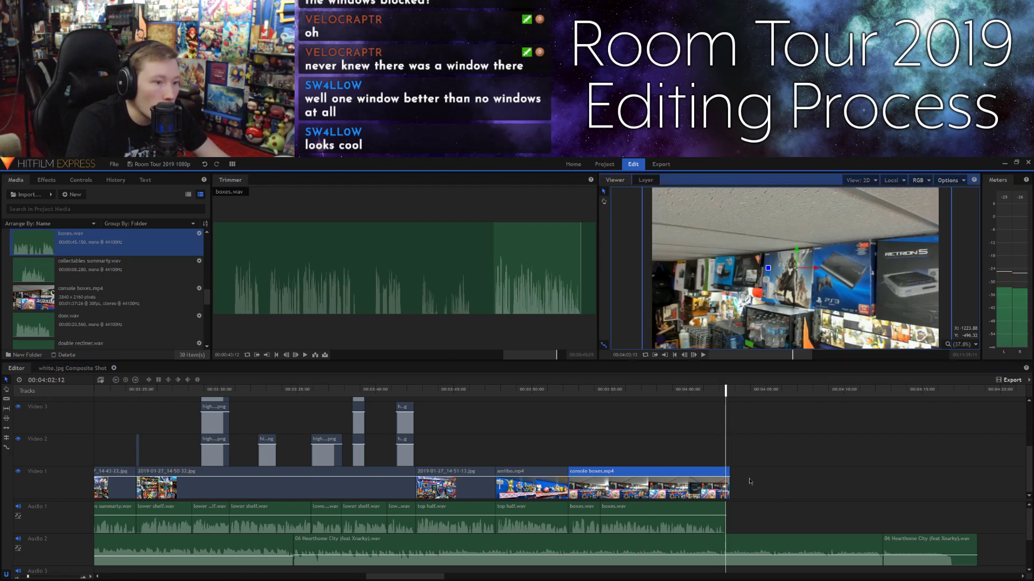
pyautogui.click(716, 518)
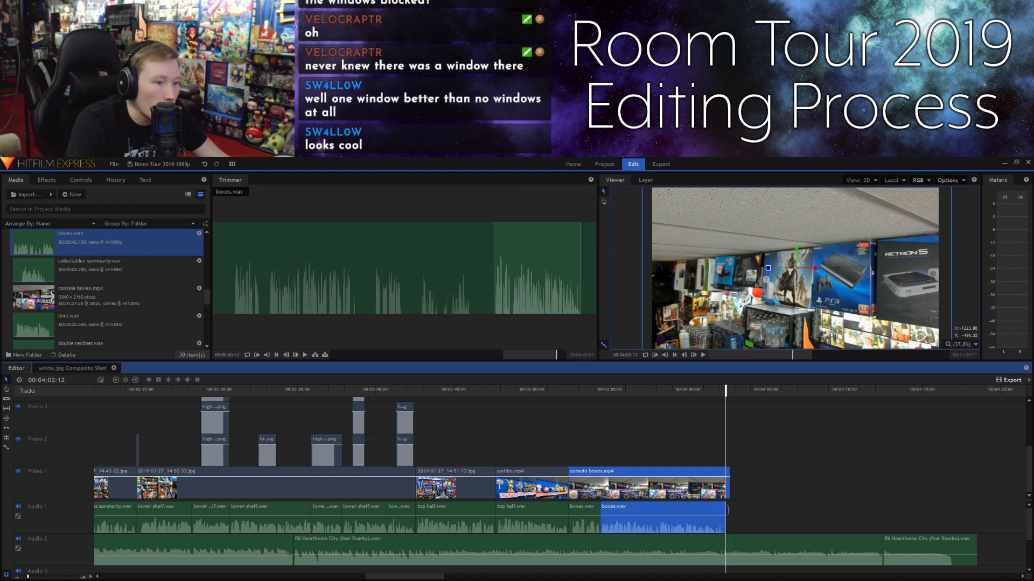
pyautogui.click(747, 493)
pyautogui.click(727, 494)
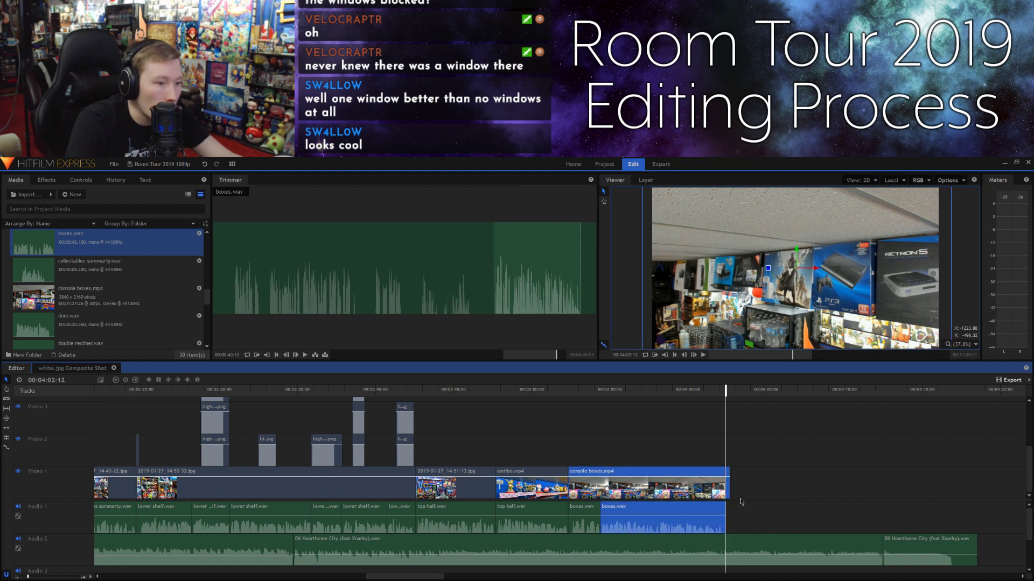
pyautogui.click(731, 487)
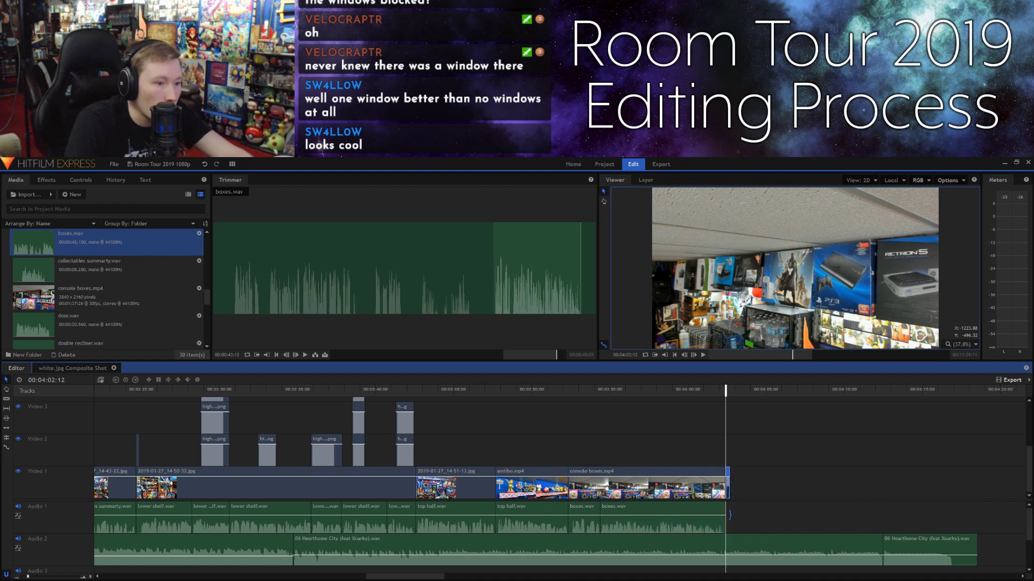
pyautogui.moveTo(731, 487); pyautogui.dragTo(725, 487)
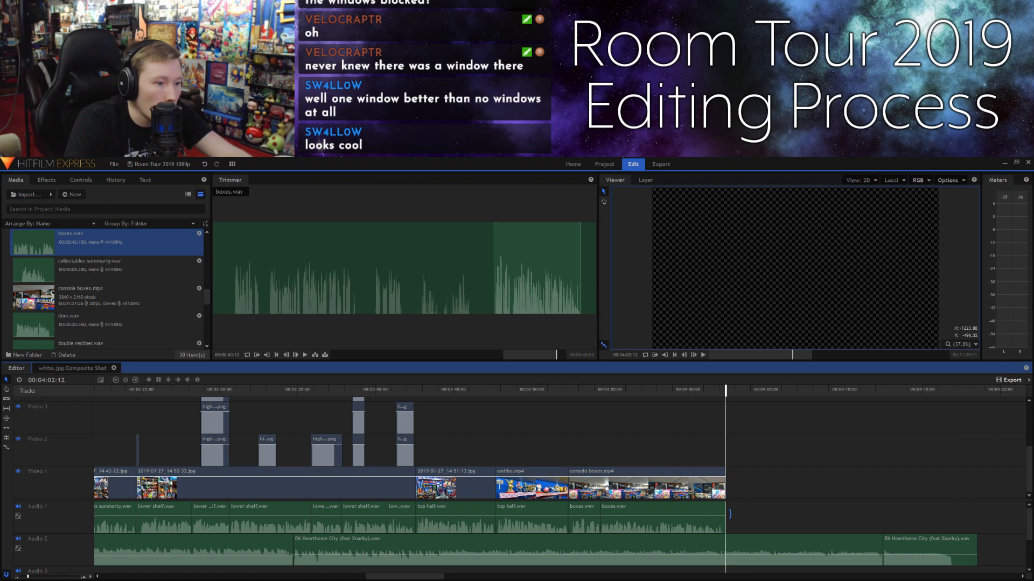
pyautogui.click(728, 514)
pyautogui.click(738, 518)
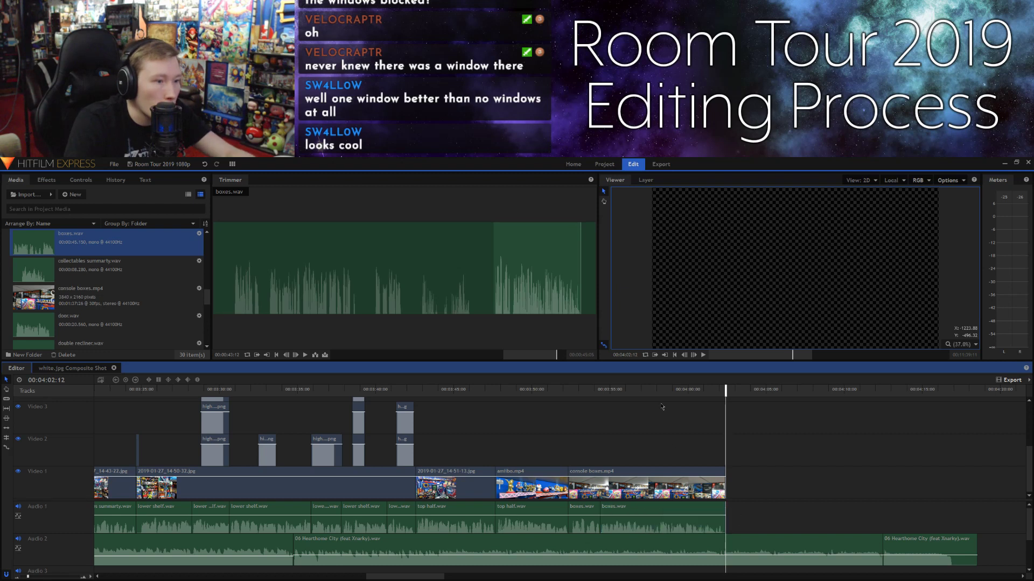
# Step: Play the section from just before 2019-01-27_14-51-13.jpg through the end of console boxes.mp4
pyautogui.moveTo(658, 391); pyautogui.dragTo(630, 402)
pyautogui.click(420, 396)
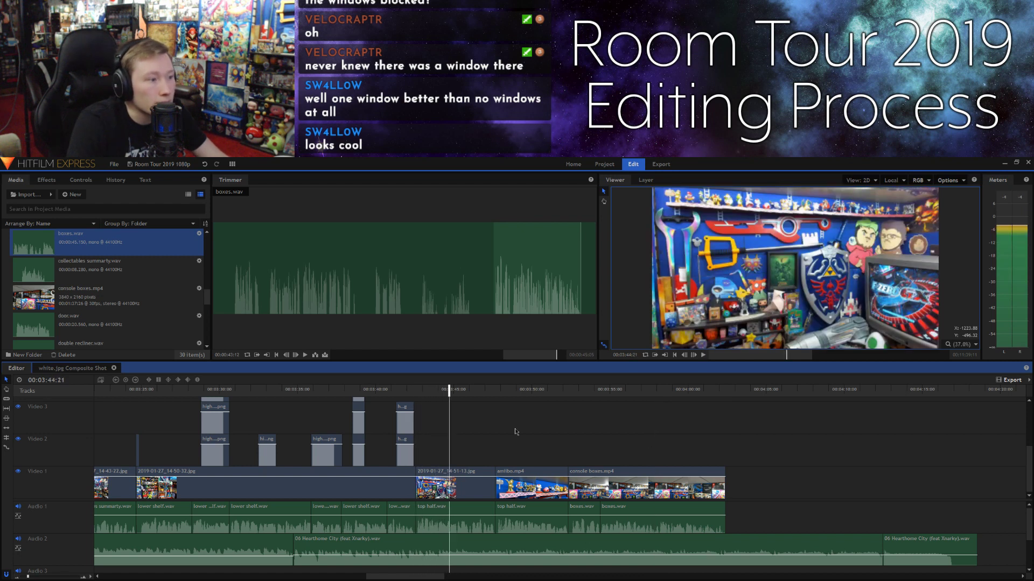
pyautogui.click(404, 392)
pyautogui.press('space')
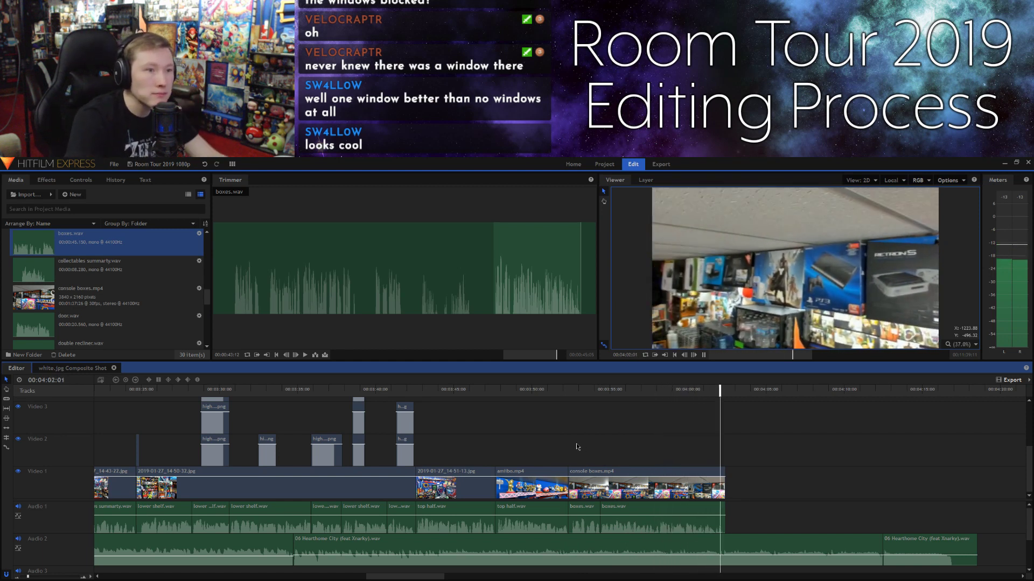
pyautogui.press('space')
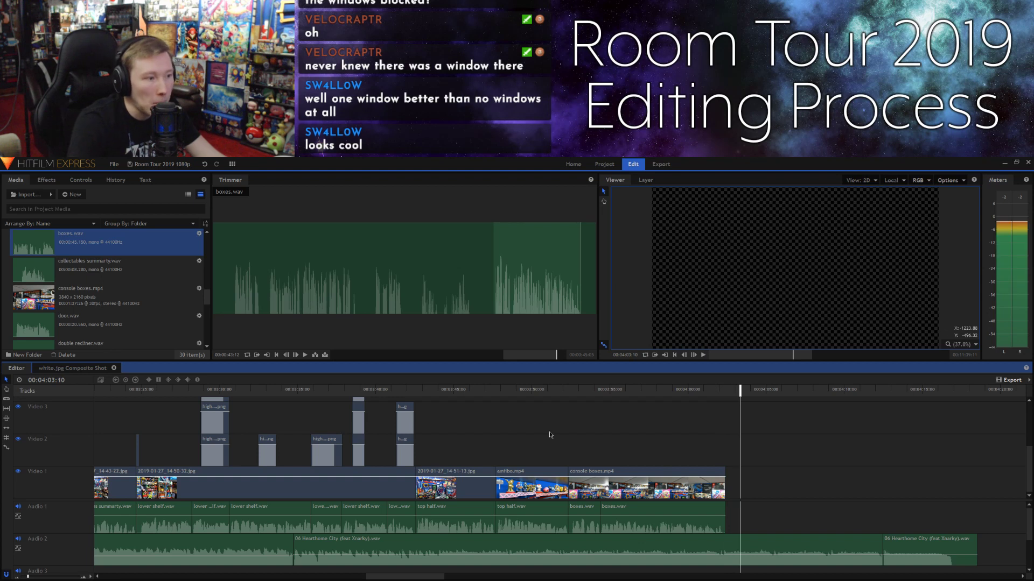
# Step: Split 2019-01-27_14-51-13.jpg at 00:03:42:22, place the five-frame piece on Video 2 after highlight square.png, and extend the Video 1 image back to its original start
pyautogui.click(415, 391)
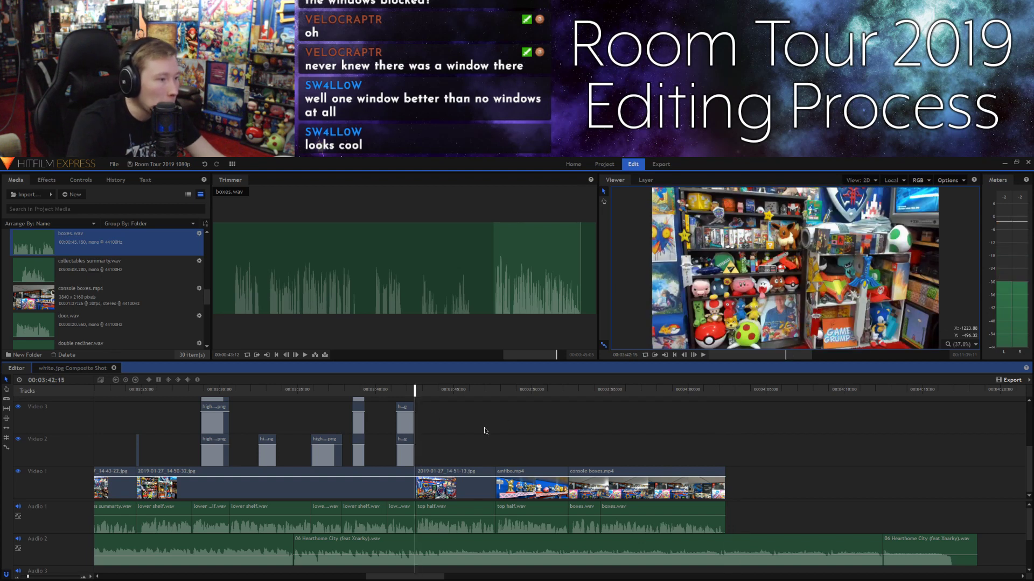
pyautogui.click(31, 577)
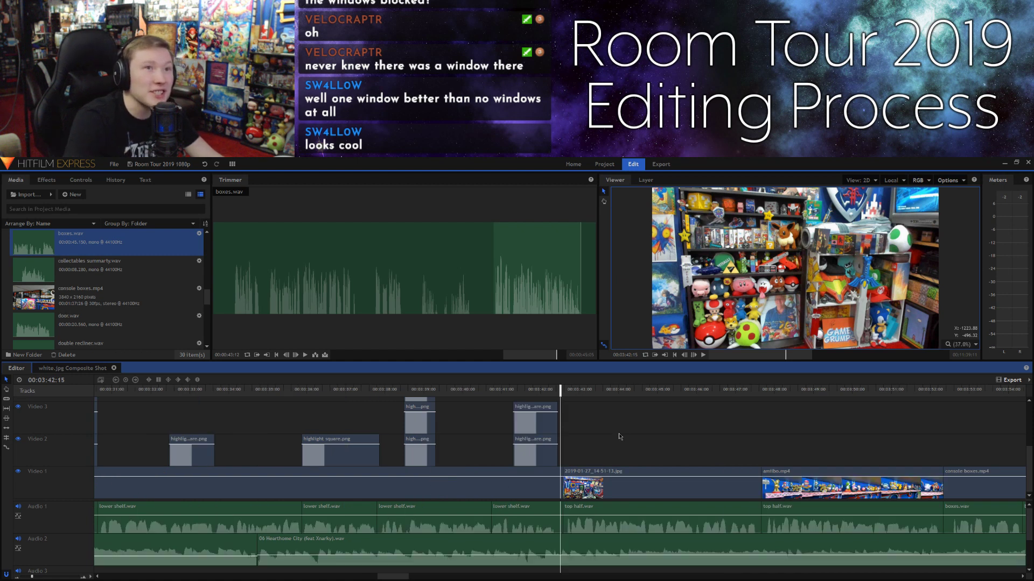
pyautogui.click(843, 397)
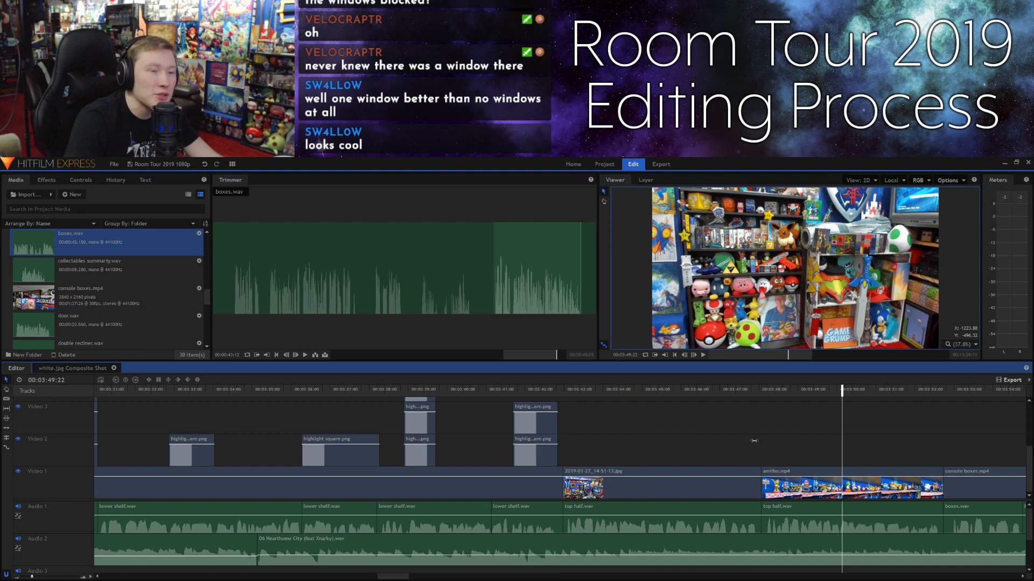
pyautogui.press('Left')
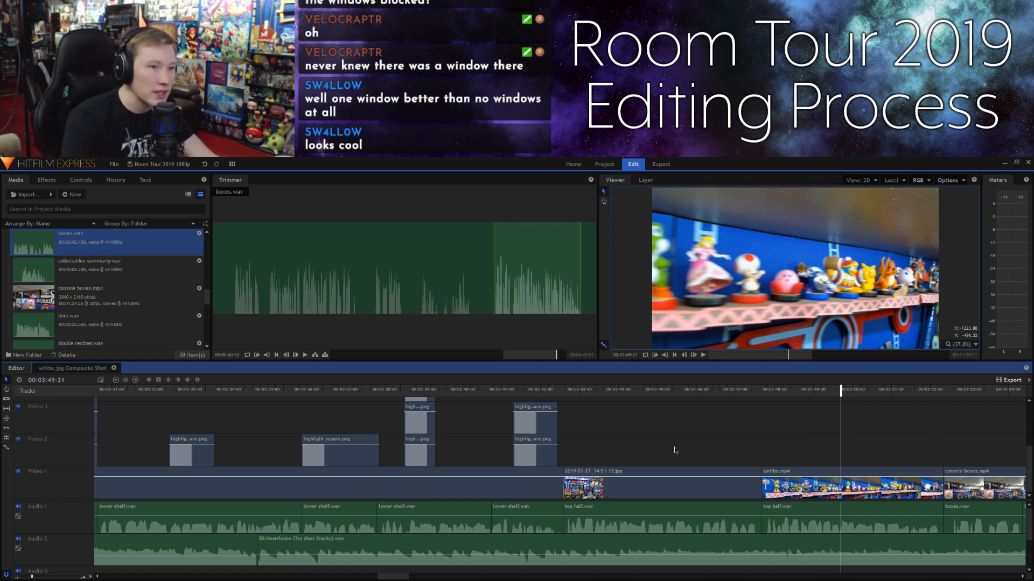
pyautogui.click(560, 389)
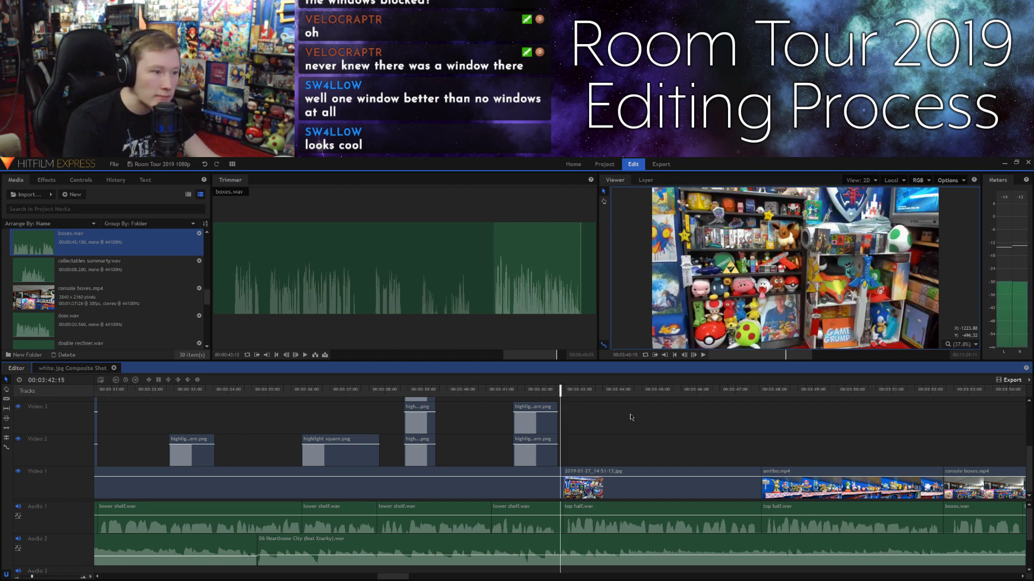
pyautogui.moveTo(35, 577); pyautogui.dragTo(61, 578)
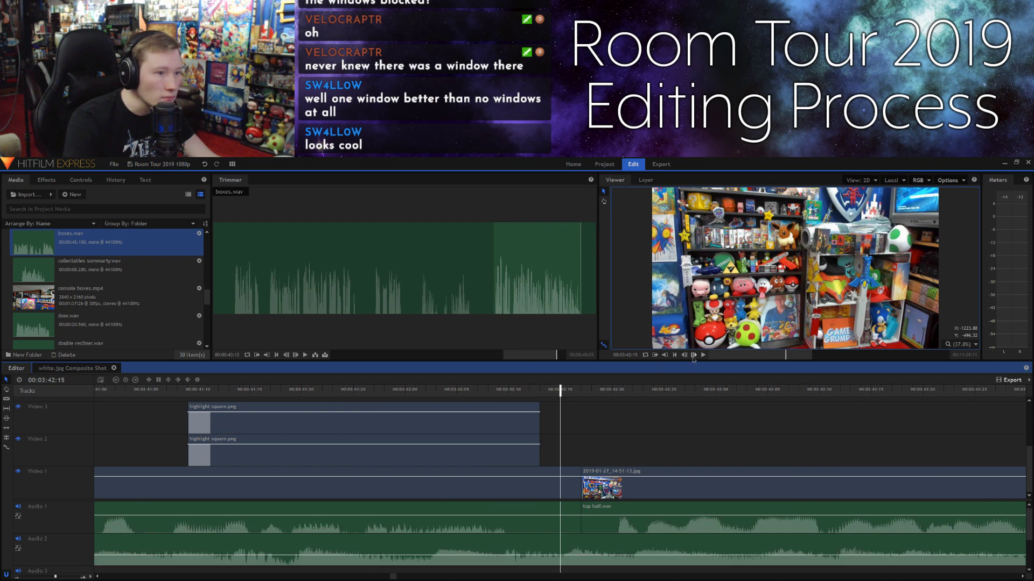
pyautogui.click(694, 355)
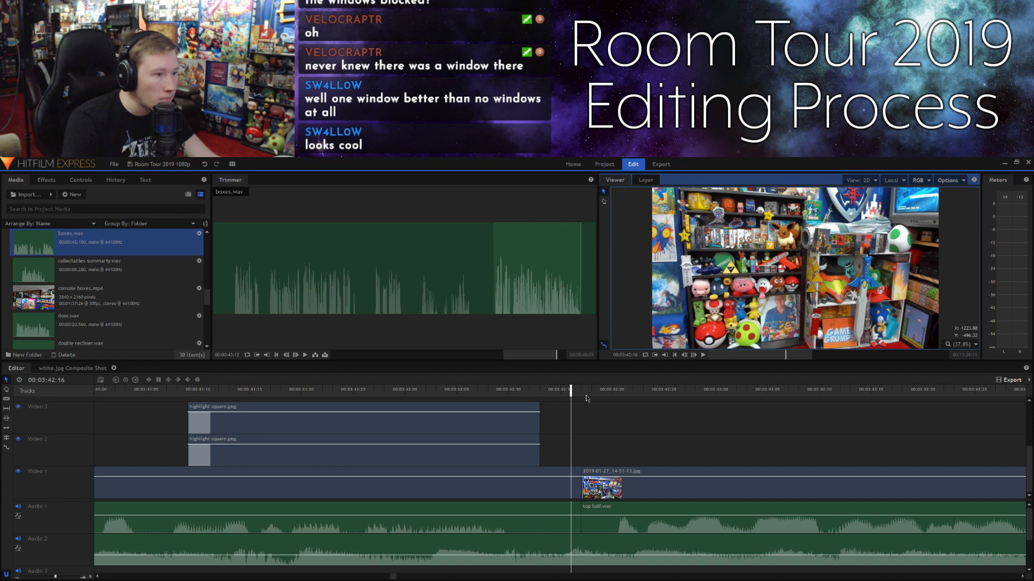
pyautogui.moveTo(617, 397); pyautogui.dragTo(632, 428)
pyautogui.click(608, 478)
pyautogui.hotkey('ctrl', 'shift', 'd')
pyautogui.moveTo(607, 477); pyautogui.dragTo(570, 453)
pyautogui.moveTo(628, 478); pyautogui.dragTo(577, 478)
pyautogui.click(555, 427)
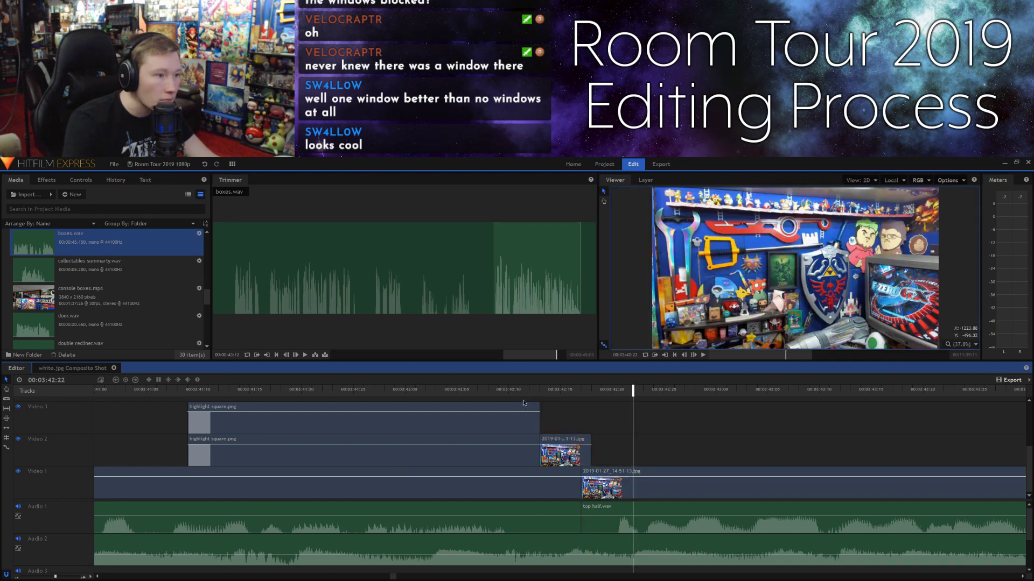
# Step: Shorten both highlight square.png clips to end at 00:03:42:11 and fit the Video 2 image piece between there and the start of the Video 1 image
pyautogui.click(522, 404)
pyautogui.click(543, 425)
pyautogui.click(538, 416)
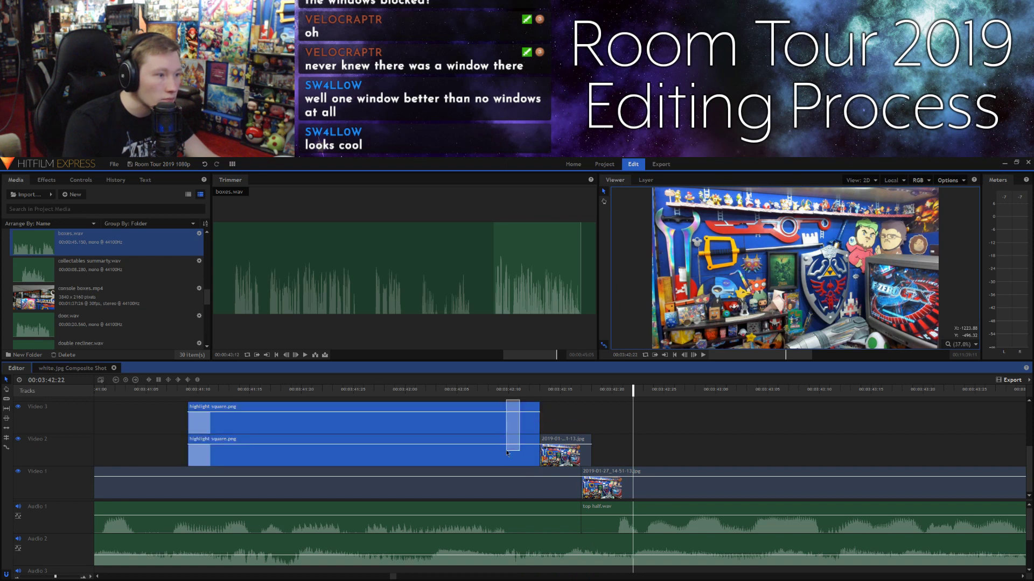
pyautogui.moveTo(539, 415); pyautogui.dragTo(520, 445)
pyautogui.moveTo(592, 447); pyautogui.dragTo(580, 447)
pyautogui.click(566, 425)
# Step: Split the image piece on Video 2 into six one-frame pieces and play the transition into 2019-01-27_14-51-13.jpg
pyautogui.click(561, 389)
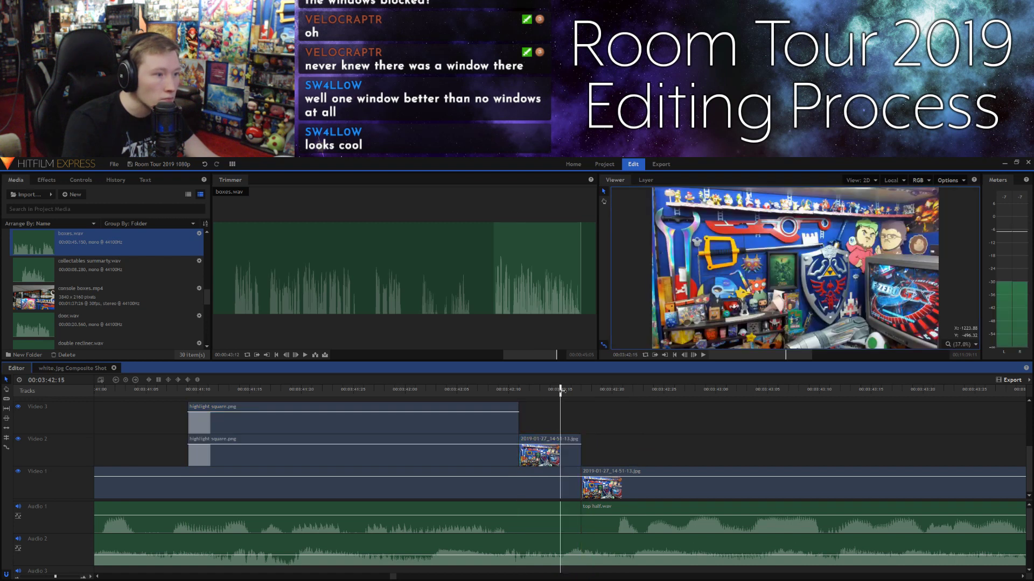
pyautogui.click(542, 439)
pyautogui.click(540, 392)
pyautogui.hotkey('ctrl', 'shift', 'd')
pyautogui.click(550, 393)
pyautogui.hotkey('ctrl', 'shift', 'd')
pyautogui.click(570, 393)
pyautogui.click(518, 390)
pyautogui.click(529, 390)
pyautogui.click(537, 432)
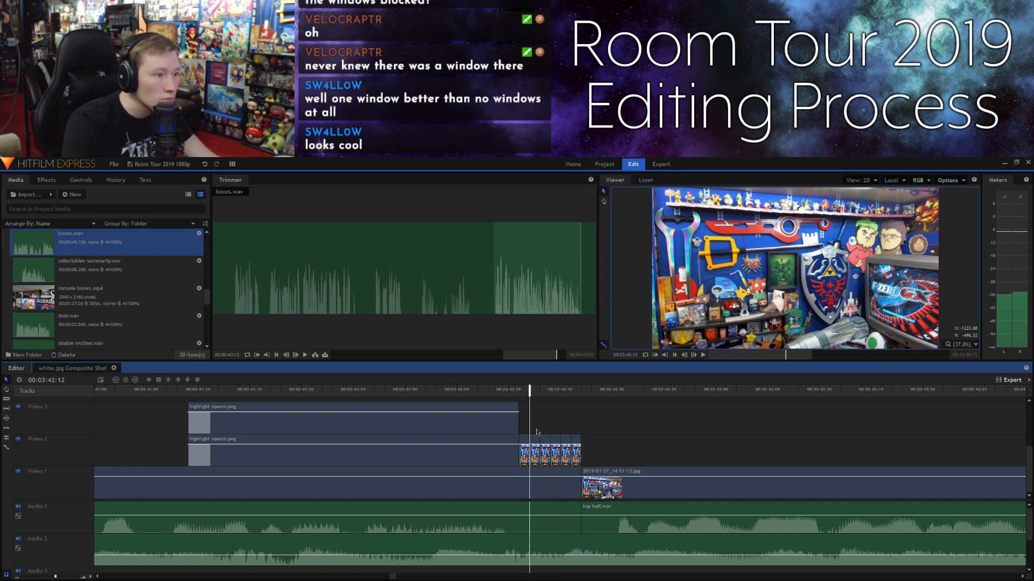
pyautogui.click(526, 446)
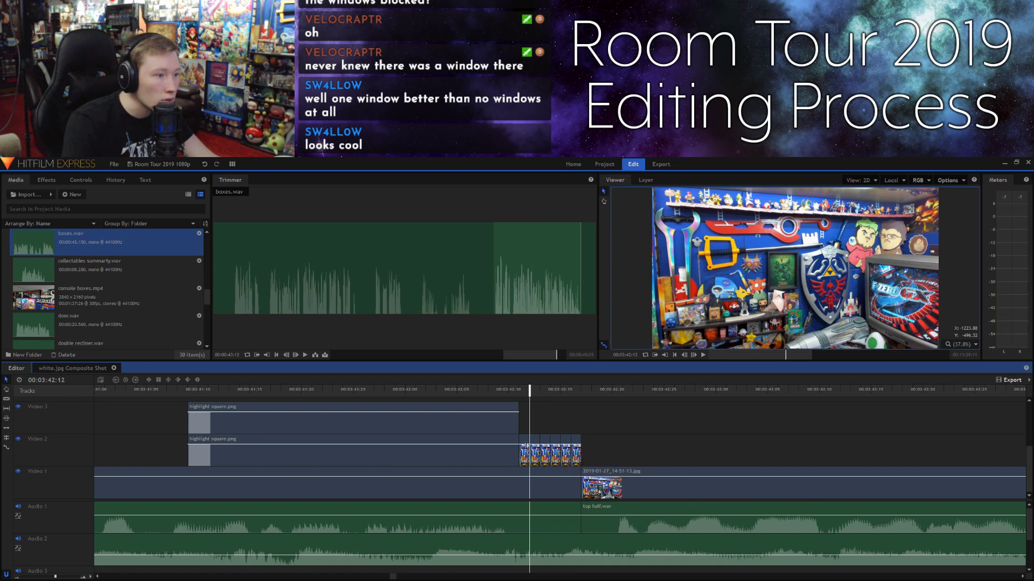
pyautogui.moveTo(526, 446)
pyautogui.mouseDown()
pyautogui.moveTo(525, 464)
pyautogui.moveTo(574, 448)
pyautogui.moveTo(537, 459)
pyautogui.moveTo(537, 448)
pyautogui.moveTo(536, 461)
pyautogui.moveTo(539, 446)
pyautogui.mouseUp()
pyautogui.click(496, 393)
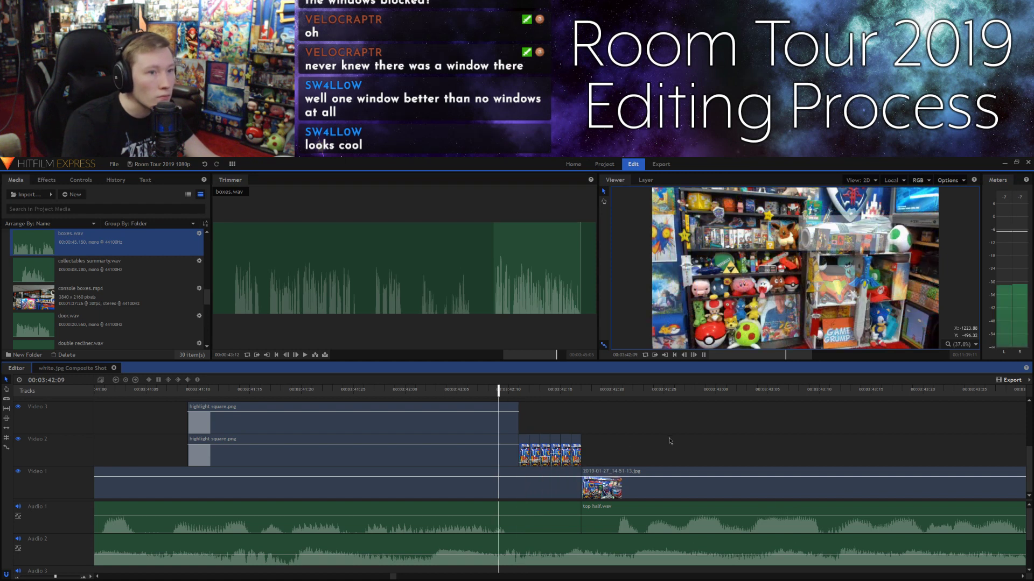
pyautogui.press('space')
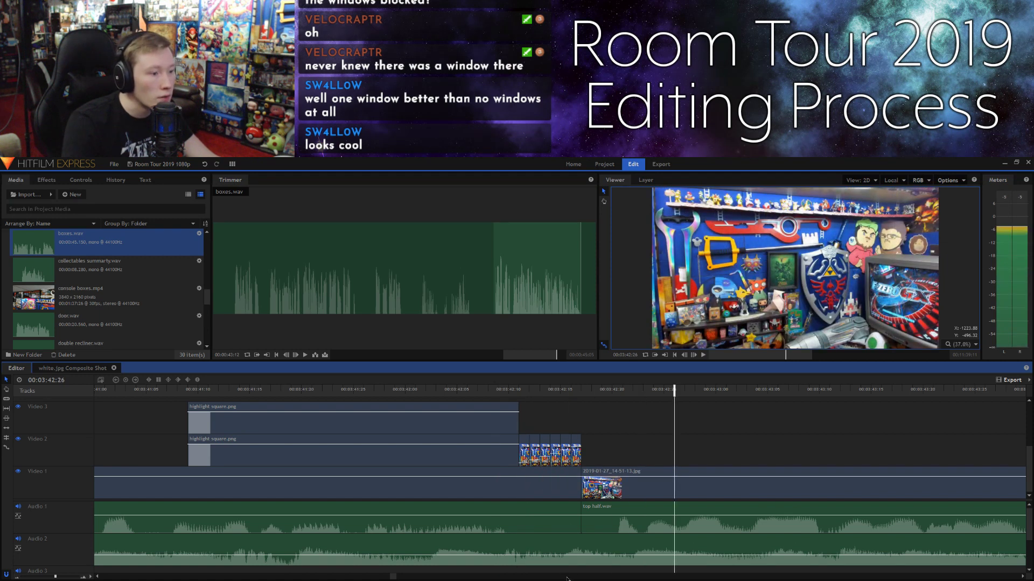
# Step: Split 2019-01-27_14-51-13.jpg at 00:03:47:16, place the end piece on Video 2 over the start of amiibo.mp4, and extend the Video 1 image to amiibo.mp4
pyautogui.hscroll(10, 566, 579)
pyautogui.hscroll(5, 567, 579)
pyautogui.click(490, 394)
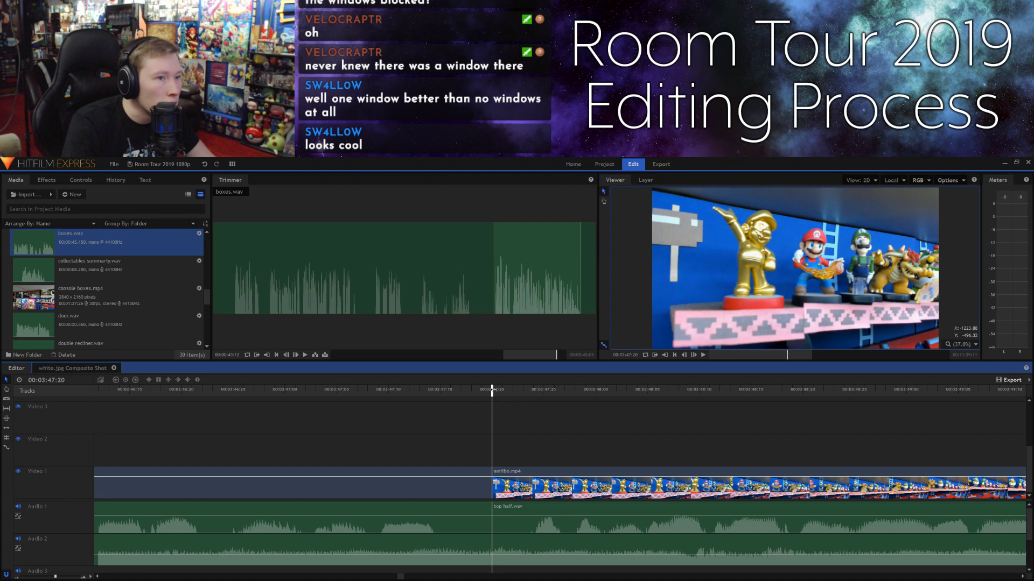
pyautogui.moveTo(492, 391); pyautogui.dragTo(450, 392)
pyautogui.click(468, 474)
pyautogui.hotkey('ctrl', 'shift', 'd')
pyautogui.moveTo(469, 474); pyautogui.dragTo(509, 446)
pyautogui.moveTo(451, 479); pyautogui.dragTo(491, 473)
pyautogui.click(469, 453)
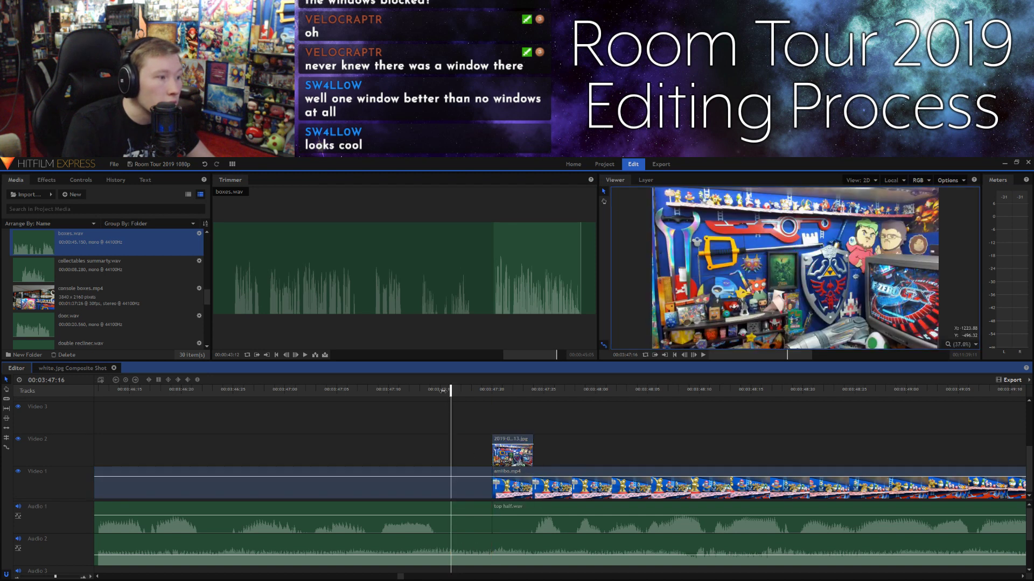
# Step: Extend the image piece above amiibo.mp4 on Video 2 to five frames and split it into one-frame pieces
pyautogui.moveTo(451, 390); pyautogui.dragTo(502, 390)
pyautogui.moveTo(533, 442); pyautogui.dragTo(544, 441)
pyautogui.click(522, 422)
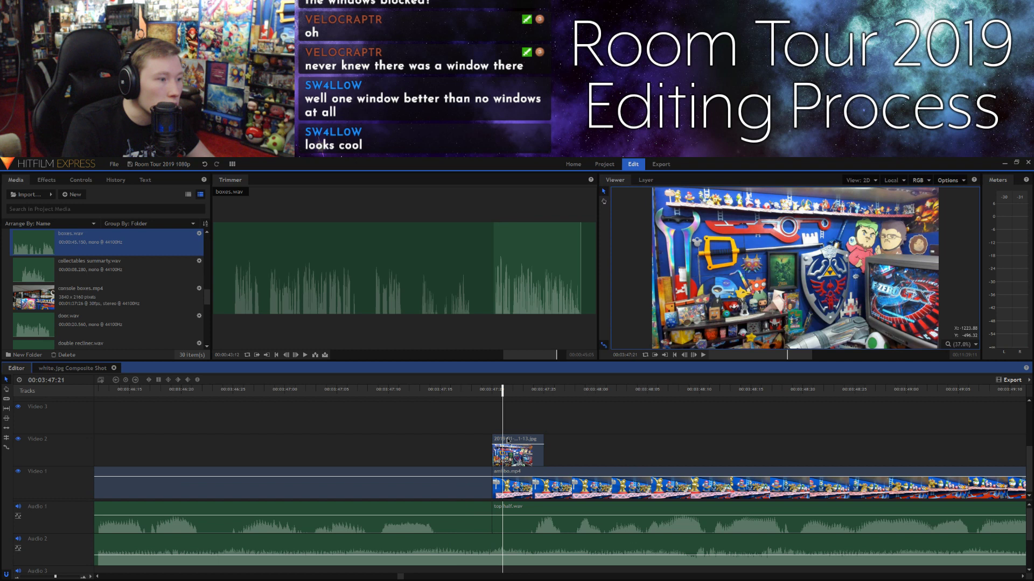
pyautogui.click(507, 440)
pyautogui.moveTo(509, 393); pyautogui.dragTo(522, 392)
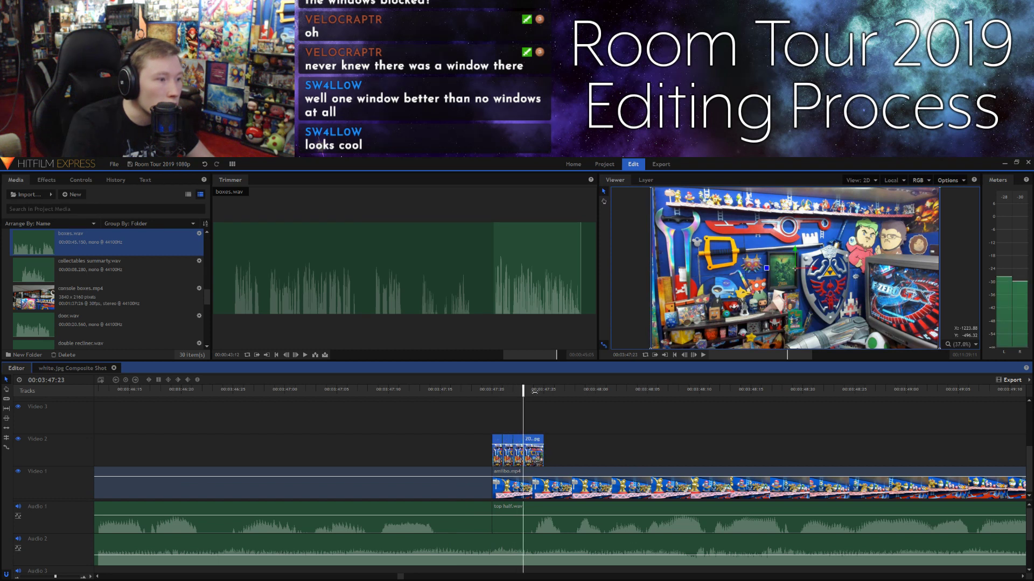
pyautogui.click(534, 392)
pyautogui.click(527, 422)
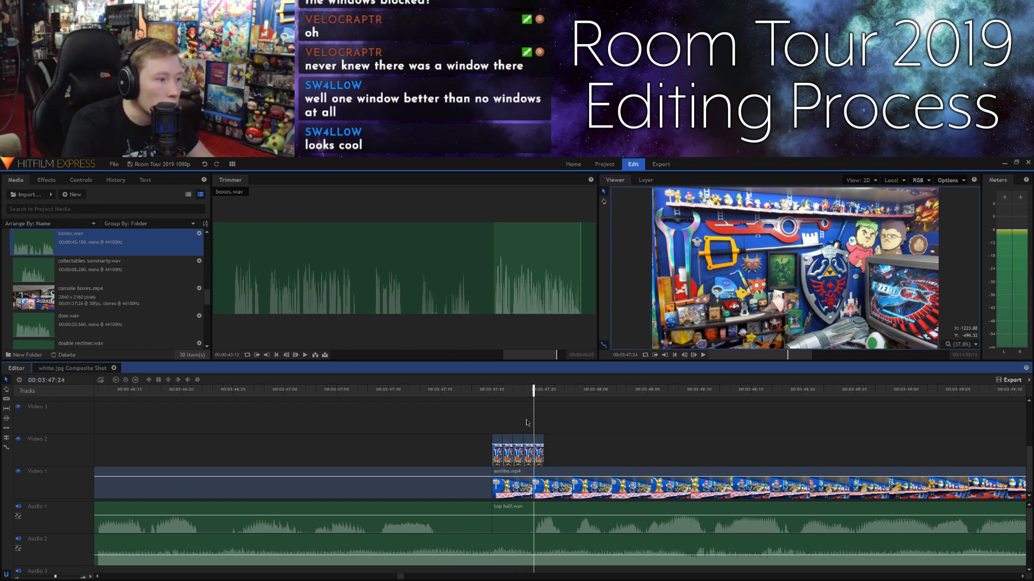
# Step: Lower the opacity of the one-frame image pieces above amiibo.mp4 progressively to form a fade, and play the transition from 00:03:47:19
pyautogui.click(508, 444)
pyautogui.moveTo(507, 444); pyautogui.dragTo(542, 461)
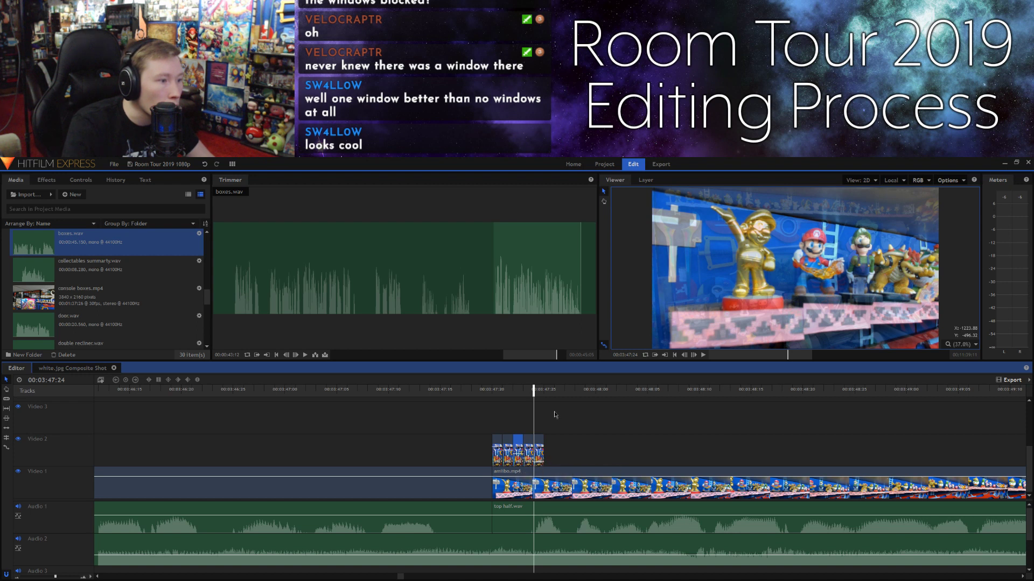
pyautogui.click(482, 389)
pyautogui.press('space')
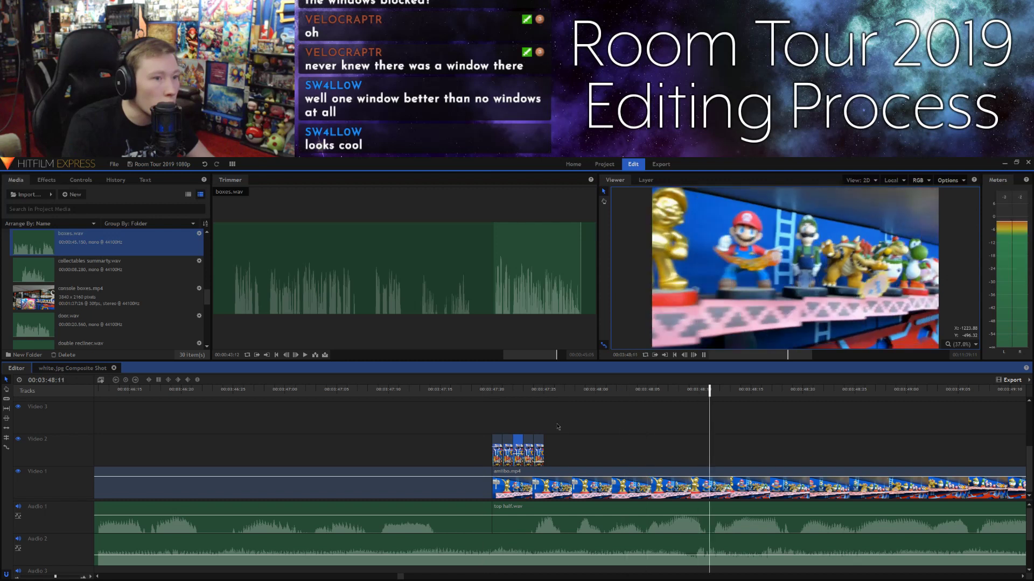
pyautogui.click(673, 354)
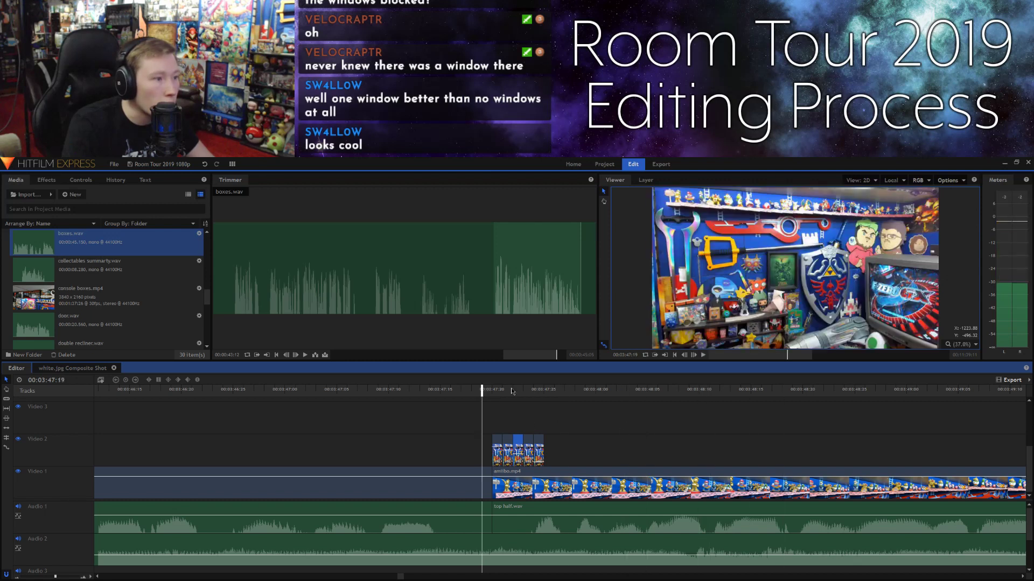
pyautogui.click(693, 354)
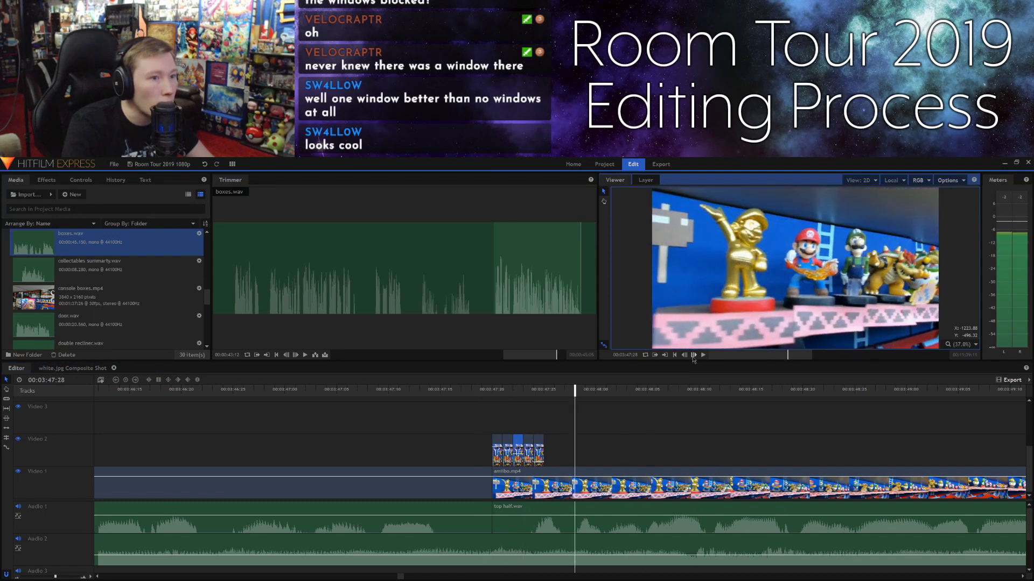
# Step: Play on into console boxes.mp4 and move that clip from Video 1 straight up to Video 2
pyautogui.click(621, 425)
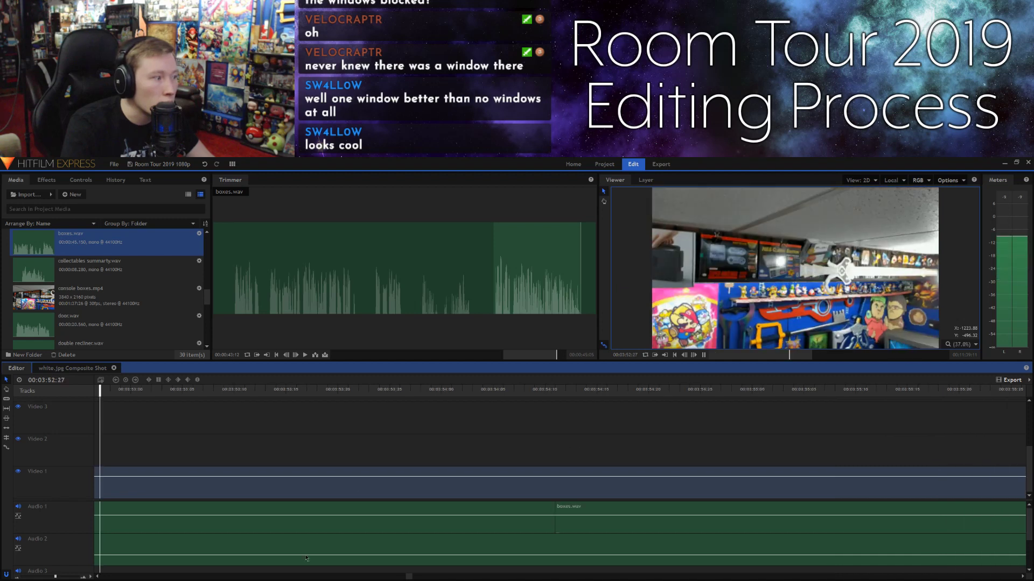
pyautogui.press('space')
pyautogui.moveTo(55, 577); pyautogui.dragTo(31, 578)
pyautogui.click(553, 474)
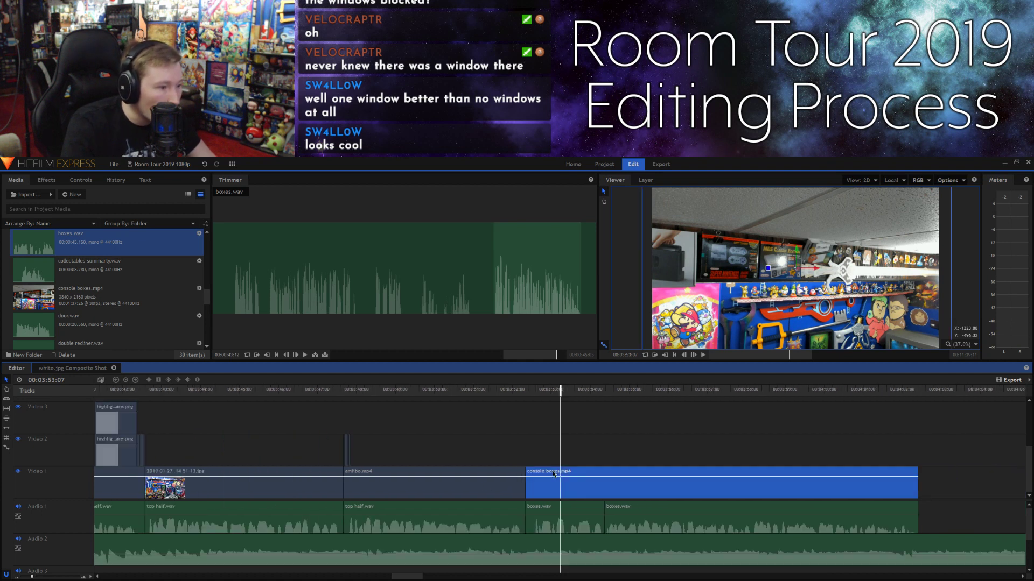
pyautogui.moveTo(552, 474); pyautogui.dragTo(550, 457)
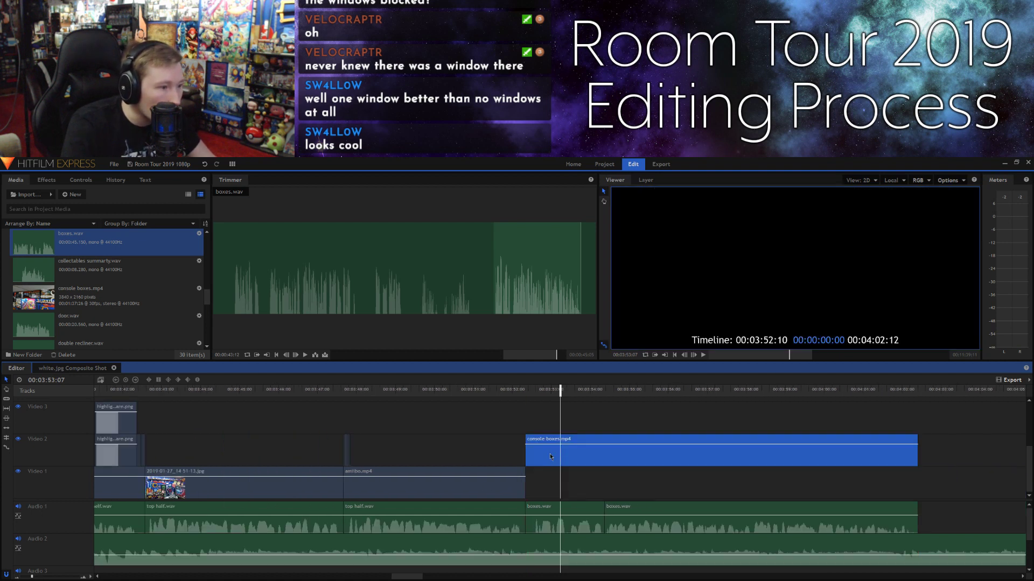
# Step: Set the duration of console boxes.mp4 to 00:00:10:08 and shift it earlier so it ends with the last boxes.wav clip
pyautogui.rightClick(549, 457)
pyautogui.click(562, 310)
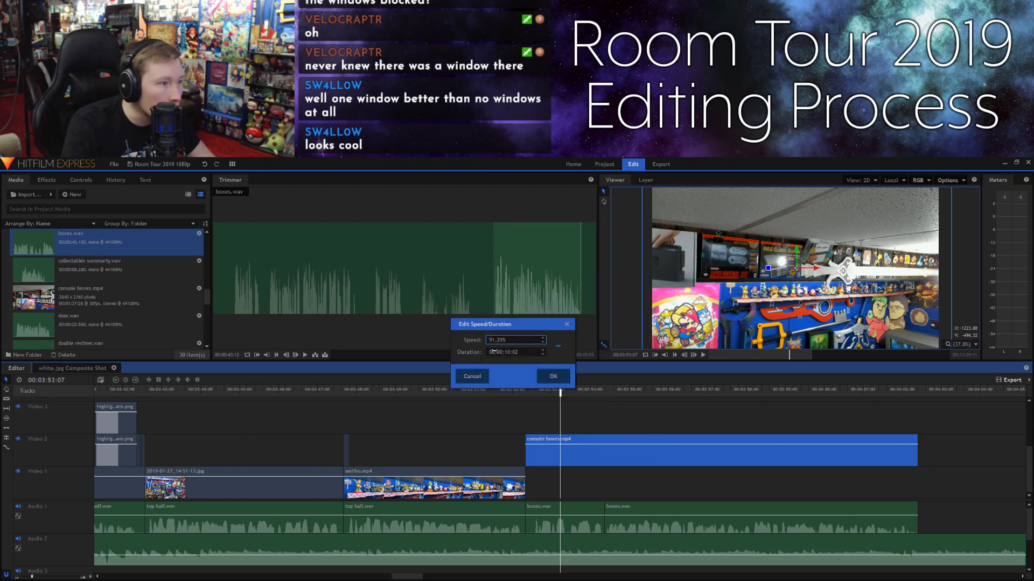
pyautogui.click(518, 352)
pyautogui.doubleClick(526, 353)
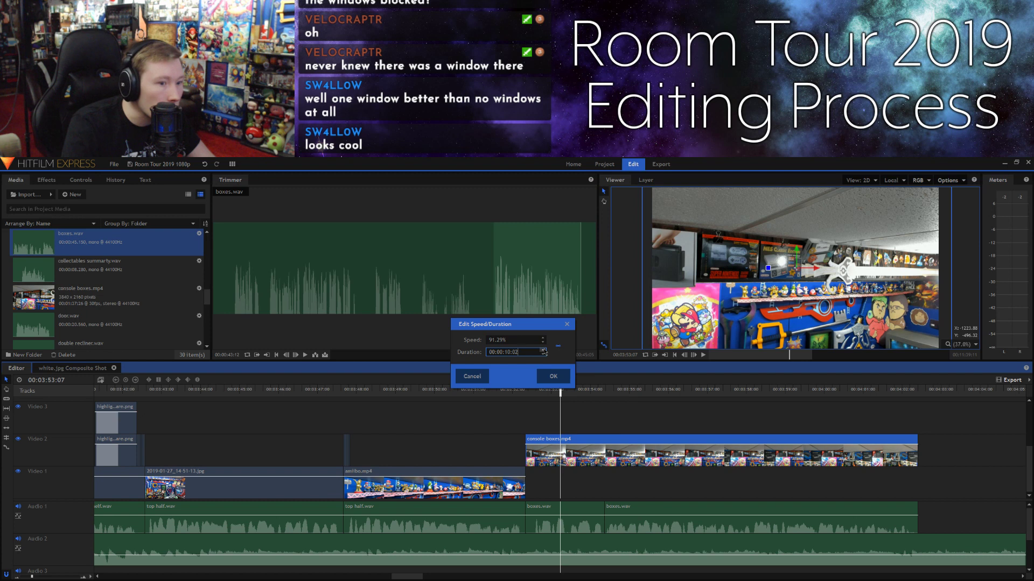
pyautogui.click(543, 350)
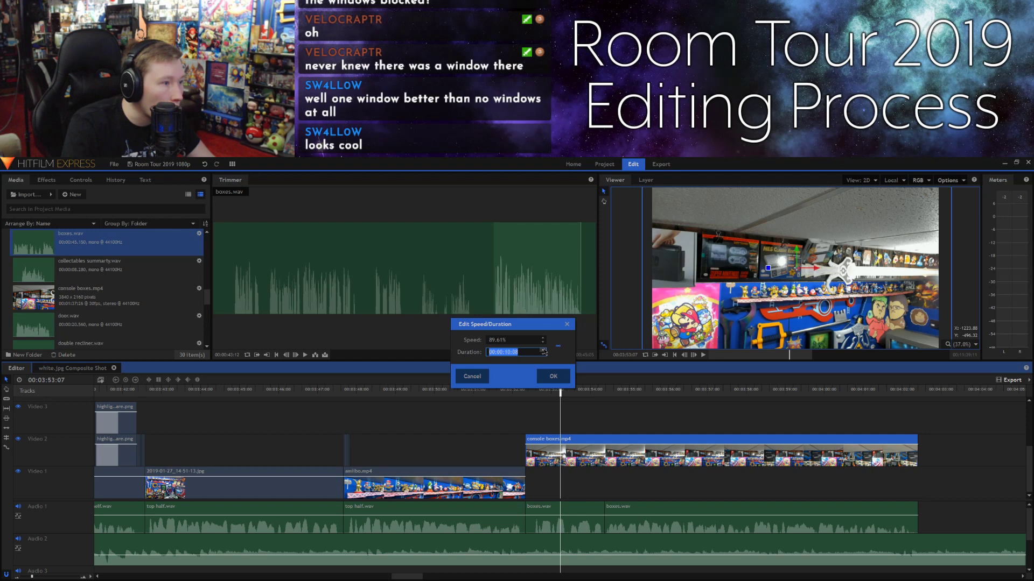
pyautogui.click(556, 376)
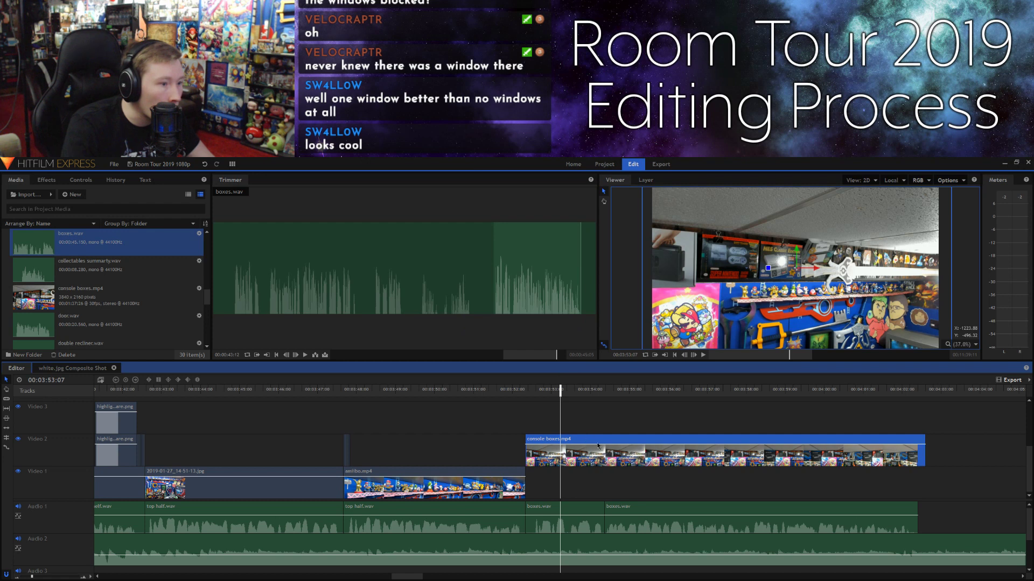
pyautogui.moveTo(607, 443); pyautogui.dragTo(598, 436)
pyautogui.click(546, 419)
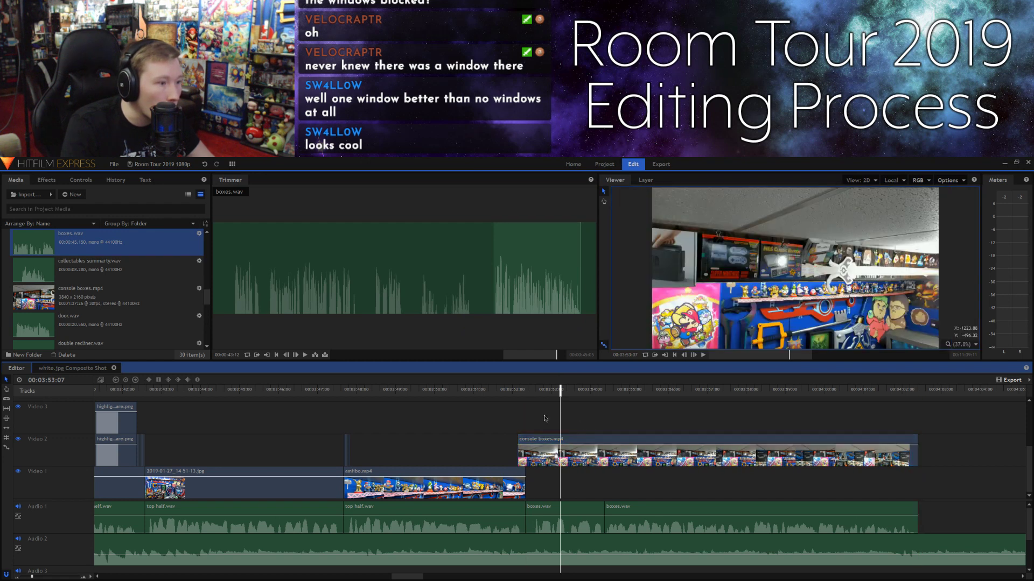
# Step: Split console boxes.mp4 at 00:03:52:10 where amiibo.mp4 ends and move the longer piece back down to Video 1
pyautogui.click(525, 395)
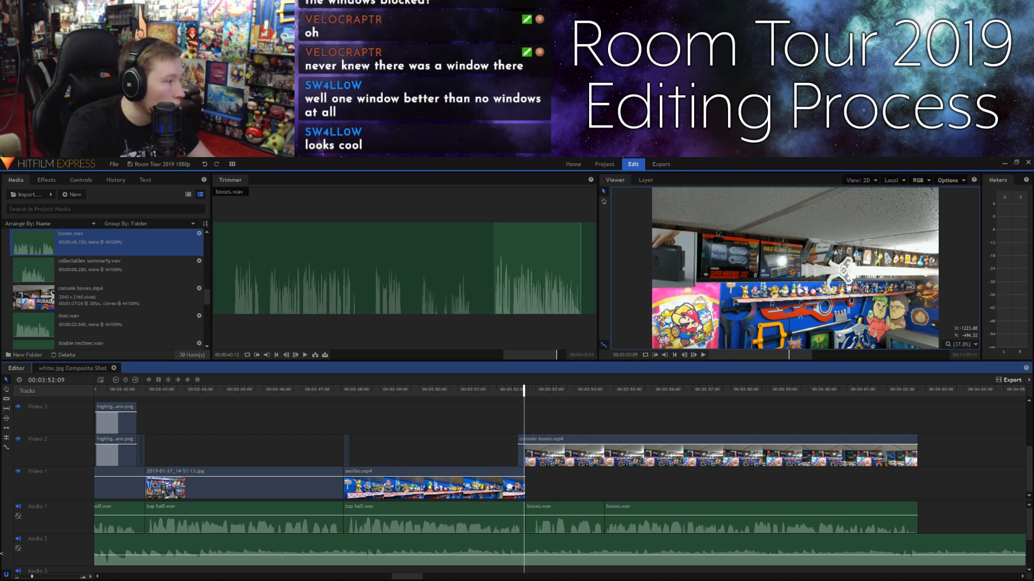
pyautogui.click(47, 578)
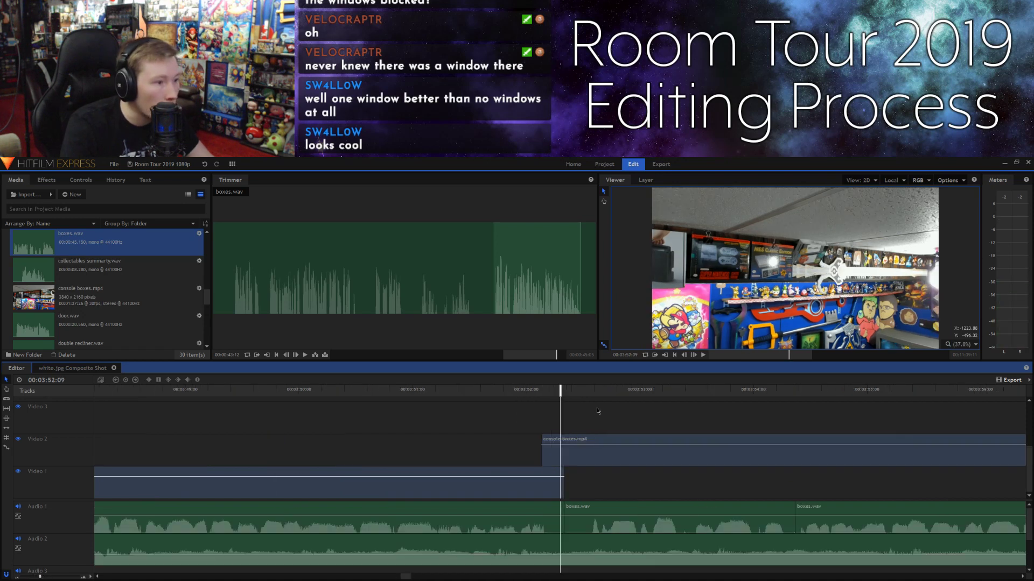
pyautogui.click(693, 355)
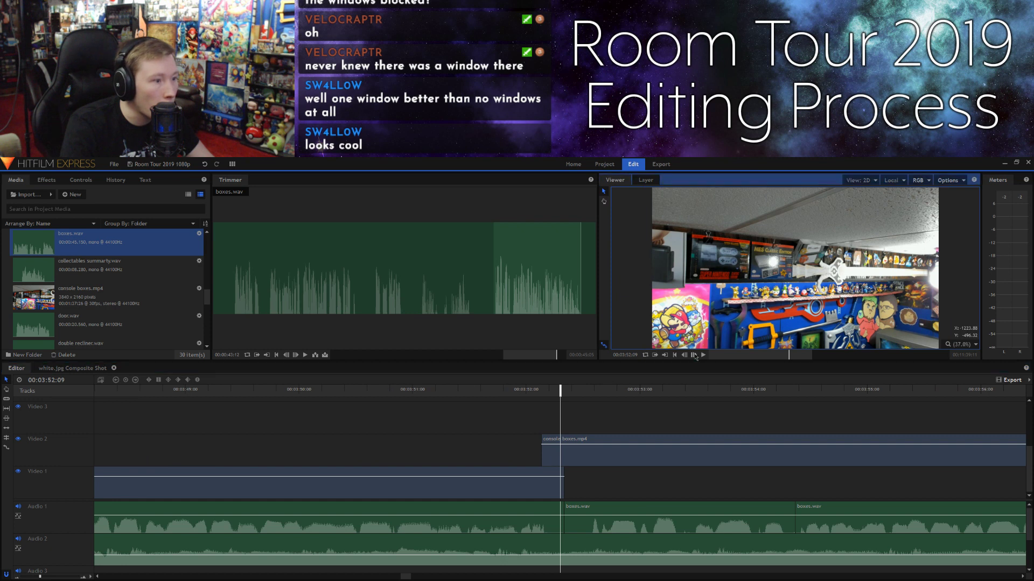
pyautogui.click(581, 439)
pyautogui.hotkey('ctrl', 'shift', 'd')
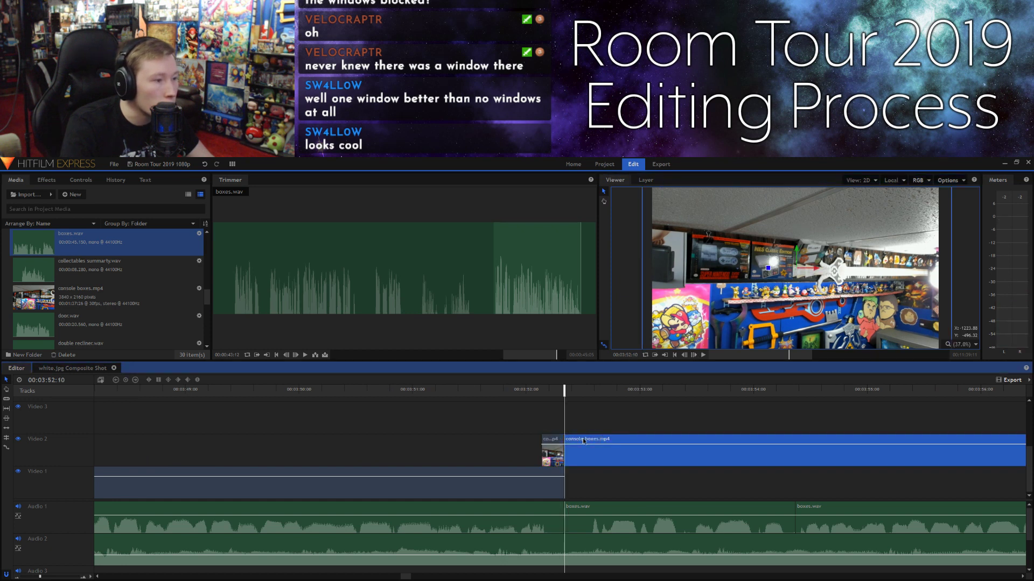
pyautogui.moveTo(587, 442); pyautogui.dragTo(584, 483)
# Step: Split the short console boxes.mp4 piece on Video 2 into six one-frame pieces
pyautogui.click(547, 393)
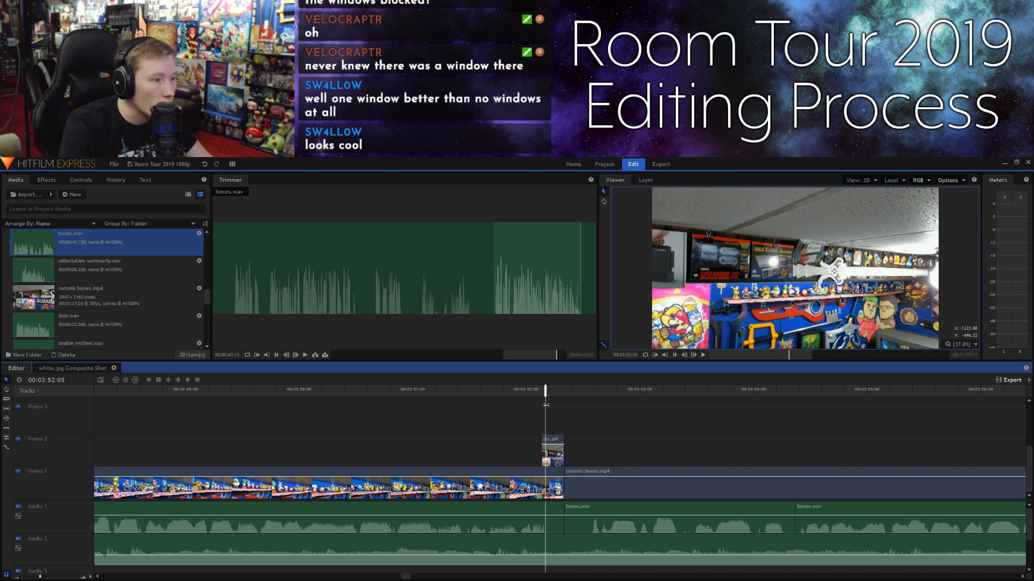
pyautogui.moveTo(40, 576); pyautogui.dragTo(57, 577)
pyautogui.click(576, 446)
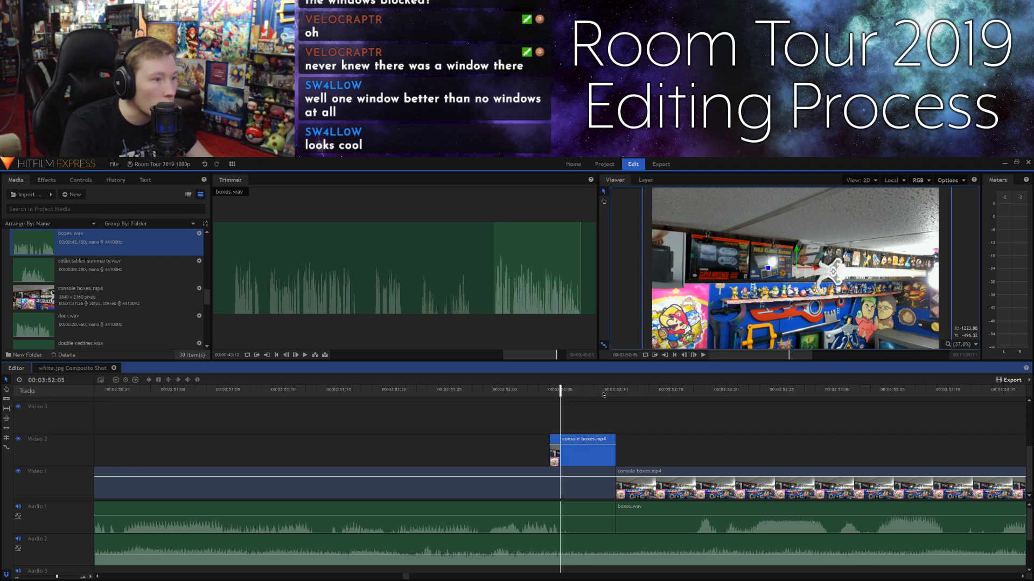
pyautogui.press('Right')
pyautogui.press('Right')
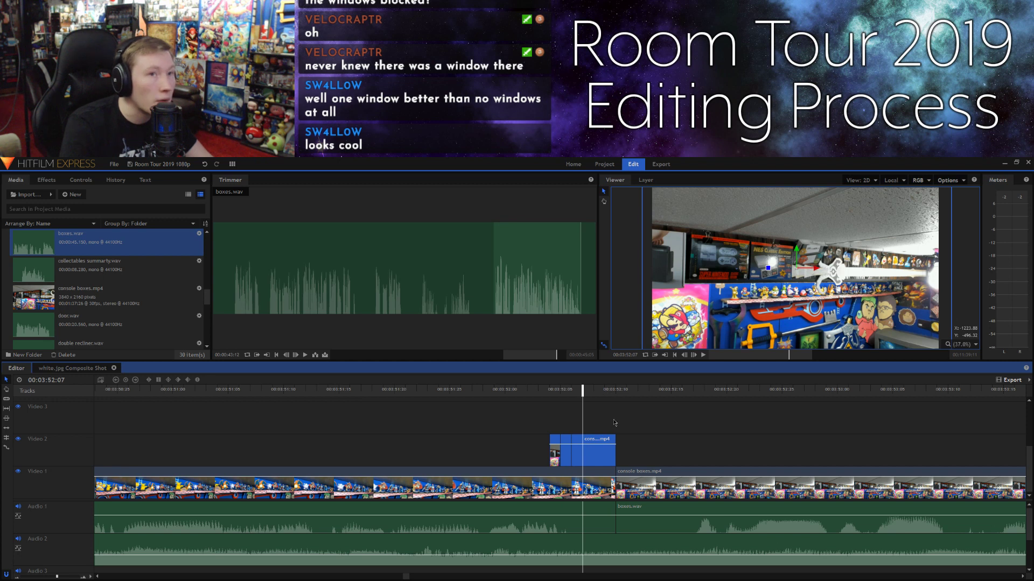
pyautogui.press('Right')
pyautogui.press('Right')
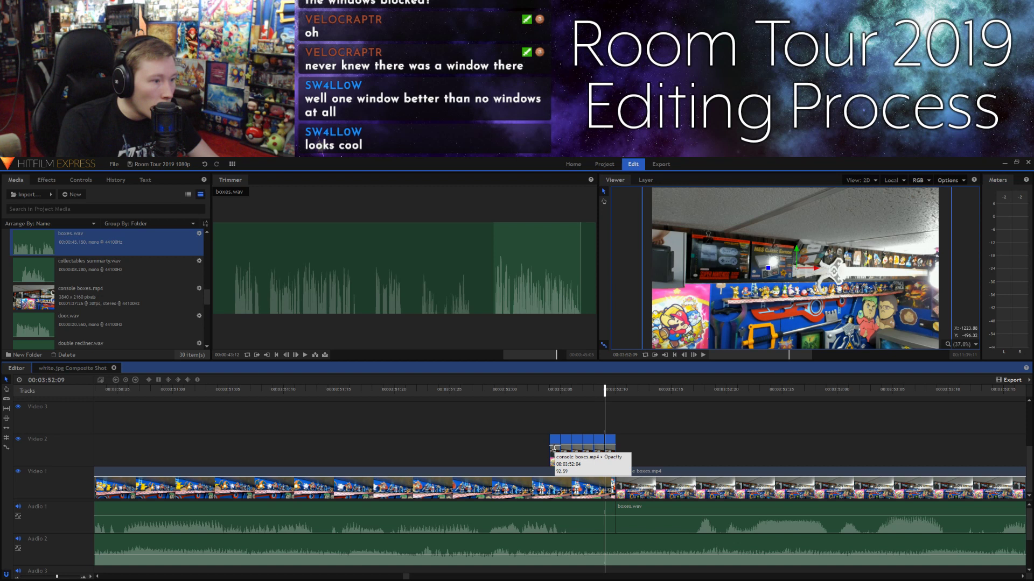
# Step: Set stepped opacity levels on the one-frame console boxes.mp4 pieces so the clip fades in gradually over amiibo.mp4
pyautogui.moveTo(552, 462); pyautogui.dragTo(553, 463)
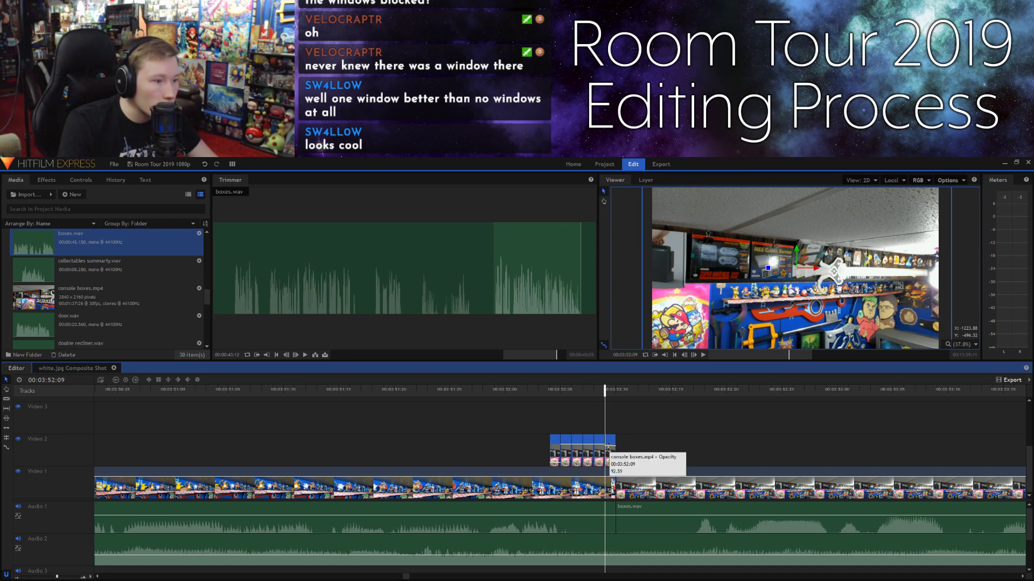
pyautogui.moveTo(607, 449); pyautogui.dragTo(607, 447)
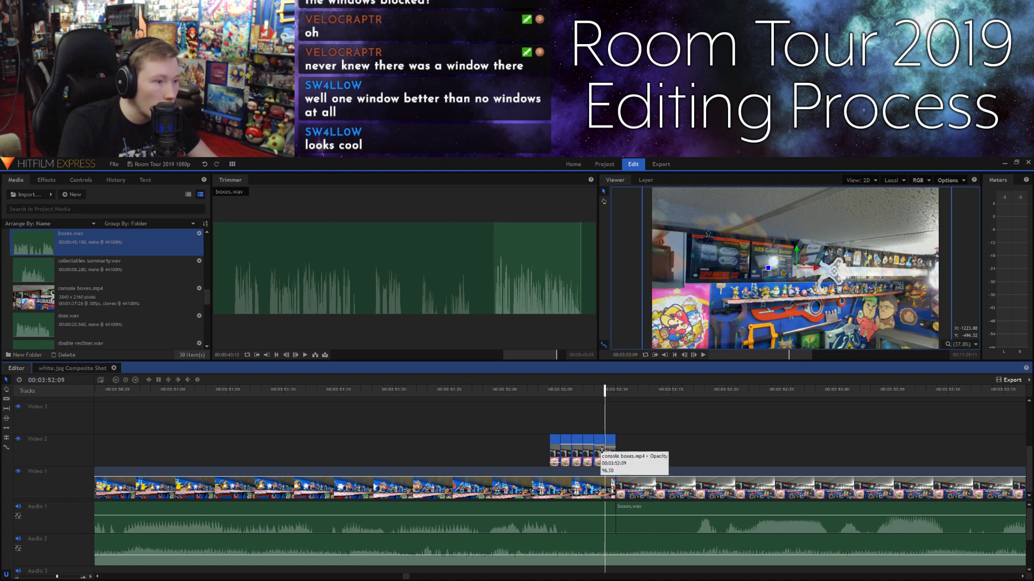
pyautogui.moveTo(601, 450); pyautogui.dragTo(587, 444)
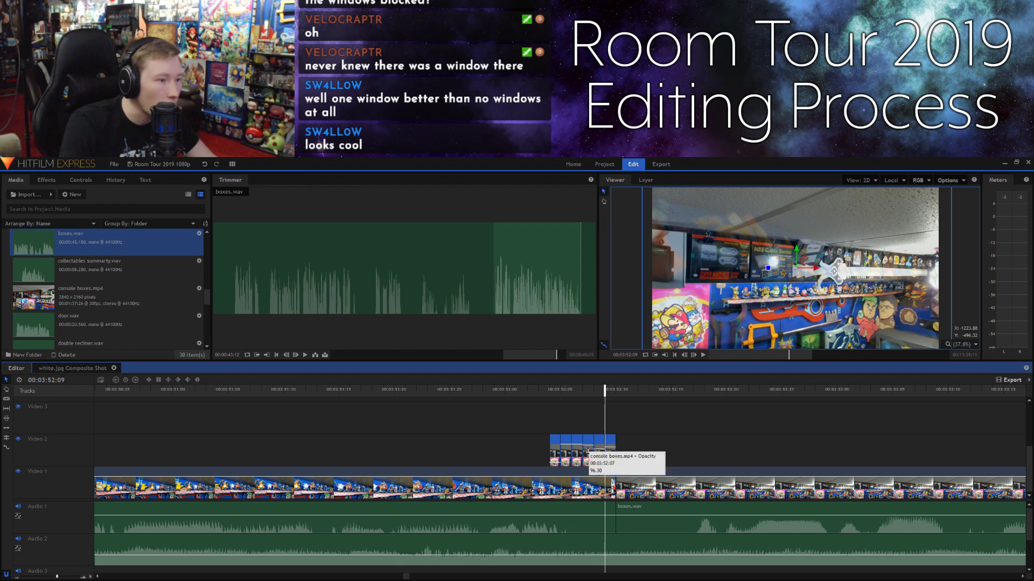
pyautogui.moveTo(587, 451); pyautogui.dragTo(565, 461)
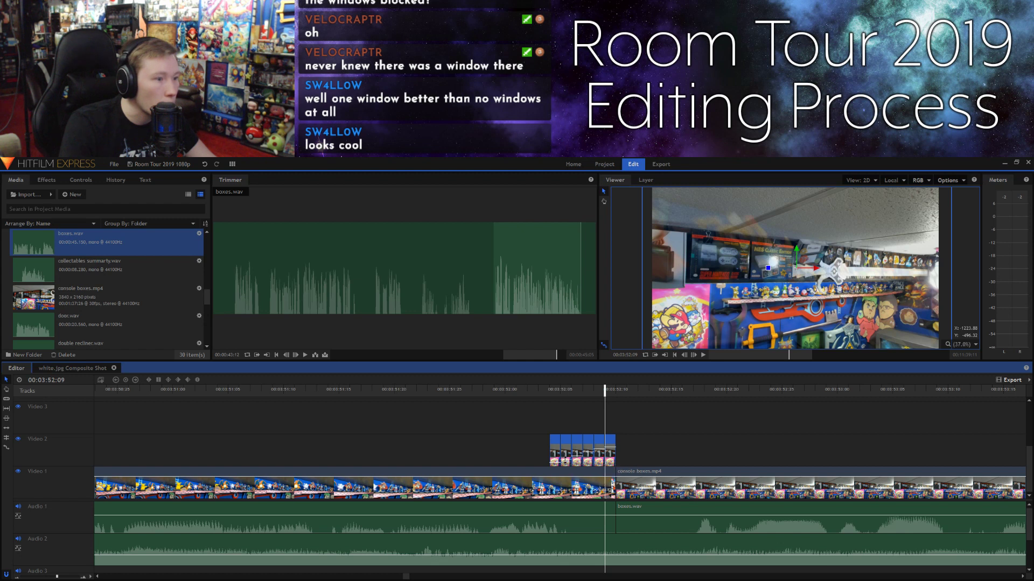
# Step: Examine the transition from amiibo.mp4 to console boxes.mp4 frame by frame, from 00:03:52:03 to 00:03:52:13
pyautogui.click(552, 409)
pyautogui.click(538, 389)
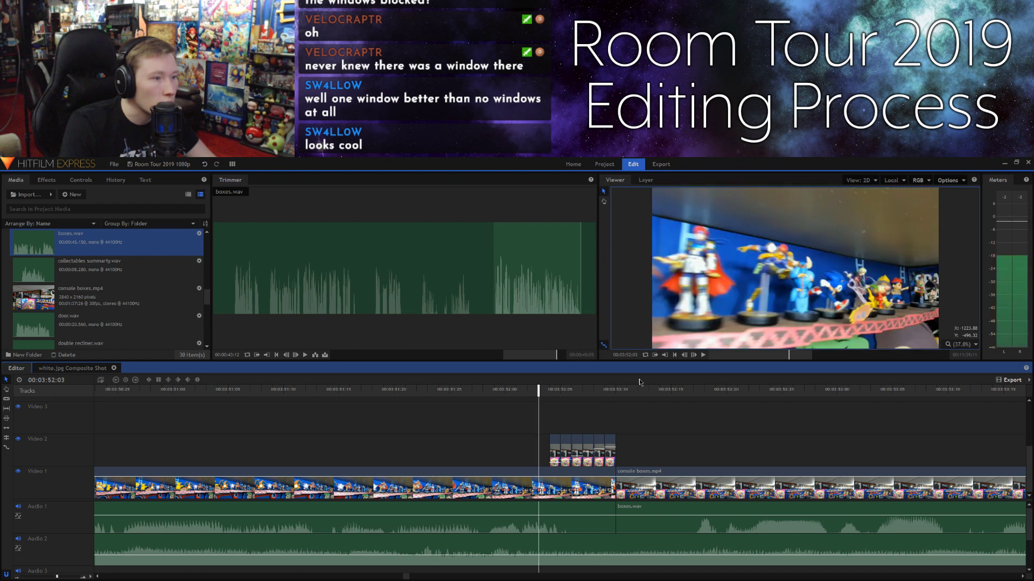
pyautogui.click(693, 354)
pyautogui.click(693, 355)
pyautogui.click(694, 354)
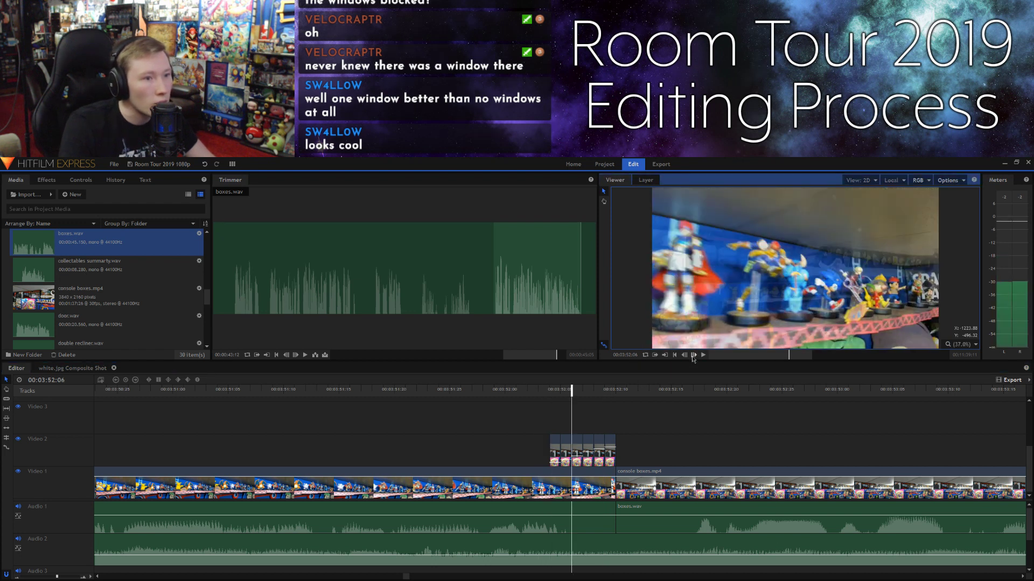
pyautogui.click(693, 355)
pyautogui.click(693, 355)
pyautogui.click(694, 355)
pyautogui.click(694, 355)
pyautogui.click(694, 355)
pyautogui.click(693, 355)
pyautogui.click(694, 355)
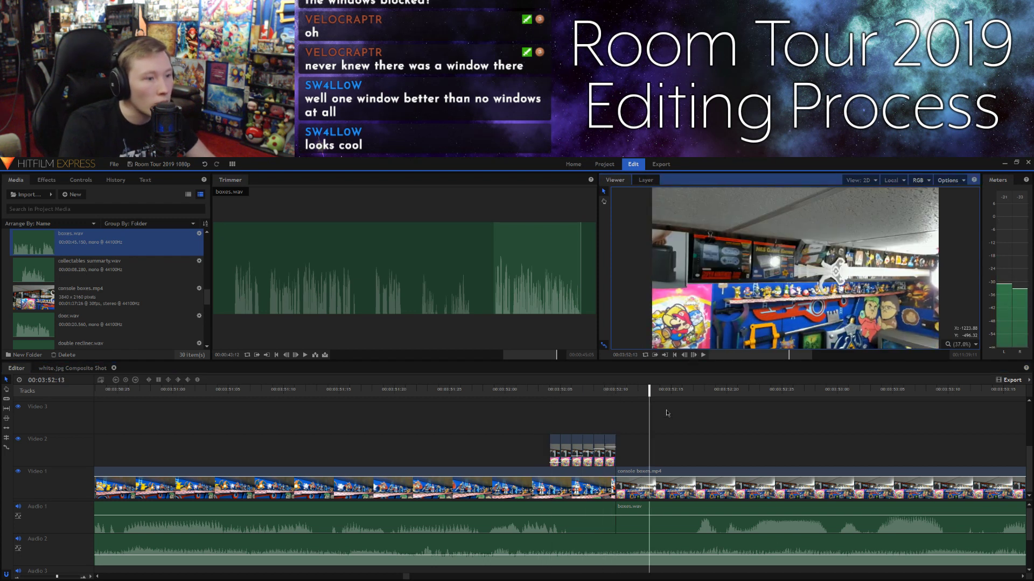
pyautogui.click(670, 427)
# Step: Bring the whole edit into view on the timeline, return to 00:00:00:00 and start playing it for review
pyautogui.moveTo(56, 577); pyautogui.dragTo(22, 577)
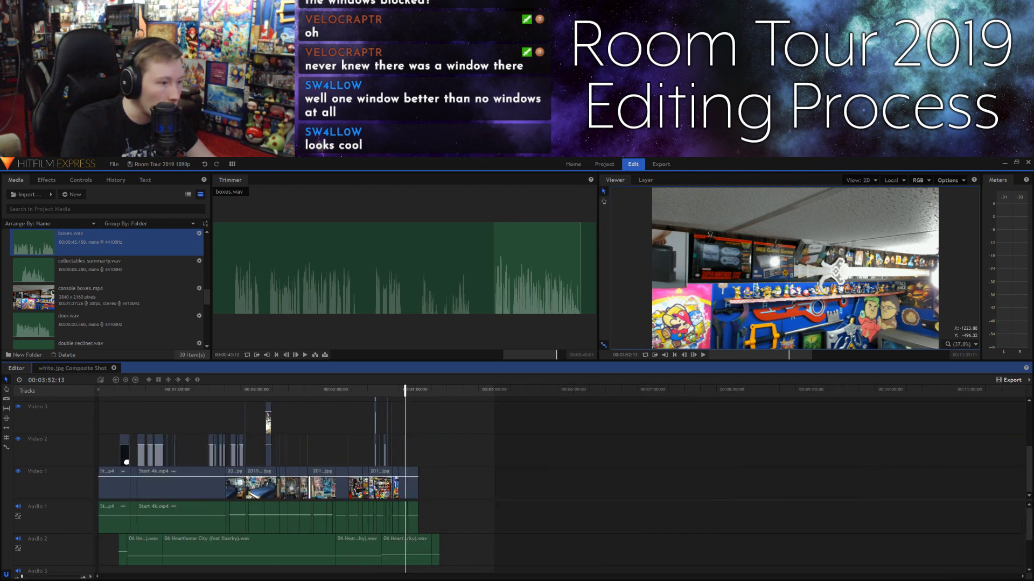
pyautogui.scroll(8, 585, 514)
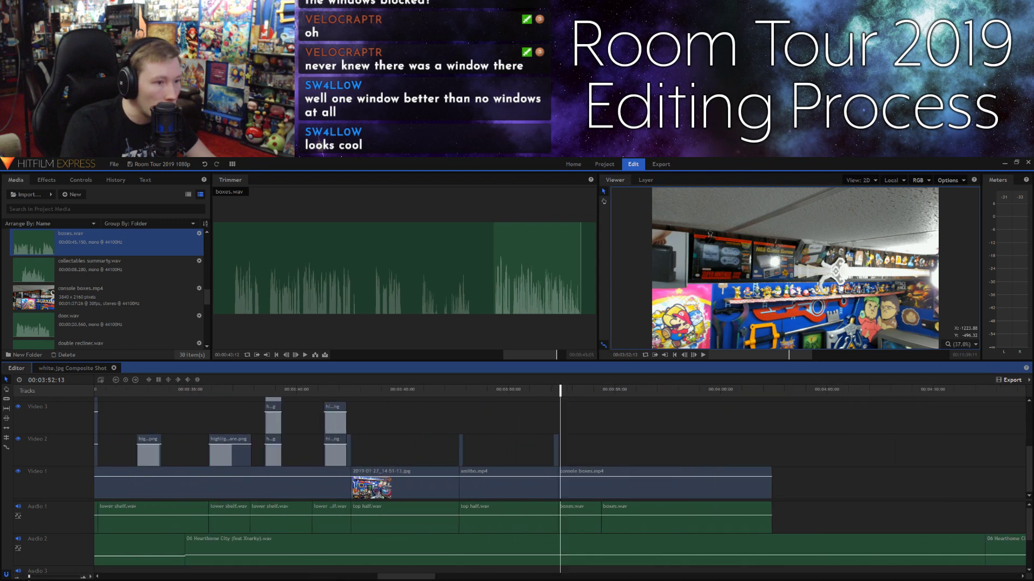
pyautogui.click(770, 391)
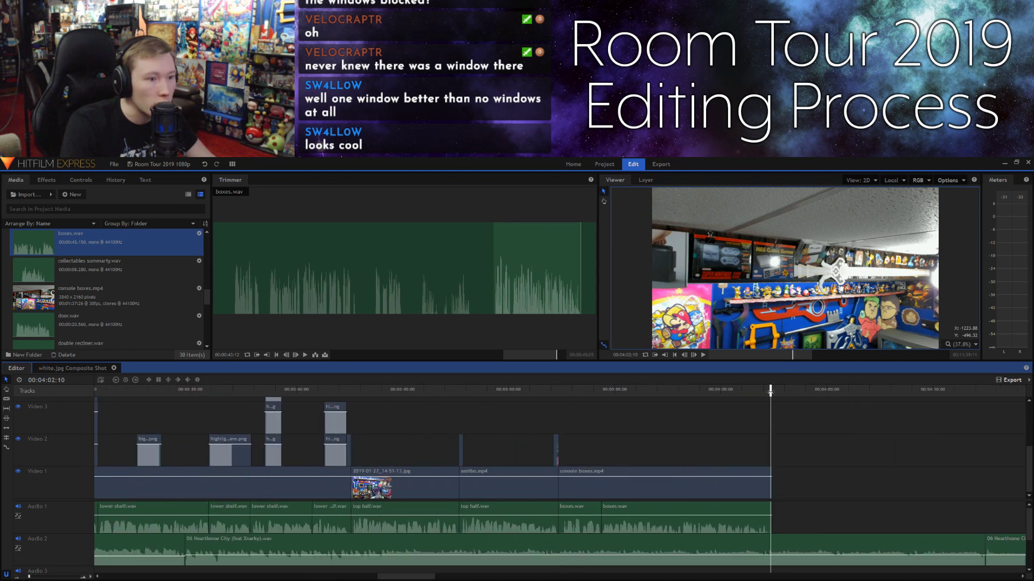
pyautogui.moveTo(28, 576); pyautogui.dragTo(25, 579)
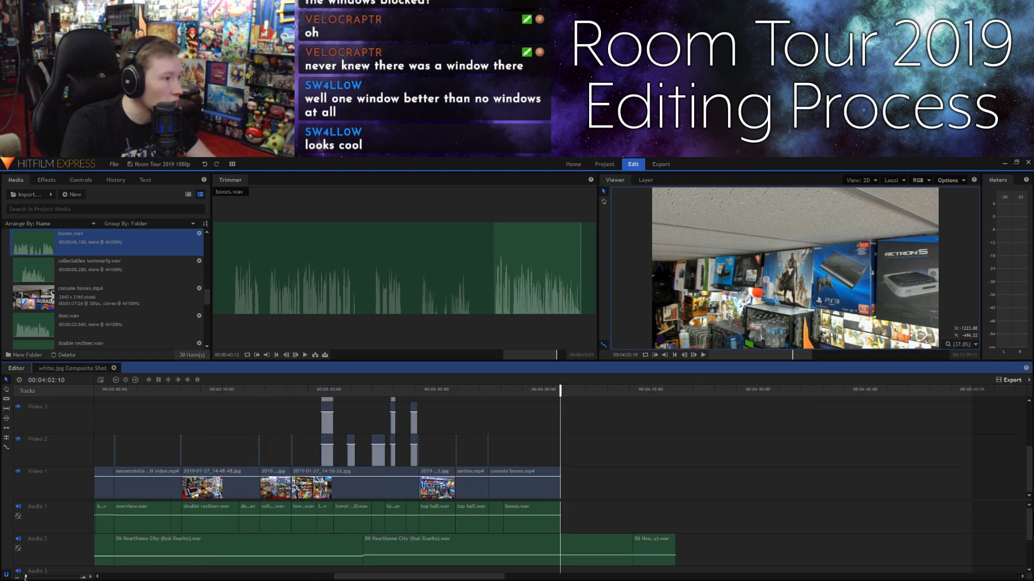
pyautogui.click(674, 355)
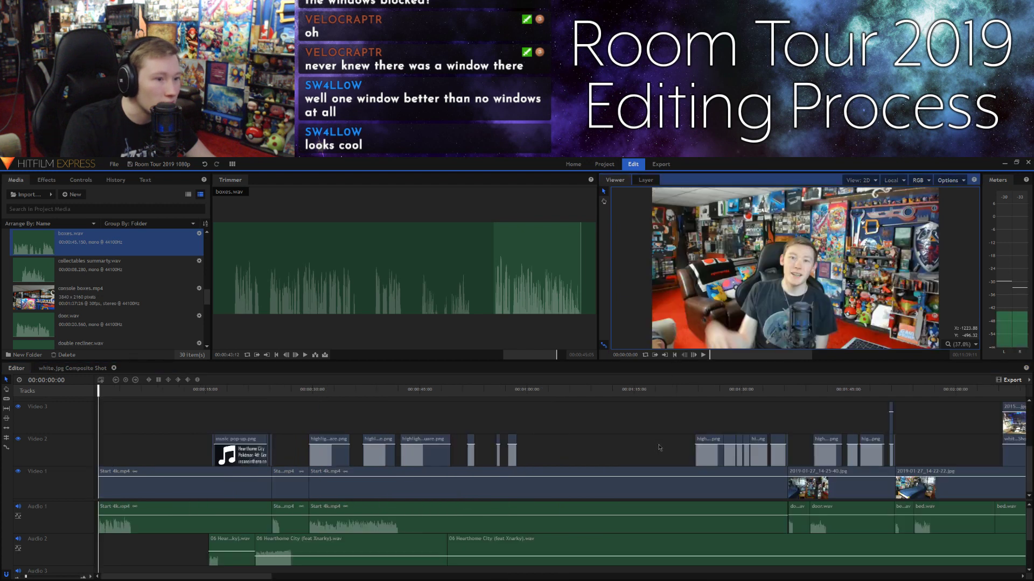
pyautogui.click(25, 577)
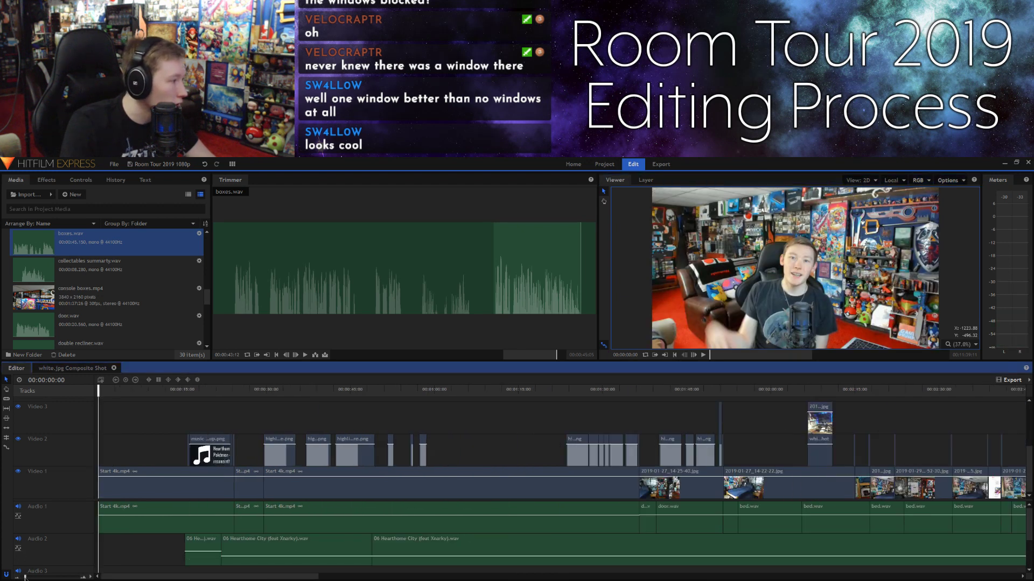
pyautogui.moveTo(26, 577); pyautogui.dragTo(24, 577)
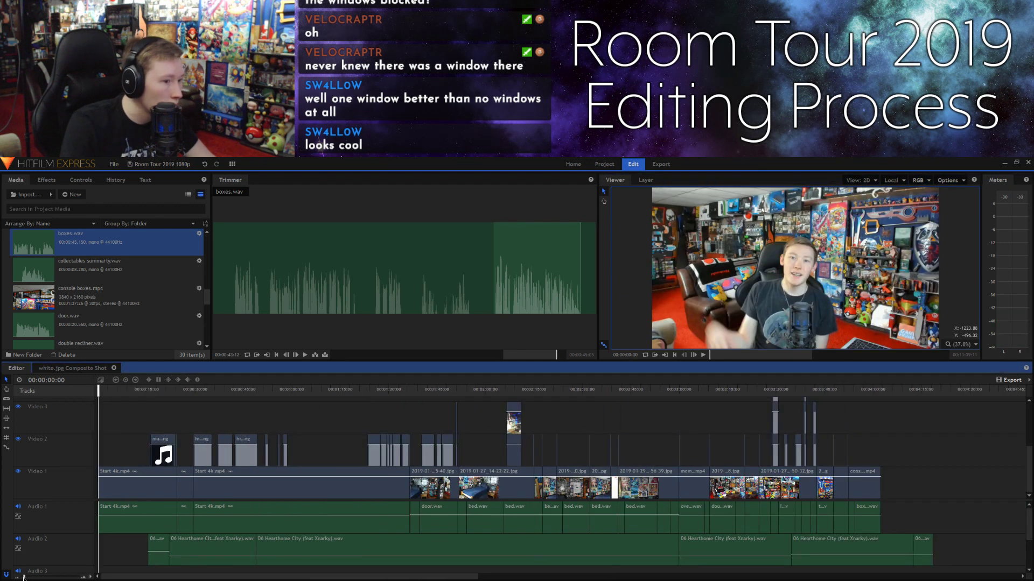
pyautogui.click(677, 357)
pyautogui.click(684, 417)
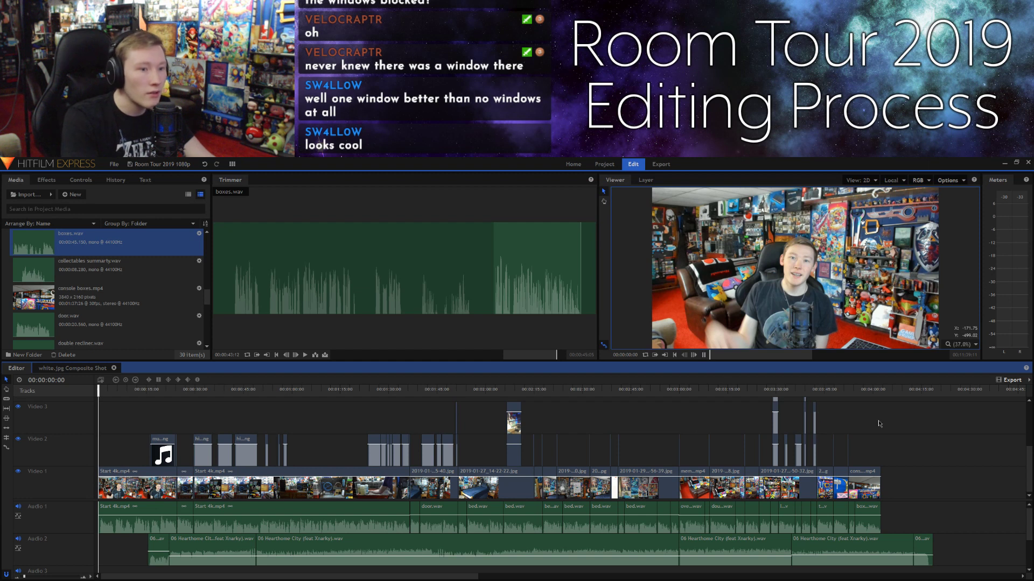
# Step: Stop the playback, float the Viewer container as a separate window and maximize it
pyautogui.press('space')
pyautogui.press('space')
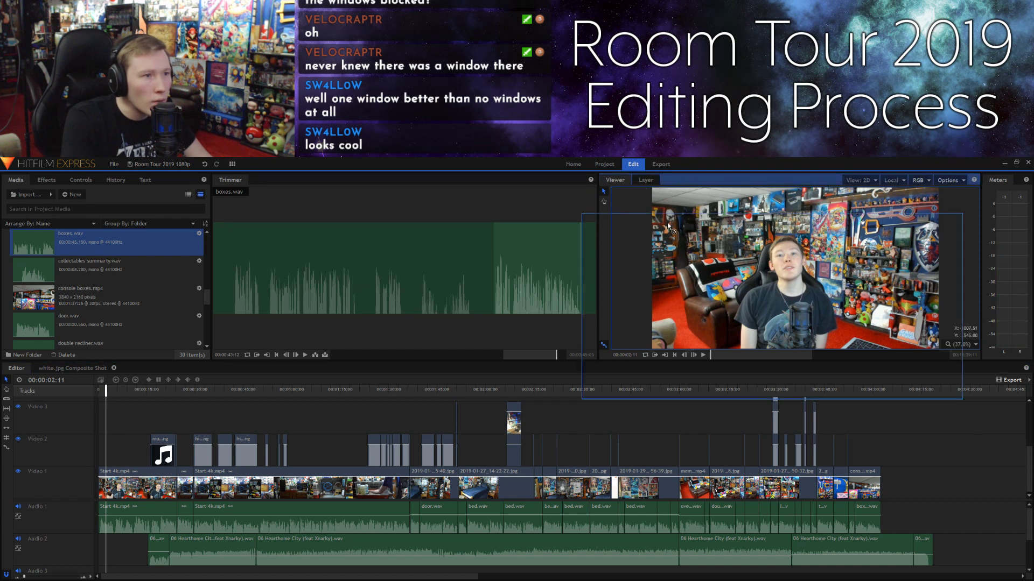
pyautogui.rightClick(672, 185)
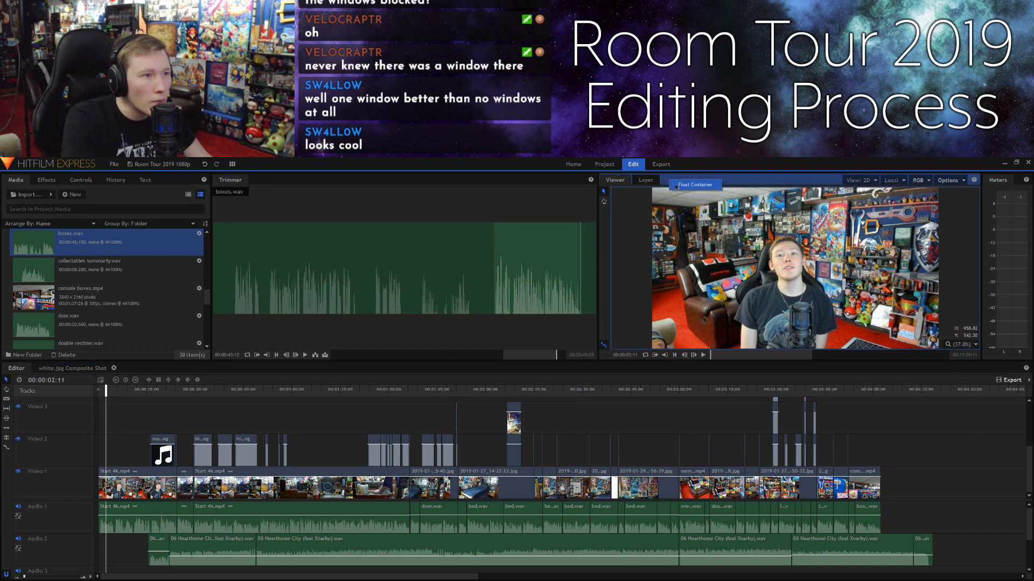
pyautogui.click(691, 185)
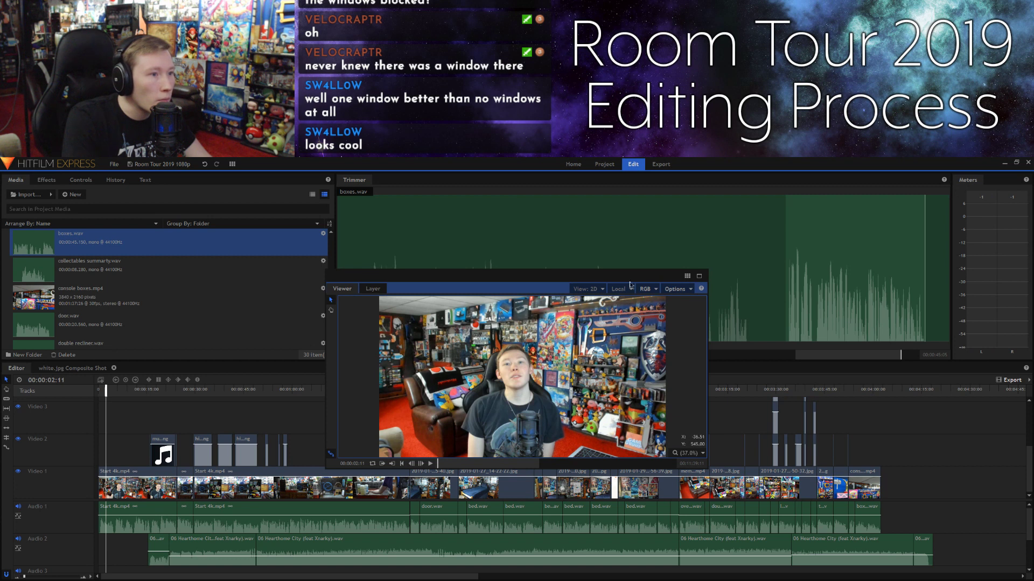
pyautogui.click(699, 276)
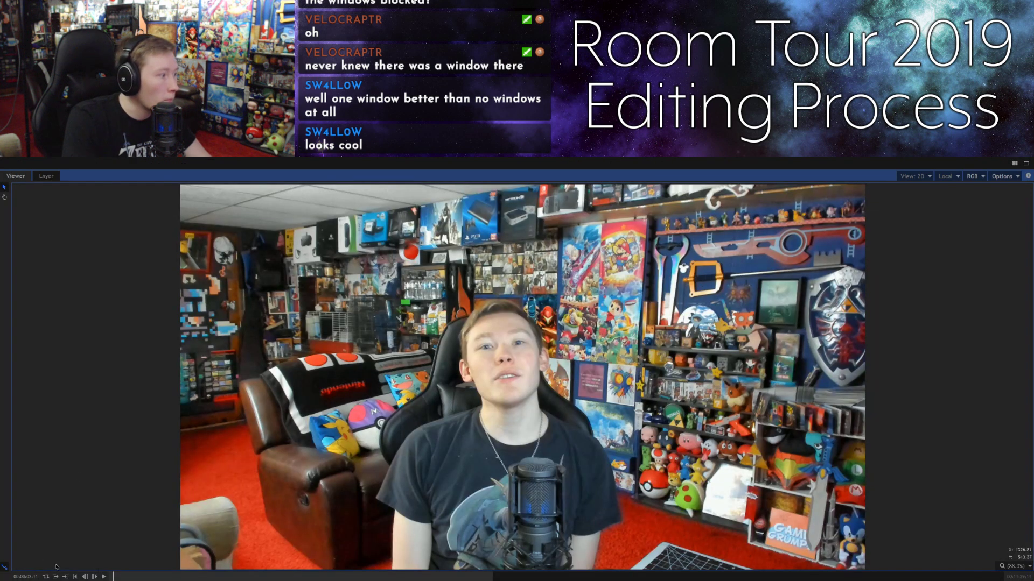
# Step: Play the whole edit in the enlarged Viewer from 00:00:00:00 until past the last video clip, and stop it
pyautogui.click(112, 576)
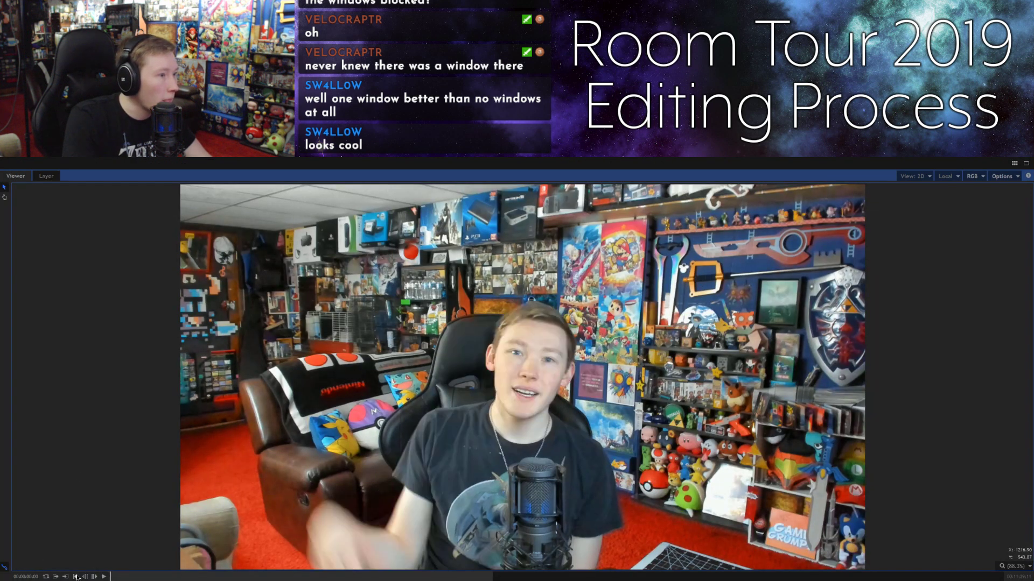
pyautogui.click(104, 576)
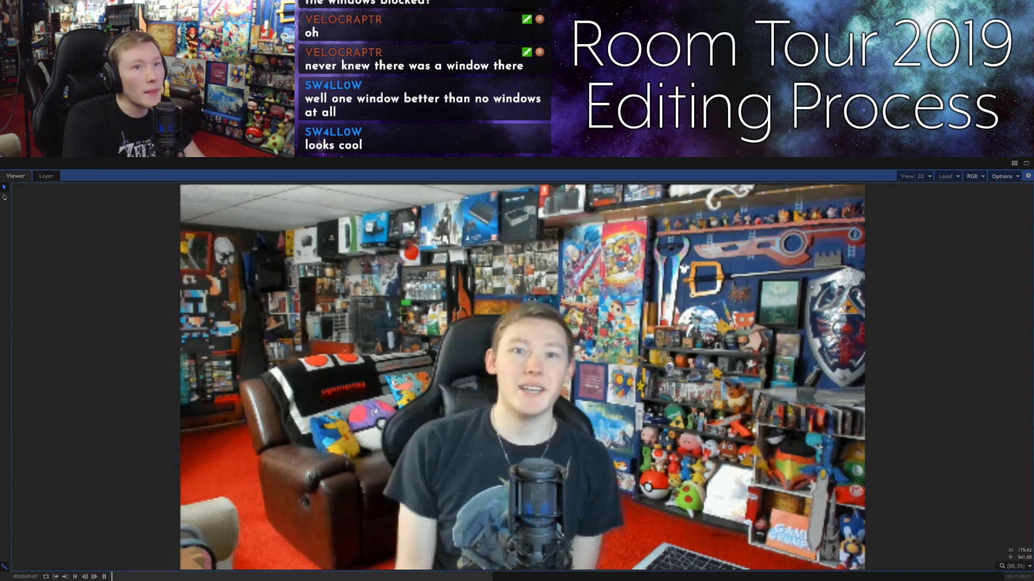
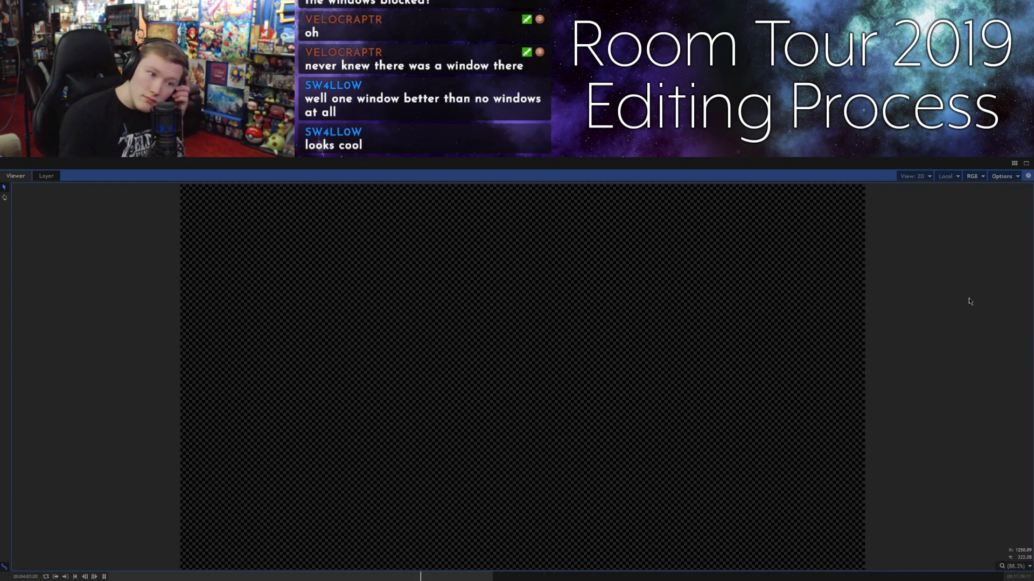
pyautogui.press('space')
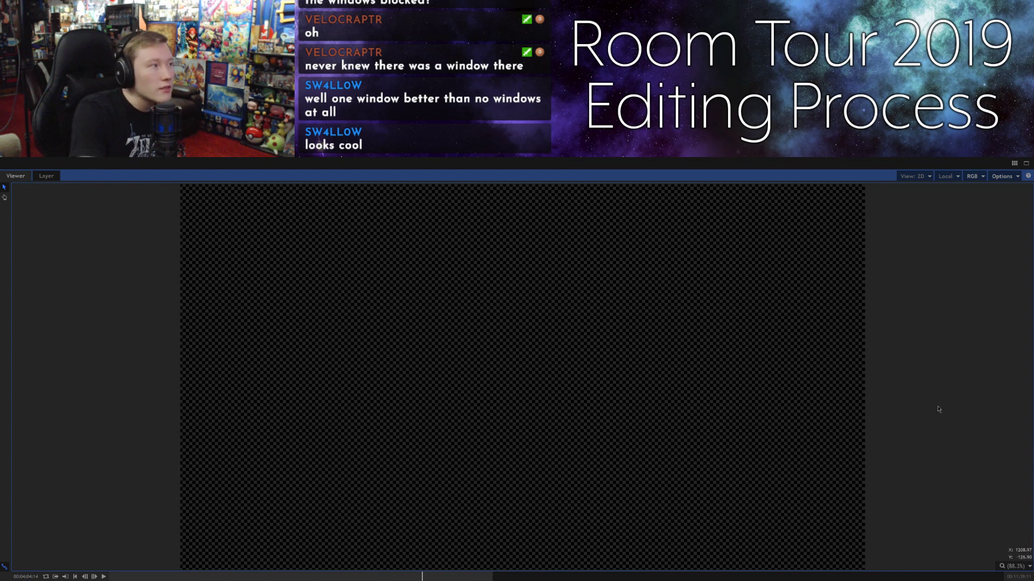
# Step: Restore the floating Viewer window, dock it between the Trimmer and the Meters, and widen it
pyautogui.click(1027, 164)
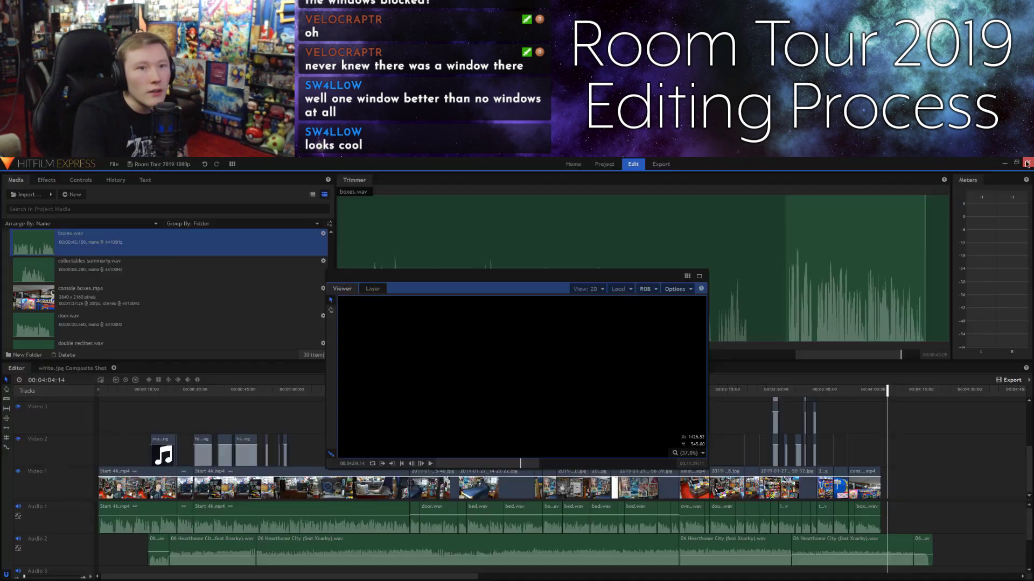
pyautogui.moveTo(545, 302); pyautogui.dragTo(972, 272)
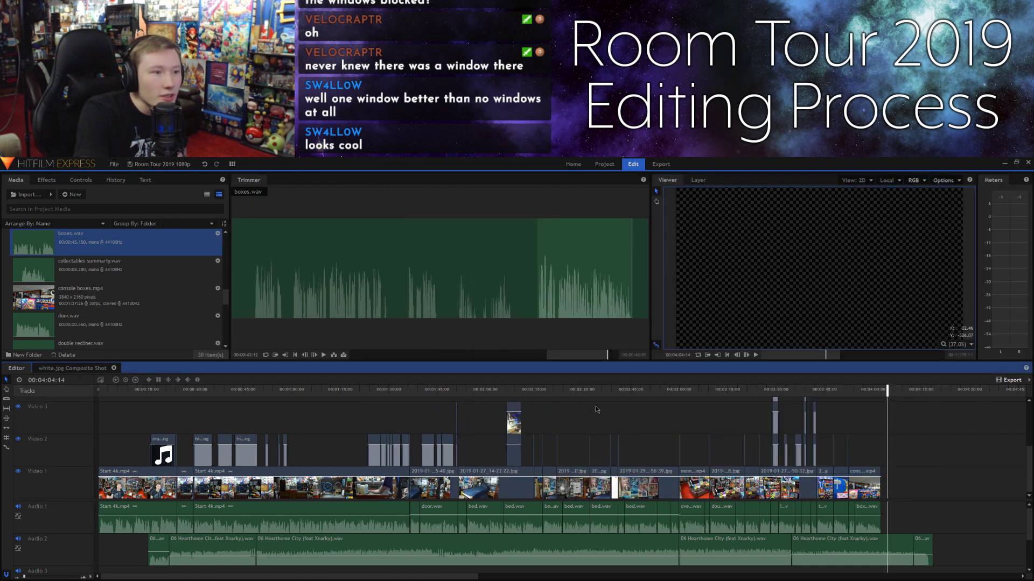
pyautogui.moveTo(649, 295); pyautogui.dragTo(551, 294)
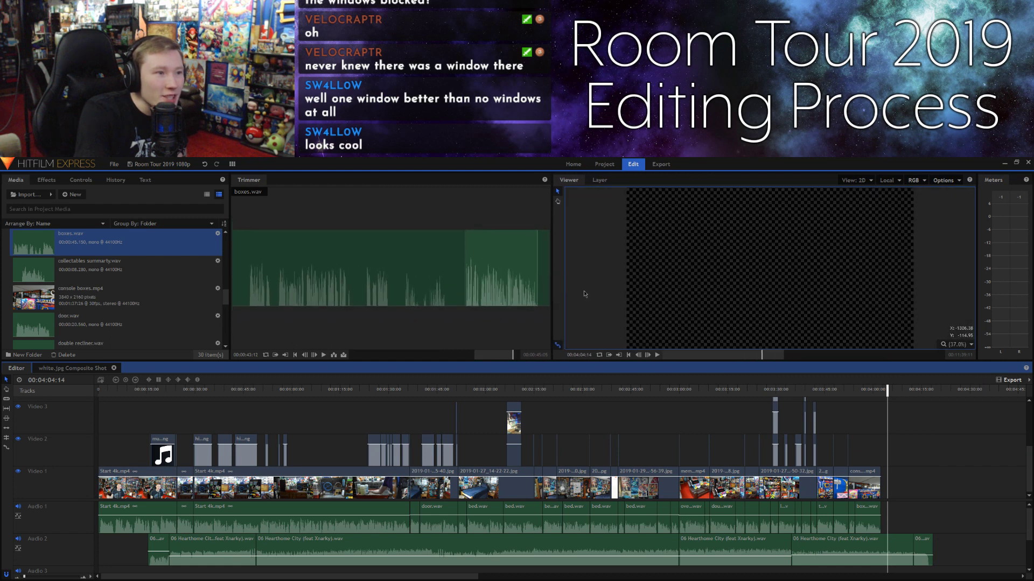
# Step: Review the closing seconds of the edit, playing the end of the console boxes.mp4 clip from around 00:04:01
pyautogui.click(579, 390)
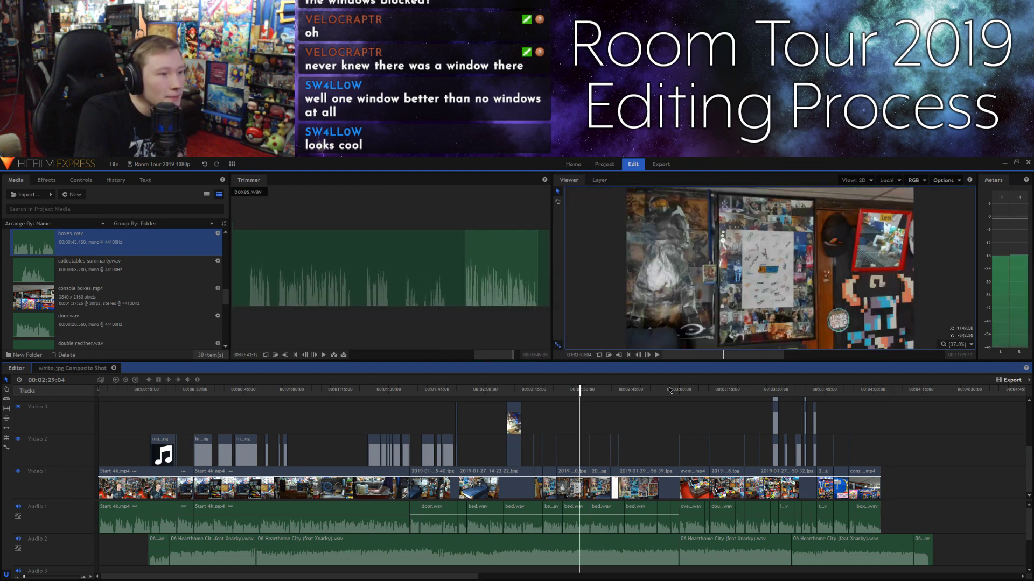
pyautogui.click(850, 390)
pyautogui.click(878, 389)
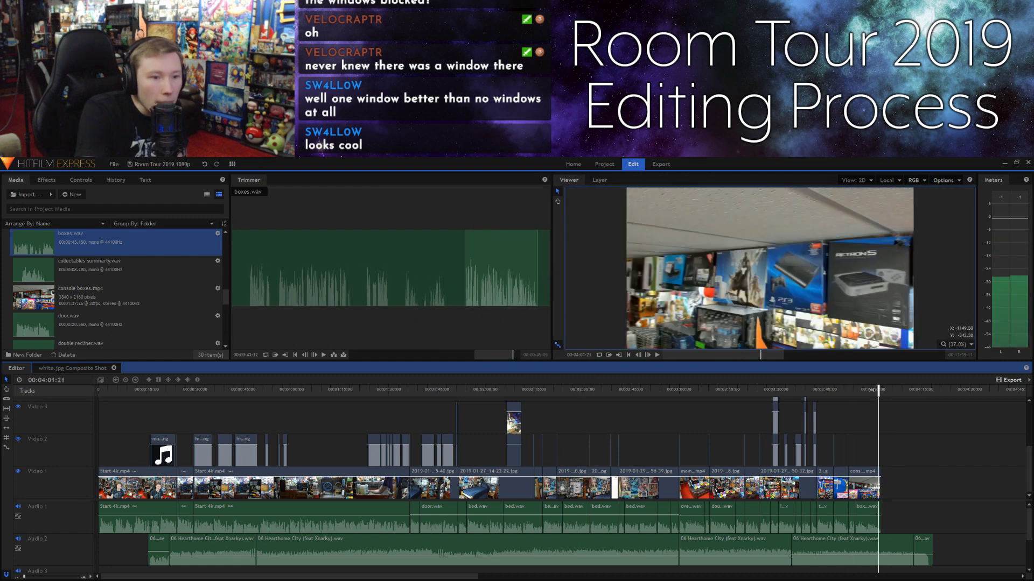
pyautogui.click(864, 389)
pyautogui.click(876, 389)
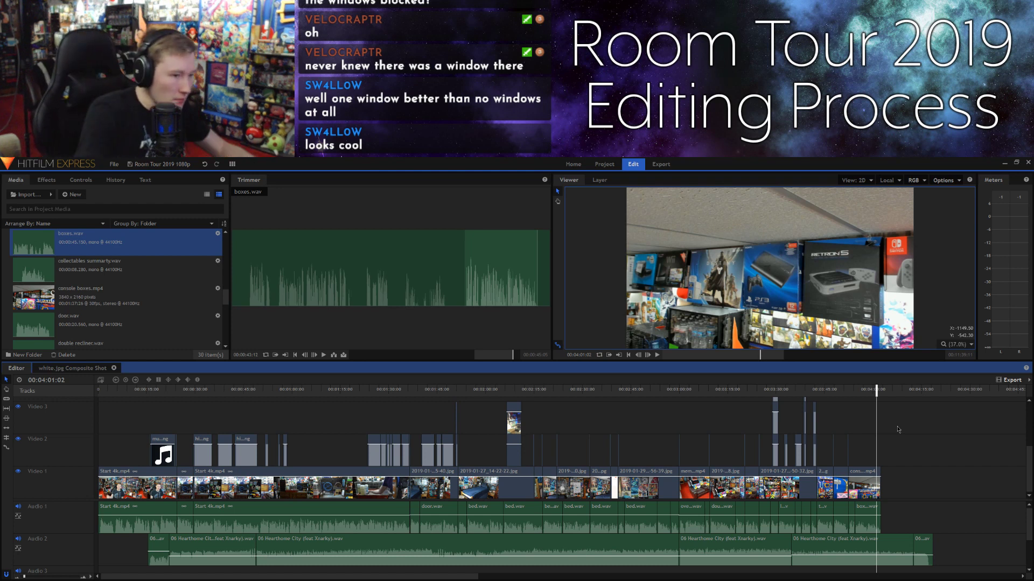
pyautogui.hscroll(10, 374, 499)
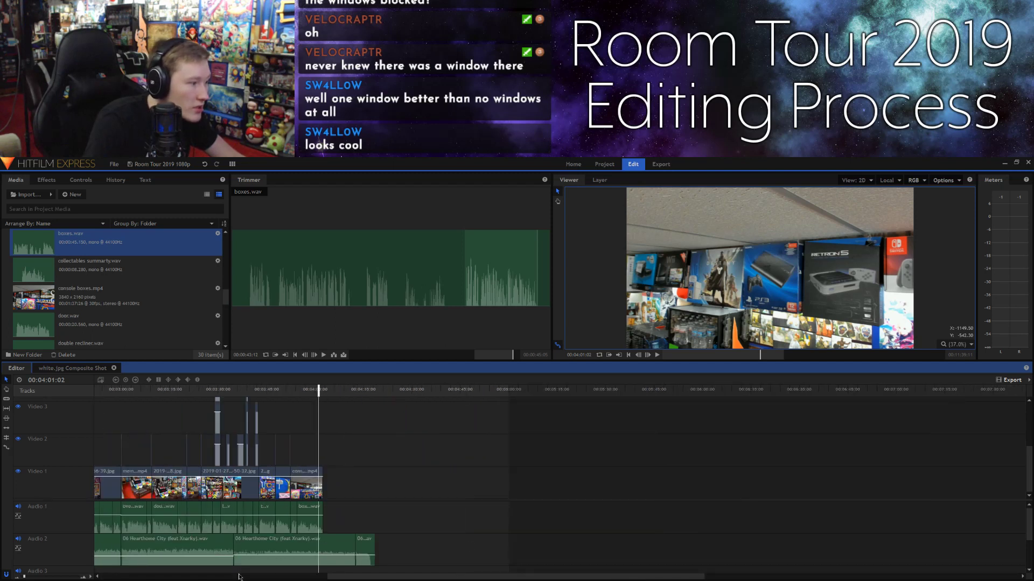
pyautogui.moveTo(320, 391); pyautogui.dragTo(321, 393)
pyautogui.press('space')
pyautogui.press('space')
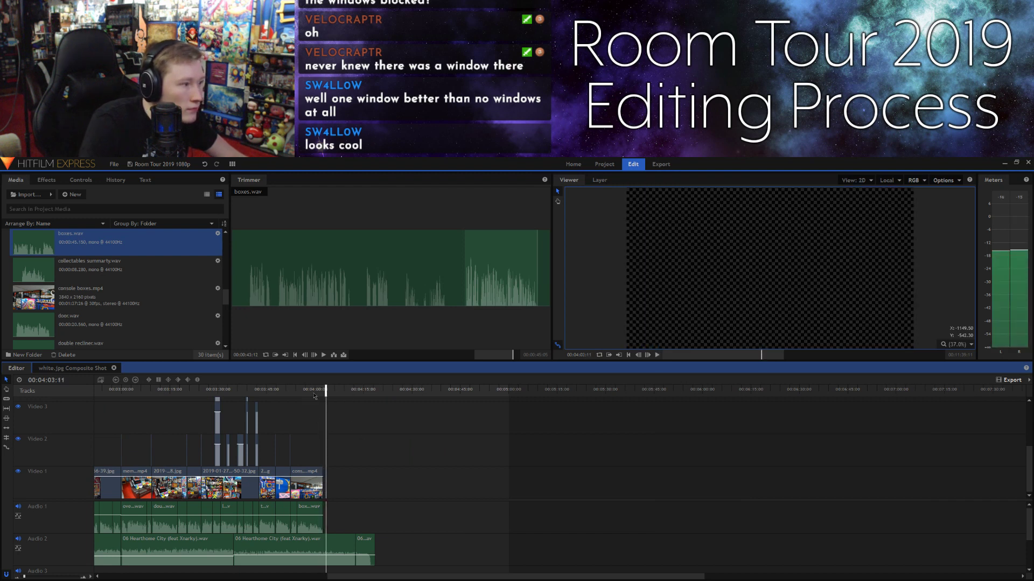
pyautogui.moveTo(331, 394)
pyautogui.mouseDown()
pyautogui.moveTo(313, 394)
pyautogui.moveTo(321, 396)
pyautogui.mouseUp()
pyautogui.press('space')
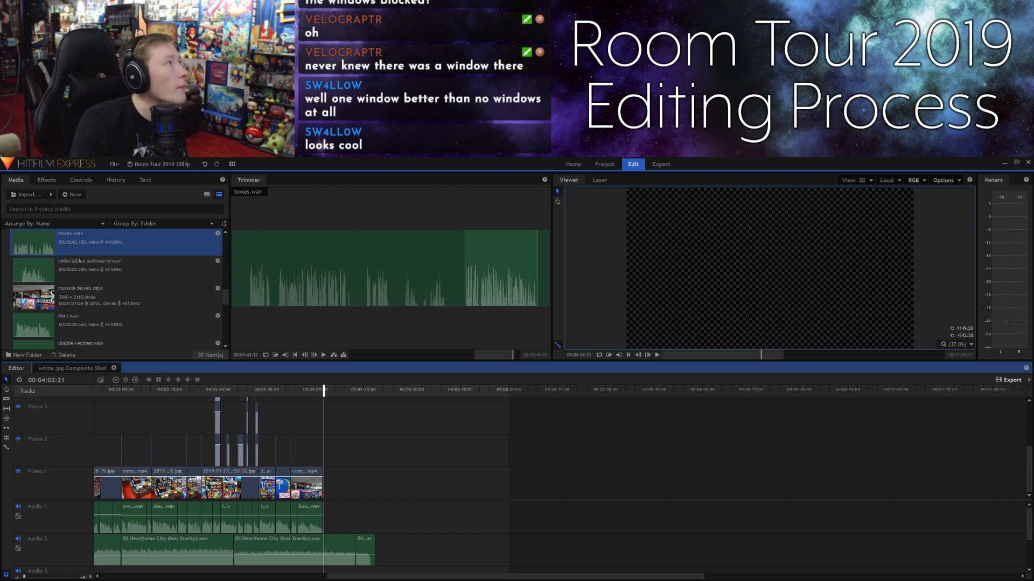
# Step: Import 29 Traverse Town.wav into the project media and preview its opening in the Trimmer
pyautogui.moveTo(166, 299); pyautogui.dragTo(150, 300)
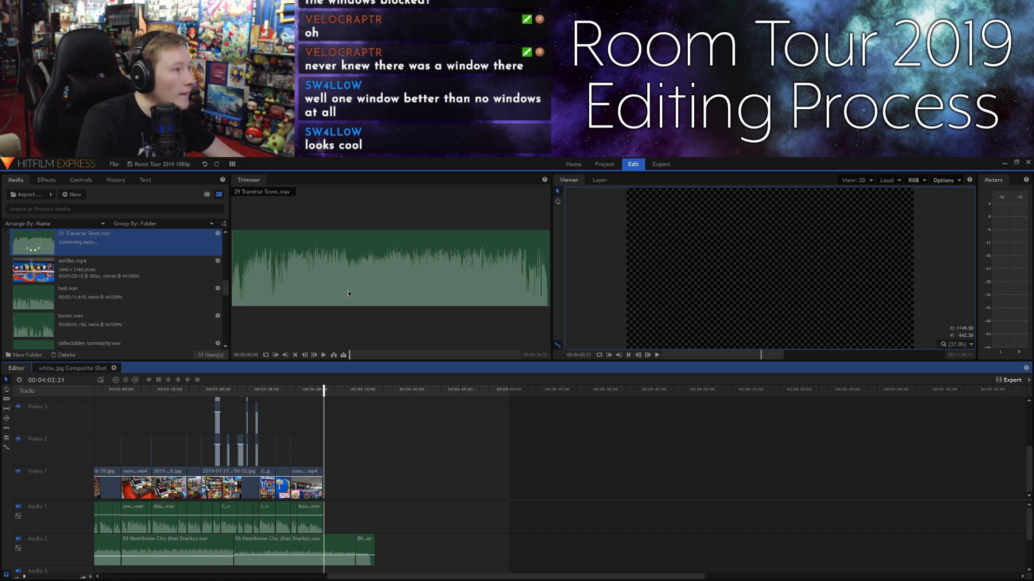
pyautogui.click(369, 331)
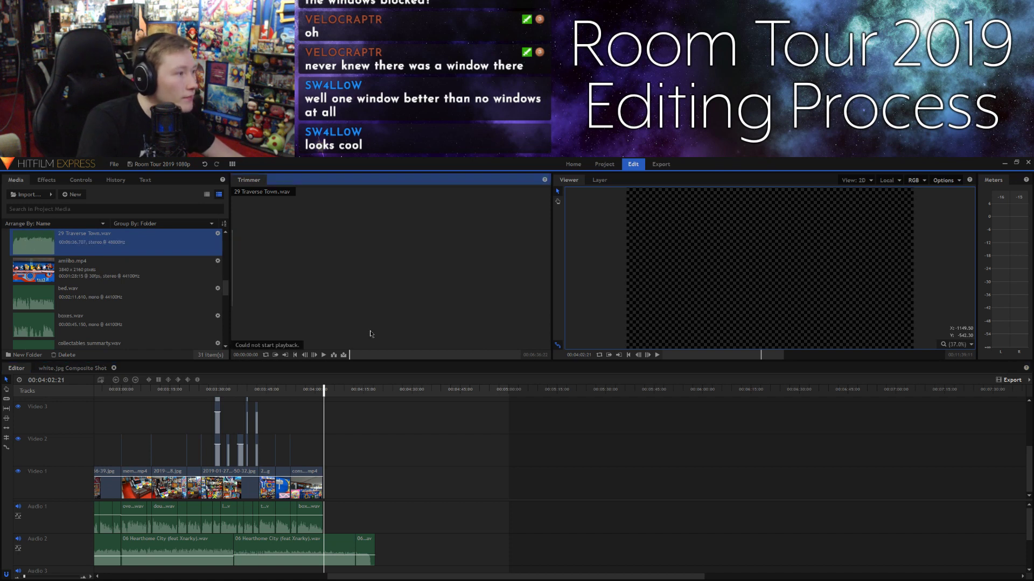
pyautogui.click(137, 269)
pyautogui.click(141, 248)
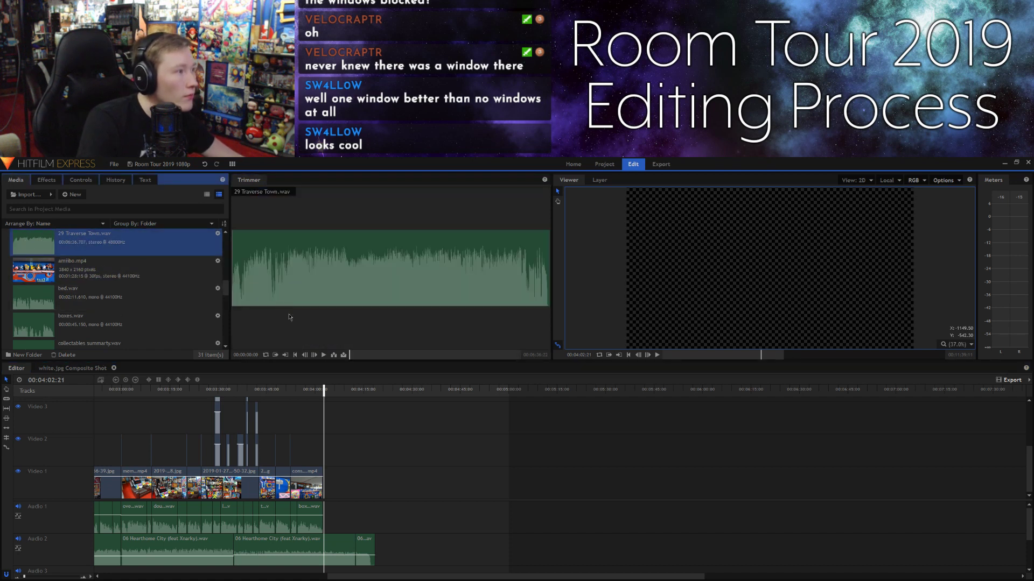
pyautogui.click(324, 354)
pyautogui.click(324, 355)
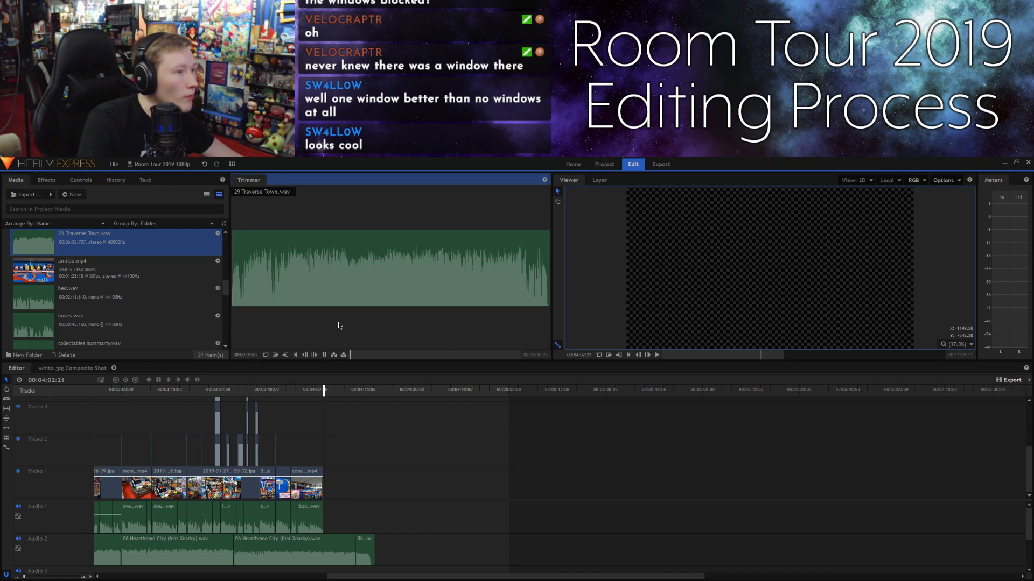
# Step: Listen to the fading end of the Hearthome City music on Audio 2 between 00:04:13 and 00:04:17
pyautogui.click(370, 396)
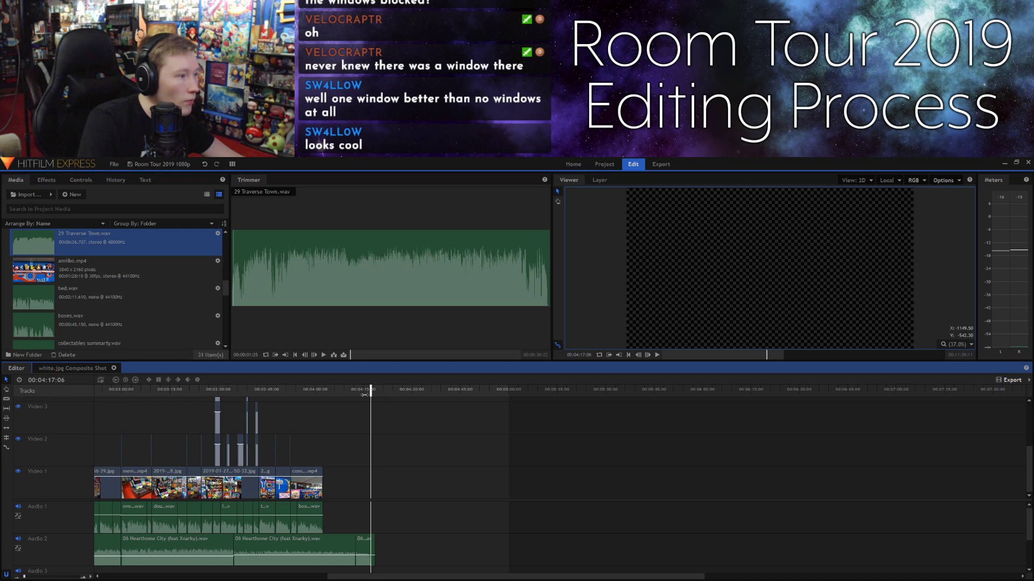
pyautogui.click(364, 394)
pyautogui.press('space')
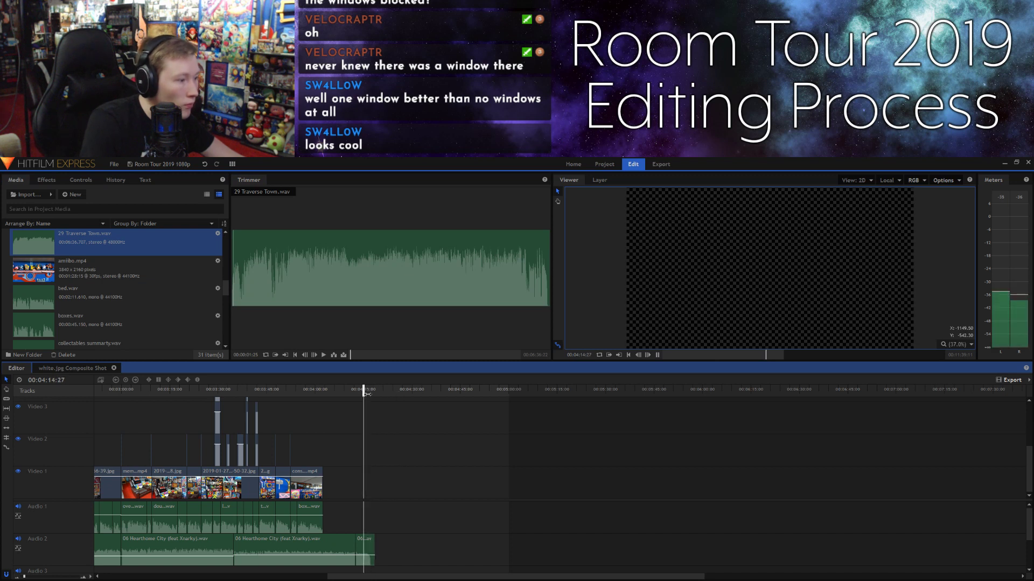
pyautogui.press('space')
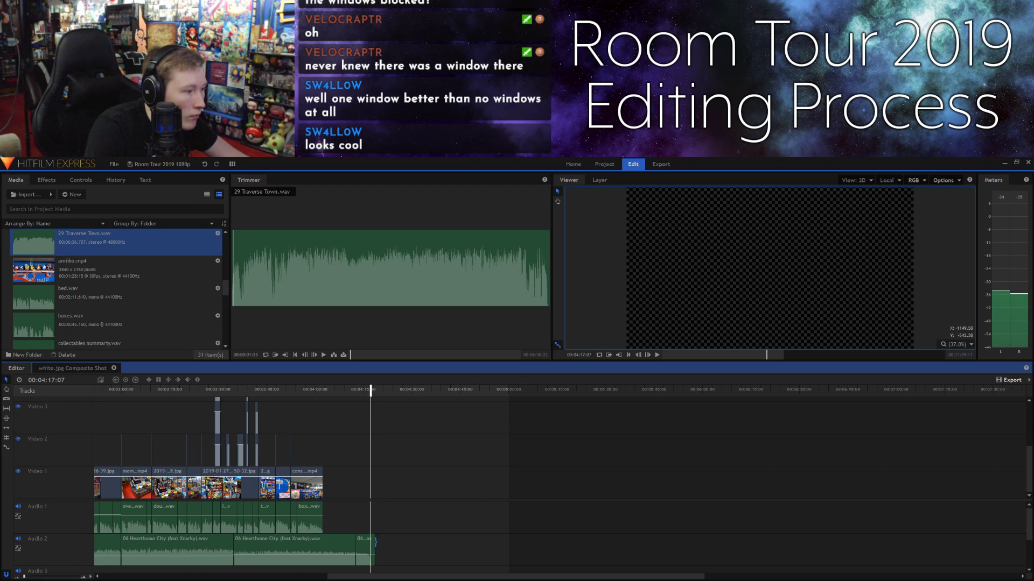
pyautogui.click(357, 390)
pyautogui.press('space')
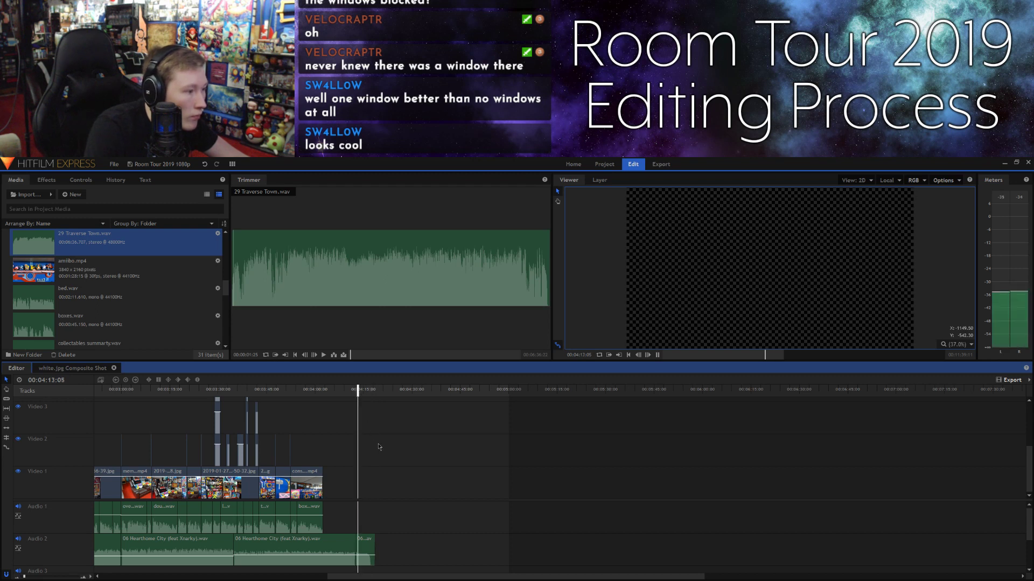
pyautogui.press('space')
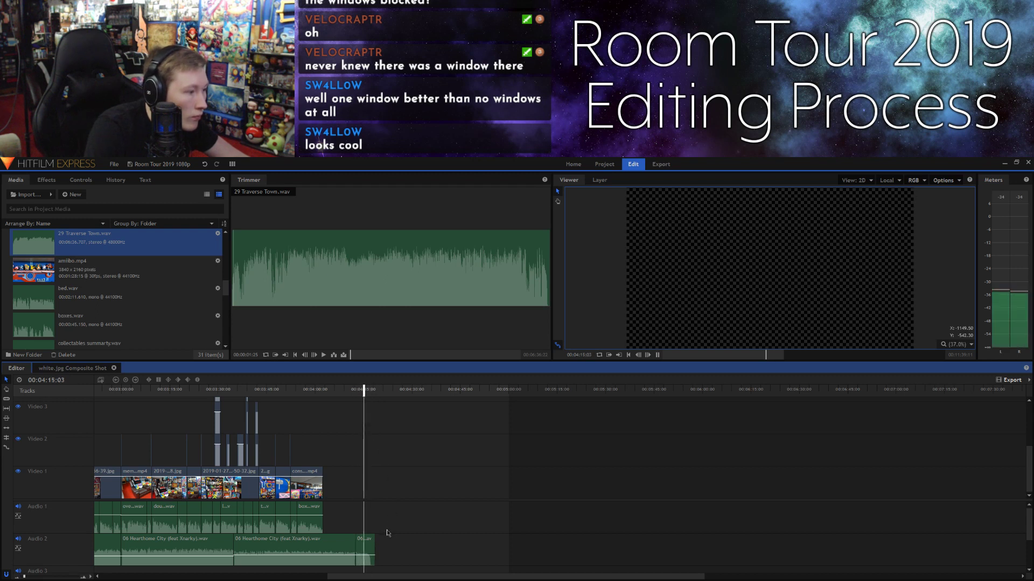
pyautogui.click(370, 549)
pyautogui.click(390, 546)
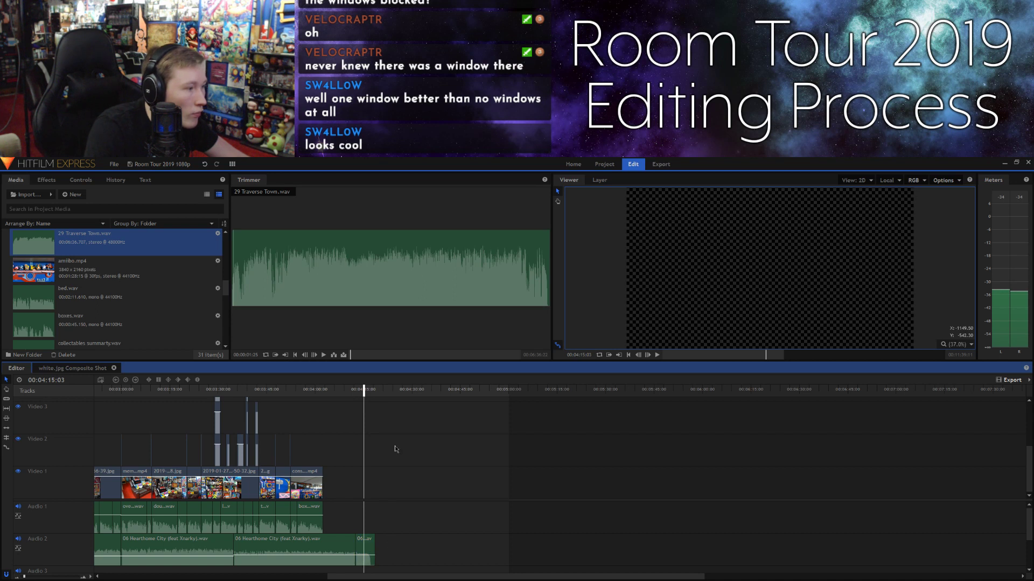
# Step: Place 29 Traverse Town.wav on Audio 3 starting at 00:04:15:03, overlapping the end of the Hearthome City music
pyautogui.moveTo(351, 292); pyautogui.dragTo(366, 556)
pyautogui.scroll(4, 11, 575)
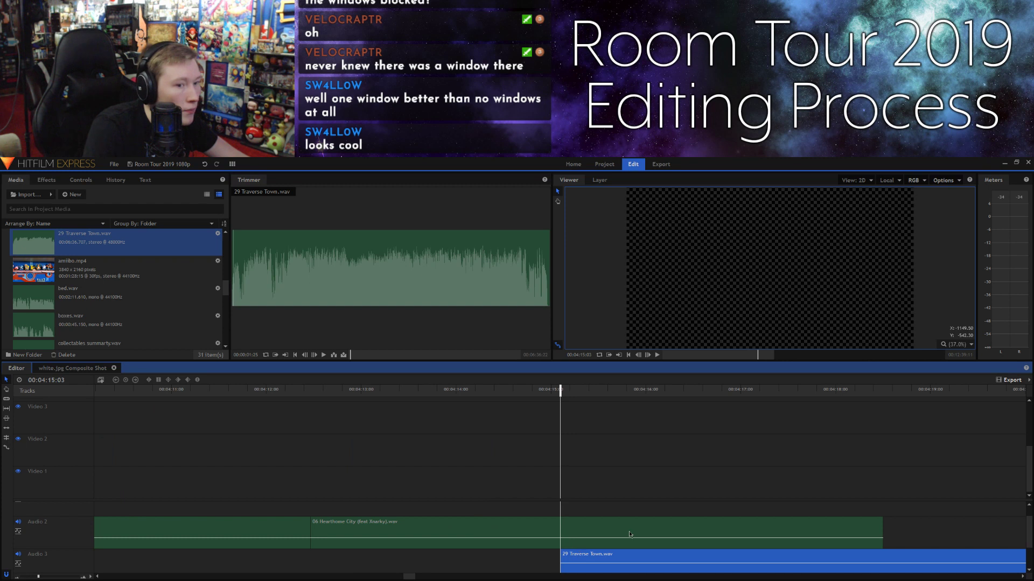
pyautogui.scroll(-2, 630, 535)
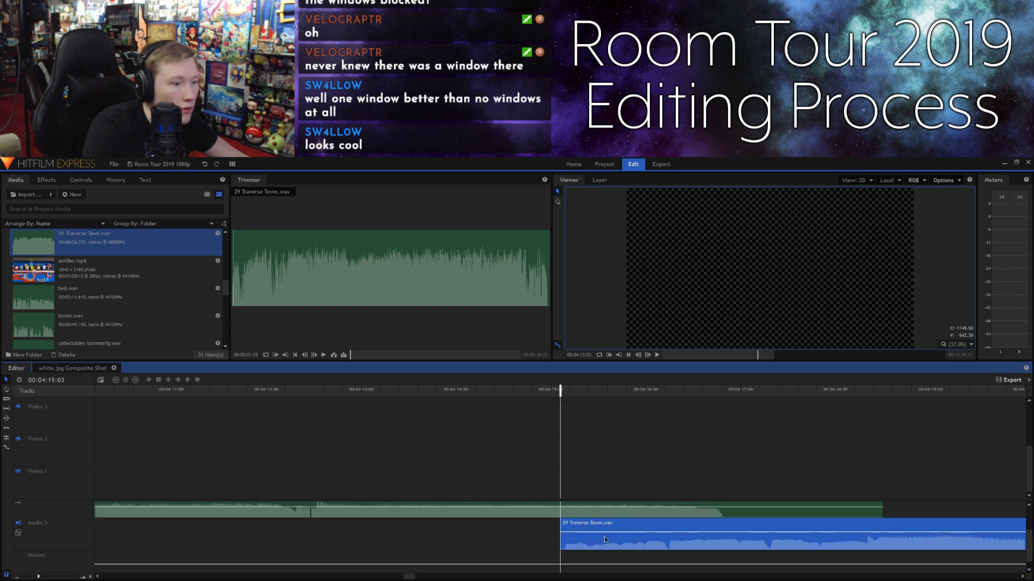
pyautogui.scroll(2, 604, 537)
pyautogui.moveTo(405, 577); pyautogui.dragTo(406, 578)
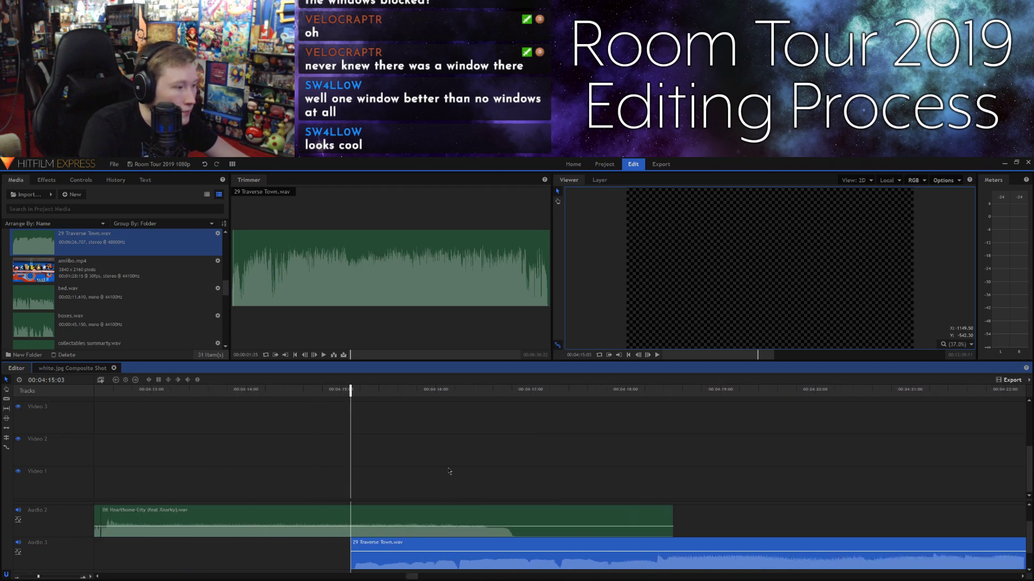
# Step: Shift 29 Traverse Town.wav on Audio 3 to start at 00:04:15:28 and set the playhead at its start
pyautogui.click(380, 510)
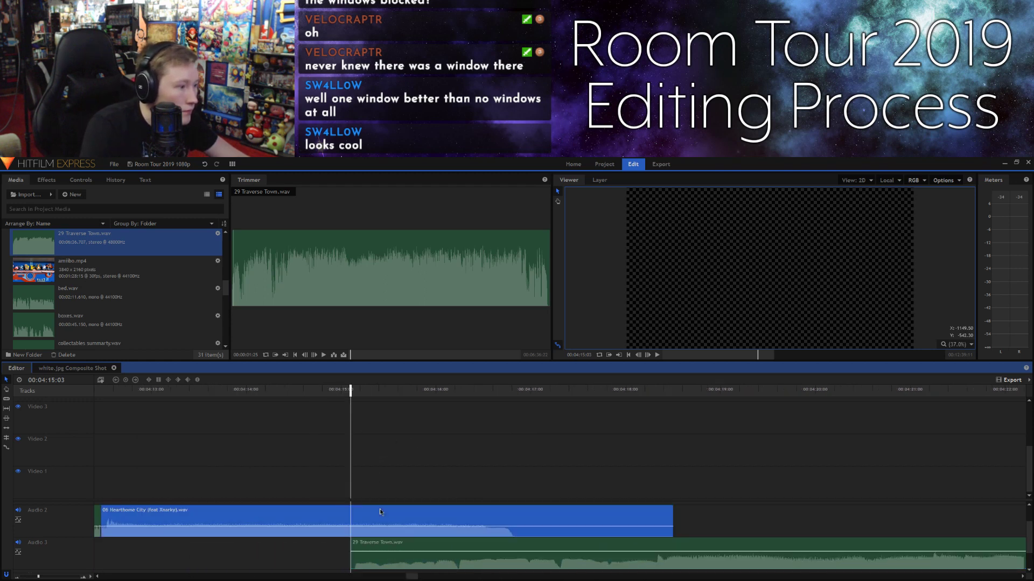
pyautogui.click(374, 545)
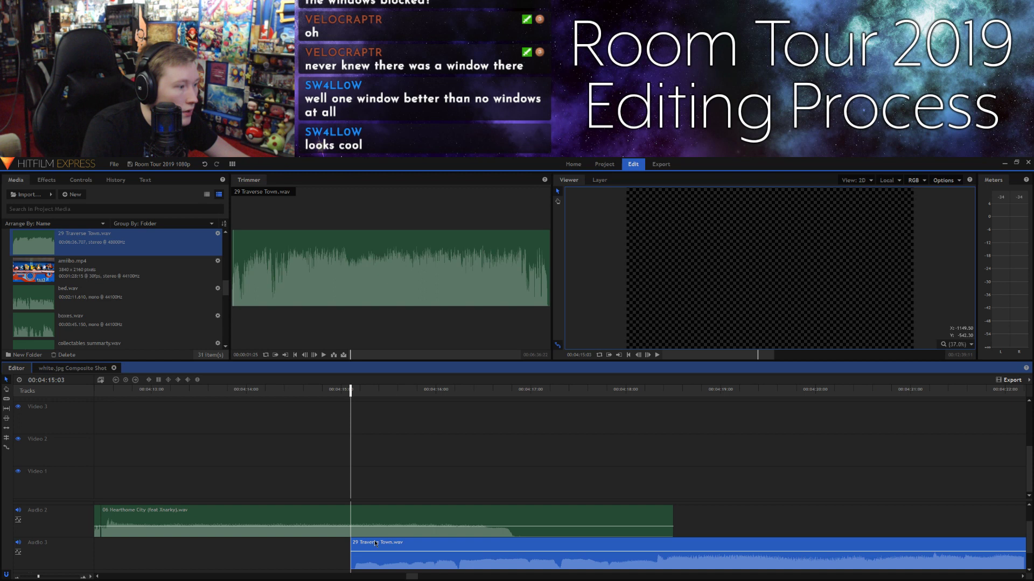
pyautogui.moveTo(451, 553); pyautogui.dragTo(451, 554)
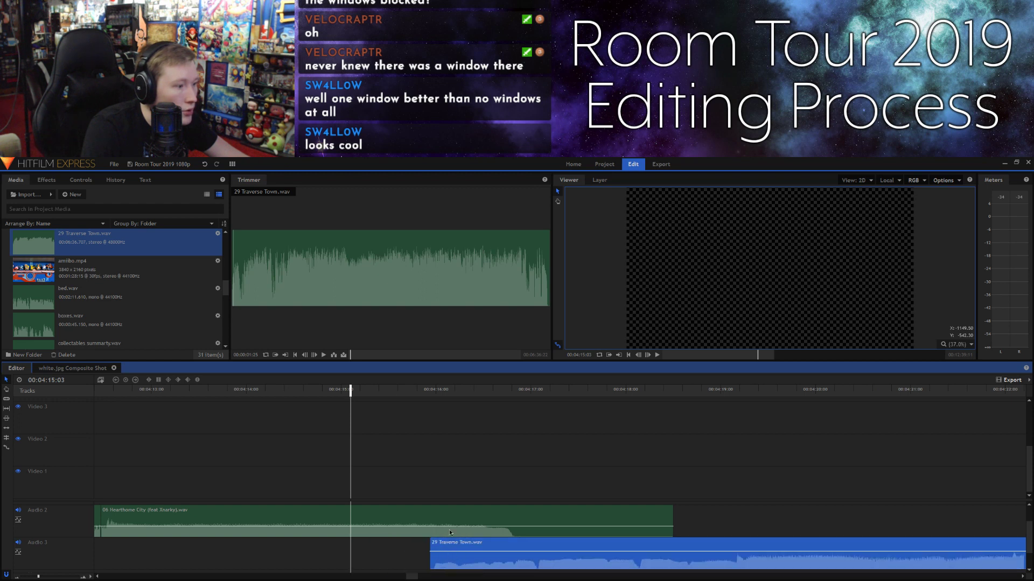
pyautogui.click(437, 390)
pyautogui.moveTo(436, 390); pyautogui.dragTo(427, 393)
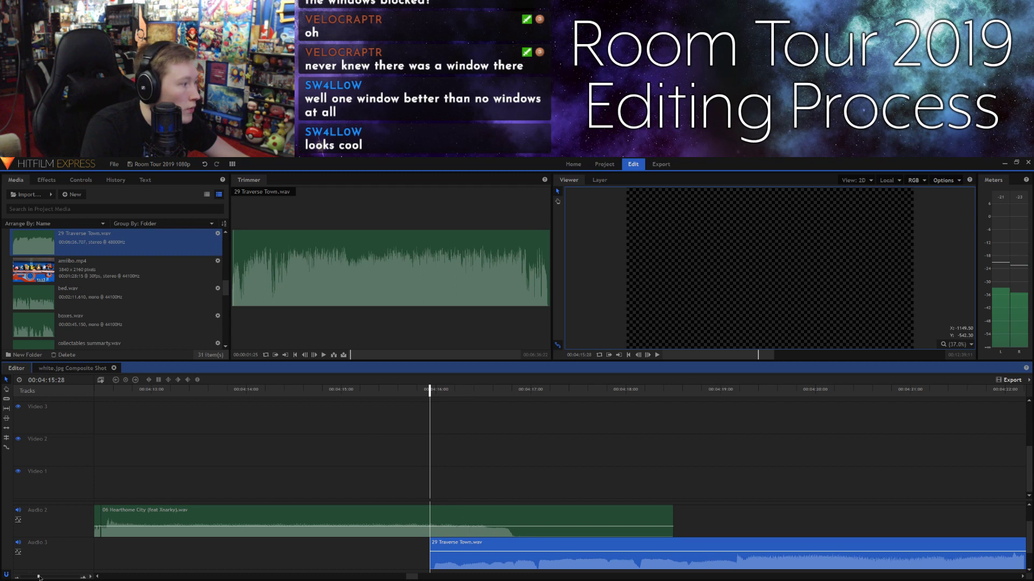
pyautogui.moveTo(39, 578); pyautogui.dragTo(51, 577)
pyautogui.hscroll(2, 304, 578)
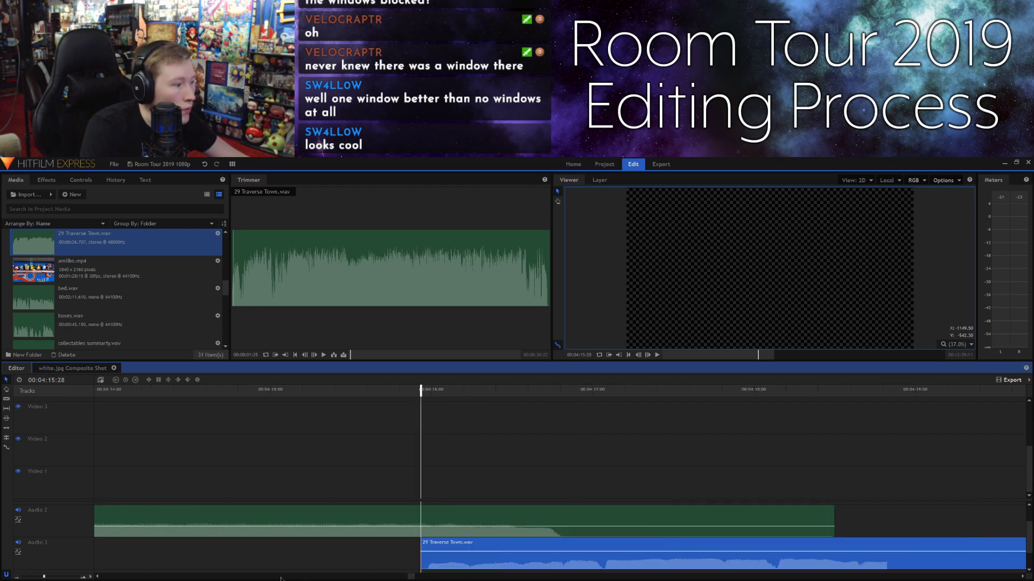
# Step: Try splitting both overlapping music clips at 00:04:15:28, 00:04:16:03 and 00:04:16:08, and undo all of these splits
pyautogui.moveTo(45, 577); pyautogui.dragTo(52, 577)
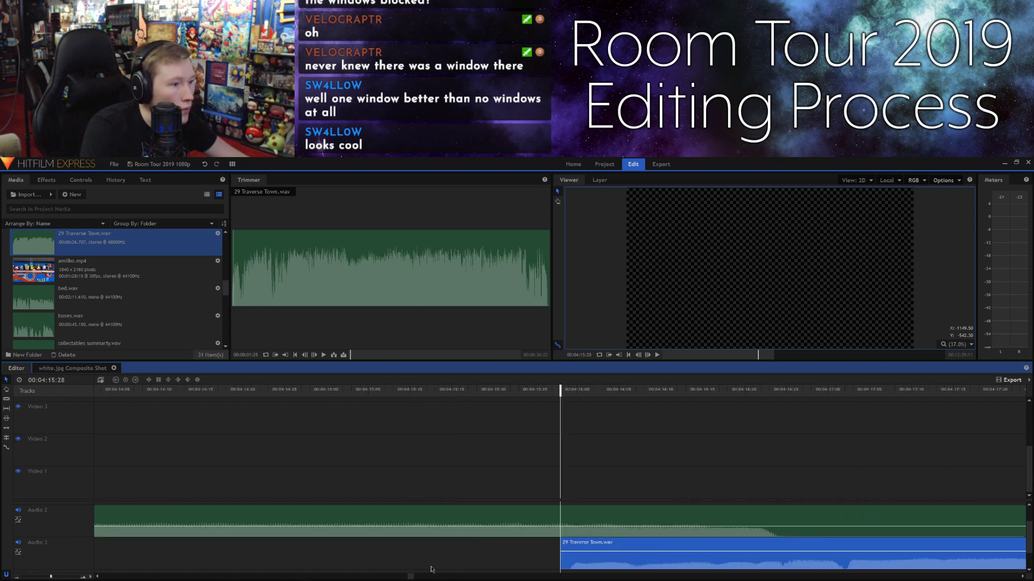
pyautogui.hscroll(2, 442, 578)
pyautogui.hscroll(2, 442, 579)
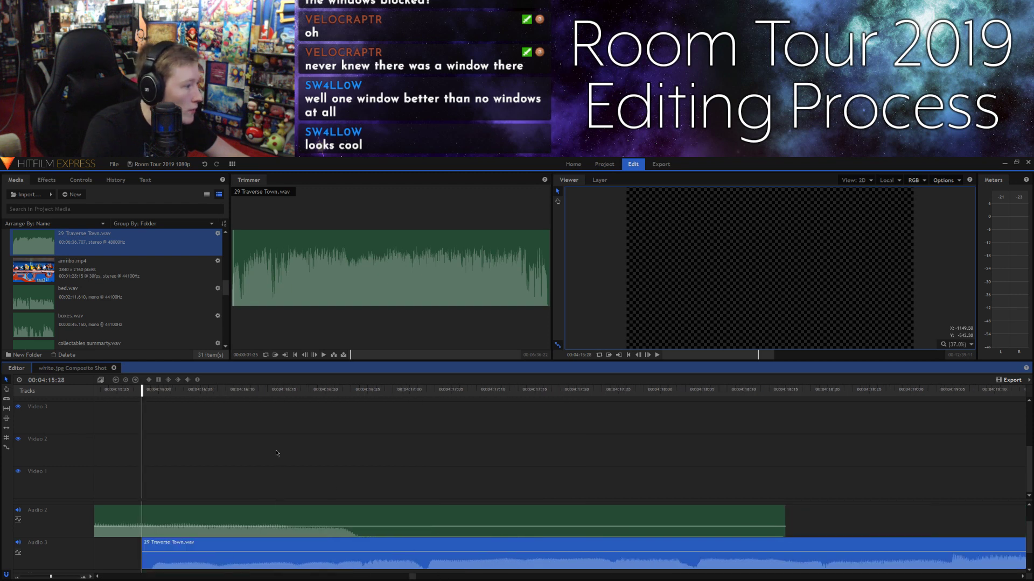
pyautogui.click(174, 520)
pyautogui.moveTo(195, 466); pyautogui.dragTo(169, 554)
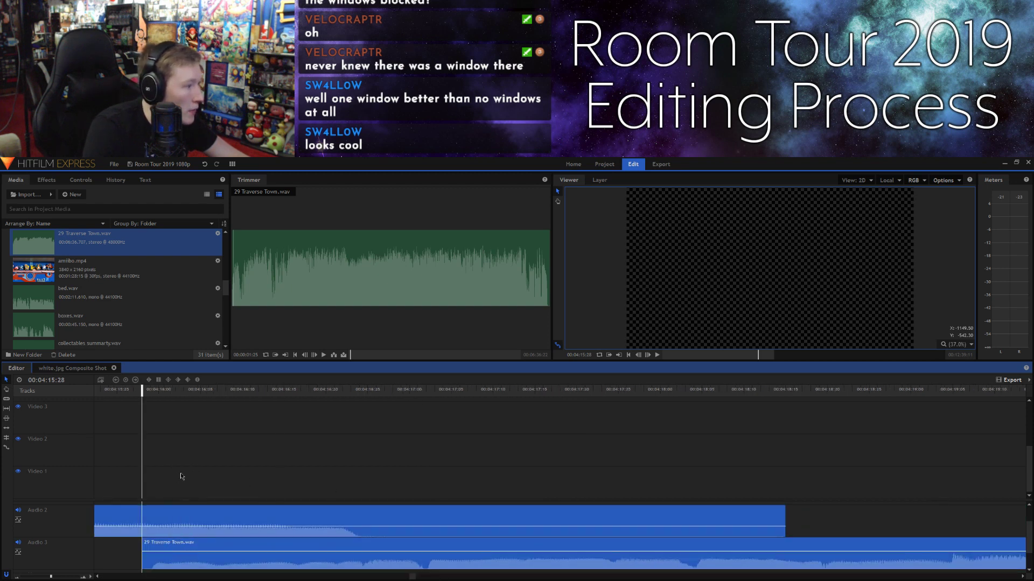
pyautogui.click(183, 392)
pyautogui.hotkey('ctrl', 'shift', 'd')
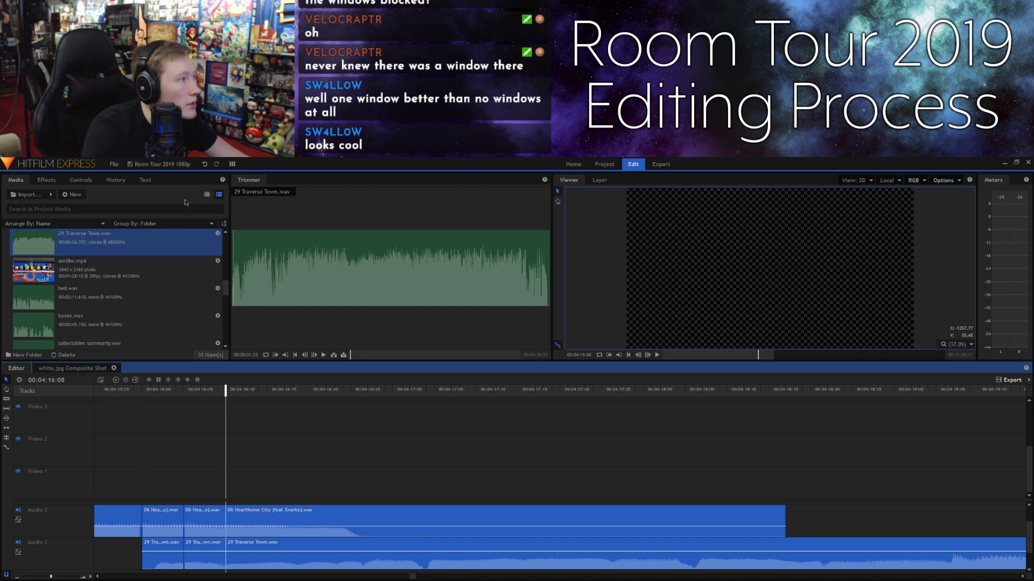
pyautogui.click(206, 168)
pyautogui.click(206, 168)
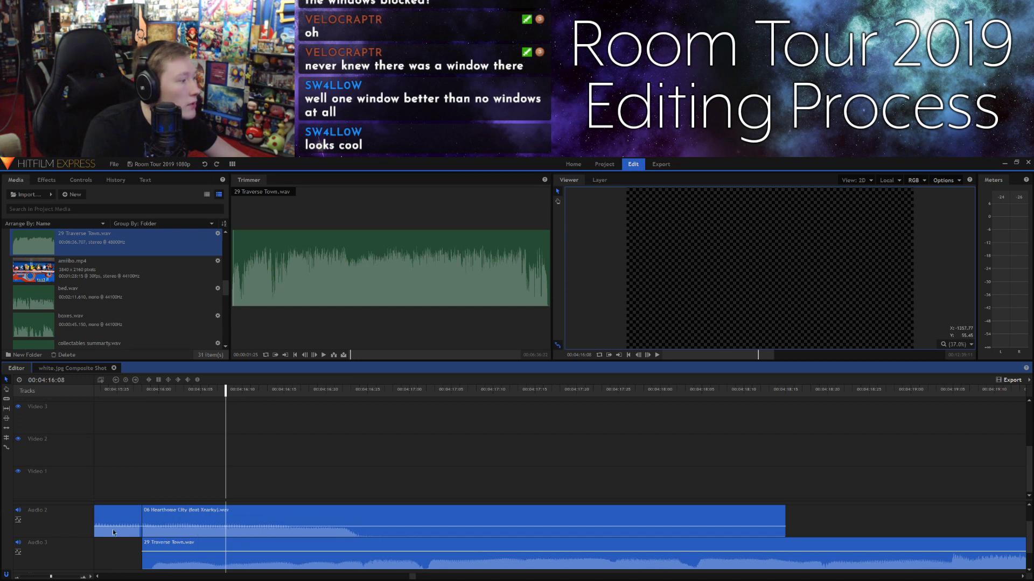
pyautogui.click(144, 392)
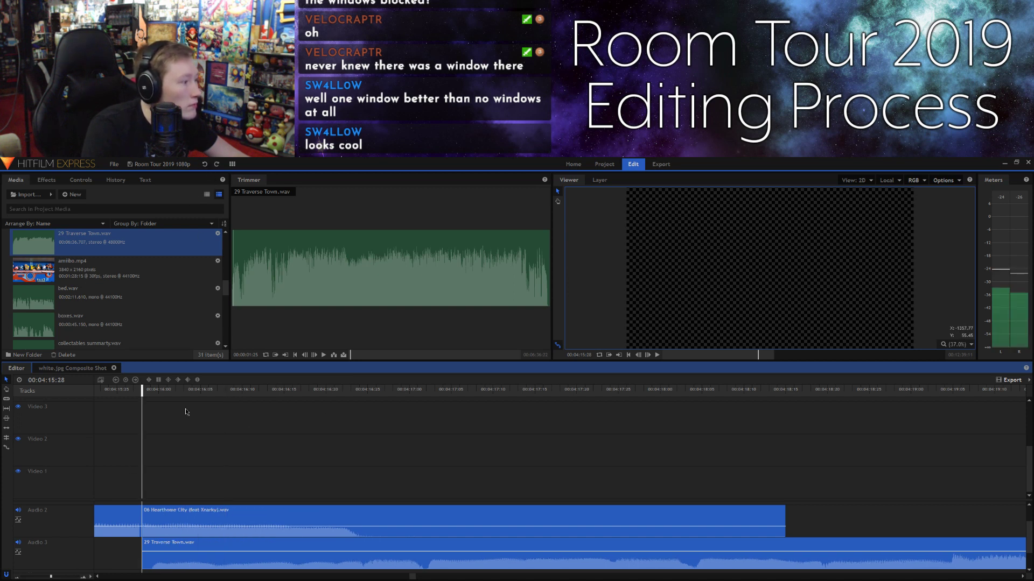
pyautogui.moveTo(155, 392); pyautogui.dragTo(159, 391)
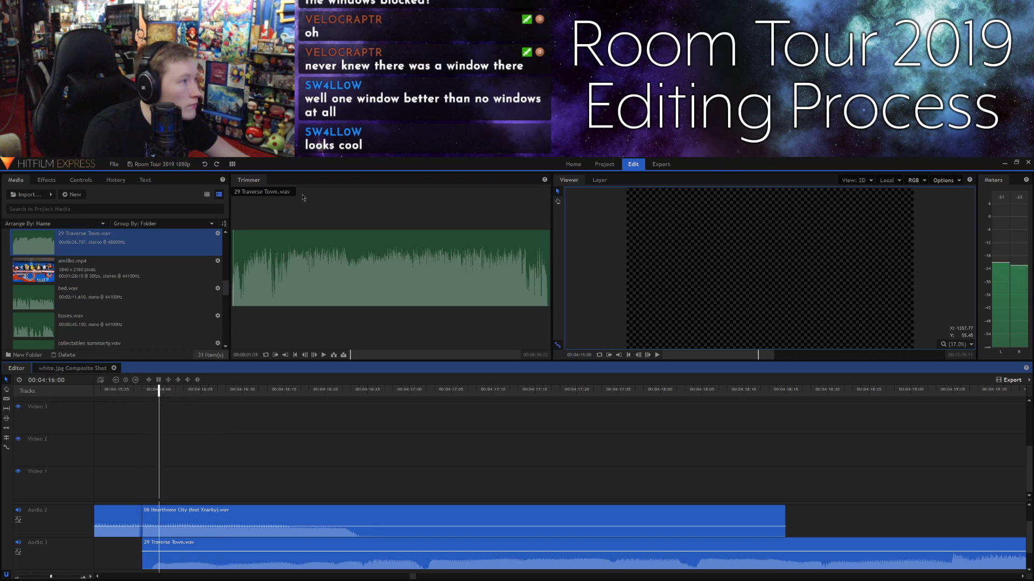
pyautogui.click(208, 167)
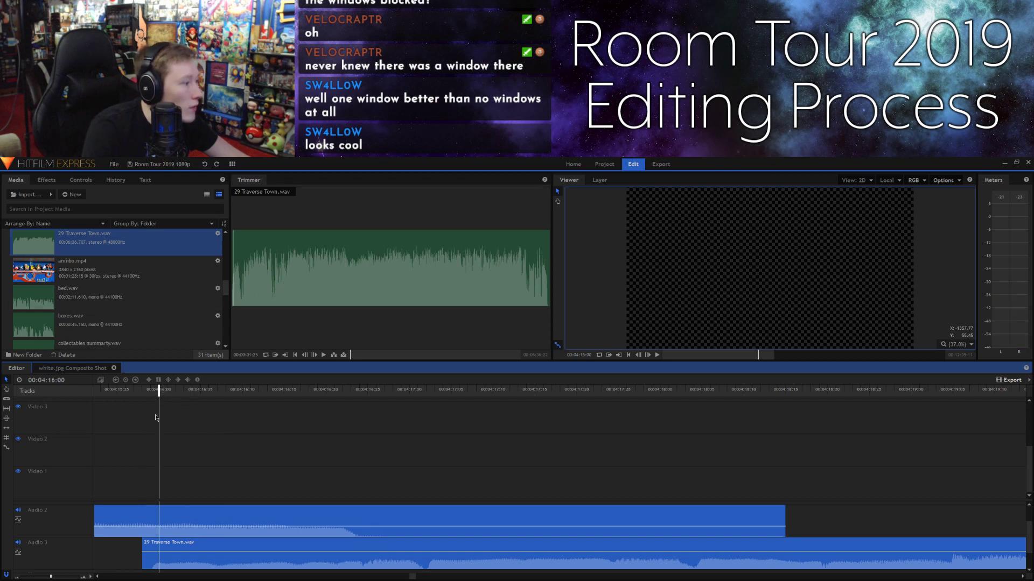
# Step: Split the Hearthome City clip at 00:04:15:29, and split both Hearthome City and Traverse Town at 00:04:16:14
pyautogui.click(639, 356)
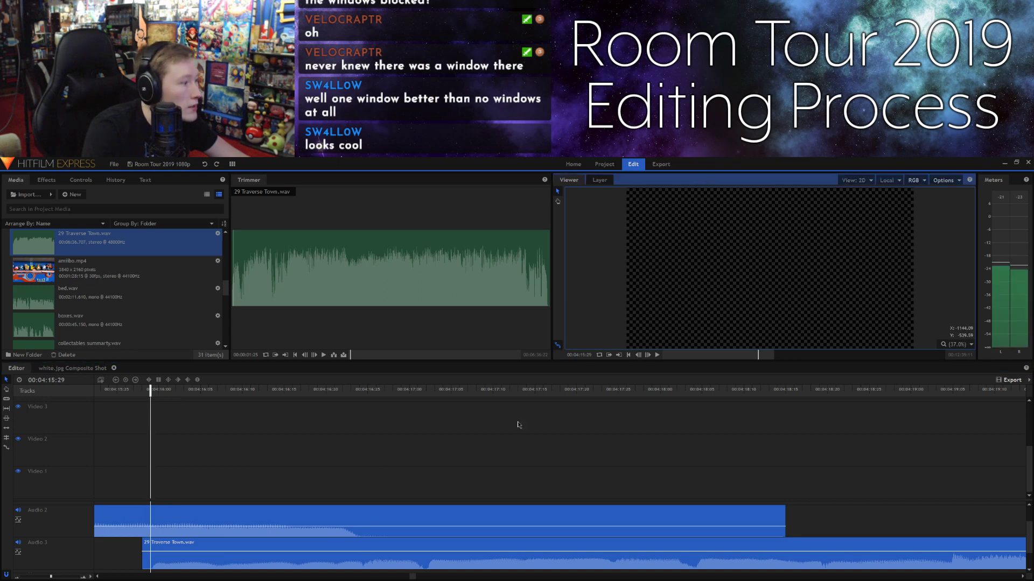
pyautogui.click(167, 519)
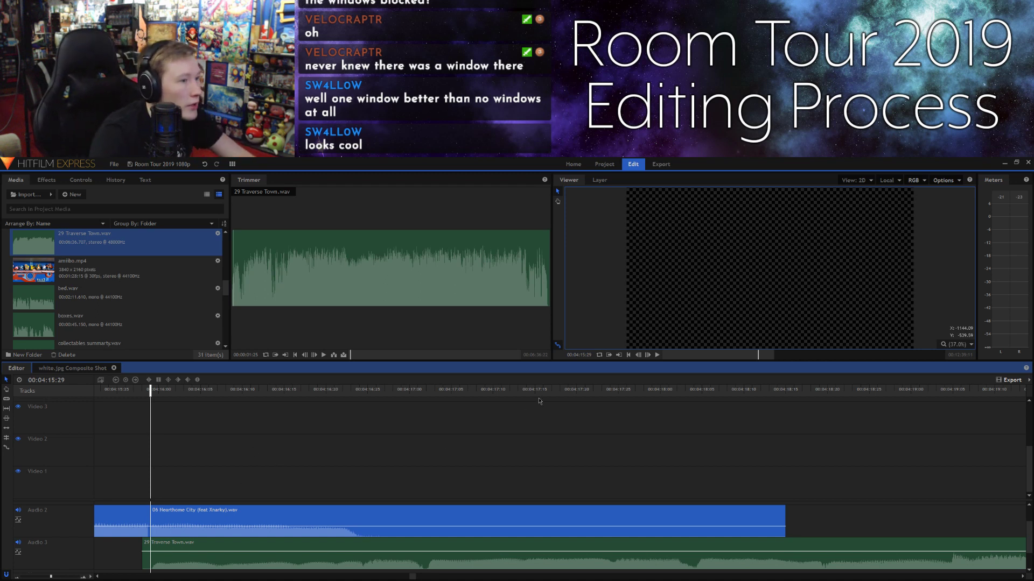
pyautogui.click(646, 356)
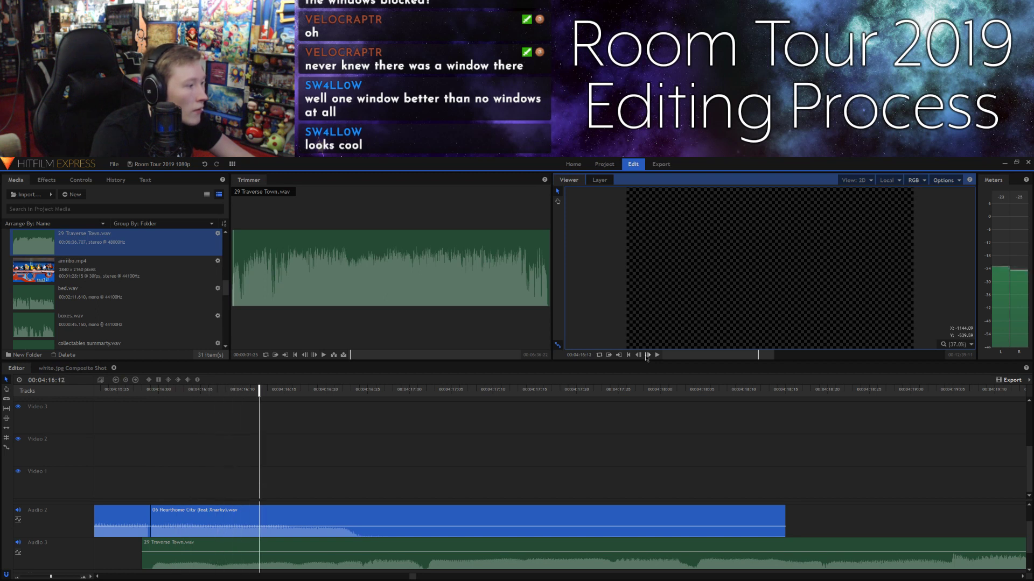
pyautogui.click(298, 549)
pyautogui.click(300, 512)
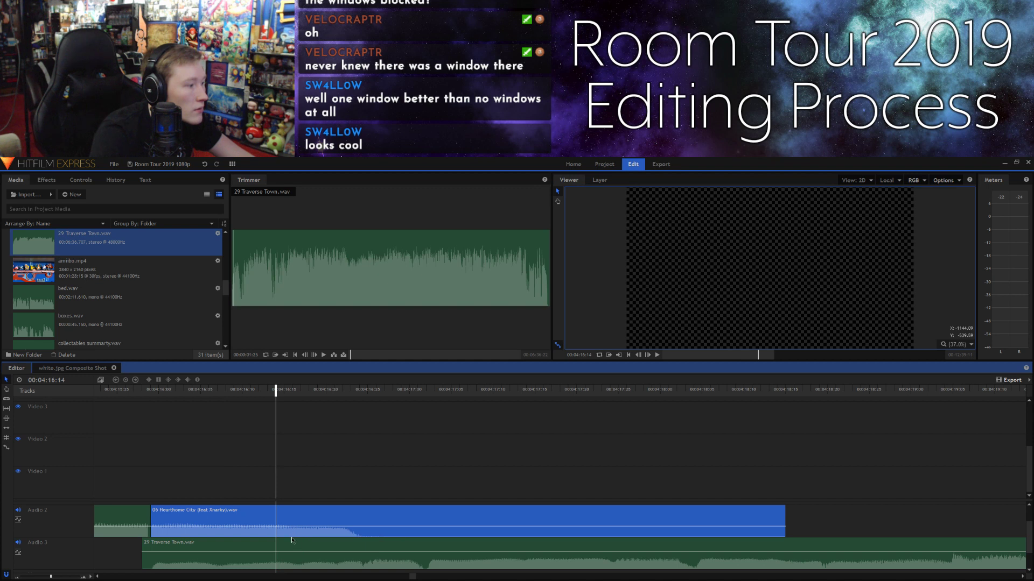
pyautogui.click(291, 542)
pyautogui.hotkey('ctrl', 'shift', 'd')
pyautogui.click(306, 513)
pyautogui.hotkey('ctrl', 'shift', 'd')
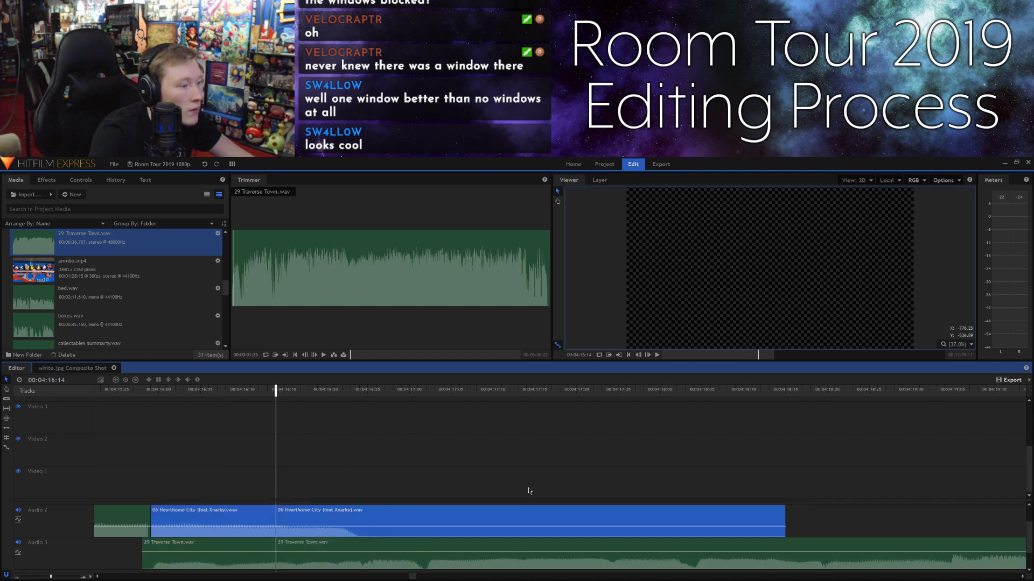
# Step: Play the overlap onward and split both music clips on Audio 2 and Audio 3 at 00:04:16:24
pyautogui.press('space')
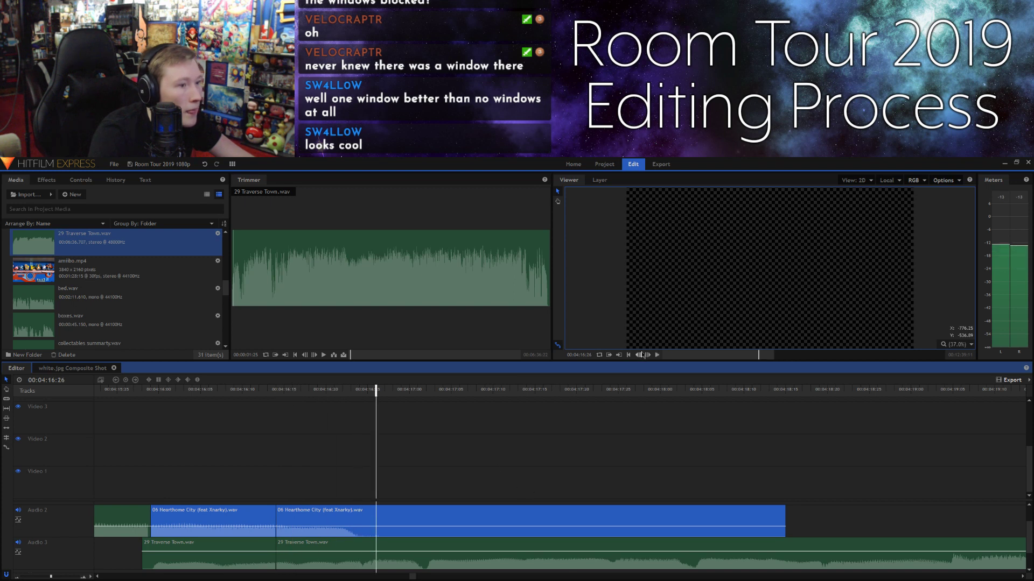
pyautogui.click(640, 355)
pyautogui.click(657, 355)
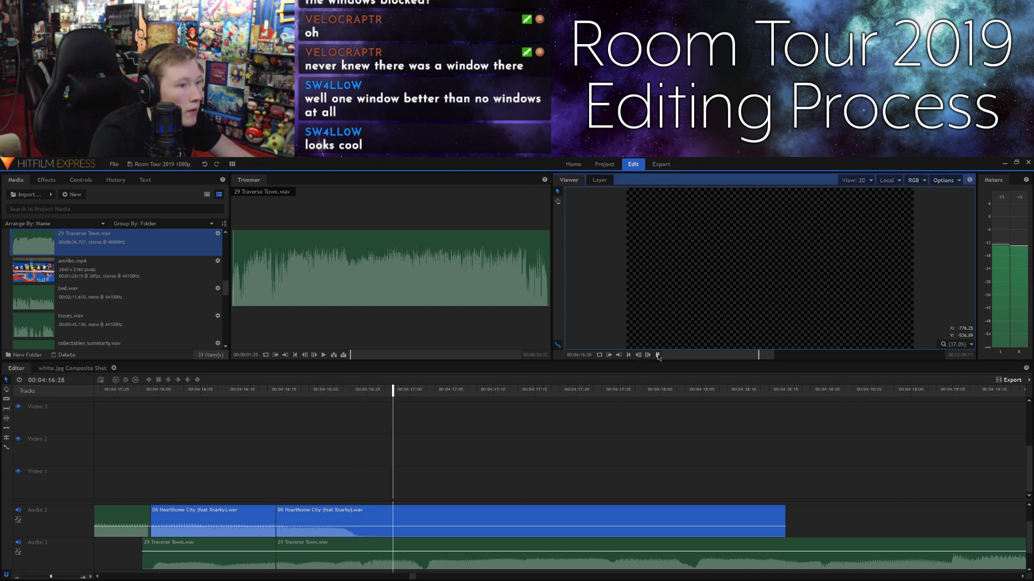
pyautogui.click(367, 390)
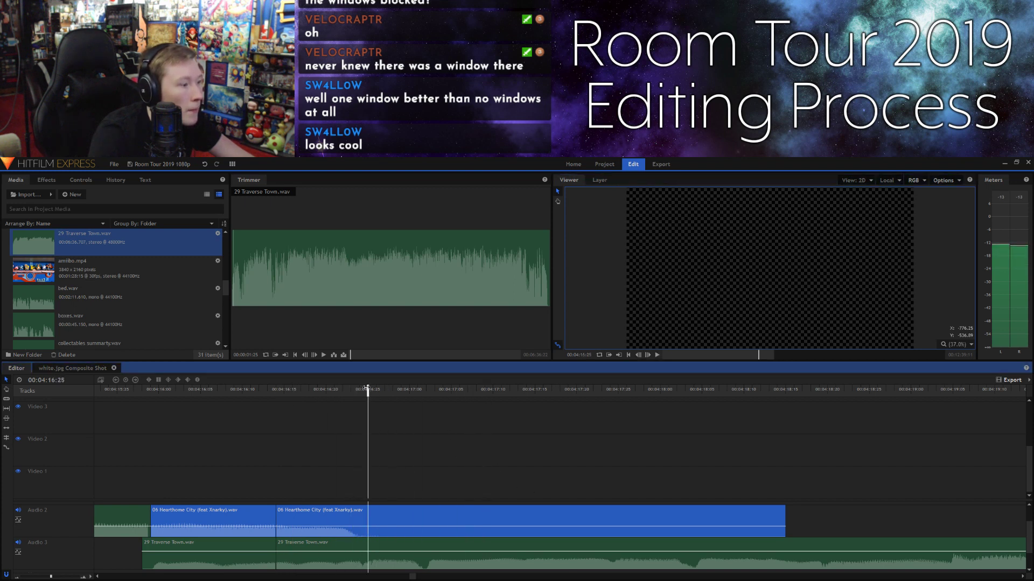
pyautogui.click(639, 356)
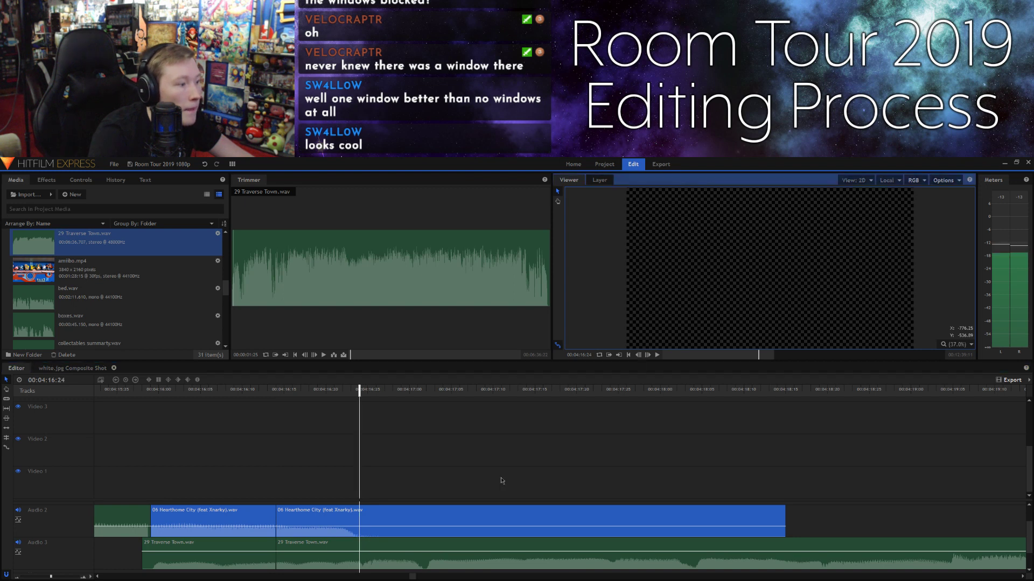
pyautogui.moveTo(387, 492); pyautogui.dragTo(353, 568)
pyautogui.hotkey('ctrl', 'shift', 'd')
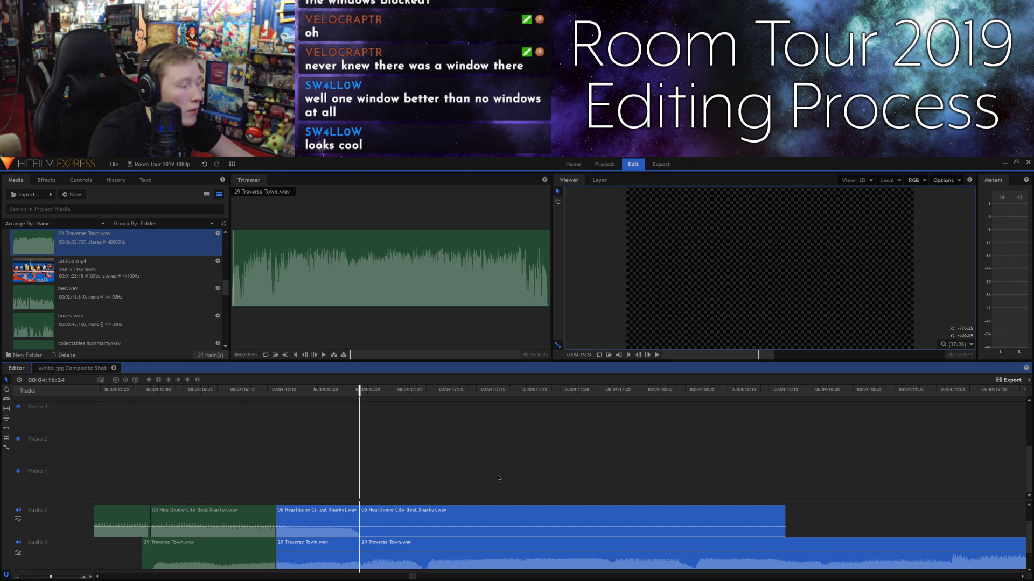
# Step: Split both music clips at 00:04:17:02 and delete the Hearthome City remainder after that point
pyautogui.press('space')
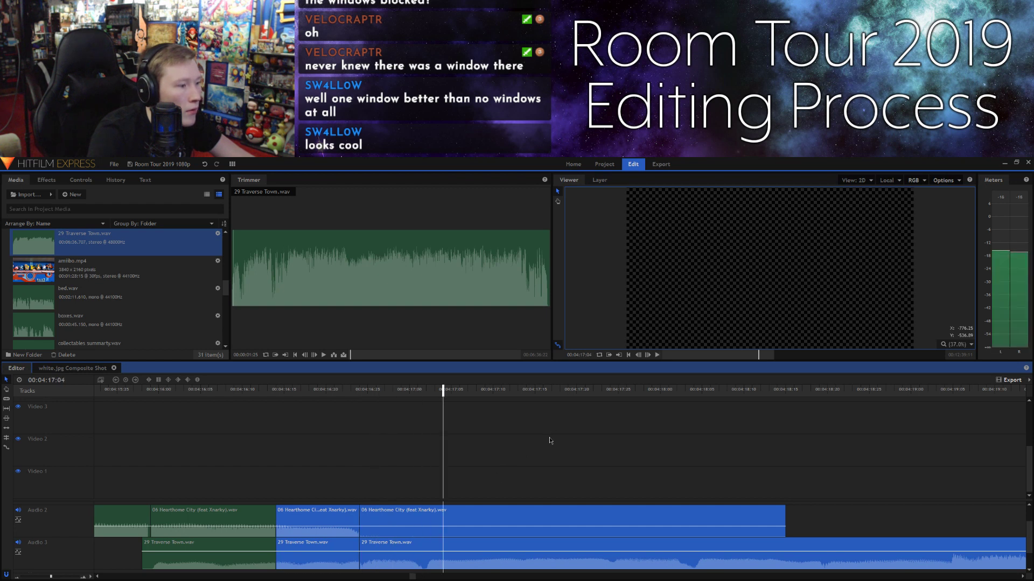
pyautogui.click(638, 355)
pyautogui.click(637, 355)
pyautogui.moveTo(481, 480); pyautogui.dragTo(452, 530)
pyautogui.hotkey('ctrl', 'shift', 'd')
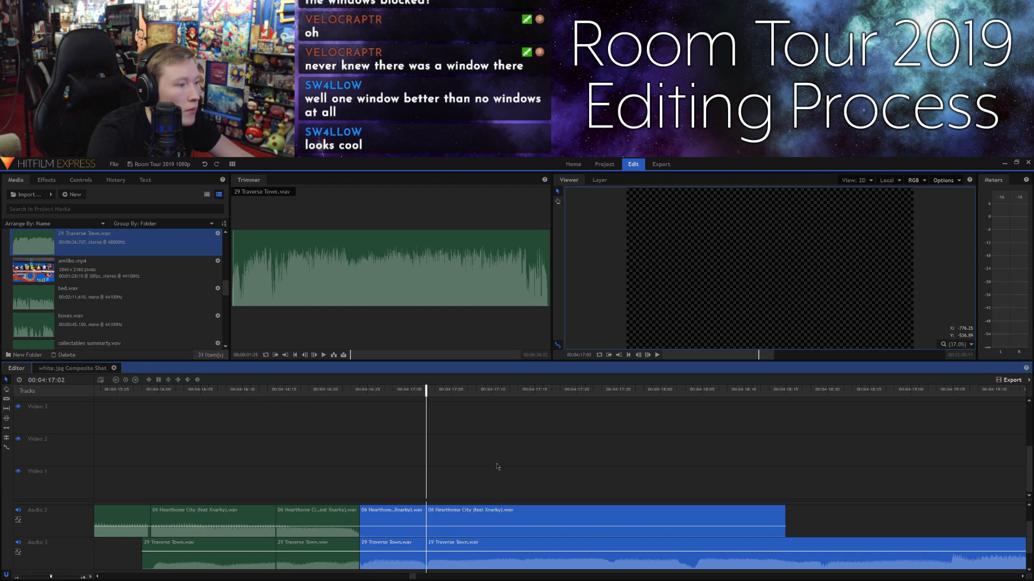
pyautogui.click(461, 520)
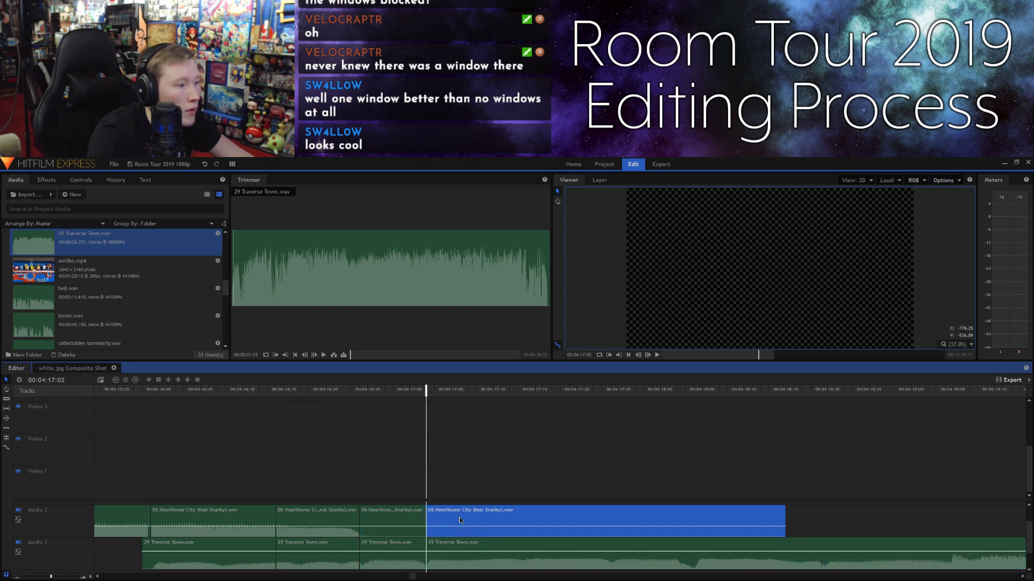
pyautogui.press('Delete')
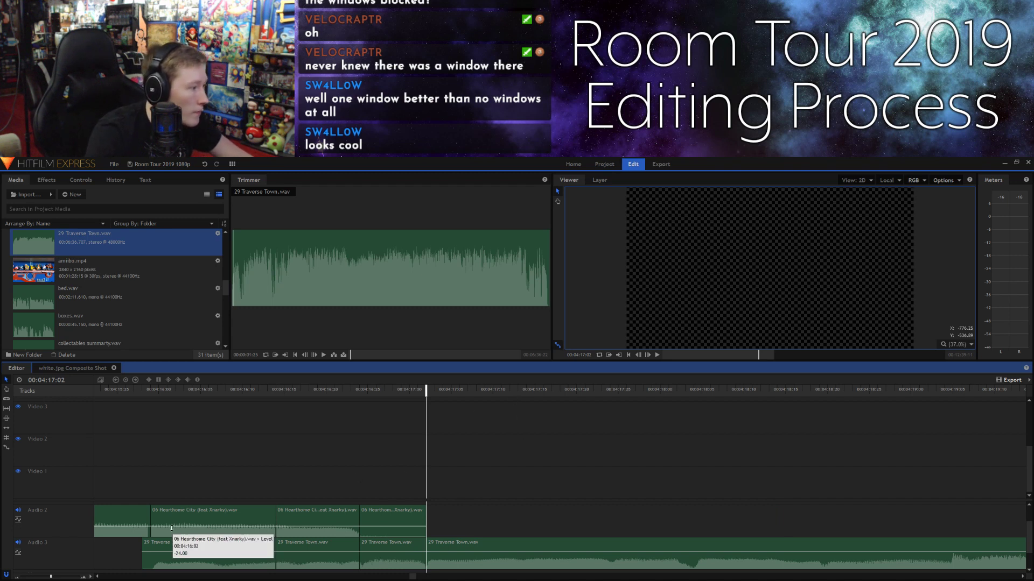
# Step: Lower the levels of the three Hearthome City end pieces in steps and reduce the short Traverse Town pieces' levels for a crossfade
pyautogui.moveTo(171, 528); pyautogui.dragTo(226, 535)
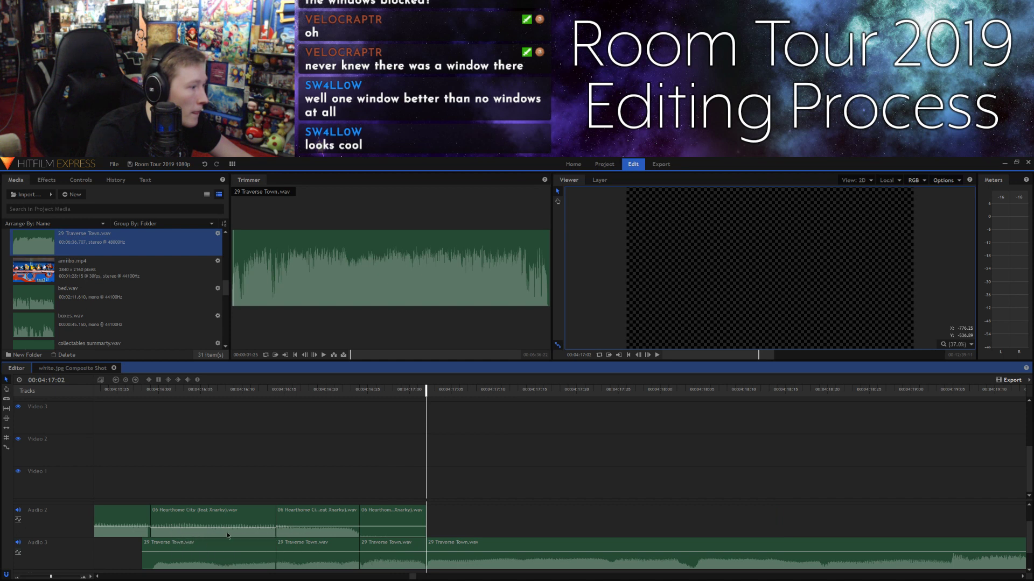
pyautogui.moveTo(286, 527); pyautogui.dragTo(286, 533)
pyautogui.moveTo(369, 526); pyautogui.dragTo(368, 533)
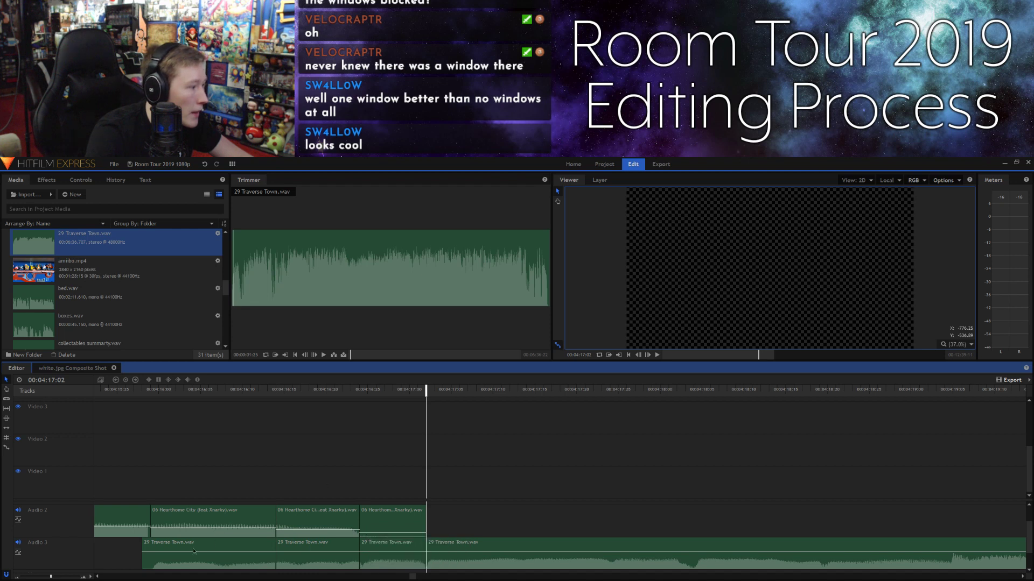
pyautogui.moveTo(172, 552); pyautogui.dragTo(172, 560)
pyautogui.moveTo(411, 552); pyautogui.dragTo(411, 553)
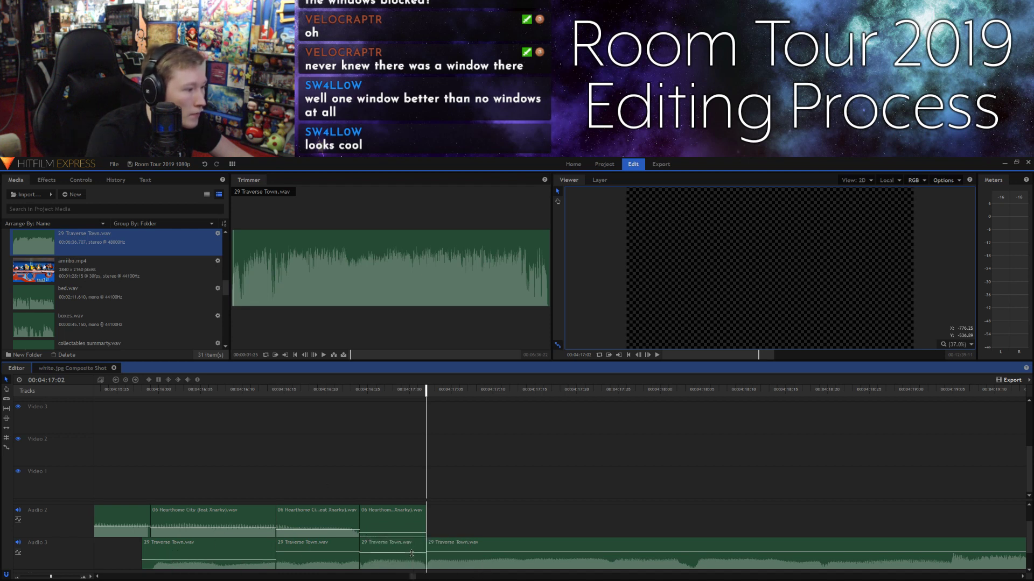
# Step: Copy the last boxes.wav voiceover piece under console boxes.mp4 and place the copy on Audio 2 at about 00:04:30
pyautogui.moveTo(34, 578); pyautogui.dragTo(27, 577)
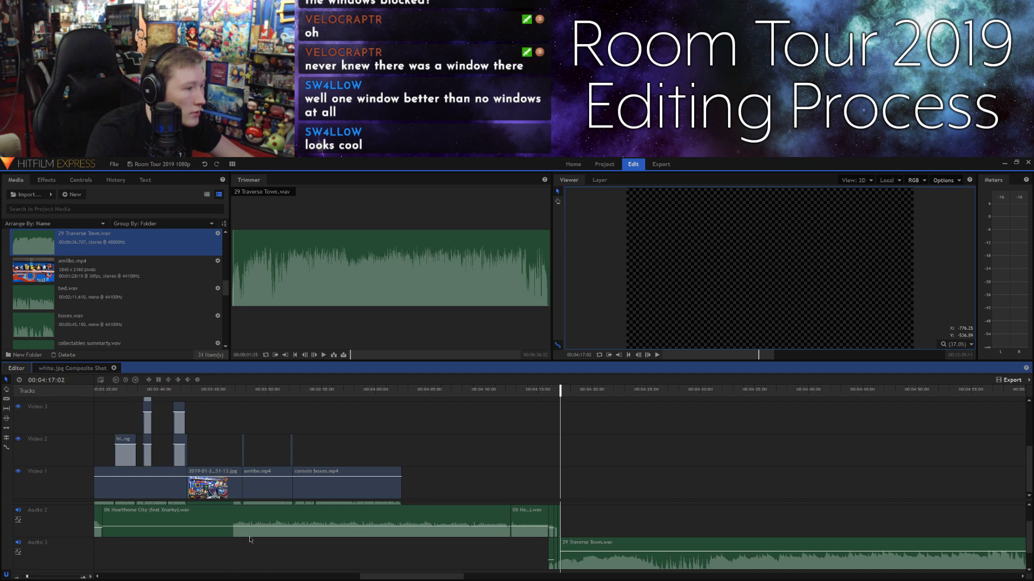
pyautogui.click(361, 516)
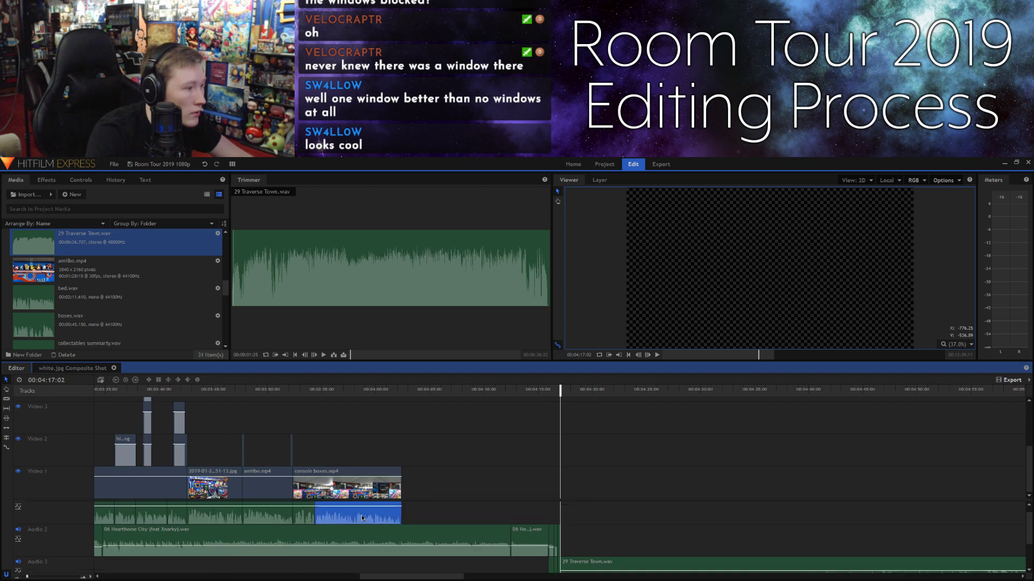
pyautogui.rightClick(361, 514)
pyautogui.click(377, 415)
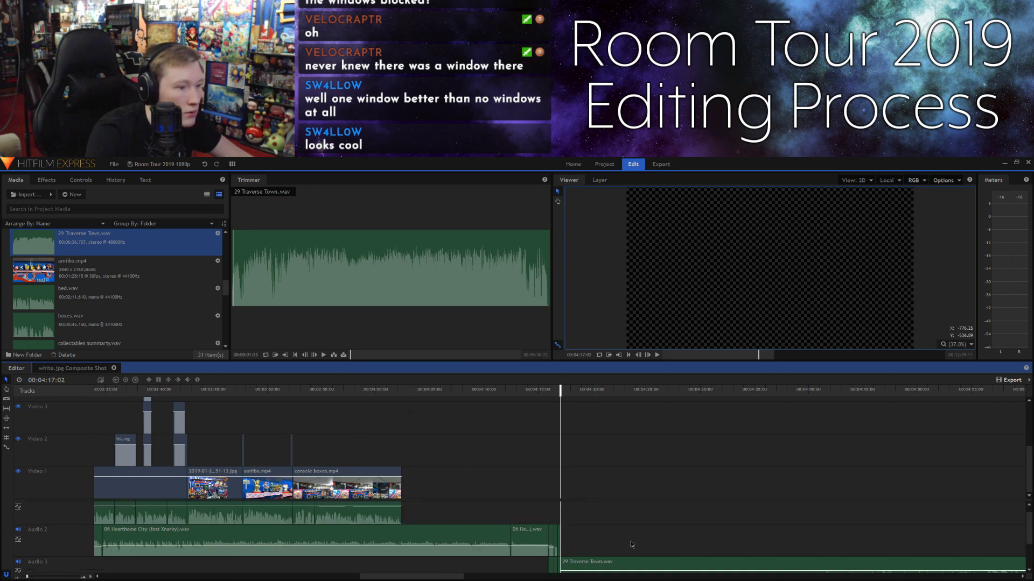
pyautogui.moveTo(701, 548); pyautogui.dragTo(700, 547)
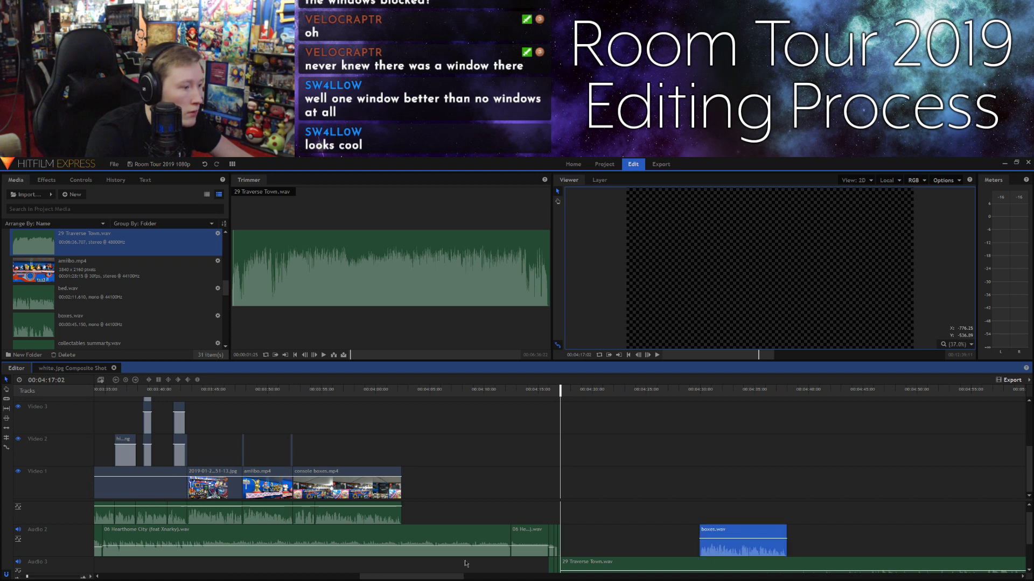
# Step: Play the boxes.wav copy over Traverse Town from about 00:04:30 and lower the level of the long Traverse Town clip
pyautogui.scroll(-1, 586, 559)
pyautogui.hscroll(8, 472, 571)
pyautogui.hscroll(-3, 430, 538)
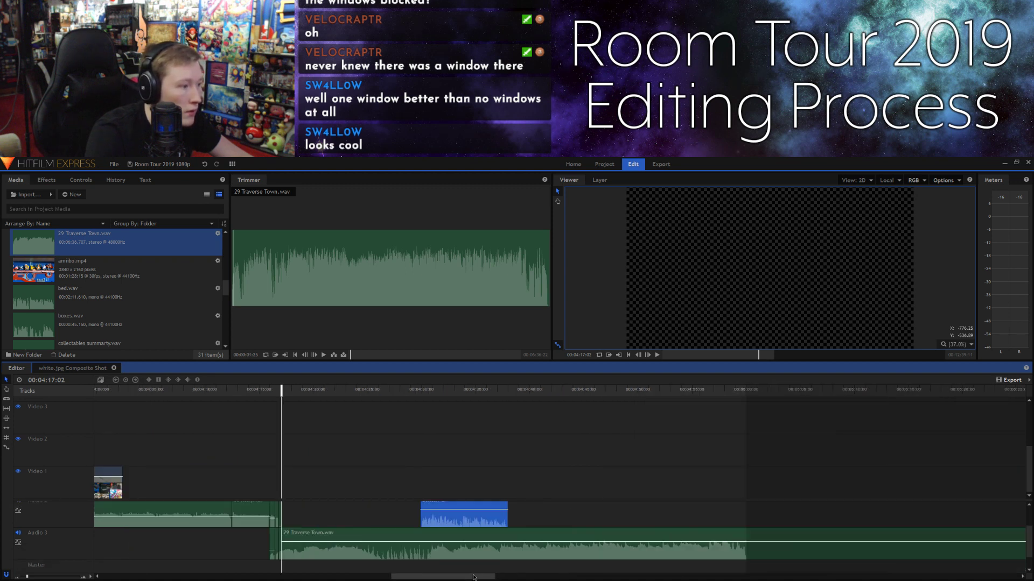
pyautogui.click(422, 388)
pyautogui.press('space')
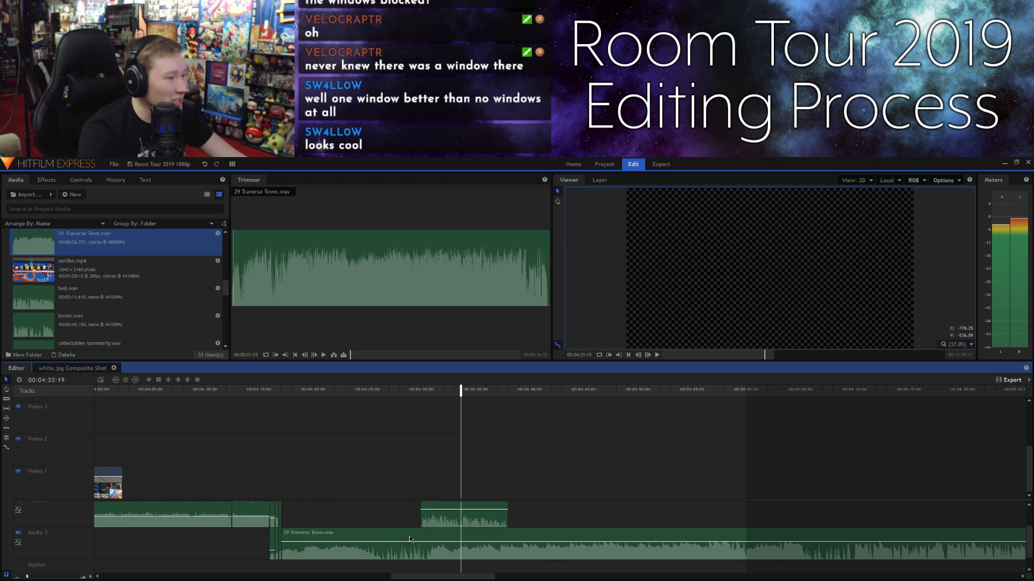
pyautogui.moveTo(409, 541); pyautogui.dragTo(410, 545)
# Step: Compare the loudness of Hearthome City near 00:04:05 with Traverse Town near 00:04:40, and lower the long Traverse Town clip's level to -26.67
pyautogui.click(139, 392)
pyautogui.press('space')
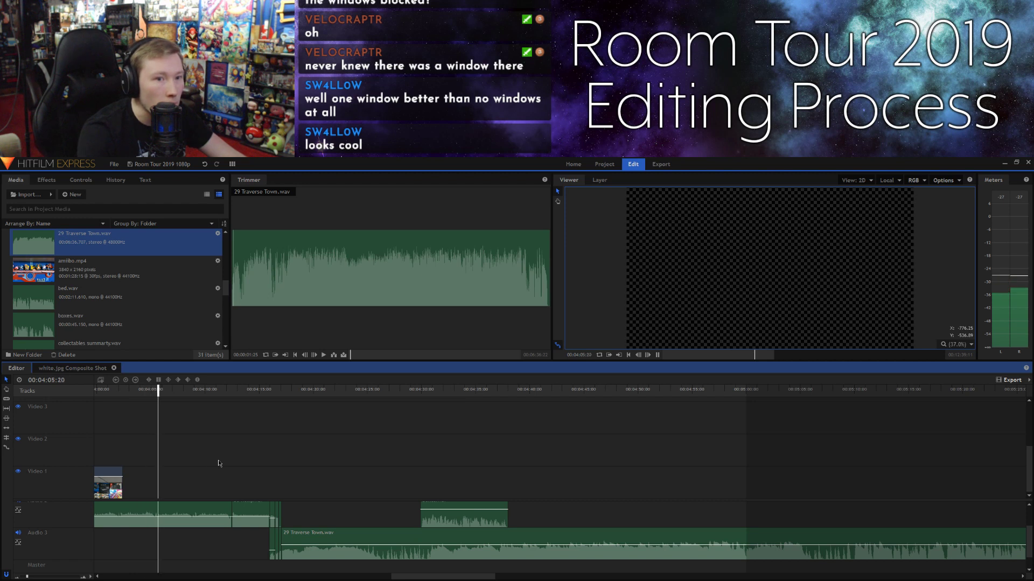
pyautogui.press('space')
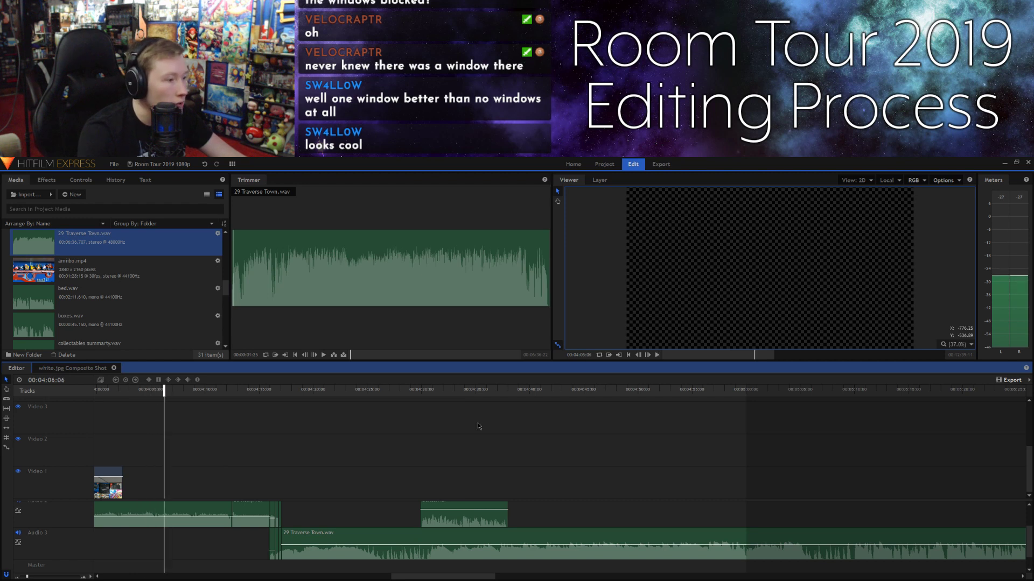
pyautogui.click(522, 391)
pyautogui.press('space')
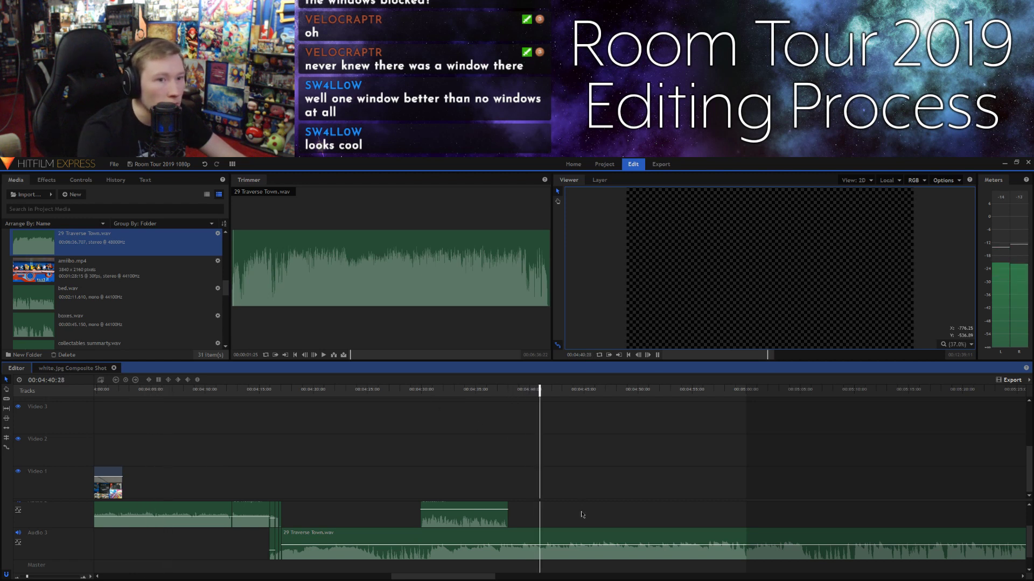
pyautogui.moveTo(556, 545); pyautogui.dragTo(556, 549)
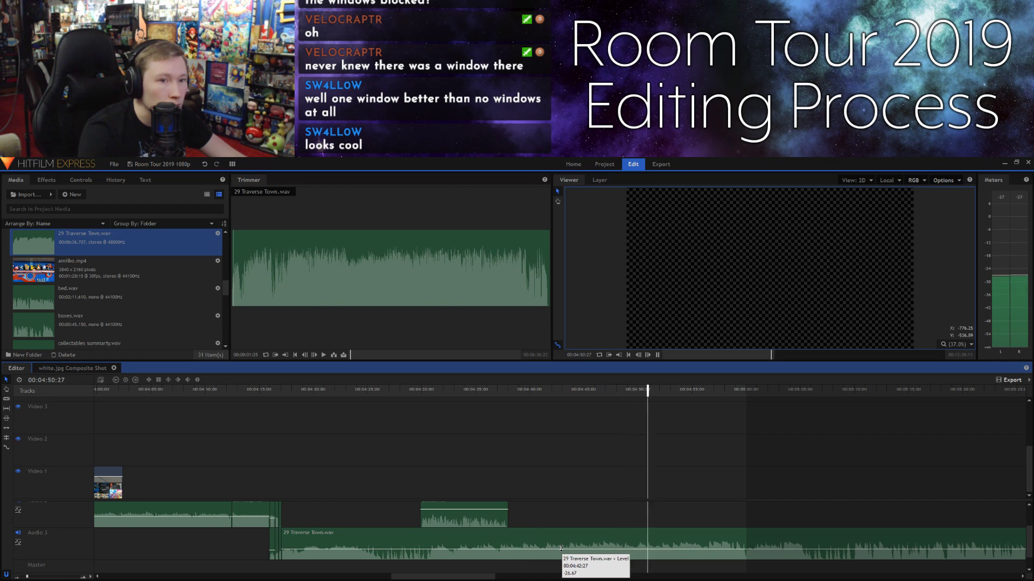
# Step: Compare the music loudness near 00:05:12 with the boxes.wav copy near 00:04:30, and delete that copy from Audio 2
pyautogui.click(854, 389)
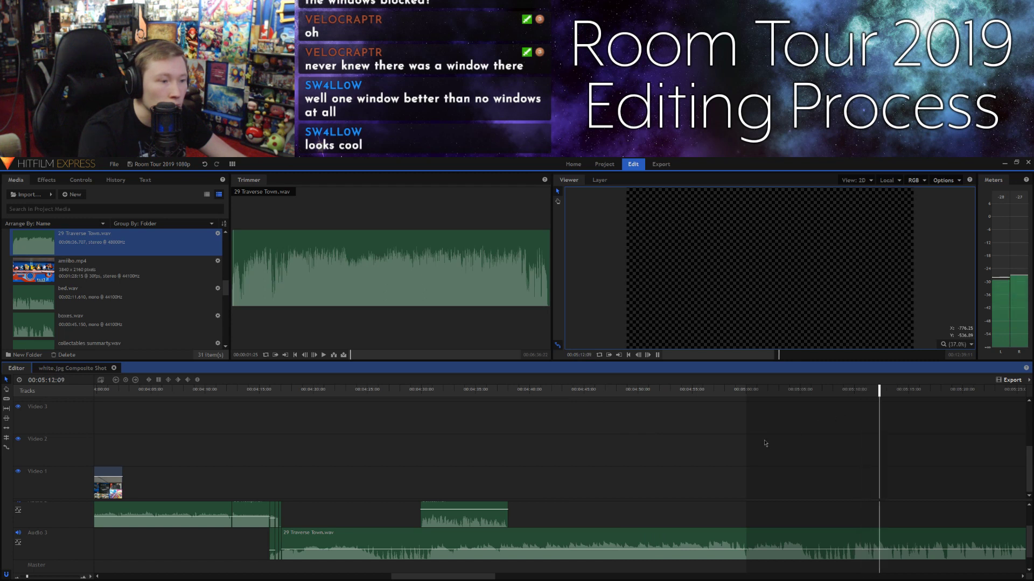
pyautogui.click(392, 389)
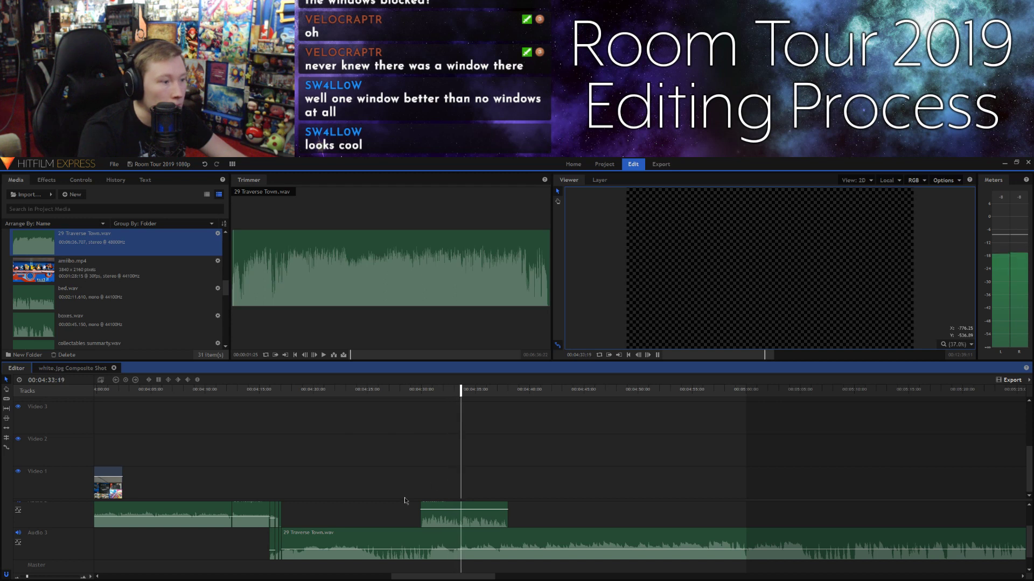
pyautogui.click(430, 520)
pyautogui.press('Delete')
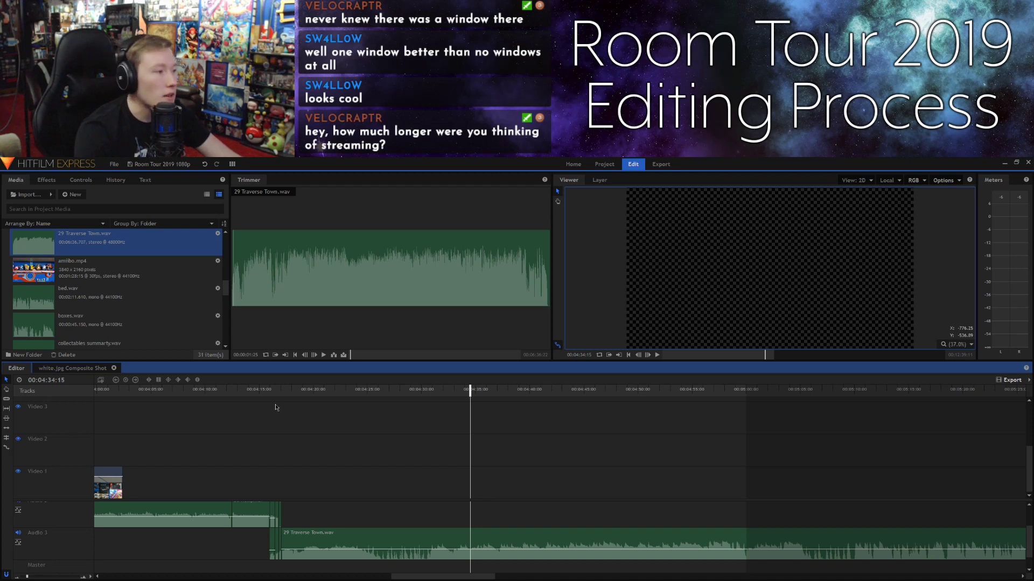
# Step: Lower the levels of the short Traverse Town pieces in the crossfade near 00:04:16 and play the transition
pyautogui.click(265, 390)
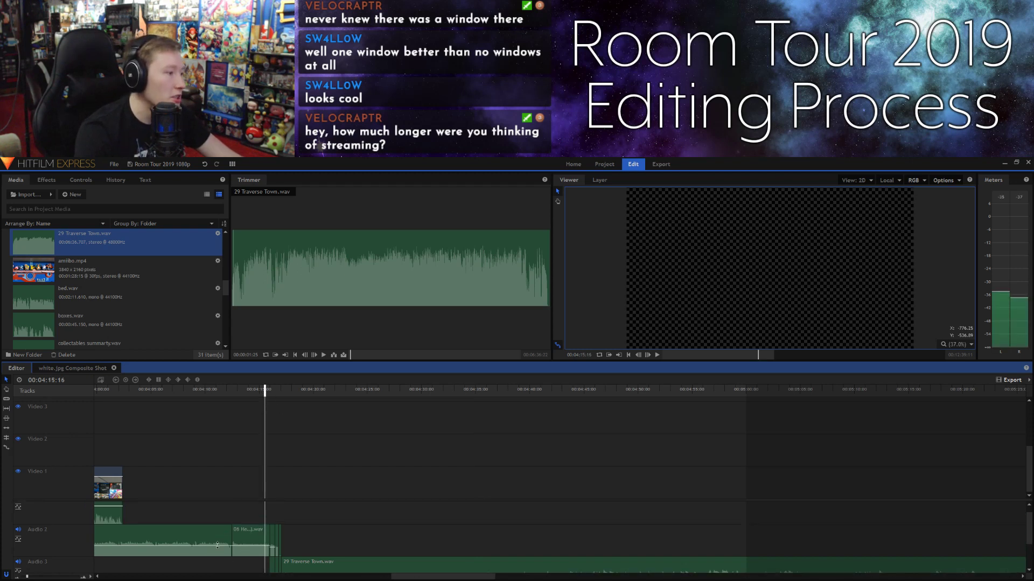
pyautogui.scroll(1, 218, 537)
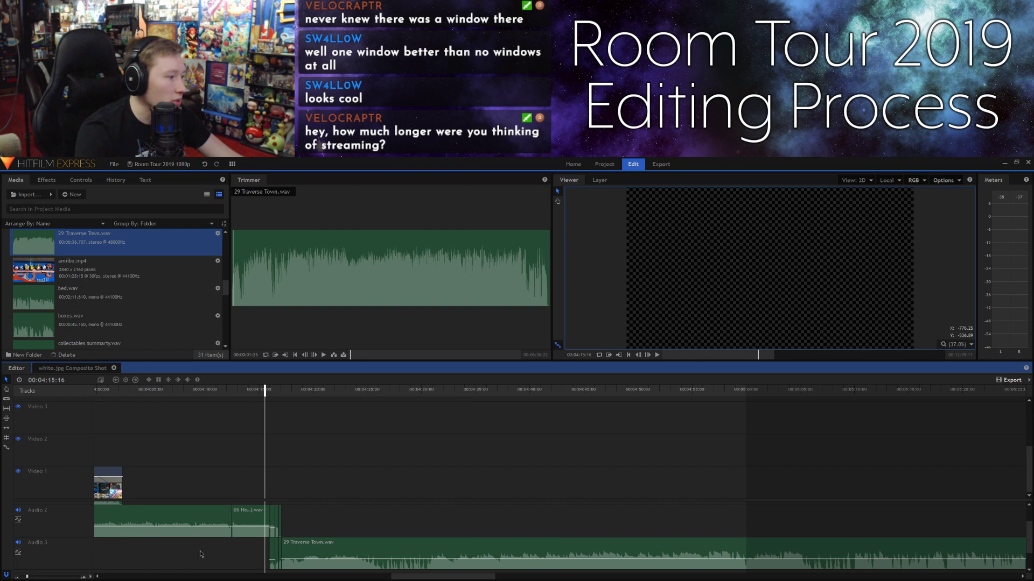
pyautogui.scroll(-1, 200, 553)
pyautogui.scroll(1, 200, 553)
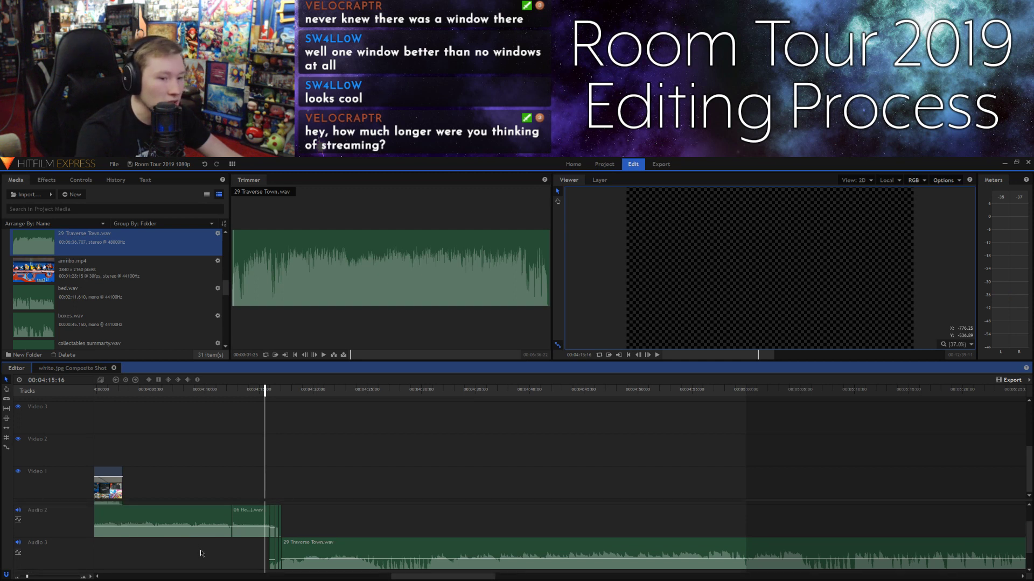
pyautogui.click(39, 575)
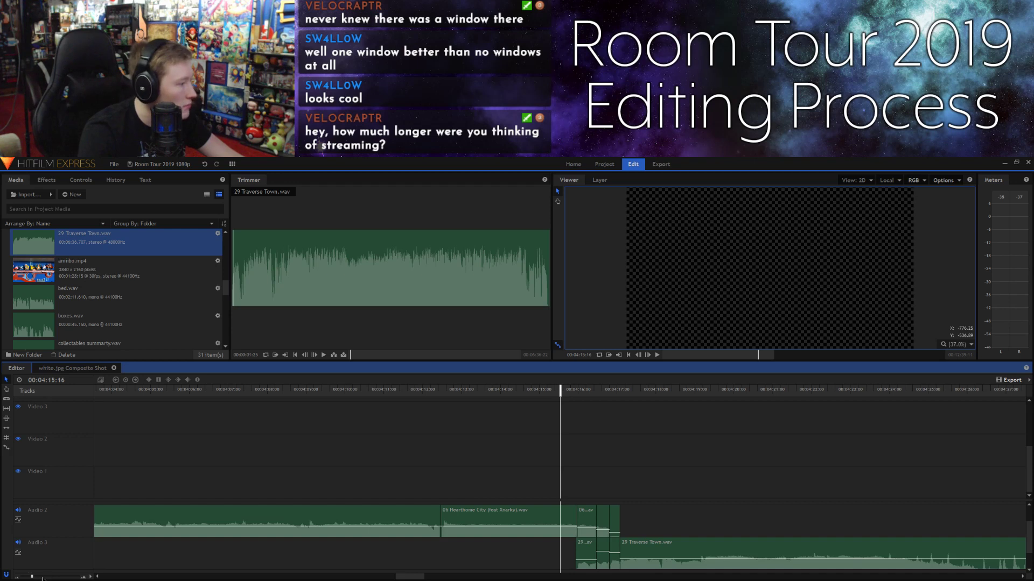
pyautogui.click(43, 576)
pyautogui.hscroll(2, 344, 578)
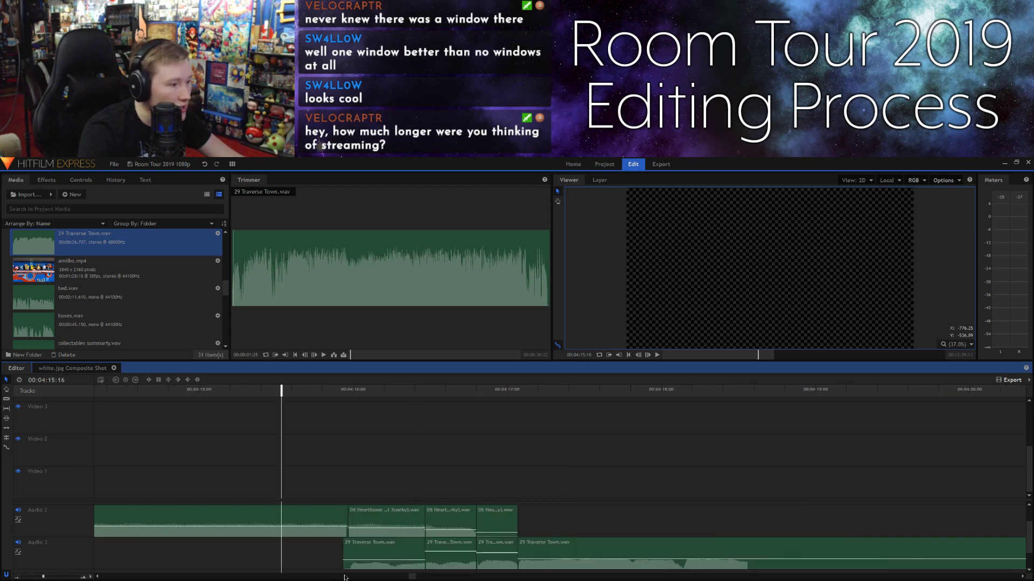
pyautogui.moveTo(497, 553); pyautogui.dragTo(456, 563)
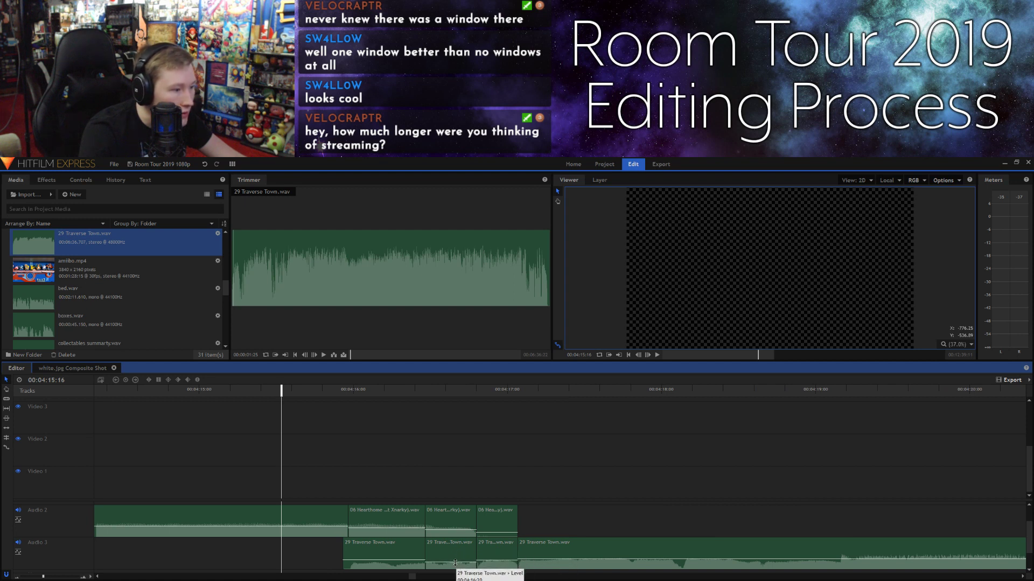
pyautogui.moveTo(413, 560); pyautogui.dragTo(413, 563)
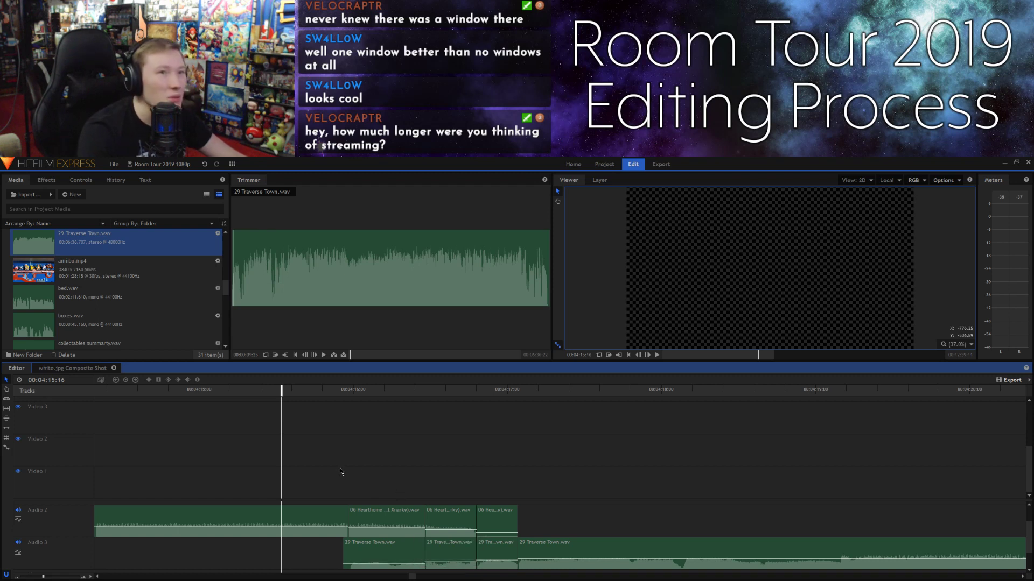
pyautogui.press('space')
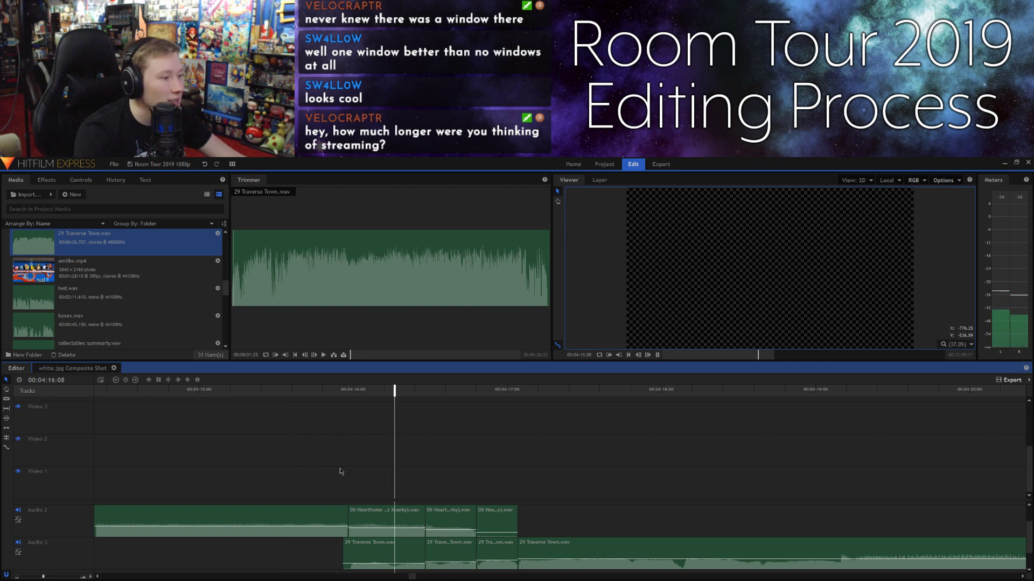
pyautogui.press('space')
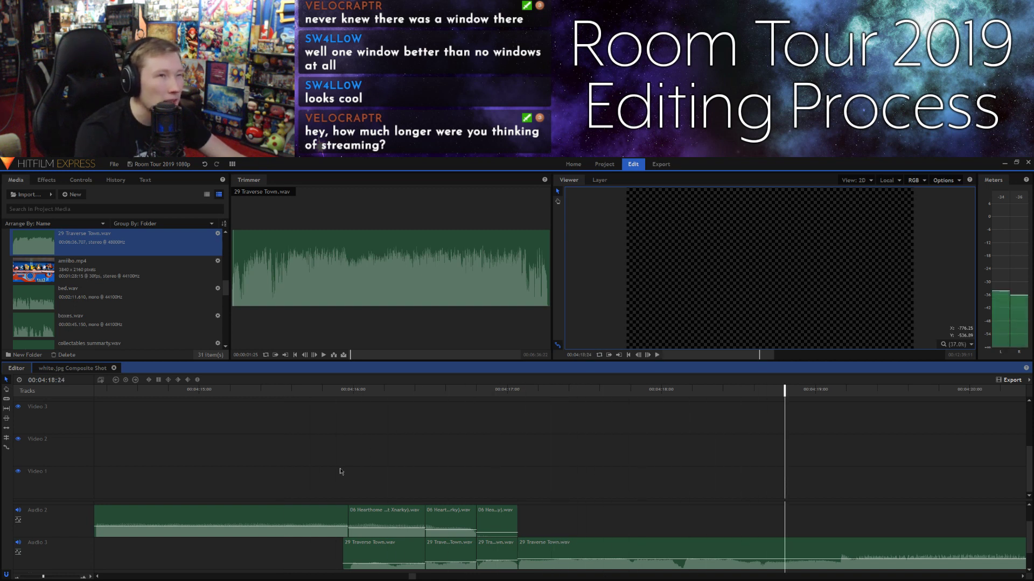
# Step: Move all the Traverse Town pieces earlier on Audio 3 to start at about 00:04:14:26, and play the transition to check the timing
pyautogui.moveTo(292, 556); pyautogui.dragTo(482, 549)
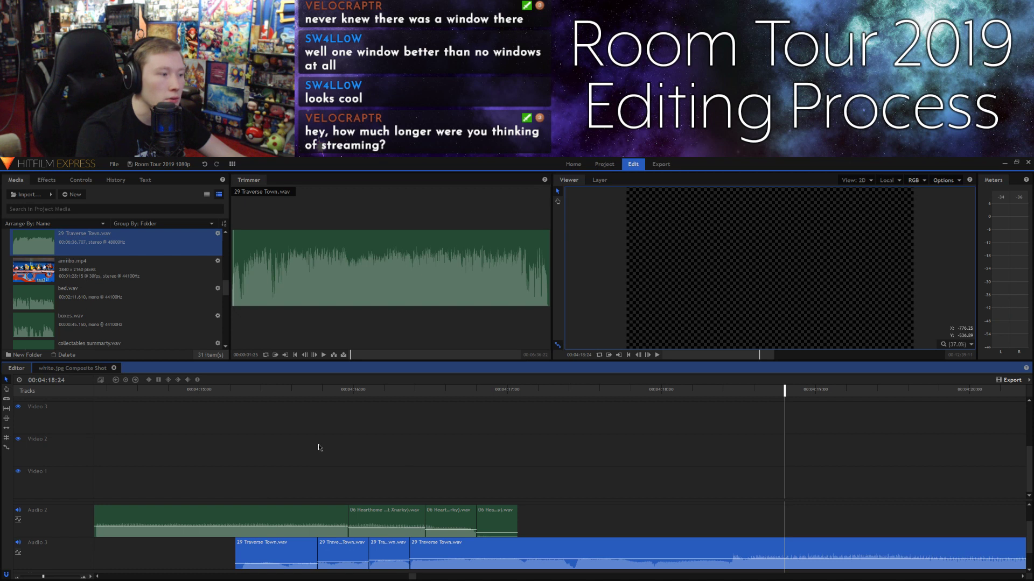
pyautogui.click(169, 396)
pyautogui.press('space')
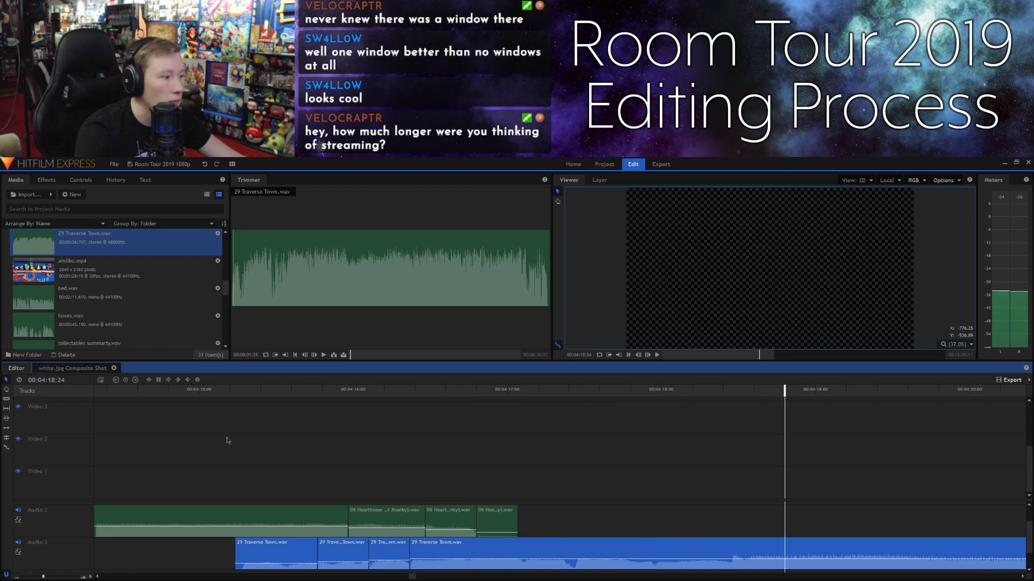
pyautogui.moveTo(191, 556); pyautogui.dragTo(410, 555)
pyautogui.click(165, 388)
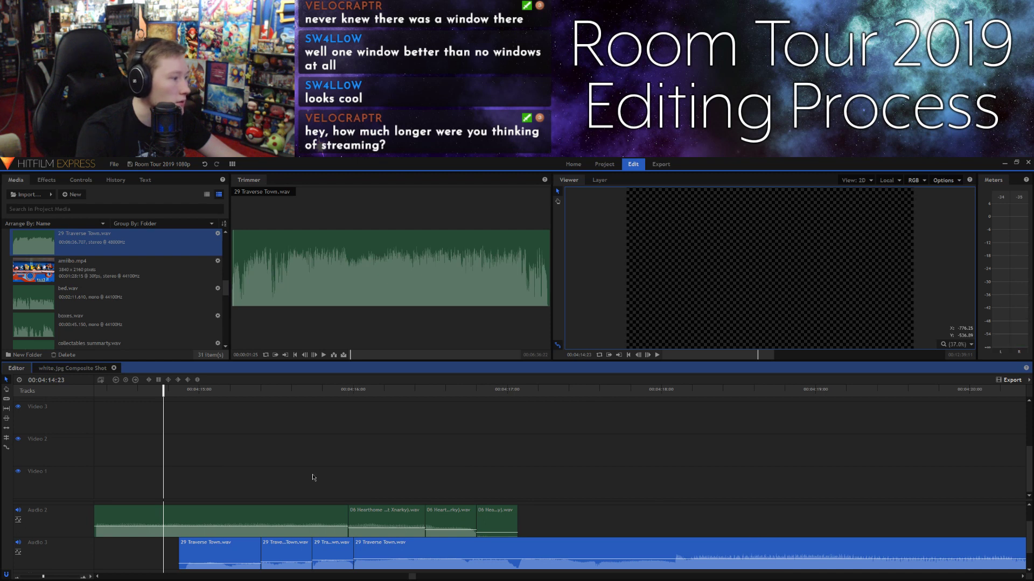
pyautogui.click(635, 520)
pyautogui.press('space')
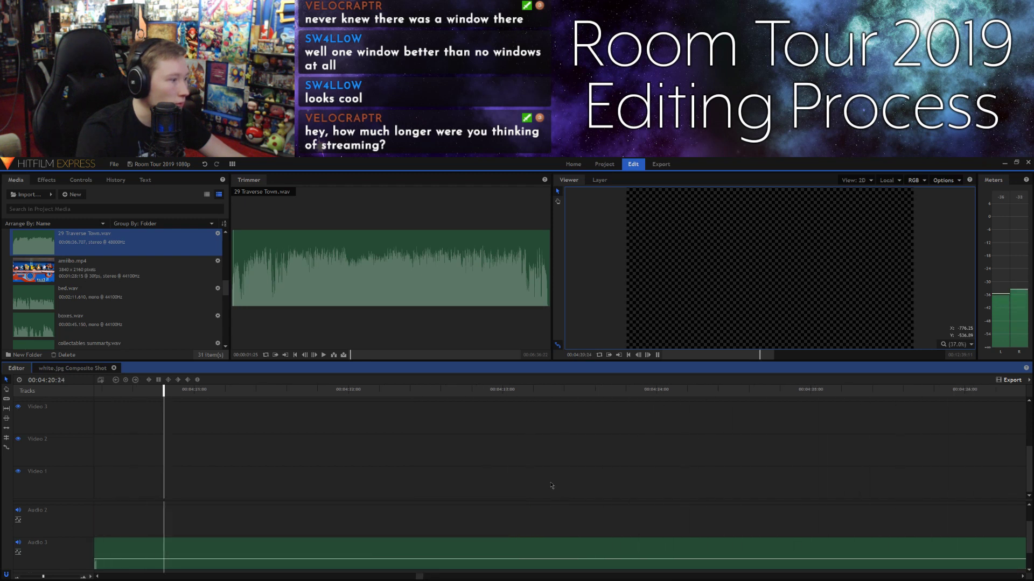
pyautogui.press('space')
pyautogui.moveTo(33, 578); pyautogui.dragTo(29, 577)
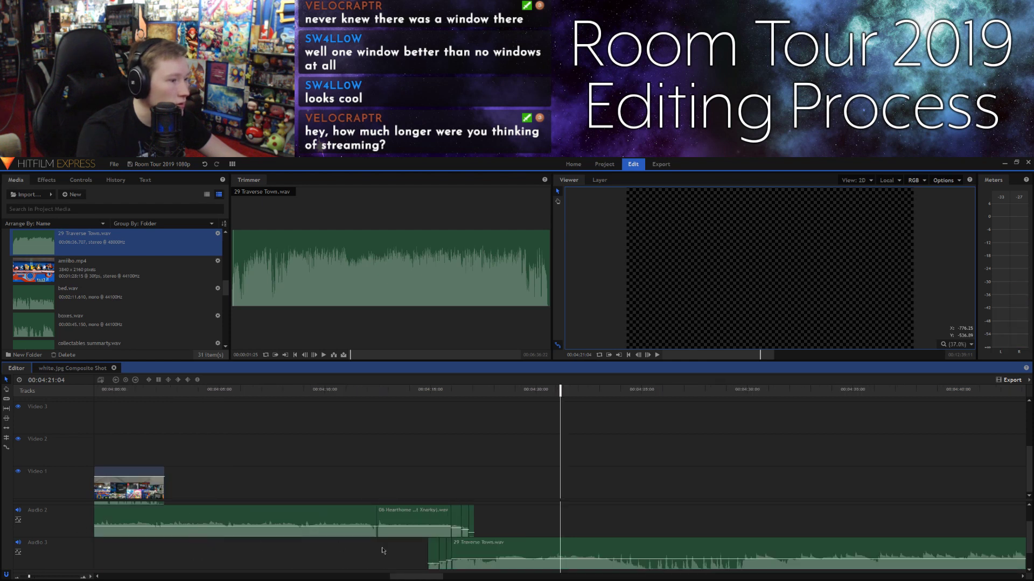
pyautogui.click(483, 391)
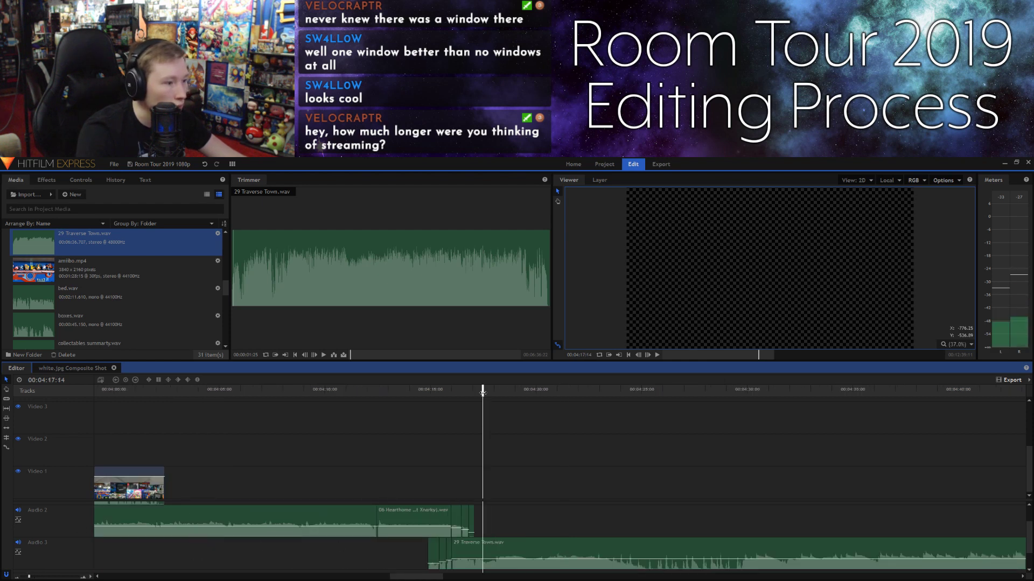
pyautogui.click(519, 547)
pyautogui.hotkey('ctrl', 'shift', 'd')
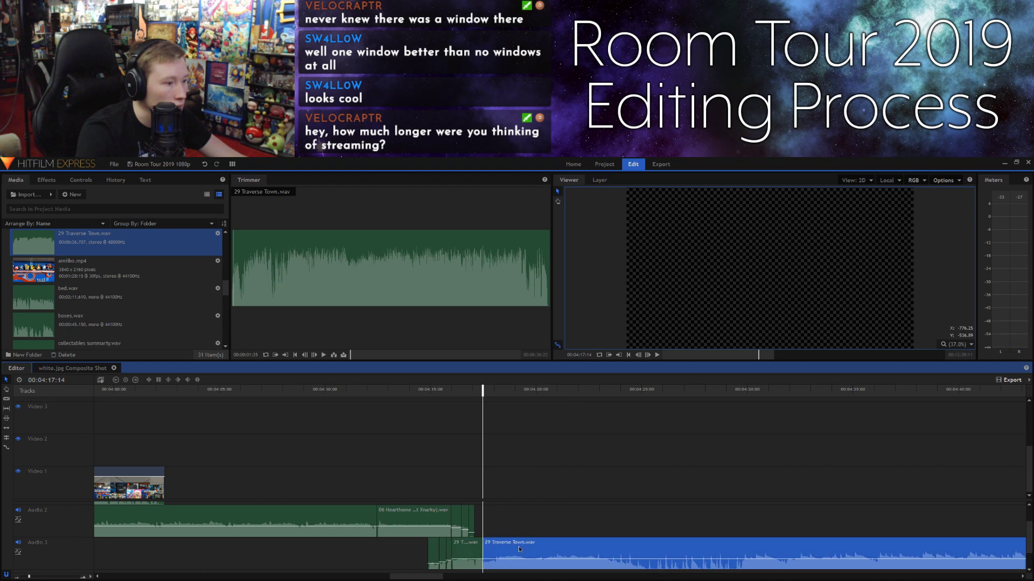
pyautogui.click(204, 165)
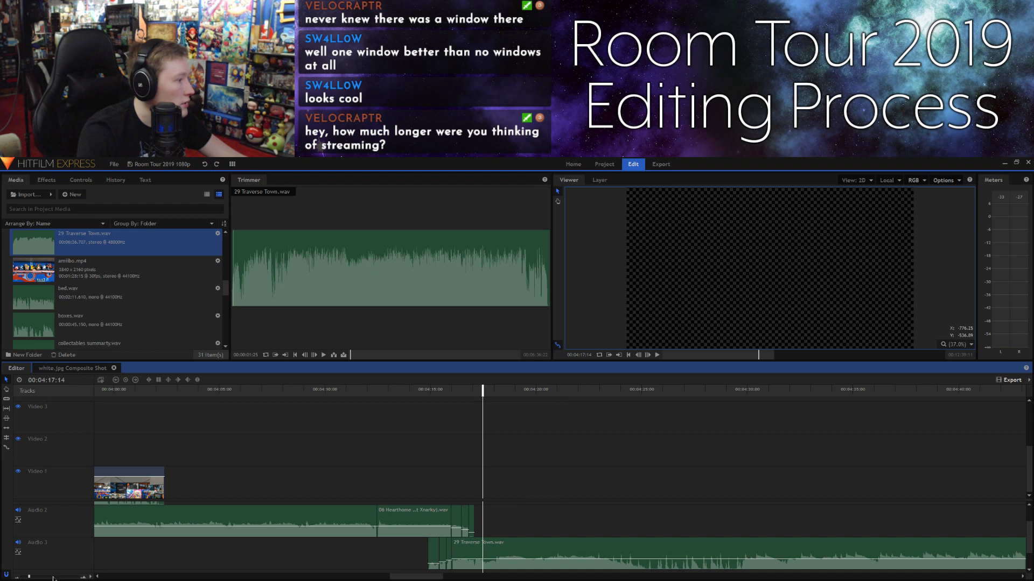
# Step: Split the long Traverse Town clip at 00:04:17:02, where Hearthome City ends, and move the remaining part up to Audio 2
pyautogui.moveTo(54, 578); pyautogui.dragTo(60, 578)
pyautogui.click(412, 387)
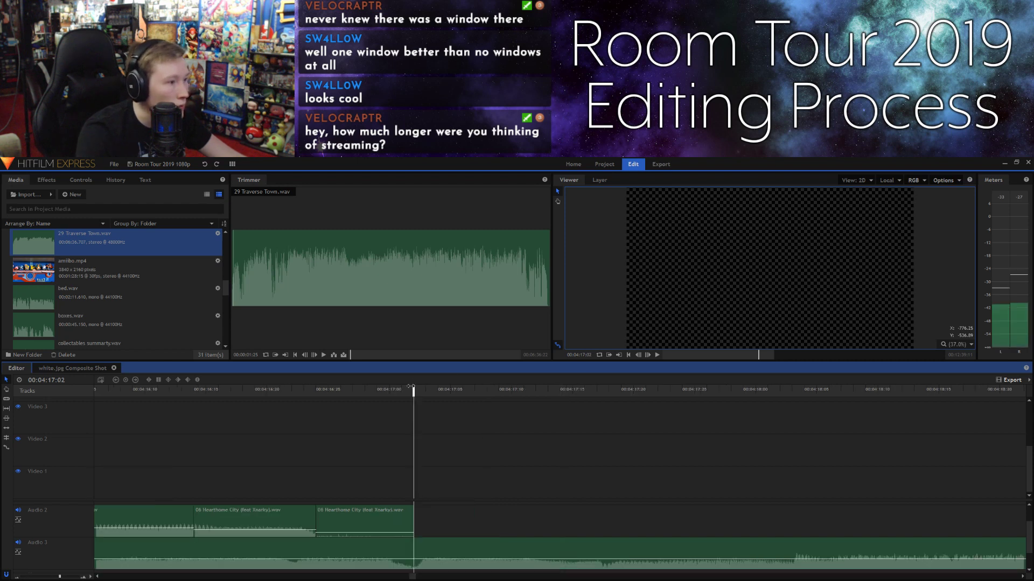
pyautogui.click(647, 354)
pyautogui.click(638, 355)
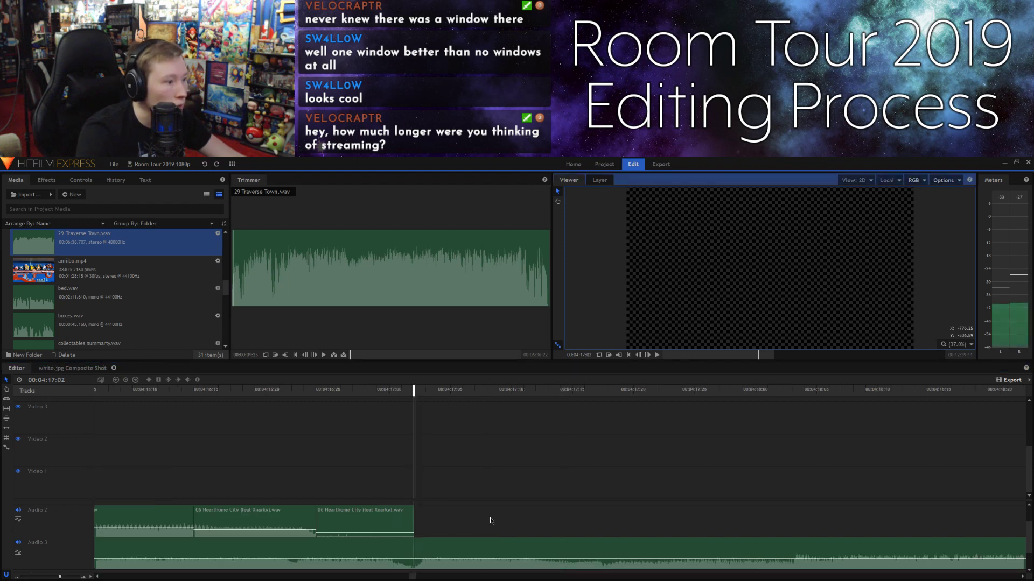
pyautogui.click(476, 544)
pyautogui.hotkey('ctrl', 'shift', 'd')
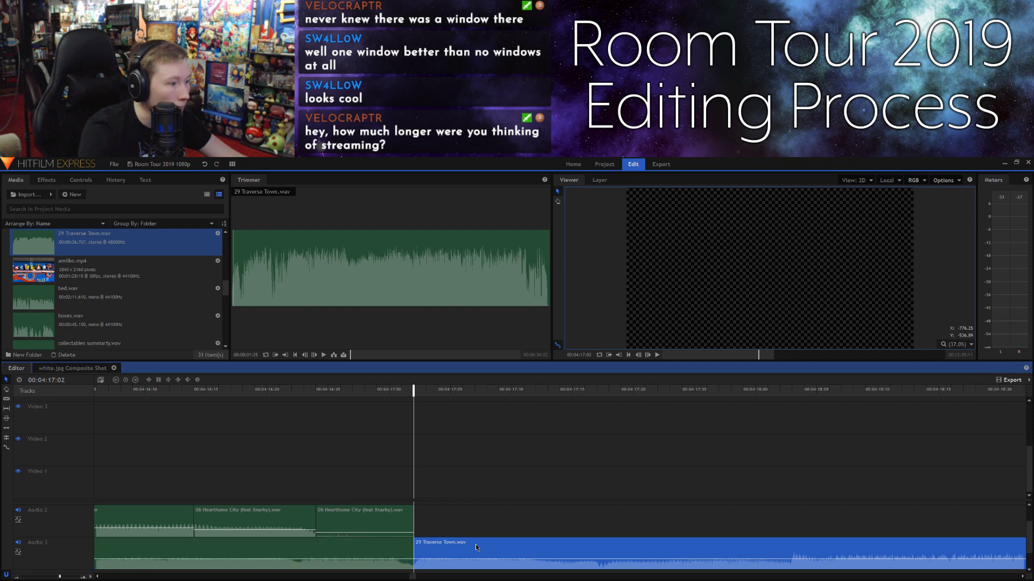
pyautogui.moveTo(455, 552); pyautogui.dragTo(441, 480)
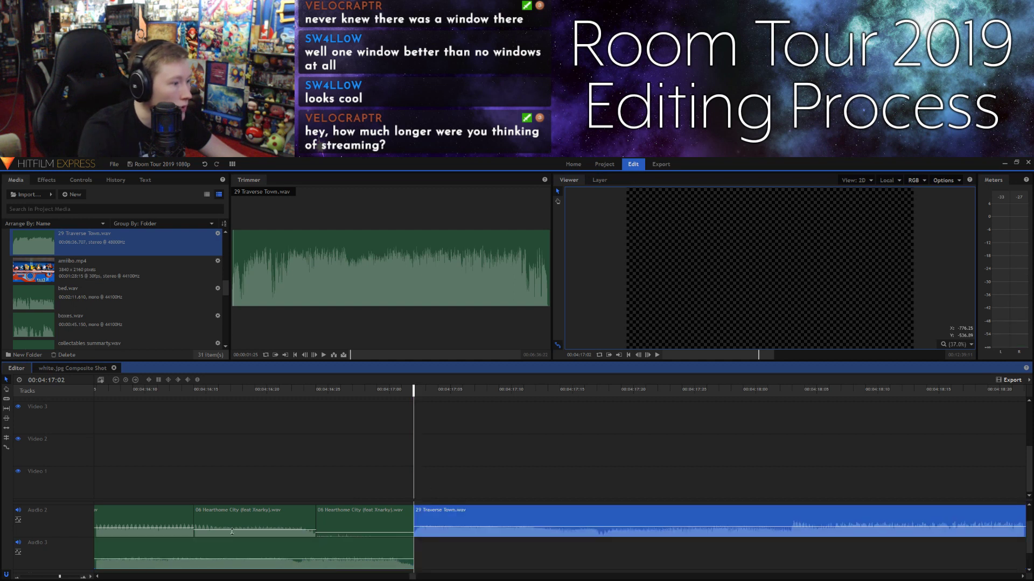
# Step: Play the transition from Hearthome City into Traverse Town from about 00:04:10 to 00:04:23
pyautogui.scroll(-8, 47, 571)
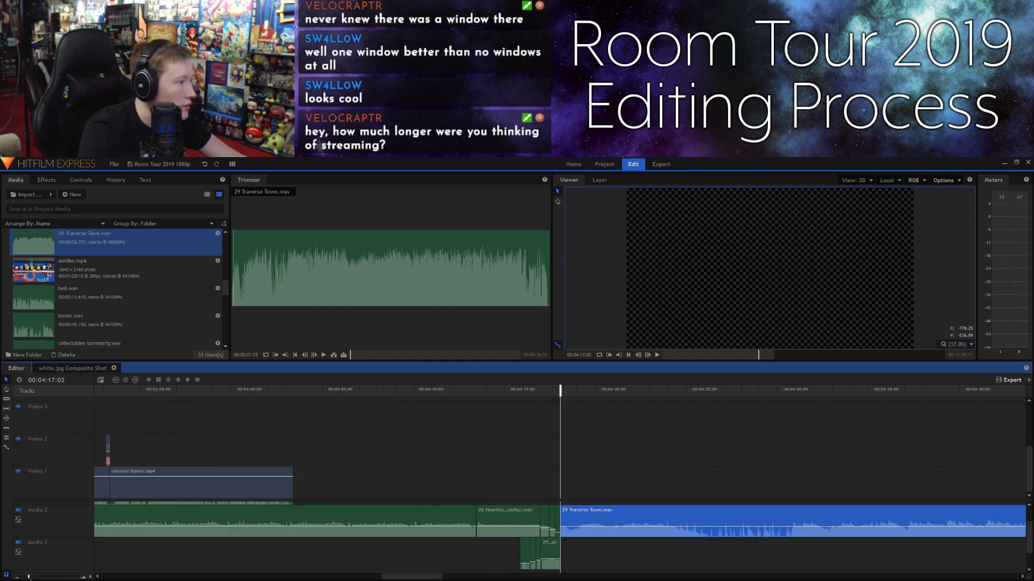
pyautogui.click(427, 540)
pyautogui.scroll(1, 426, 537)
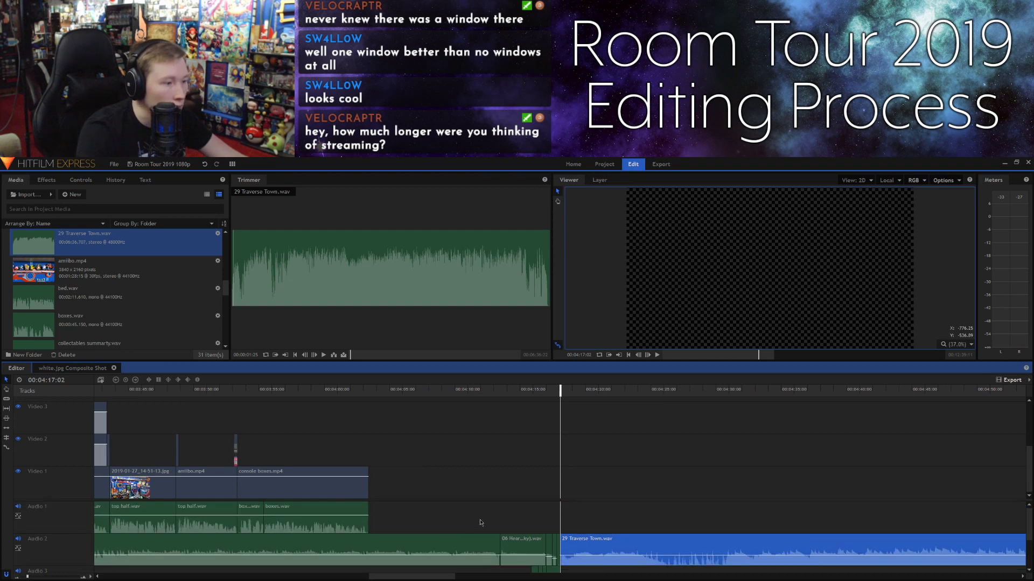
pyautogui.click(376, 392)
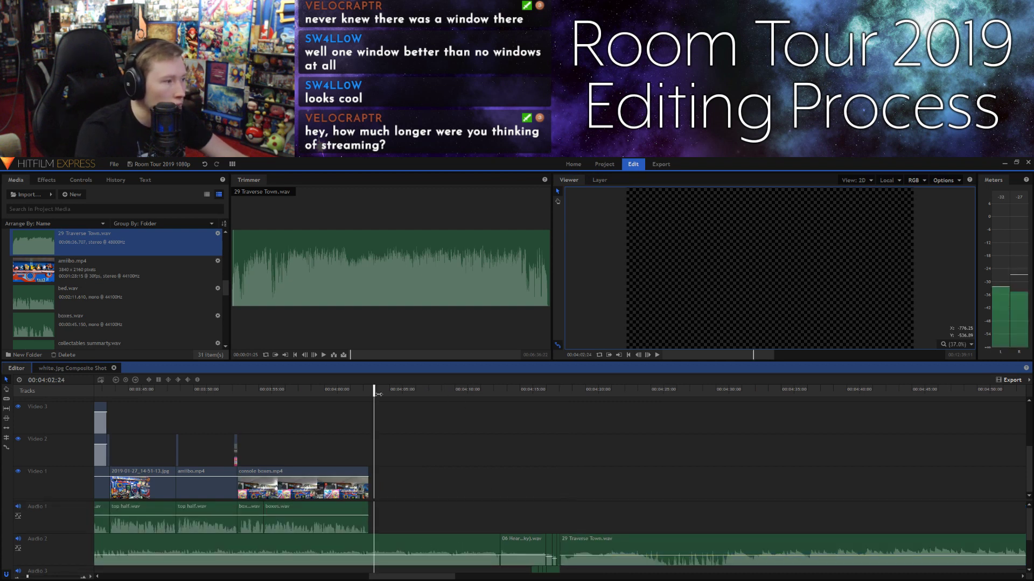
pyautogui.click(469, 393)
pyautogui.press('space')
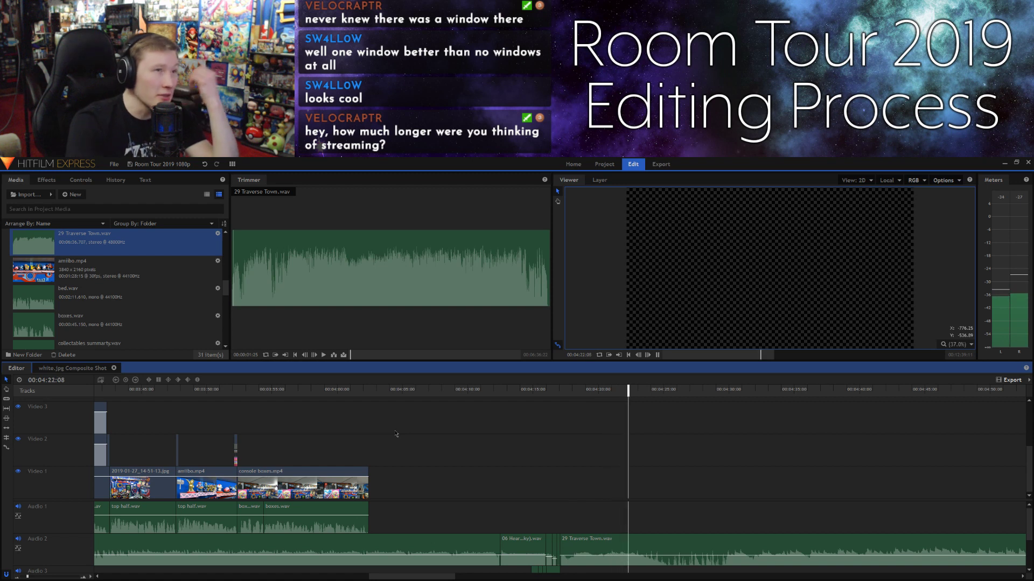
pyautogui.press('space')
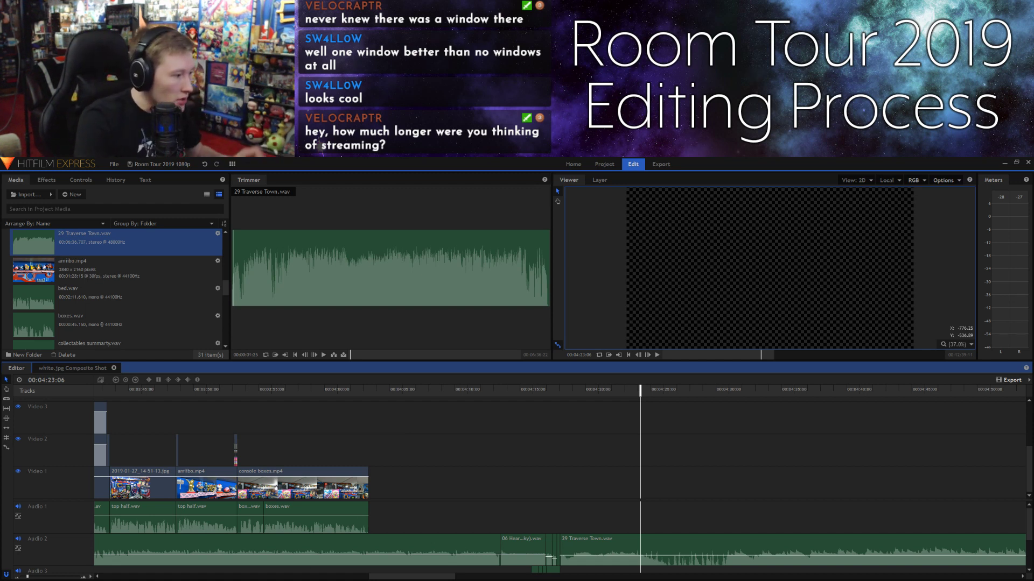
# Step: Switch to Photoshop and save the Starting Soon document as "twitch template edit" in the Brio Recordings folder with Maximize Compatibility on
pyautogui.click(285, 567)
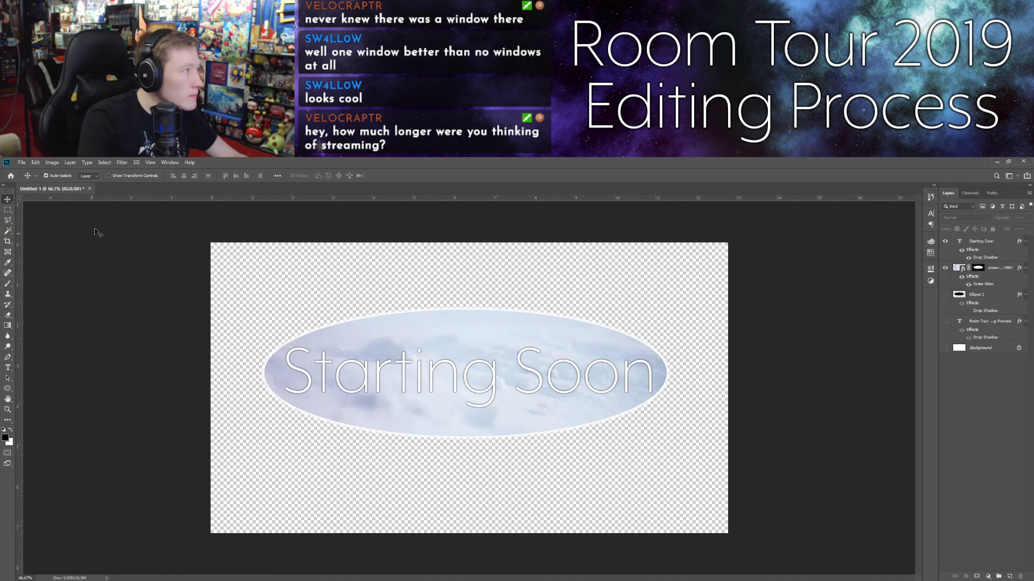
pyautogui.click(89, 188)
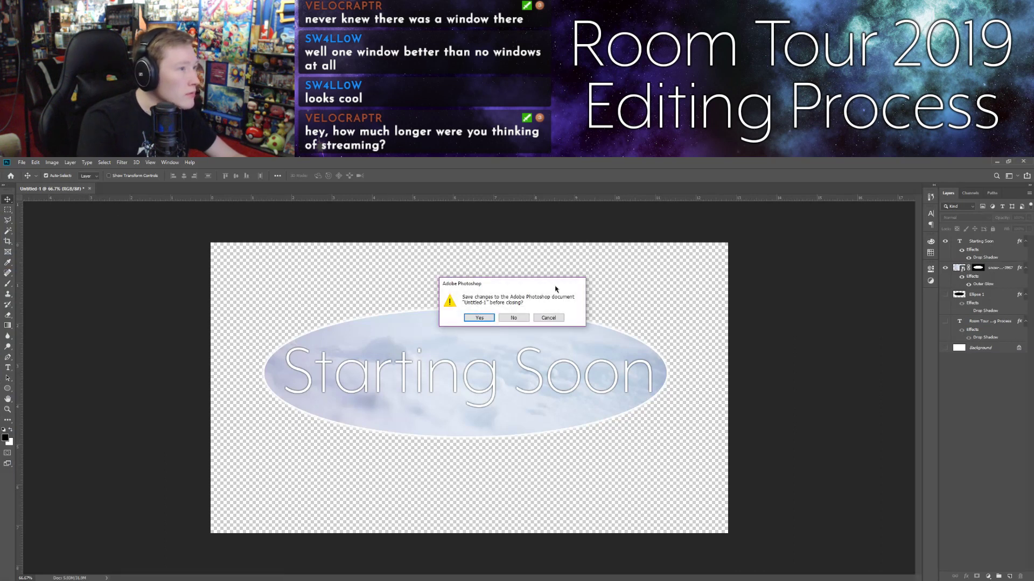
pyautogui.click(479, 318)
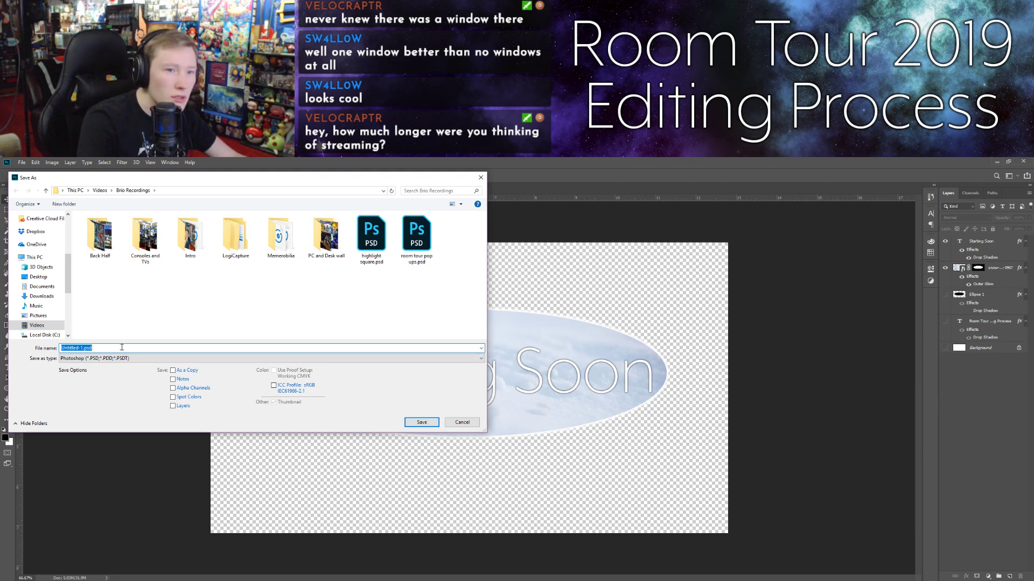
pyautogui.write('twitch template')
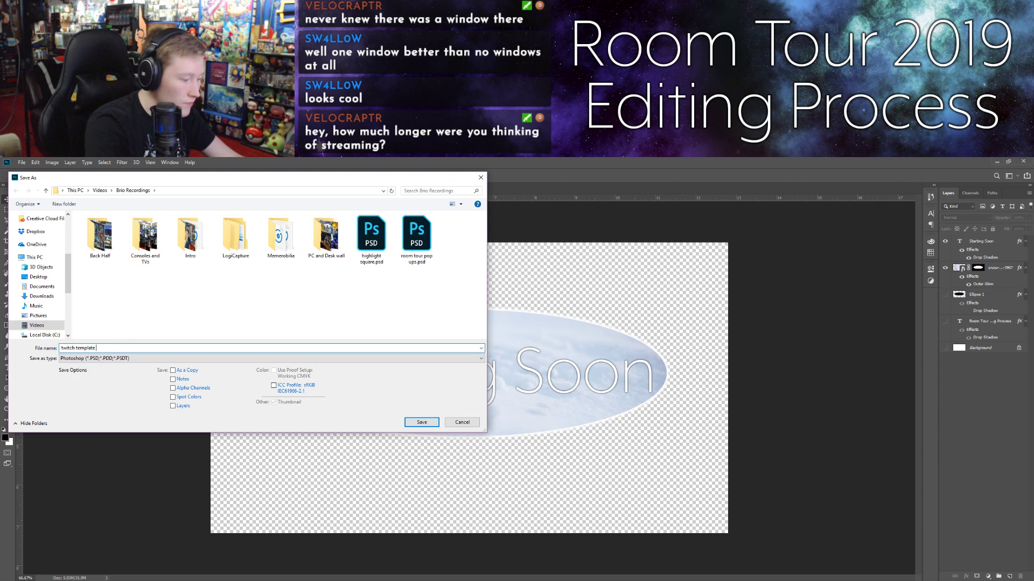
pyautogui.write('edit')
pyautogui.press('Return')
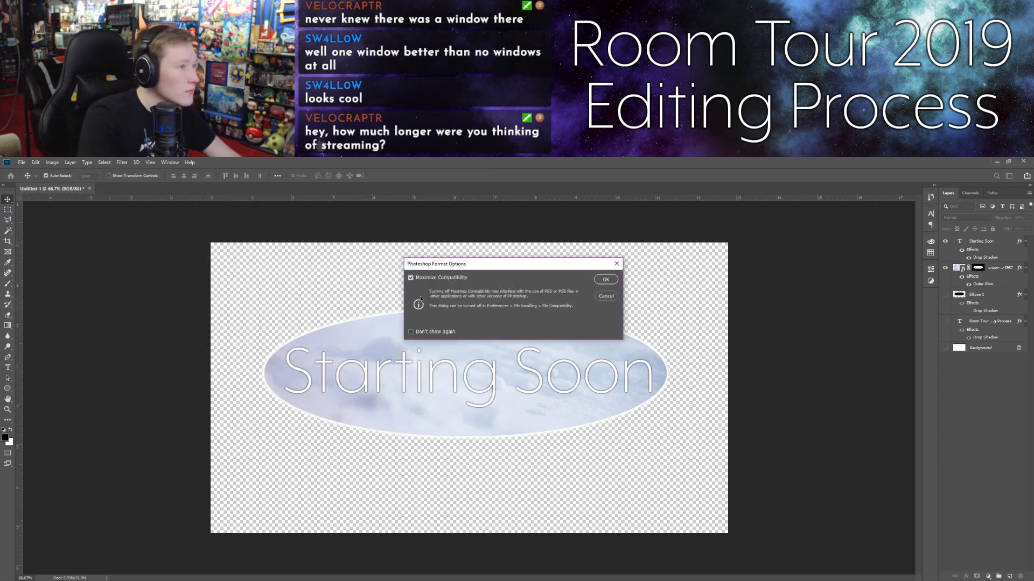
pyautogui.click(612, 282)
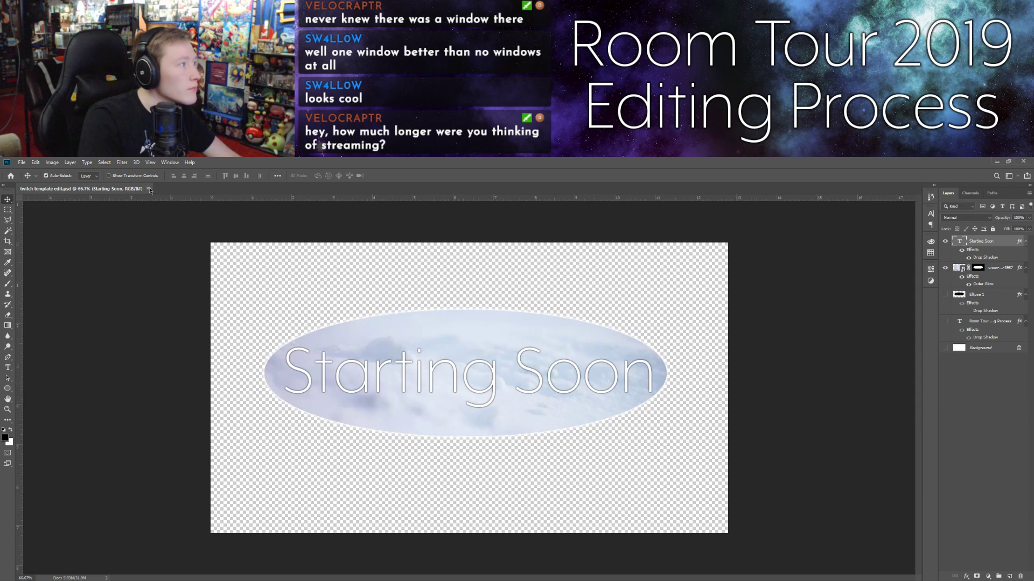
# Step: Close the twitch template document, open music pop-up.psd, and change its Hearthome City line to "Traverse Town"
pyautogui.click(148, 188)
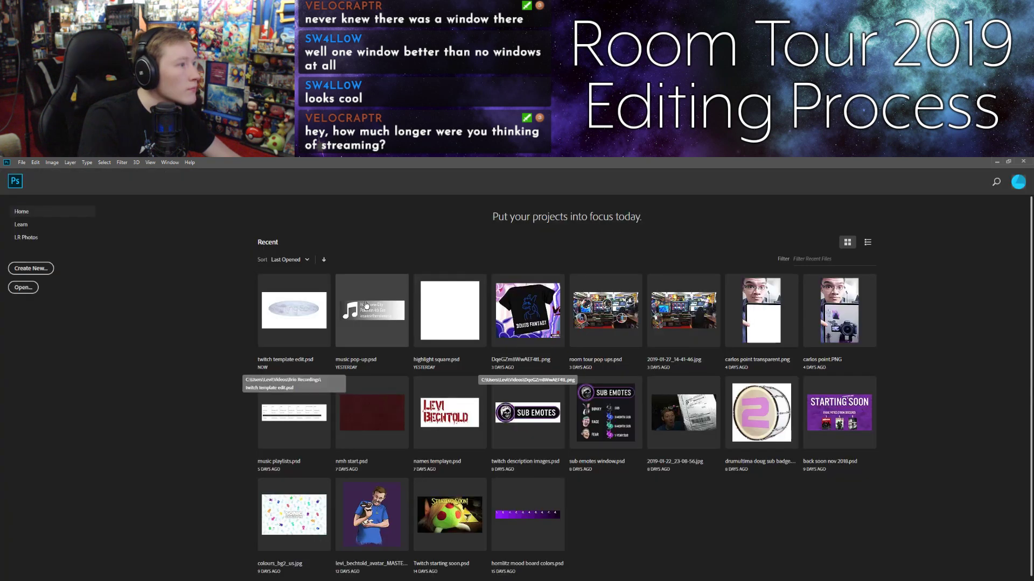
pyautogui.click(303, 330)
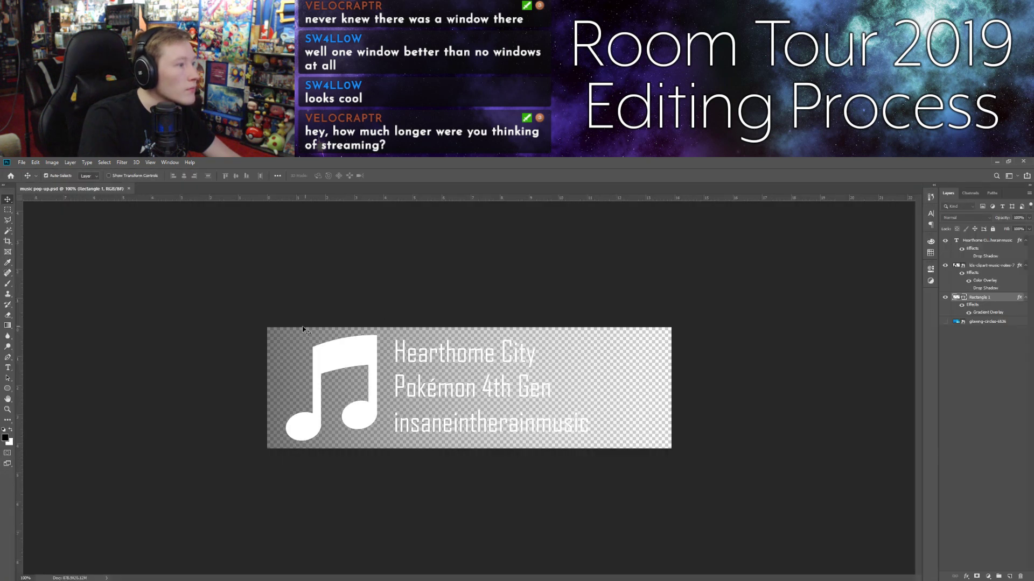
pyautogui.doubleClick(426, 355)
pyautogui.click(493, 351)
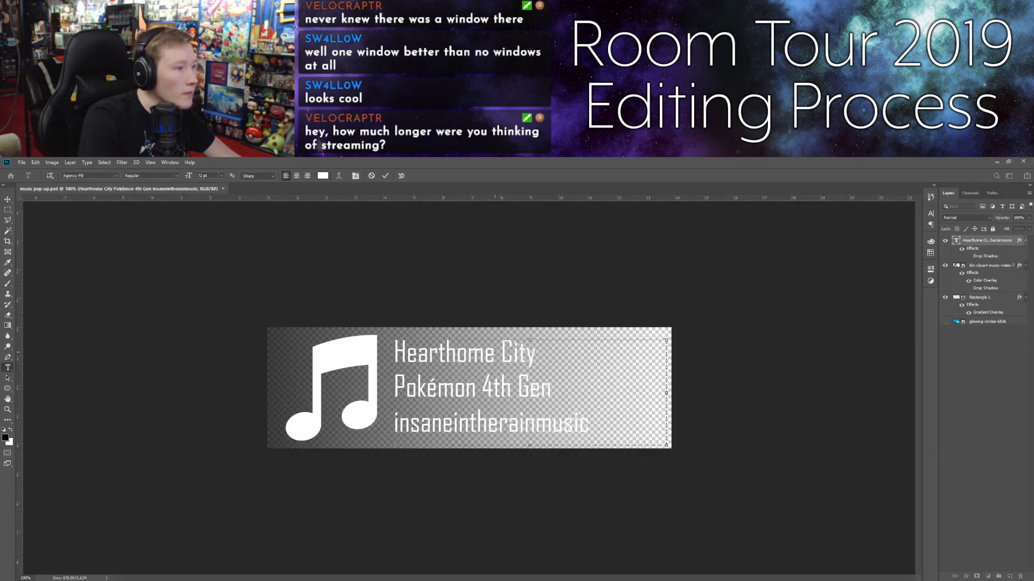
pyautogui.moveTo(538, 349); pyautogui.dragTo(395, 350)
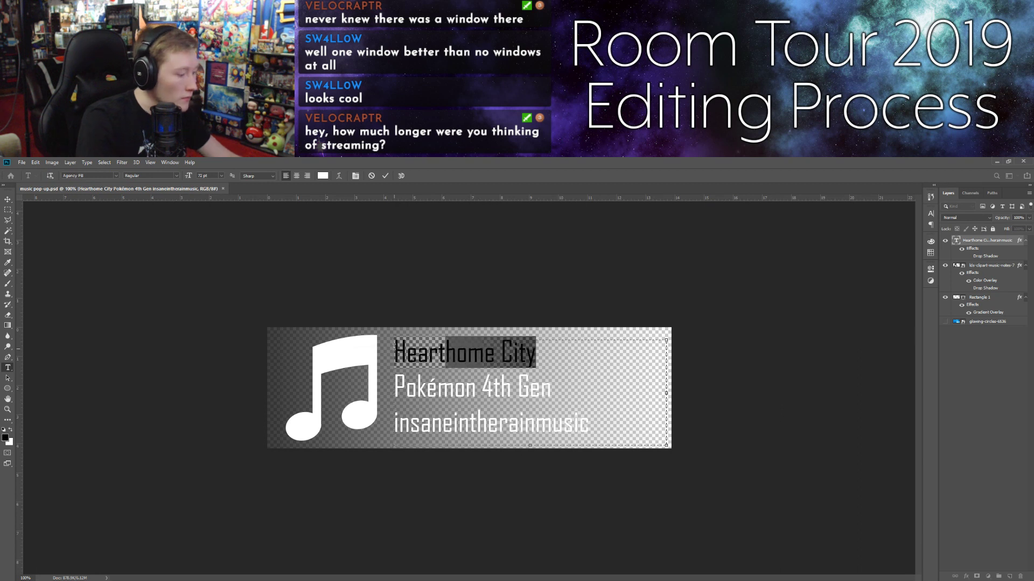
pyautogui.write('Traverse Town')
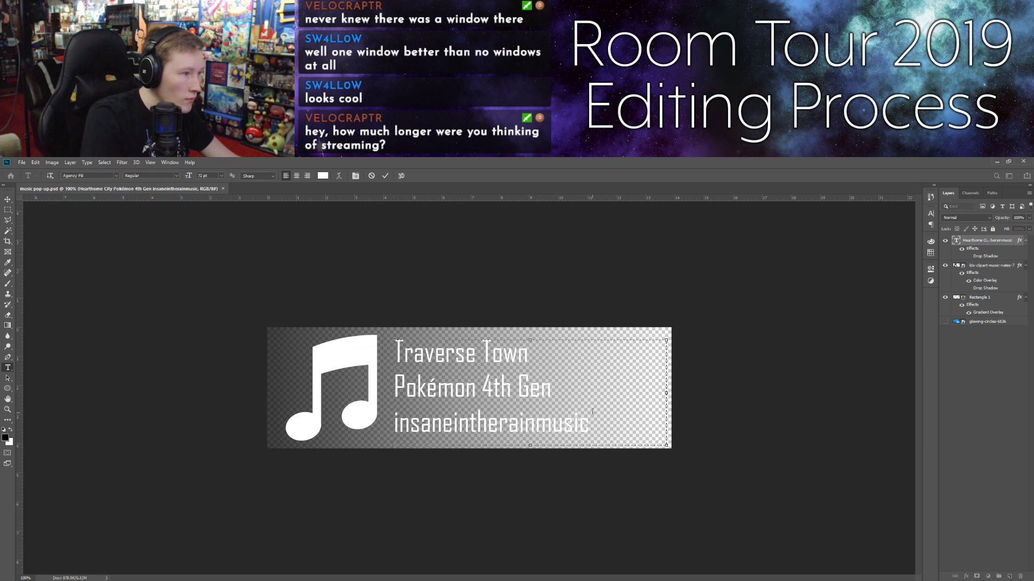
# Step: Replace the pop-up's second text line with "Kingdom Hearts" and commit the text edit
pyautogui.moveTo(549, 385); pyautogui.dragTo(396, 383)
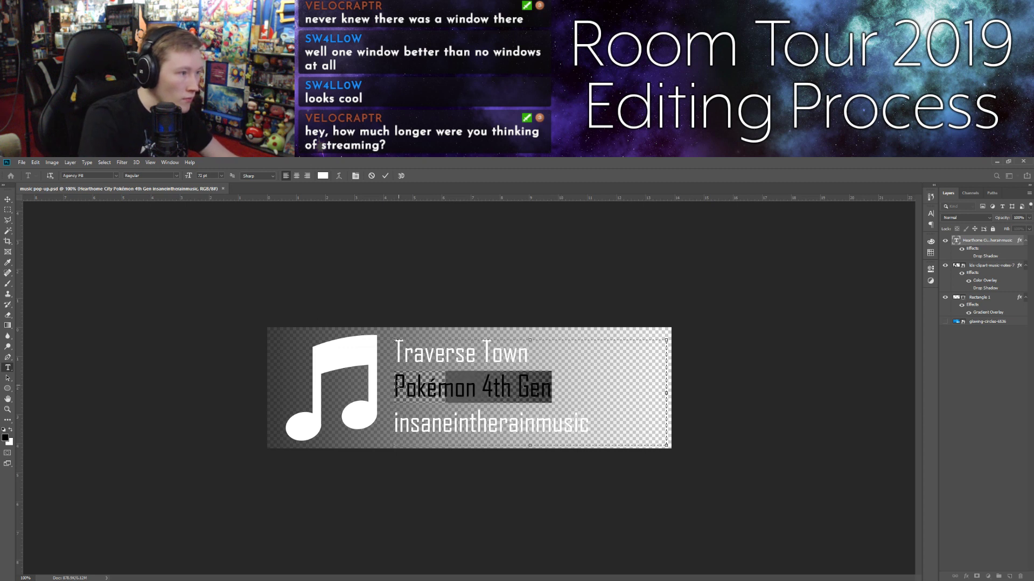
pyautogui.write('Kin')
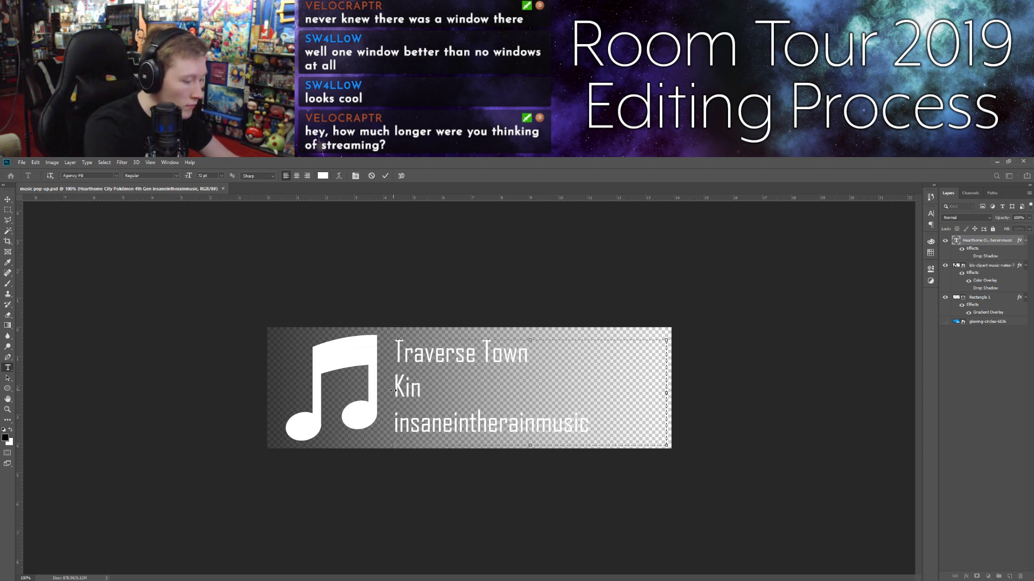
pyautogui.write('gdom Hearts')
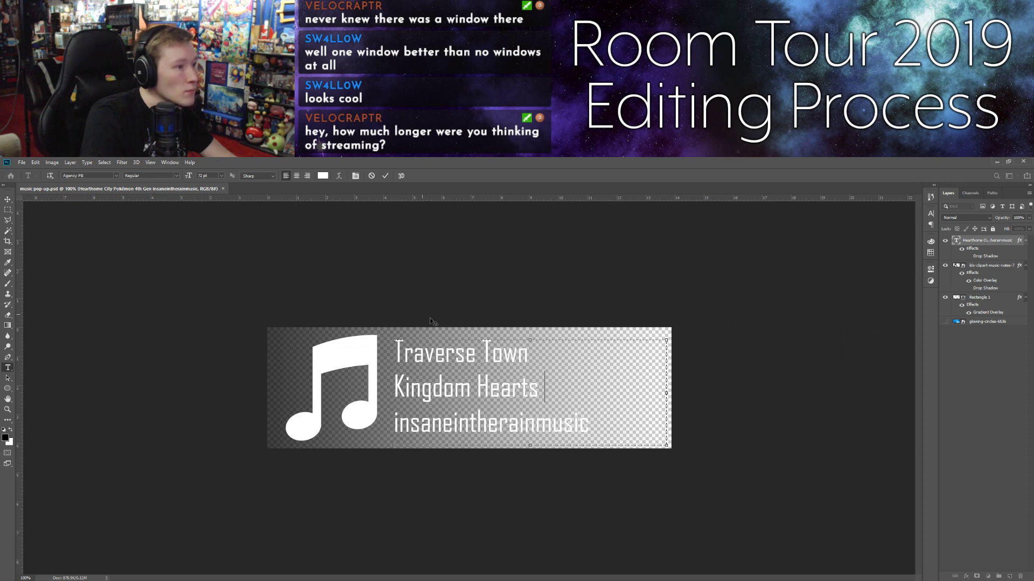
pyautogui.click(7, 199)
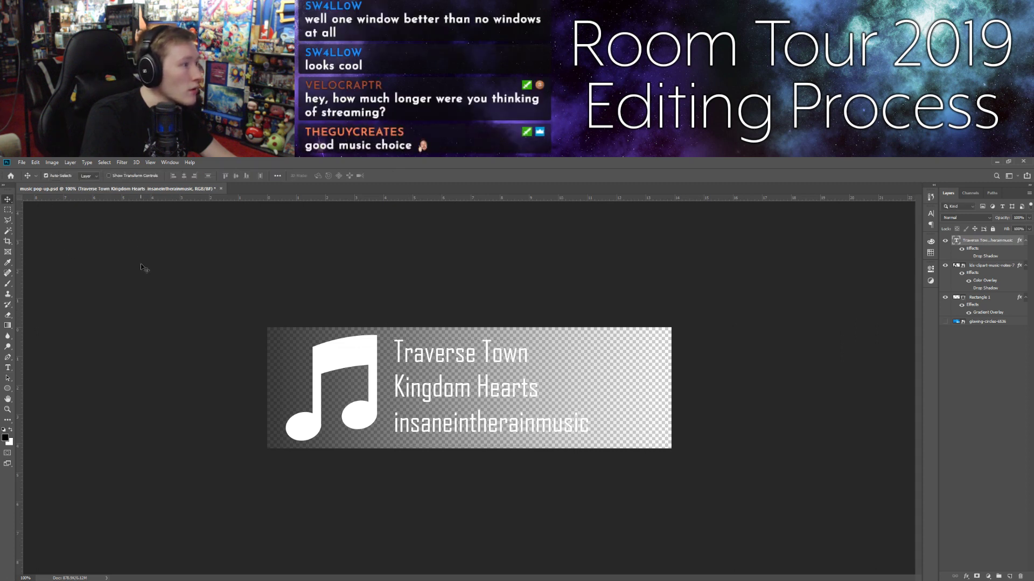
# Step: Quick-export the Traverse Town pop-up as "music pop-up tt.png" into the Brio Recordings folder under Videos
pyautogui.click(21, 163)
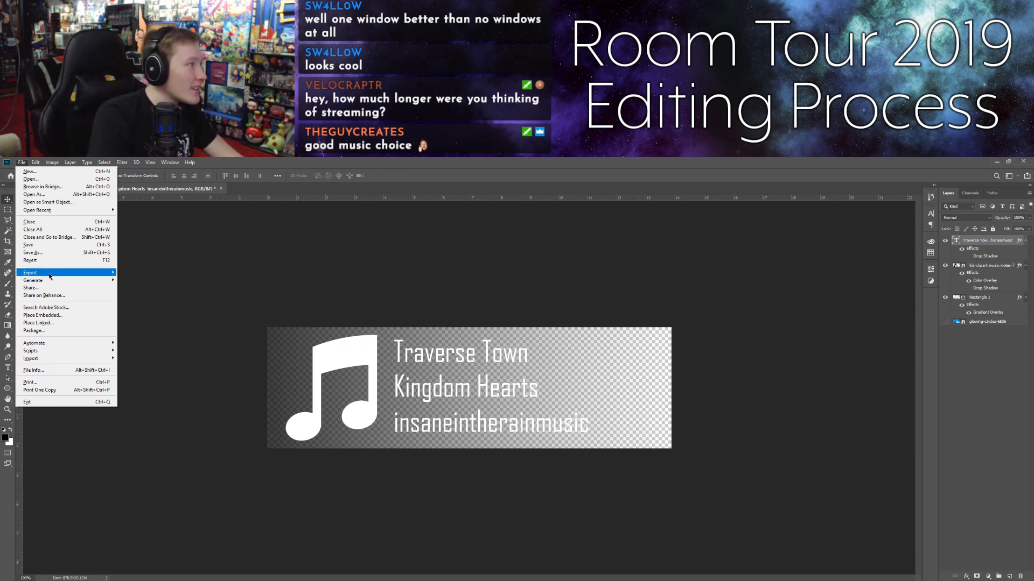
pyautogui.moveTo(49, 277)
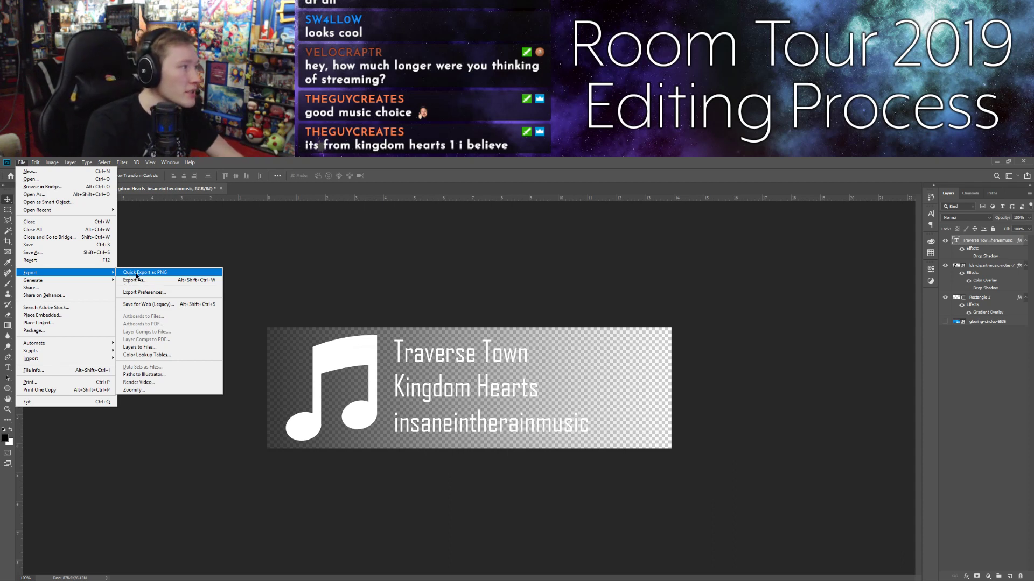
pyautogui.click(136, 273)
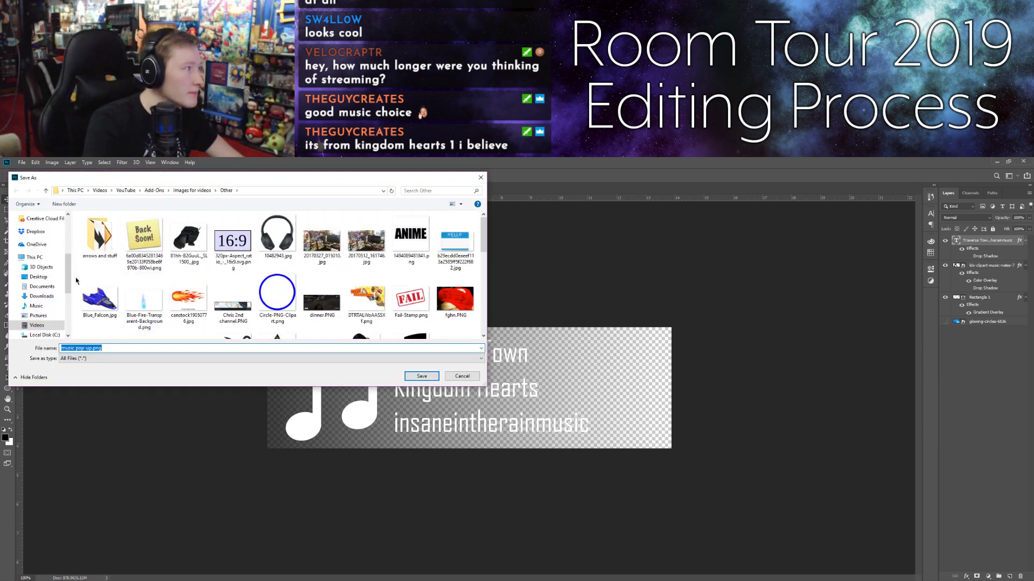
pyautogui.click(102, 191)
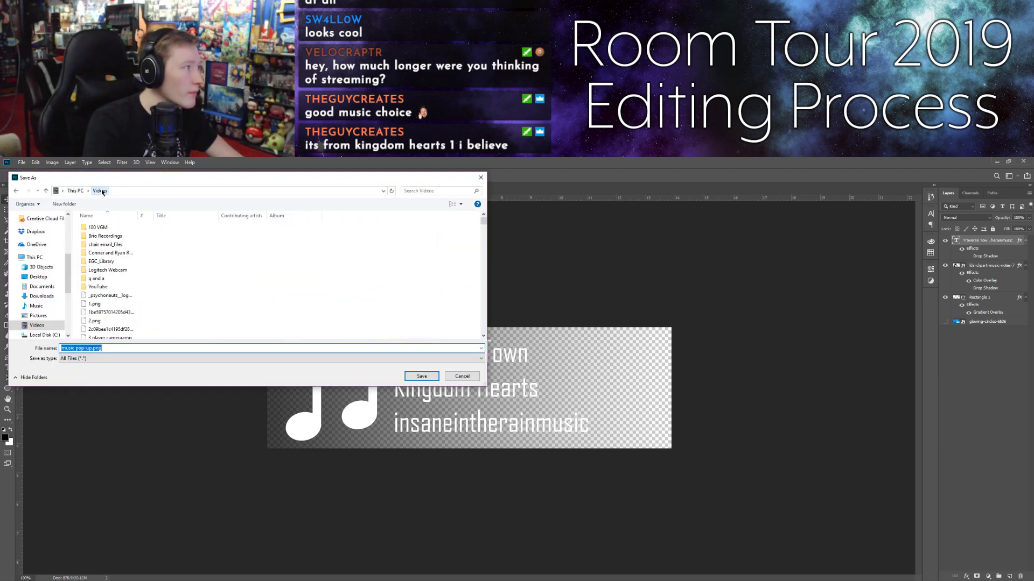
pyautogui.doubleClick(105, 235)
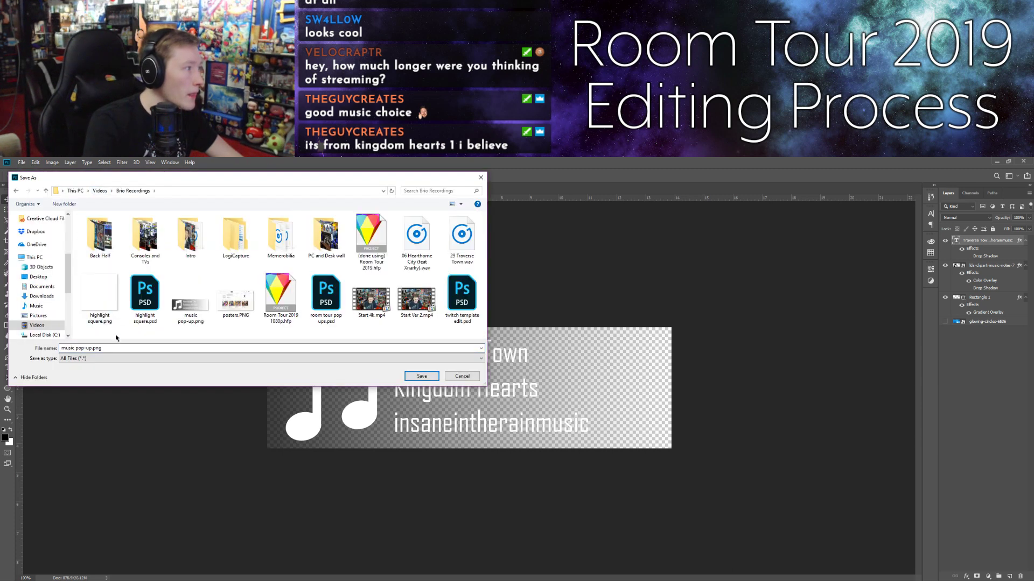
pyautogui.click(91, 348)
pyautogui.click(92, 349)
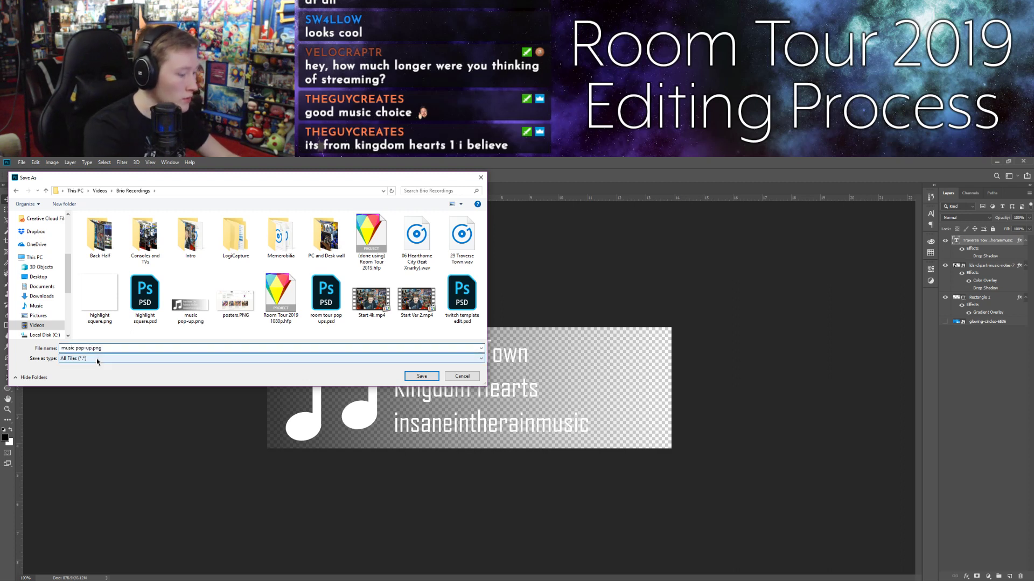
pyautogui.write('t')
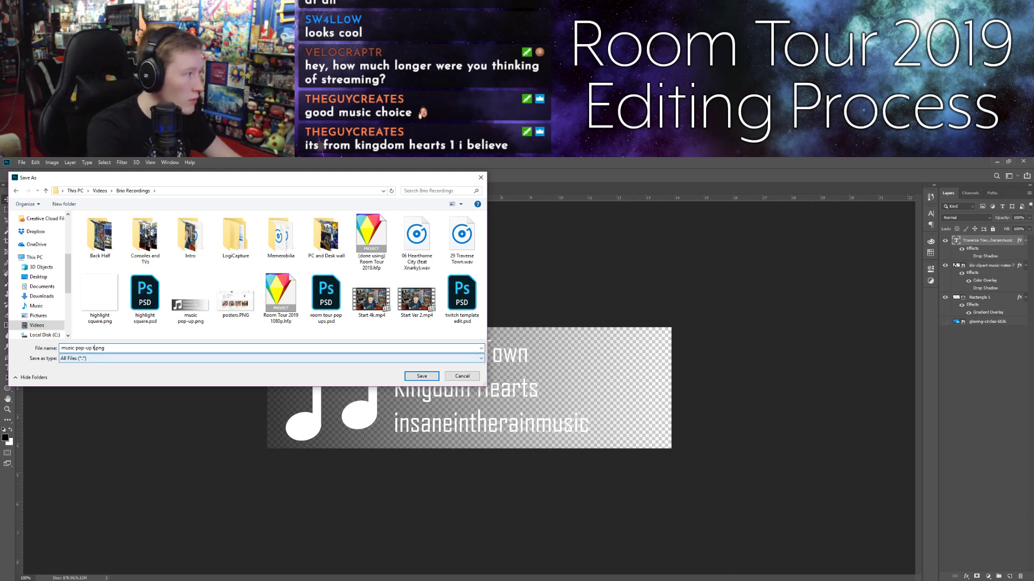
pyautogui.write('t')
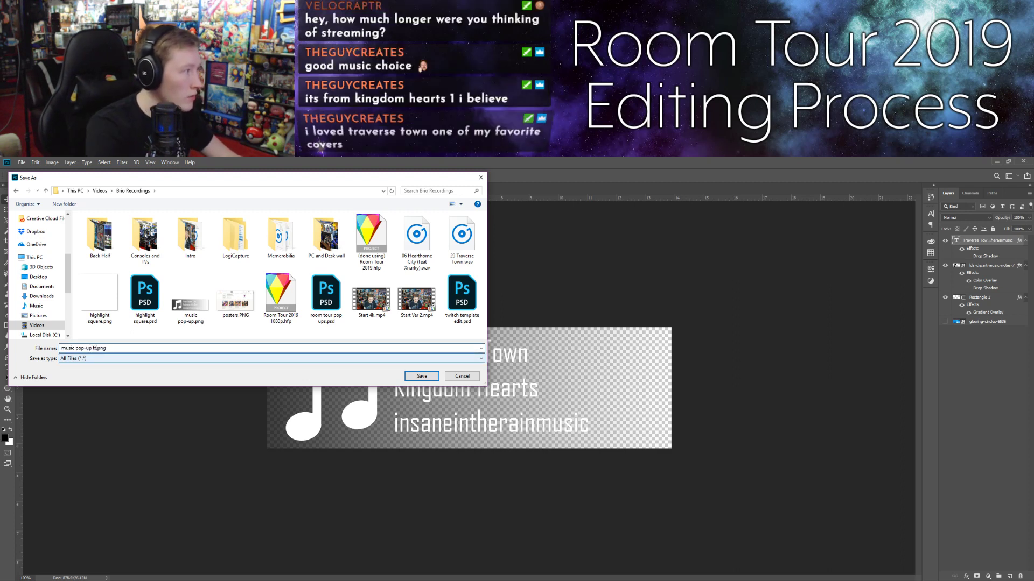
pyautogui.click(416, 377)
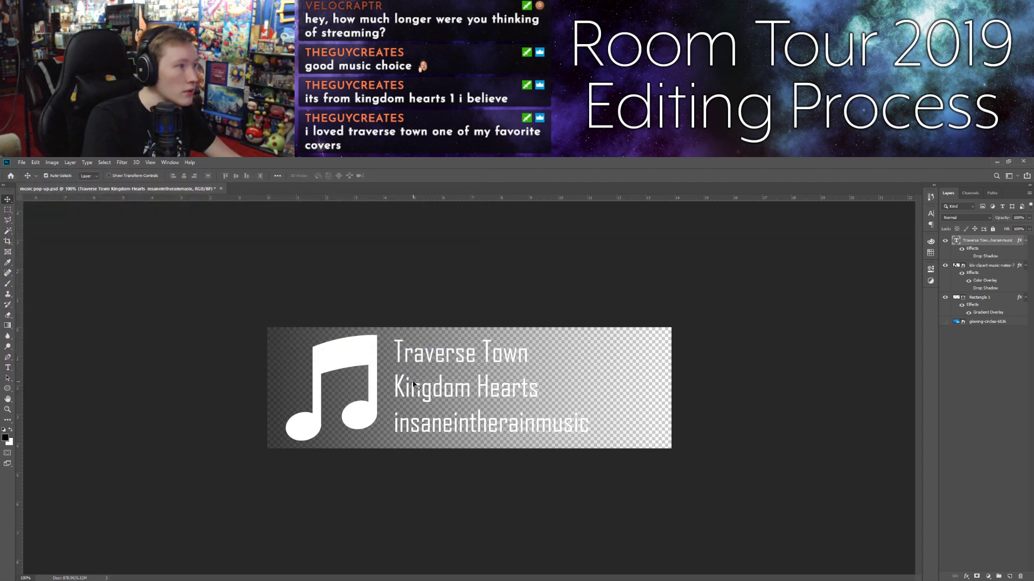
# Step: Switch to HitFilm Express, move the playhead to 00:04:01:26, and import music pop-up tt.png into the project media
pyautogui.click(996, 161)
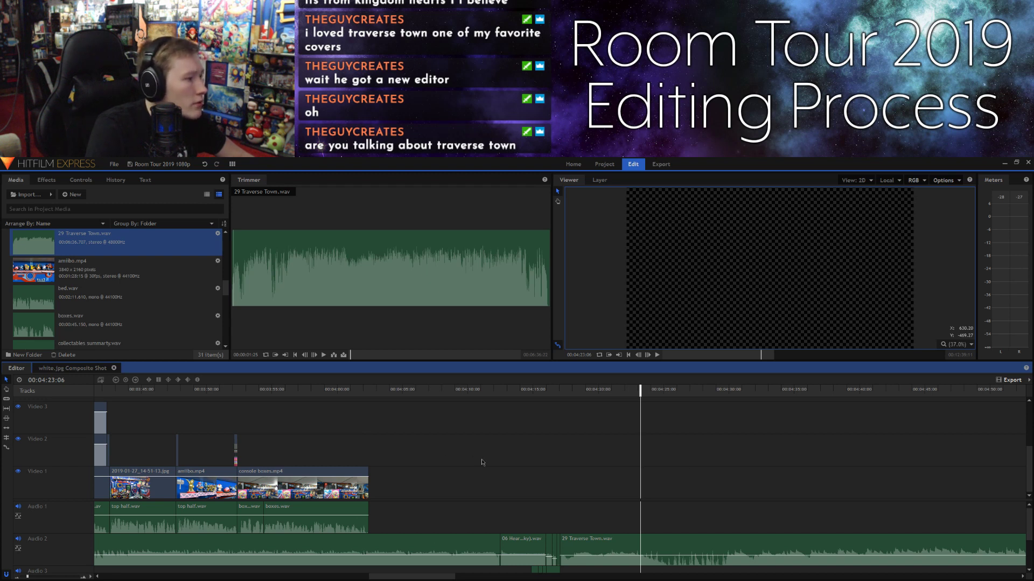
pyautogui.click(369, 392)
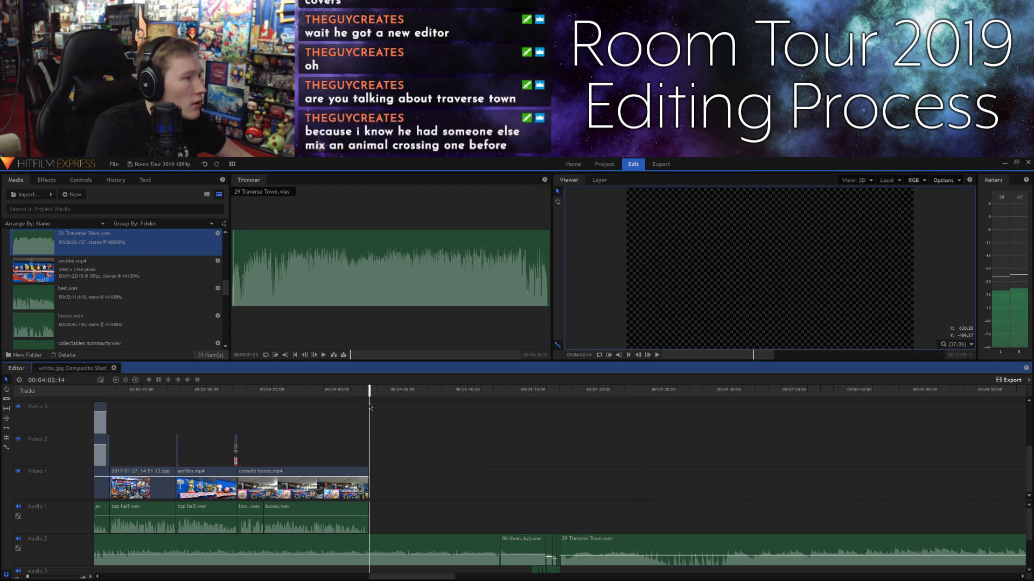
pyautogui.moveTo(368, 392); pyautogui.dragTo(362, 392)
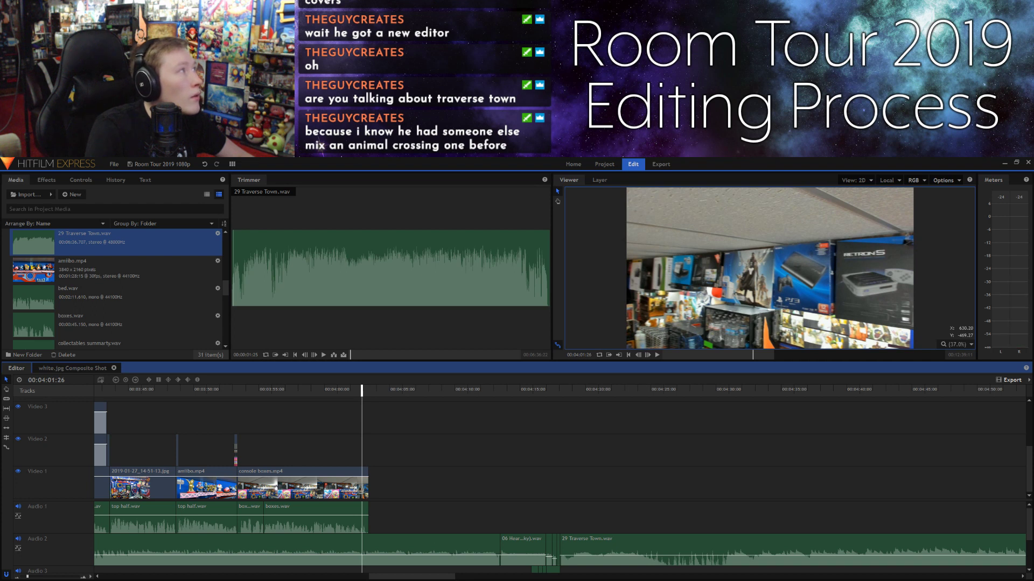
pyautogui.moveTo(38, 148); pyautogui.dragTo(63, 289)
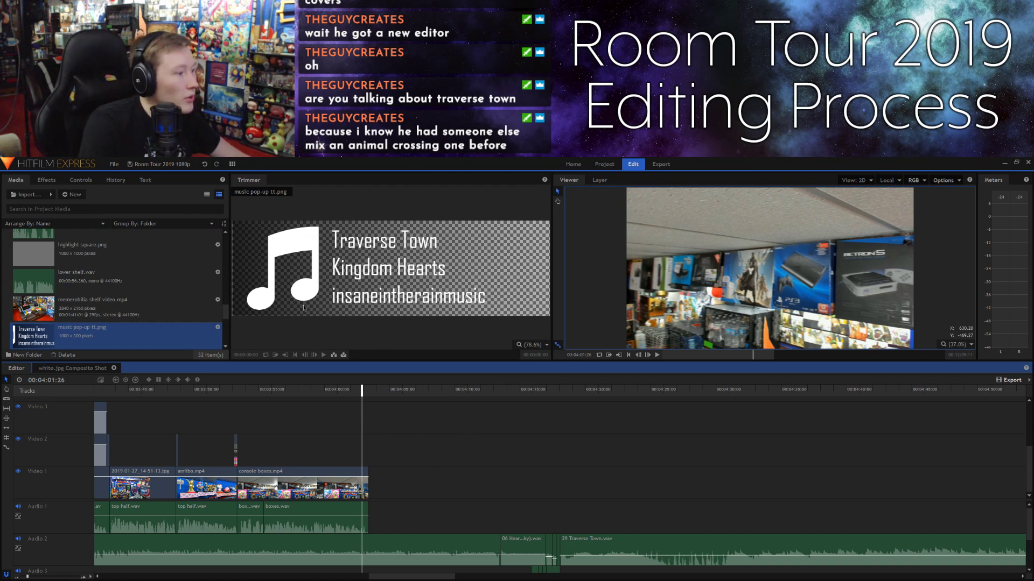
# Step: Switch to Photoshop and preview the pop-up with the glowing-circles background and drop shadows on text and note, hiding Rectangle 1
pyautogui.hotkey('alt', 'Tab')
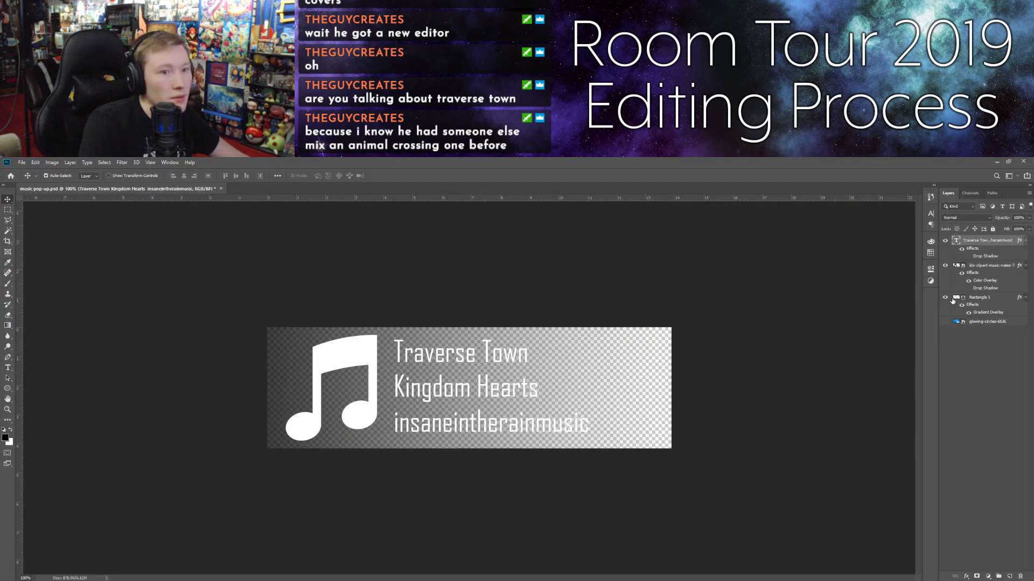
pyautogui.click(945, 298)
pyautogui.click(945, 322)
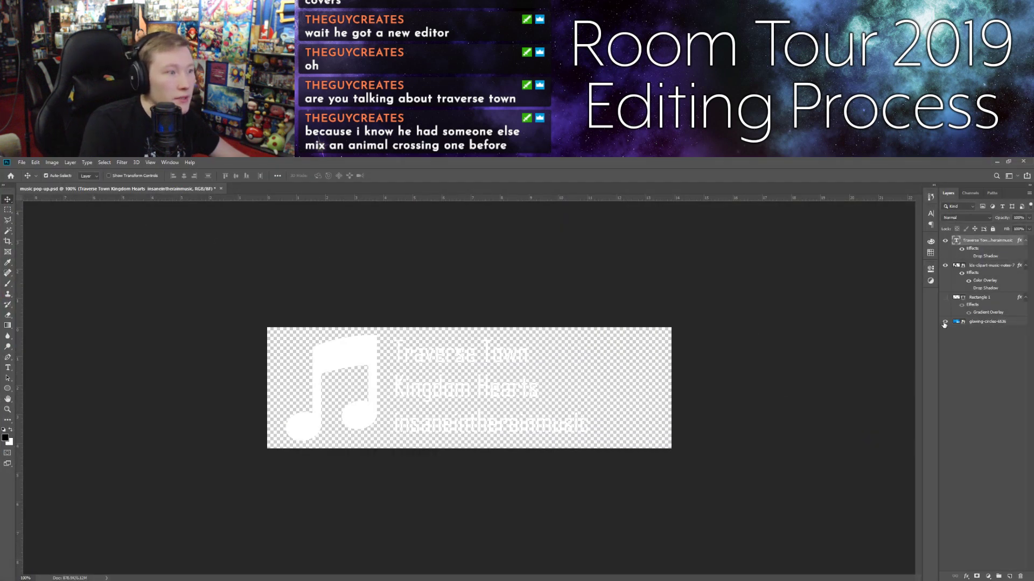
pyautogui.click(968, 289)
pyautogui.click(968, 256)
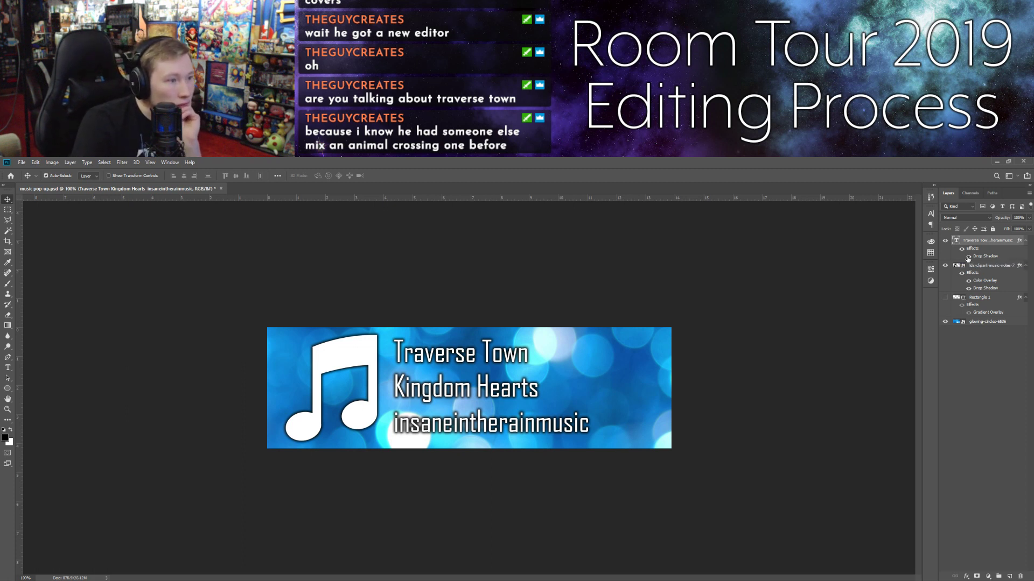
# Step: Turn off both drop shadows, hide the glowing-circles layer, show Rectangle 1 again, and return to HitFilm Express
pyautogui.click(968, 258)
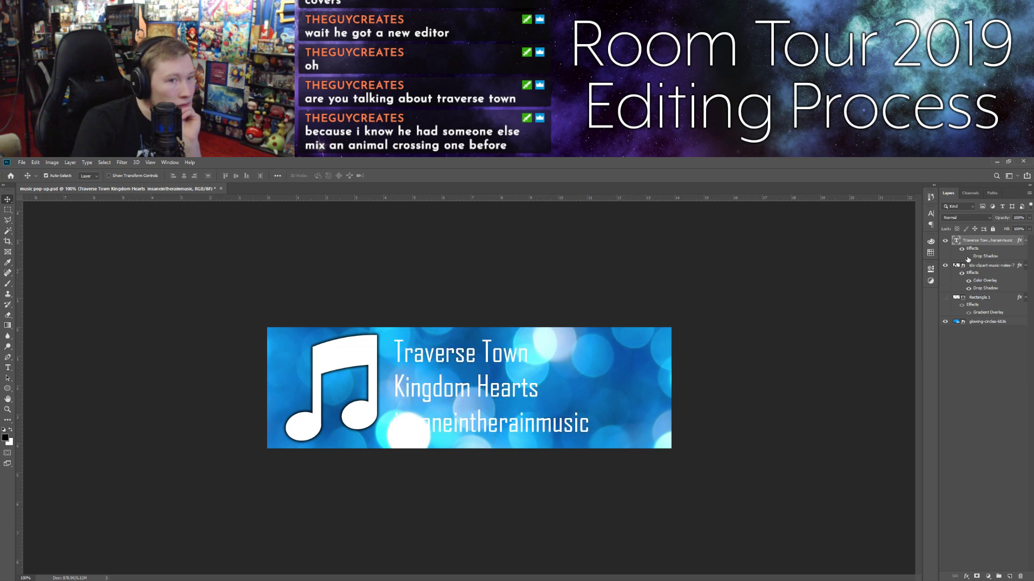
pyautogui.click(968, 289)
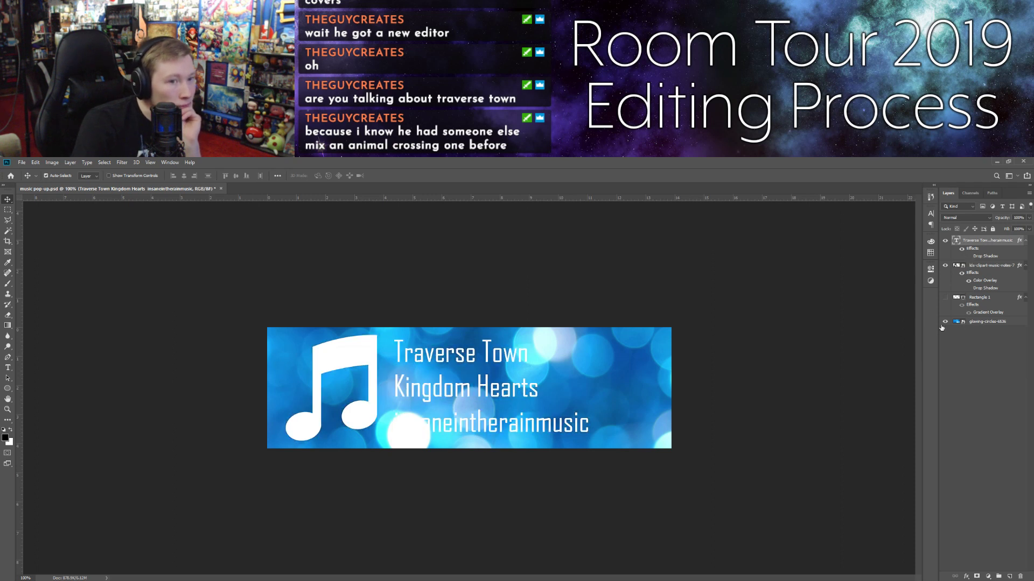
pyautogui.click(944, 322)
pyautogui.click(945, 298)
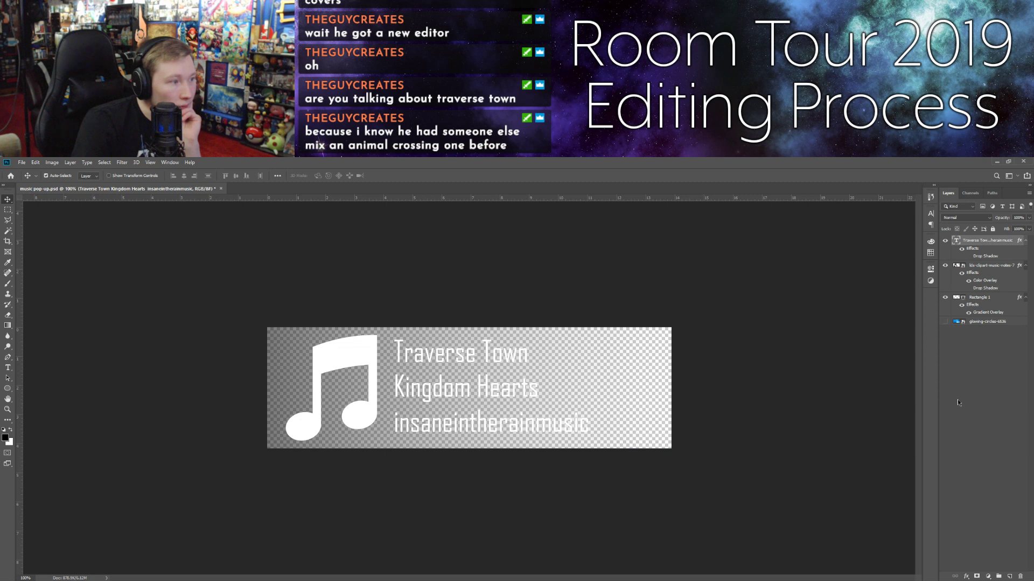
pyautogui.click(802, 351)
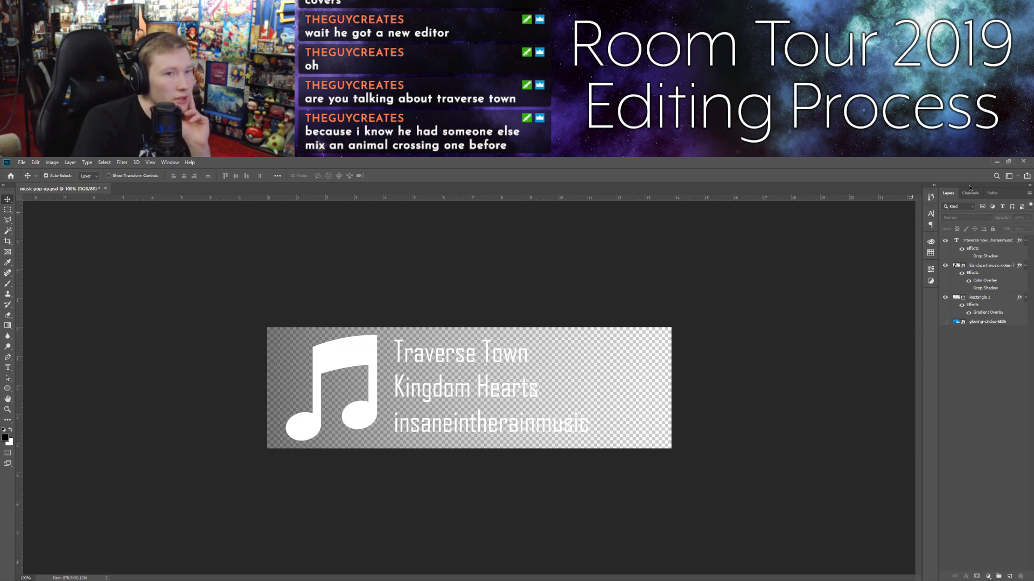
pyautogui.click(998, 162)
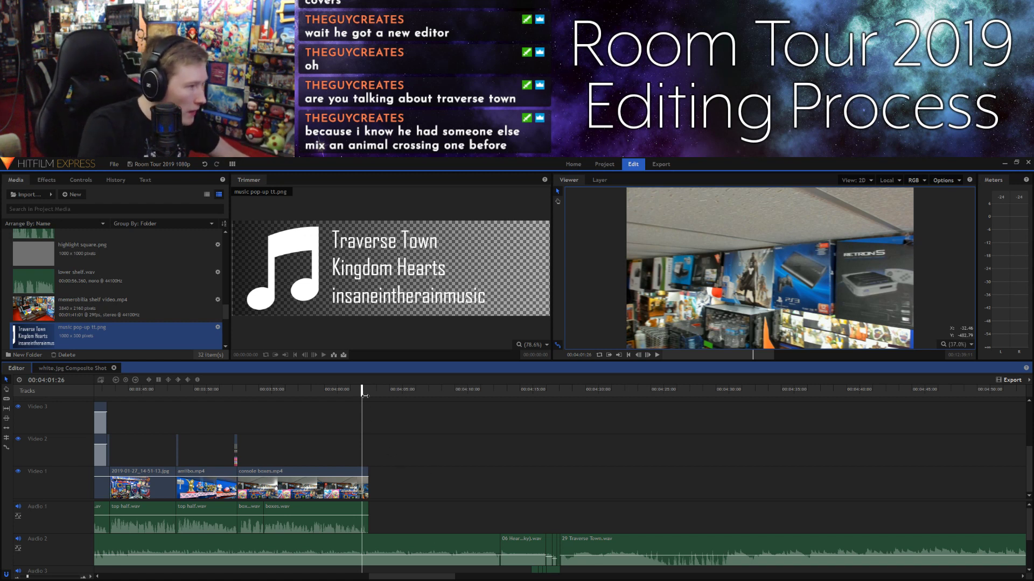
# Step: Place music pop-up tt.png on Video 2 at about 00:04:16, over the transition into Traverse Town, and play that section
pyautogui.press('space')
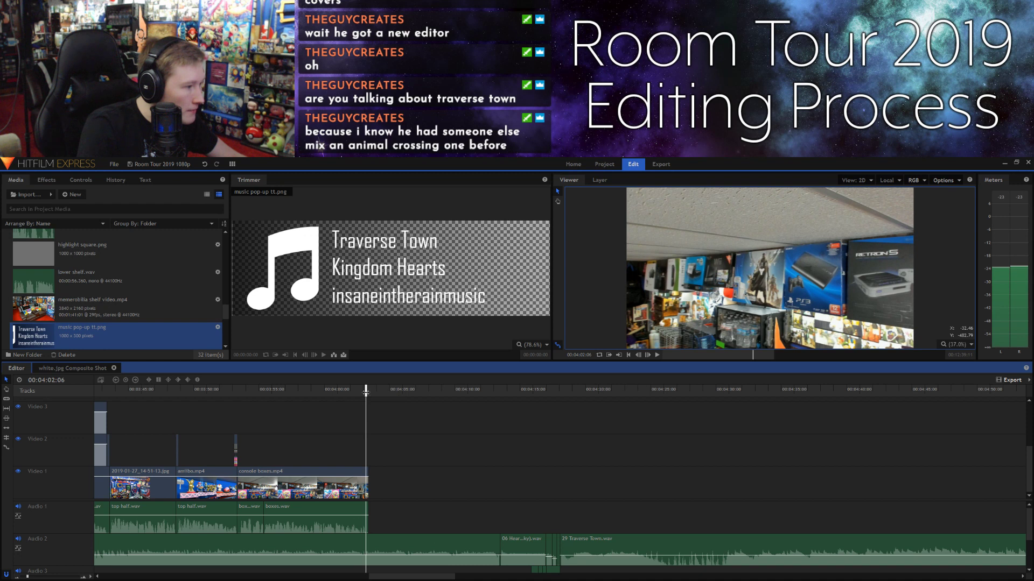
pyautogui.press('space')
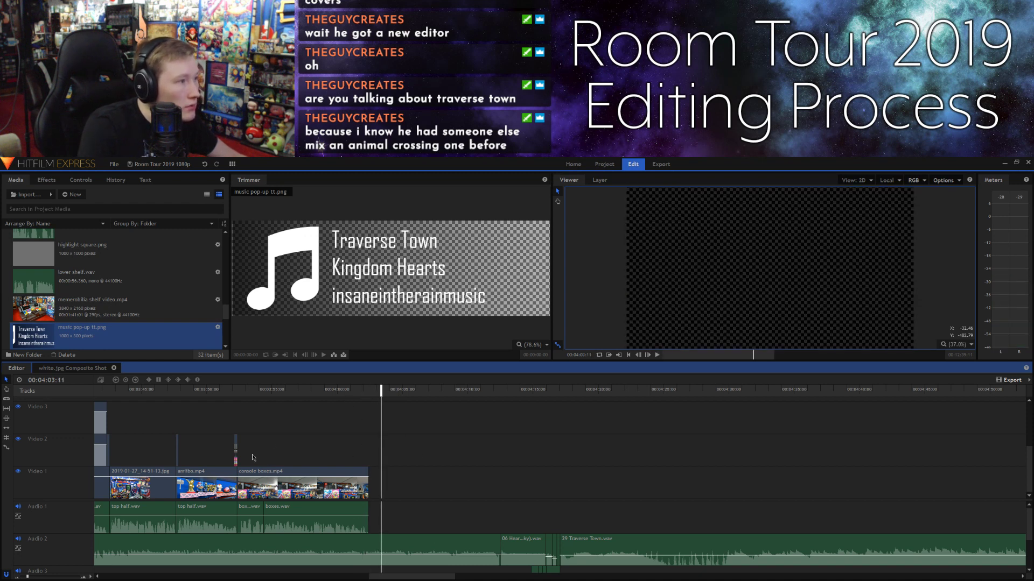
pyautogui.moveTo(325, 323); pyautogui.dragTo(560, 444)
pyautogui.click(560, 427)
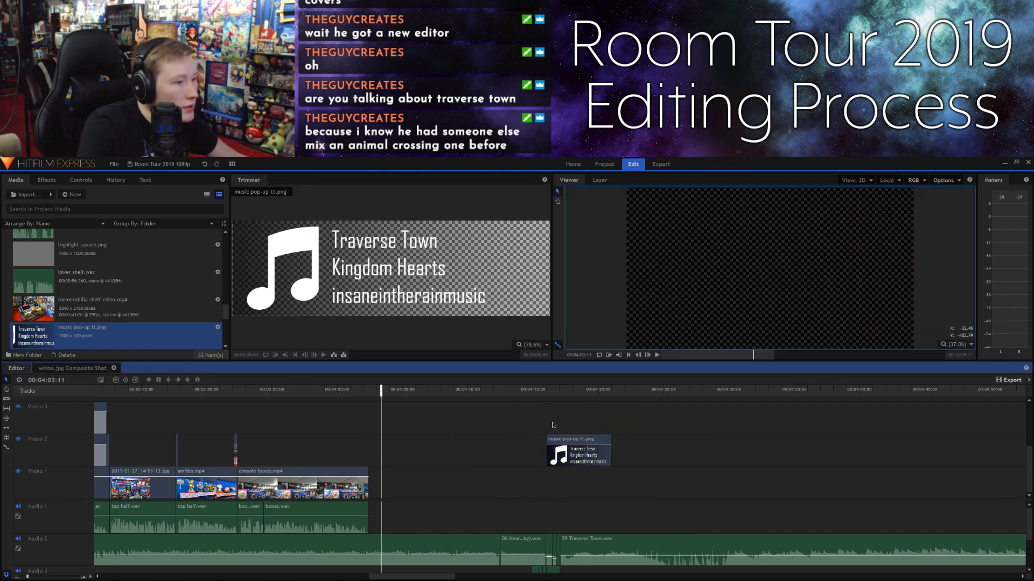
pyautogui.click(544, 390)
pyautogui.press('space')
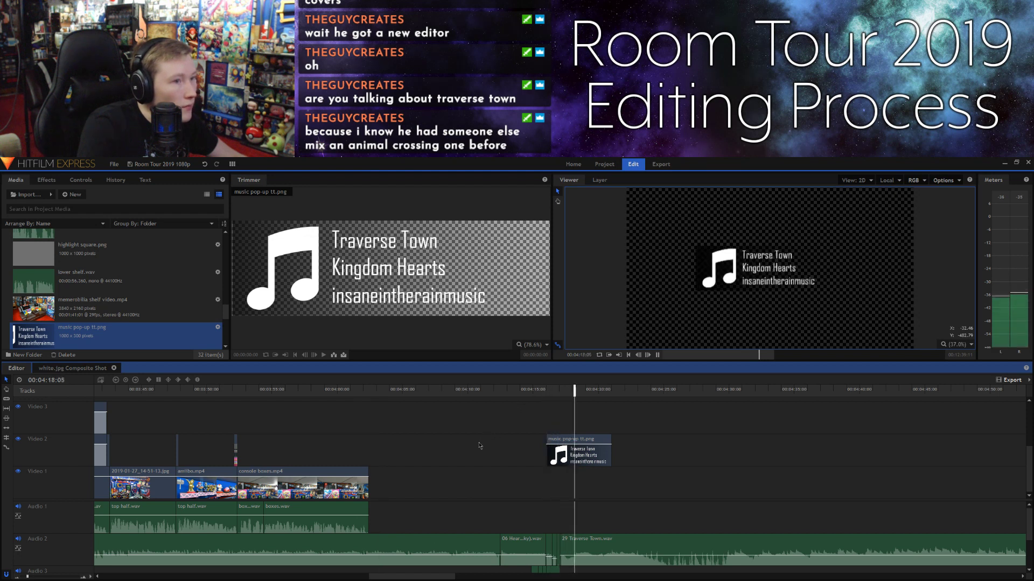
pyautogui.press('space')
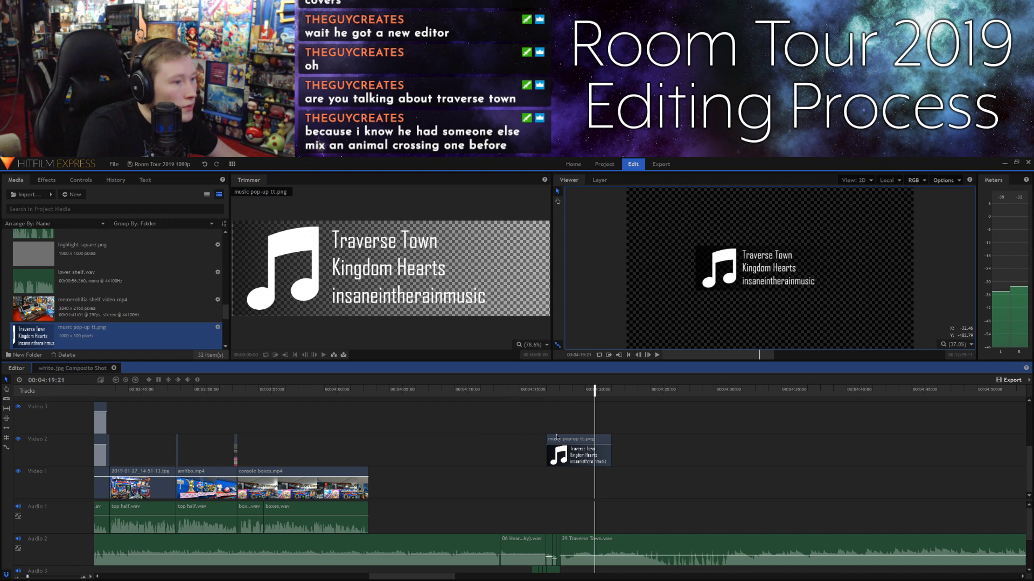
# Step: Move music pop-up tt.png onto Video 3 above the Hearthome City pop-up near 00:00:16 and align it with that credit in the frame's upper-left corner
pyautogui.moveTo(561, 442); pyautogui.dragTo(329, 464)
pyautogui.click(316, 391)
pyautogui.moveTo(694, 289); pyautogui.dragTo(648, 211)
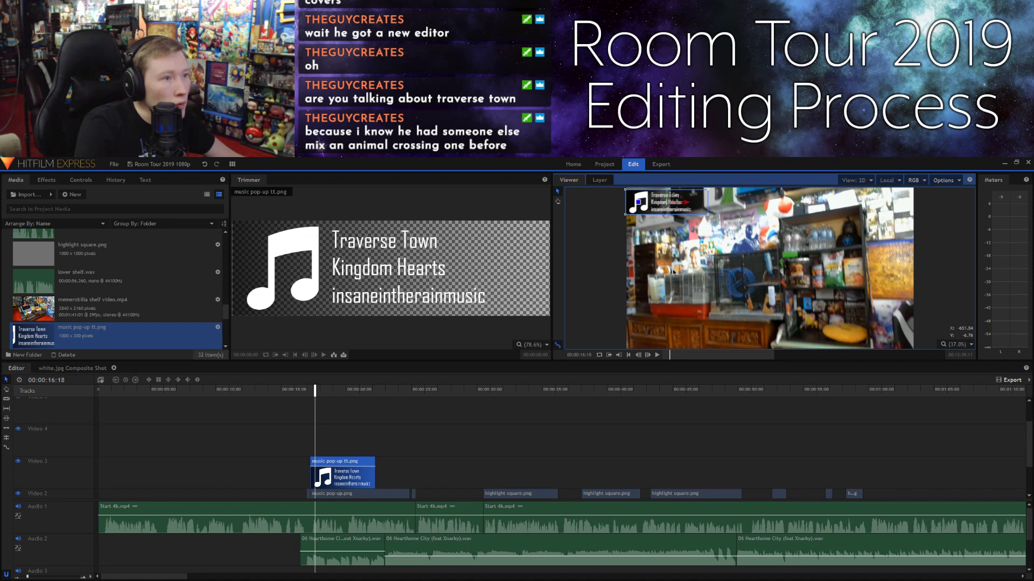
pyautogui.click(645, 451)
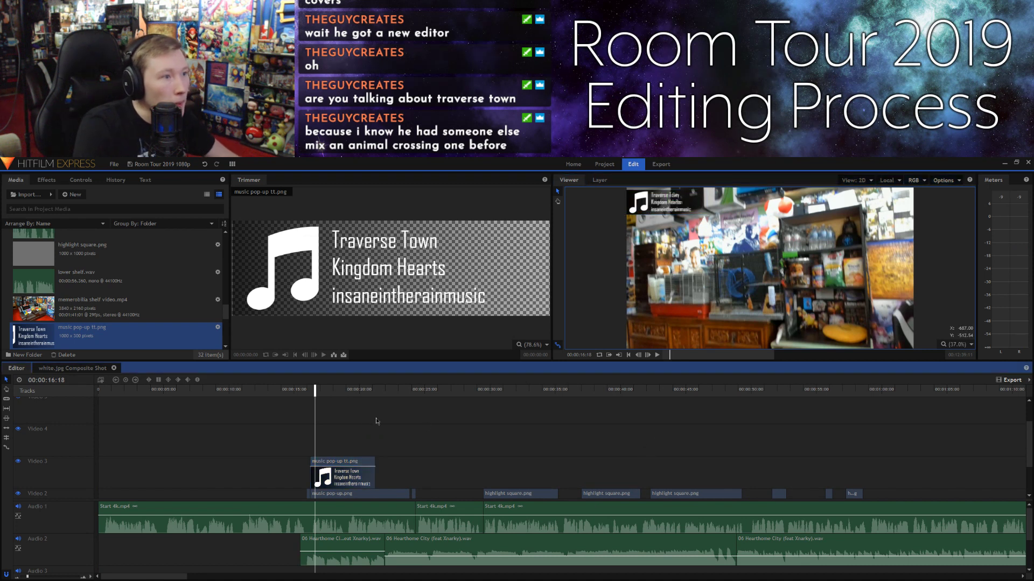
# Step: Move the aligned Traverse Town pop-up back onto Video 2 over the music transition near 00:04:16 and play that section
pyautogui.moveTo(371, 473); pyautogui.dragTo(938, 487)
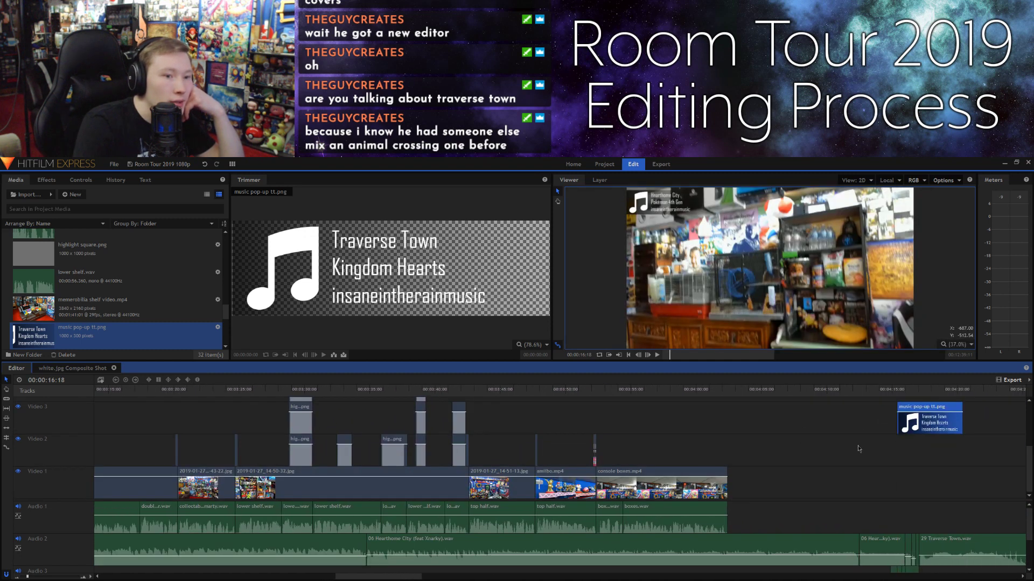
pyautogui.moveTo(918, 410); pyautogui.dragTo(919, 446)
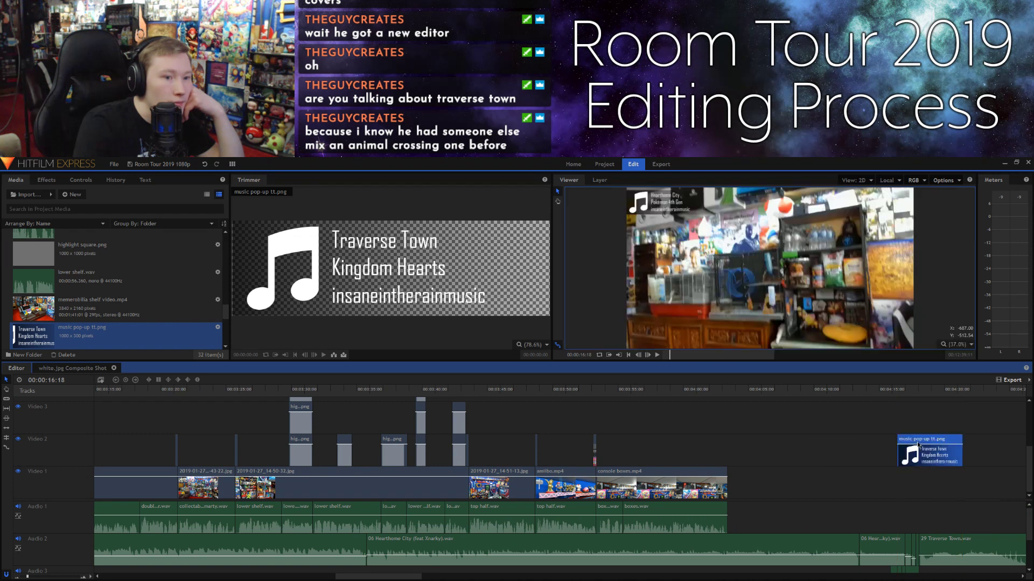
pyautogui.click(869, 396)
pyautogui.press('space')
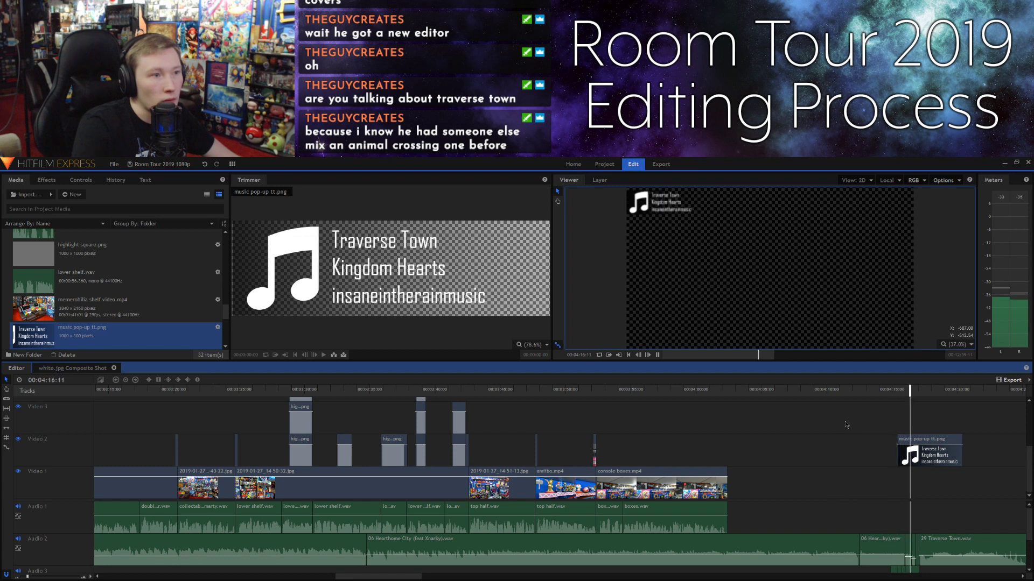
pyautogui.press('space')
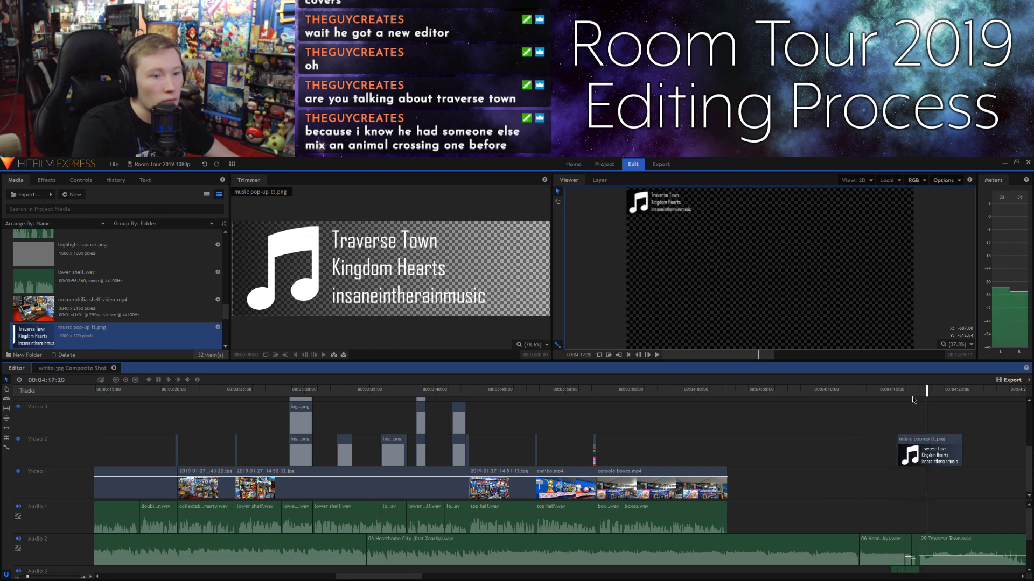
# Step: Replay the Traverse Town music transition from just before the pop-up appears until it ends
pyautogui.click(879, 395)
pyautogui.press('space')
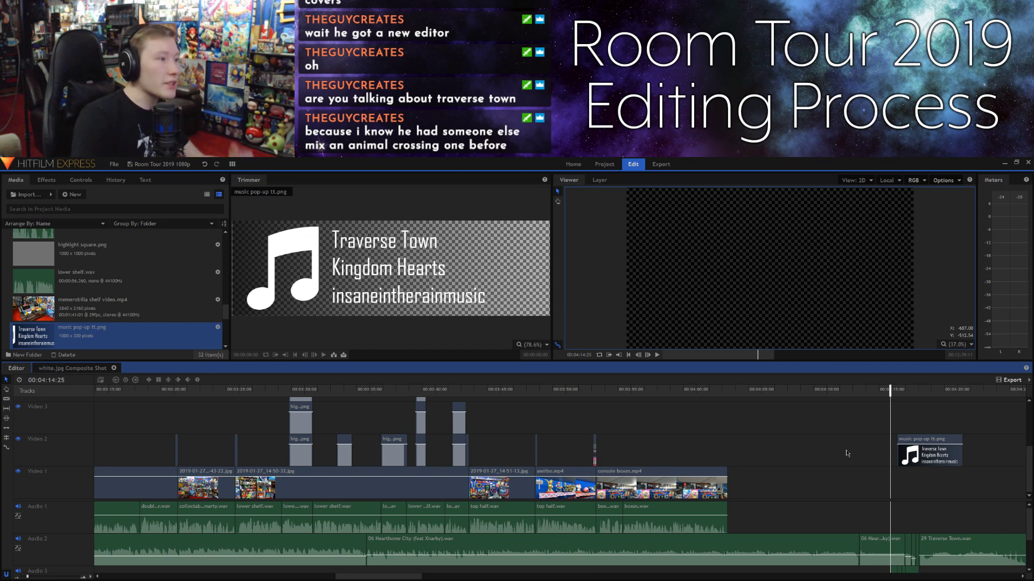
pyautogui.press('space')
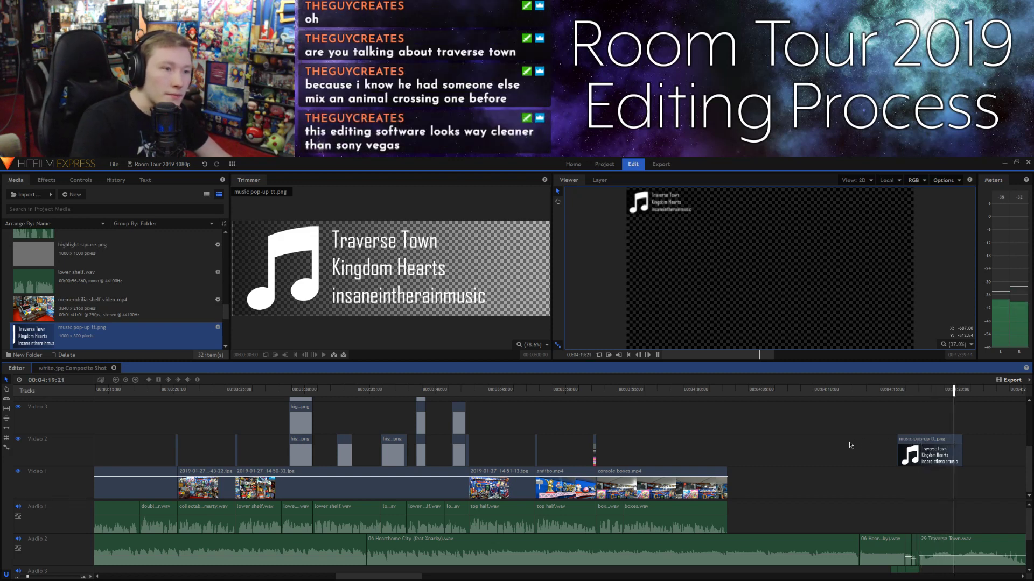
pyautogui.press('space')
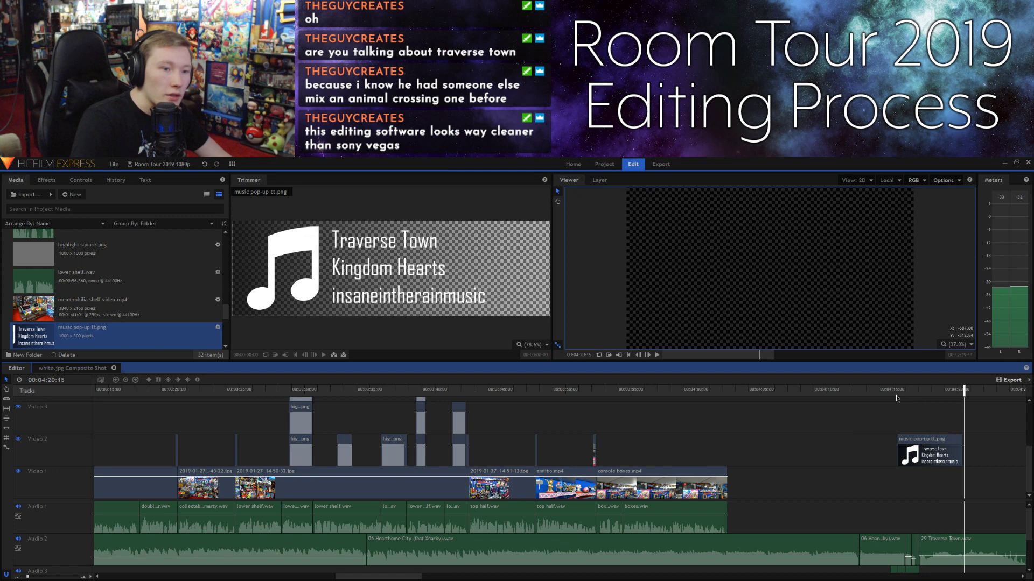
# Step: Play the Hearthome City pop-up's appearance near 00:00:16 and its ending near 00:00:24 for comparison
pyautogui.moveTo(408, 575); pyautogui.dragTo(114, 552)
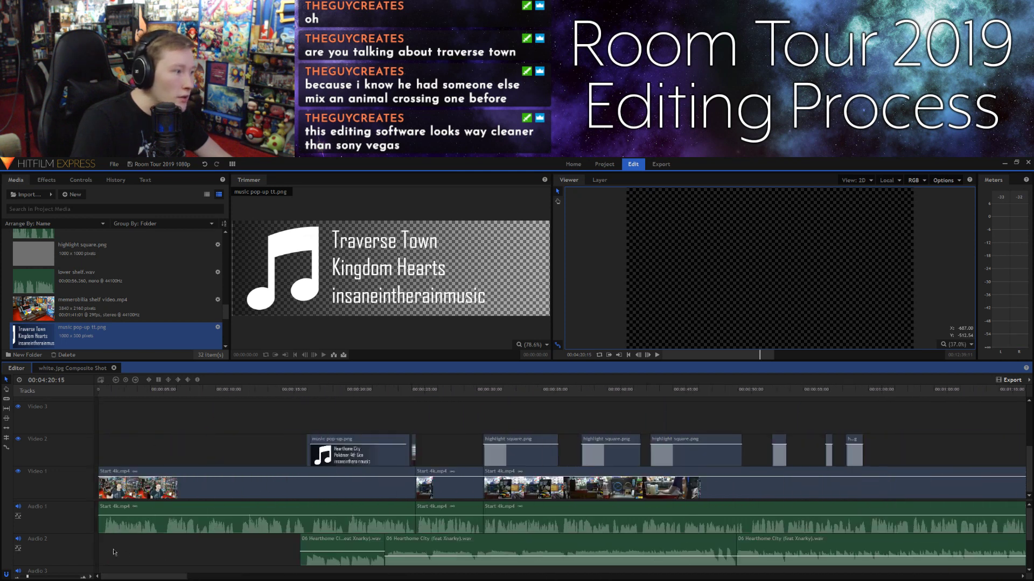
pyautogui.click(301, 394)
pyautogui.press('space')
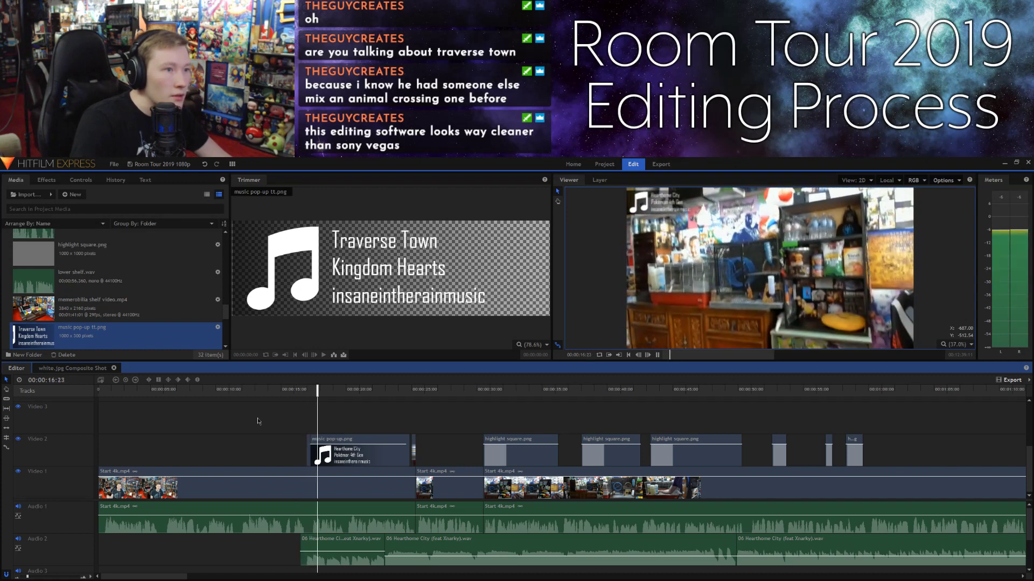
pyautogui.press('space')
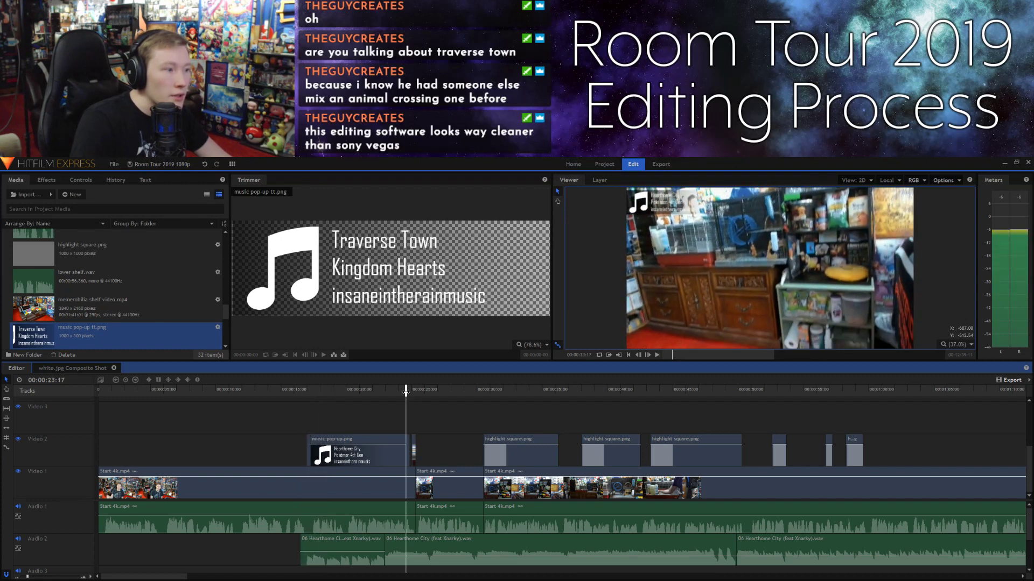
pyautogui.click(406, 395)
pyautogui.click(401, 396)
pyautogui.press('space')
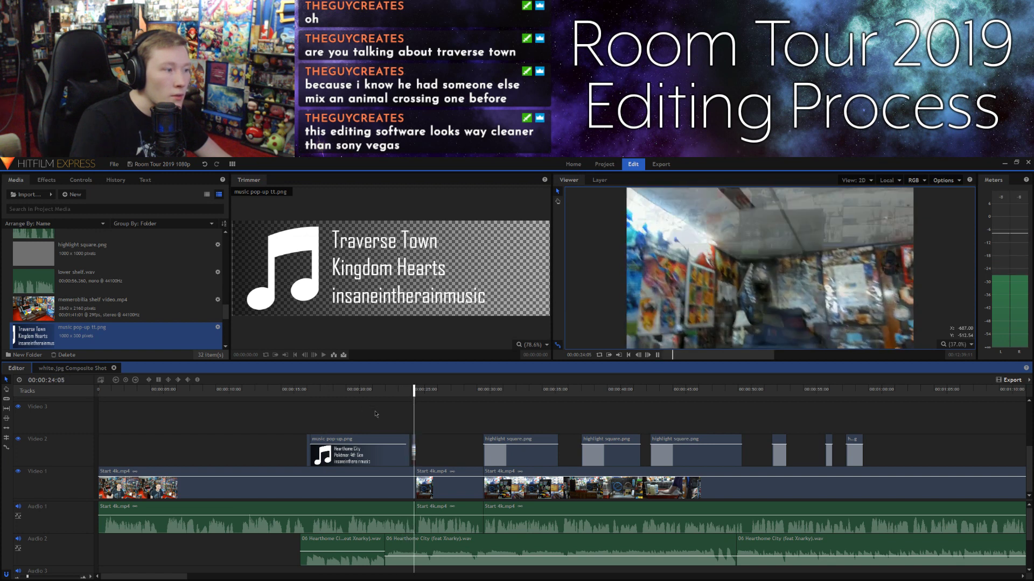
pyautogui.press('space')
# Step: Return the playhead to 00:04:00:07 in the console boxes footage and look over the available panels and workspaces
pyautogui.moveTo(165, 578); pyautogui.dragTo(428, 574)
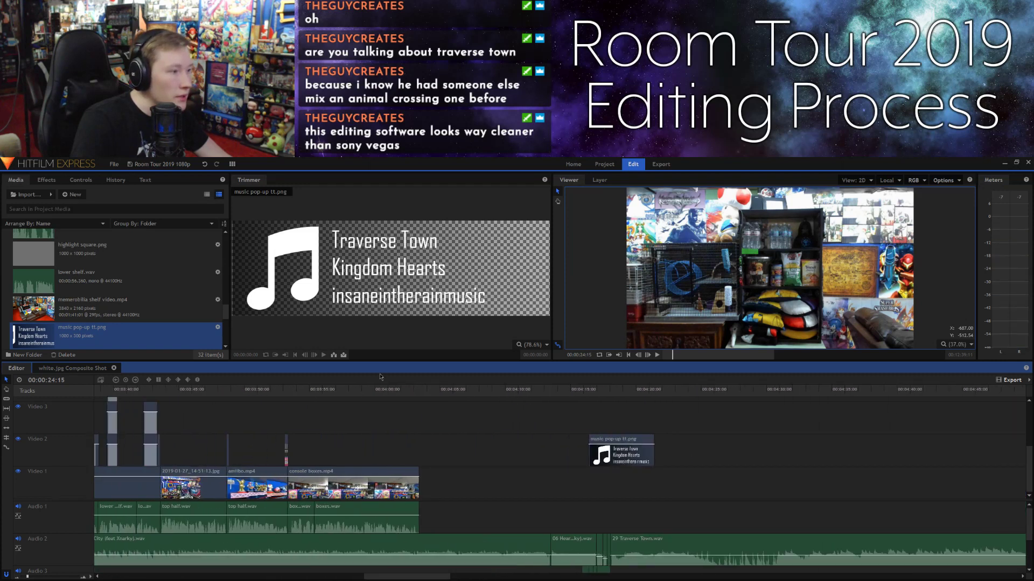
pyautogui.moveTo(415, 393); pyautogui.dragTo(391, 393)
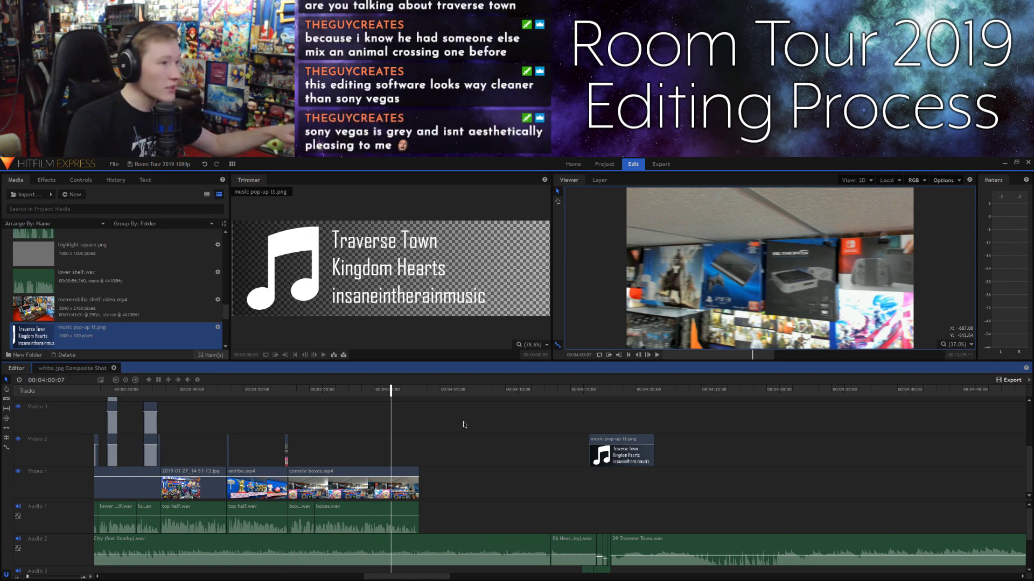
pyautogui.click(232, 164)
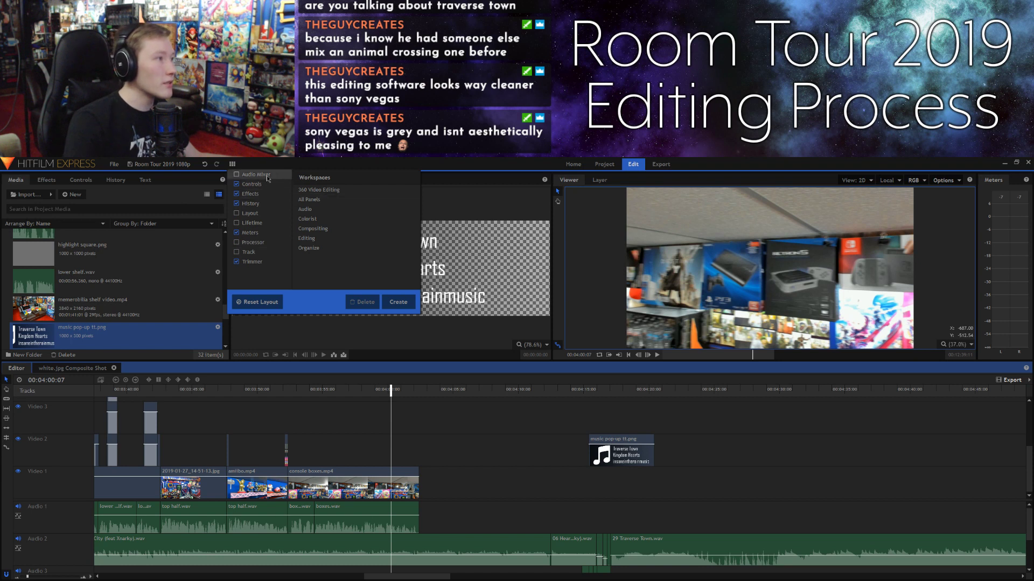
pyautogui.click(237, 172)
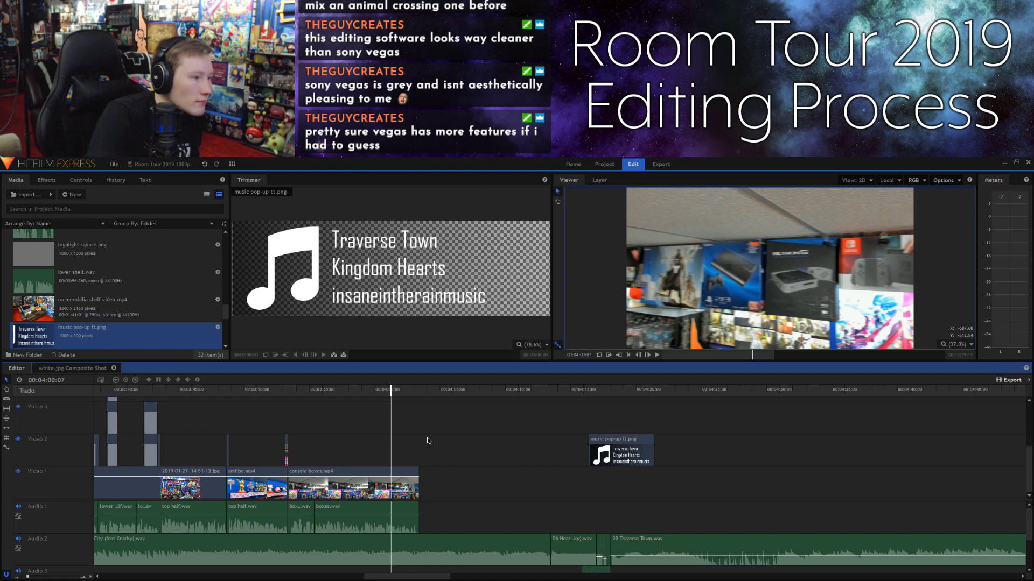
# Step: Scrub through the Traverse Town music to 00:04:45:24, and find and load 29 Traverse Town.wav from the project media into the trimmer
pyautogui.moveTo(593, 397); pyautogui.dragTo(997, 404)
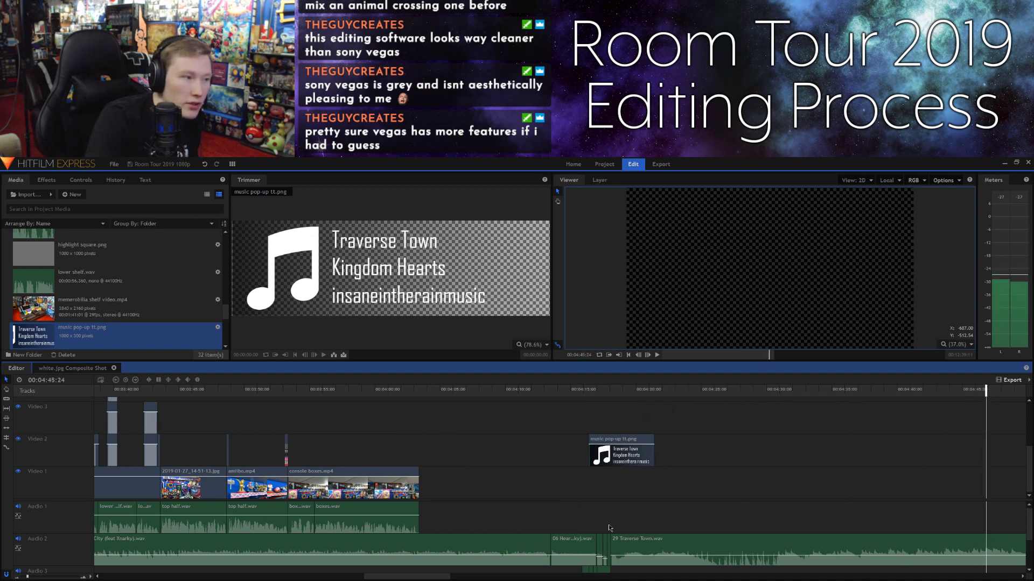
pyautogui.click(97, 280)
pyautogui.scroll(1, 99, 278)
pyautogui.scroll(5, 99, 278)
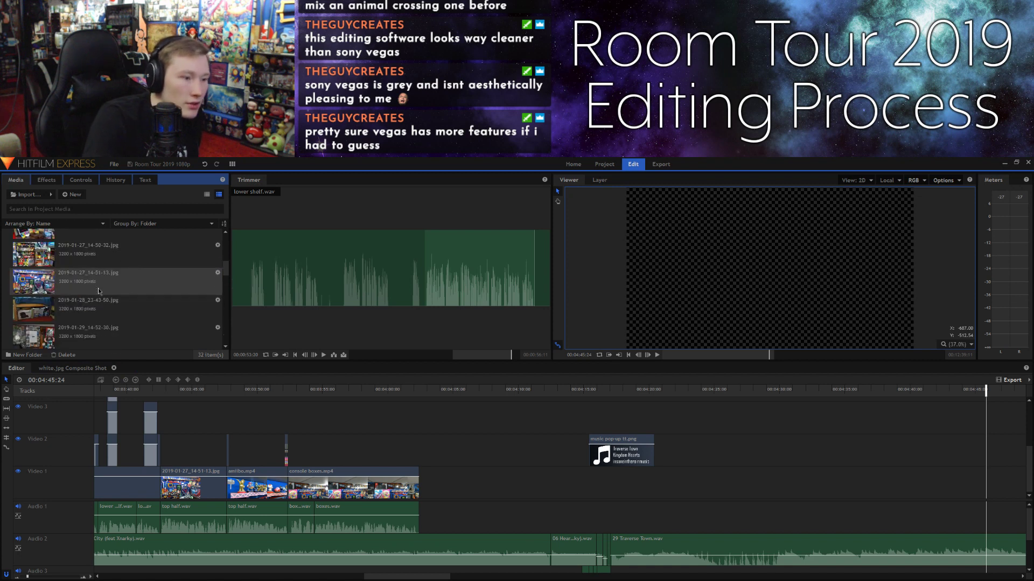
pyautogui.scroll(2, 99, 293)
pyautogui.scroll(-3, 101, 304)
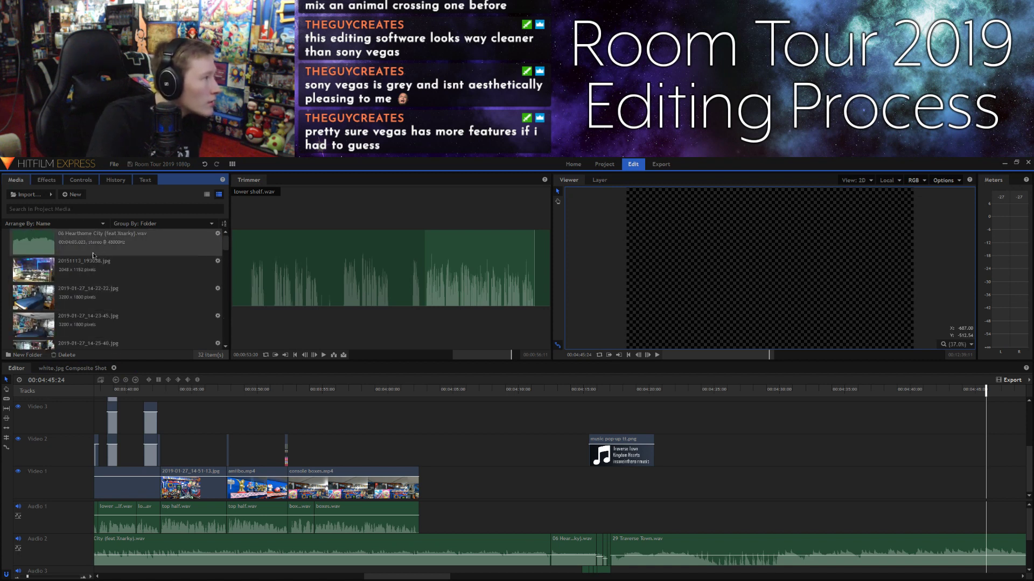
pyautogui.scroll(-3, 99, 299)
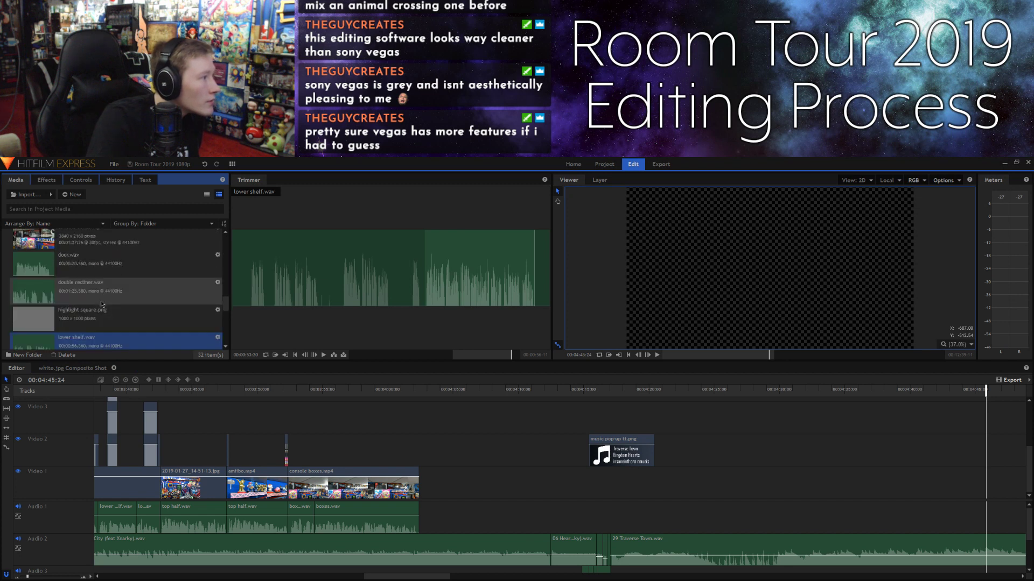
pyautogui.scroll(3, 102, 304)
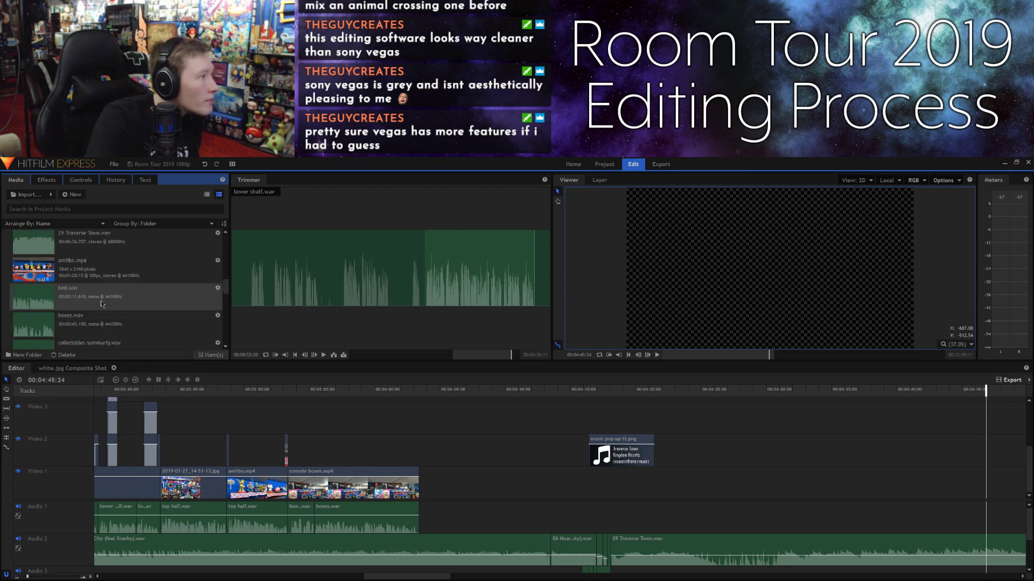
pyautogui.click(102, 242)
pyautogui.click(404, 298)
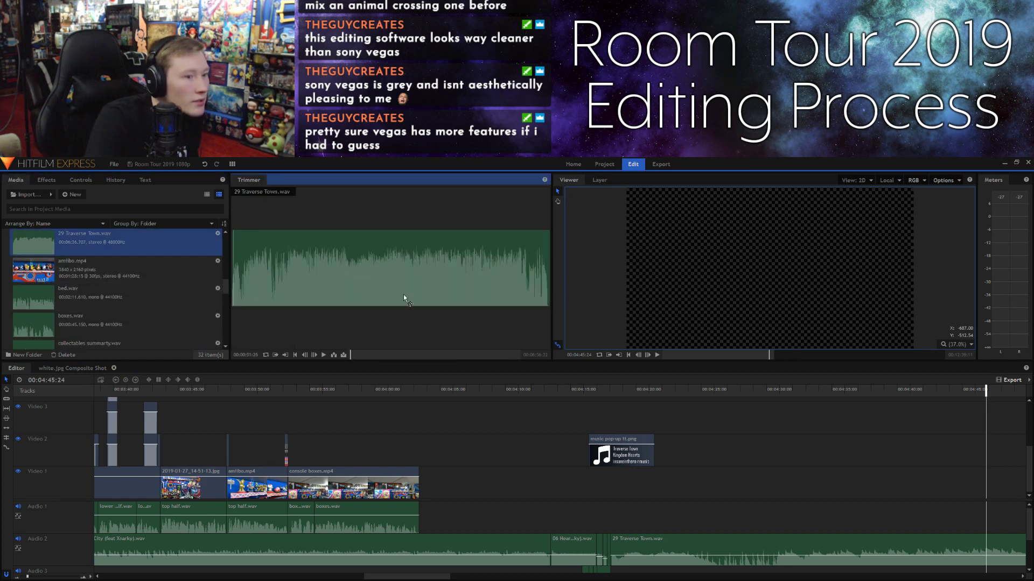
# Step: Place a second copy of 29 Traverse Town.wav on Audio 1, just after the existing Traverse Town music ends
pyautogui.hscroll(3, 832, 543)
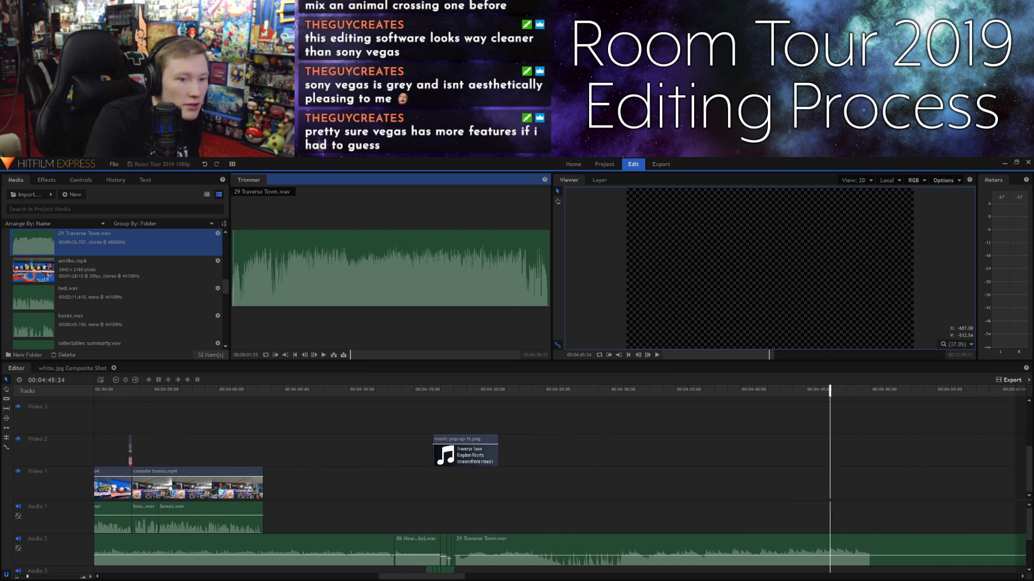
pyautogui.hscroll(10, 831, 543)
pyautogui.hscroll(10, 560, 474)
pyautogui.hscroll(10, 560, 473)
pyautogui.hscroll(10, 560, 474)
pyautogui.hscroll(10, 560, 473)
pyautogui.moveTo(1025, 517); pyautogui.dragTo(754, 517)
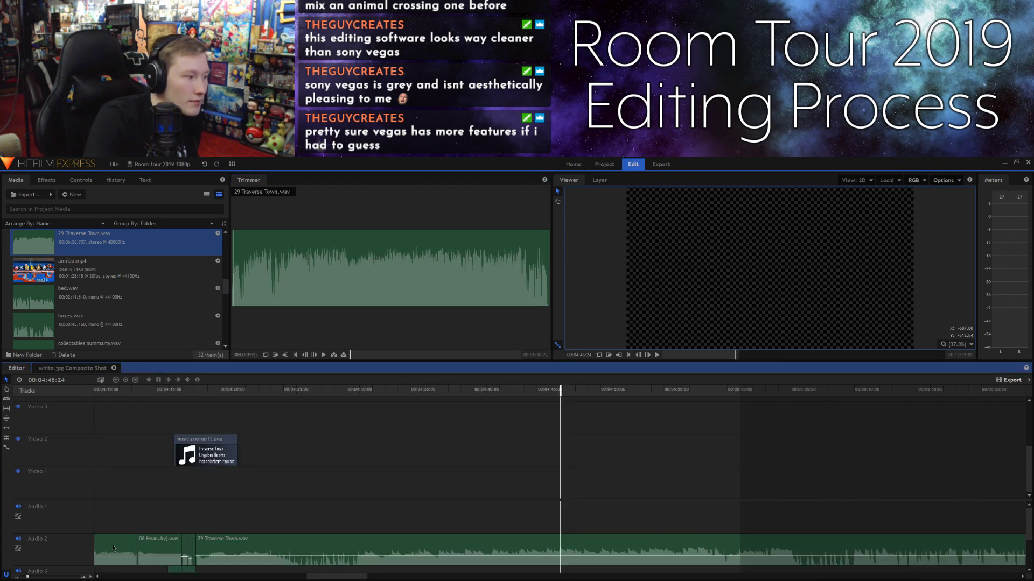
pyautogui.moveTo(29, 573); pyautogui.dragTo(21, 575)
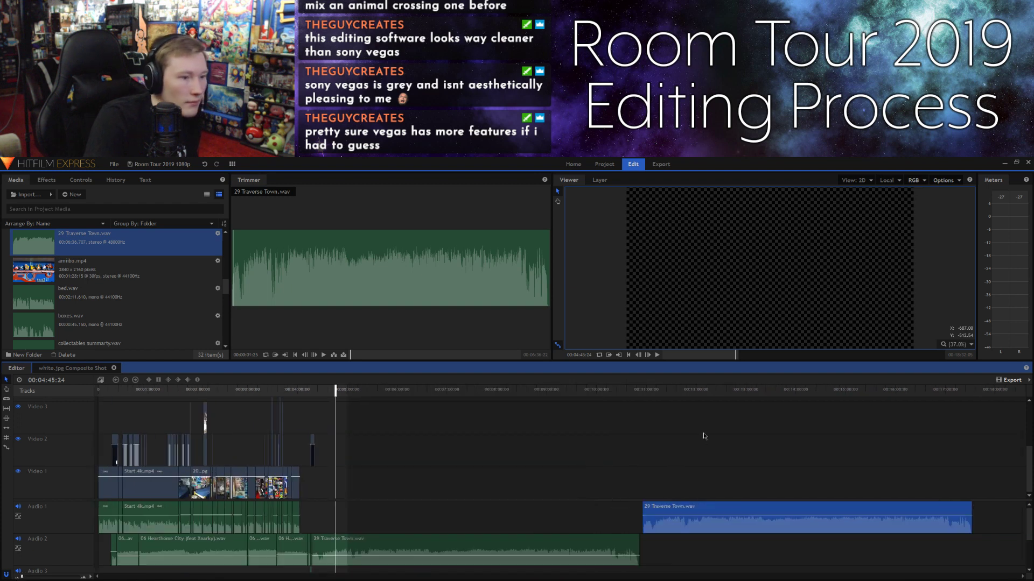
# Step: Lower the volume of the second Traverse Town clip on Audio 1 and play it from 00:12:13:00
pyautogui.click(706, 483)
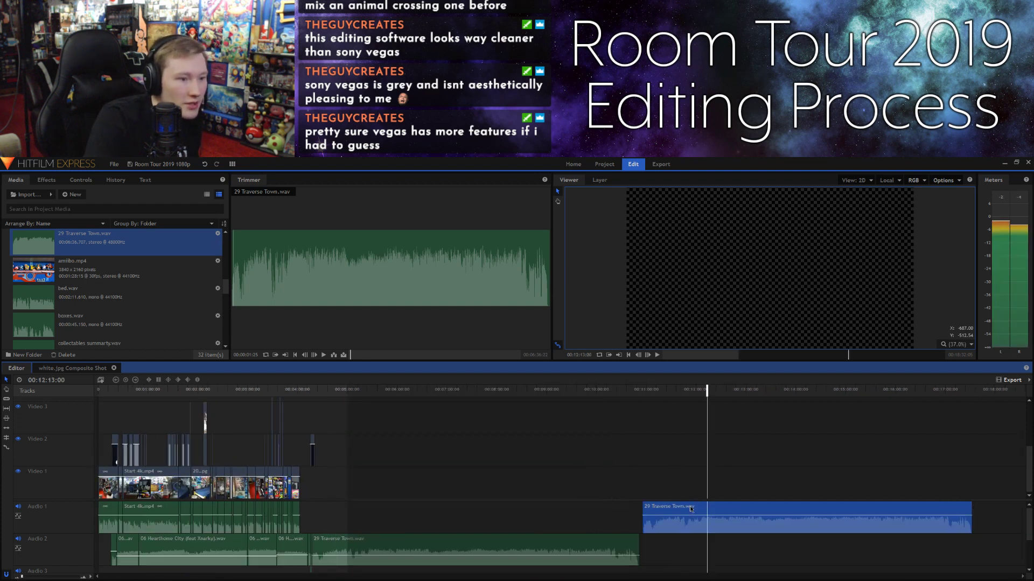
pyautogui.moveTo(686, 520); pyautogui.dragTo(686, 519)
pyautogui.press('space')
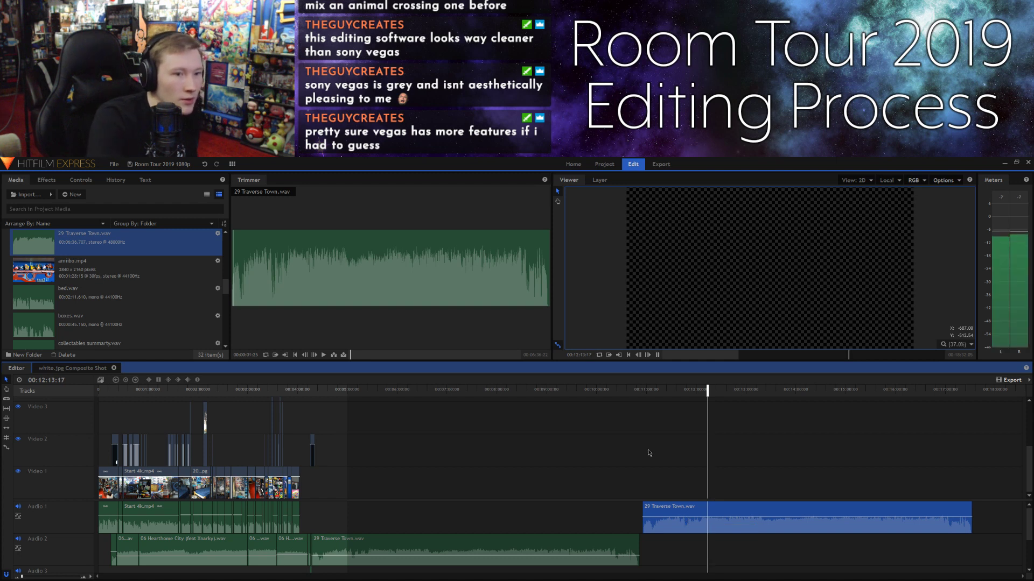
pyautogui.moveTo(666, 517); pyautogui.dragTo(666, 518)
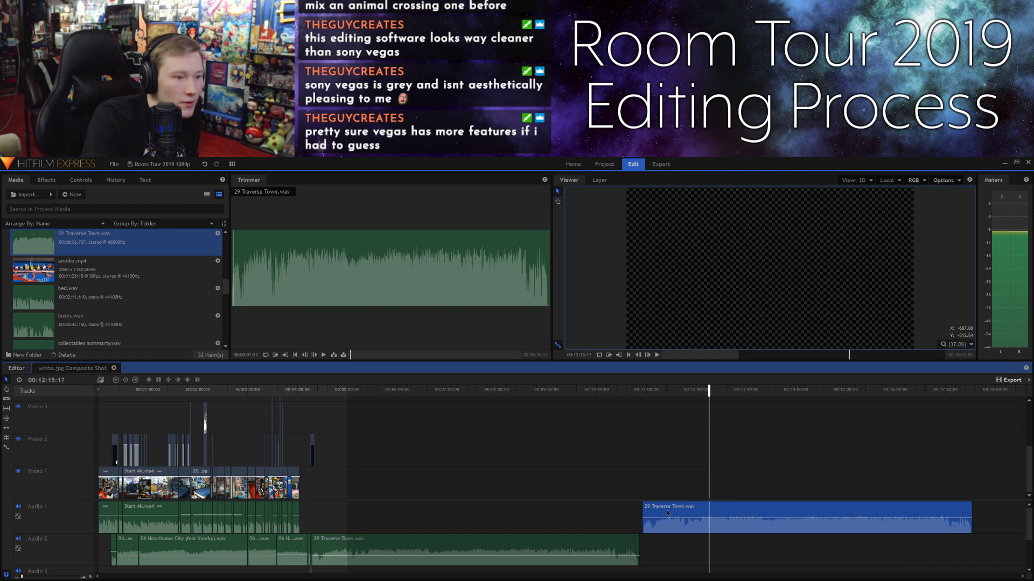
# Step: Speed up the second Traverse Town clip on Audio 1 so it lasts about 40 seconds
pyautogui.rightClick(668, 513)
pyautogui.click(681, 359)
pyautogui.click(497, 340)
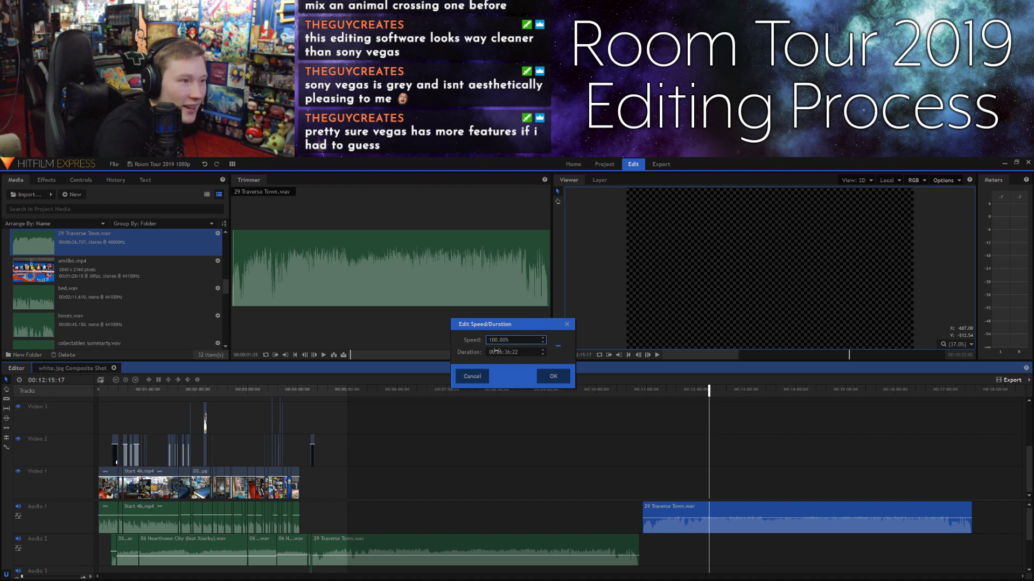
pyautogui.click(552, 376)
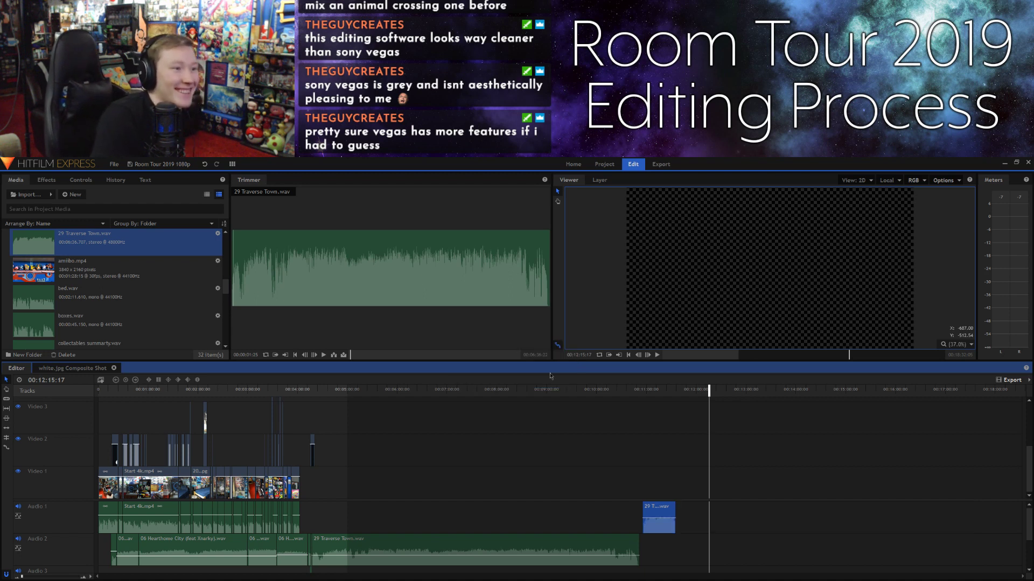
# Step: Play the sped-up Traverse Town clip from 00:10:54:19 through to its end
pyautogui.click(638, 389)
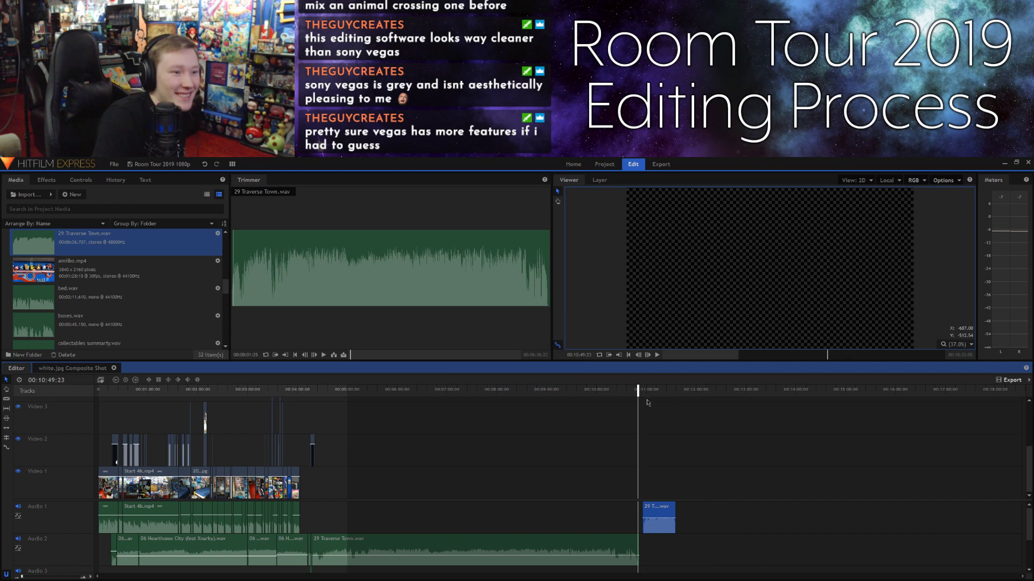
pyautogui.moveTo(639, 391); pyautogui.dragTo(642, 392)
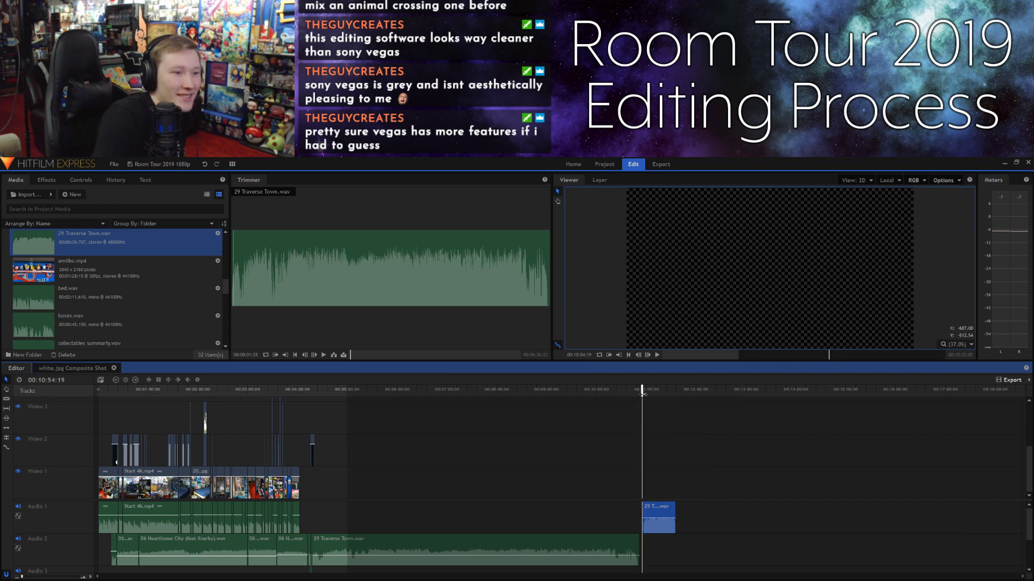
pyautogui.click(657, 356)
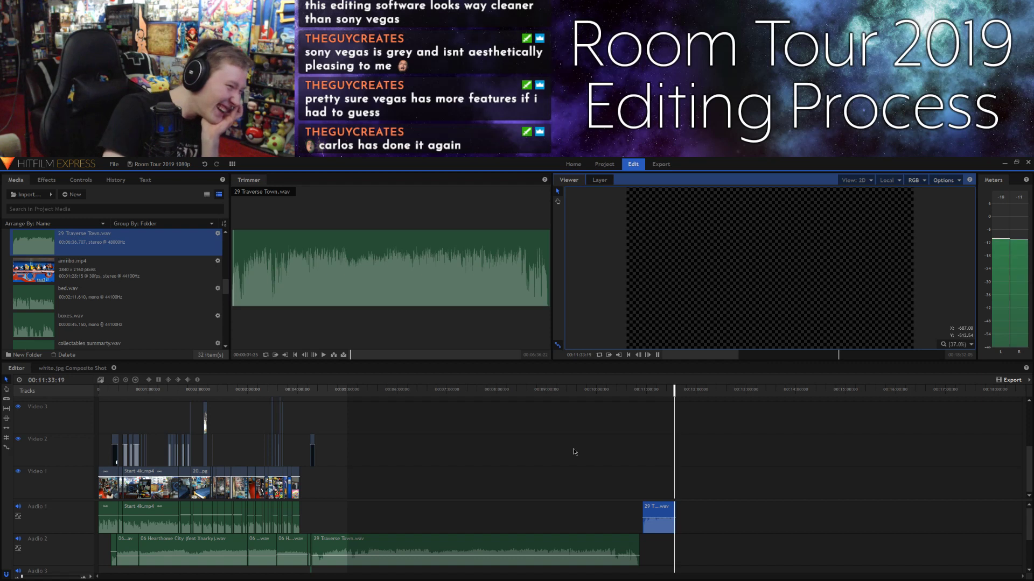
pyautogui.click(597, 486)
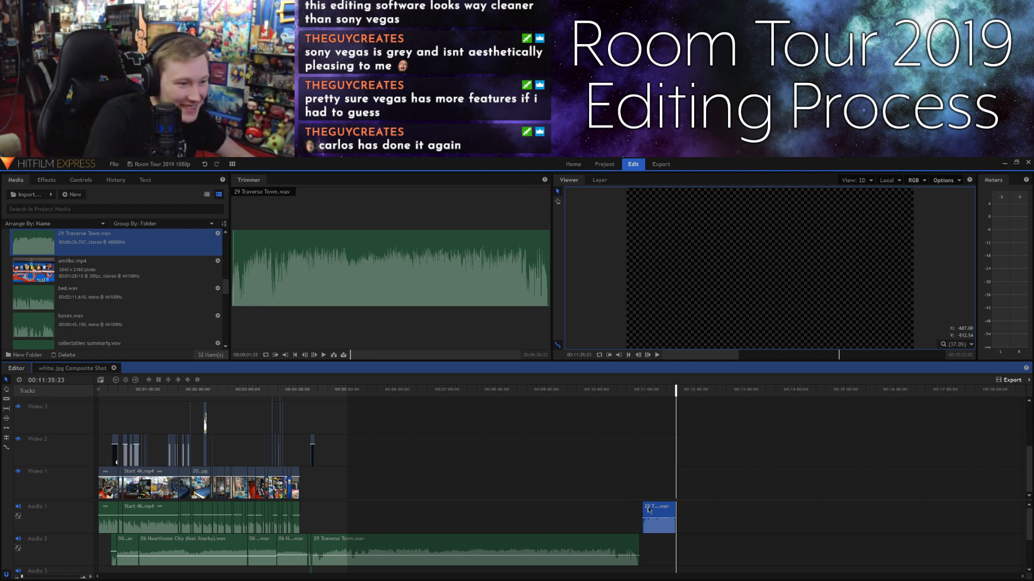
# Step: Set the speed of the second Traverse Town clip on Audio 1 to 500% and return the playhead to its start
pyautogui.rightClick(664, 508)
pyautogui.click(697, 362)
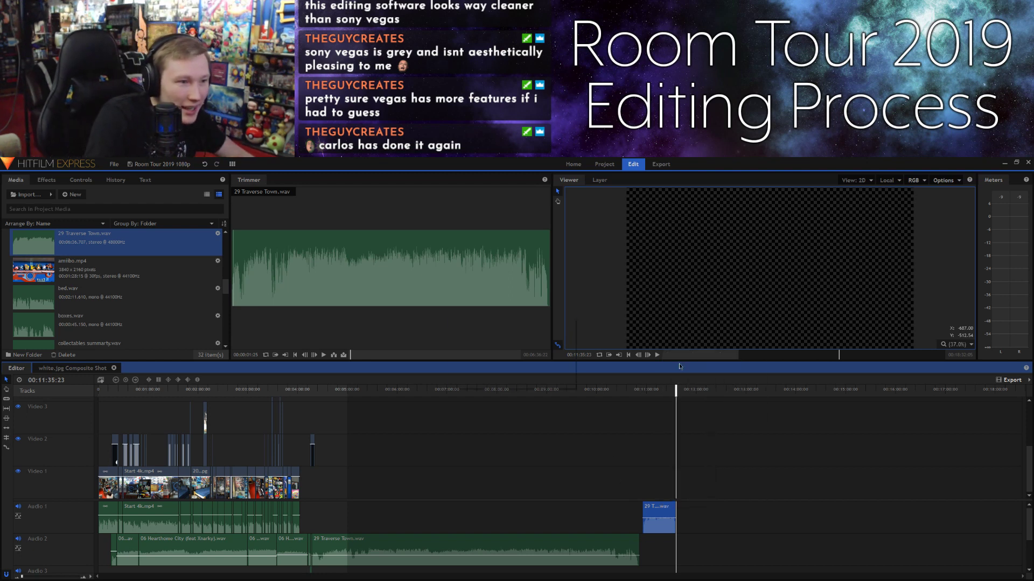
pyautogui.moveTo(495, 340); pyautogui.dragTo(478, 338)
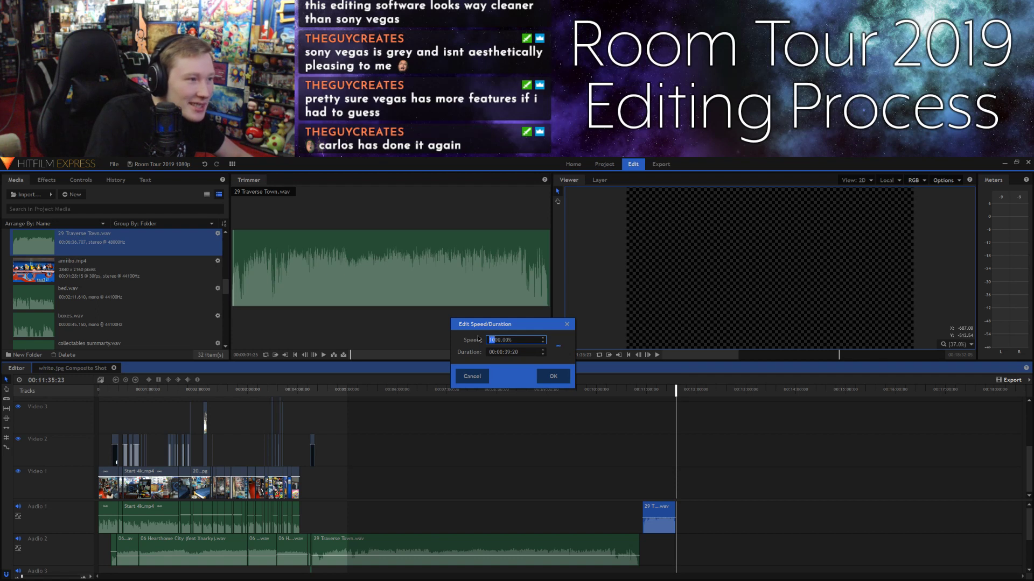
pyautogui.write('5')
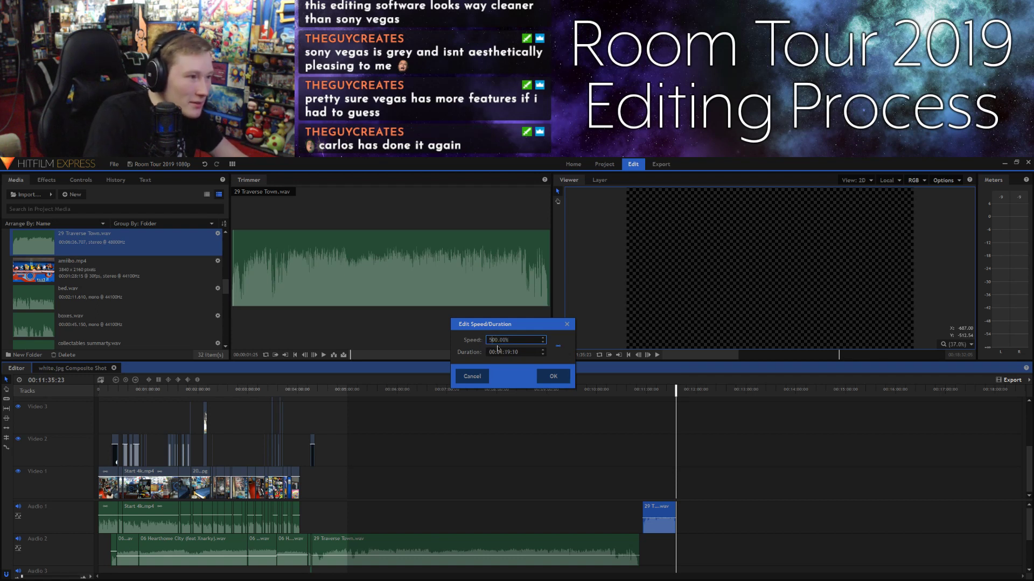
pyautogui.click(553, 377)
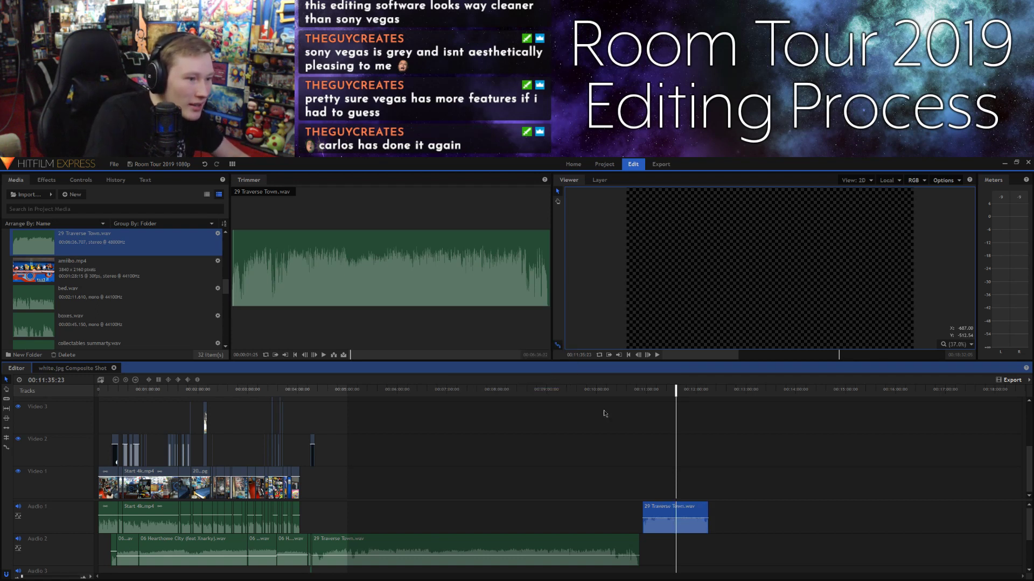
pyautogui.click(640, 395)
pyautogui.press('space')
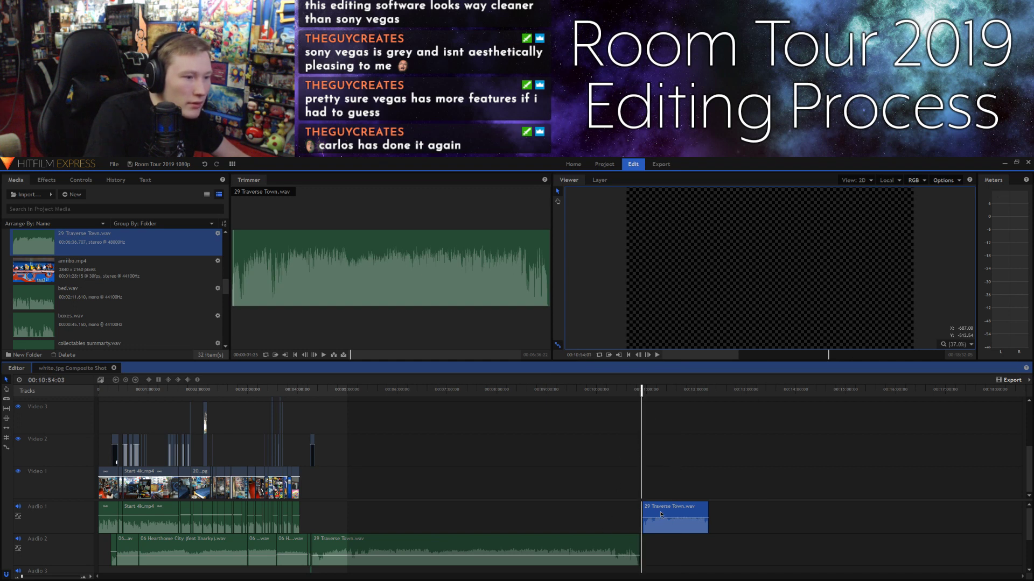
pyautogui.rightClick(661, 514)
pyautogui.click(673, 367)
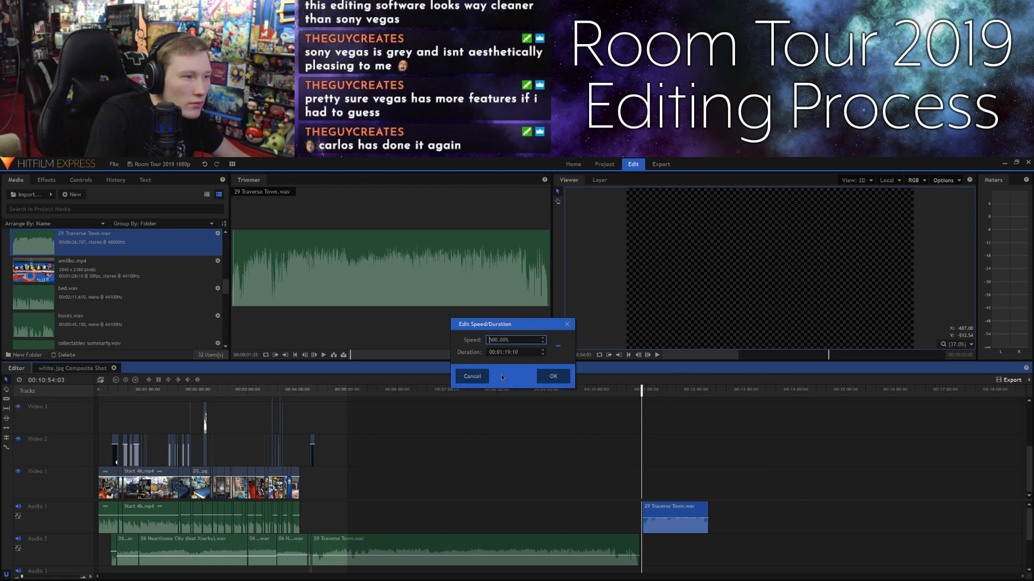
pyautogui.click(566, 324)
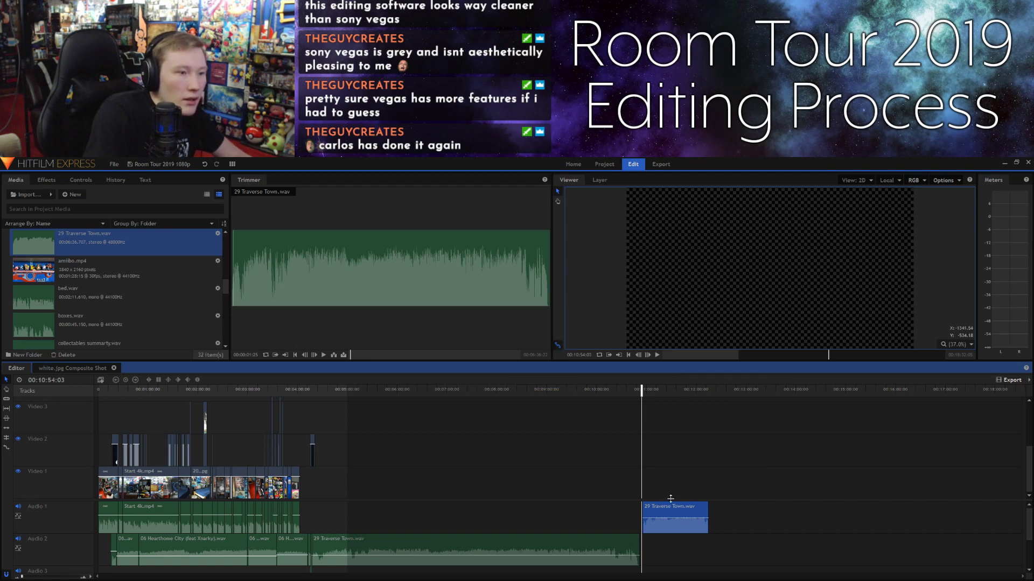
# Step: Play the sped-up Traverse Town clip on Audio 1 in stretches from 00:10:54:03 to about 00:11:15:00
pyautogui.press('space')
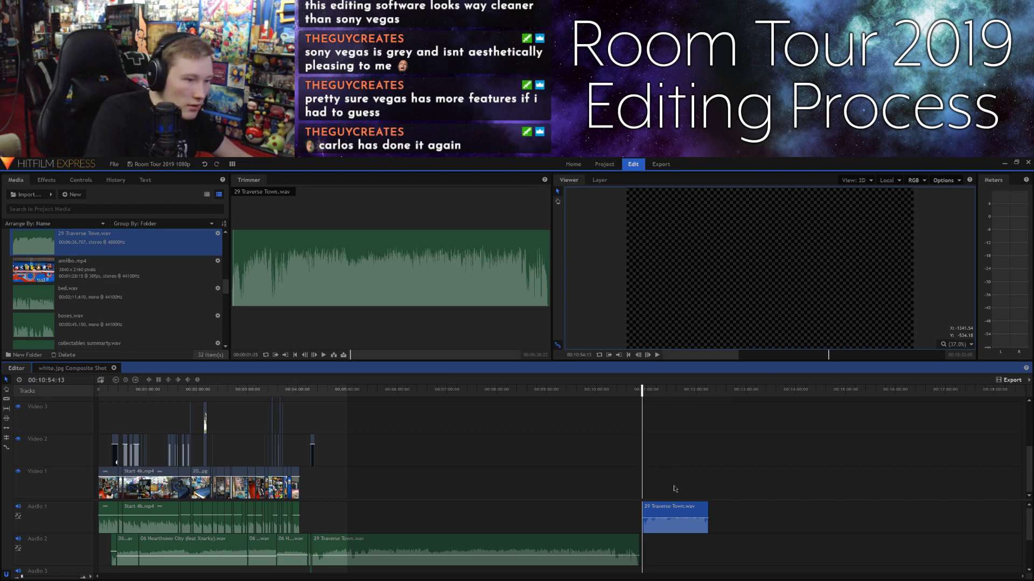
pyautogui.press('space')
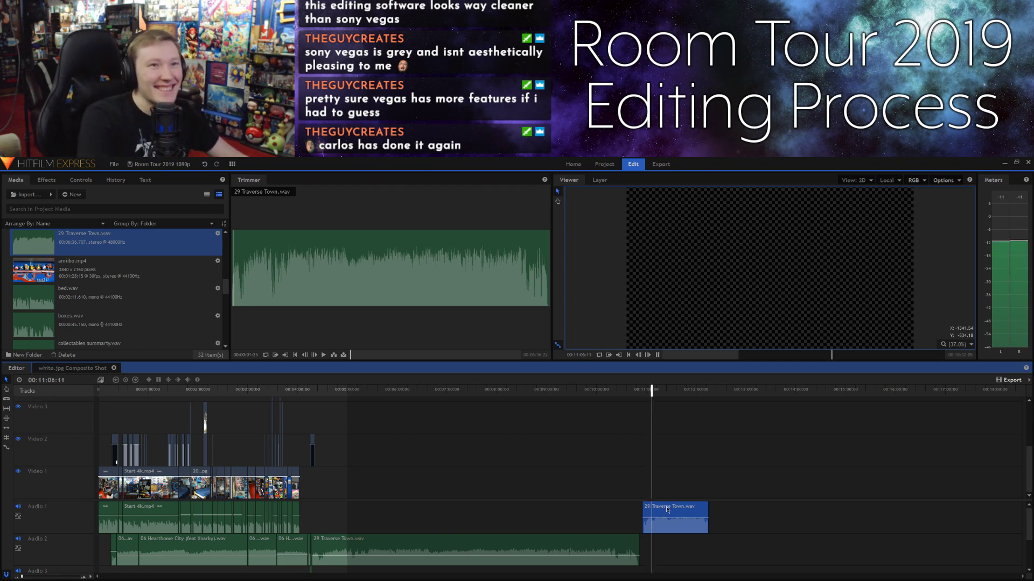
pyautogui.press('space')
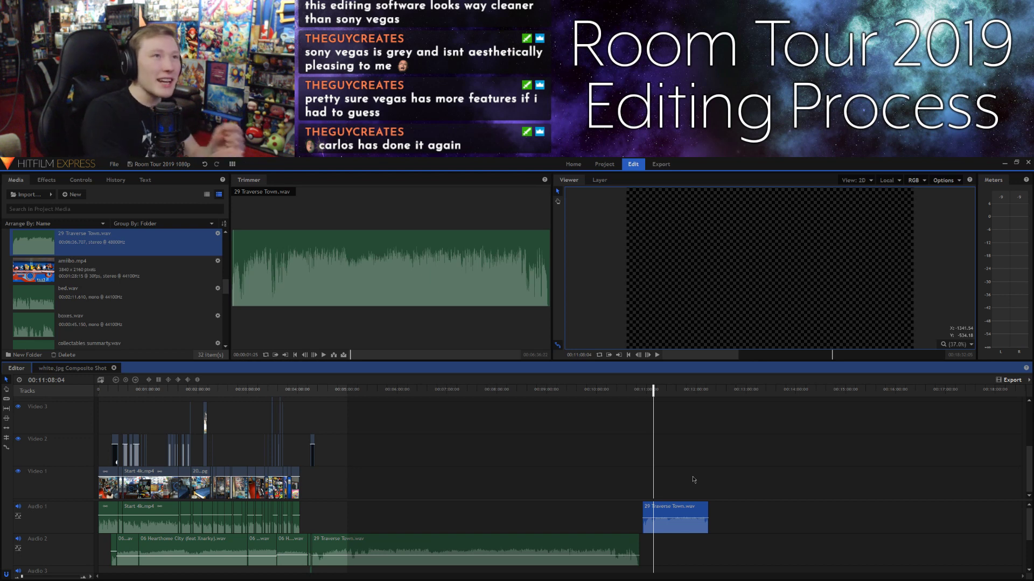
pyautogui.press('space')
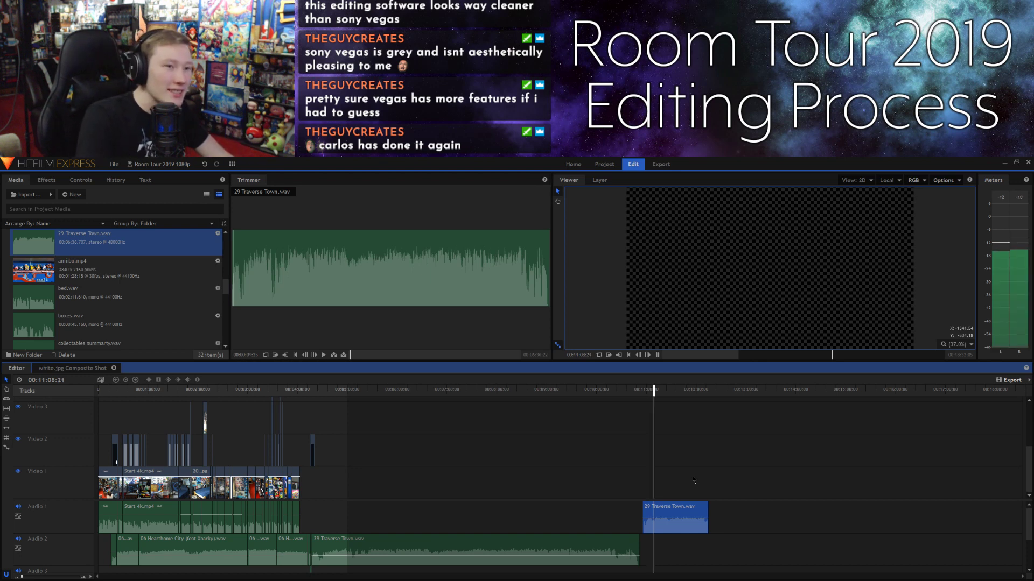
pyautogui.press('space')
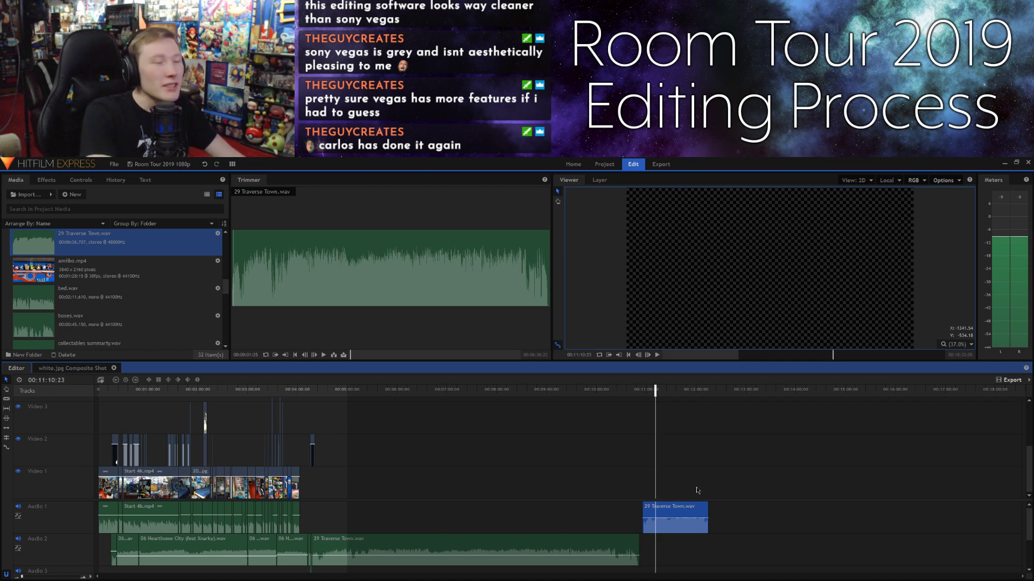
pyautogui.press('space')
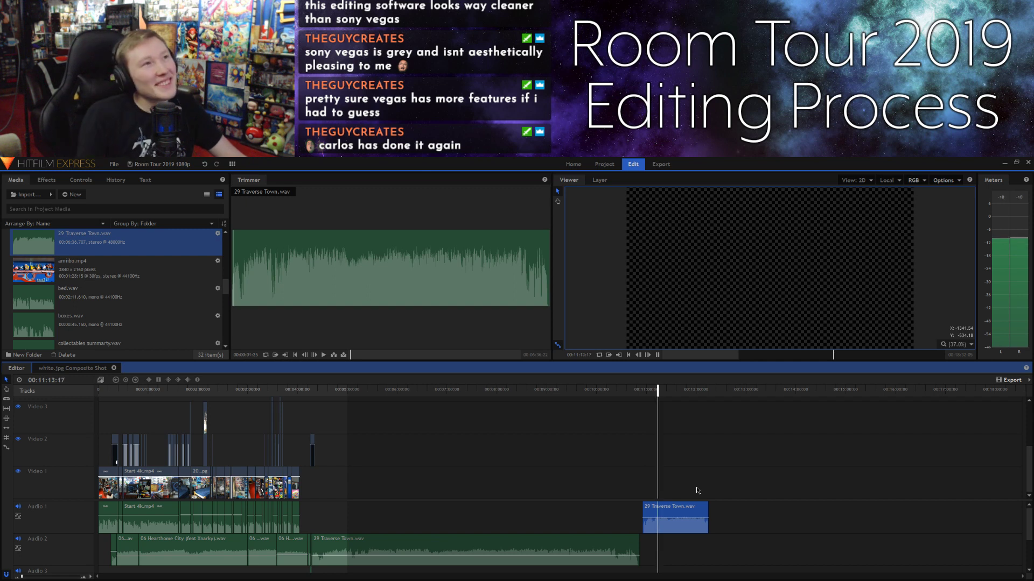
# Step: Set the second Traverse Town clip's speed to 300% and play it from its start to 00:11:51:09
pyautogui.rightClick(683, 517)
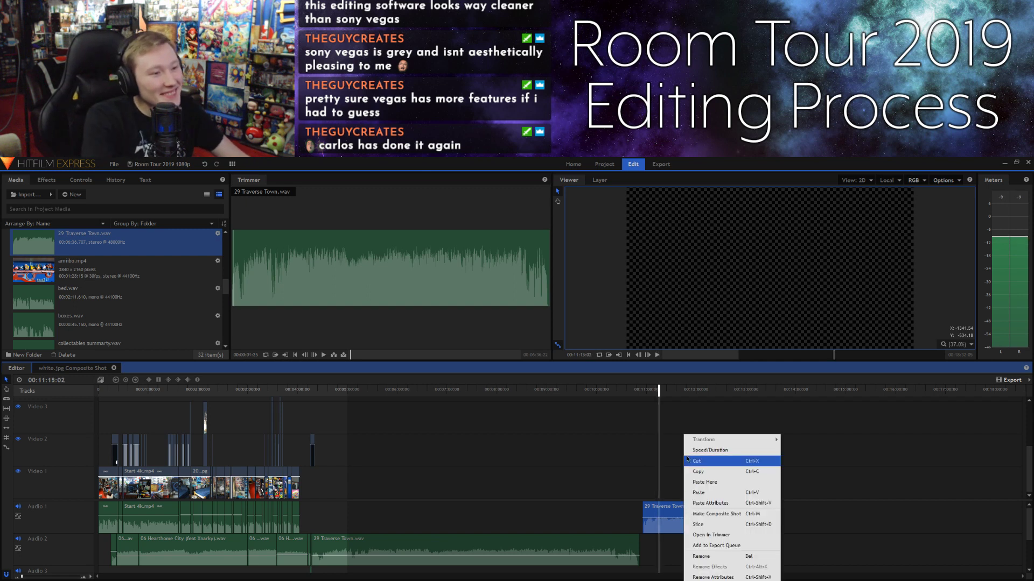
pyautogui.click(706, 450)
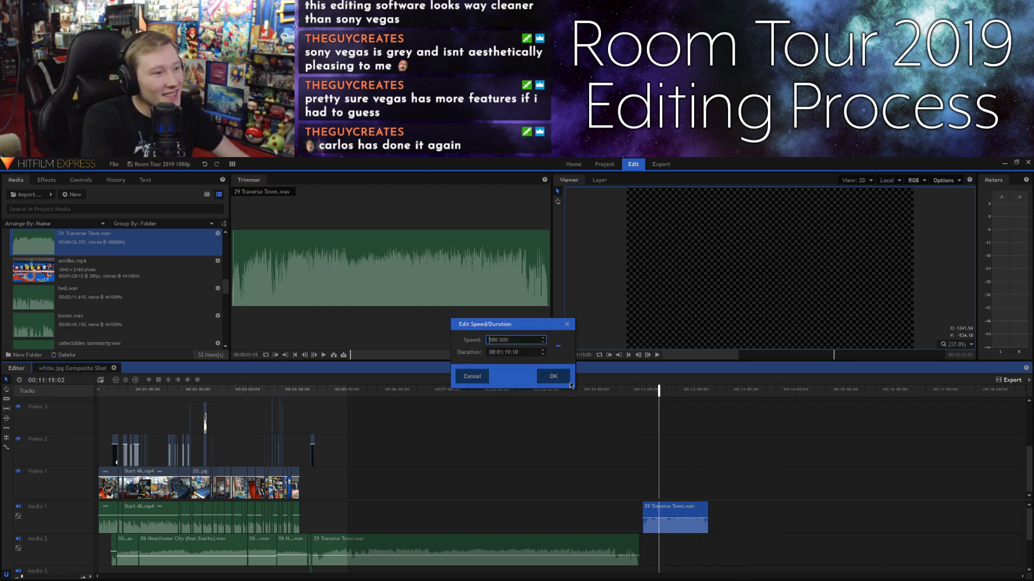
pyautogui.moveTo(492, 340); pyautogui.dragTo(480, 345)
pyautogui.write('3')
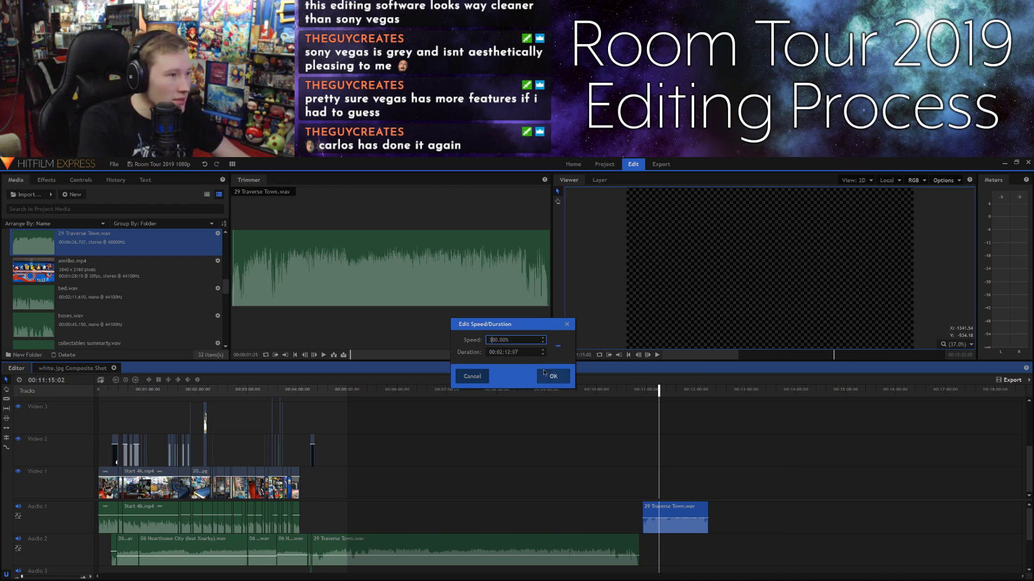
pyautogui.click(552, 377)
pyautogui.click(640, 401)
pyautogui.press('space')
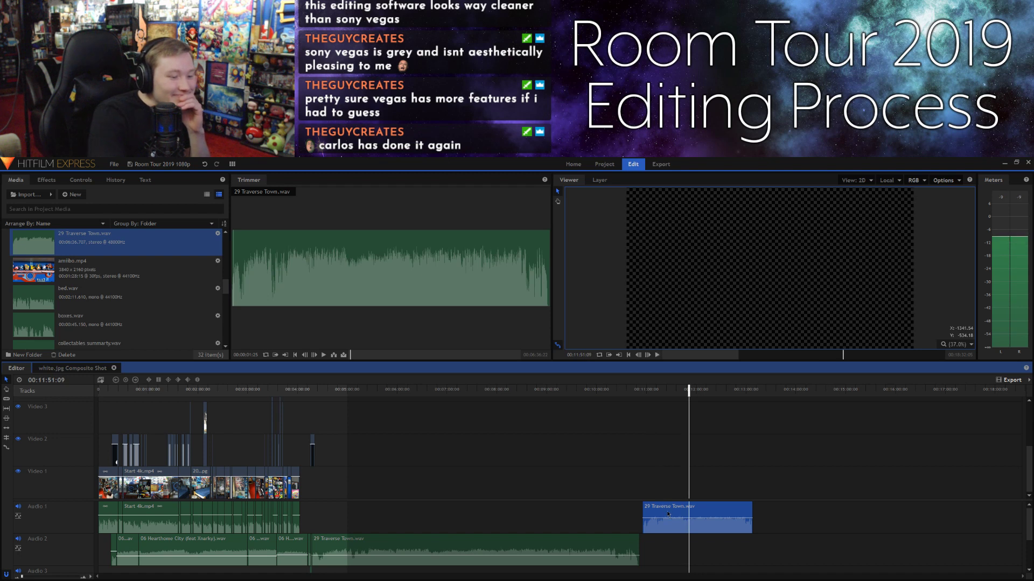
# Step: Delete the second Traverse Town clip from Audio 1 and undo the deletion
pyautogui.press('Delete')
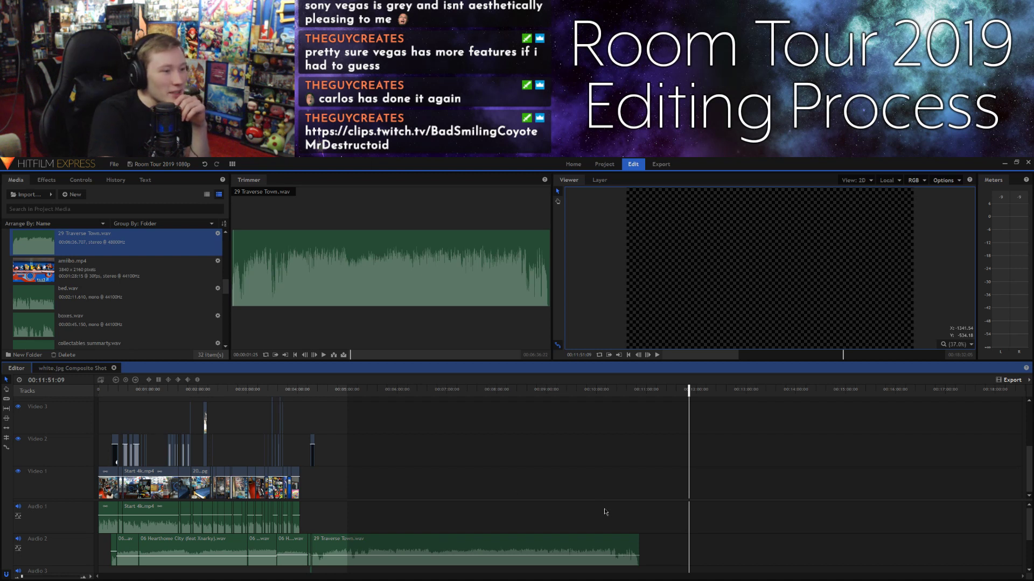
pyautogui.click(206, 166)
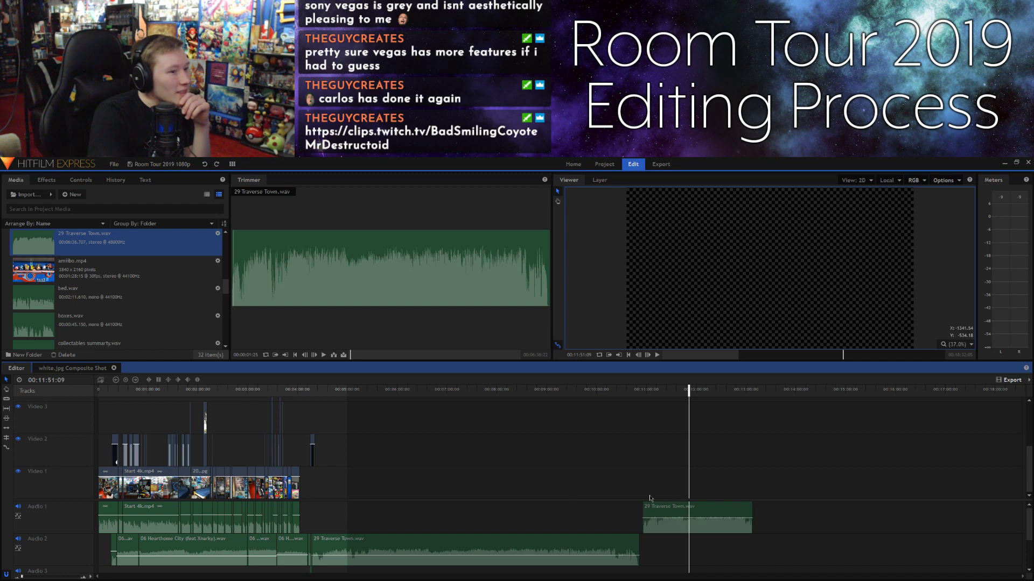
# Step: Set the speed of the second Traverse Town clip on Audio 1 to 10000%
pyautogui.click(673, 514)
pyautogui.rightClick(673, 515)
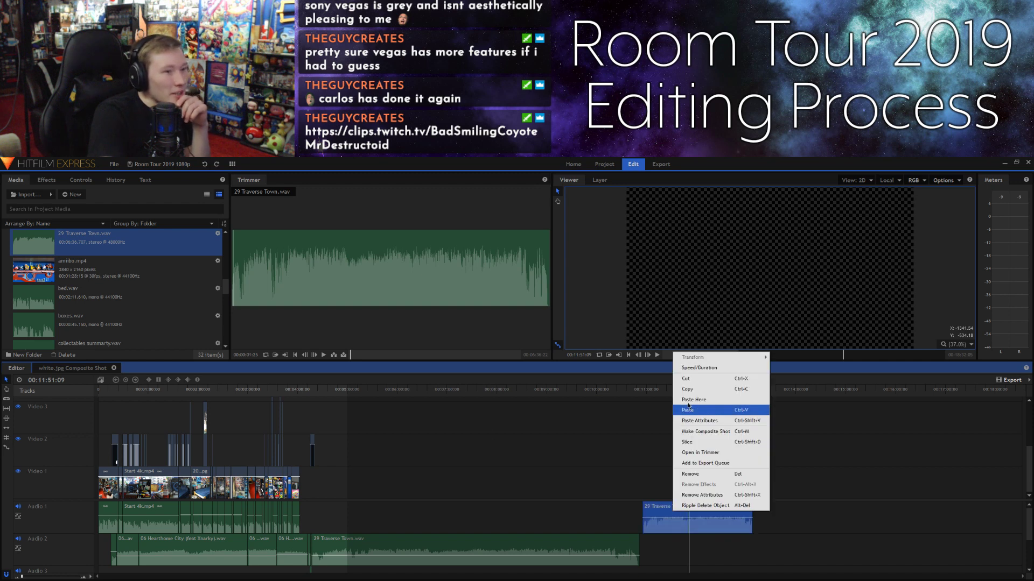
pyautogui.click(676, 365)
pyautogui.moveTo(491, 340); pyautogui.dragTo(484, 341)
pyautogui.write('1000.00')
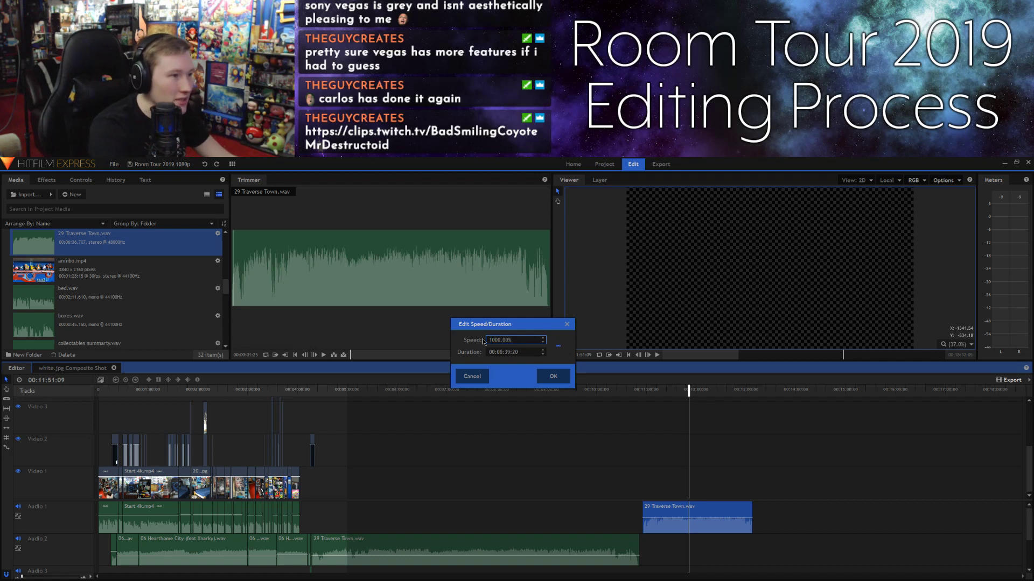
pyautogui.write('0')
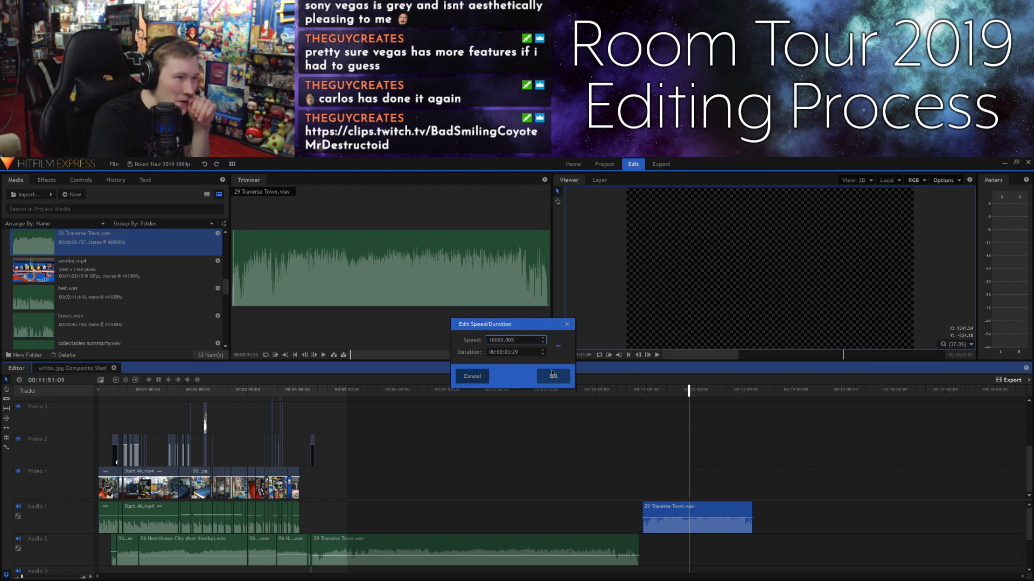
pyautogui.click(553, 376)
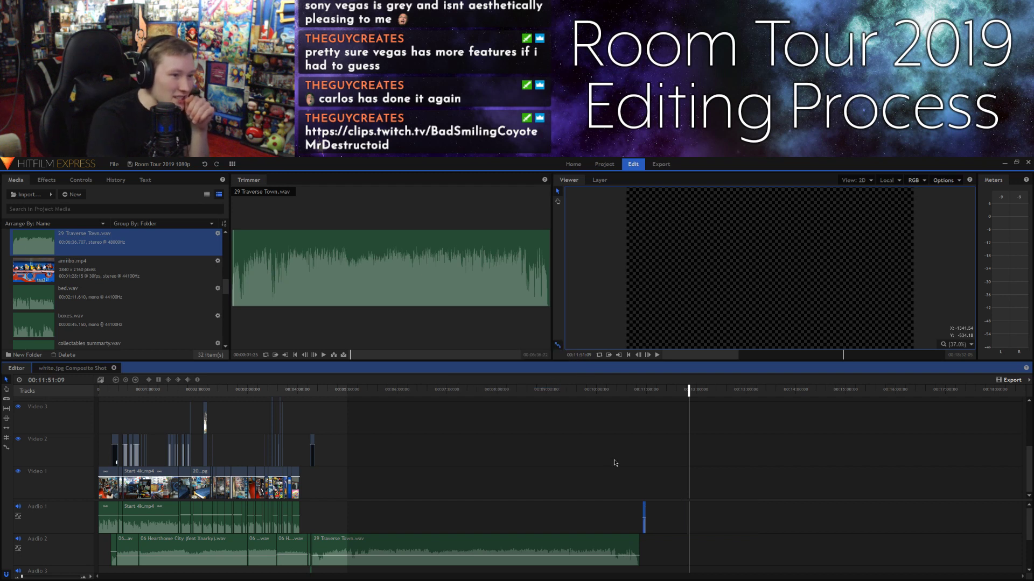
# Step: Play the very short Traverse Town clip on Audio 1 from 00:10:54:20 through its end
pyautogui.click(641, 389)
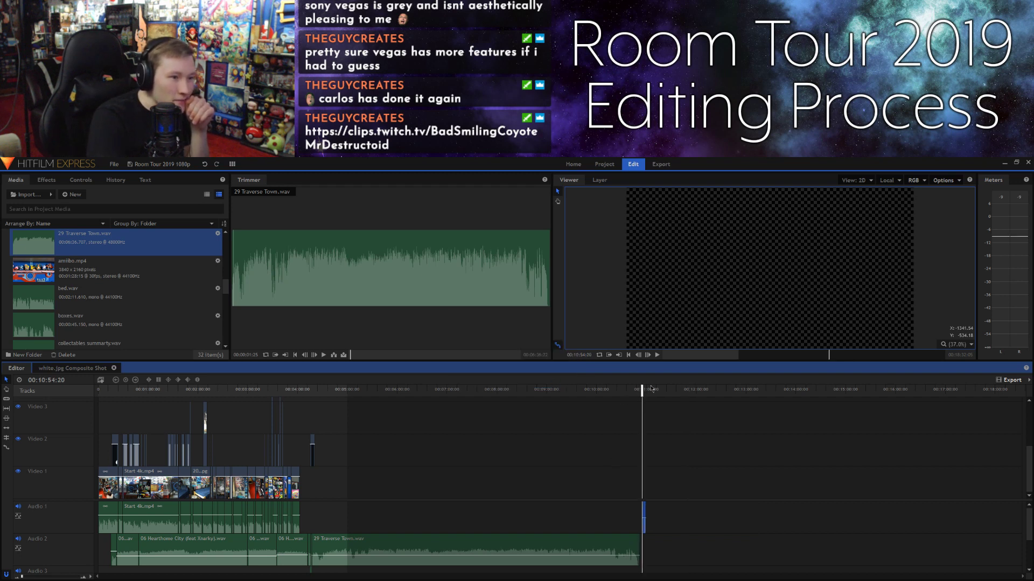
pyautogui.click(656, 356)
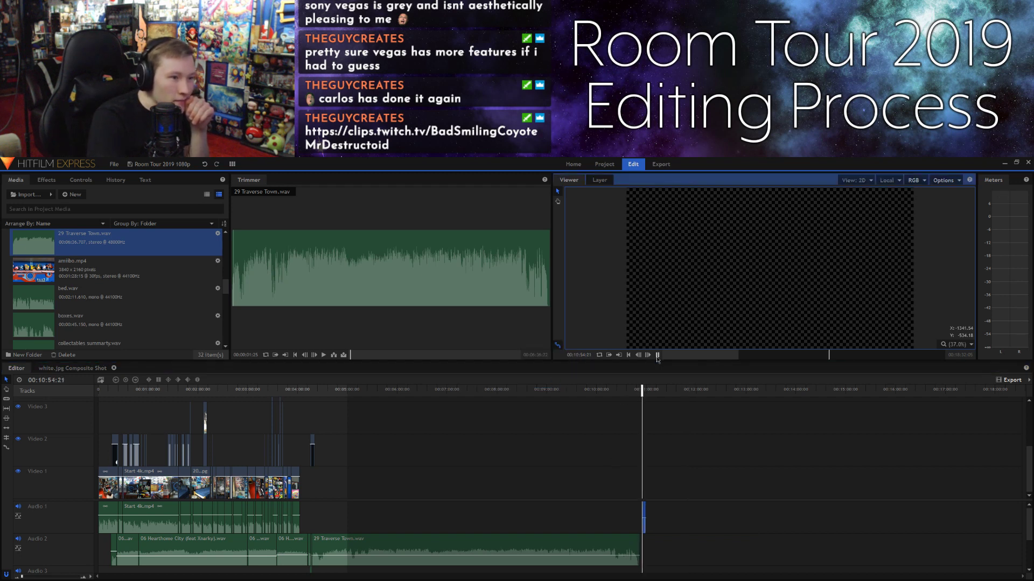
pyautogui.click(602, 466)
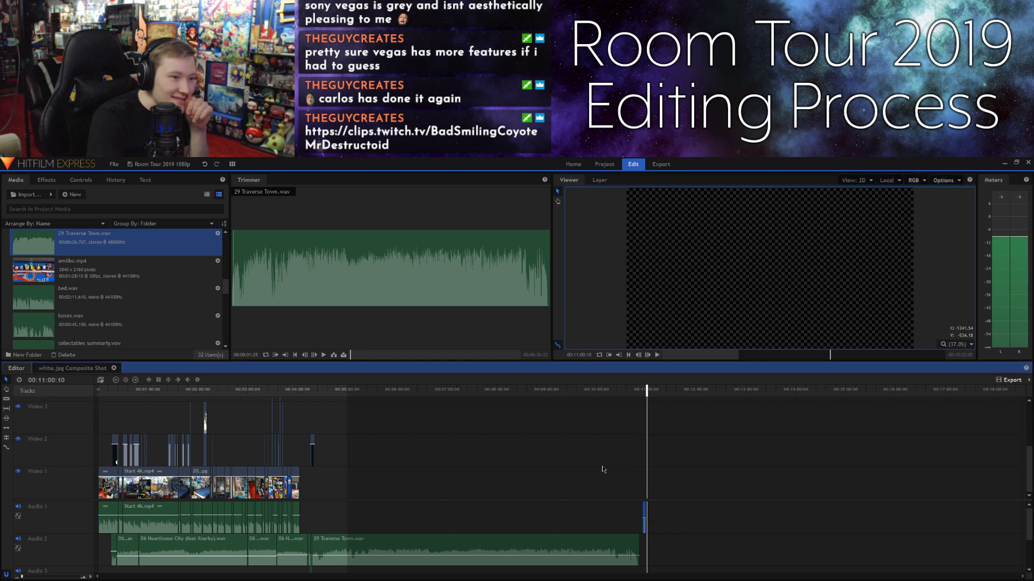
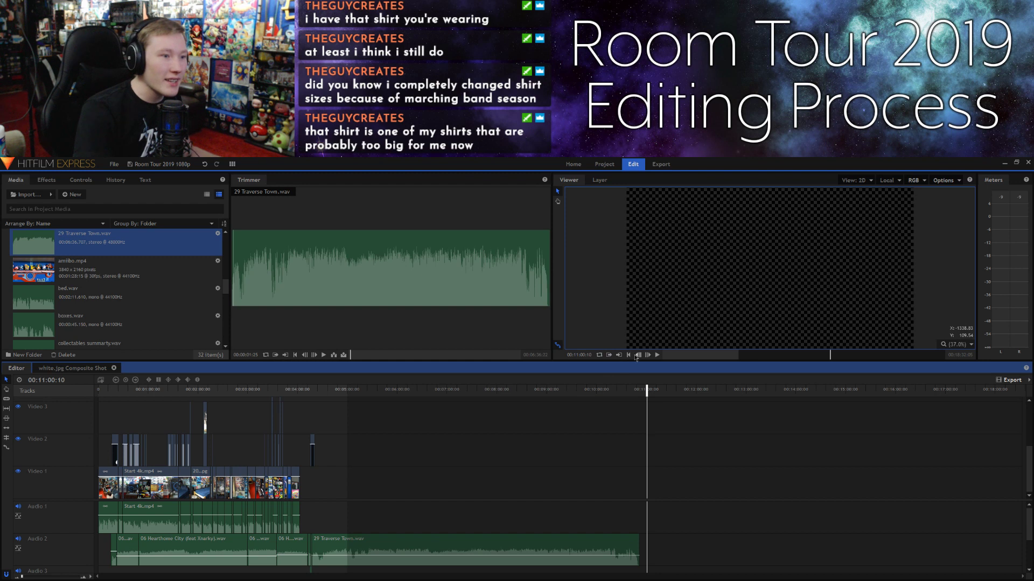
# Step: Play the edited room tour footage from 00:03:56:16 to 00:04:00:03
pyautogui.click(294, 388)
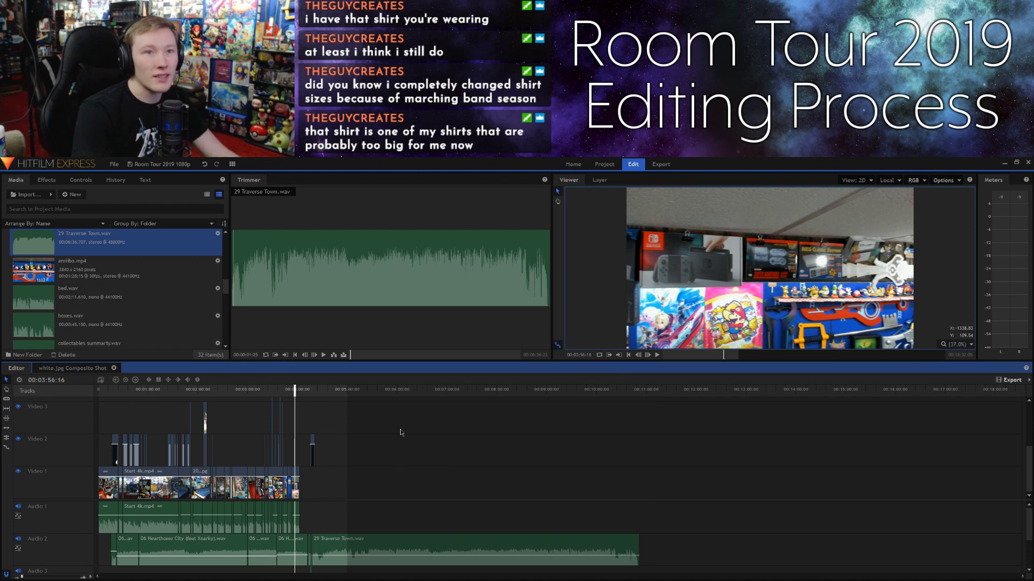
pyautogui.press('space')
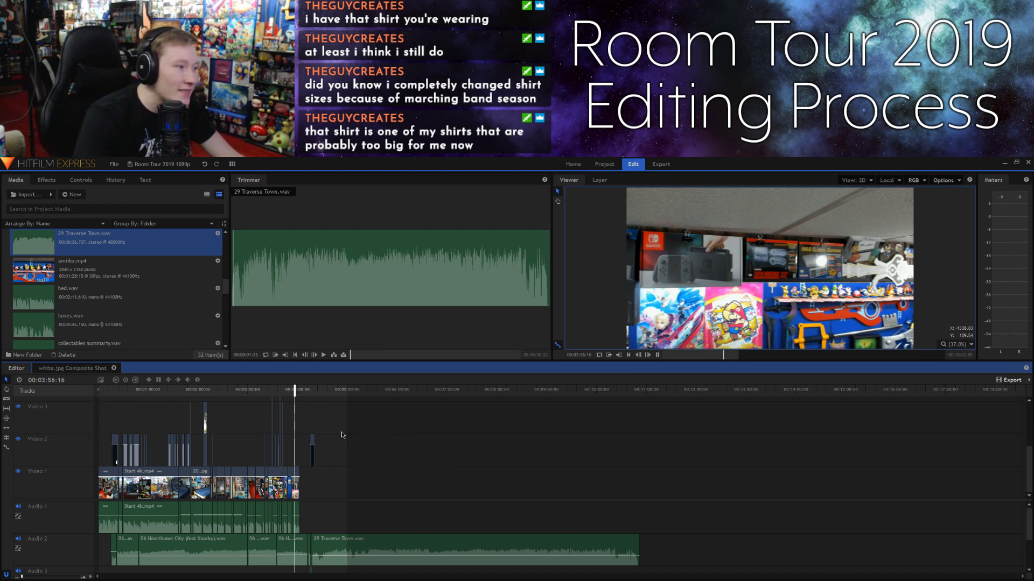
pyautogui.press('space')
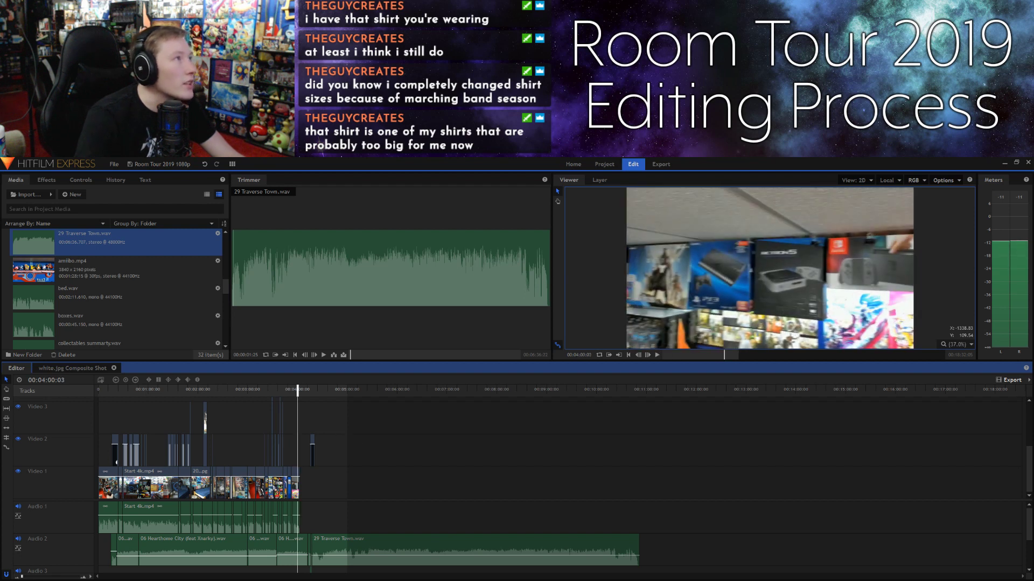
# Step: Import 03 Gusty Garden Galaxy.wav and place it on Audio 1 after the end of the Traverse Town music
pyautogui.moveTo(81, 302); pyautogui.dragTo(81, 302)
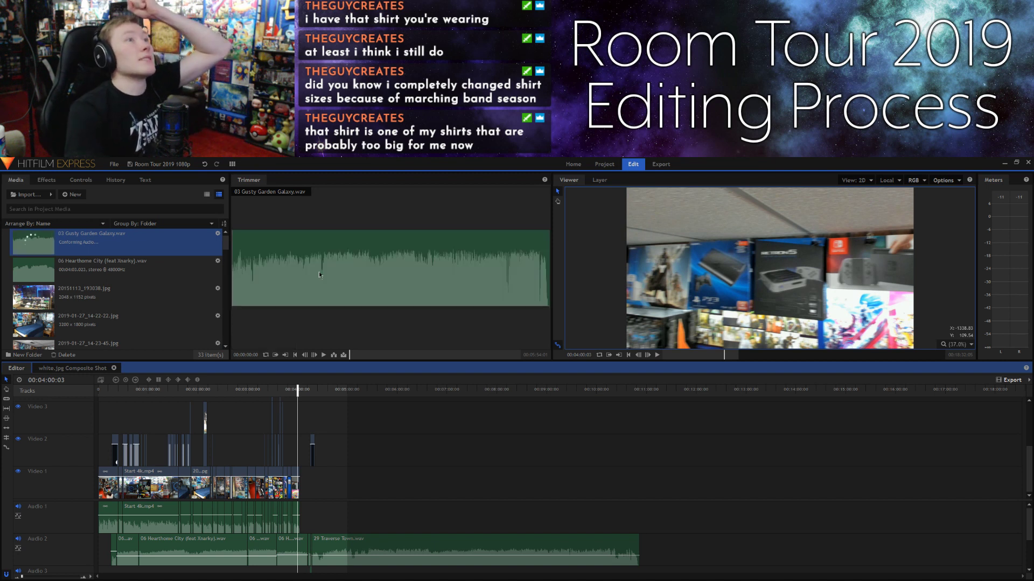
pyautogui.moveTo(319, 271); pyautogui.dragTo(682, 513)
pyautogui.rightClick(681, 513)
pyautogui.click(643, 464)
# Step: Play the opening of the 03 Gusty Garden Galaxy.wav clip on Audio 1, stopping at 00:11:47:10
pyautogui.click(643, 394)
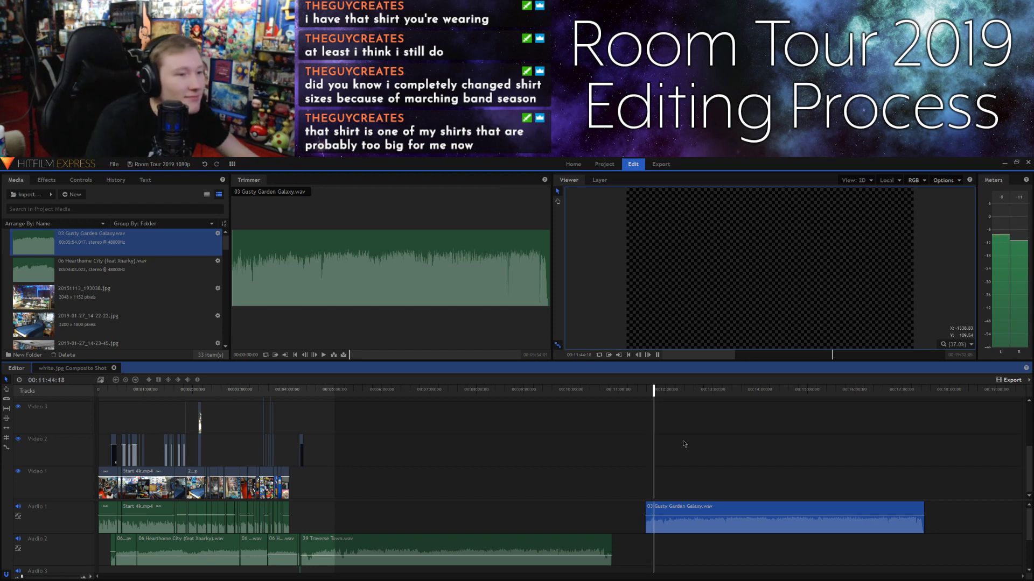
pyautogui.moveTo(674, 515)
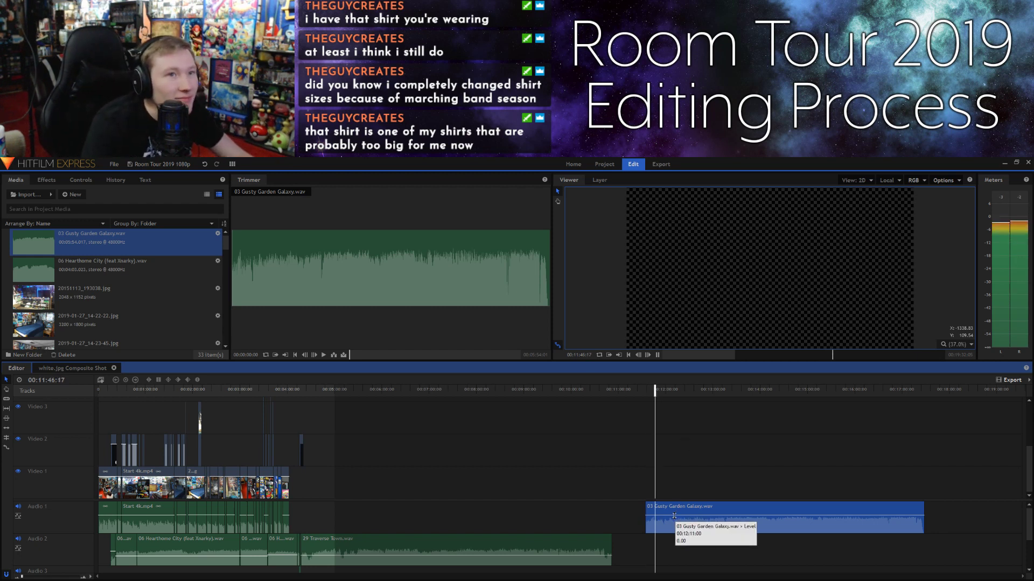
pyautogui.press('space')
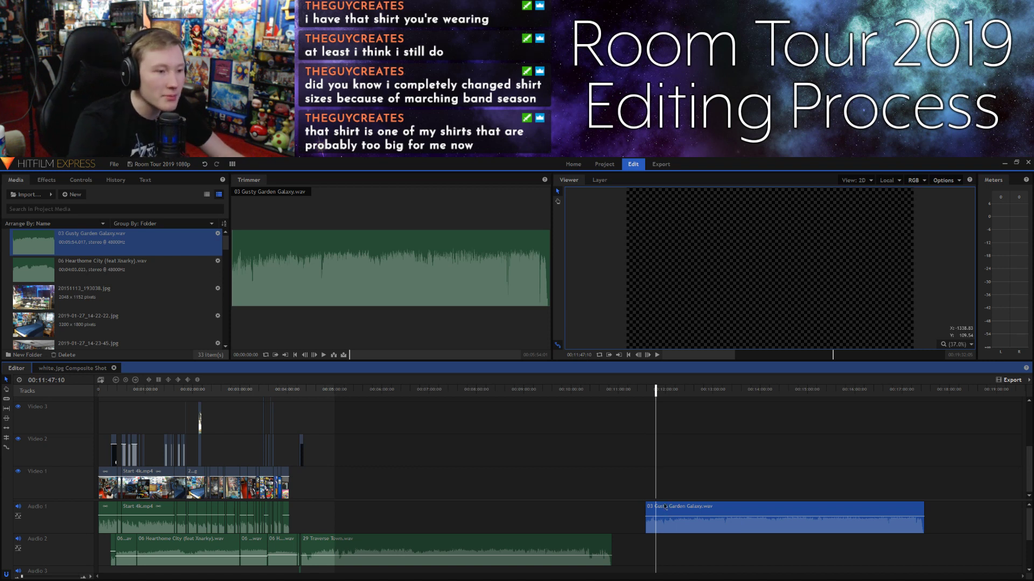
# Step: Set the 03 Gusty Garden Galaxy.wav clip's speed to 200% and play it from 00:11:47:10
pyautogui.rightClick(662, 509)
pyautogui.click(695, 369)
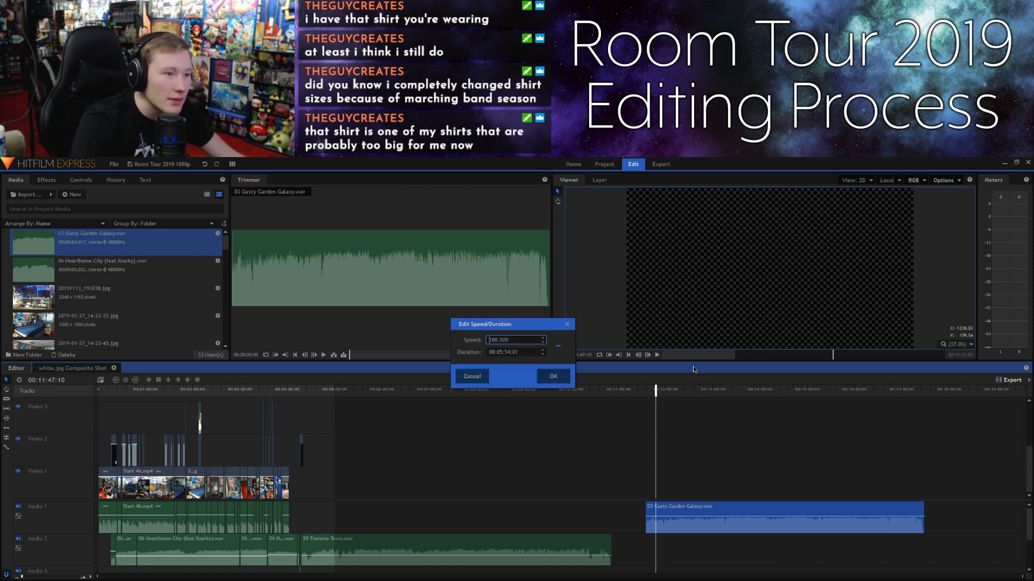
pyautogui.click(483, 340)
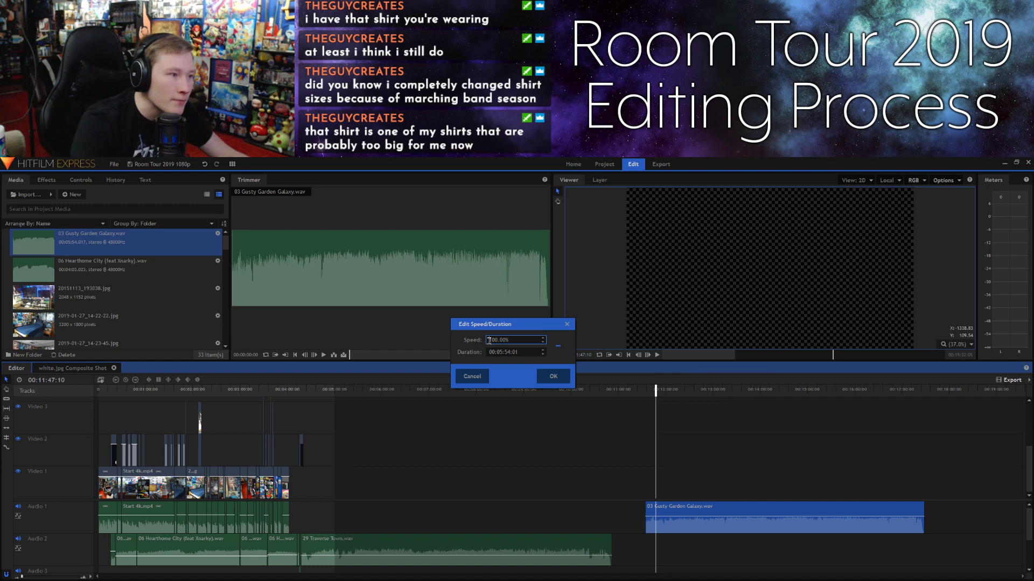
pyautogui.write('2')
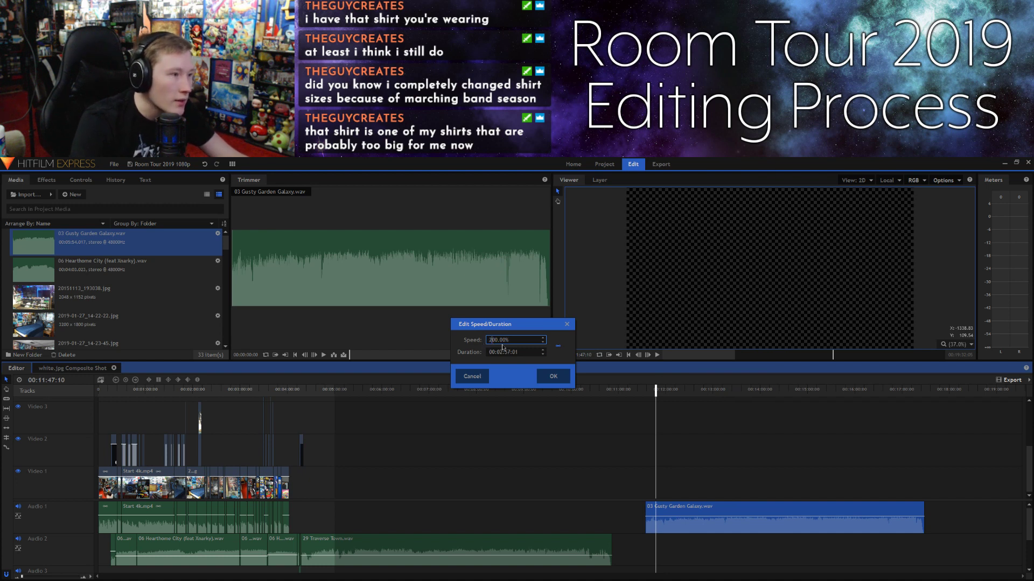
pyautogui.click(545, 375)
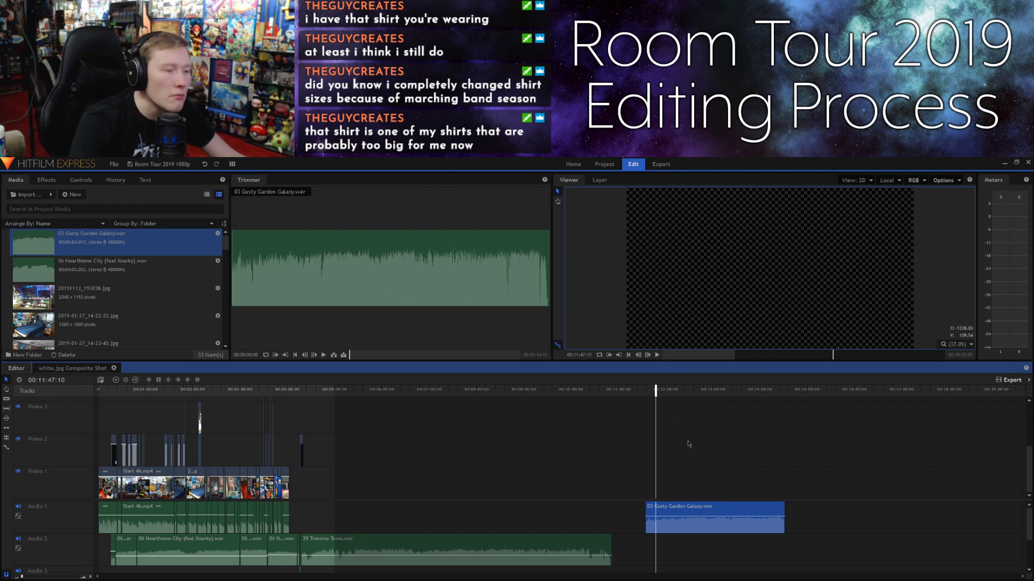
pyautogui.press('space')
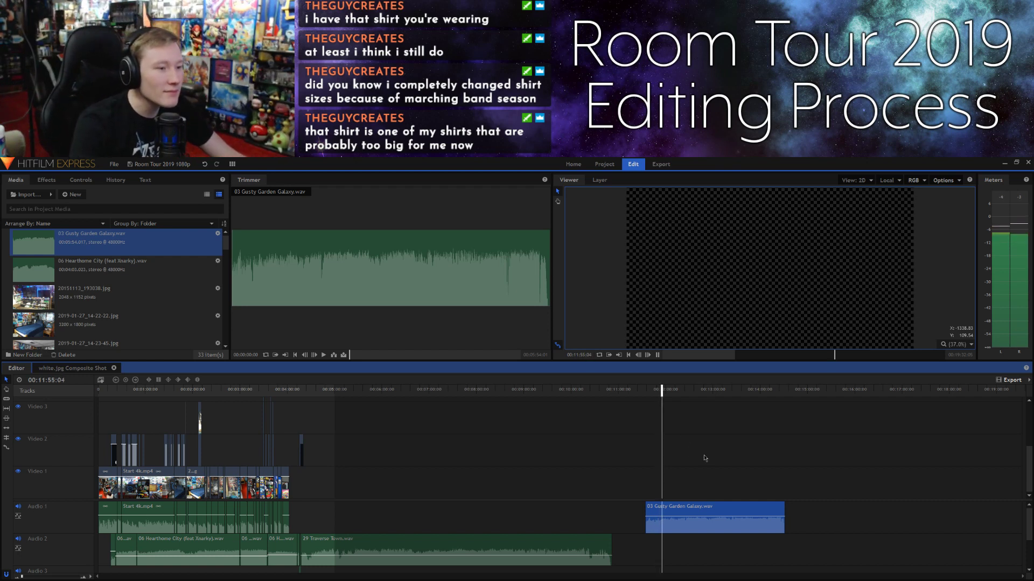
# Step: Set the 03 Gusty Garden Galaxy.wav clip's speed to 300%
pyautogui.rightClick(692, 512)
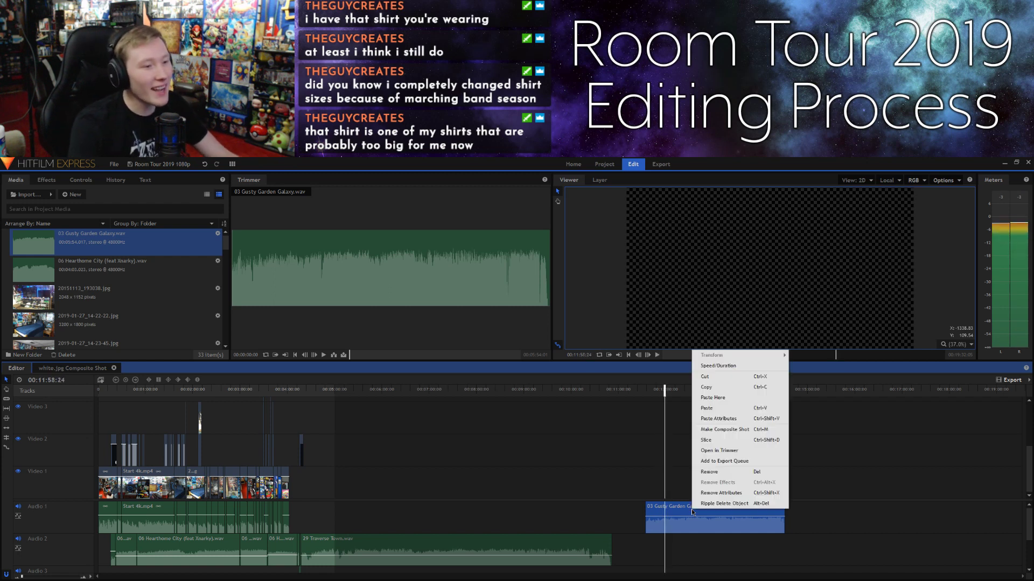
pyautogui.click(718, 365)
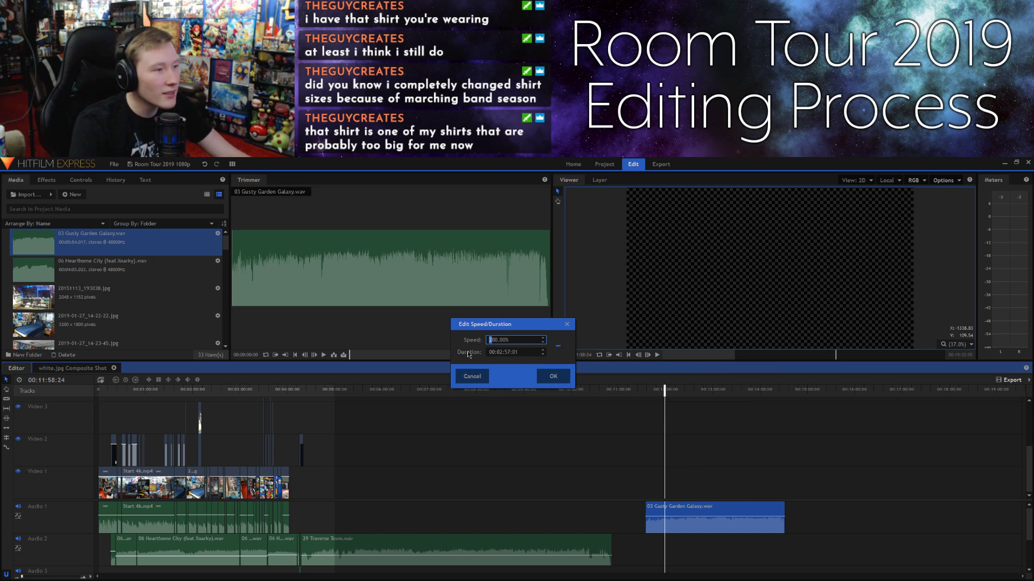
pyautogui.write('3')
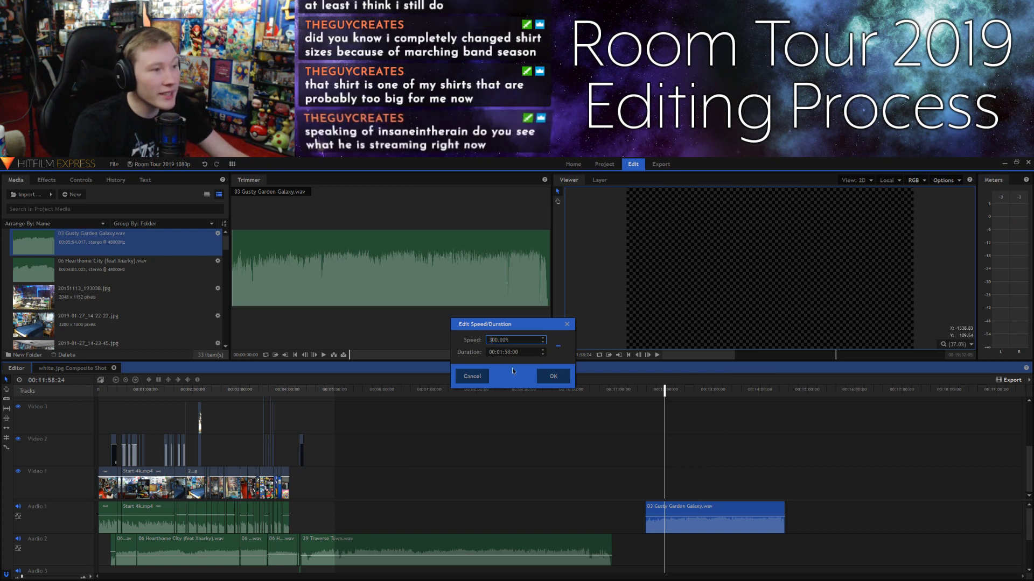
pyautogui.click(554, 376)
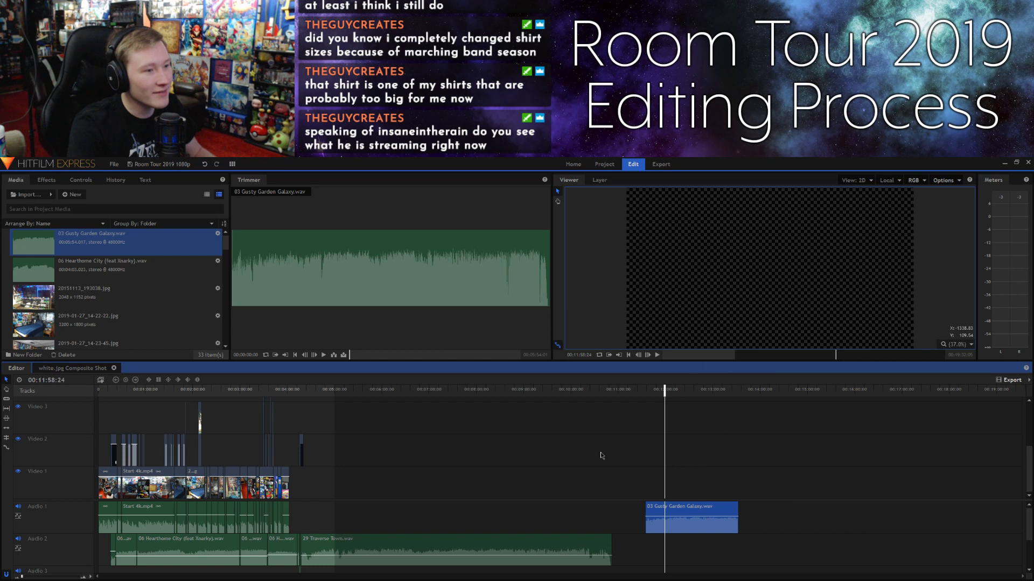
# Step: Play the sped-up Gusty Garden Galaxy clip from 00:11:58:24 to 00:12:08:27 and delete it from Audio 1
pyautogui.press('space')
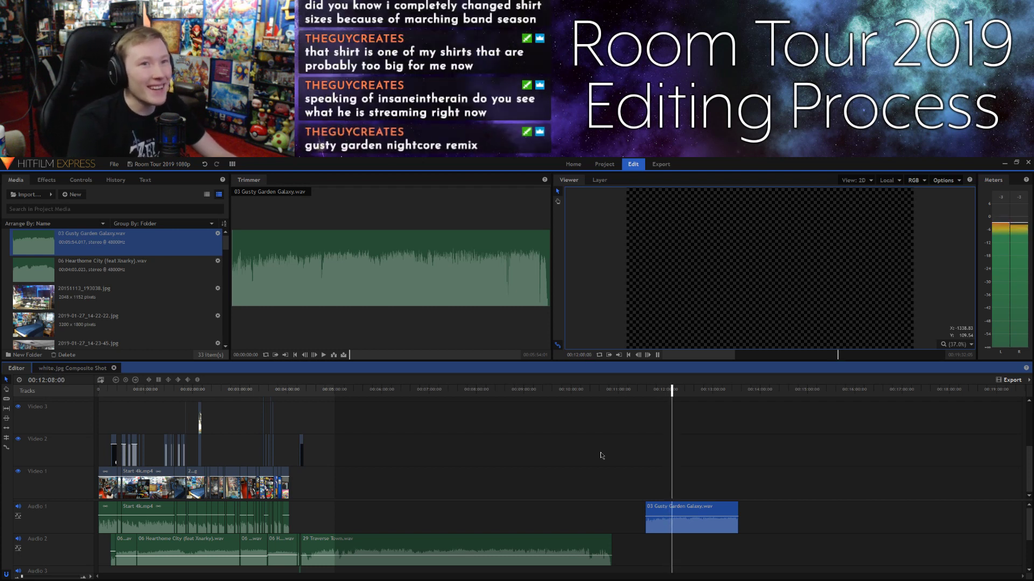
pyautogui.press('space')
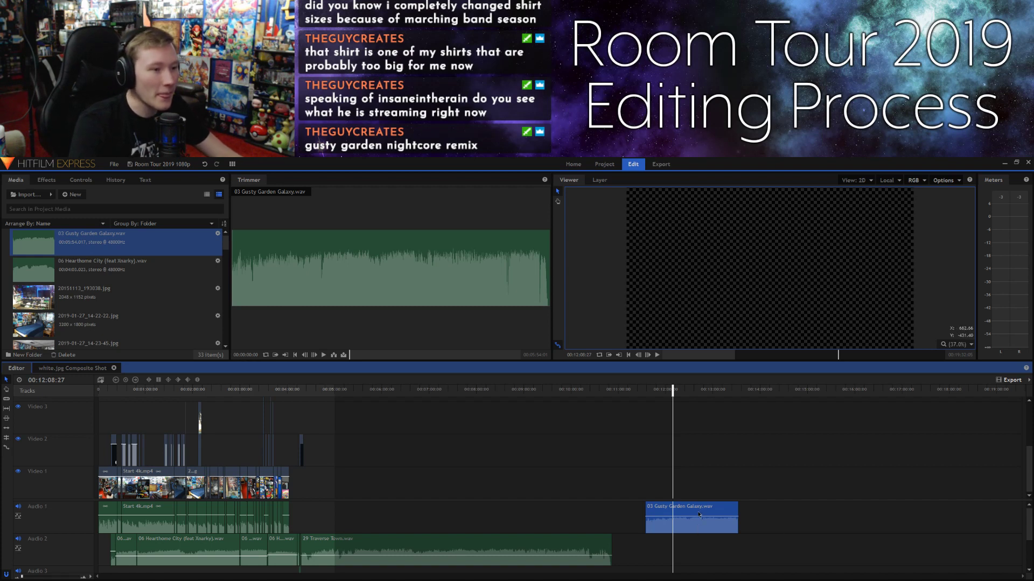
pyautogui.press('Delete')
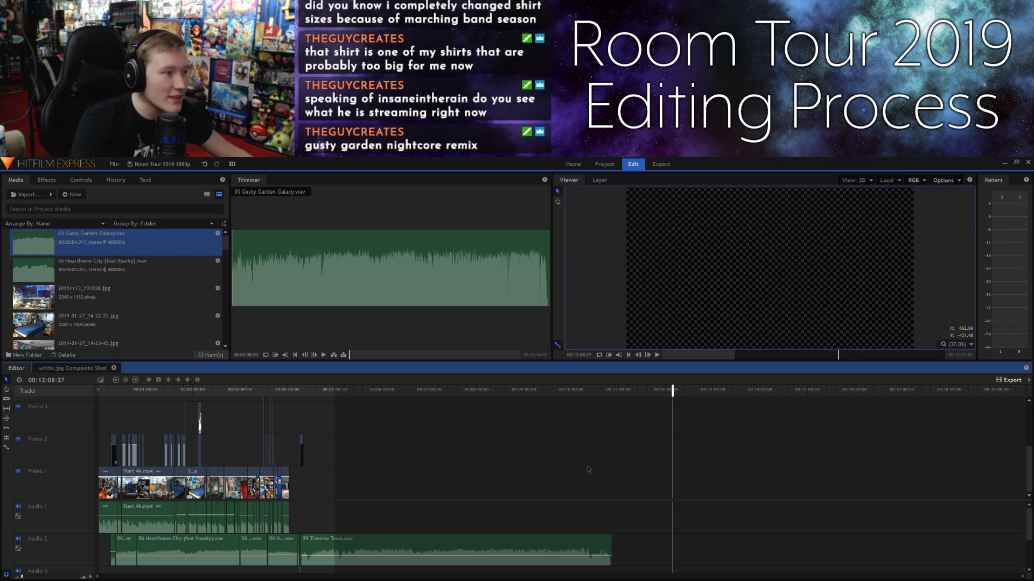